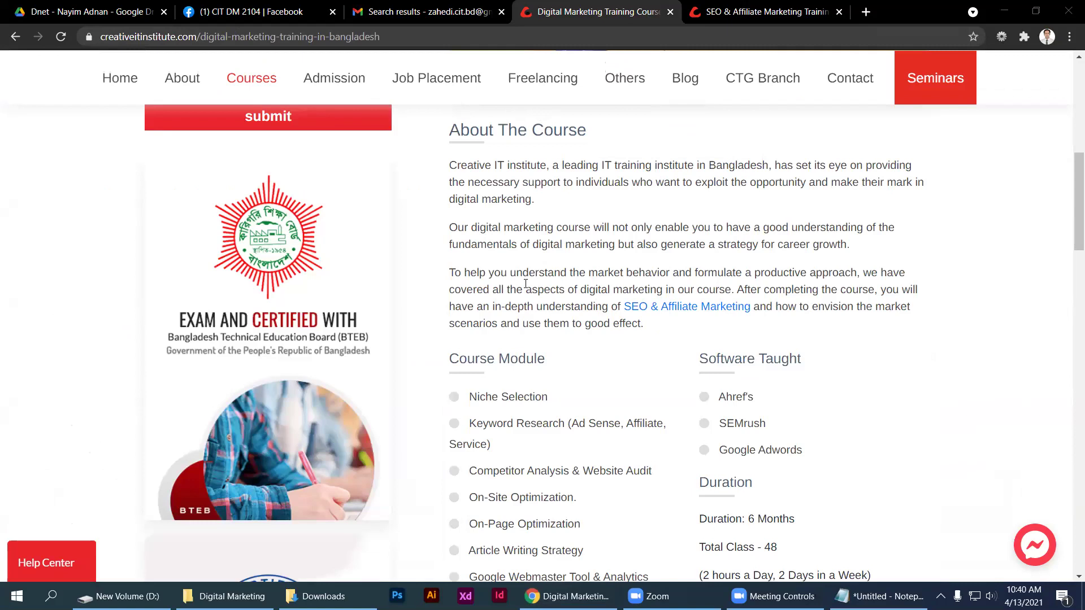
- Open the institute's Facebook page from the footer icon, view it, then return to the course tab
{"action": "scroll", "coordinate": [485, 294], "scroll_direction": "down", "scroll_amount": 20}
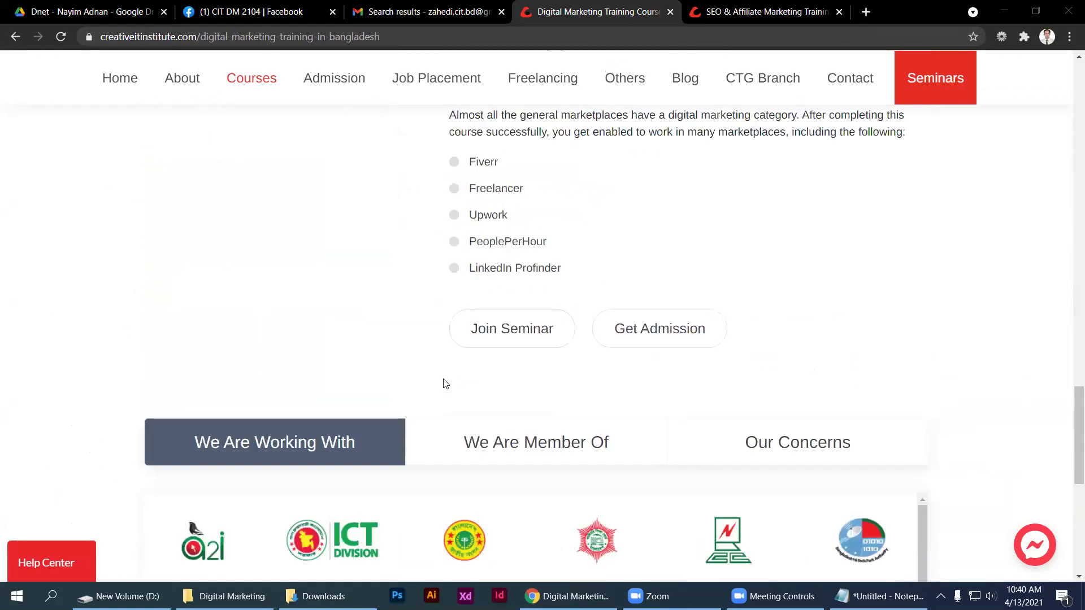
{"action": "scroll", "coordinate": [445, 383], "scroll_direction": "down", "scroll_amount": 8}
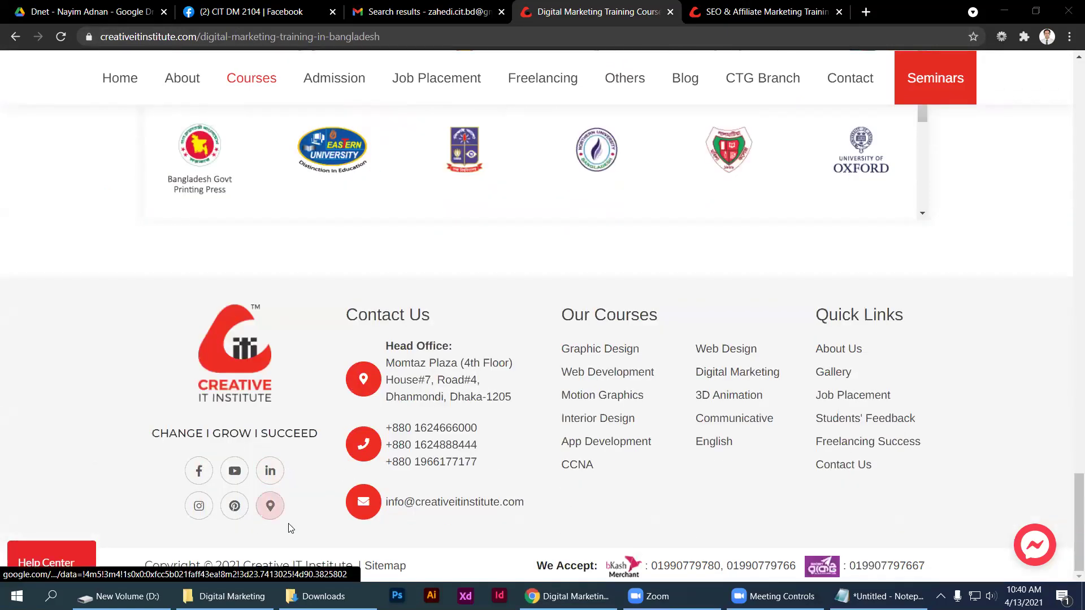
{"action": "left_click", "coordinate": [199, 477]}
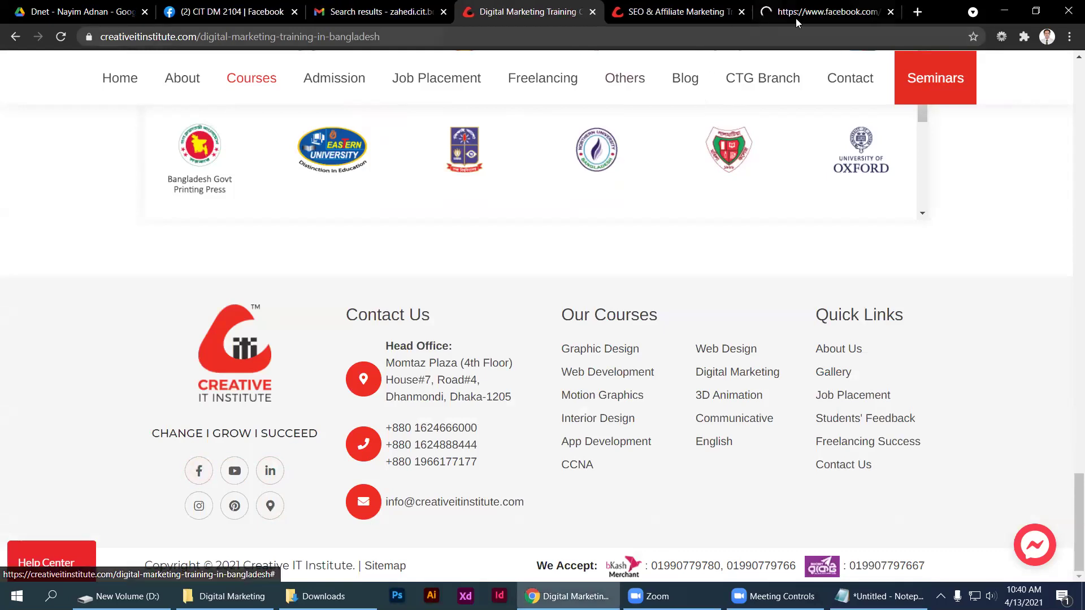
{"action": "left_click", "coordinate": [805, 17]}
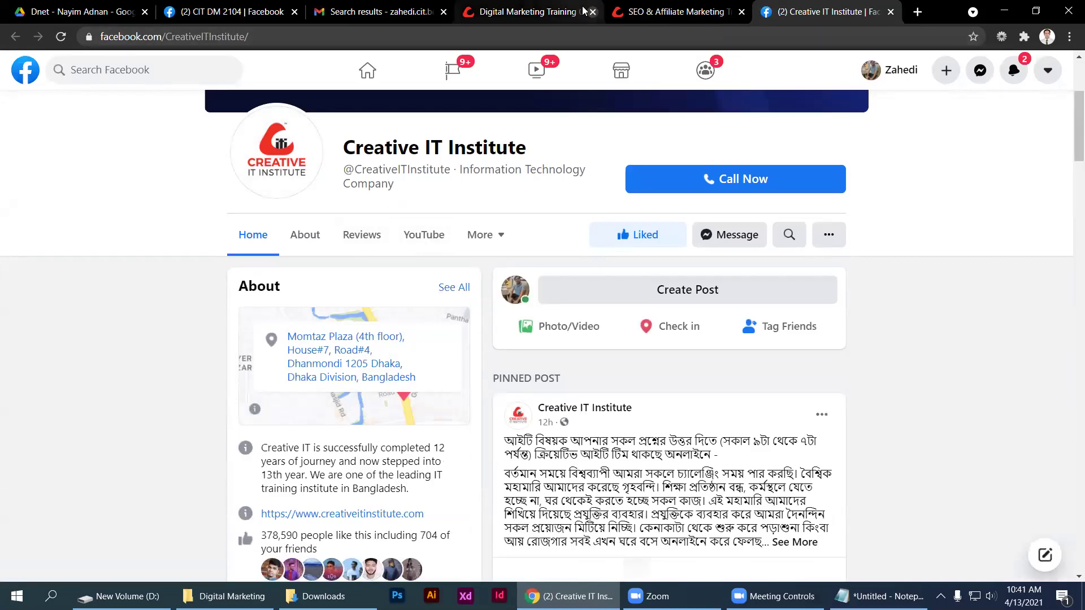
{"action": "left_click", "coordinate": [536, 14]}
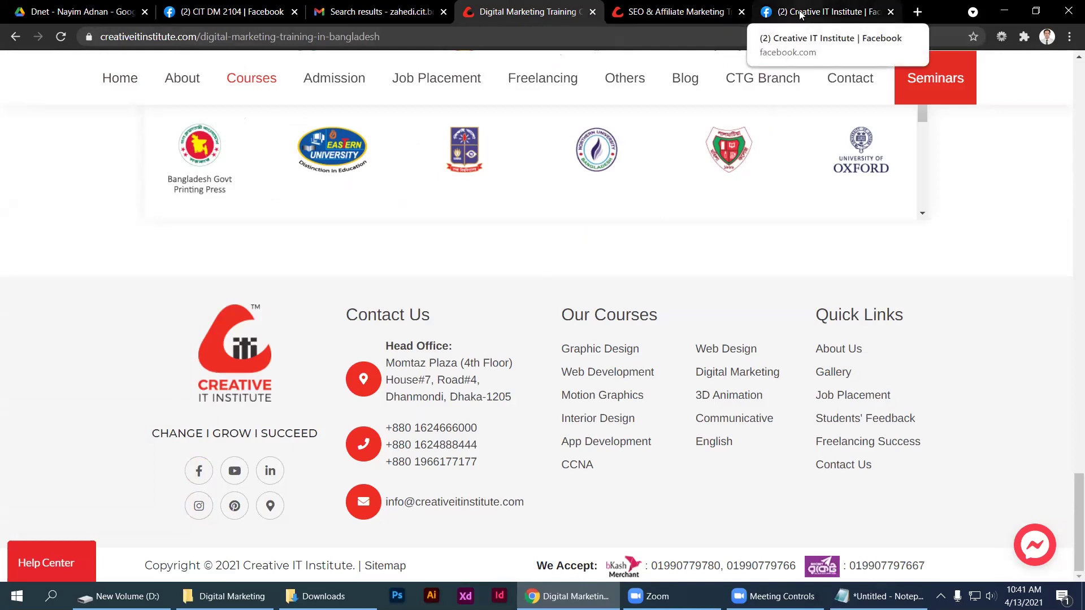
- Scroll back up to the Digital Marketing banner image and bring up its context menu
{"action": "scroll", "coordinate": [605, 405], "scroll_direction": "up", "scroll_amount": 10}
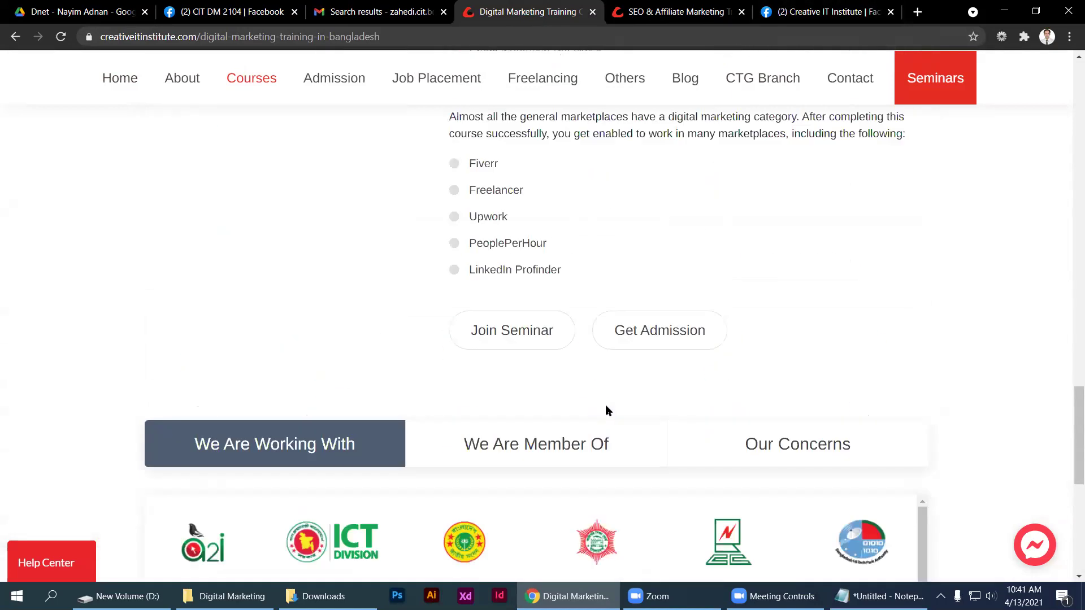
{"action": "scroll", "coordinate": [605, 406], "scroll_direction": "up", "scroll_amount": 4}
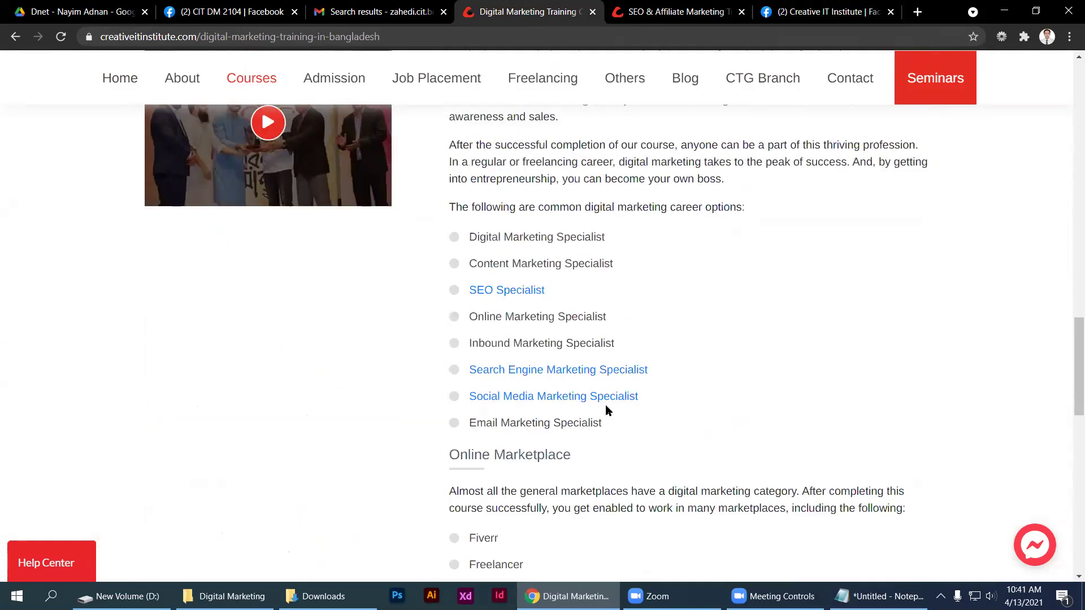
{"action": "scroll", "coordinate": [605, 405], "scroll_direction": "up", "scroll_amount": 3}
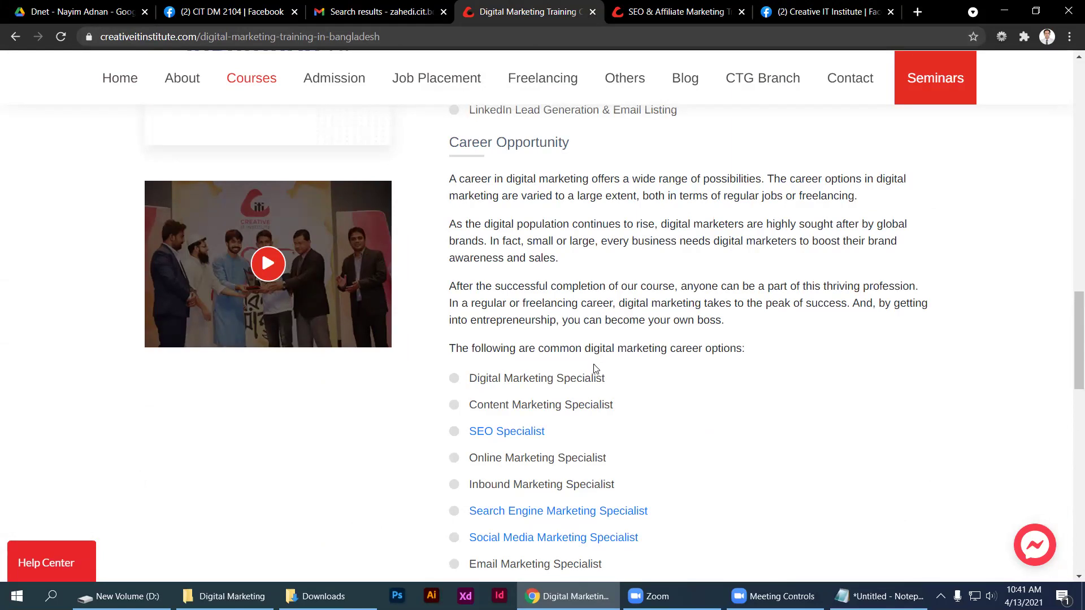
{"action": "scroll", "coordinate": [595, 367], "scroll_direction": "up", "scroll_amount": 18}
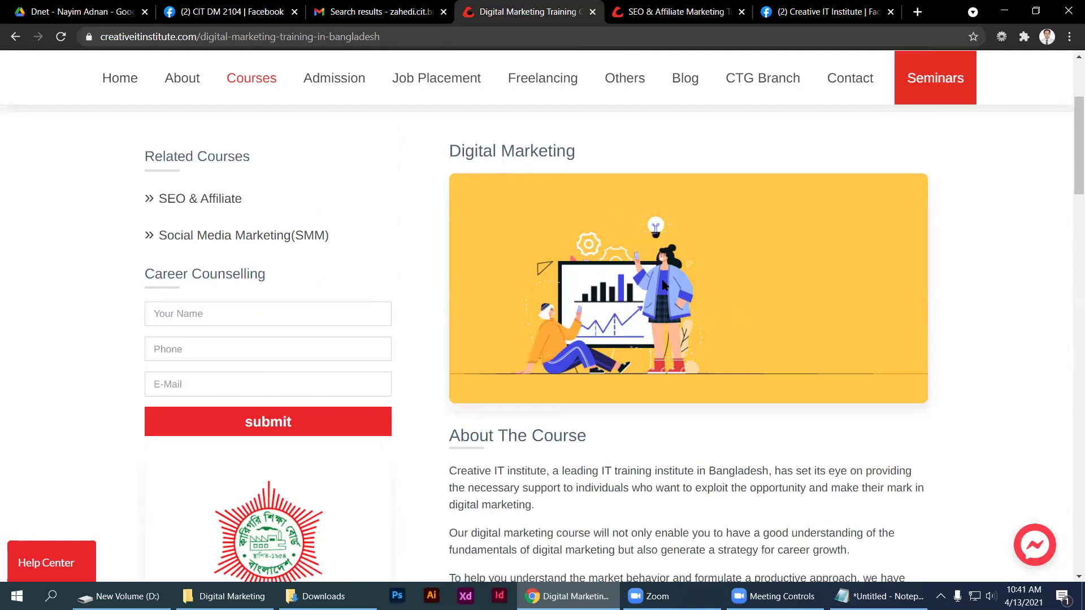
{"action": "right_click", "coordinate": [617, 284]}
{"action": "left_click", "coordinate": [660, 404]}
{"action": "right_click", "coordinate": [120, 501]}
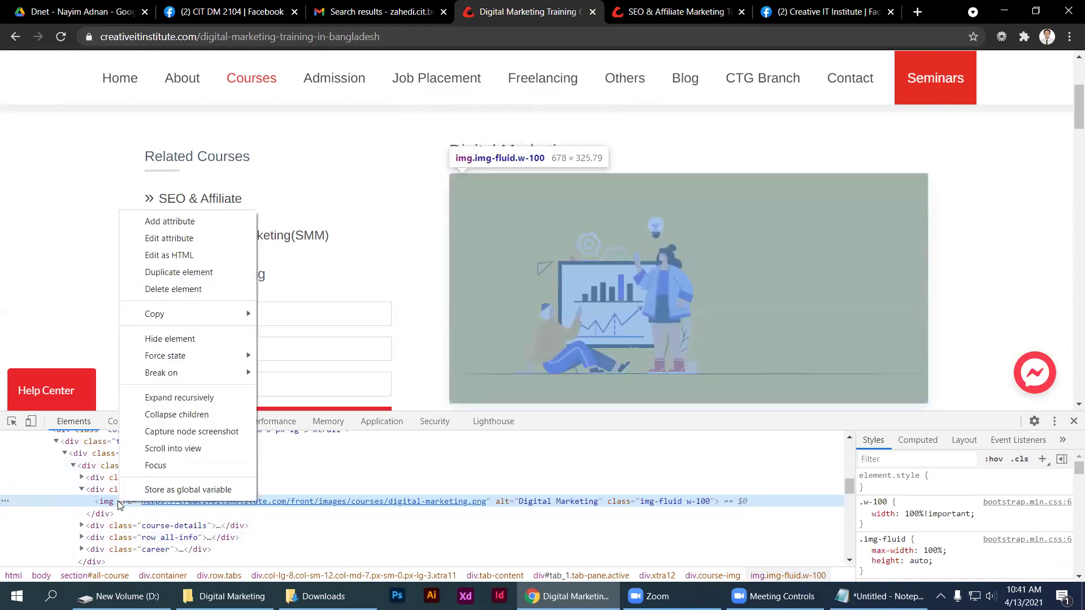
{"action": "left_click", "coordinate": [173, 257]}
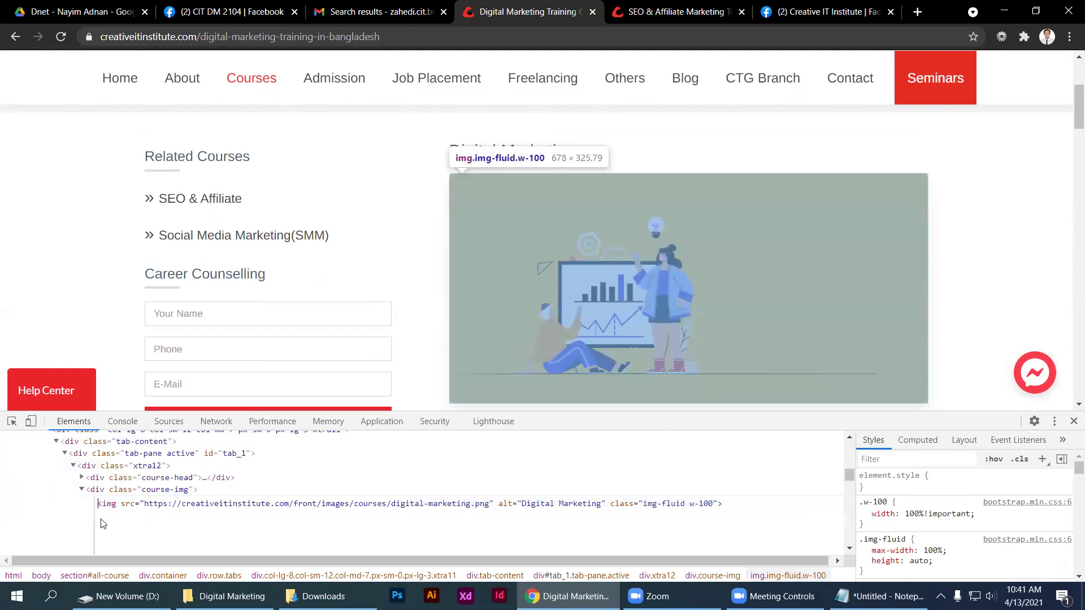
{"action": "type", "text": "<a hre"}
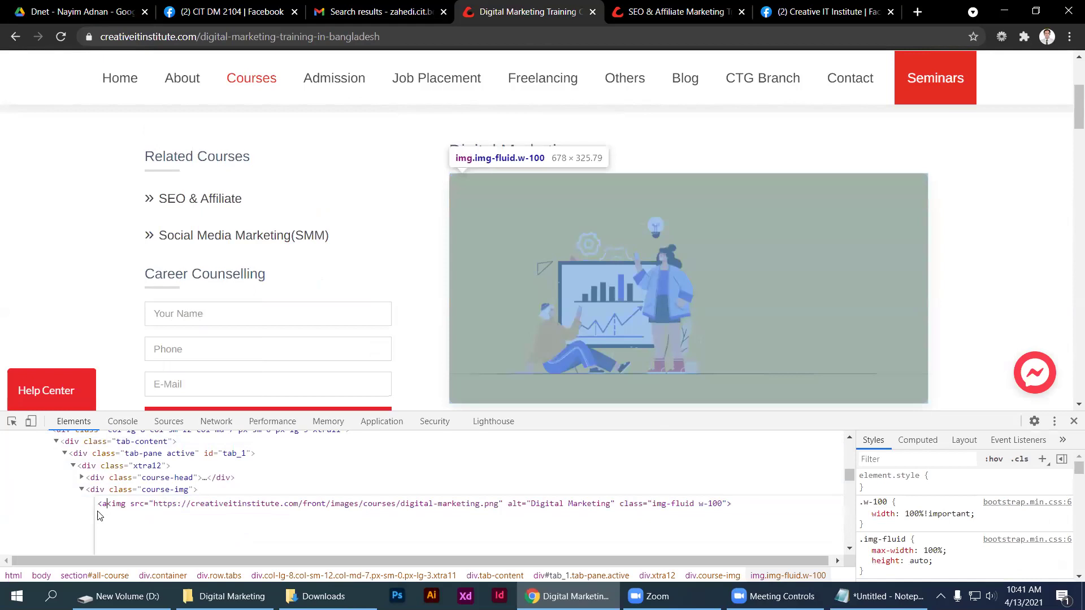
{"action": "type", "text": "f"}
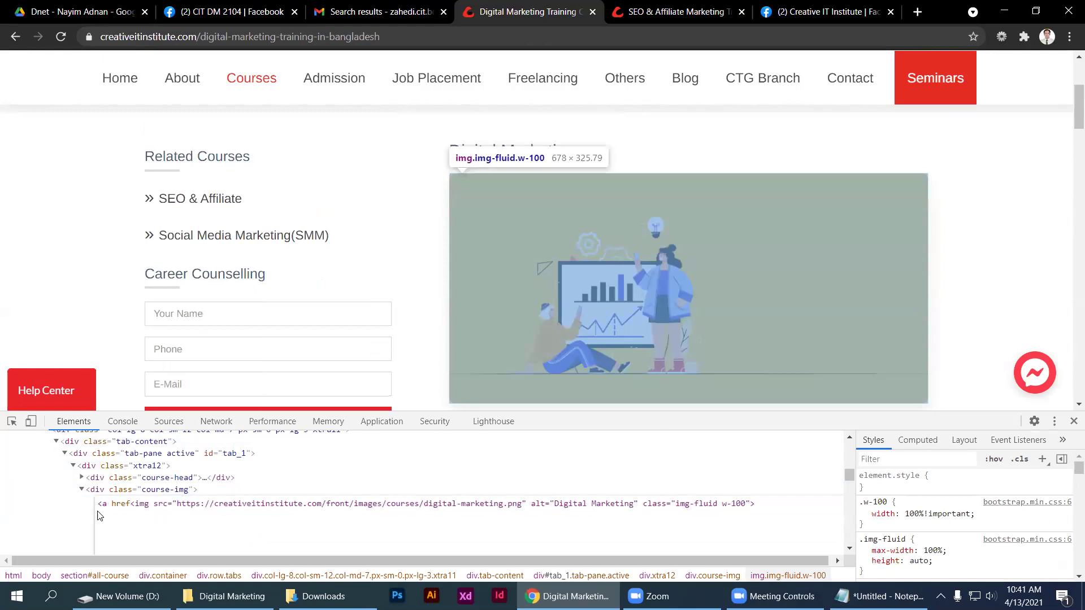
{"action": "type", "text": "=\""}
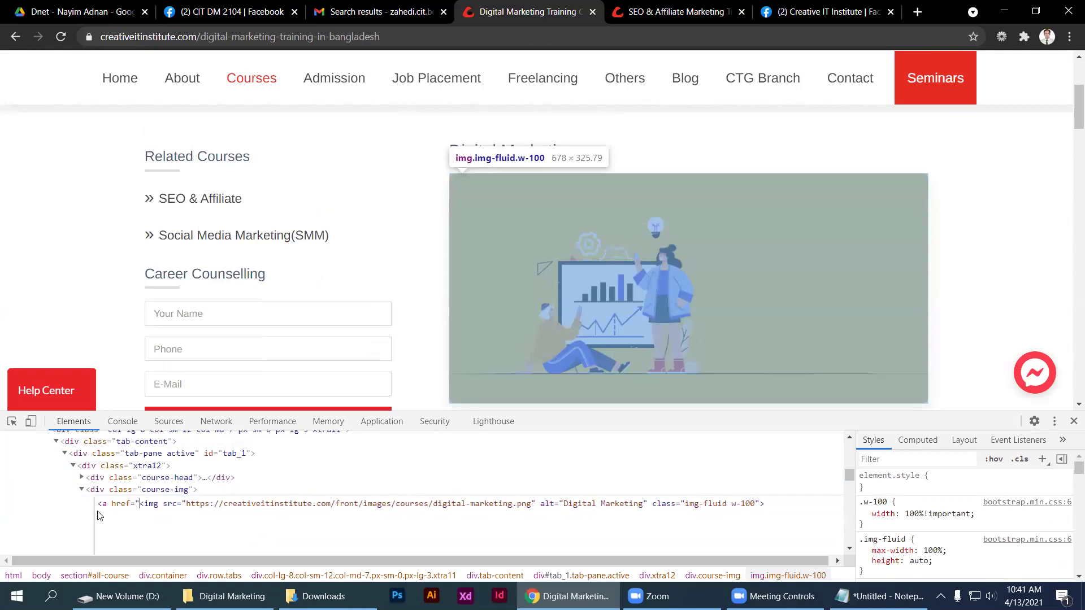
{"action": "type", "text": "htt"}
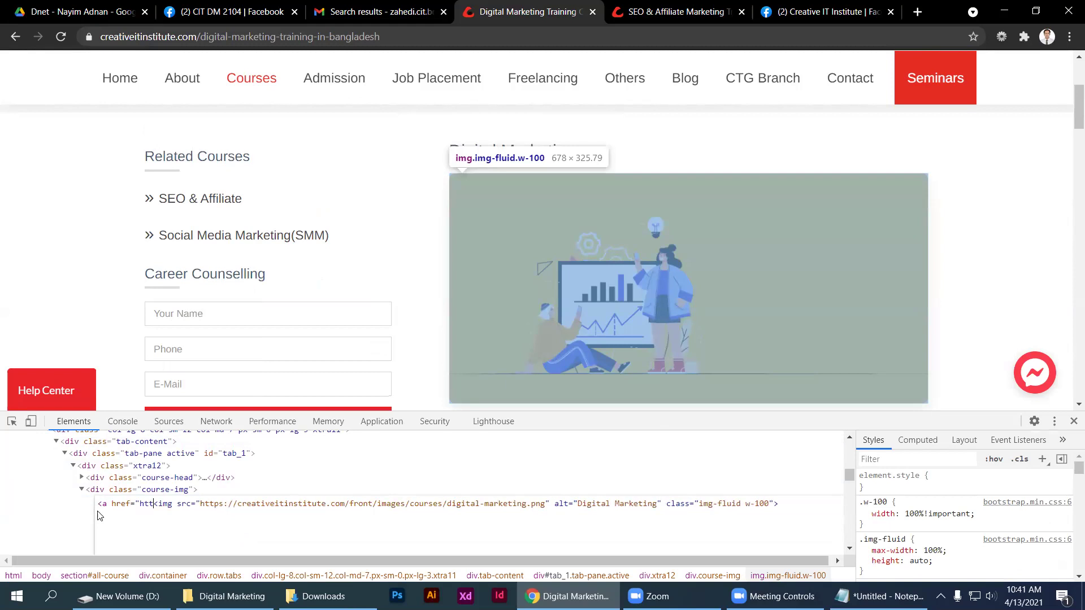
{"action": "type", "text": "ps://www"}
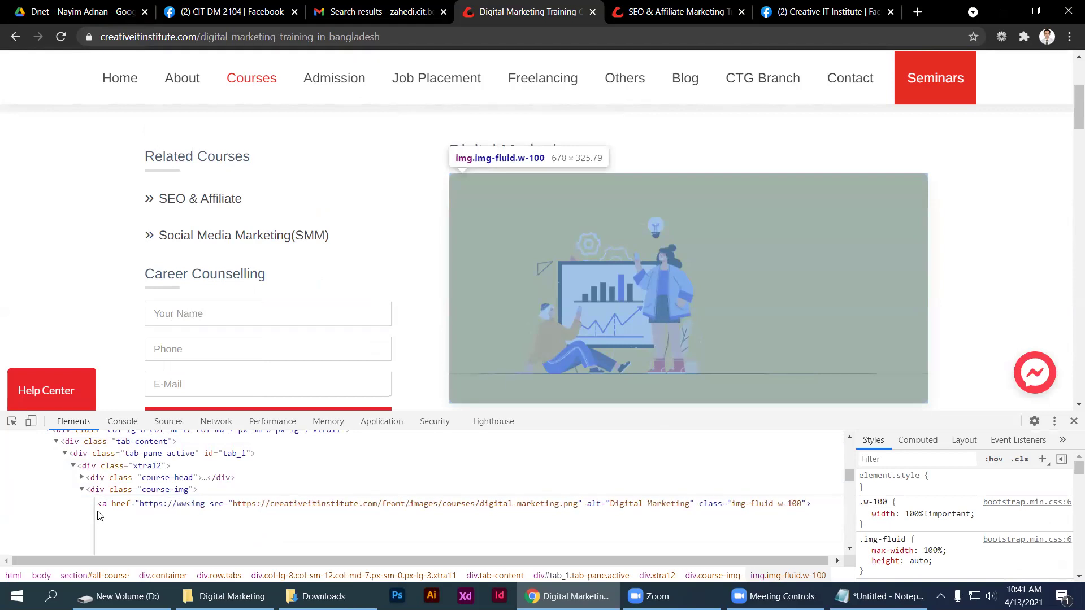
{"action": "type", "text": "."}
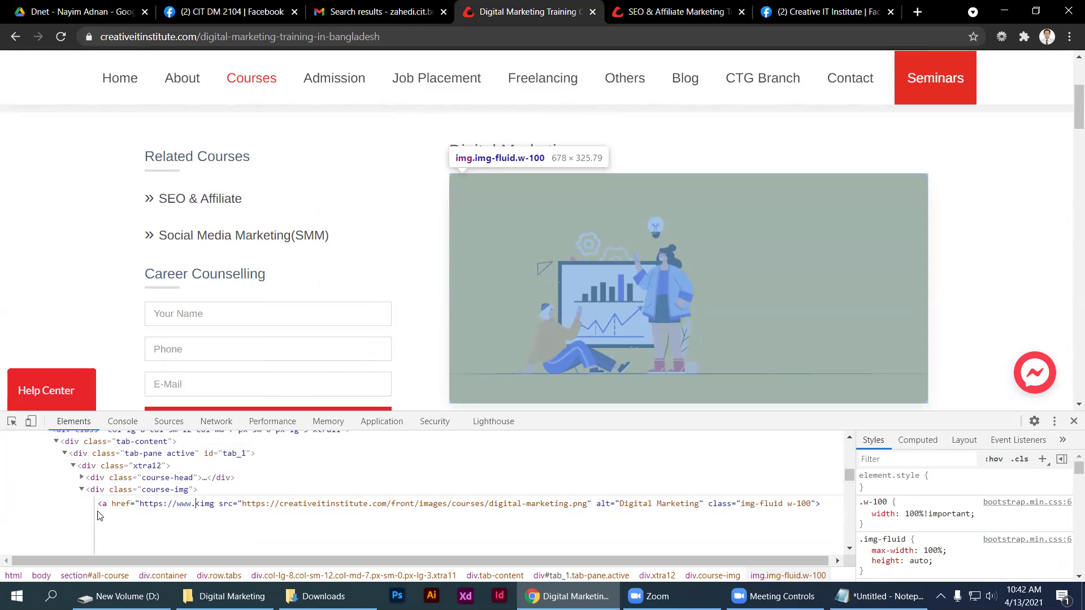
{"action": "type", "text": "searchen"}
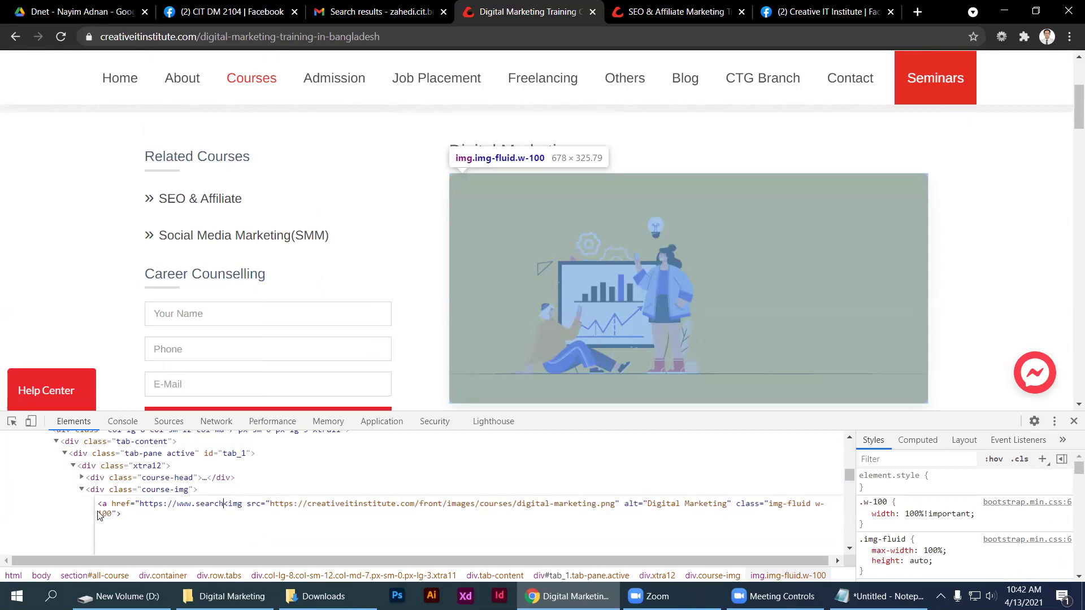
{"action": "type", "text": "ginejour"}
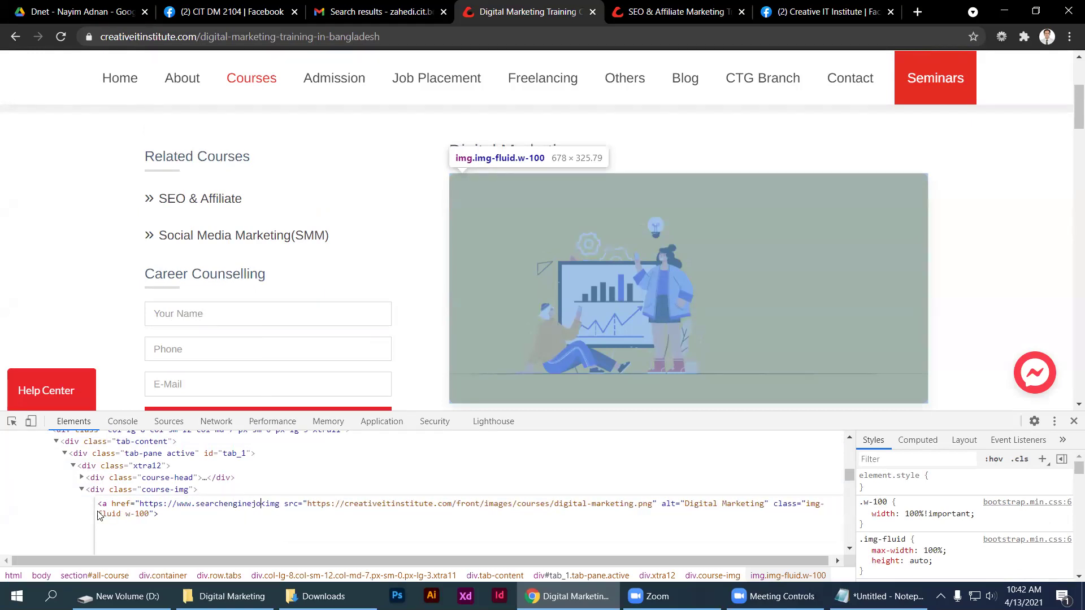
{"action": "type", "text": "nal.com"}
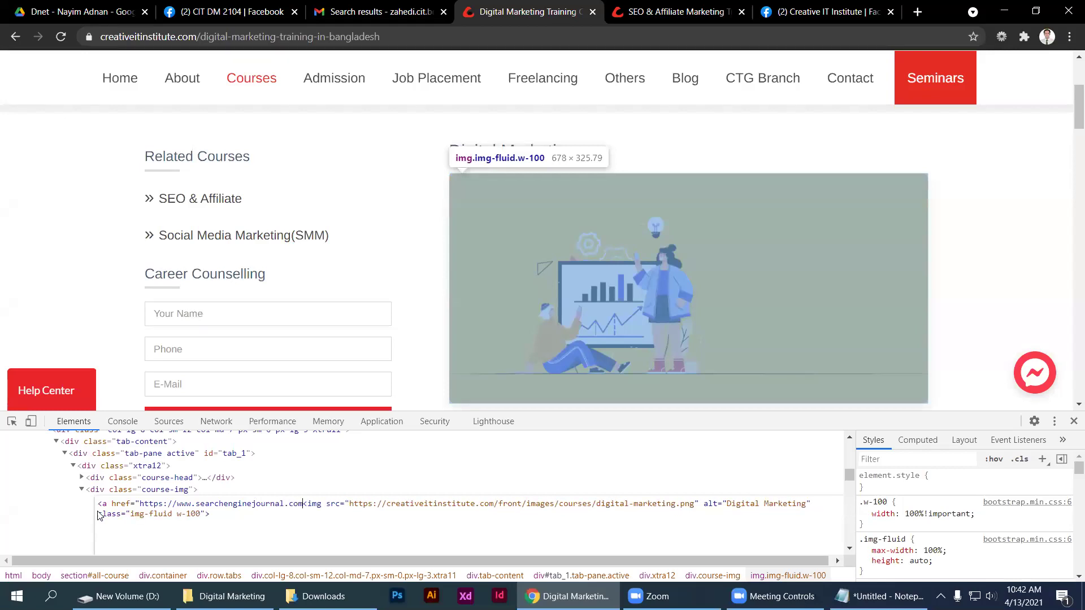
{"action": "type", "text": "\">"}
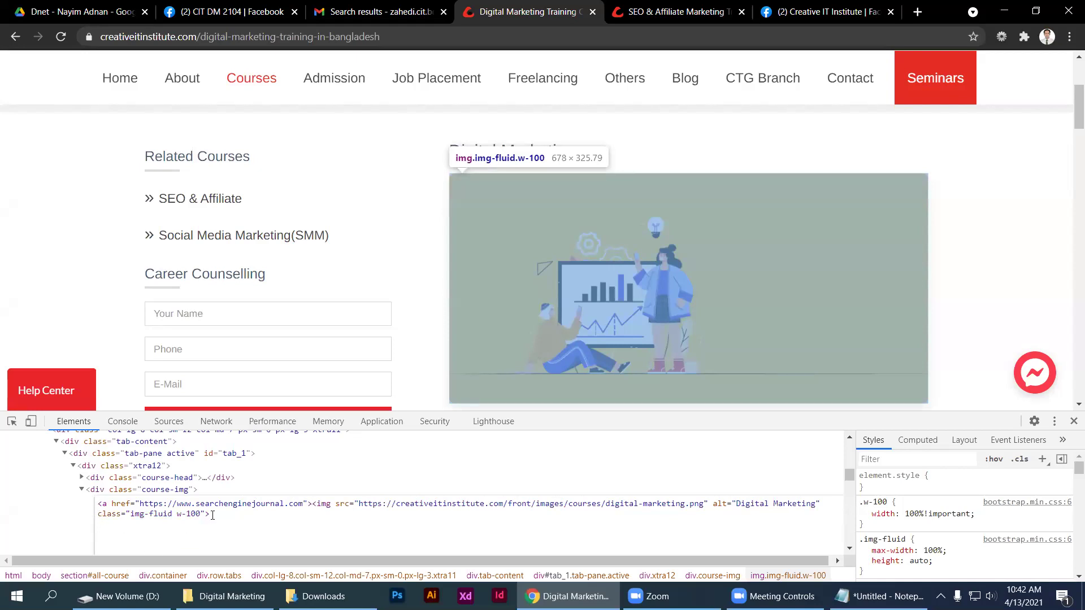
{"action": "type", "text": "</a>"}
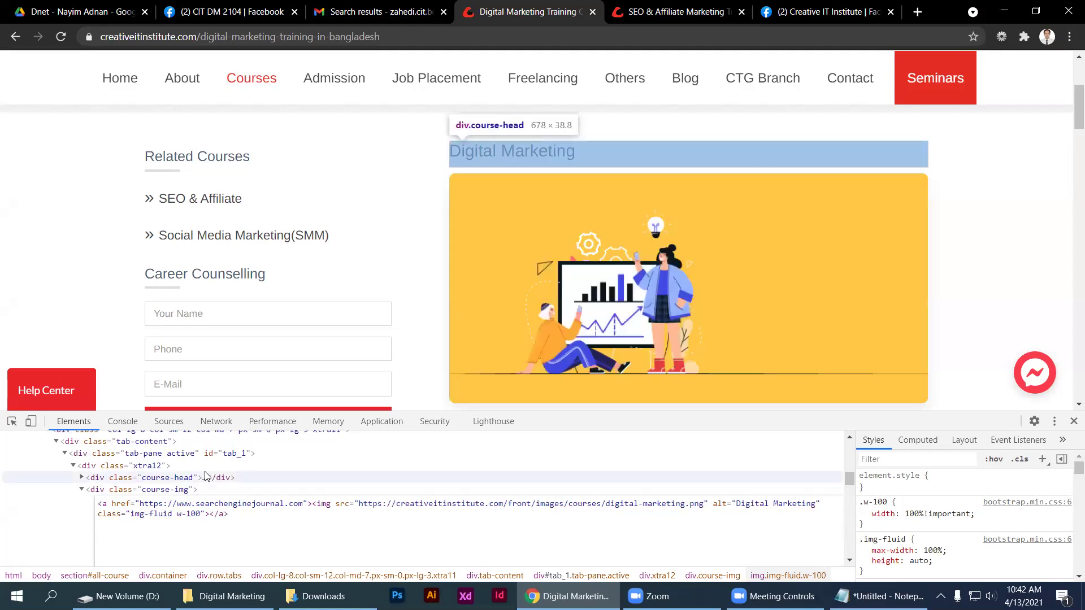
{"action": "left_click", "coordinate": [169, 478]}
- Close DevTools, test that the banner opens Search Engine Journal, then go back to the course page
{"action": "left_click", "coordinate": [1072, 420]}
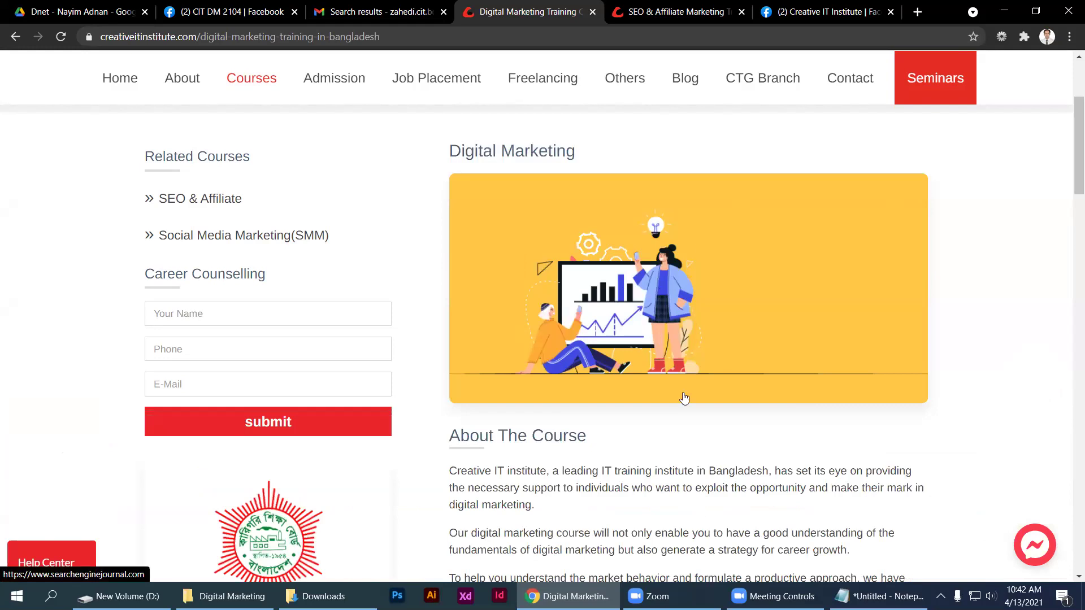
{"action": "left_click", "coordinate": [662, 288]}
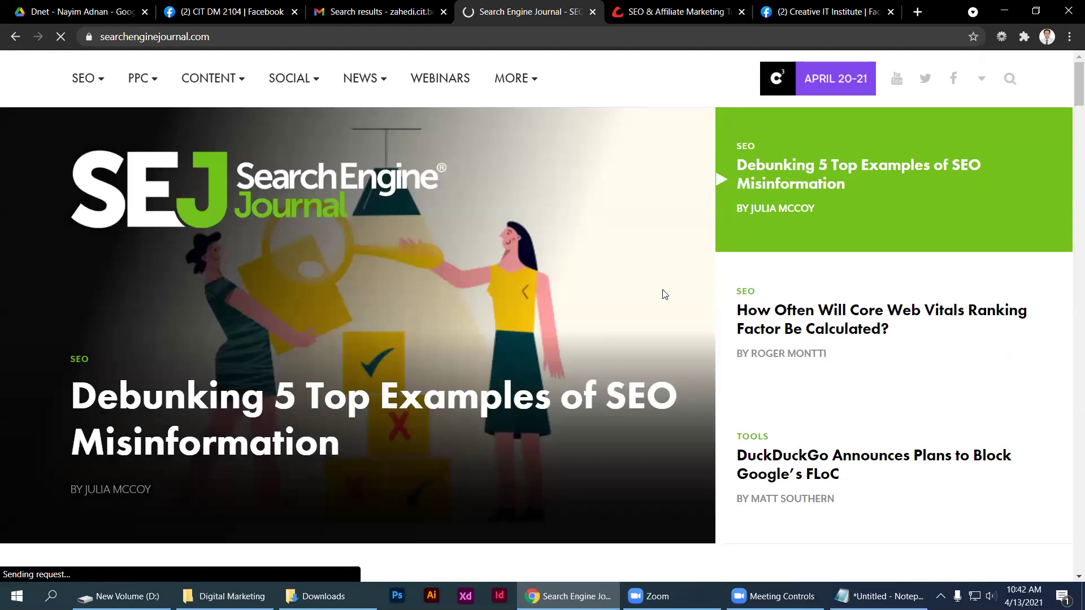
{"action": "left_click", "coordinate": [15, 36]}
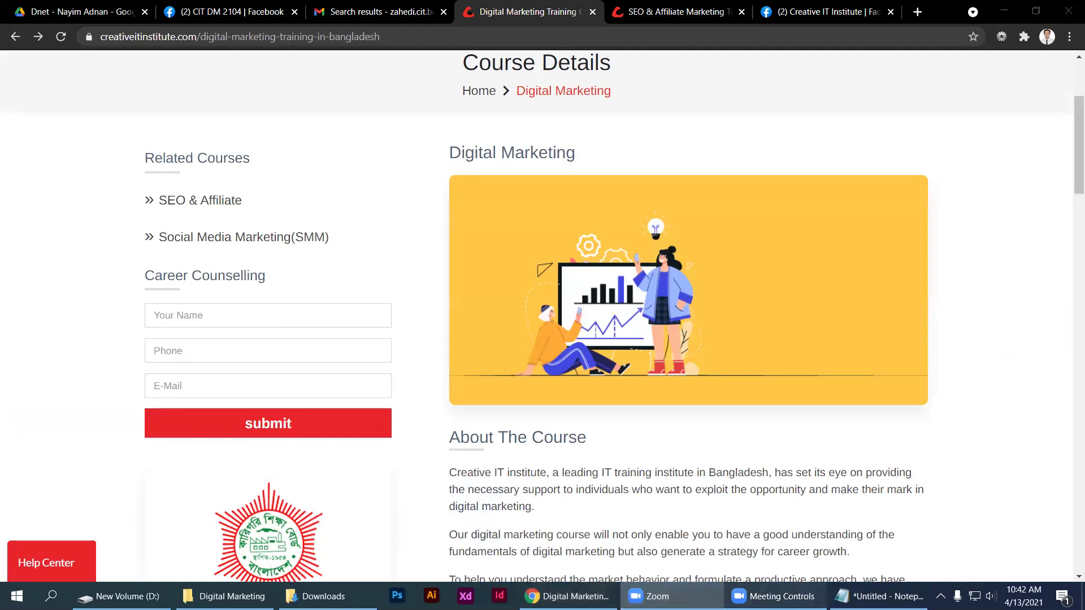
{"action": "left_click", "coordinate": [759, 592]}
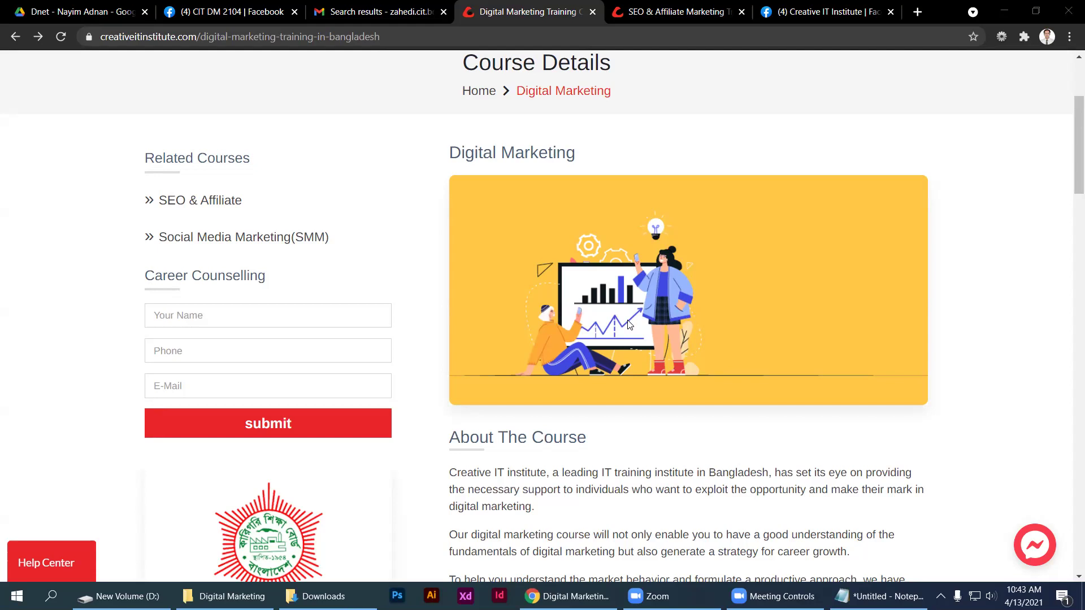
{"action": "scroll", "coordinate": [591, 447], "scroll_direction": "down", "scroll_amount": 2}
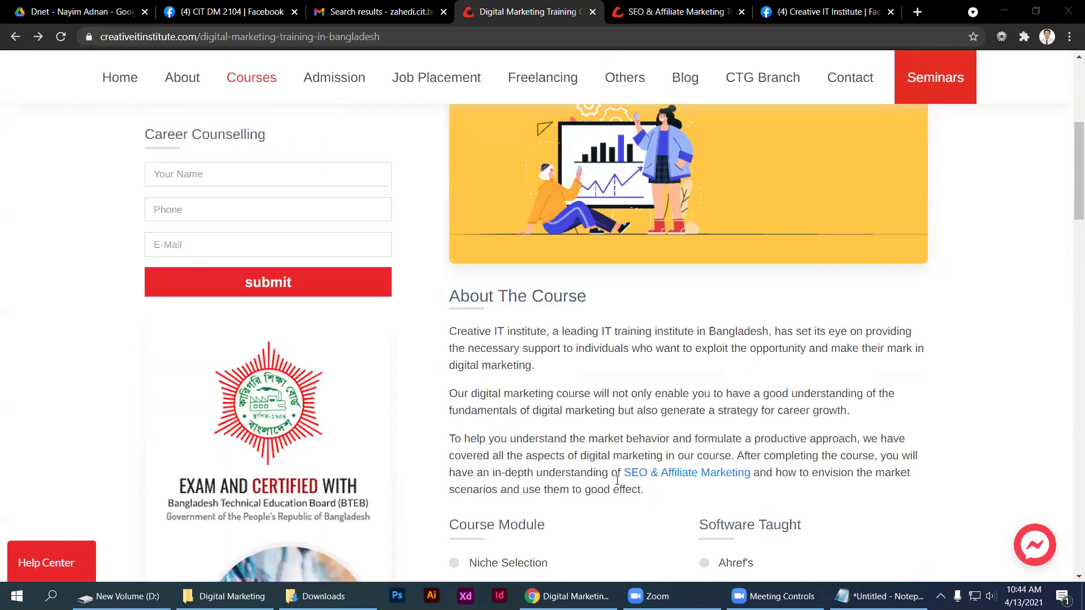
- Highlight the About The Course heading and its three paragraphs, clearing and reselecting several times
{"action": "left_click_drag", "start_coordinate": [661, 504], "coordinate": [452, 328]}
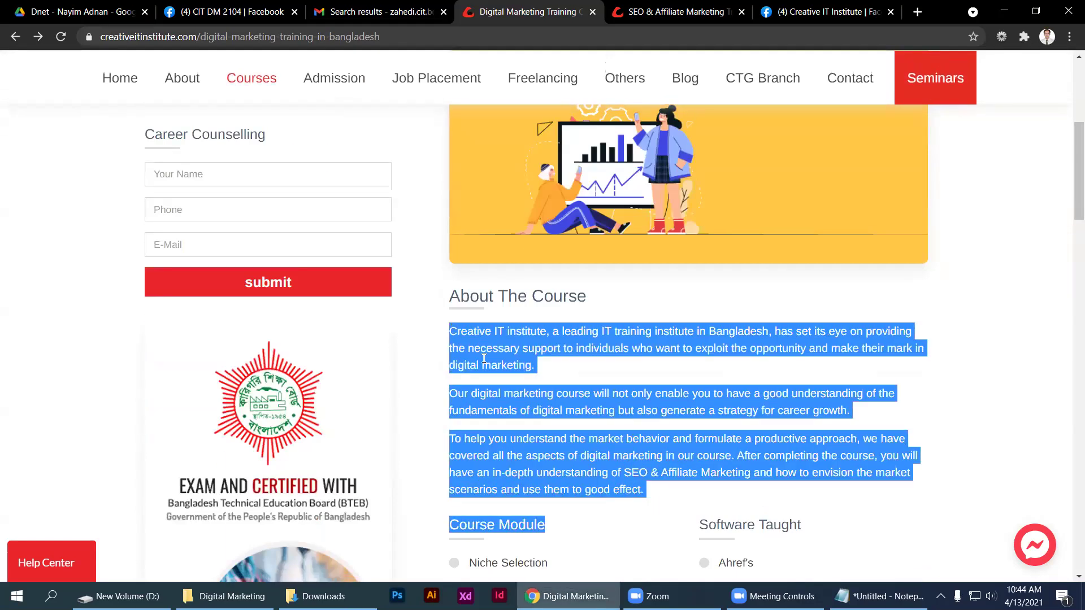
{"action": "left_click", "coordinate": [484, 358]}
{"action": "left_click_drag", "start_coordinate": [454, 330], "coordinate": [703, 494]}
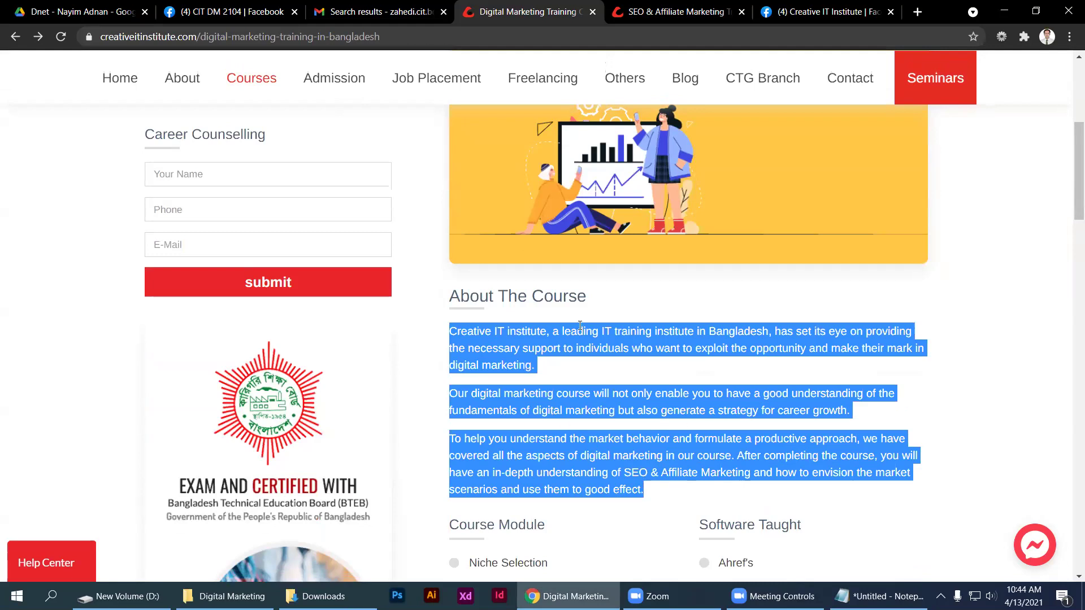
{"action": "left_click", "coordinate": [653, 403]}
{"action": "left_click_drag", "start_coordinate": [649, 500], "coordinate": [455, 292]}
{"action": "left_click", "coordinate": [478, 331]}
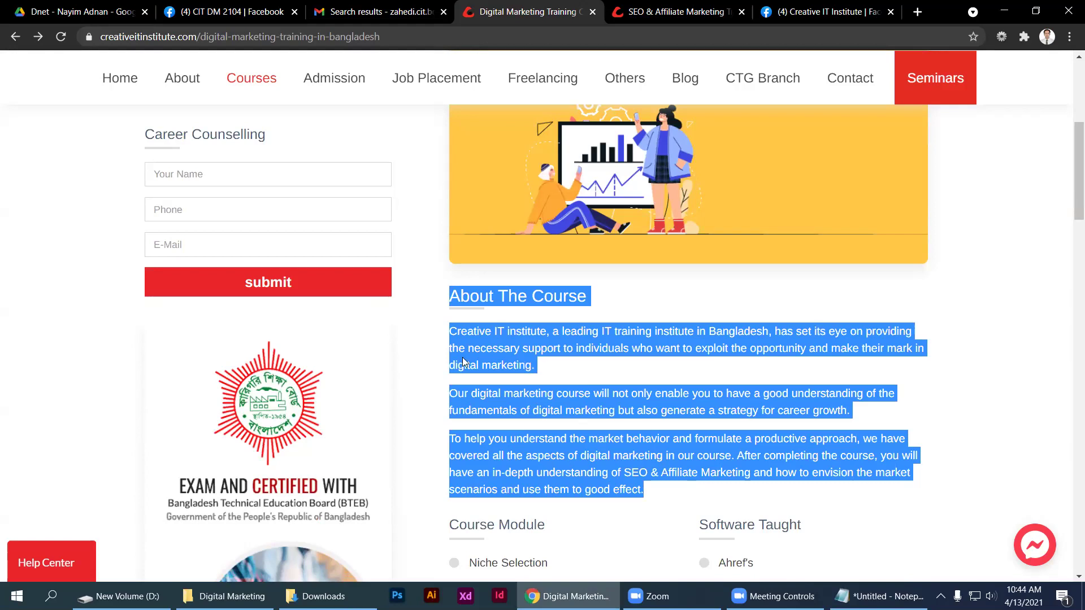
- Select the word 'marketing' in the second paragraph and bring up the Zoom meeting window
{"action": "double_click", "coordinate": [510, 392]}
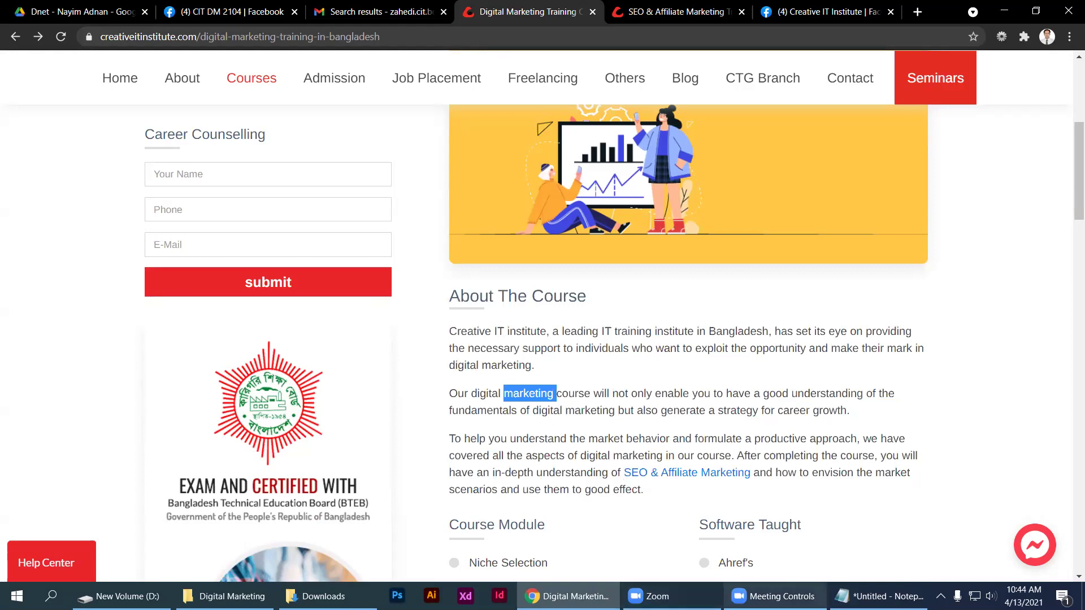
{"action": "left_click", "coordinate": [774, 596]}
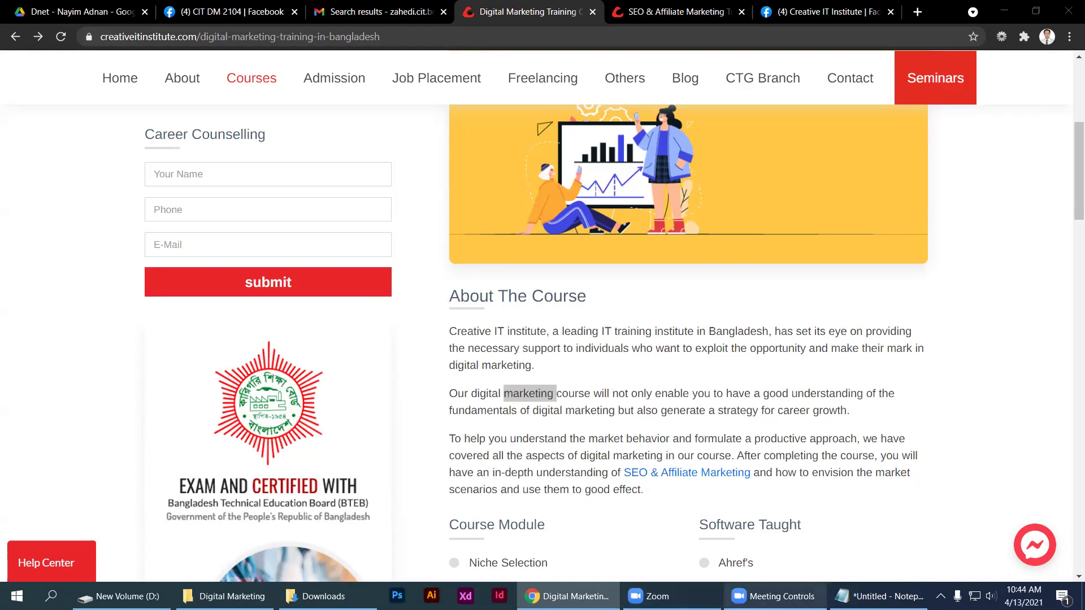
{"action": "mouse_move", "coordinate": [774, 596]}
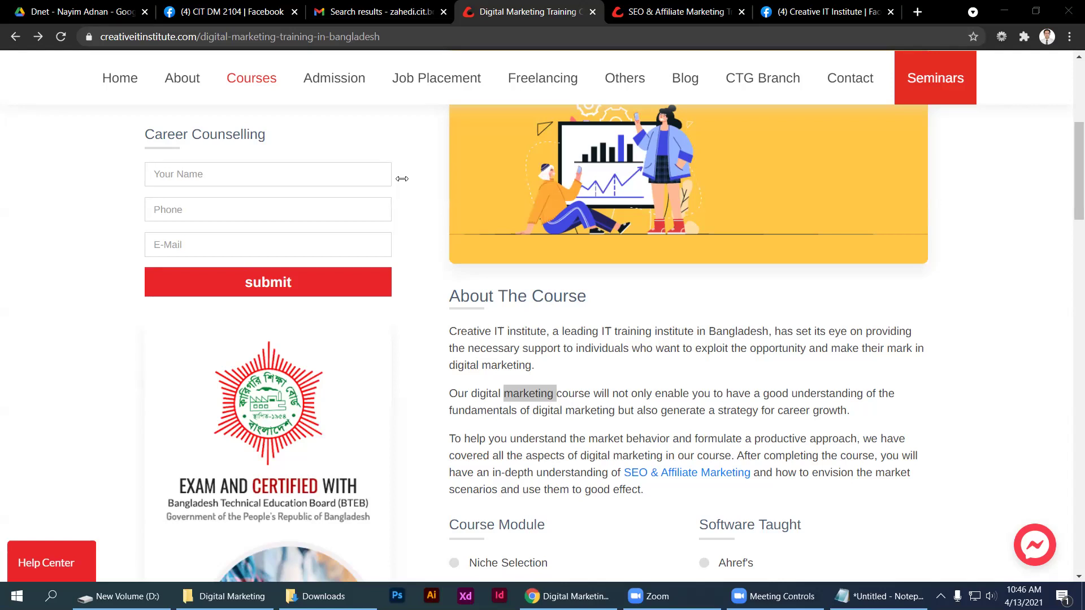
- Scroll the course page down to the footer, then open Freelancing from the top navigation
{"action": "scroll", "coordinate": [503, 361], "scroll_direction": "down", "scroll_amount": 3}
{"action": "scroll", "coordinate": [502, 395], "scroll_direction": "down", "scroll_amount": 10}
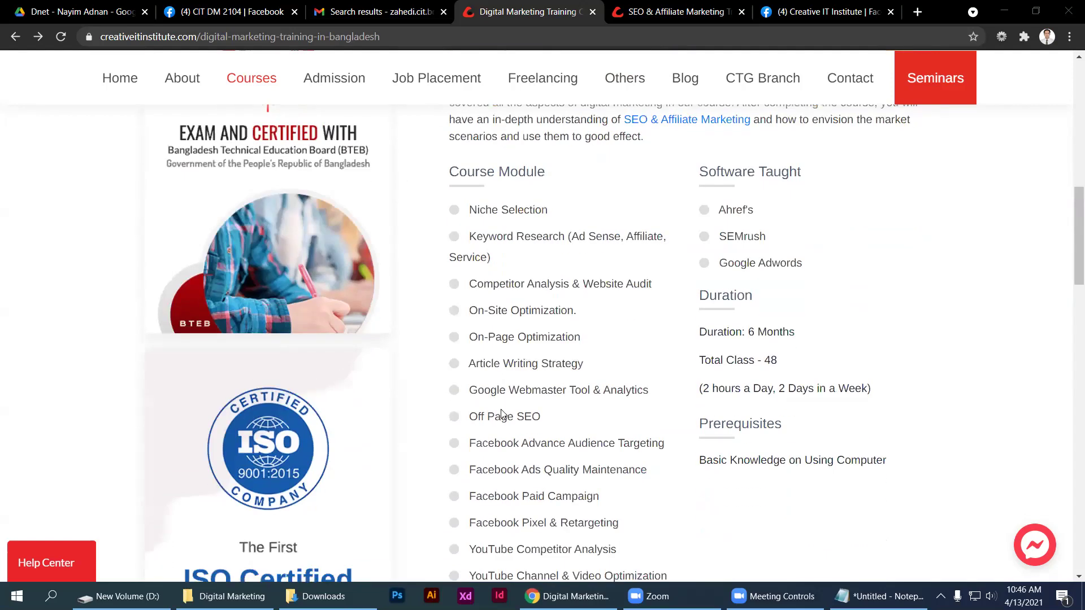
{"action": "scroll", "coordinate": [486, 486], "scroll_direction": "down", "scroll_amount": 7}
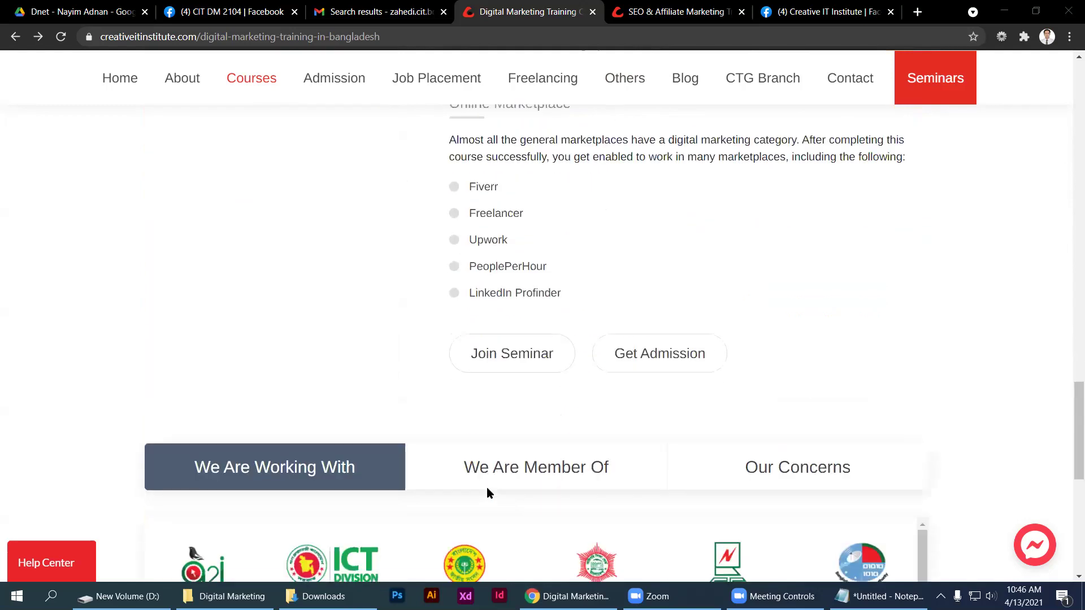
{"action": "scroll", "coordinate": [486, 489], "scroll_direction": "up", "scroll_amount": 6}
{"action": "scroll", "coordinate": [1067, 378], "scroll_direction": "down", "scroll_amount": 15}
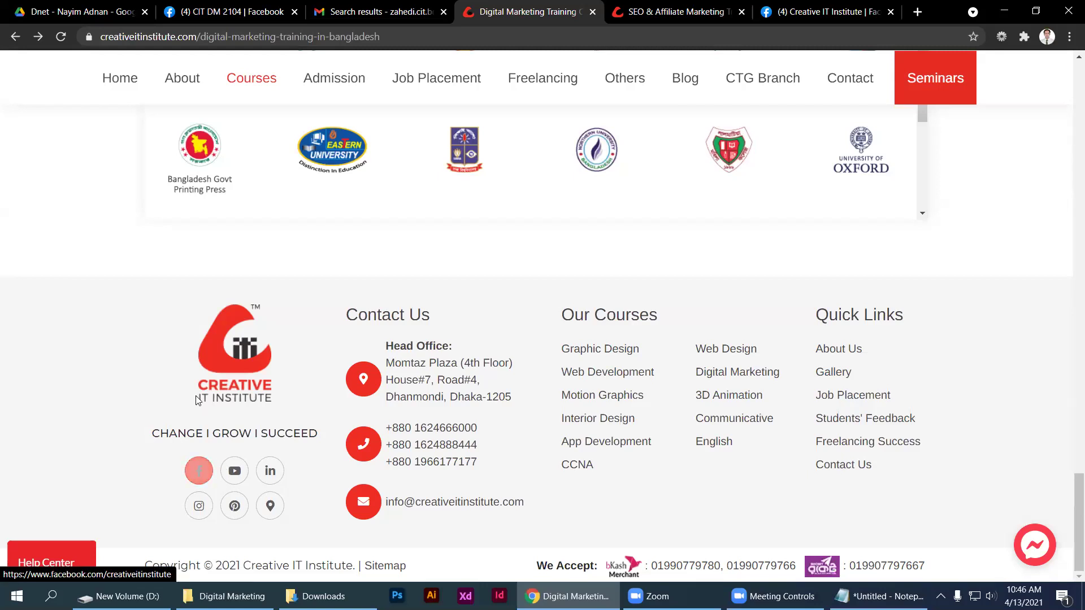
{"action": "mouse_move", "coordinate": [604, 101]}
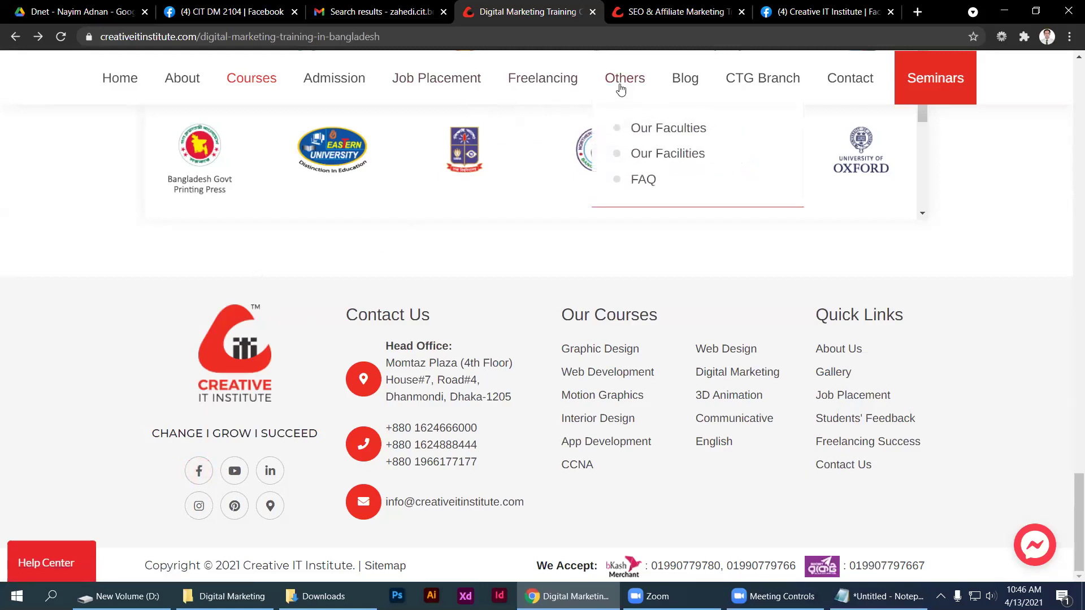
{"action": "left_click", "coordinate": [548, 80]}
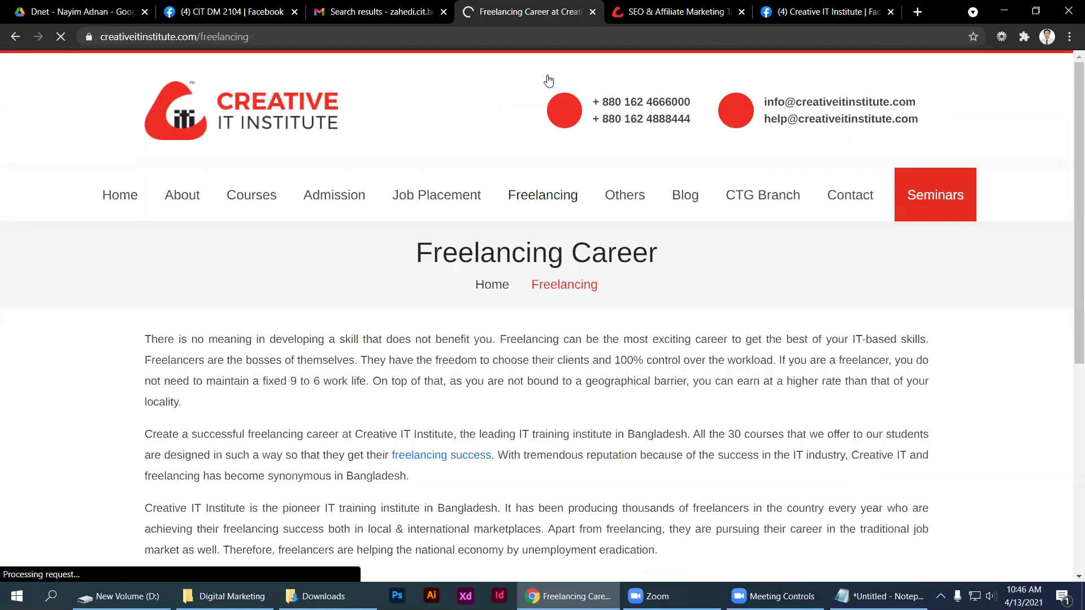
- Scroll down the Freelancing Career page, then switch to the CIT DM 2104 Facebook group tab
{"action": "scroll", "coordinate": [272, 434], "scroll_direction": "down", "scroll_amount": 5}
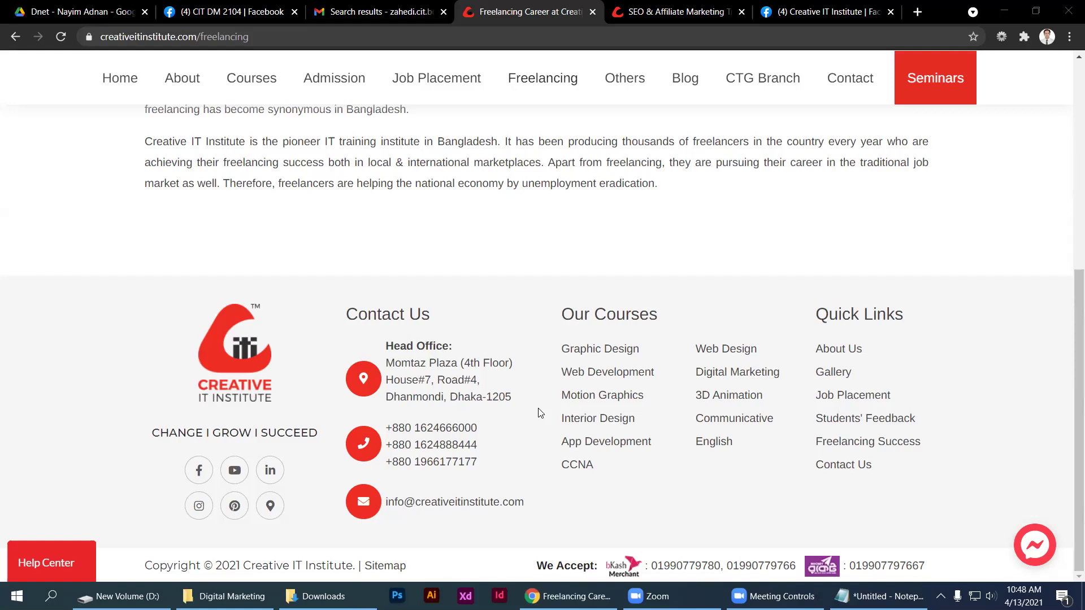
{"action": "key", "text": "ctrl+shift+Tab"}
{"action": "key", "text": "ctrl+shift+Tab"}
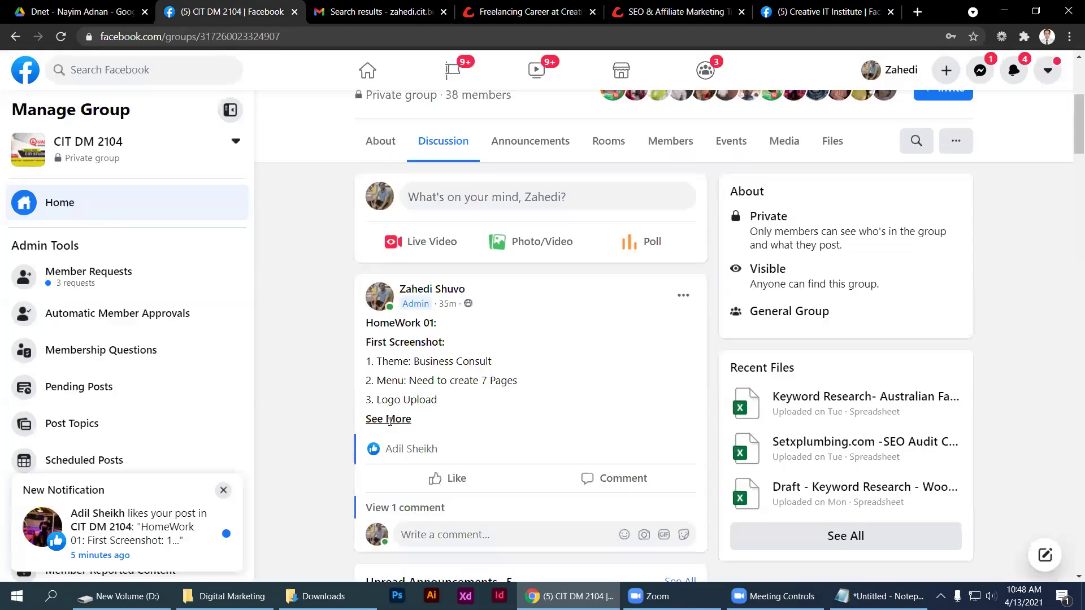
- Expand the full HomeWork 01 post, dismiss the chat popup, and return to the Freelancing Career tab
{"action": "left_click", "coordinate": [388, 419]}
{"action": "scroll", "coordinate": [840, 387], "scroll_direction": "down", "scroll_amount": 1}
{"action": "left_click", "coordinate": [999, 281]}
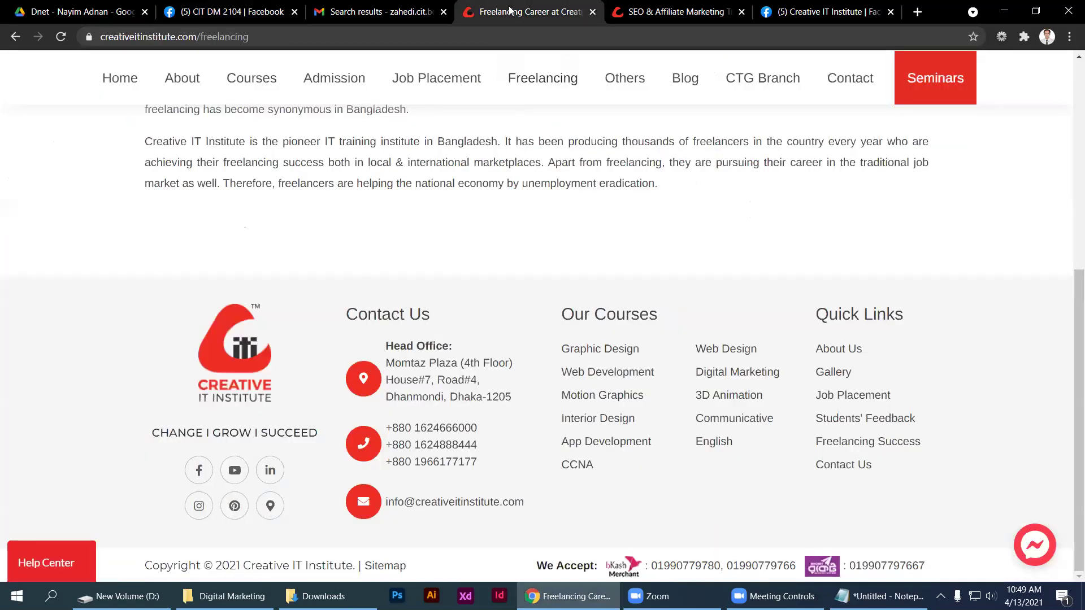
{"action": "left_click", "coordinate": [512, 12]}
- Highlight the Graphic Design course name, then close the Facebook and SEO & Affiliate Marketing tabs
{"action": "left_click_drag", "start_coordinate": [560, 358], "coordinate": [663, 356]}
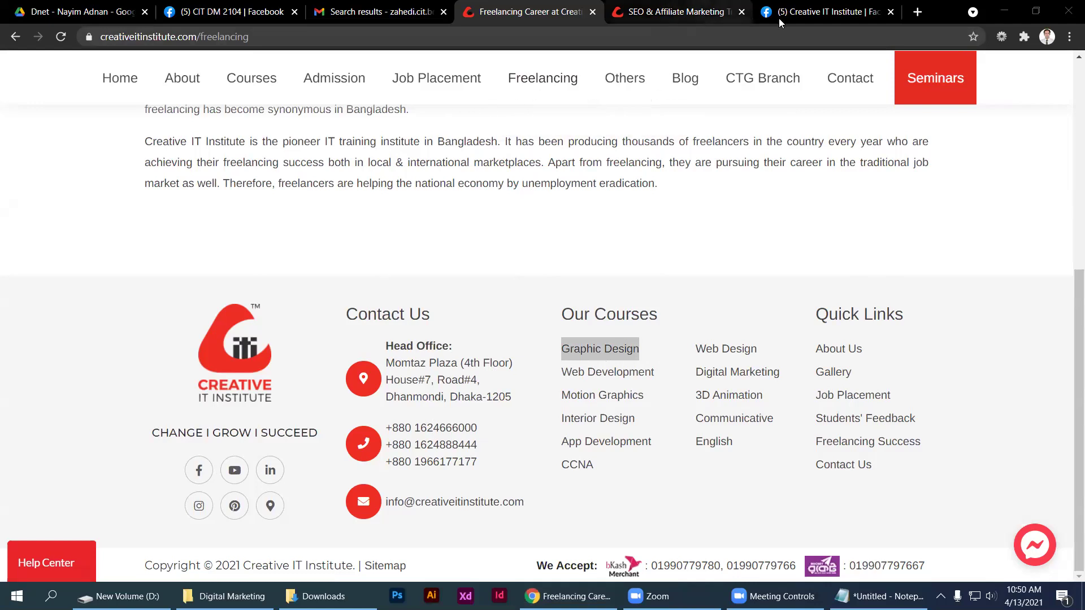
{"action": "left_click", "coordinate": [890, 11]}
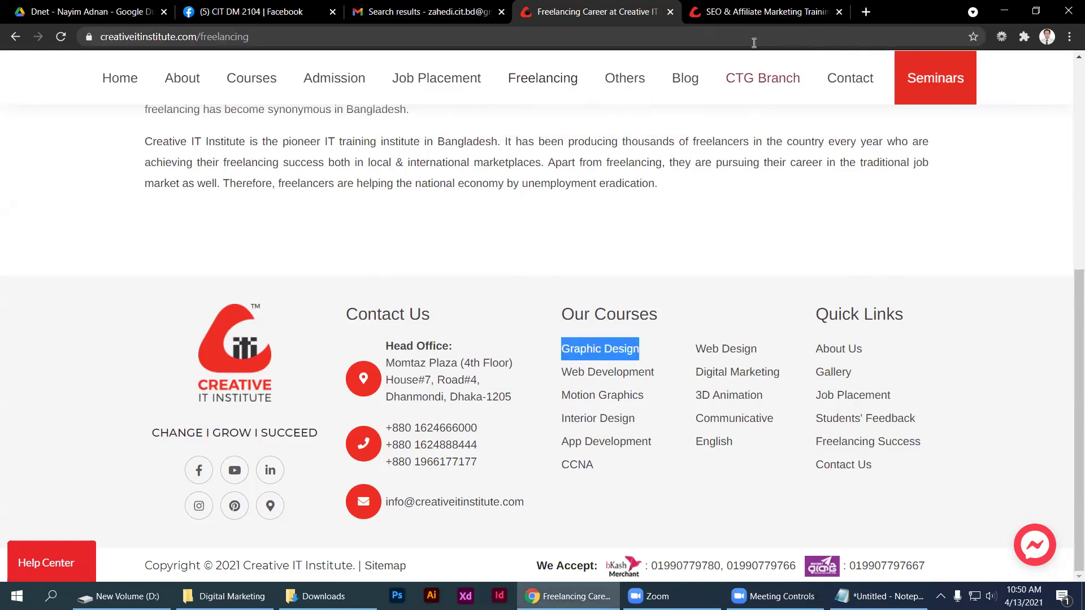
{"action": "left_click", "coordinate": [844, 14]}
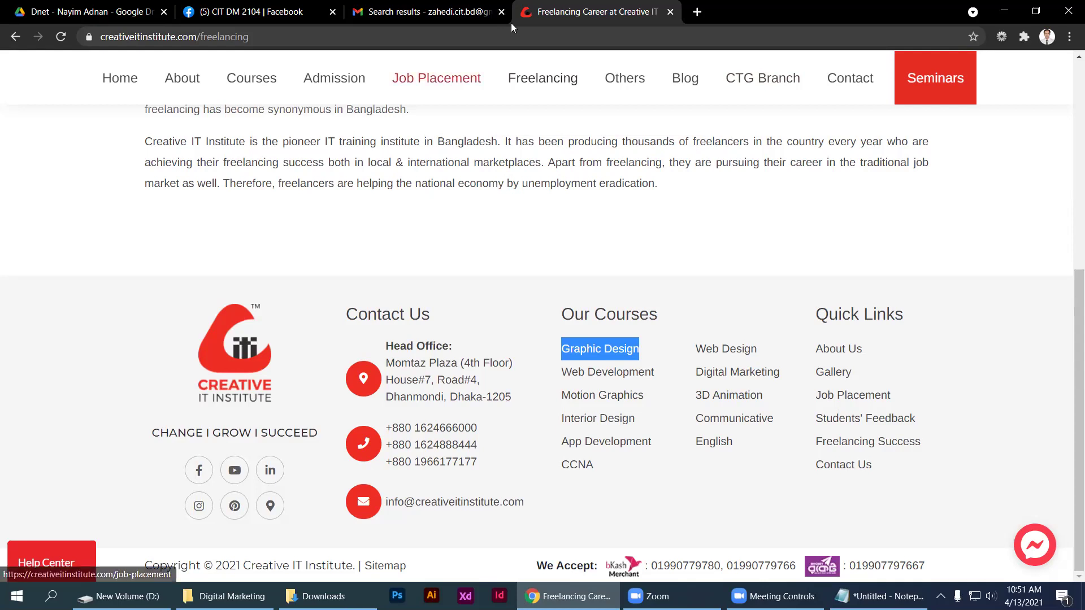
- In a new tab, search Google for 'xampp download'
{"action": "mouse_move", "coordinate": [520, 71]}
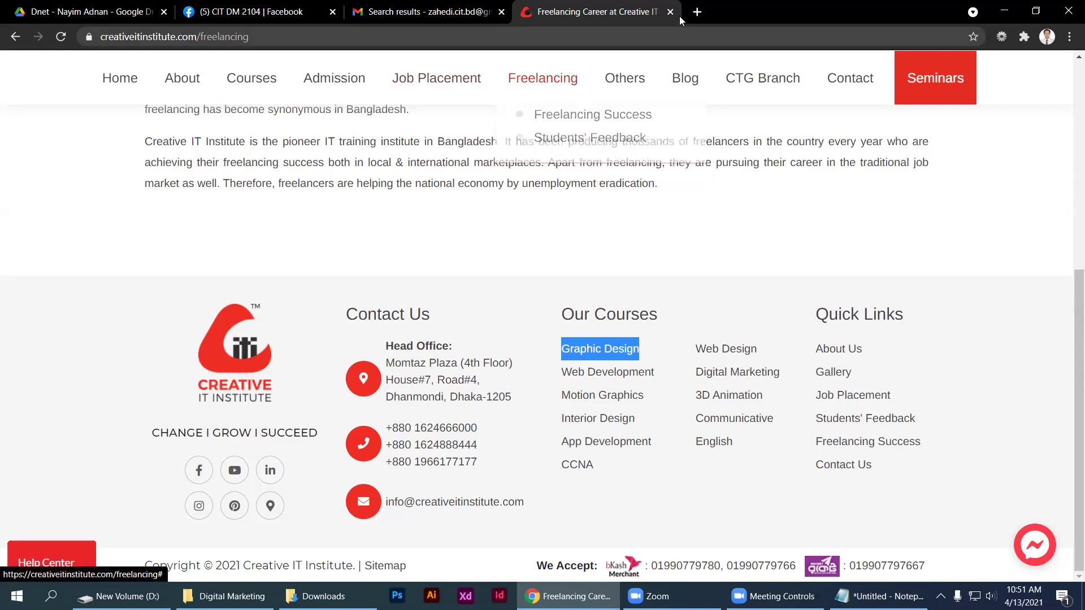
{"action": "left_click", "coordinate": [698, 12]}
{"action": "type", "text": "xam"}
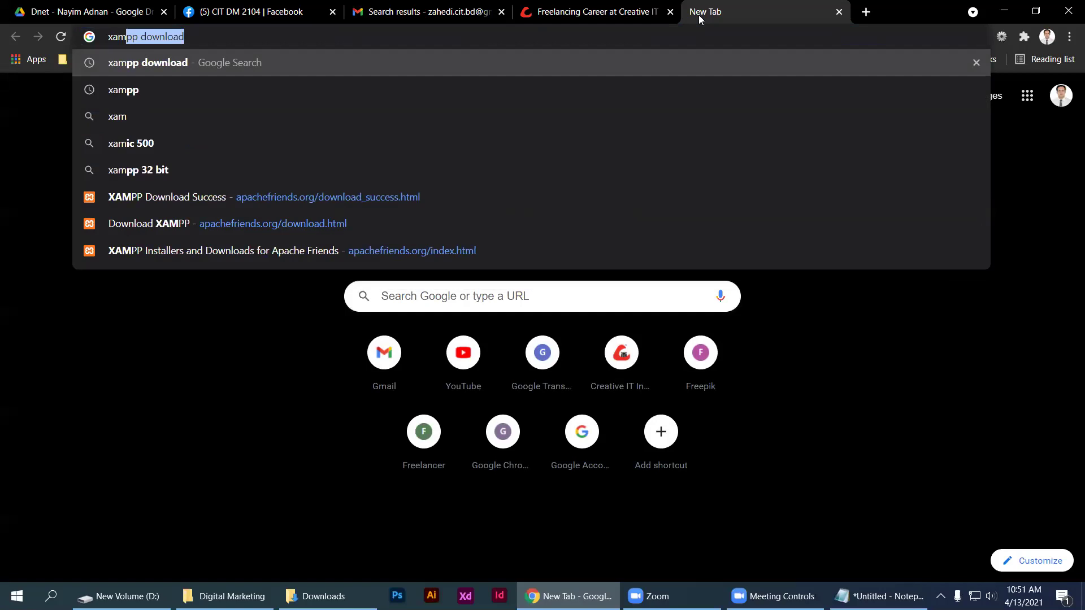
{"action": "key", "text": "Return"}
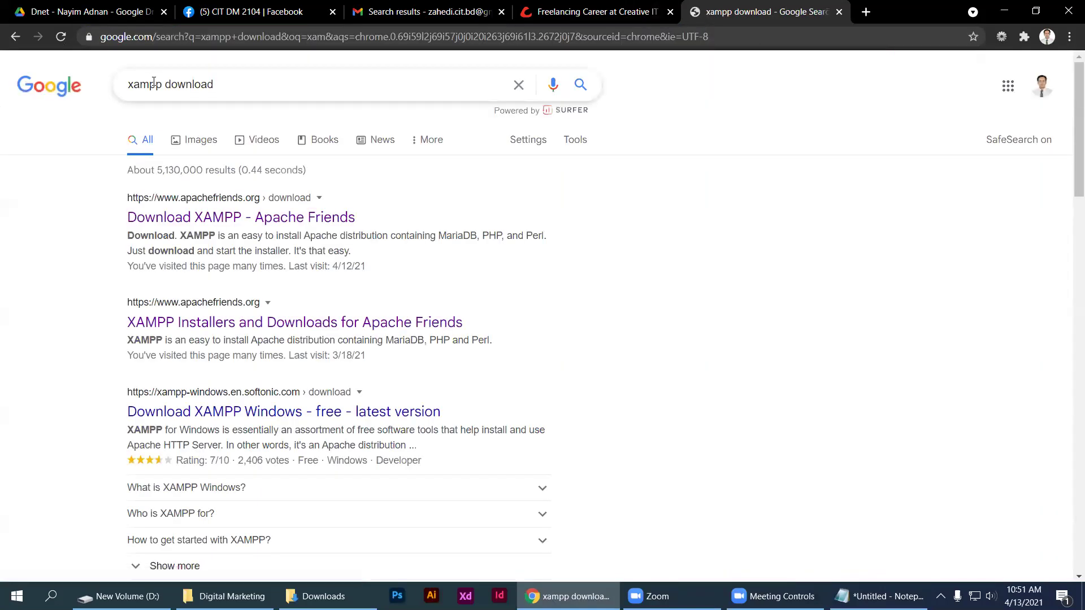
- Narrow the search to just 'xampp' and open the Apache Friends XAMPP page
{"action": "left_click_drag", "start_coordinate": [165, 83], "coordinate": [401, 85]}
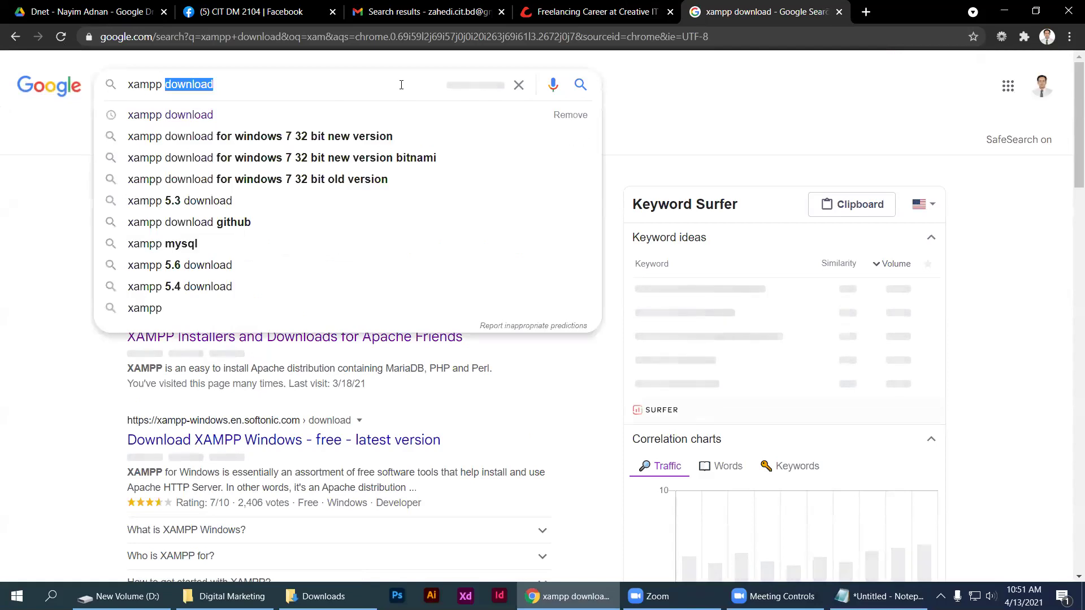
{"action": "key", "text": "BackSpace"}
{"action": "key", "text": "Return"}
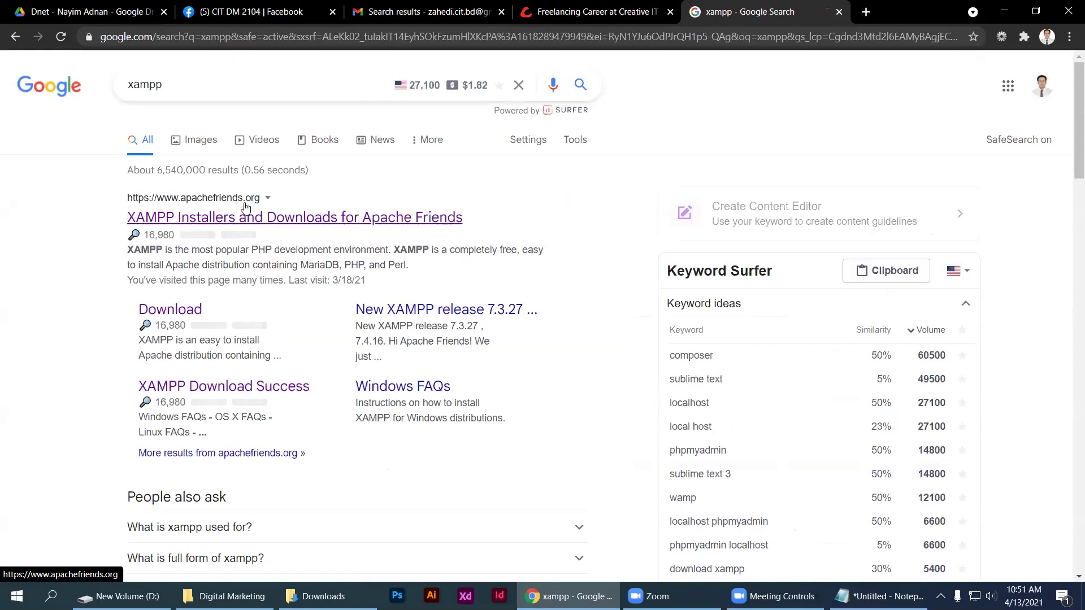
{"action": "left_click", "coordinate": [293, 221]}
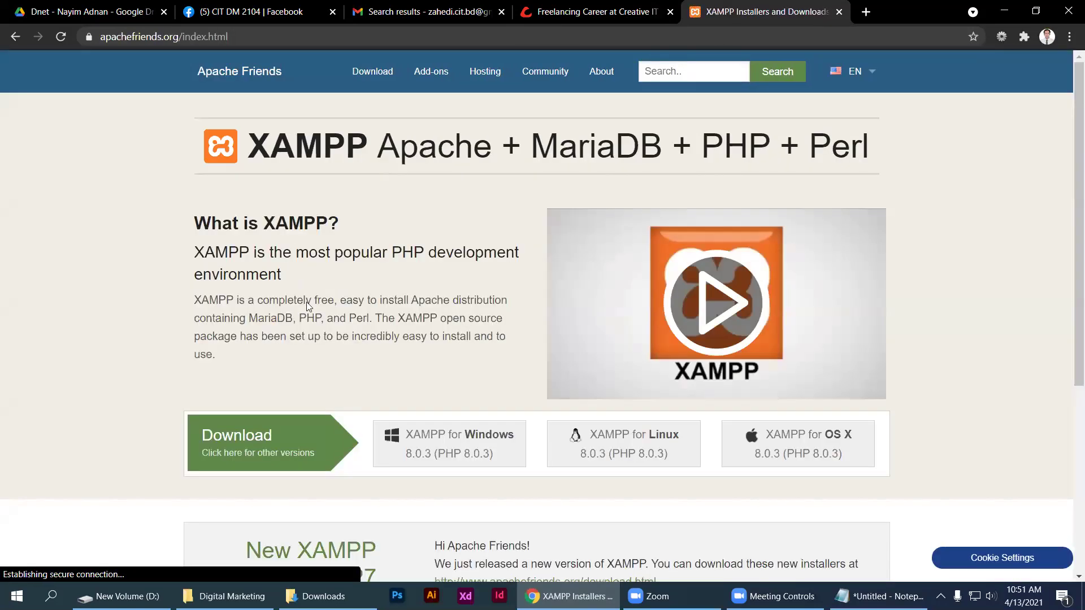
{"action": "scroll", "coordinate": [308, 306], "scroll_direction": "down", "scroll_amount": 1}
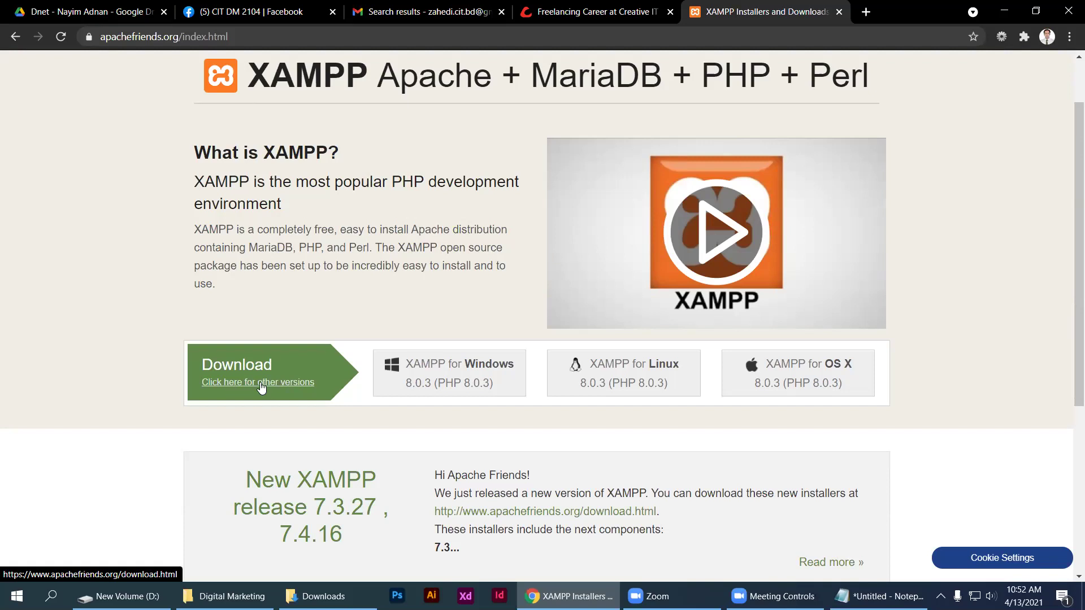
- Confirm the 154 MB XAMPP installer is in Digital Marketing, then return to the XAMPP download page
{"action": "left_click", "coordinate": [260, 384]}
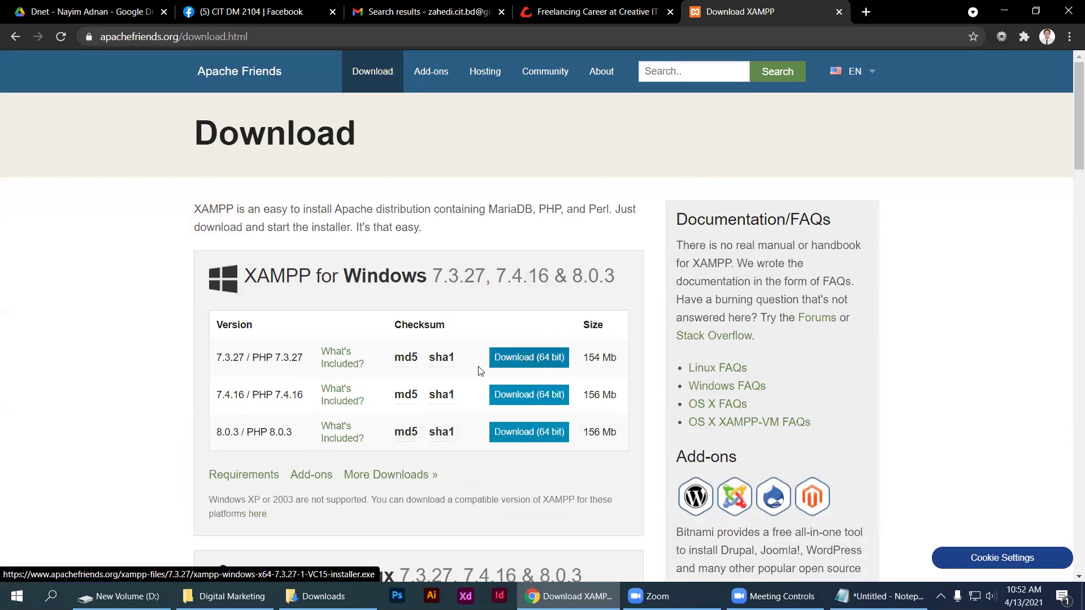
{"action": "left_click", "coordinate": [224, 596]}
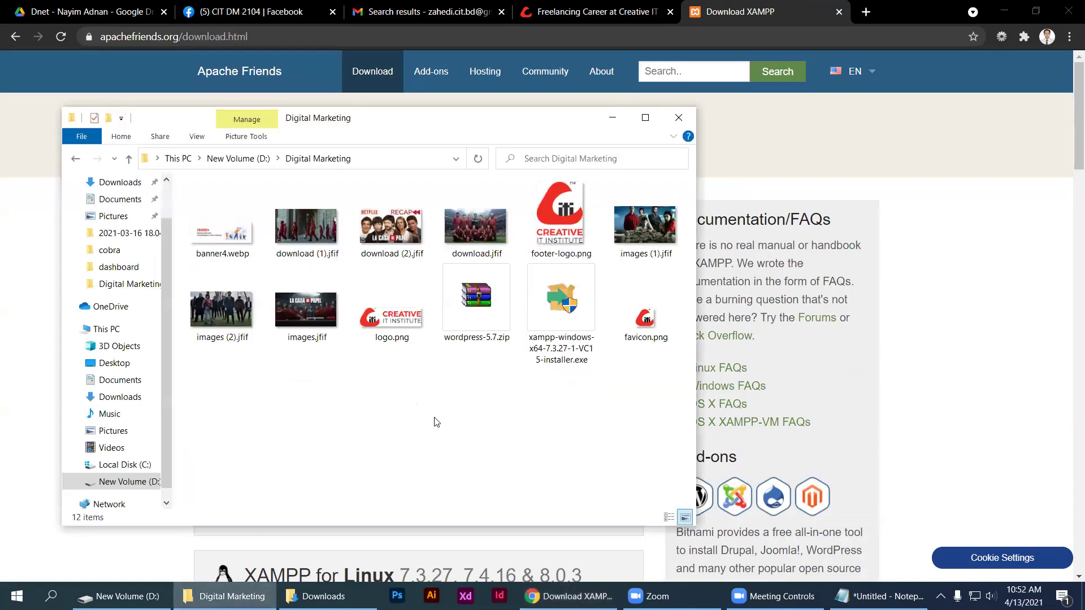
{"action": "left_click", "coordinate": [573, 345]}
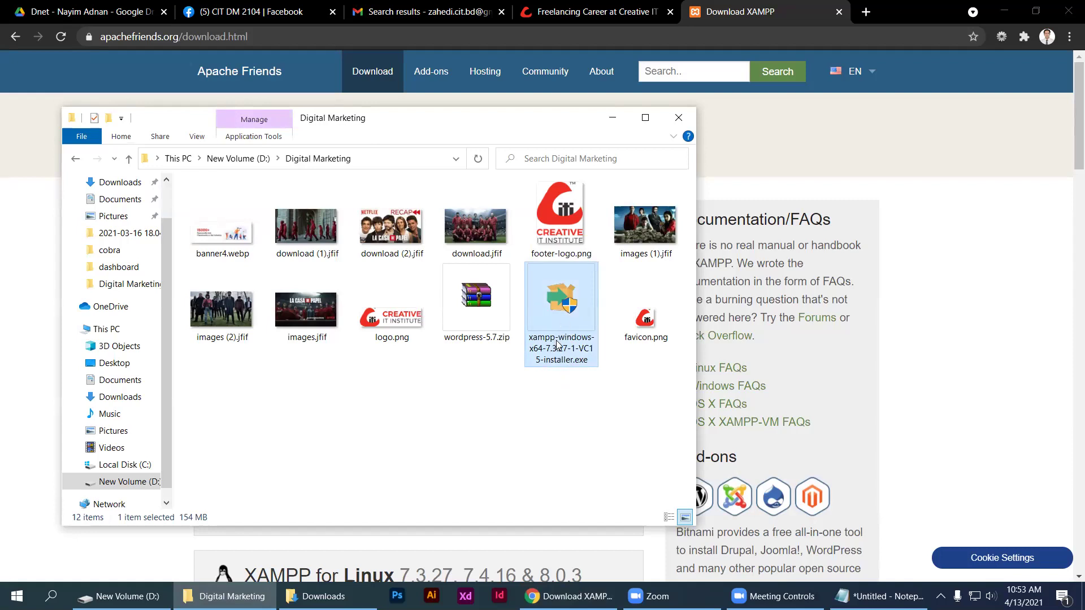
{"action": "mouse_move", "coordinate": [557, 344]}
{"action": "left_click", "coordinate": [715, 16]}
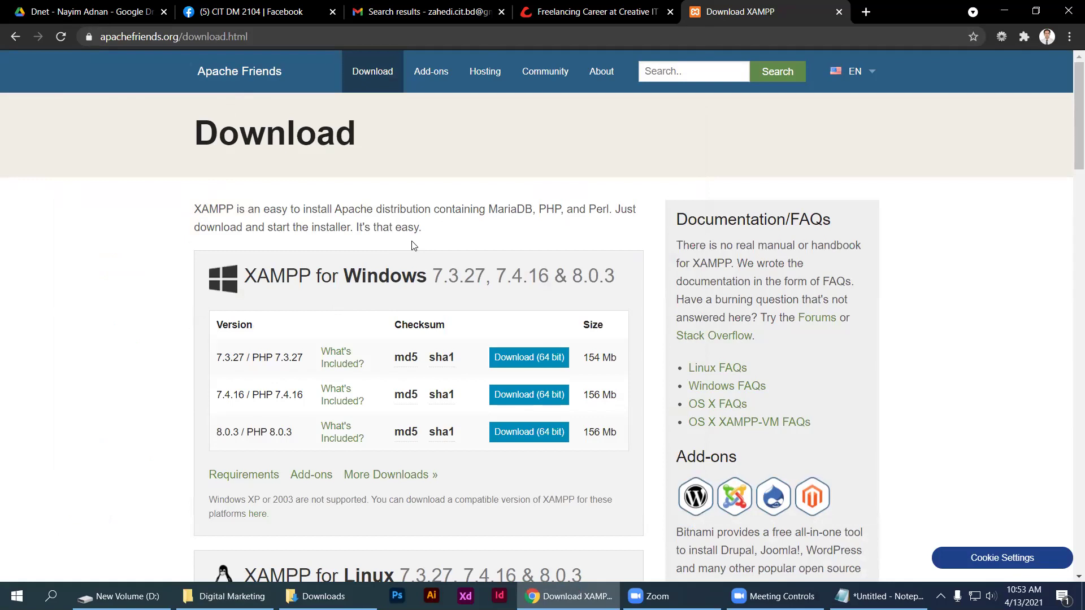
- Go to wordpress.org in a new tab and scroll its Get WordPress page to Download WordPress 5.7
{"action": "left_click", "coordinate": [865, 12]}
{"action": "type", "text": "word"}
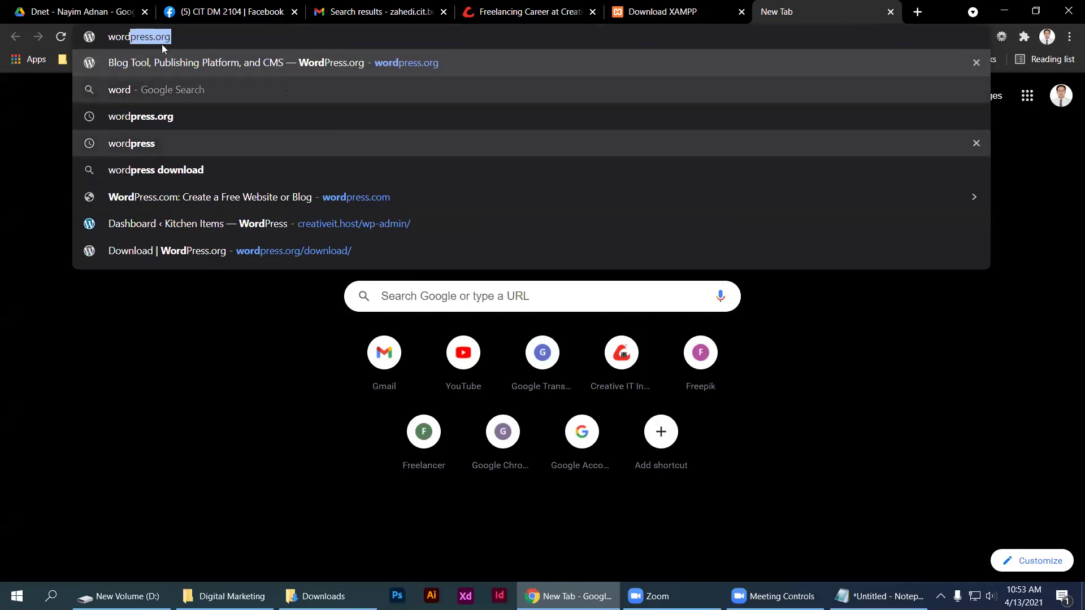
{"action": "left_click", "coordinate": [188, 37]}
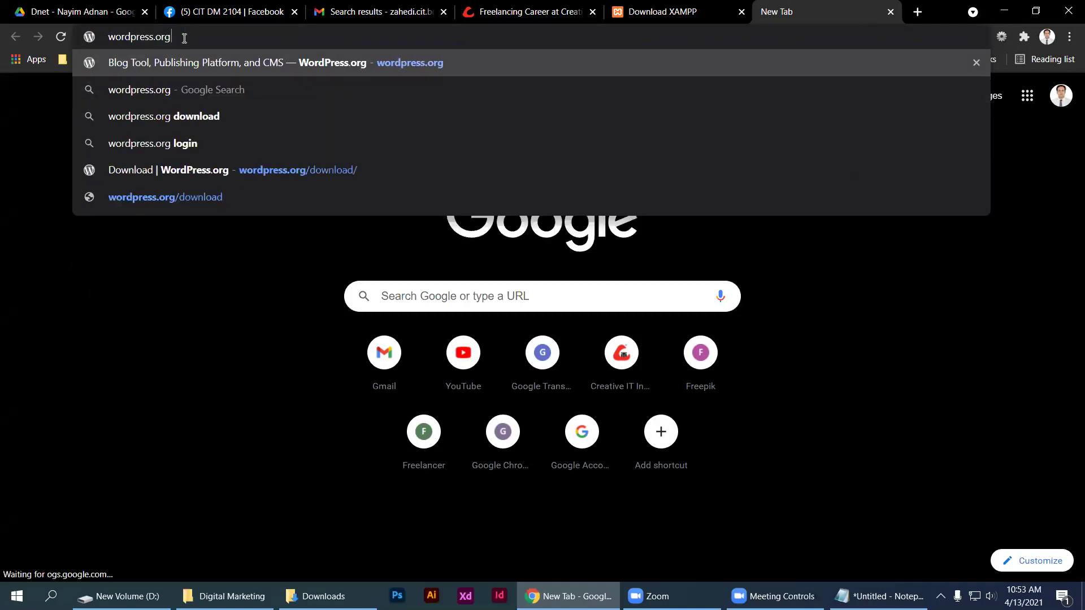
{"action": "key", "text": "Return"}
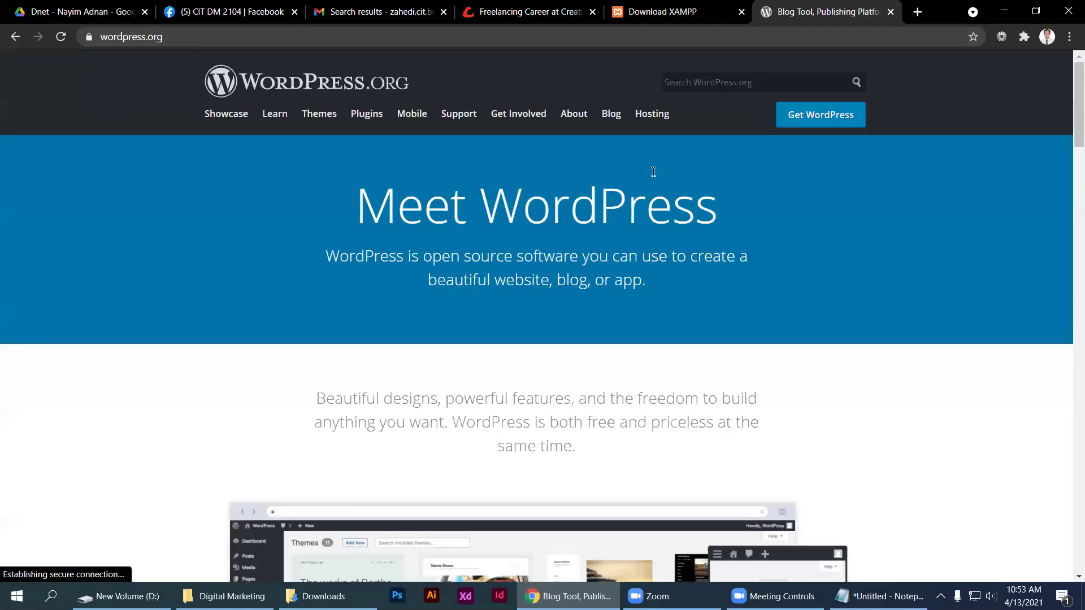
{"action": "left_click", "coordinate": [820, 117]}
{"action": "scroll", "coordinate": [424, 405], "scroll_direction": "down", "scroll_amount": 10}
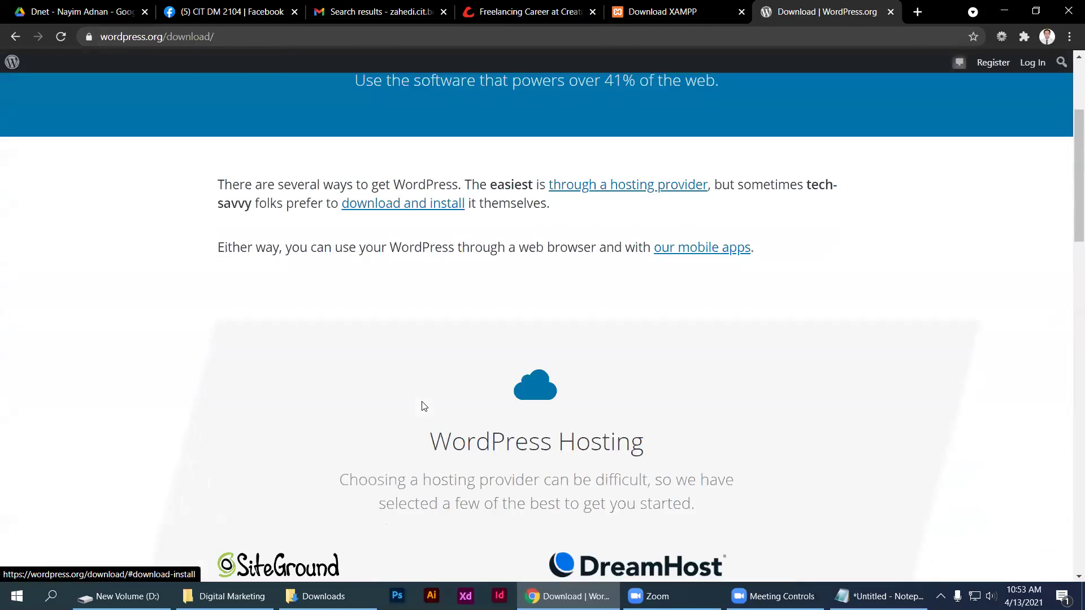
{"action": "scroll", "coordinate": [424, 405], "scroll_direction": "down", "scroll_amount": 3}
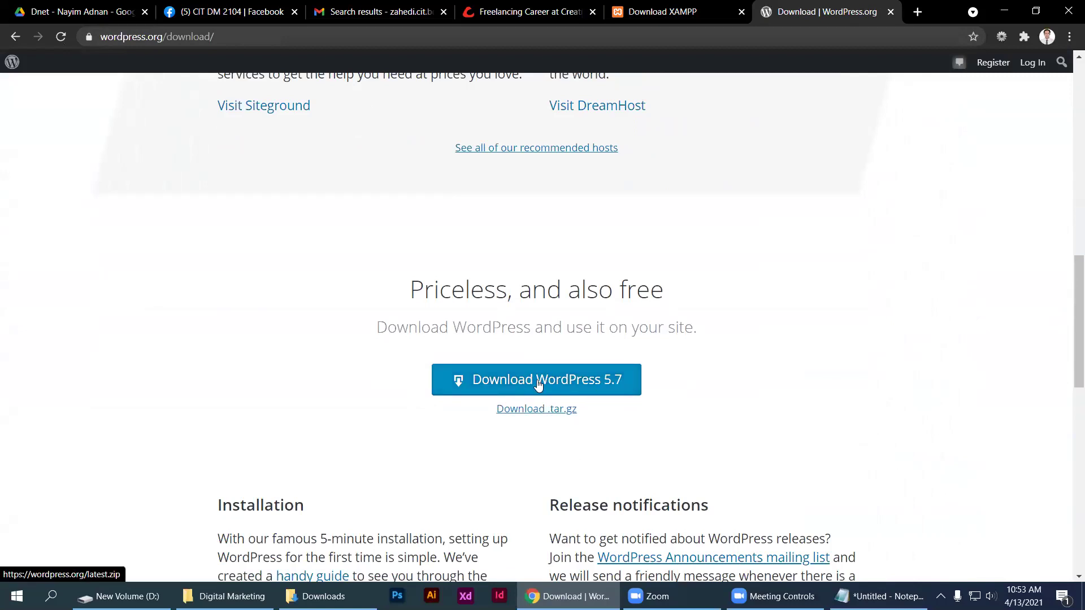
{"action": "left_click", "coordinate": [225, 596]}
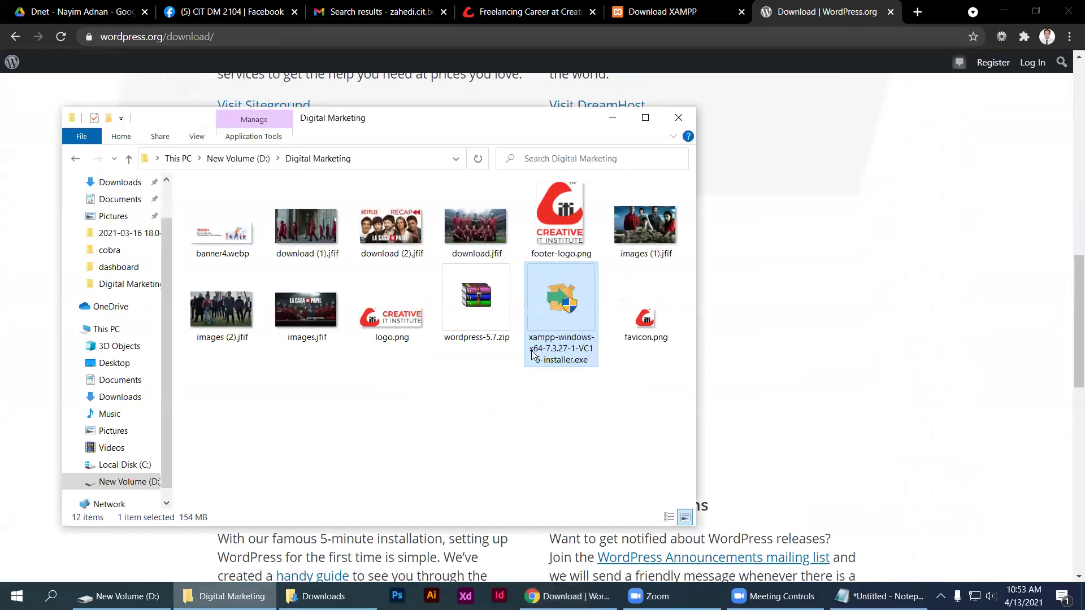
- Highlight wordpress-5.7.zip and the XAMPP installer, then return to the Freelancing Career tab
{"action": "left_click", "coordinate": [475, 317]}
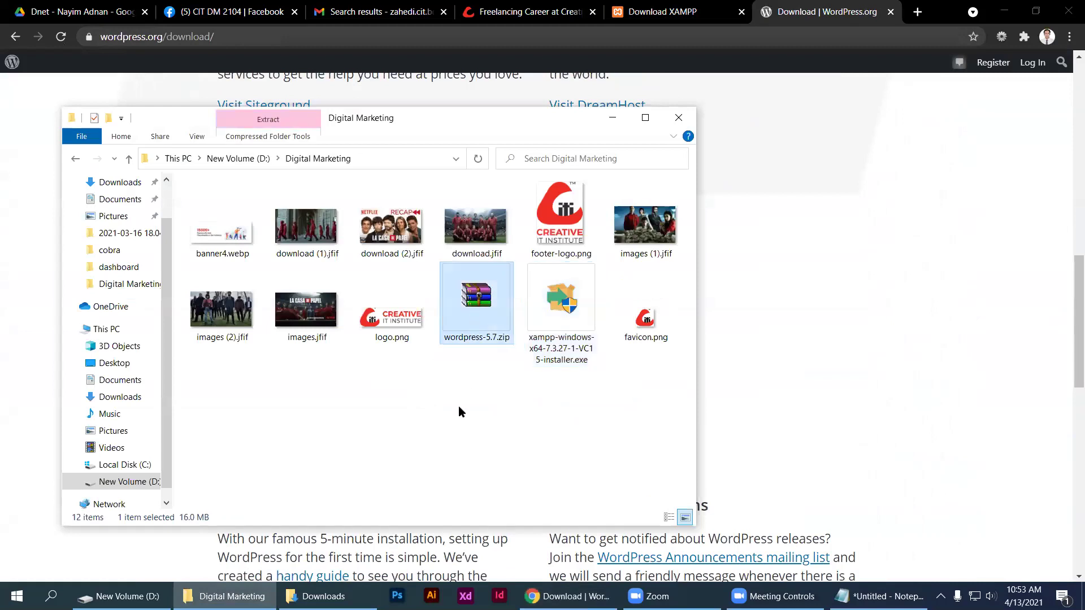
{"action": "left_click_drag", "start_coordinate": [451, 384], "coordinate": [567, 300]}
{"action": "left_click", "coordinate": [492, 439]}
{"action": "left_click_drag", "start_coordinate": [465, 408], "coordinate": [585, 285]}
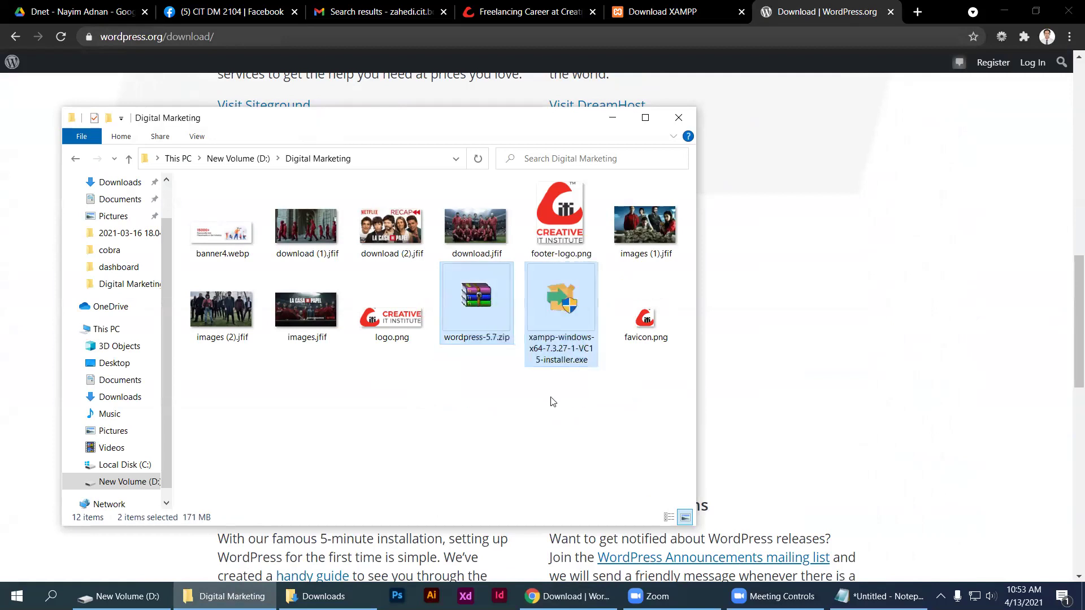
{"action": "left_click", "coordinate": [489, 284]}
{"action": "left_click", "coordinate": [468, 425]}
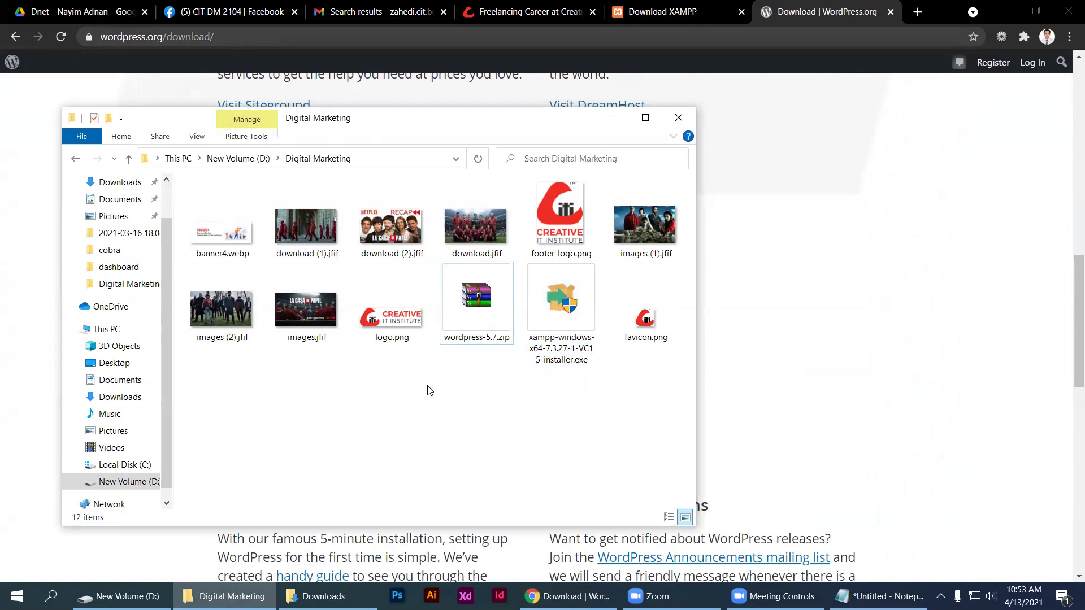
{"action": "left_click", "coordinate": [460, 345]}
{"action": "left_click", "coordinate": [511, 16]}
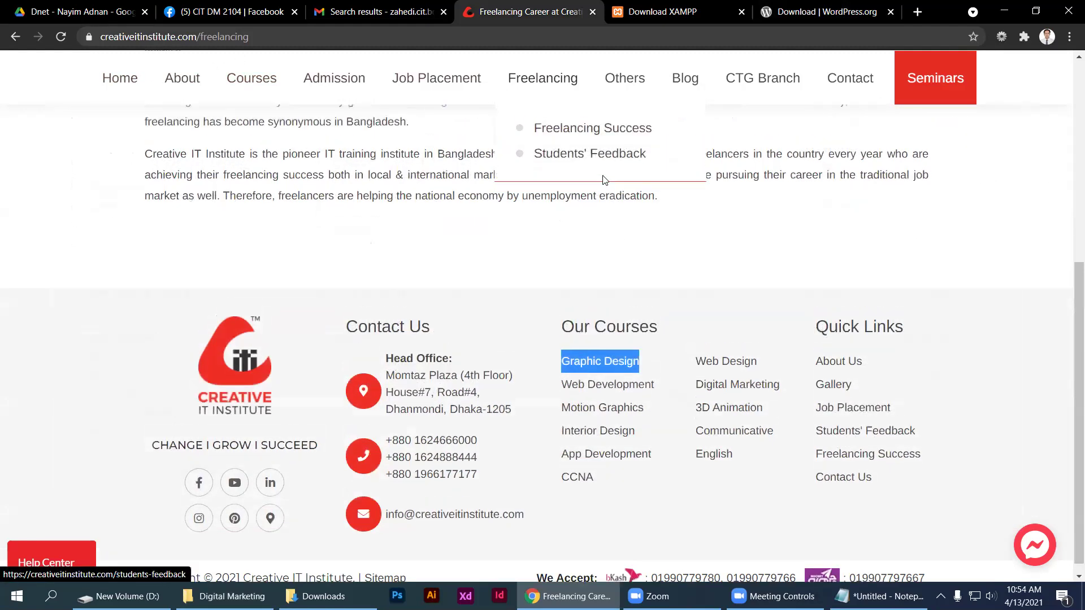
{"action": "scroll", "coordinate": [564, 169], "scroll_direction": "up", "scroll_amount": 7}
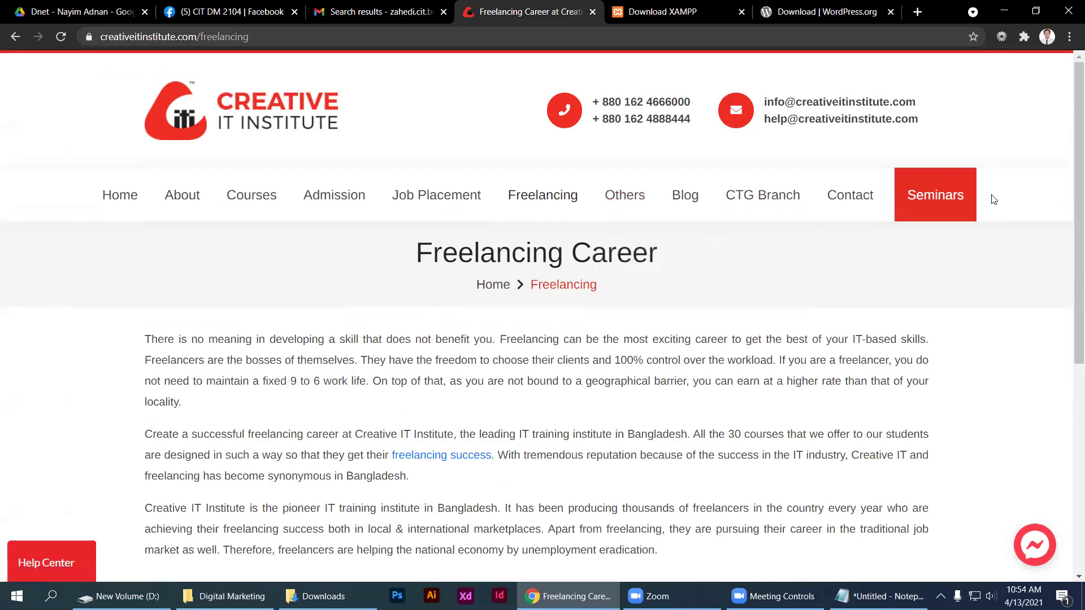
- Close the Download XAMPP and WordPress.org tabs, keeping the Freelancing Career page open
{"action": "left_click", "coordinate": [791, 12]}
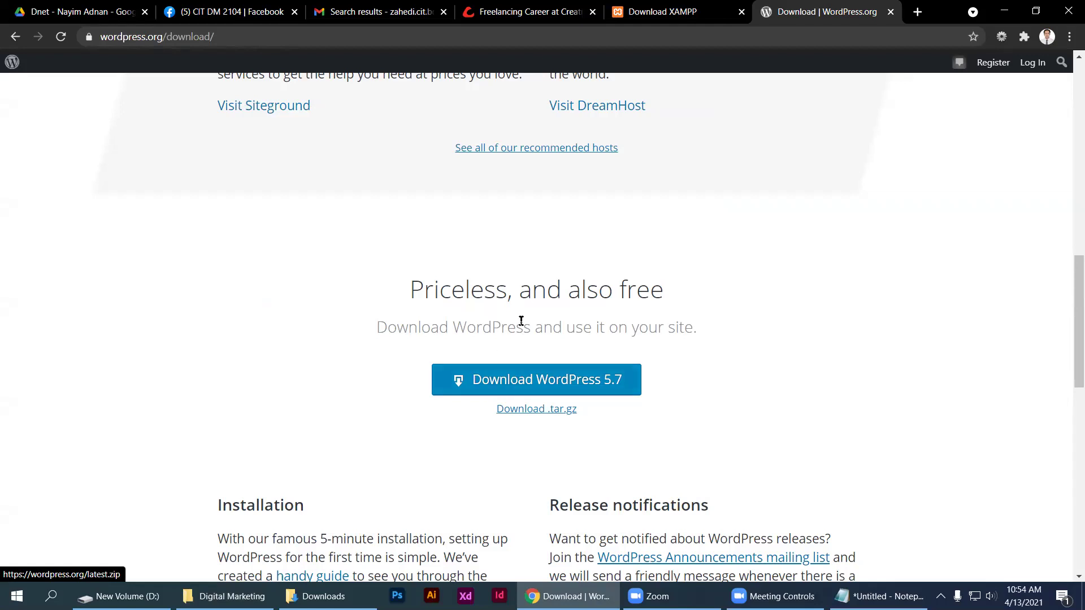
{"action": "left_click", "coordinate": [535, 15]}
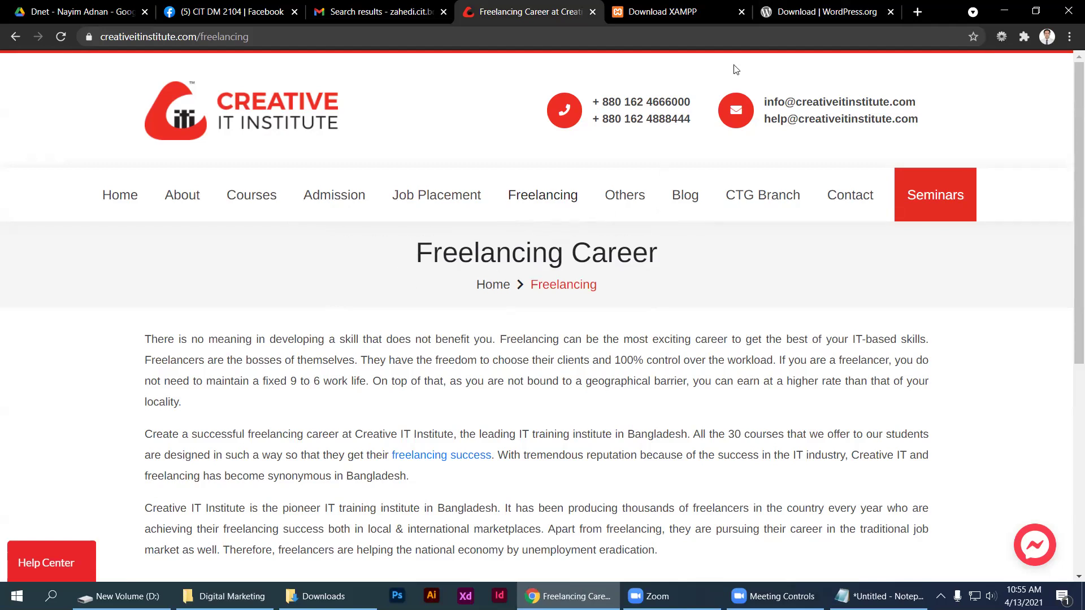
{"action": "left_click", "coordinate": [689, 13]}
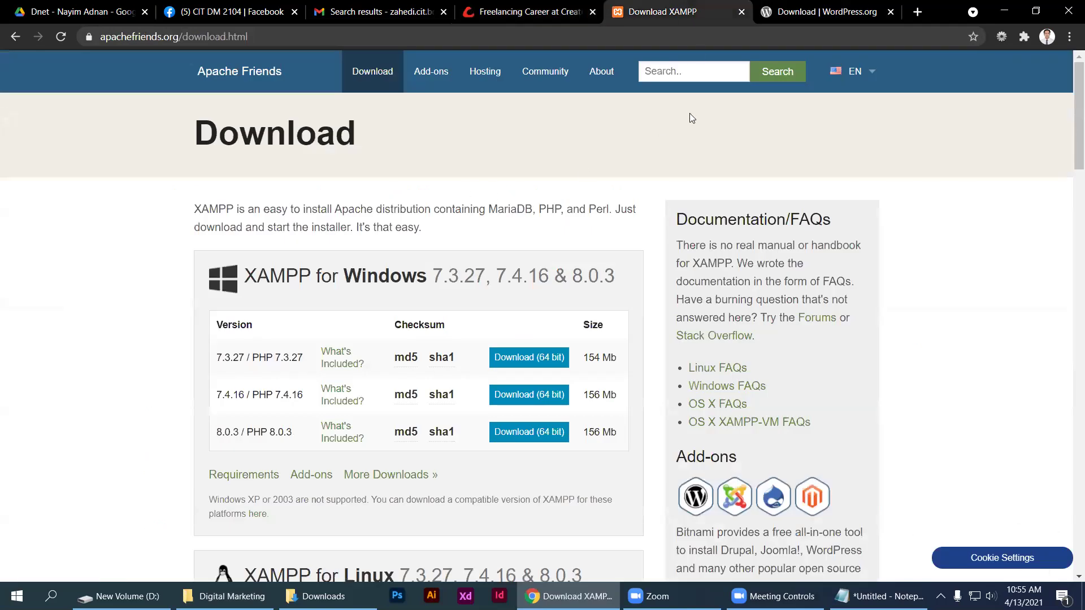
{"action": "left_click", "coordinate": [742, 13]}
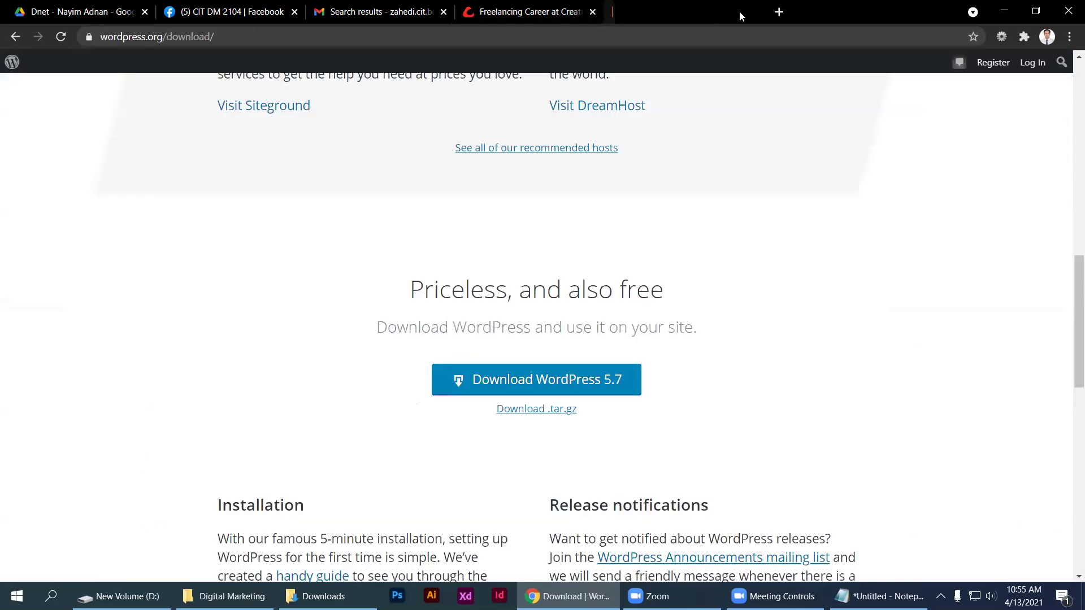
{"action": "left_click", "coordinate": [742, 12]}
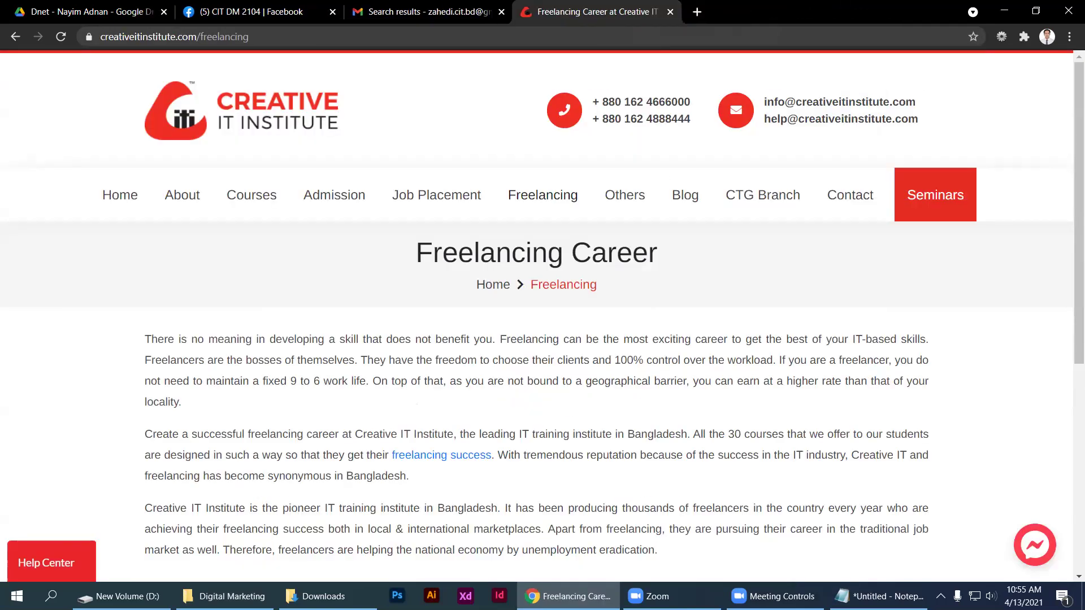
- Switch to the Digital Marketing folder and highlight both downloaded files
{"action": "key", "text": "alt+Tab"}
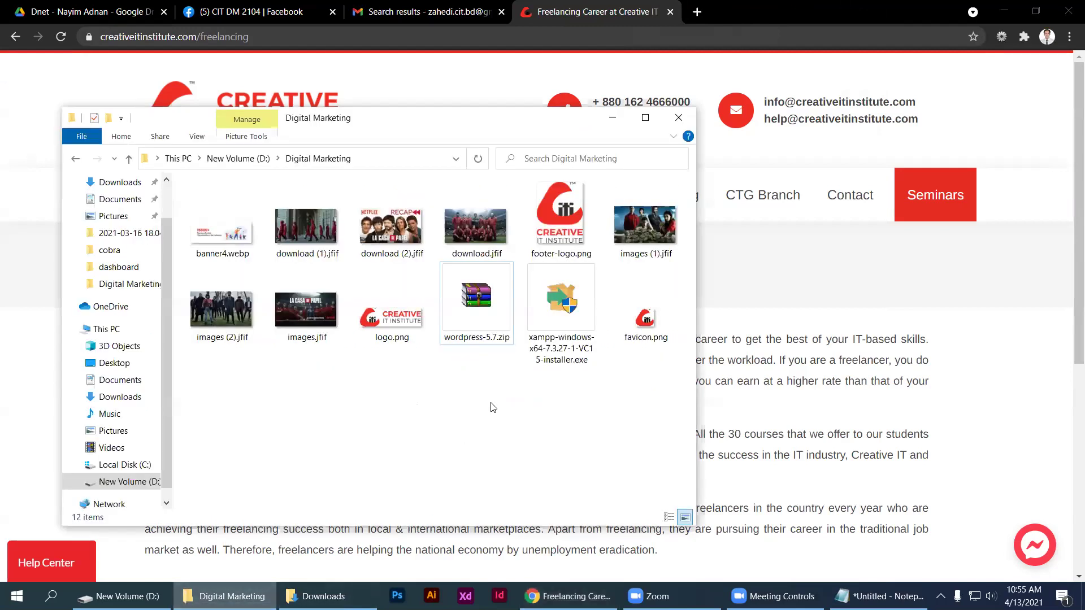
{"action": "left_click_drag", "start_coordinate": [597, 389], "coordinate": [447, 265]}
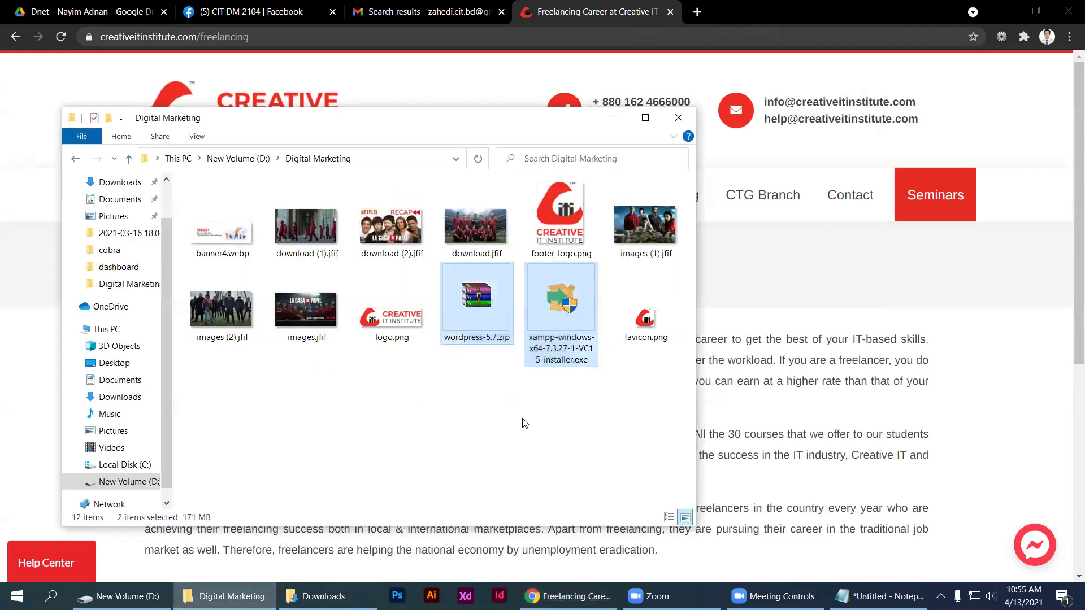
{"action": "left_click", "coordinate": [525, 423]}
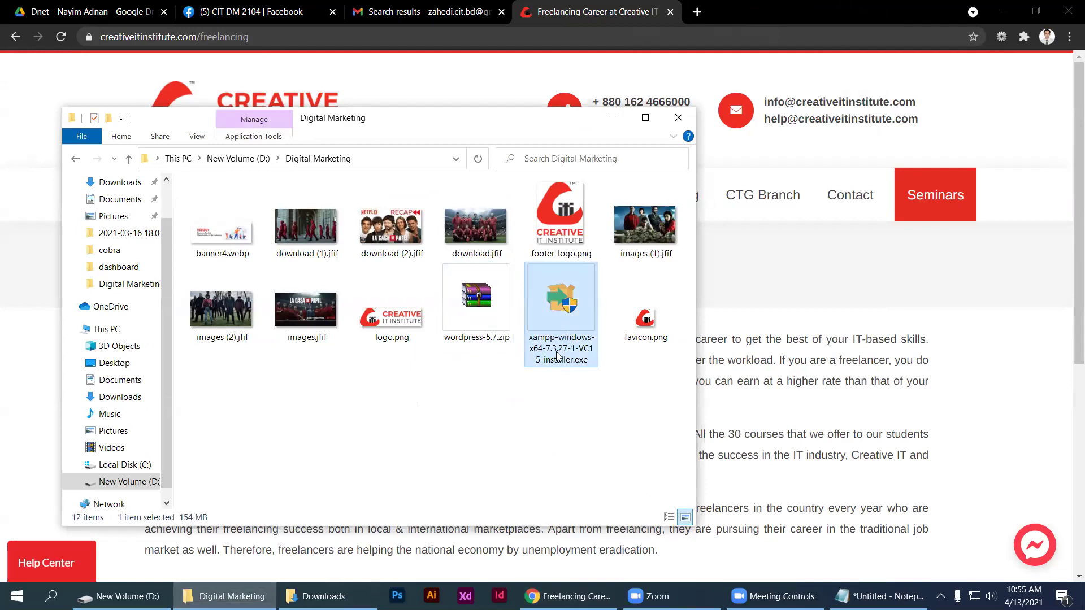
- Run the xampp-windows installer from Digital Marketing and allow it to make changes
{"action": "left_click", "coordinate": [472, 338]}
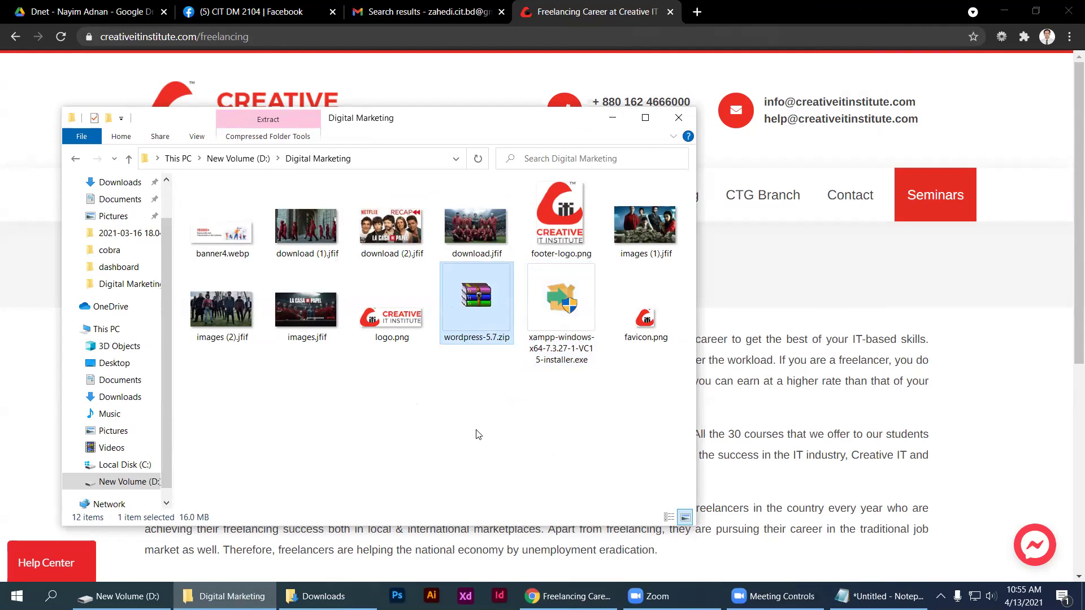
{"action": "left_click", "coordinate": [478, 434]}
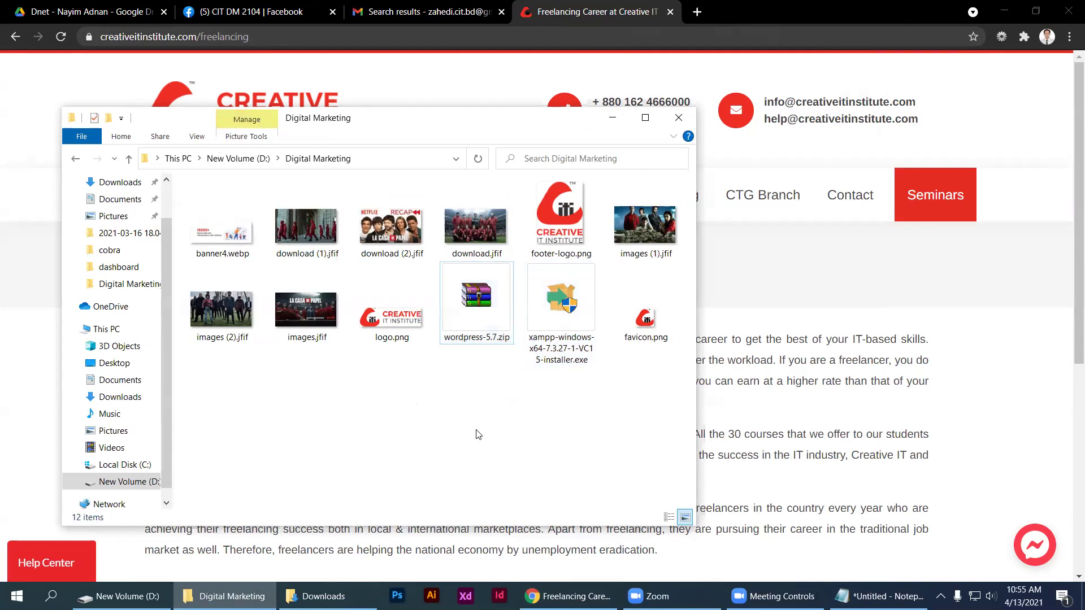
{"action": "left_click", "coordinate": [547, 347]}
{"action": "double_click", "coordinate": [547, 347]}
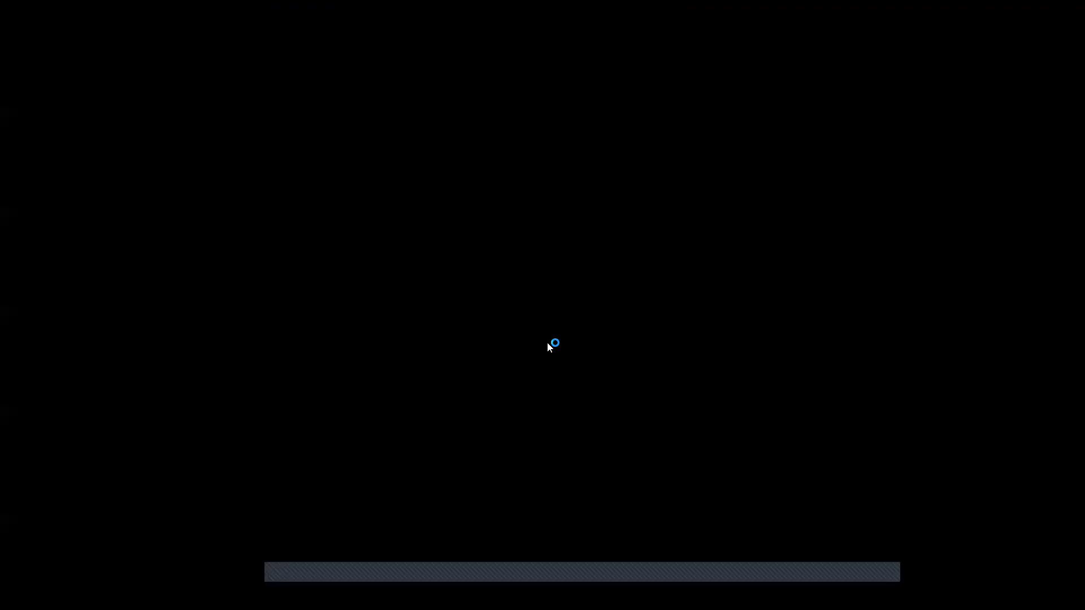
{"action": "left_click", "coordinate": [459, 397]}
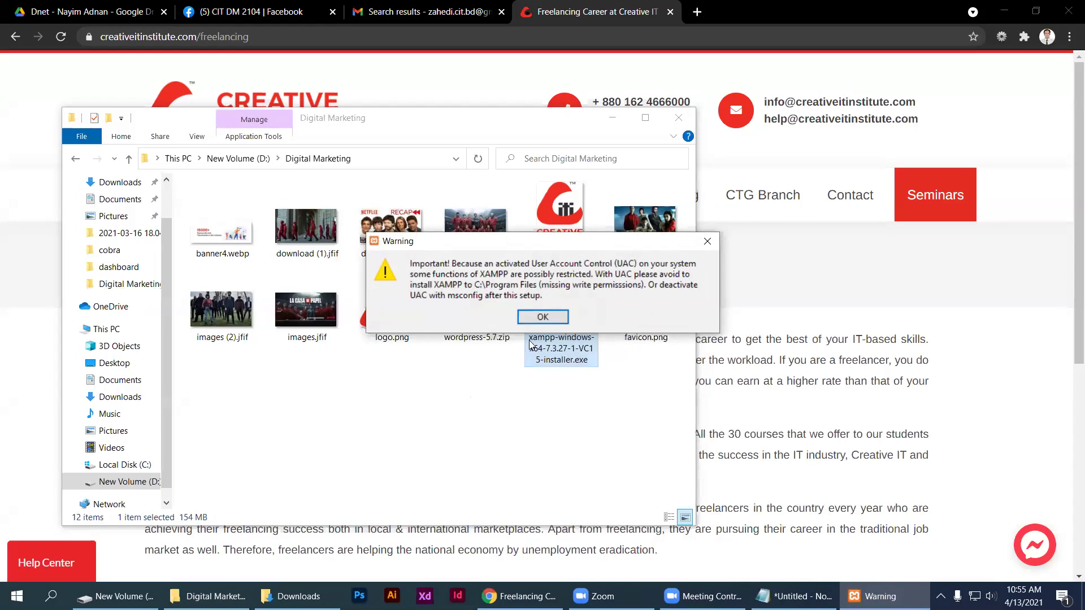
- Dismiss the UAC warning and deselect FileZilla, Mercury, Tomcat, Perl, Webalizer and Fake Sendmail
{"action": "left_click", "coordinate": [540, 317]}
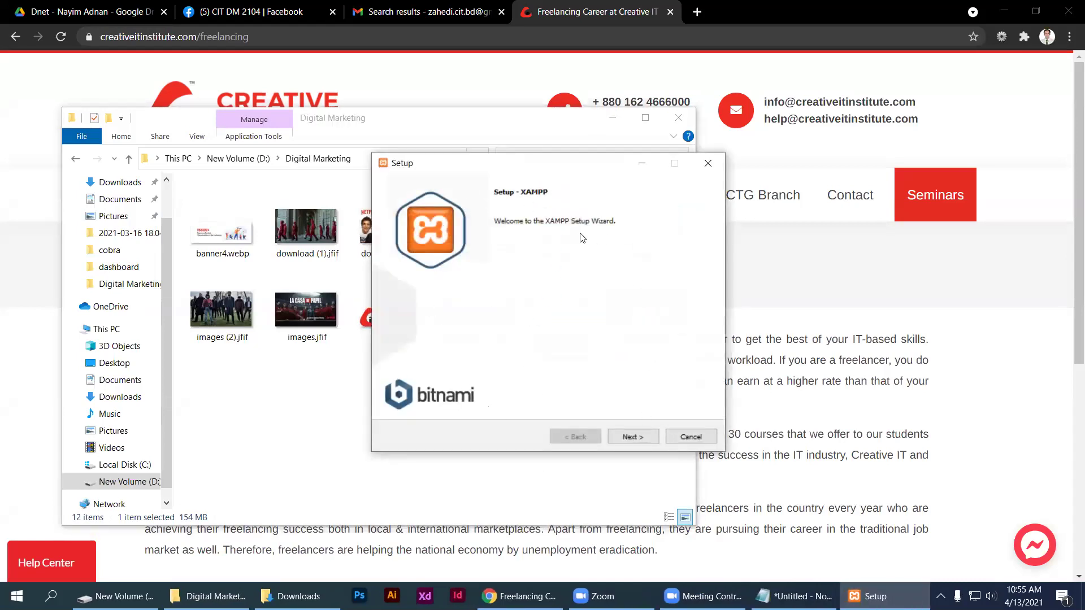
{"action": "left_click", "coordinate": [631, 438]}
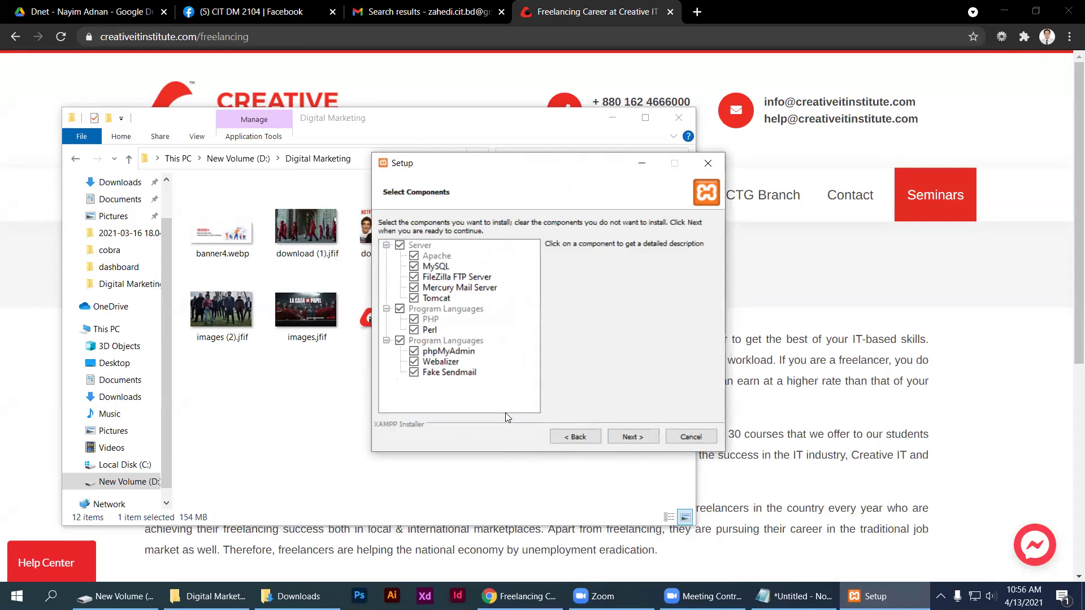
{"action": "left_click", "coordinate": [414, 277]}
{"action": "left_click", "coordinate": [414, 277]}
{"action": "left_click", "coordinate": [414, 288]}
{"action": "left_click", "coordinate": [414, 297]}
{"action": "left_click", "coordinate": [415, 331]}
{"action": "left_click", "coordinate": [414, 361]}
- Keep C:\xampp as the install folder and dismiss the folder-not-empty warning
{"action": "left_click", "coordinate": [633, 438]}
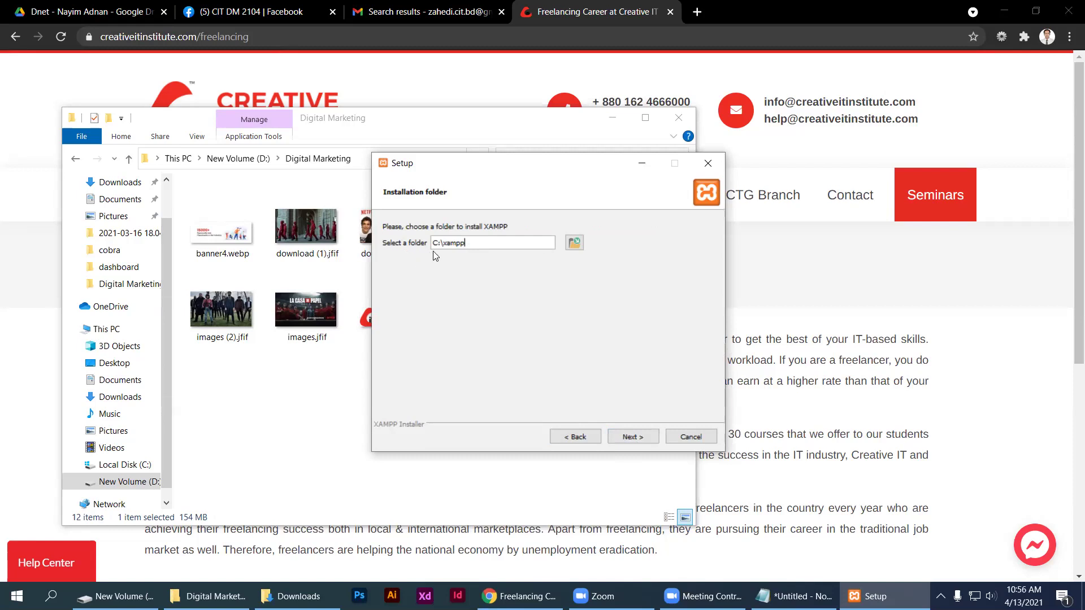
{"action": "left_click", "coordinate": [628, 436]}
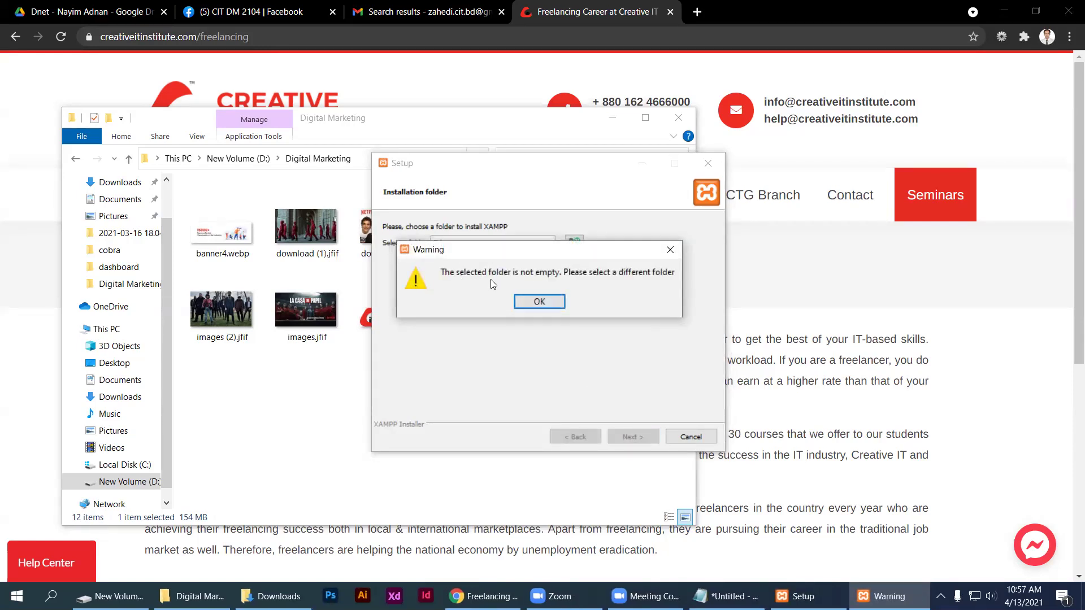
{"action": "left_click", "coordinate": [670, 249]}
- Permanently delete the old xampp folder from Local Disk (C:) with Shift+Delete
{"action": "left_click", "coordinate": [298, 596]}
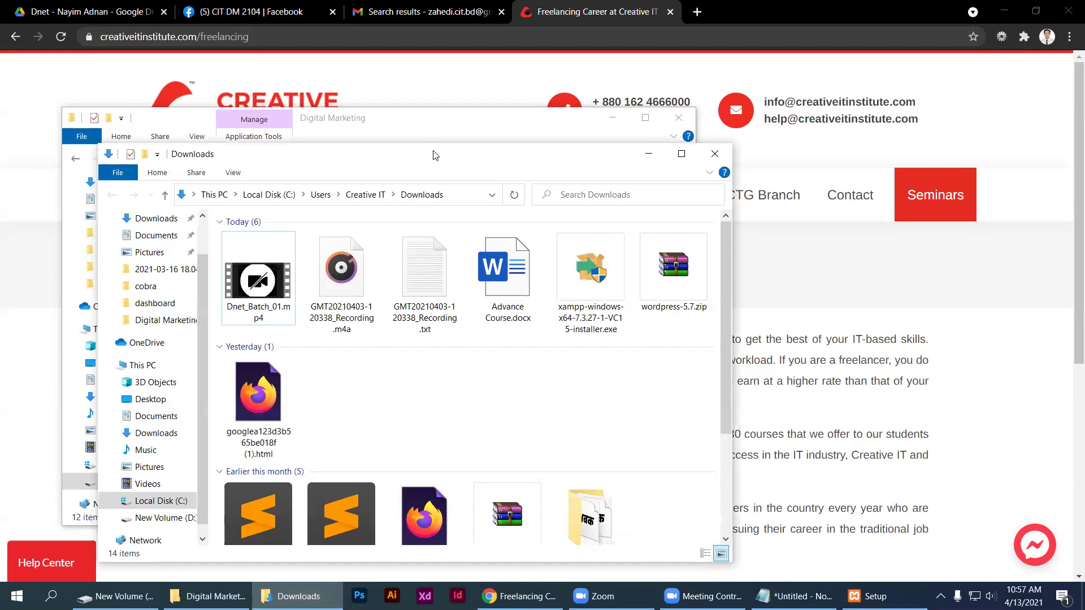
{"action": "left_click_drag", "start_coordinate": [435, 155], "coordinate": [484, 85]}
{"action": "left_click", "coordinate": [220, 433]}
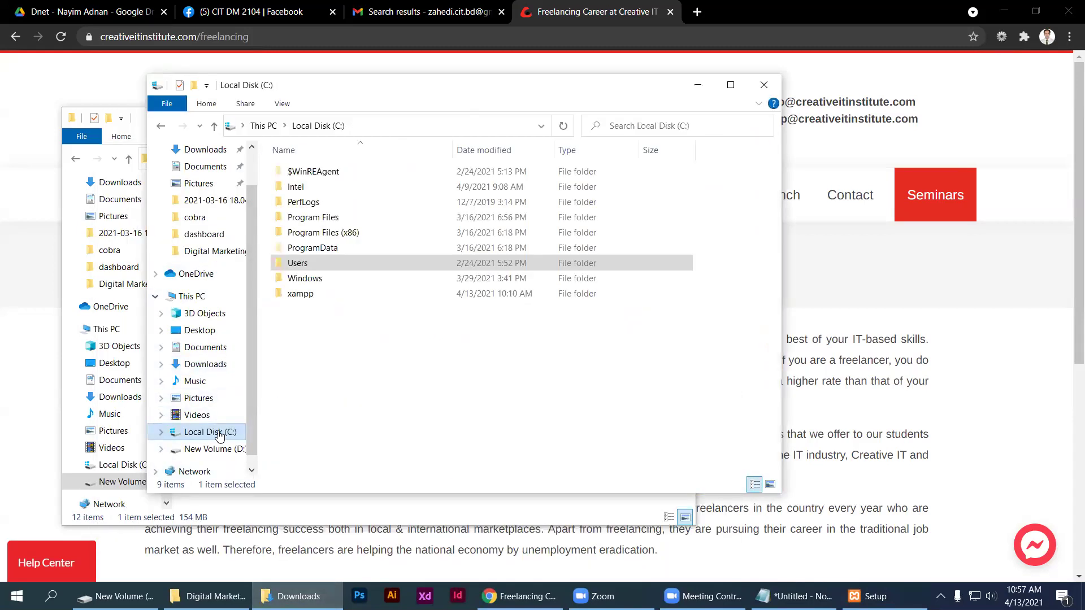
{"action": "left_click", "coordinate": [308, 298]}
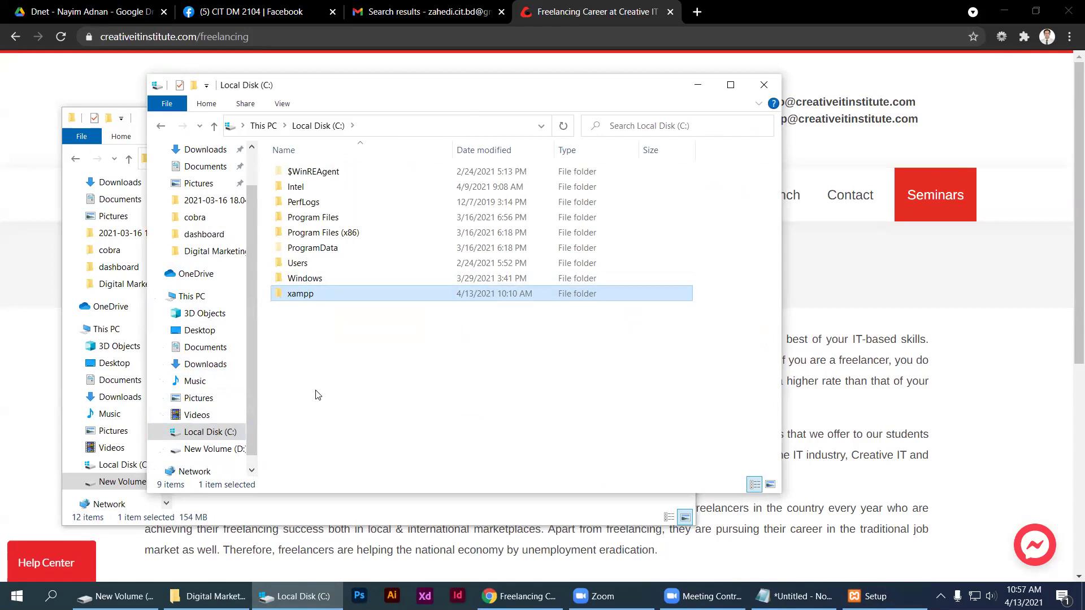
{"action": "left_click", "coordinate": [341, 363]}
{"action": "left_click", "coordinate": [315, 300]}
{"action": "key", "text": "shift+Delete"}
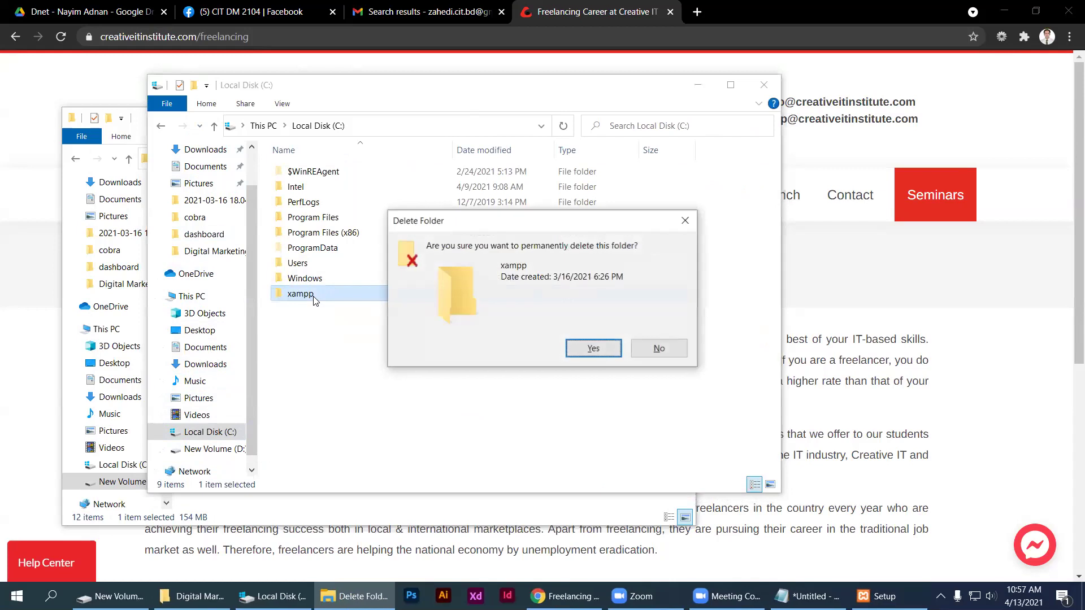
{"action": "left_click", "coordinate": [592, 349]}
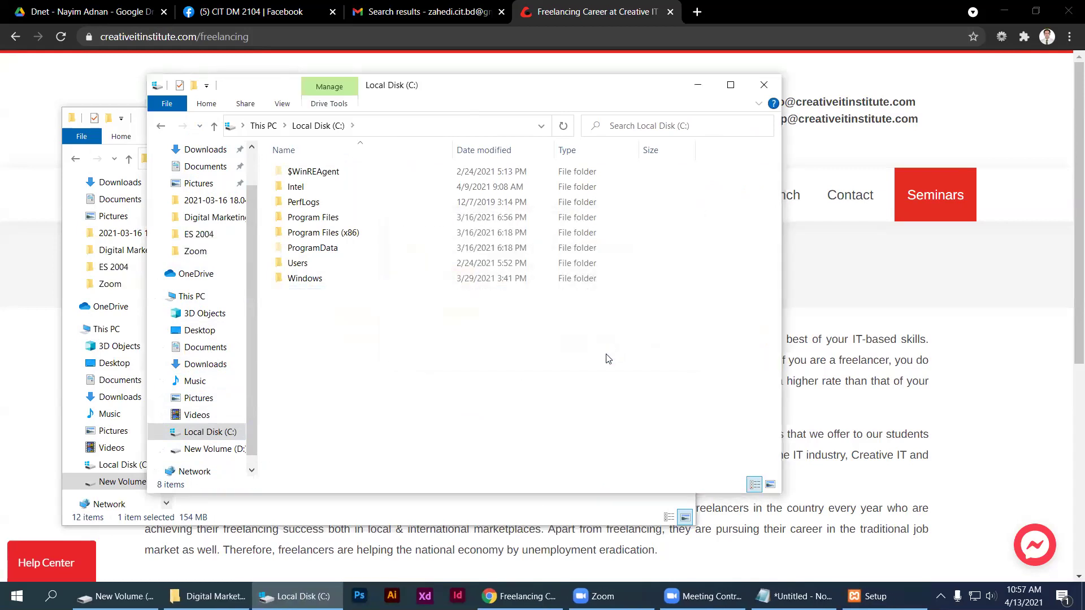
{"action": "key", "text": "alt+Tab"}
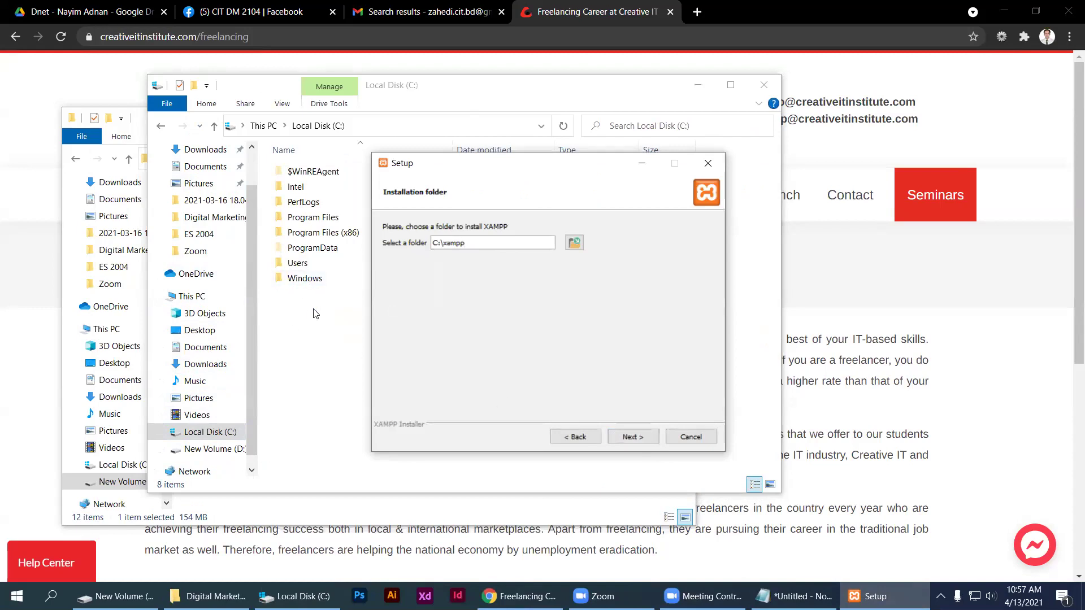
- Keep C:\xampp and English, untick Learn more about Bitnami, and start installing
{"action": "left_click", "coordinate": [633, 436]}
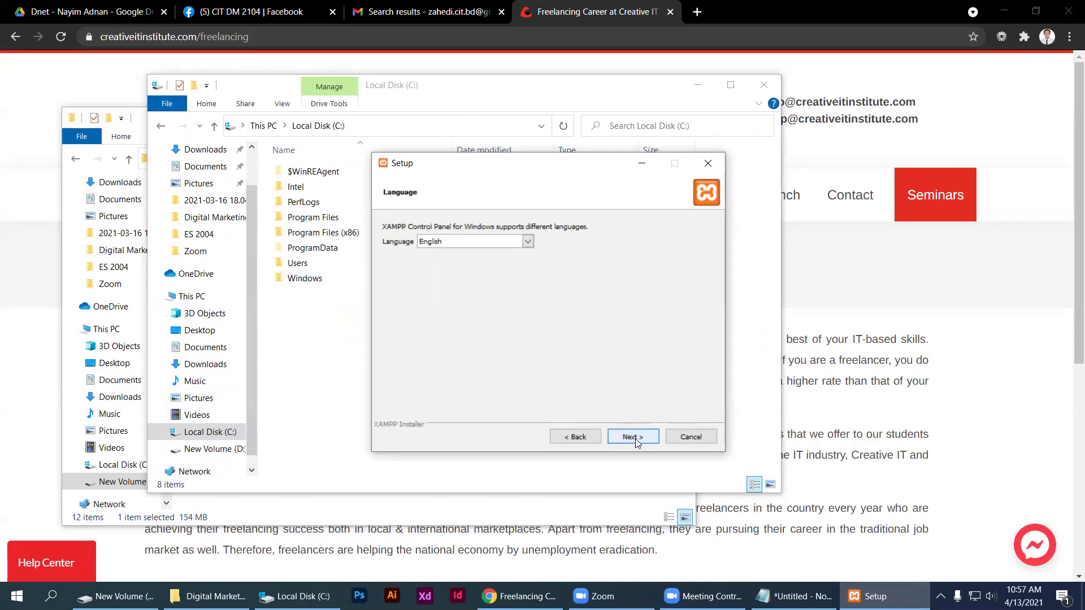
{"action": "left_click", "coordinate": [636, 436]}
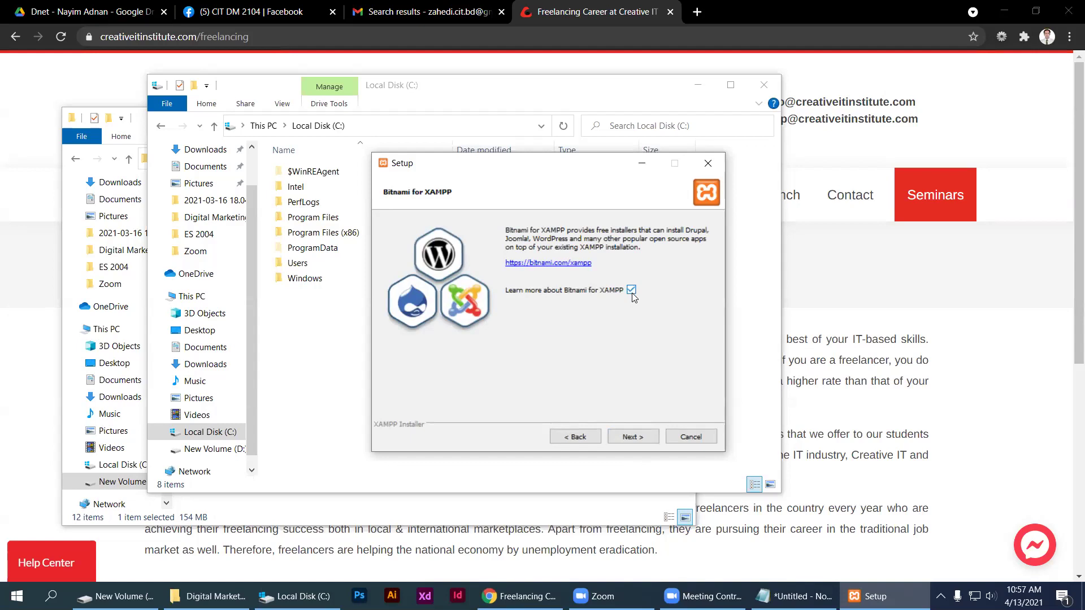
{"action": "left_click", "coordinate": [631, 292]}
{"action": "left_click", "coordinate": [632, 437]}
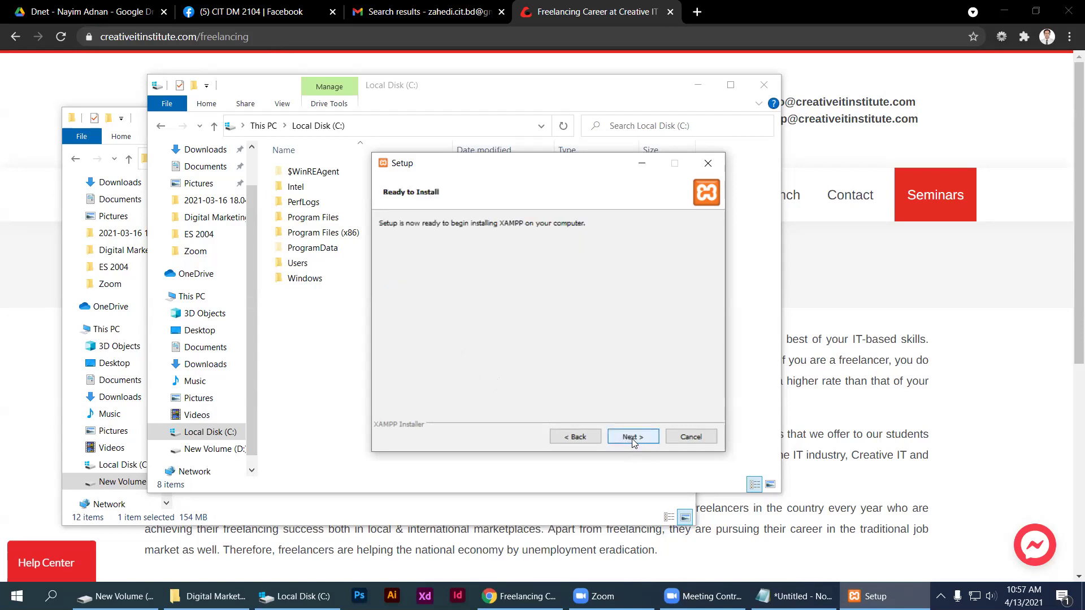
{"action": "left_click", "coordinate": [631, 437]}
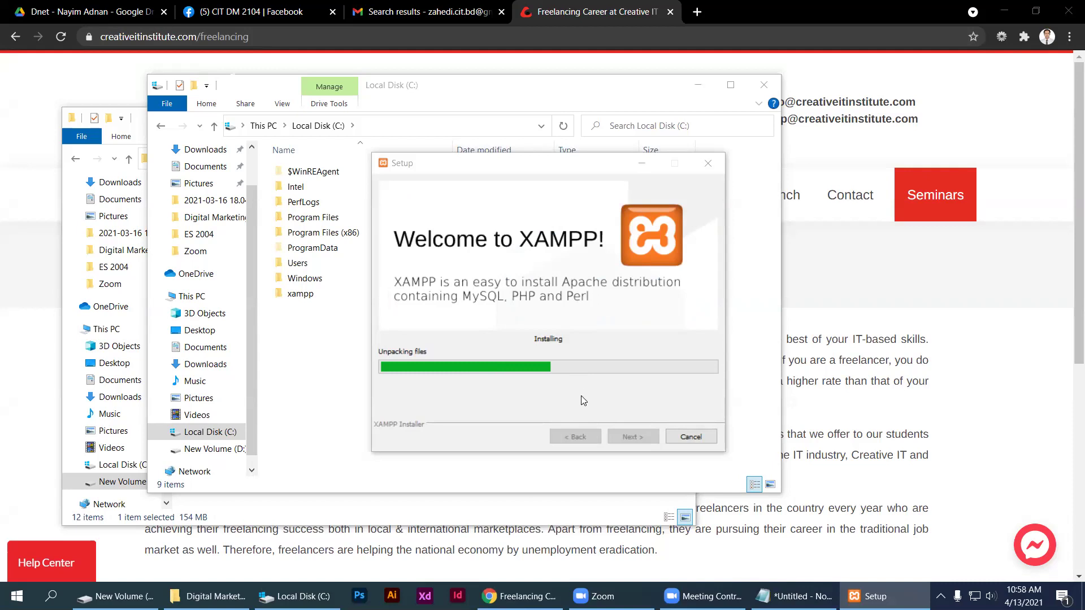
- Check the CIT DM 2104 Facebook group while unpacking runs, then finish with Control Panel start checked
{"action": "left_click", "coordinate": [251, 12]}
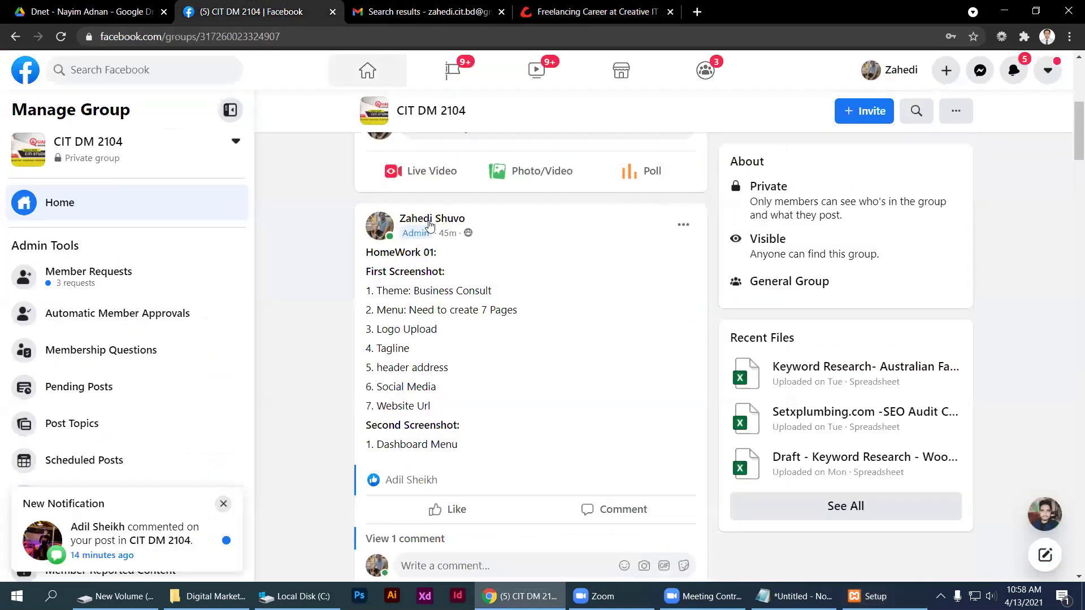
{"action": "left_click", "coordinate": [593, 11]}
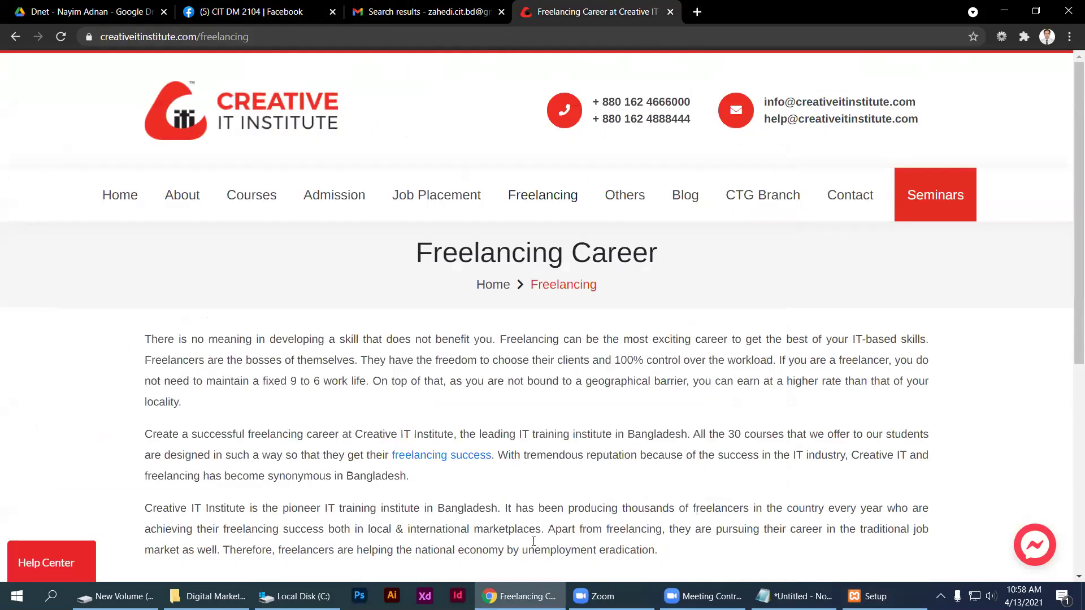
{"action": "left_click", "coordinate": [890, 590]}
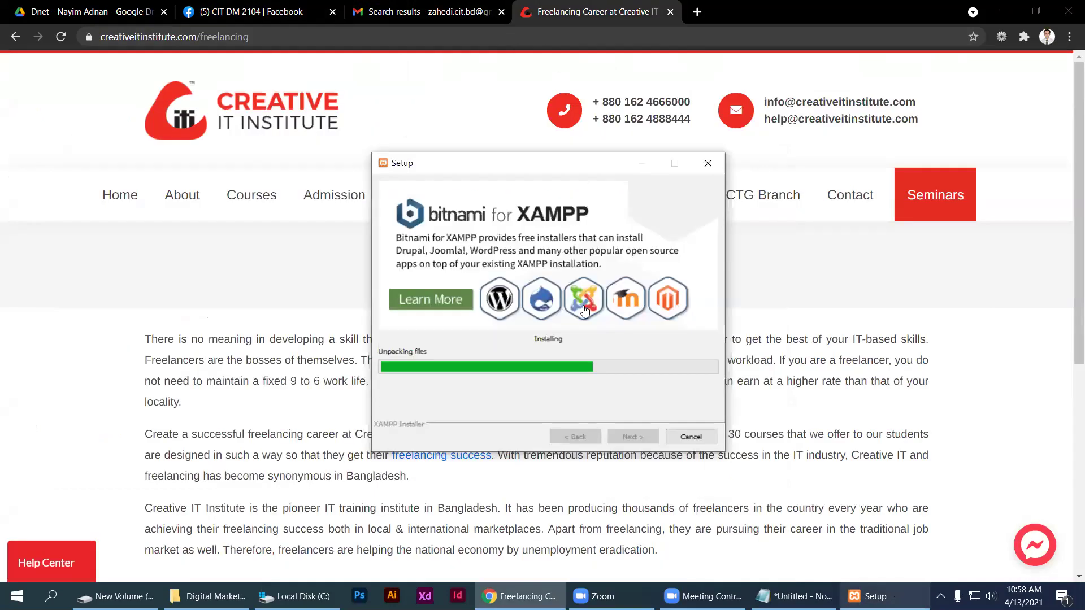
{"action": "left_click", "coordinate": [554, 357]}
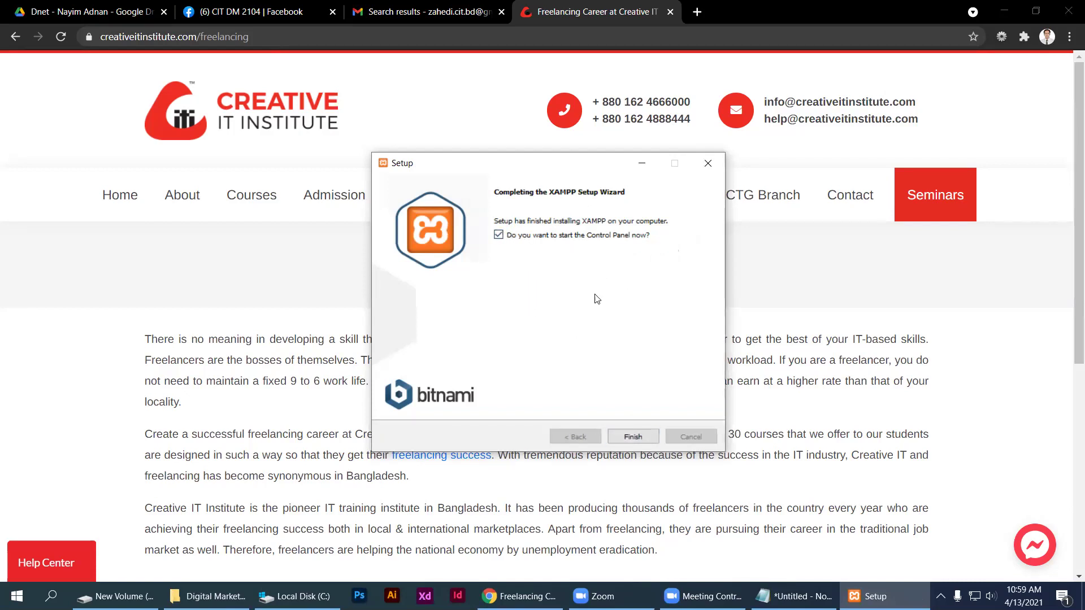
{"action": "left_click", "coordinate": [644, 437]}
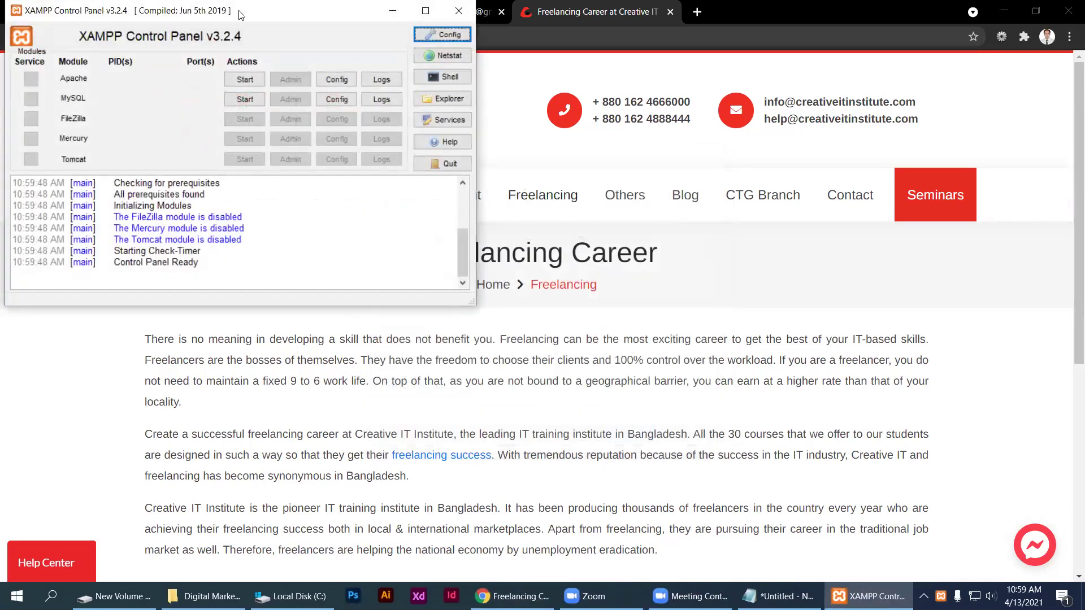
- Start Apache (ports 80/443) and MySQL (3306), then close the Control Panel
{"action": "left_click_drag", "start_coordinate": [255, 8], "coordinate": [317, 72]}
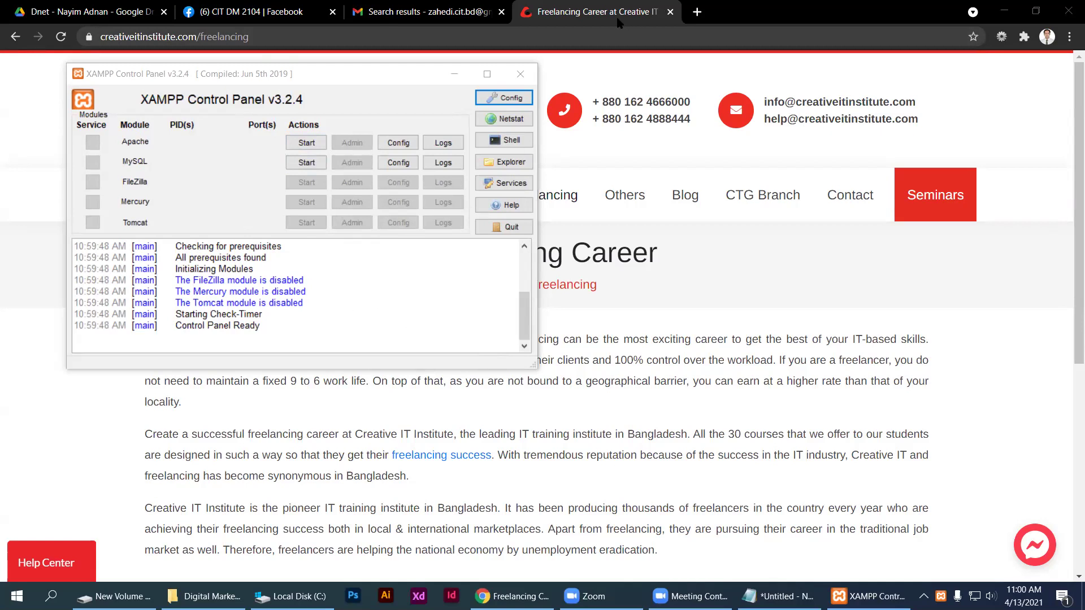
{"action": "key", "text": "alt+Tab"}
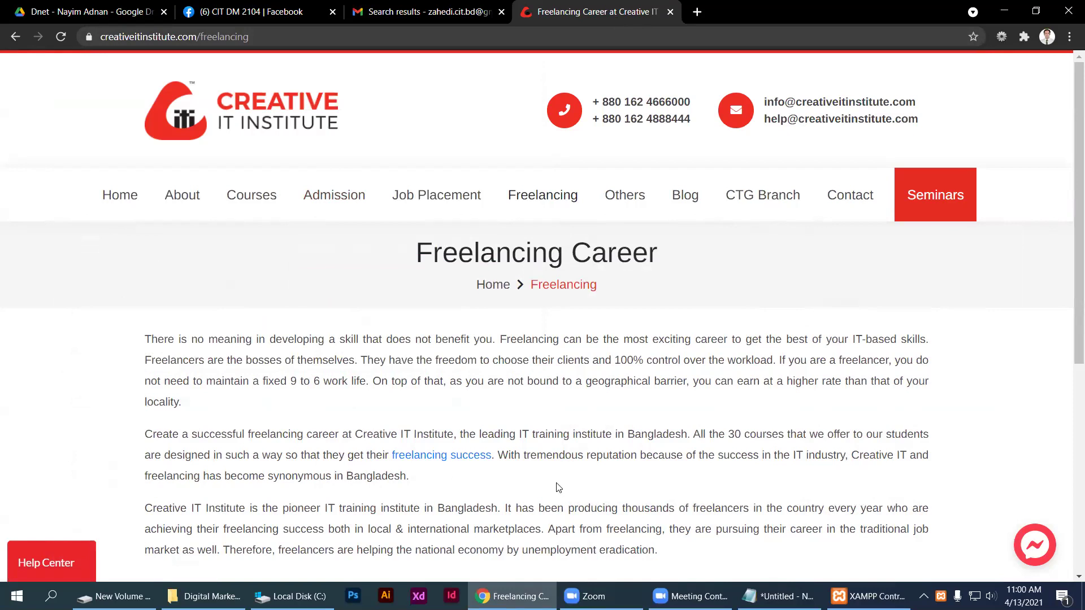
{"action": "left_click", "coordinate": [868, 596]}
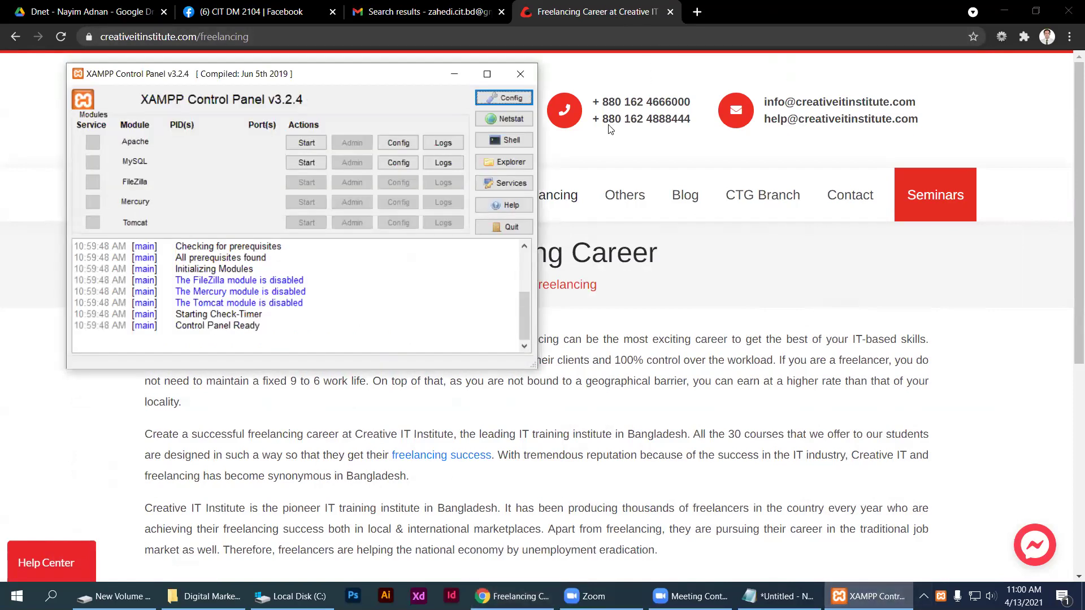
{"action": "left_click", "coordinate": [308, 143]}
{"action": "left_click", "coordinate": [306, 163]}
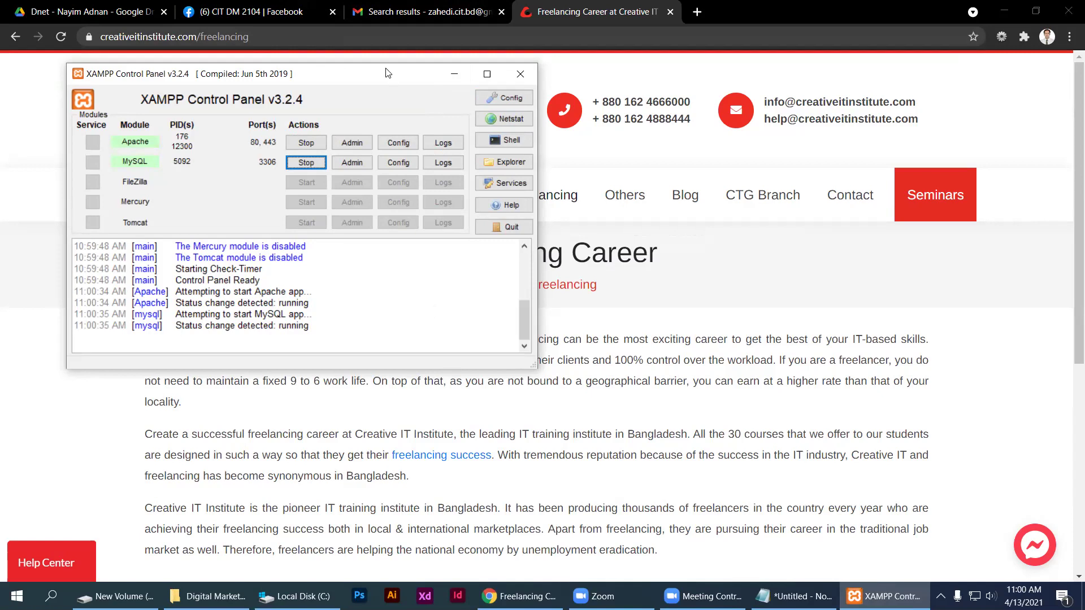
{"action": "left_click", "coordinate": [532, 72]}
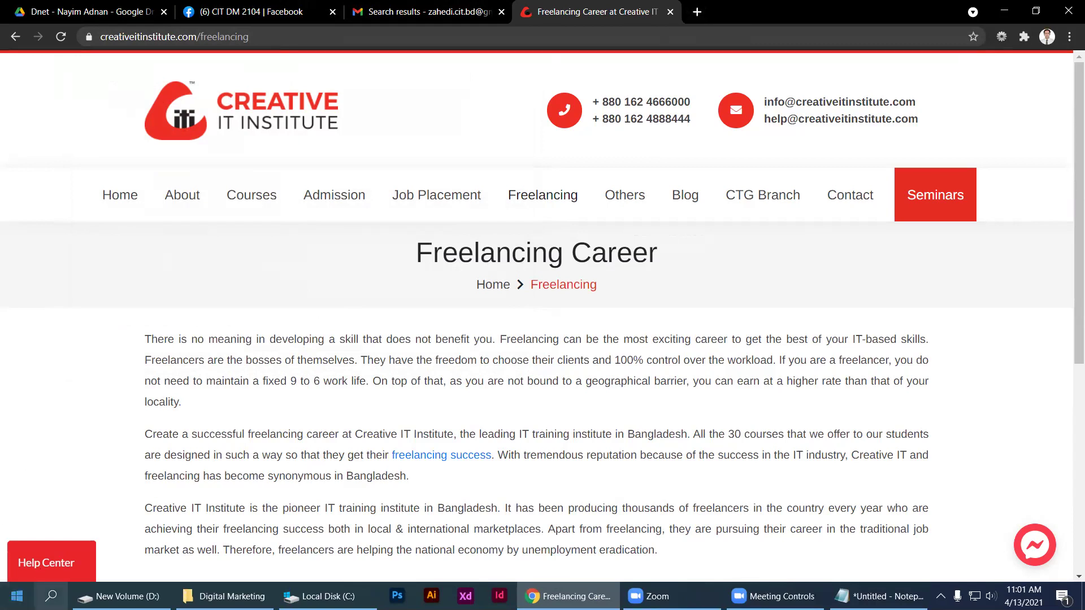
- Relaunch XAMPP Control Panel via Start search 'xam', confirm Apache and MySQL on ports 80/443/3306, then minimize it
{"action": "left_click", "coordinate": [17, 596]}
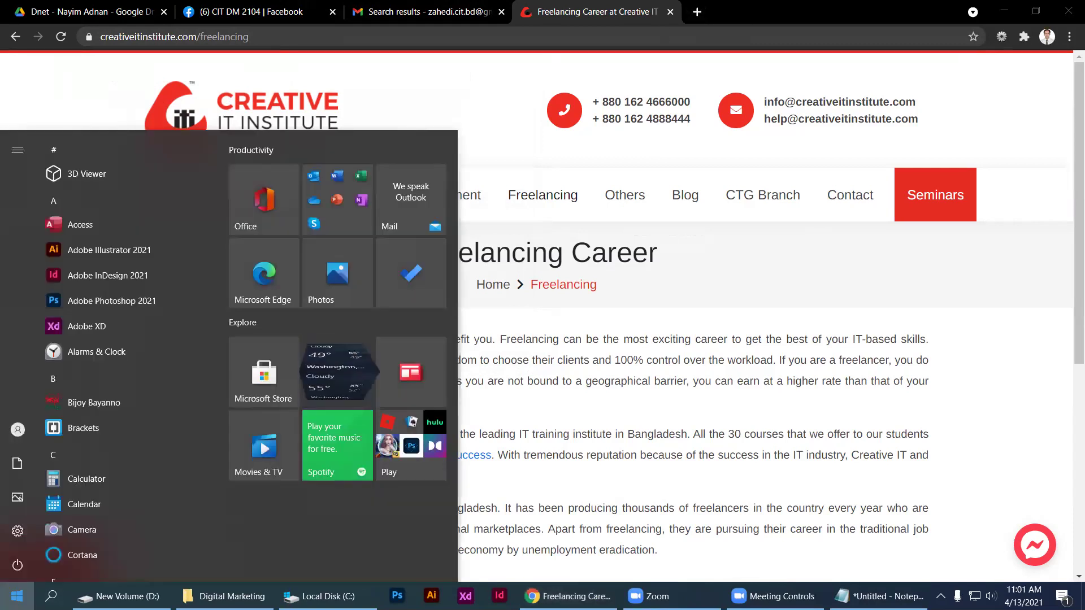
{"action": "left_click", "coordinate": [17, 596]}
{"action": "key", "text": "super"}
{"action": "type", "text": "xam"}
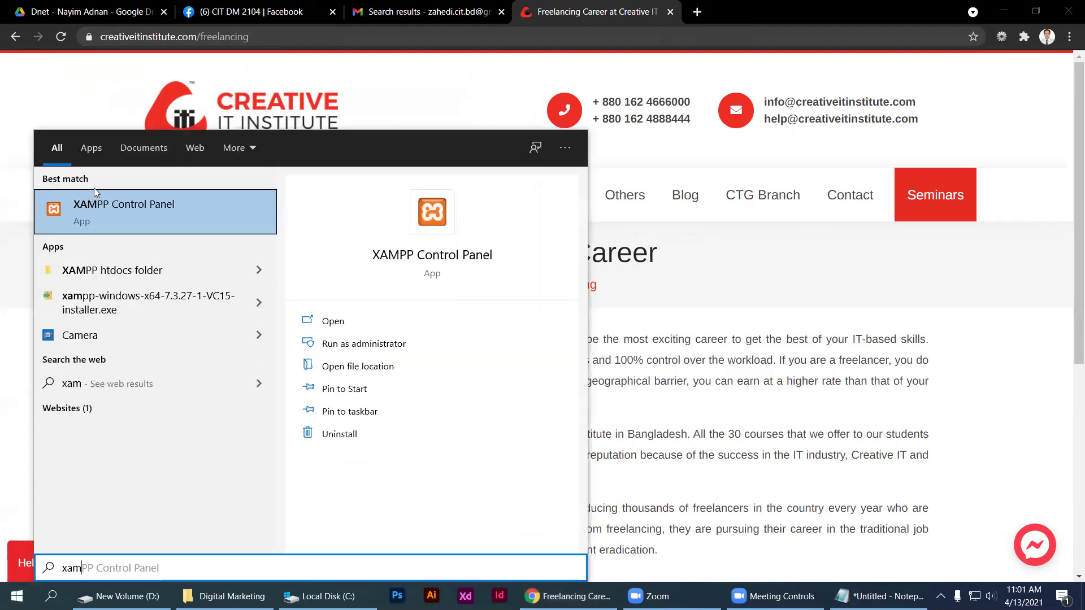
{"action": "left_click", "coordinate": [168, 225]}
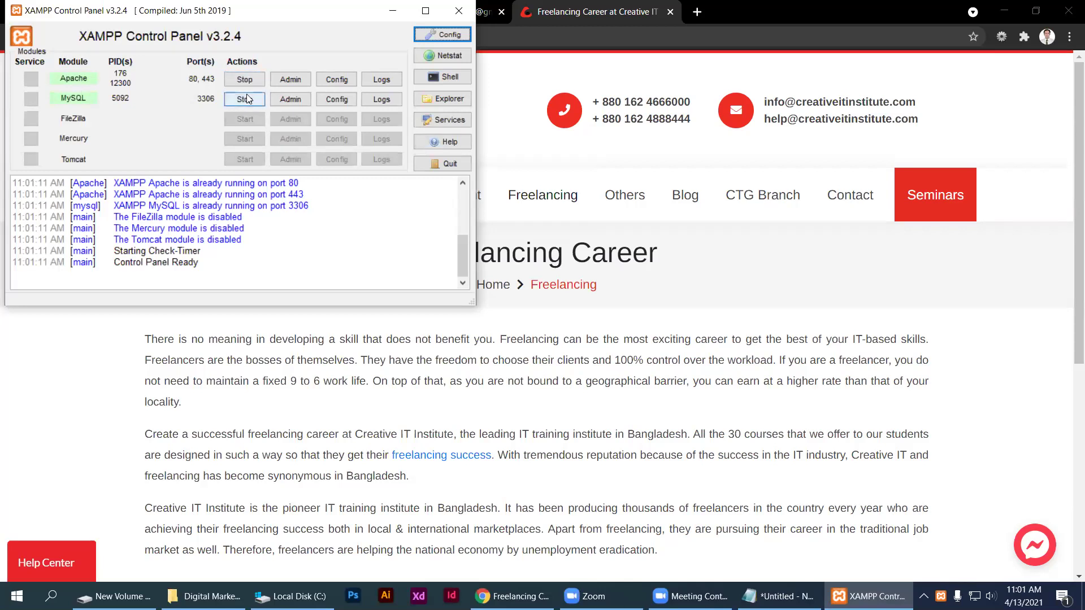
{"action": "left_click", "coordinate": [393, 11]}
{"action": "left_click", "coordinate": [697, 13]}
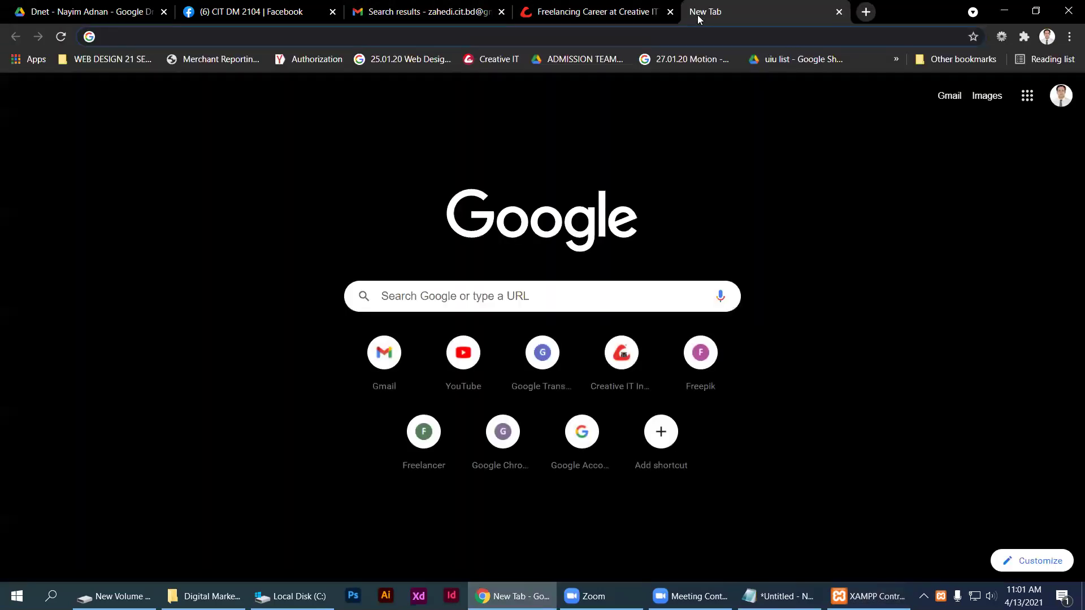
- Load the XAMPP dashboard at localhost in the new tab and bring up Local Disk (C:)
{"action": "type", "text": "localhost"}
{"action": "key", "text": "Return"}
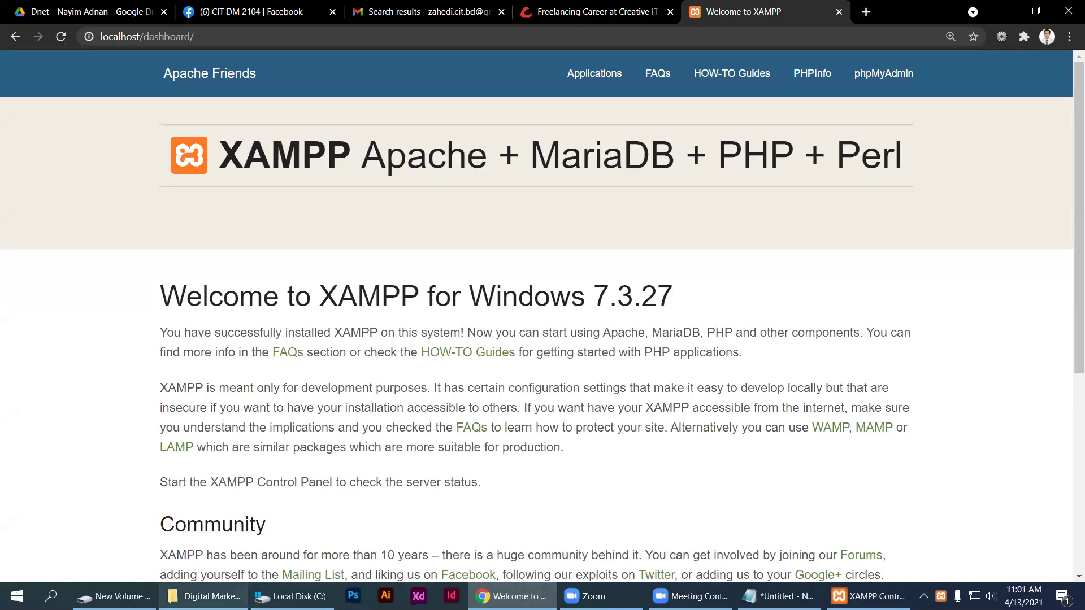
{"action": "left_click", "coordinate": [291, 596]}
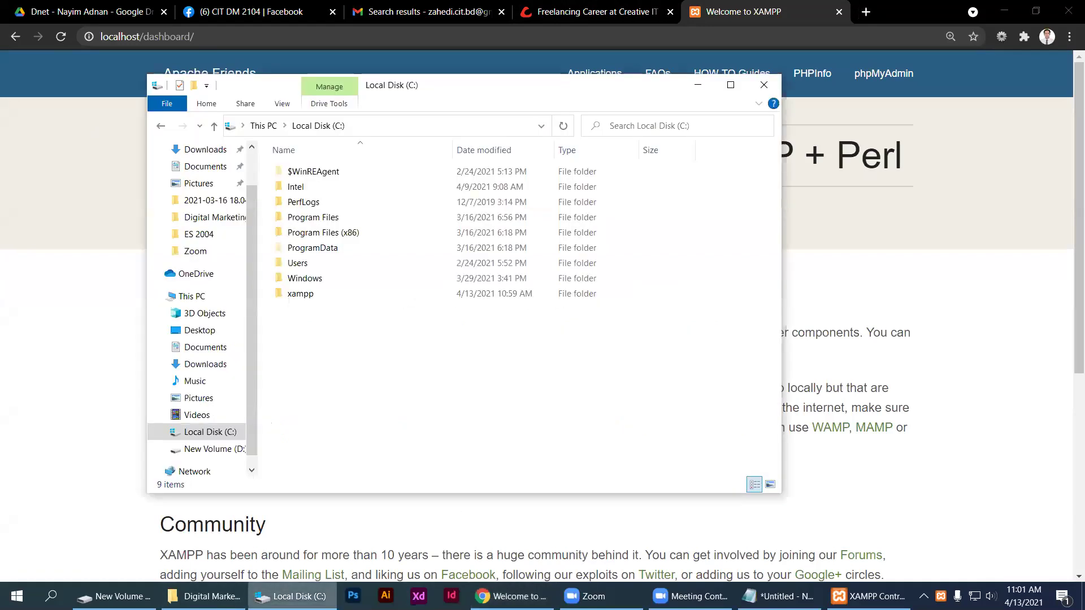
- Permanently delete all eight items inside C:\xampp\htdocs
{"action": "double_click", "coordinate": [311, 300]}
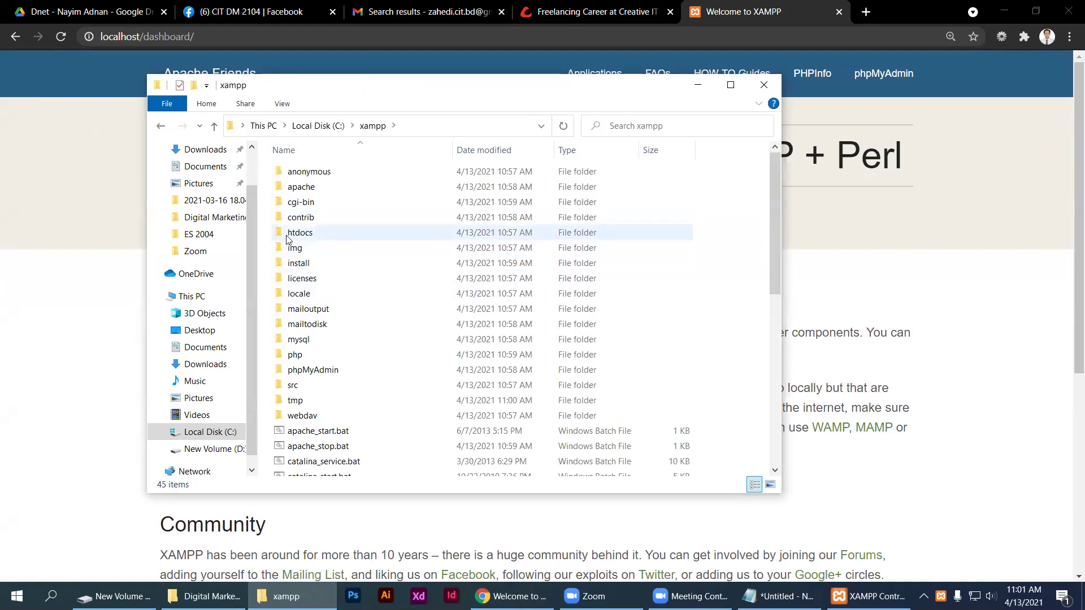
{"action": "left_click", "coordinate": [320, 236]}
{"action": "double_click", "coordinate": [320, 236]}
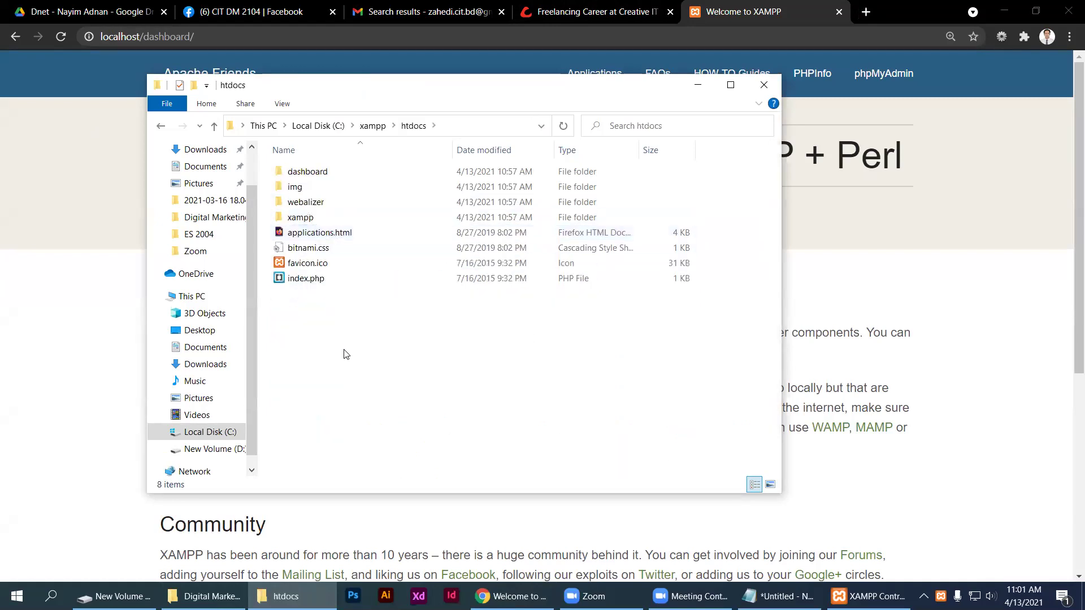
{"action": "key", "text": "ctrl+a"}
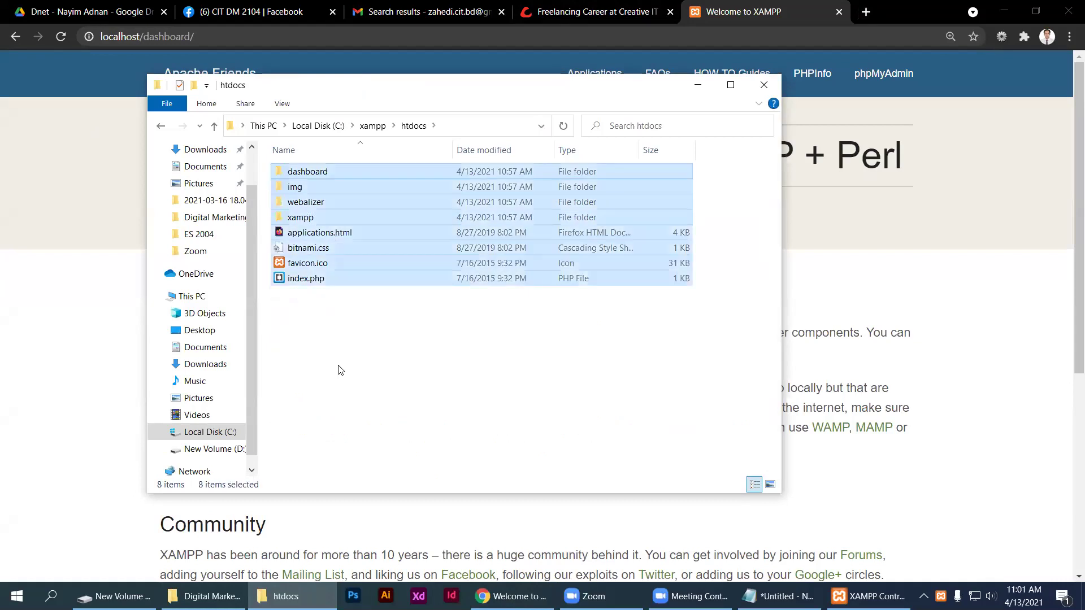
{"action": "key", "text": "shift+Delete"}
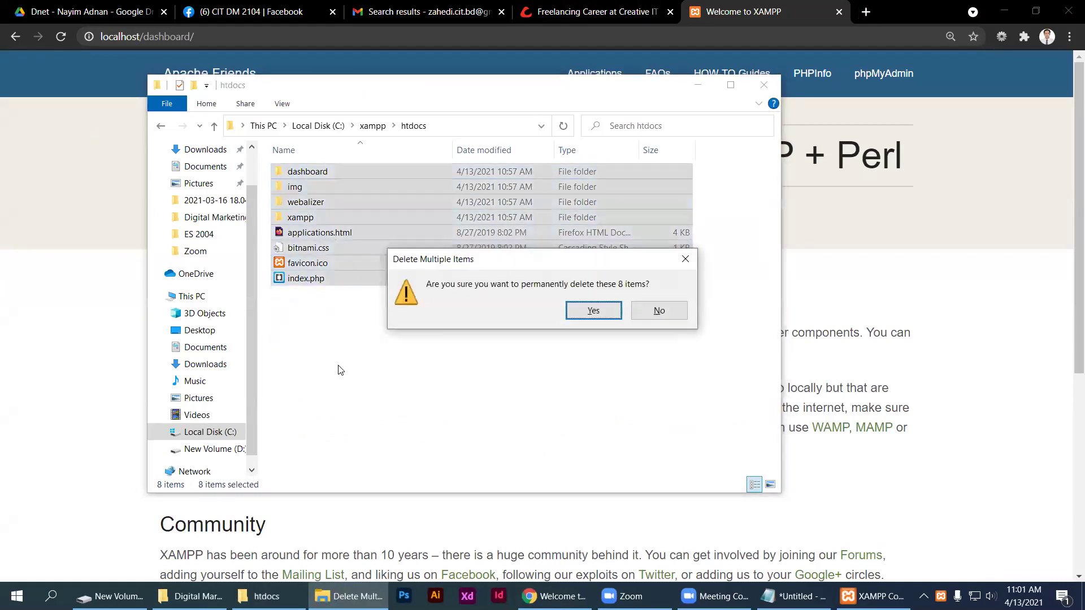
{"action": "left_click", "coordinate": [592, 312]}
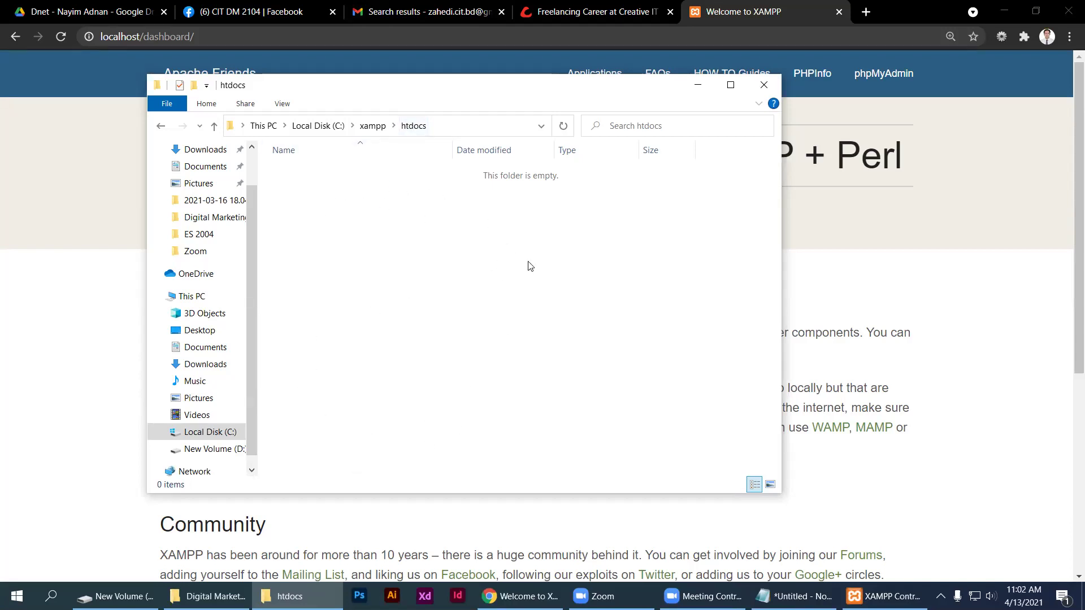
{"action": "left_click", "coordinate": [194, 86]}
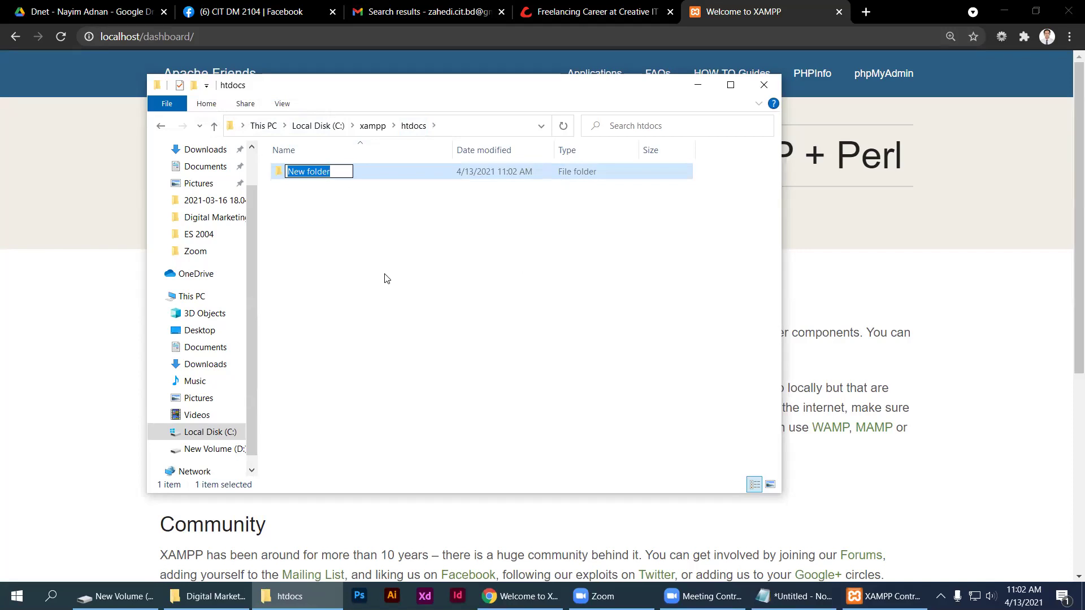
- Name the new htdocs folder DMTraining.com, then return to Chrome's address bar
{"action": "type", "text": "DMtraining.com"}
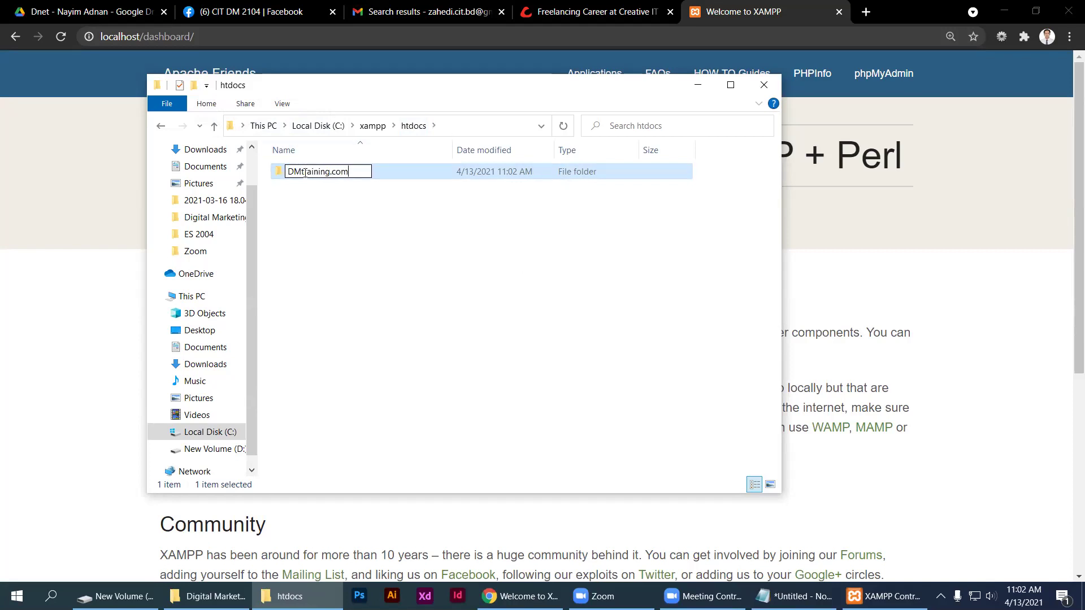
{"action": "key", "text": "BackSpace"}
{"action": "type", "text": "Tr"}
{"action": "double_click", "coordinate": [353, 169]}
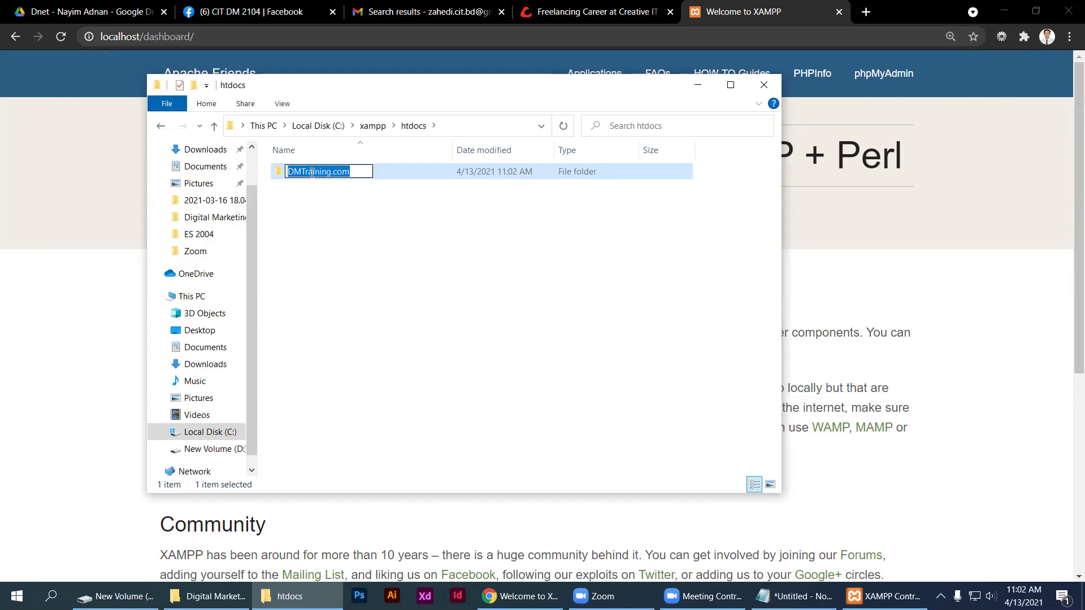
{"action": "key", "text": "Return"}
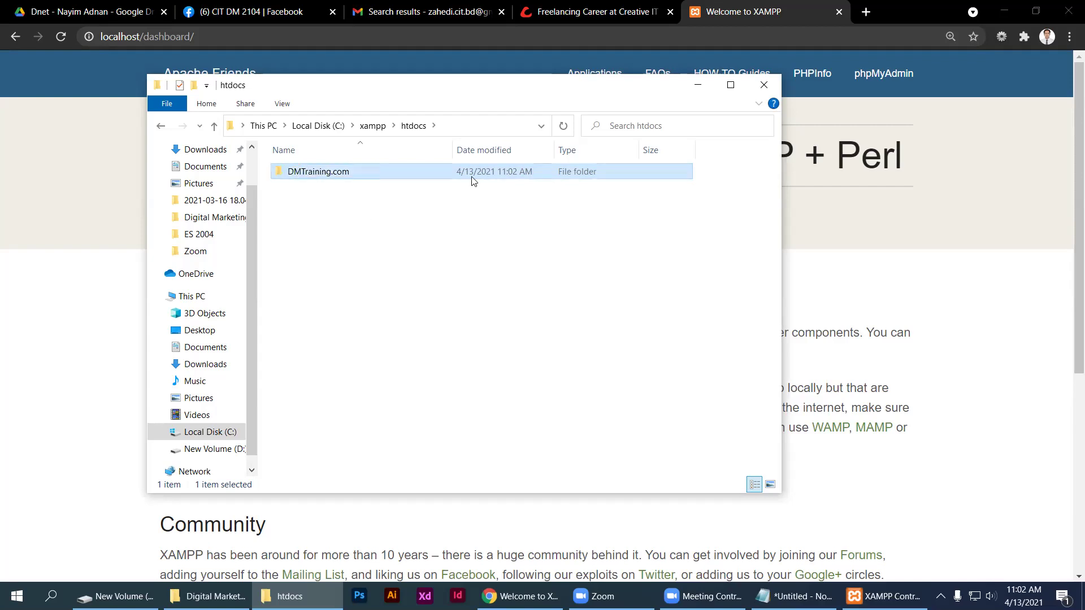
{"action": "left_click", "coordinate": [267, 223]}
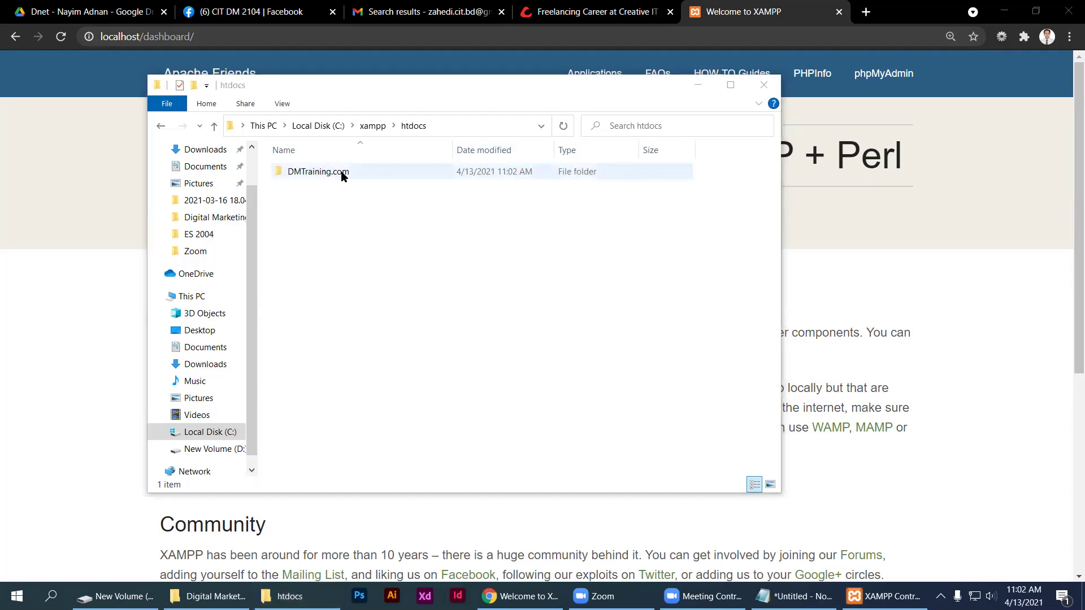
{"action": "key", "text": "alt+Tab"}
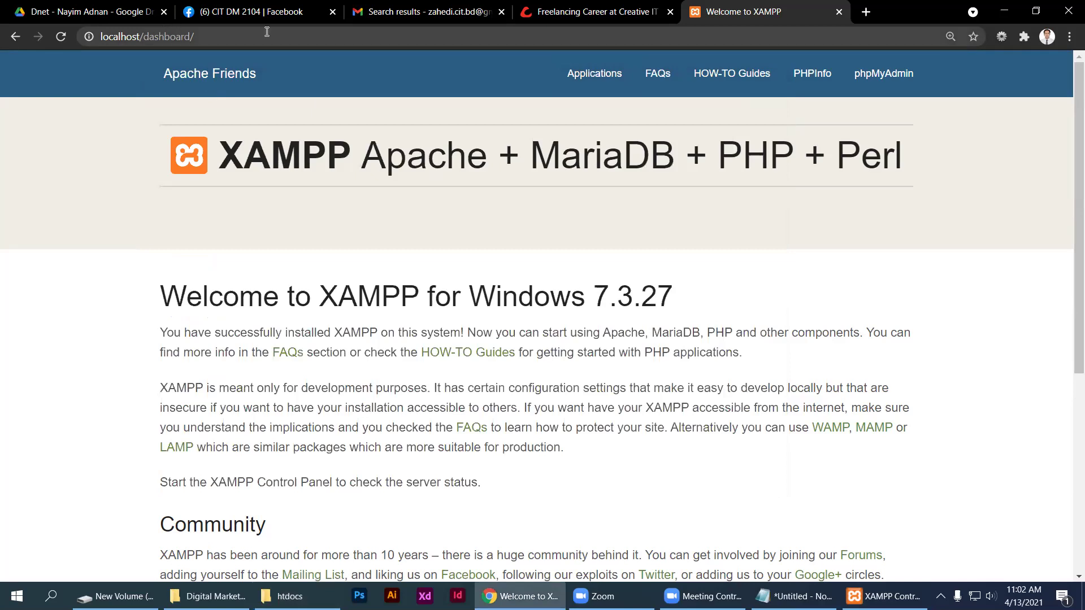
{"action": "left_click", "coordinate": [283, 32]}
- Load localhost and check that its Index of / lists the empty DMTraining.com/ folder
{"action": "type", "text": "local"}
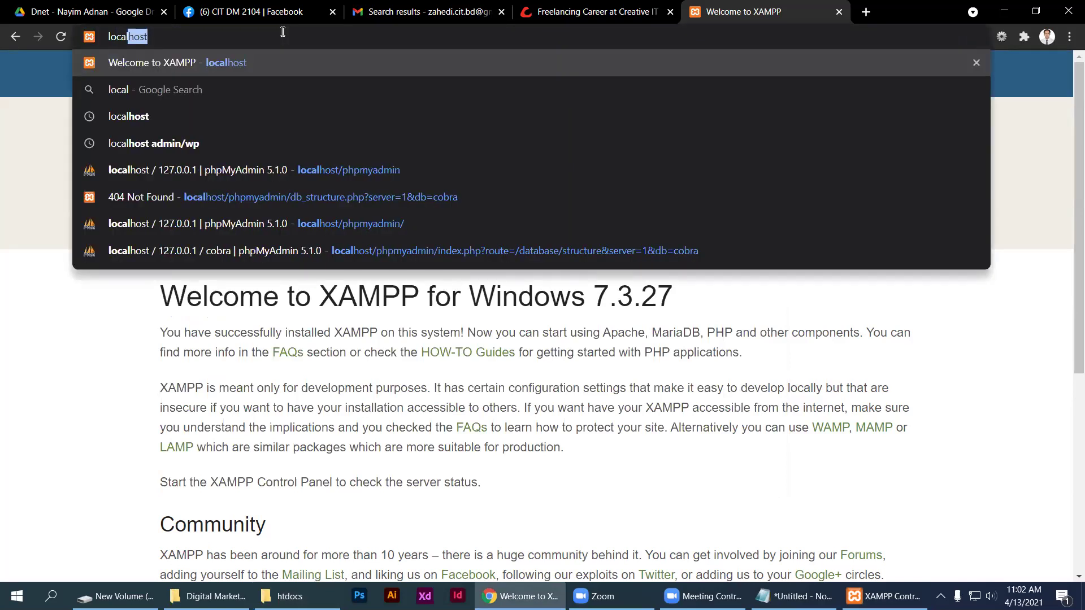
{"action": "key", "text": "Return"}
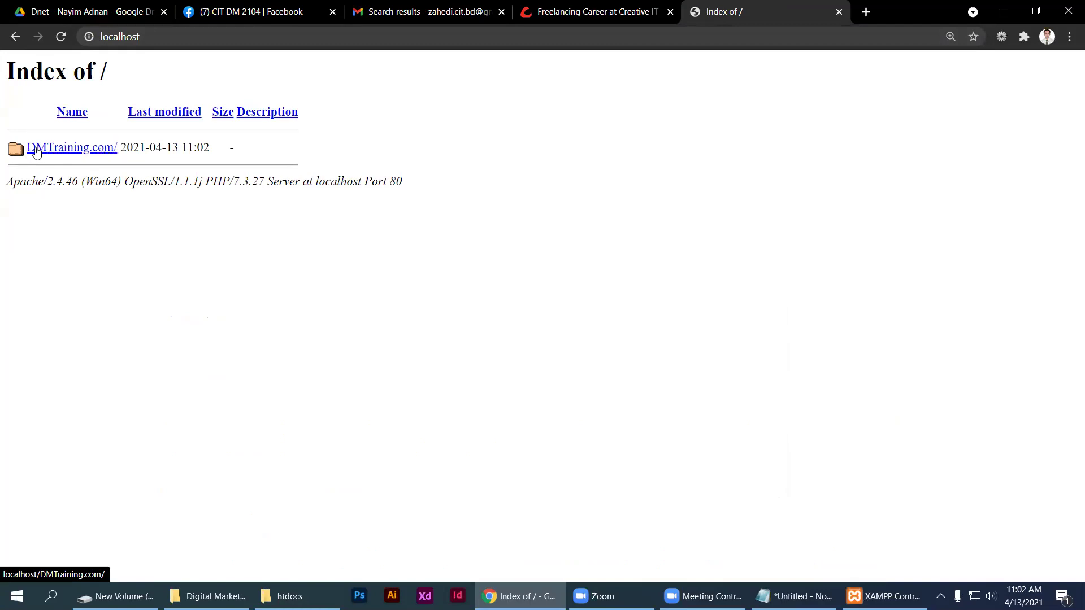
{"action": "left_click", "coordinate": [295, 593]}
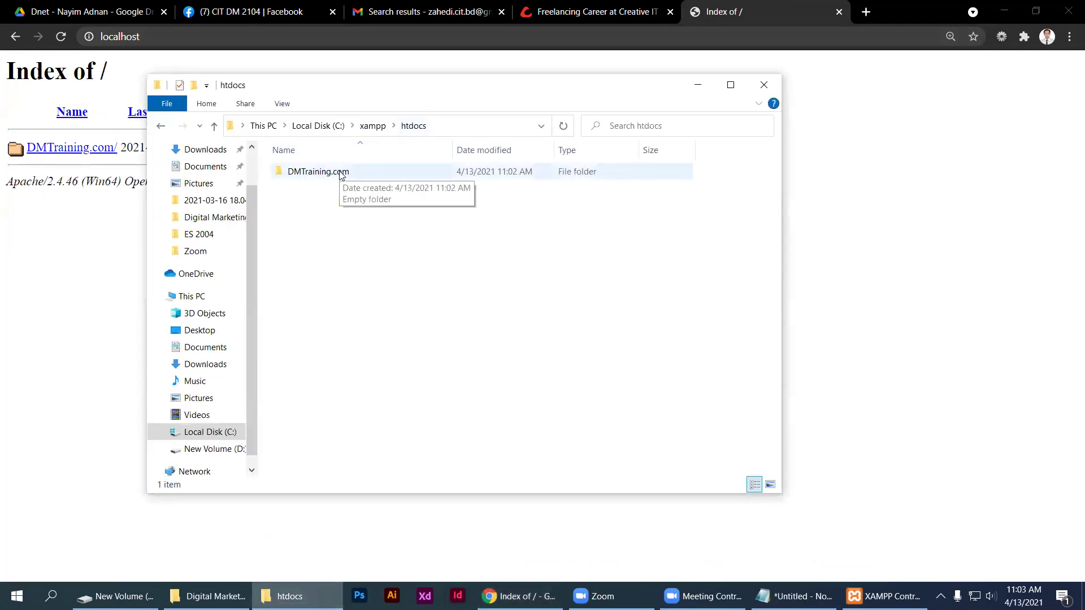
{"action": "key", "text": "alt+Tab"}
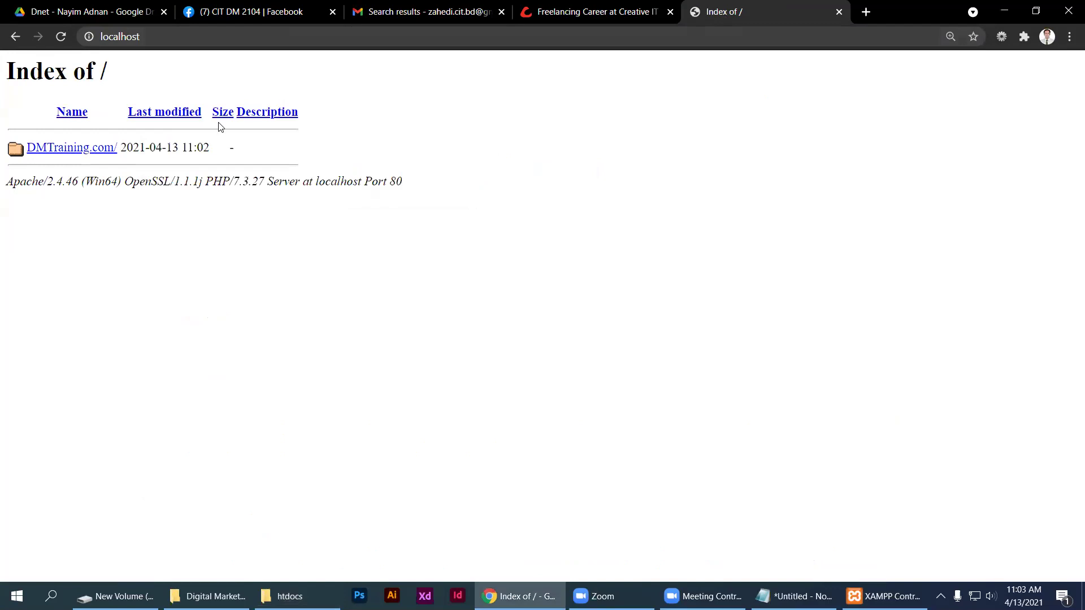
{"action": "left_click", "coordinate": [65, 148]}
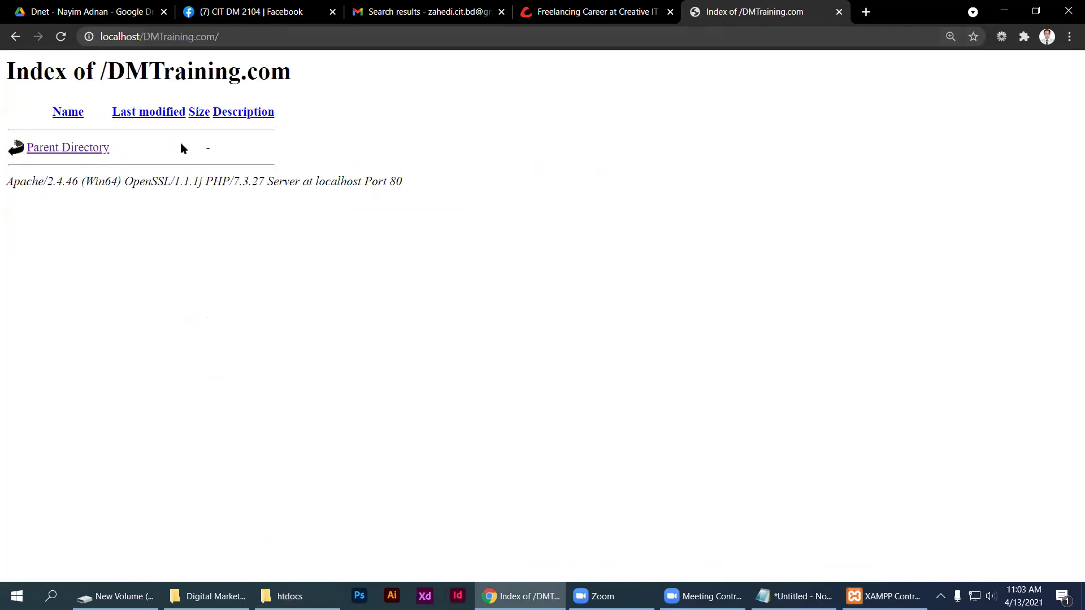
{"action": "left_click", "coordinate": [15, 37]}
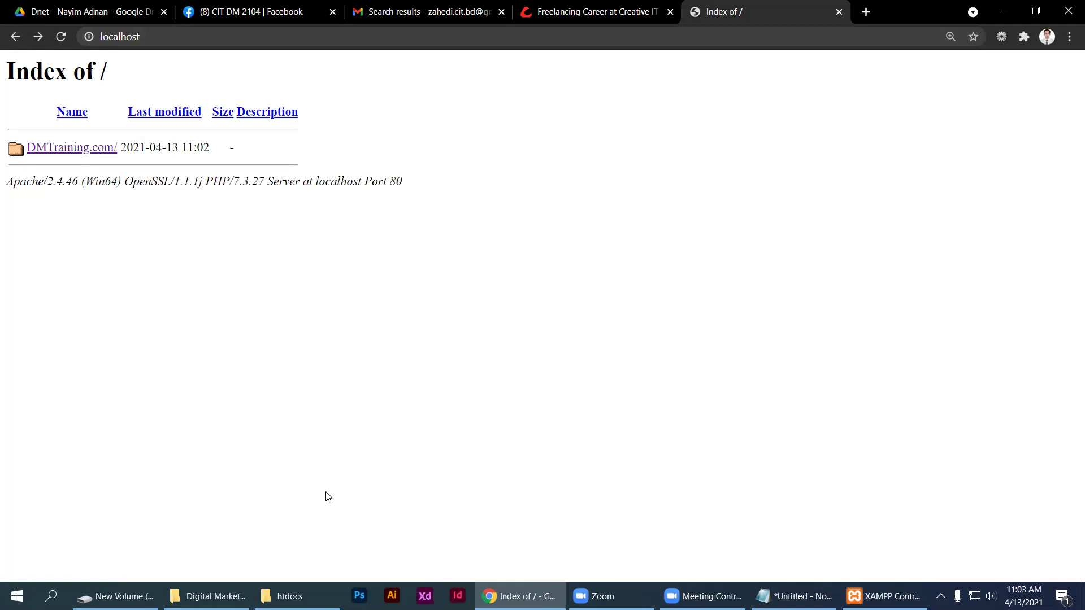
{"action": "left_click", "coordinate": [209, 596]}
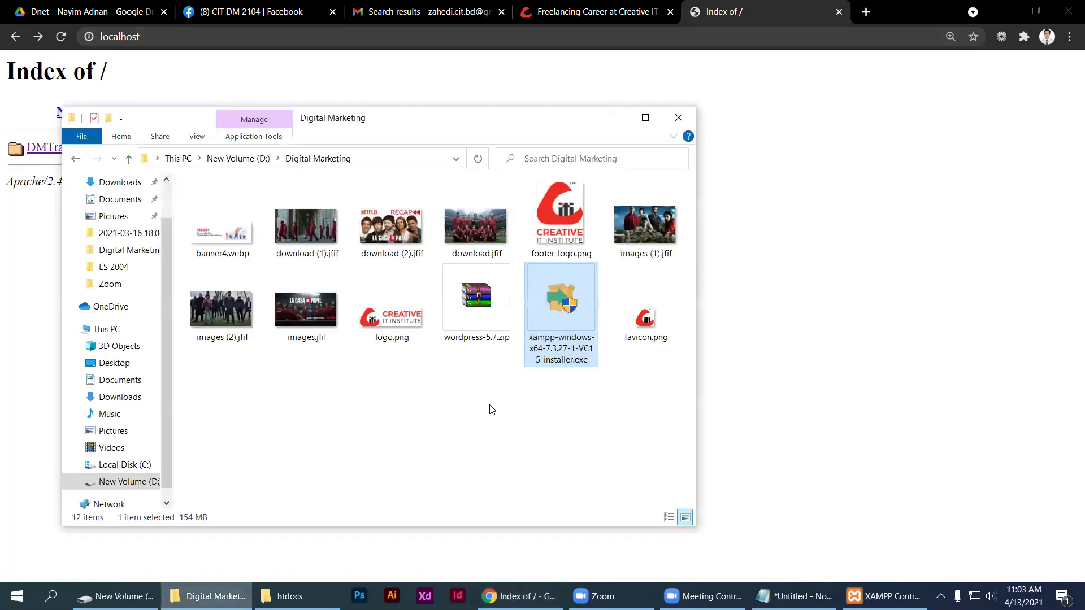
- Copy wordpress-5.7.zip into the DMTraining.com folder
{"action": "left_click", "coordinate": [485, 328]}
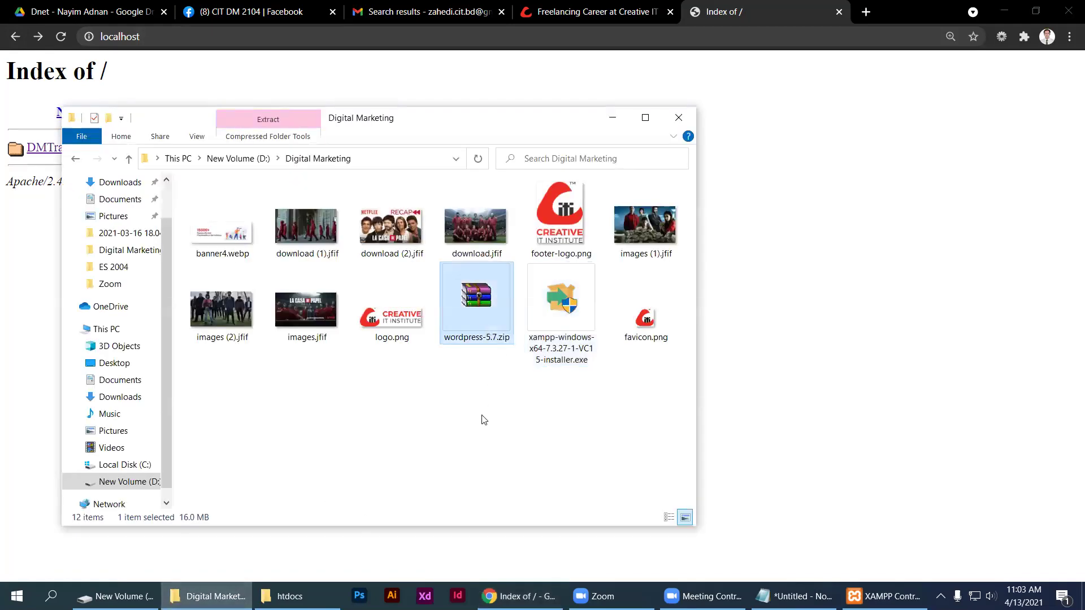
{"action": "right_click", "coordinate": [492, 307]}
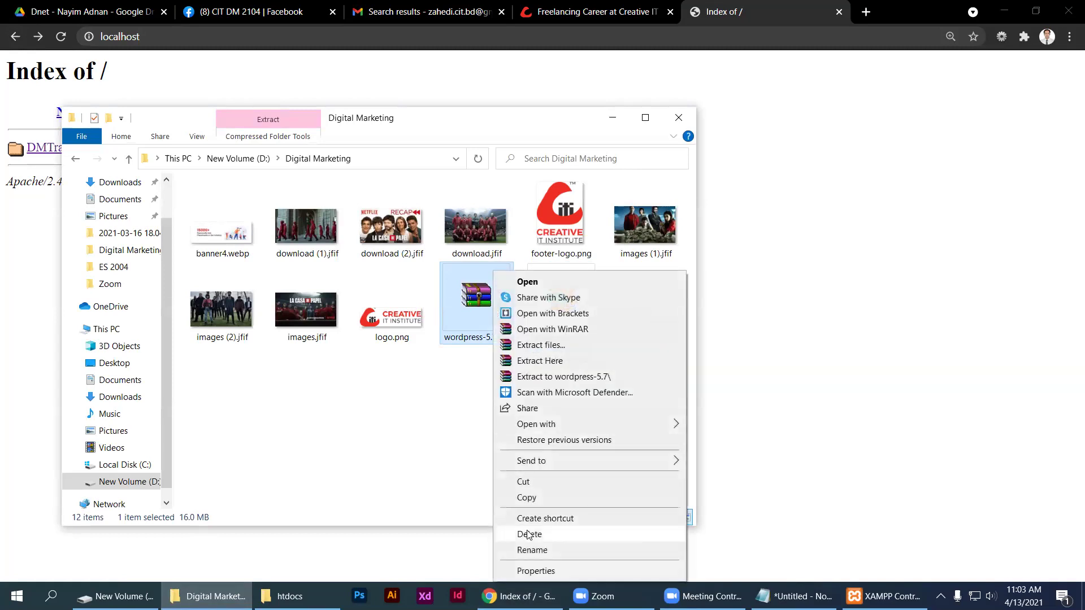
{"action": "left_click", "coordinate": [290, 596]}
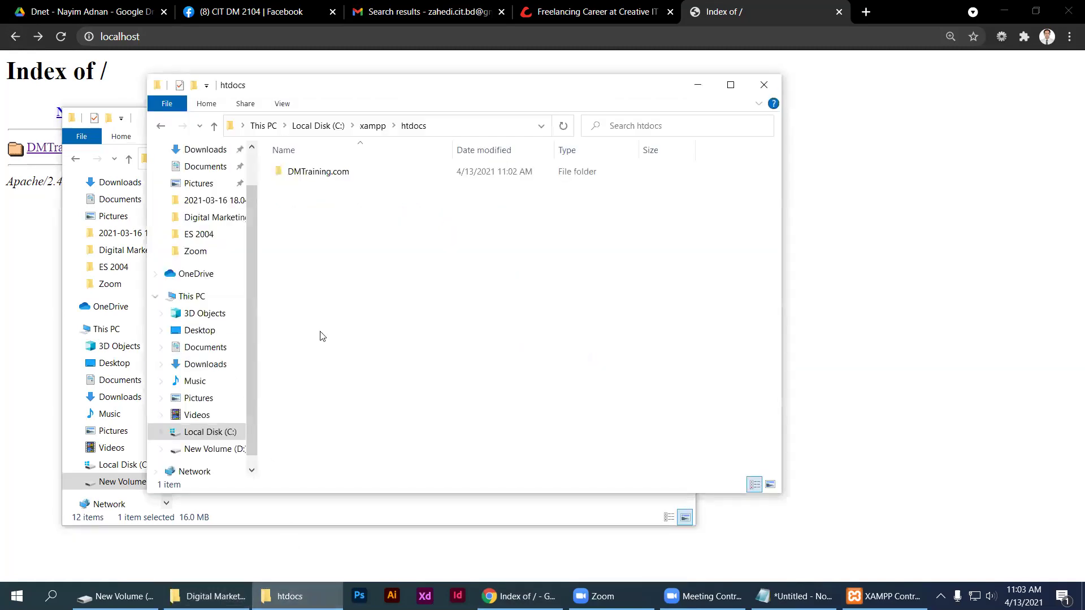
{"action": "double_click", "coordinate": [341, 173]}
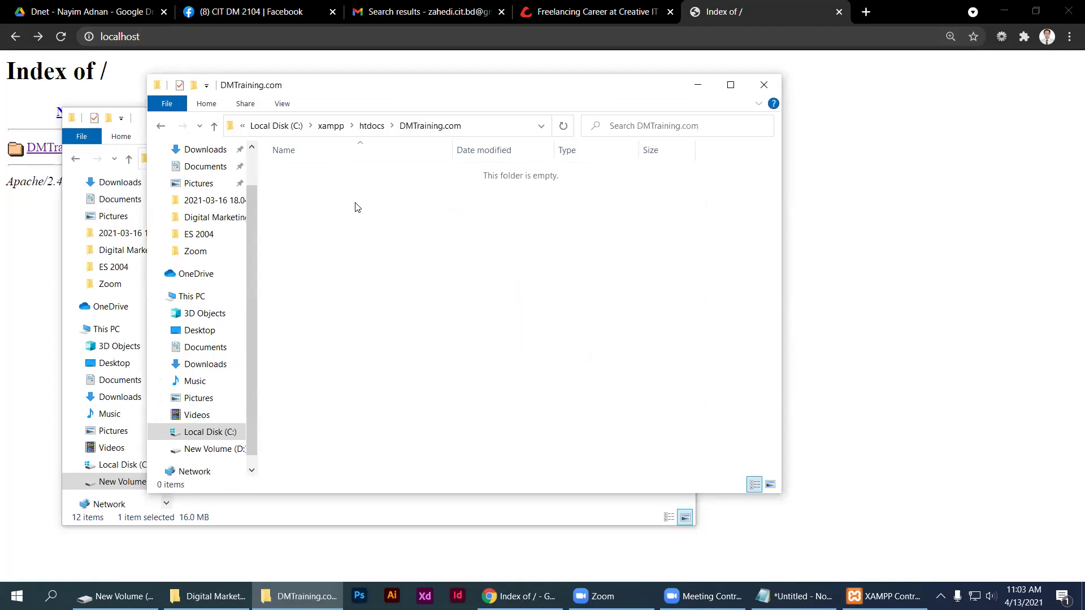
{"action": "key", "text": "ctrl+v"}
{"action": "left_click", "coordinate": [358, 223]}
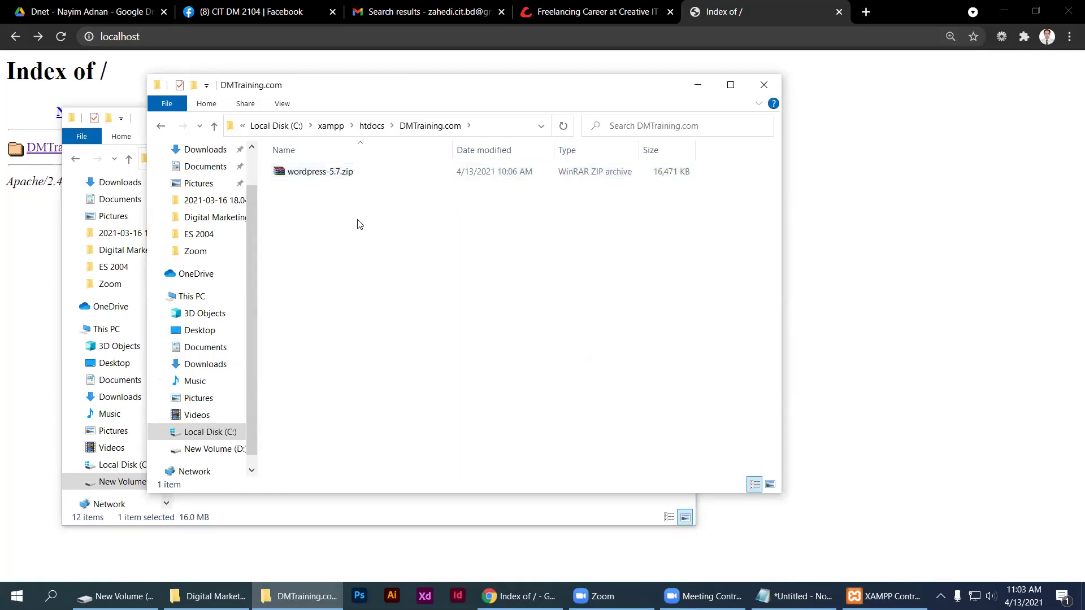
- Confirm localhost/DMTraining.com/ lists wordpress-5.7.zip at 16M
{"action": "left_click", "coordinate": [774, 7]}
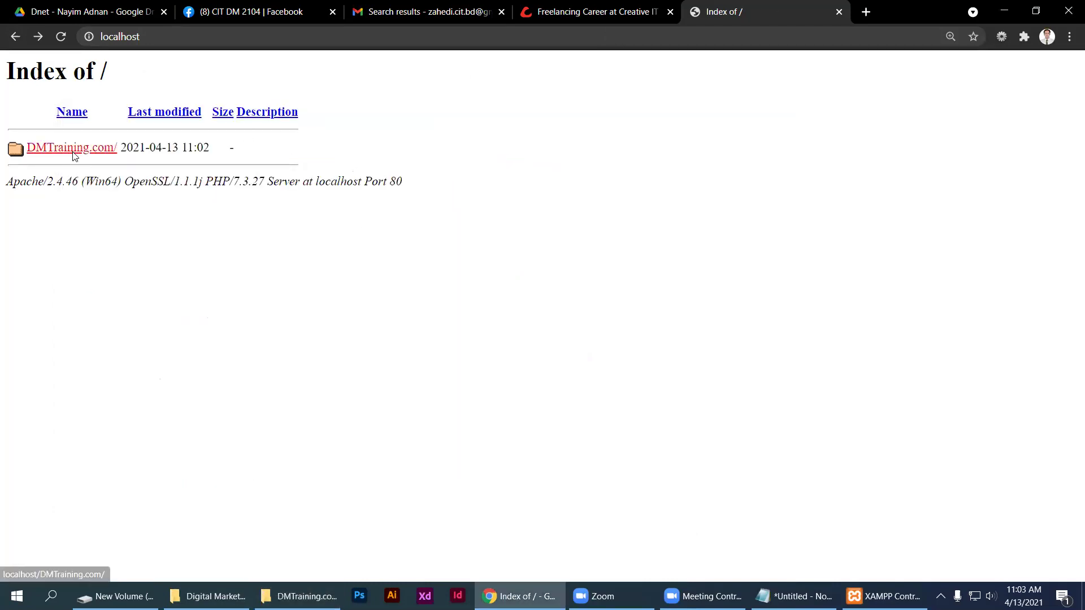
{"action": "left_click", "coordinate": [74, 154]}
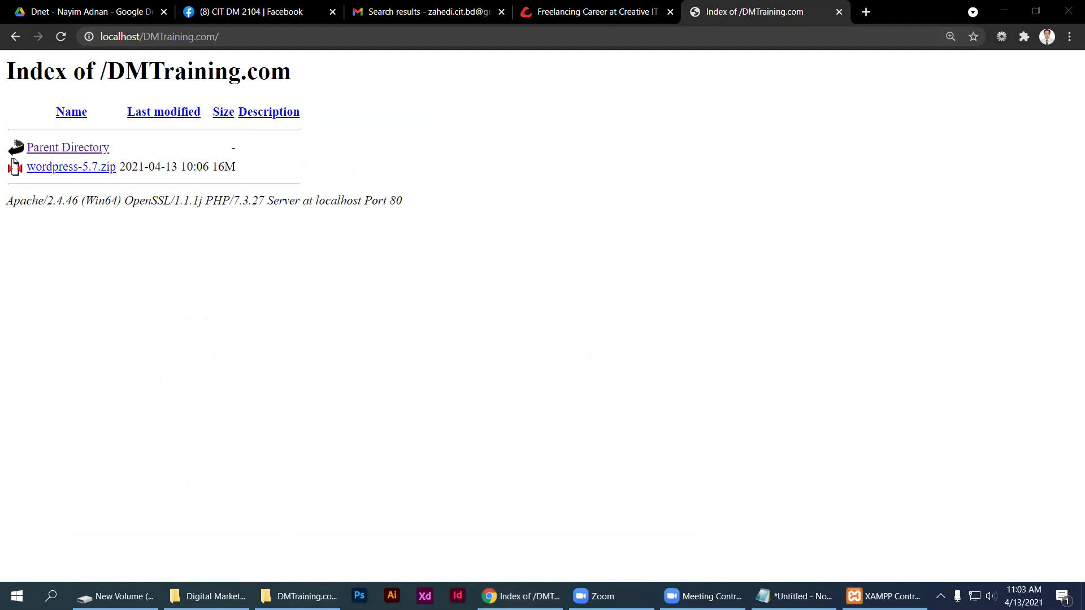
{"action": "key", "text": "alt+Tab"}
{"action": "left_click", "coordinate": [334, 178]}
- Extract wordpress-5.7.zip in place inside DMTraining.com
{"action": "right_click", "coordinate": [334, 179]}
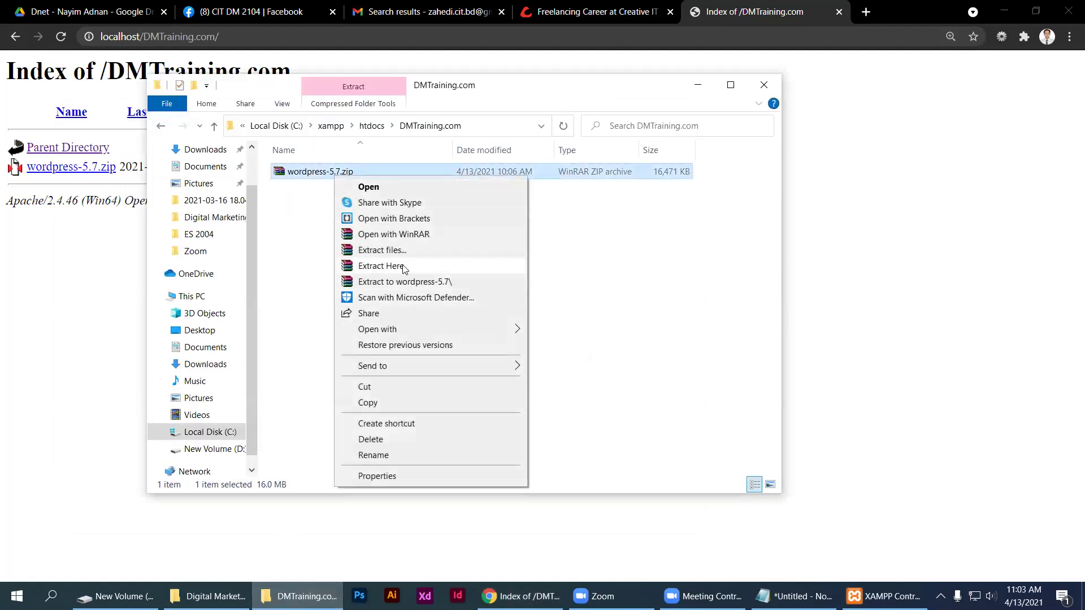
{"action": "left_click", "coordinate": [390, 267]}
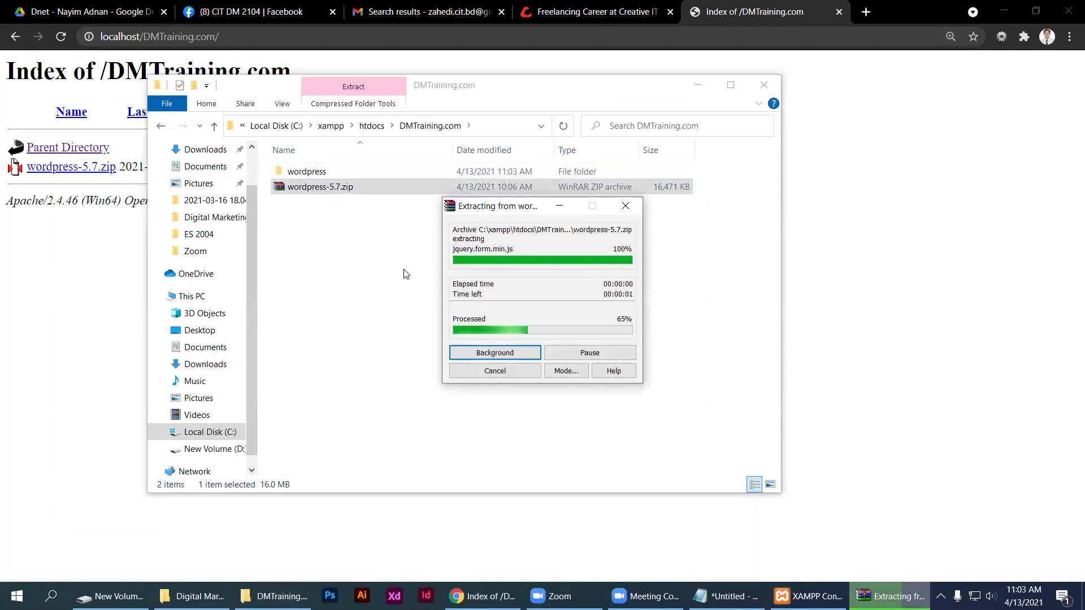
{"action": "left_click", "coordinate": [405, 283]}
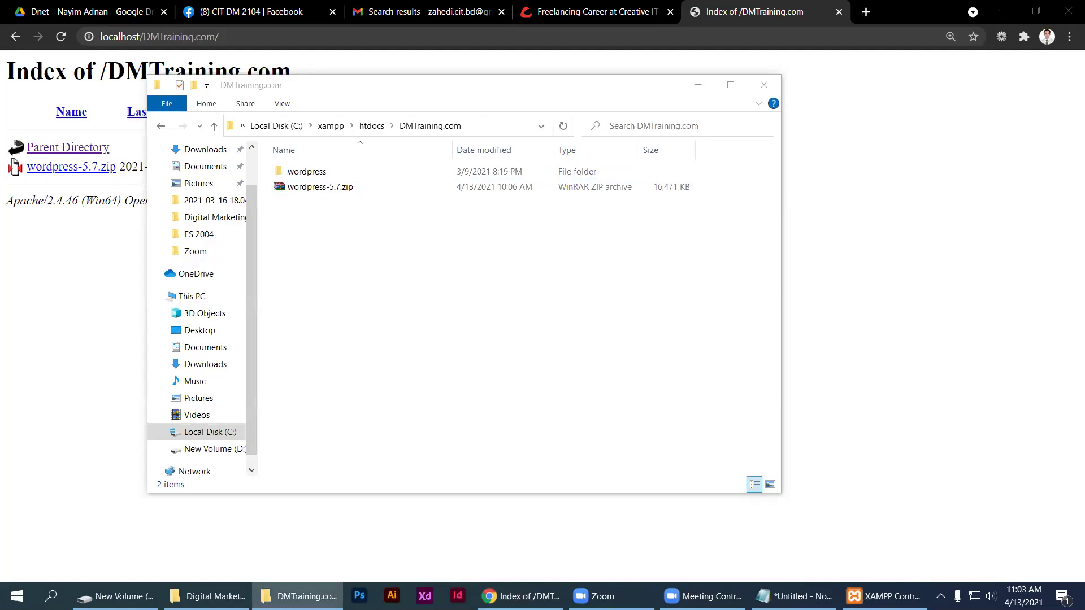
- Delete the wordpress-5.7.zip archive and reopen the DMTraining.com listing from localhost's Index of /
{"action": "left_click", "coordinate": [333, 191]}
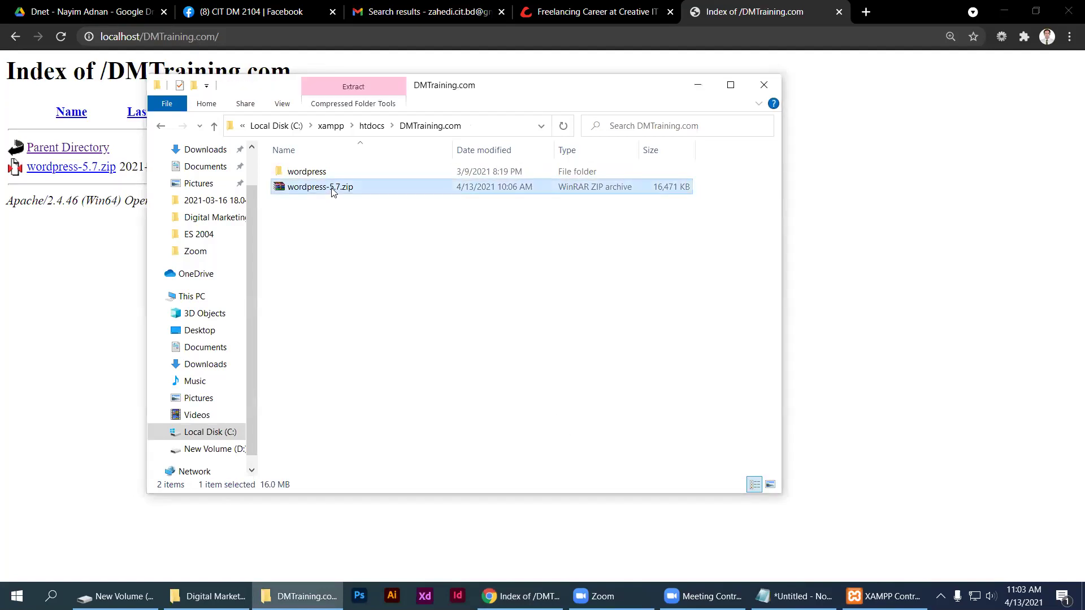
{"action": "key", "text": "Delete"}
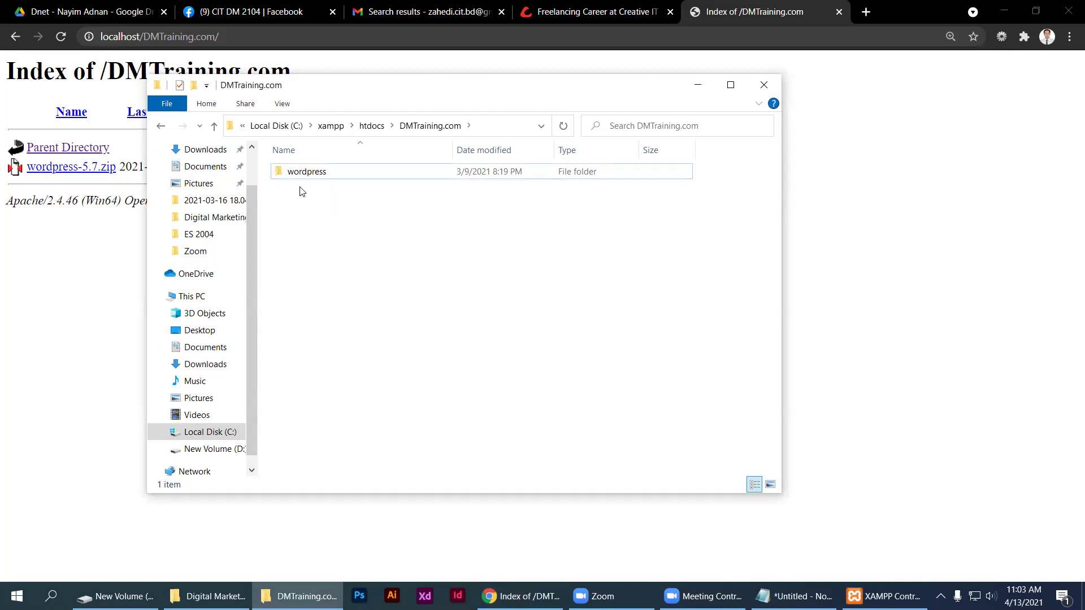
{"action": "left_click", "coordinate": [16, 36]}
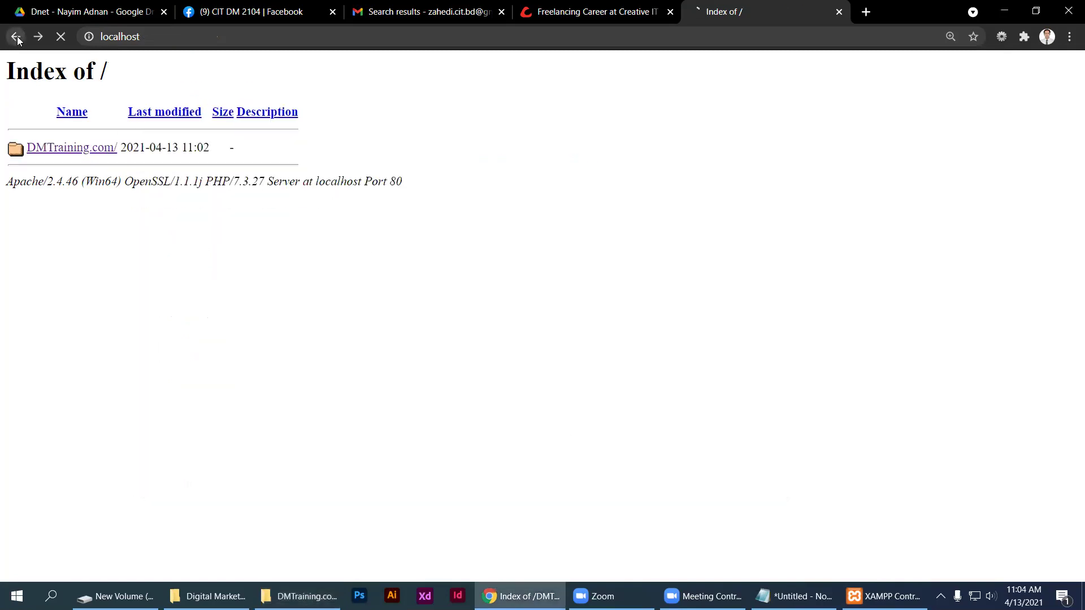
{"action": "left_click", "coordinate": [74, 148]}
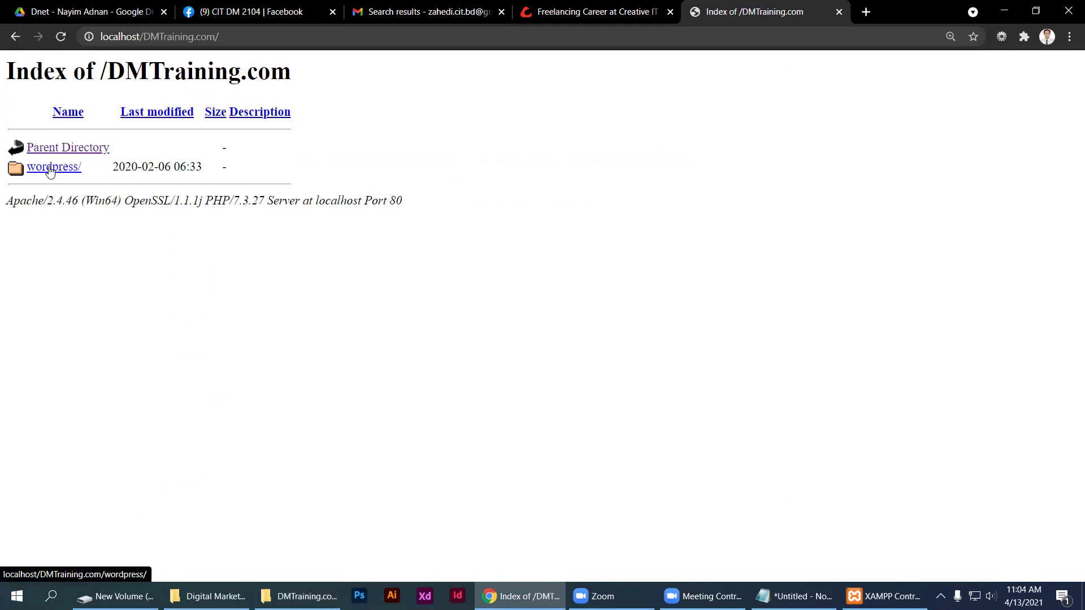
- Open the local wordpress folder to reach the WordPress language setup page, then switch to the Creative IT tab
{"action": "left_click", "coordinate": [49, 167]}
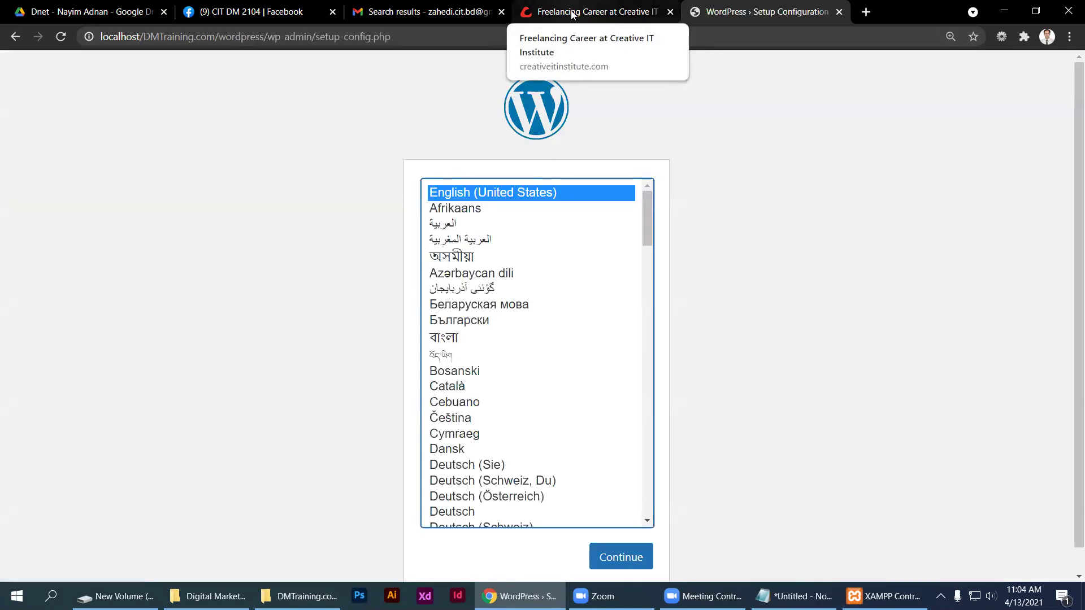
{"action": "left_click_drag", "start_coordinate": [264, 37], "coordinate": [172, 37]}
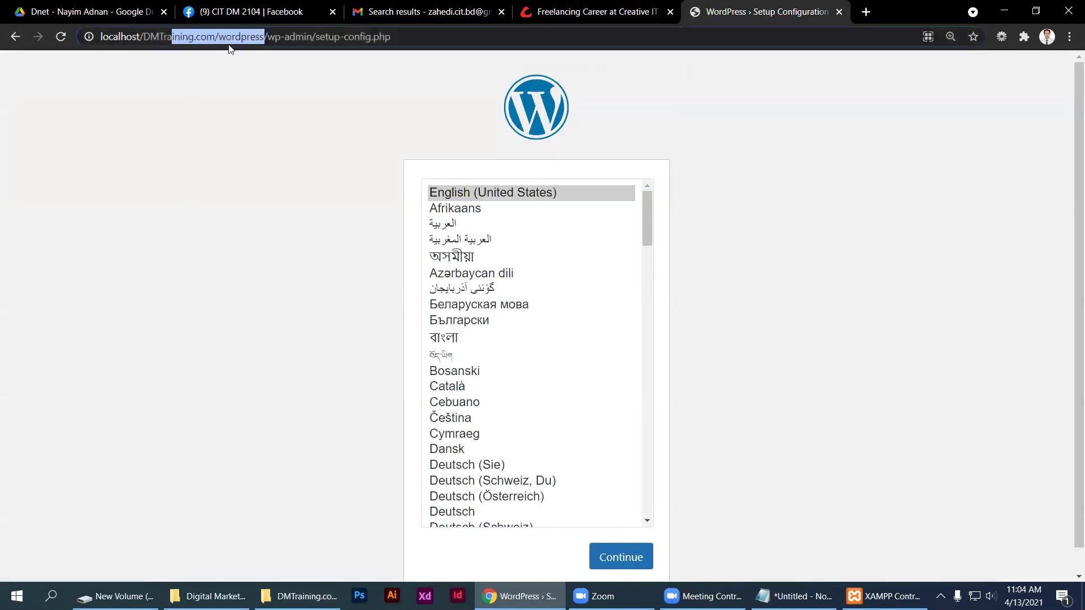
{"action": "left_click", "coordinate": [575, 11]}
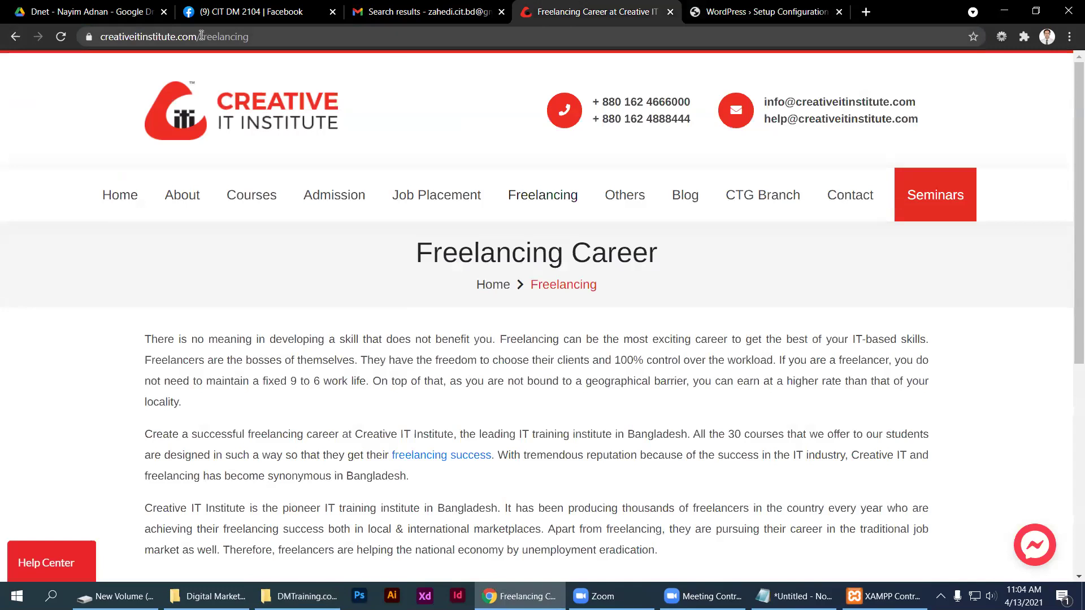
- Edit the Creative IT address to creativeitinstitute.com/wordpress/freelancing without loading it
{"action": "left_click", "coordinate": [227, 37]}
{"action": "left_click", "coordinate": [200, 37]}
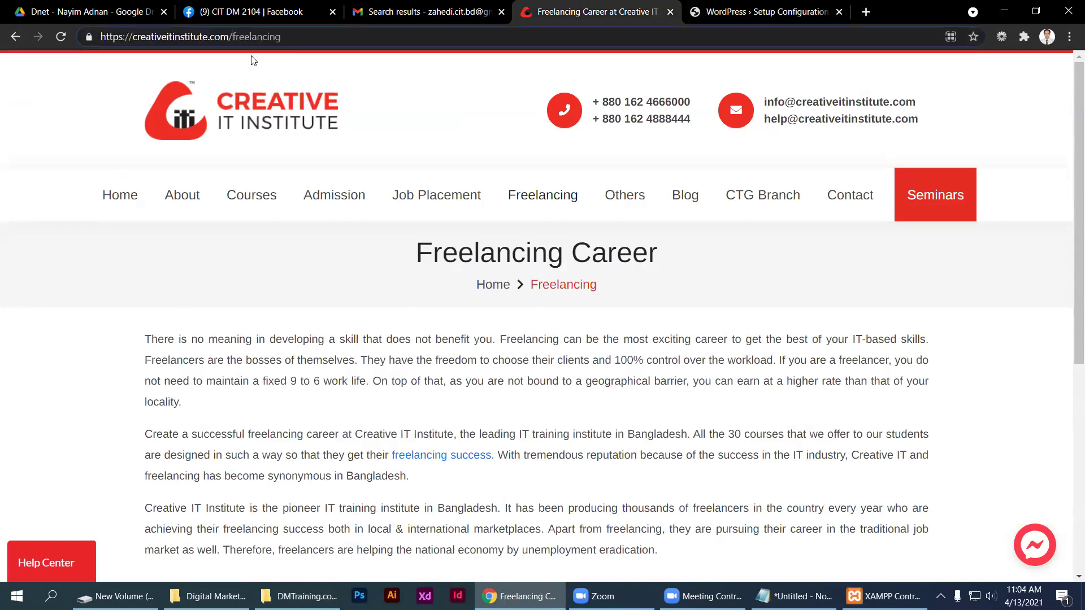
{"action": "type", "text": "wordpress/"}
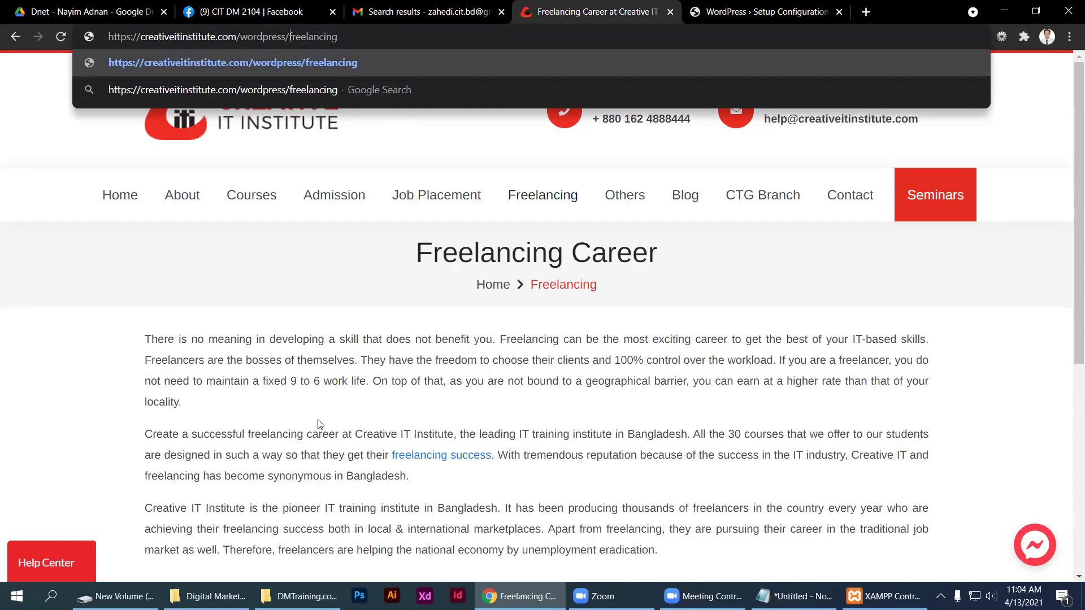
{"action": "left_click", "coordinate": [319, 423]}
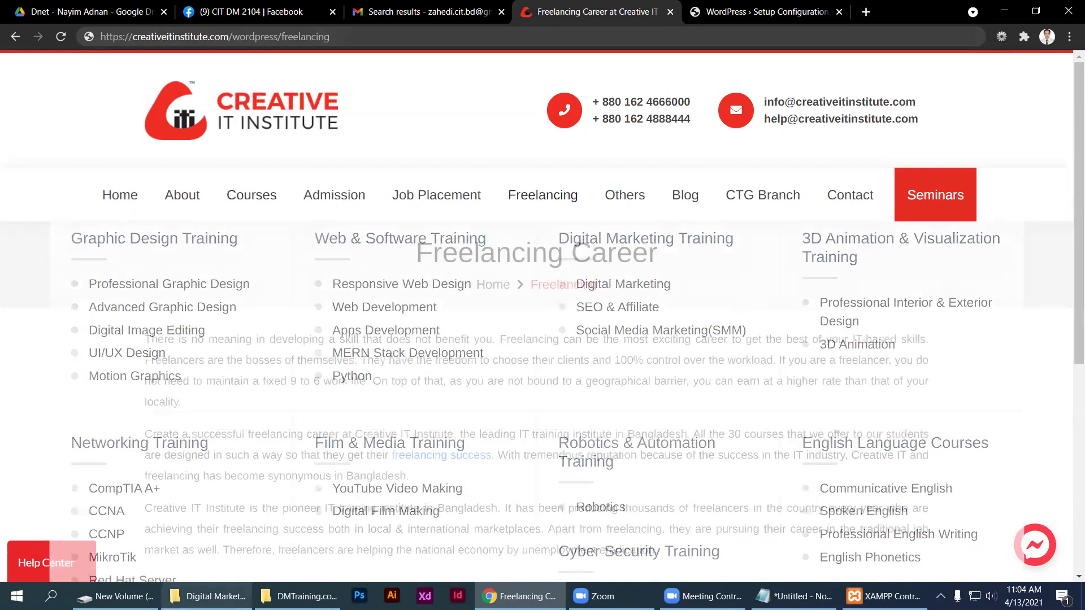
{"action": "left_click", "coordinate": [209, 596]}
- Cut every file and folder inside the wordpress subfolder
{"action": "left_click", "coordinate": [322, 590]}
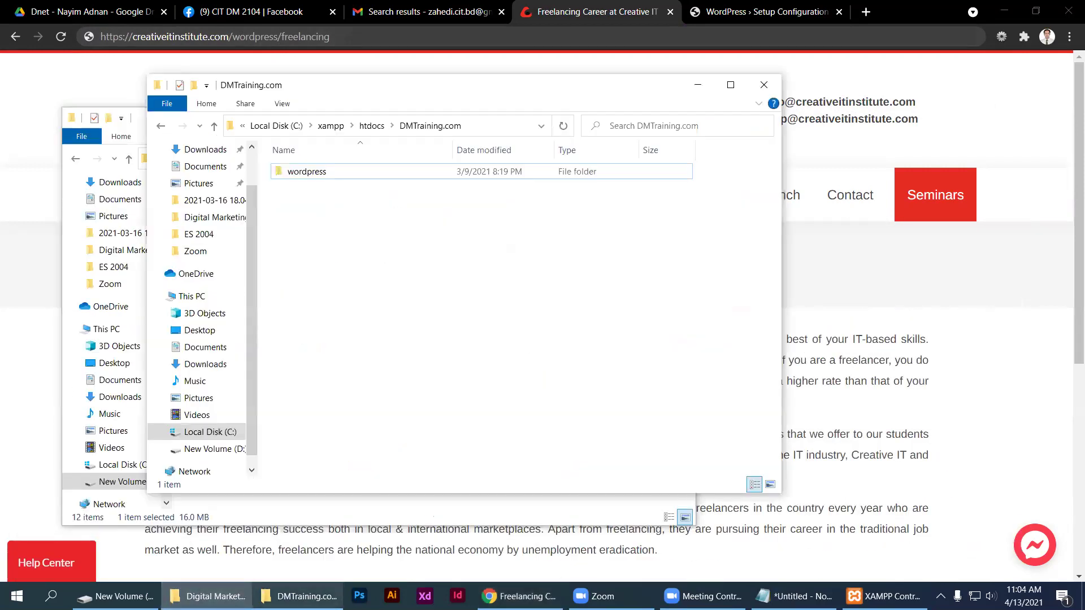
{"action": "double_click", "coordinate": [319, 174]}
{"action": "left_click", "coordinate": [353, 391]}
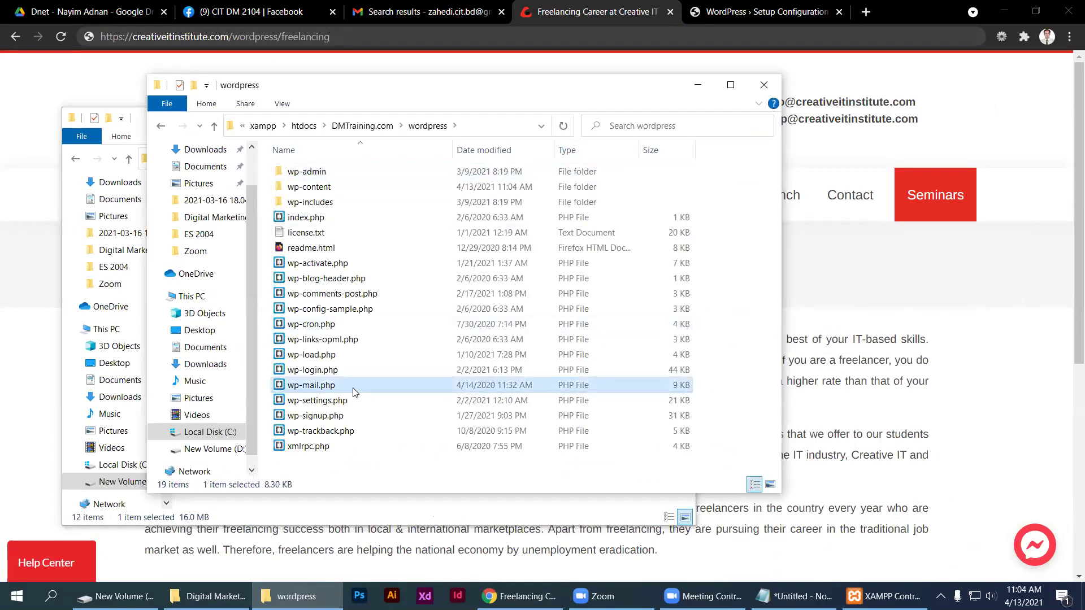
{"action": "key", "text": "ctrl+a"}
{"action": "left_click", "coordinate": [341, 470]}
{"action": "left_click_drag", "start_coordinate": [312, 469], "coordinate": [349, 157]}
{"action": "right_click", "coordinate": [381, 226]}
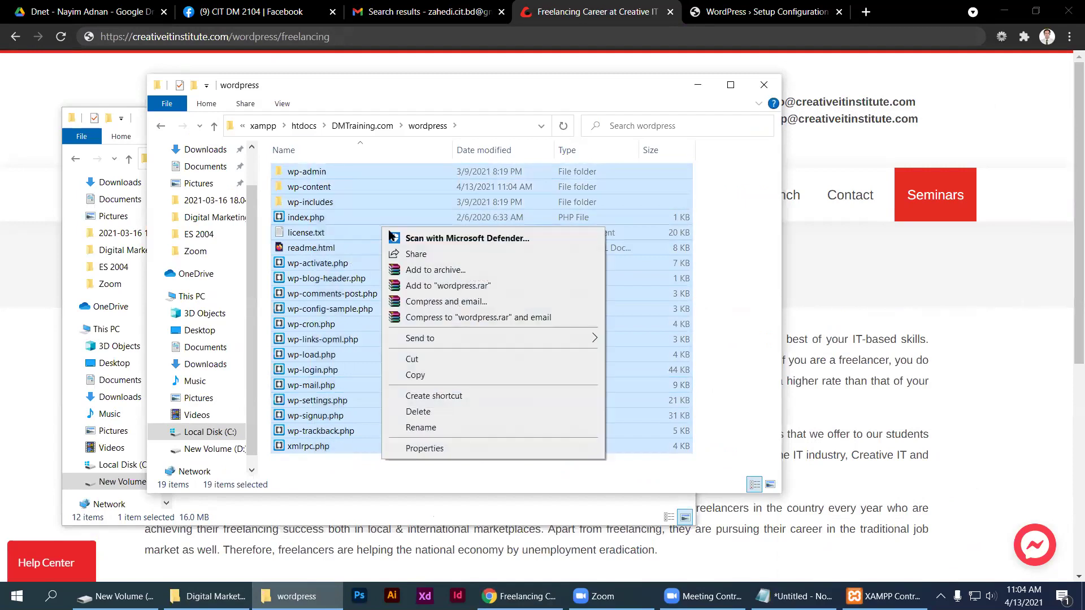
{"action": "left_click", "coordinate": [428, 359]}
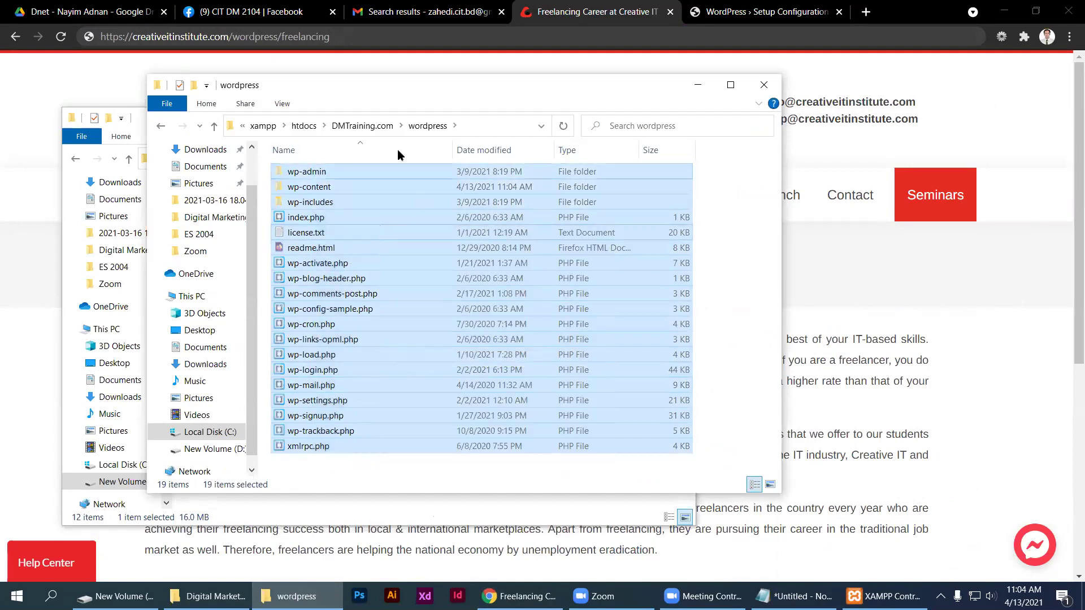
- Paste the WordPress files directly into DMTraining.com and delete the emptied wordpress folder
{"action": "left_click", "coordinate": [363, 125]}
{"action": "right_click", "coordinate": [368, 252]}
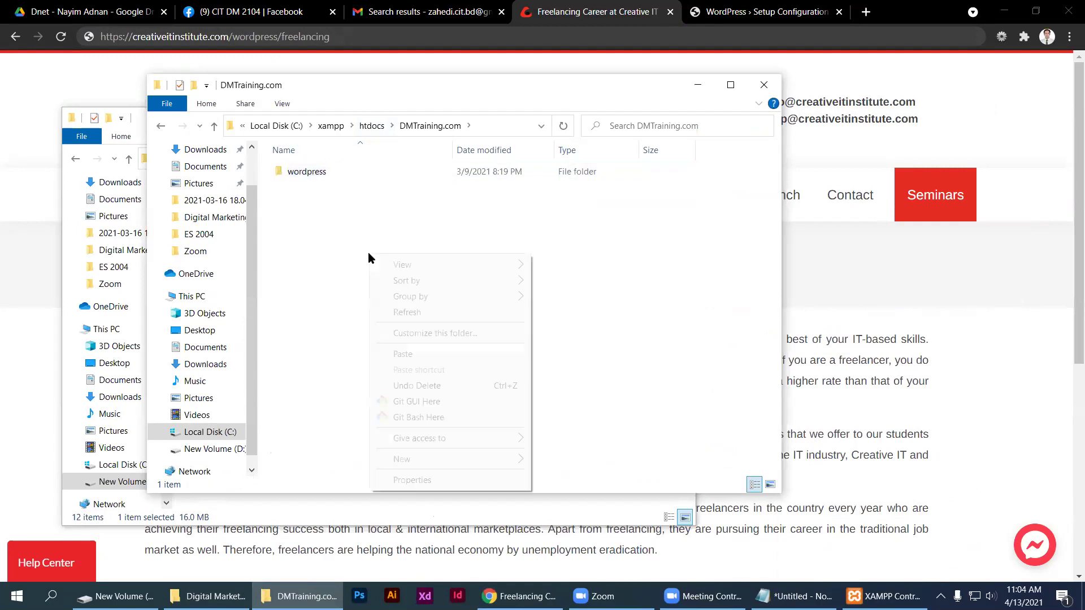
{"action": "left_click", "coordinate": [410, 353]}
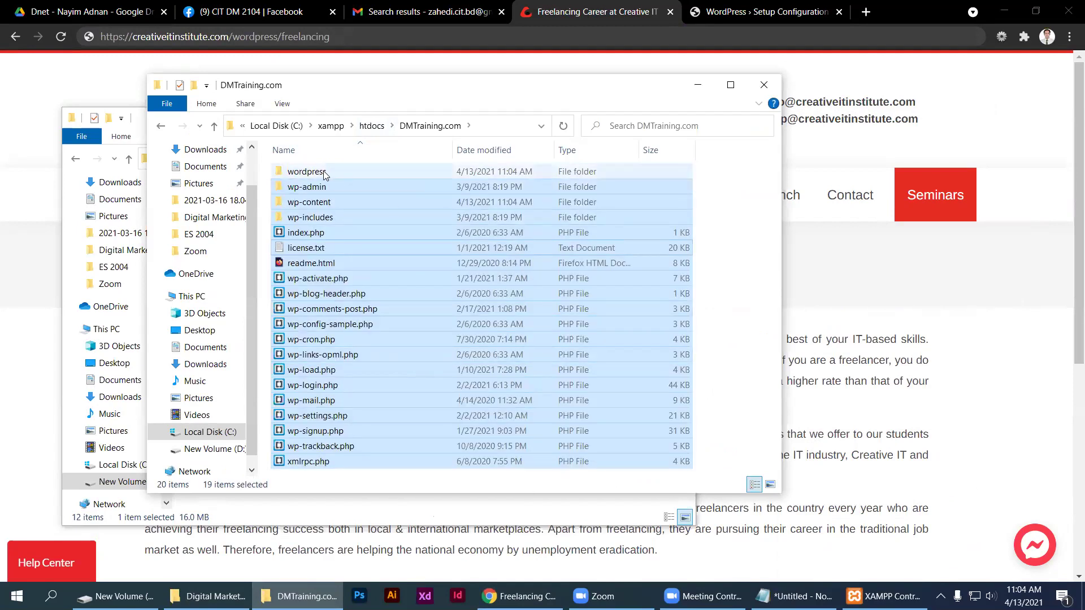
{"action": "left_click", "coordinate": [324, 172]}
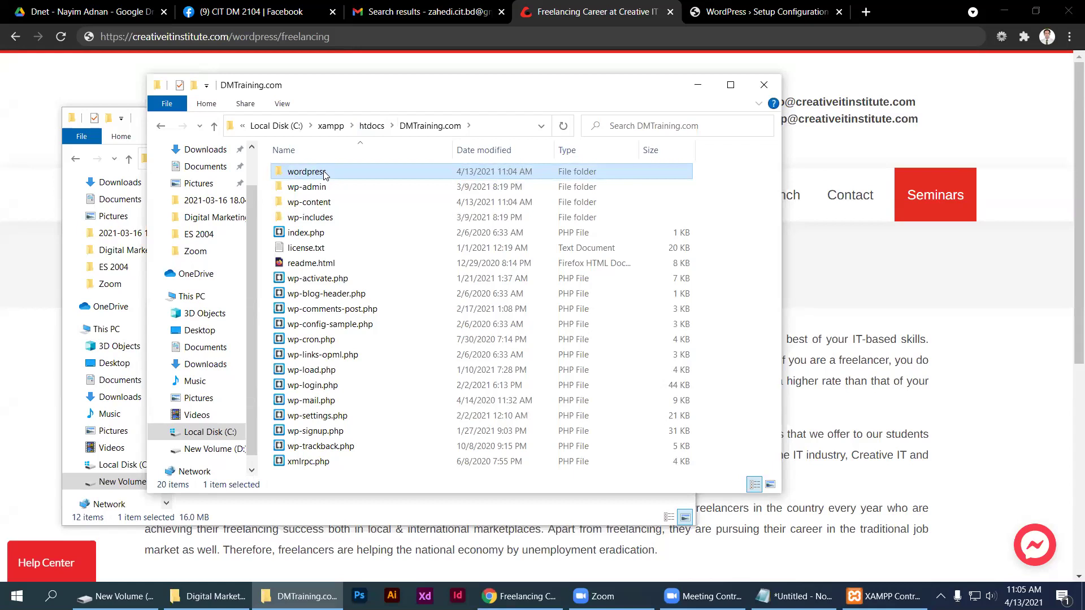
{"action": "key", "text": "Delete"}
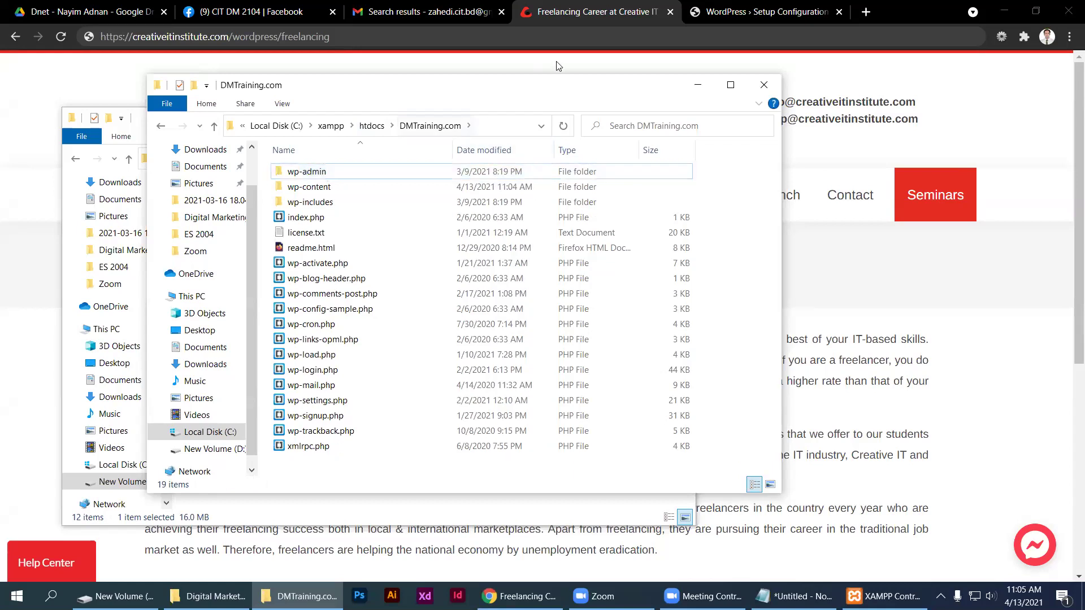
{"action": "left_click", "coordinate": [239, 37]}
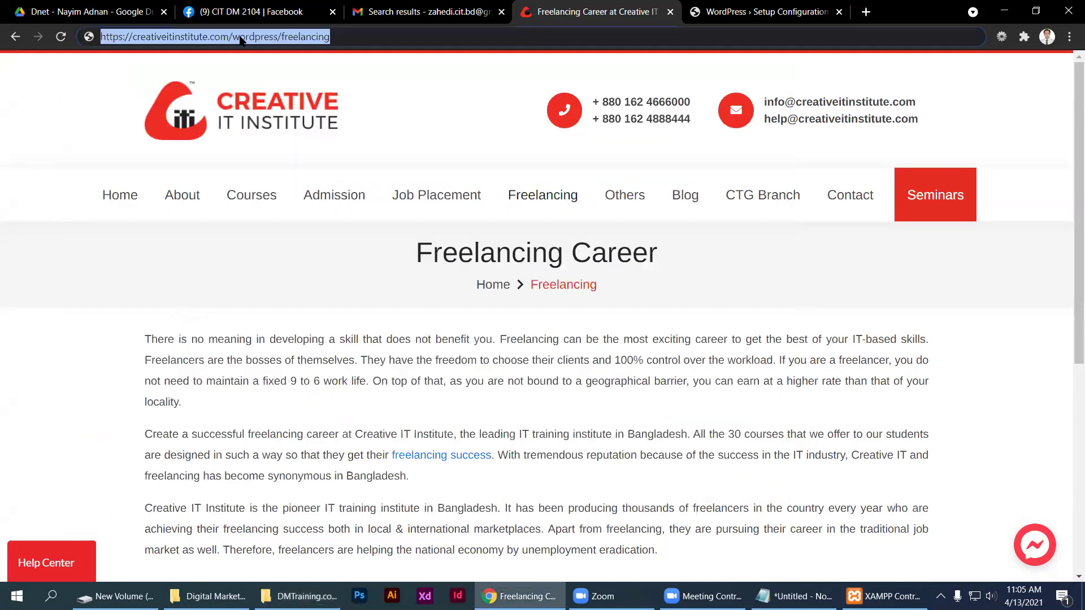
- Remove 'wordpress' from the freelancing page's web address
{"action": "left_click", "coordinate": [278, 37]}
{"action": "left_click_drag", "start_coordinate": [278, 37], "coordinate": [233, 39]}
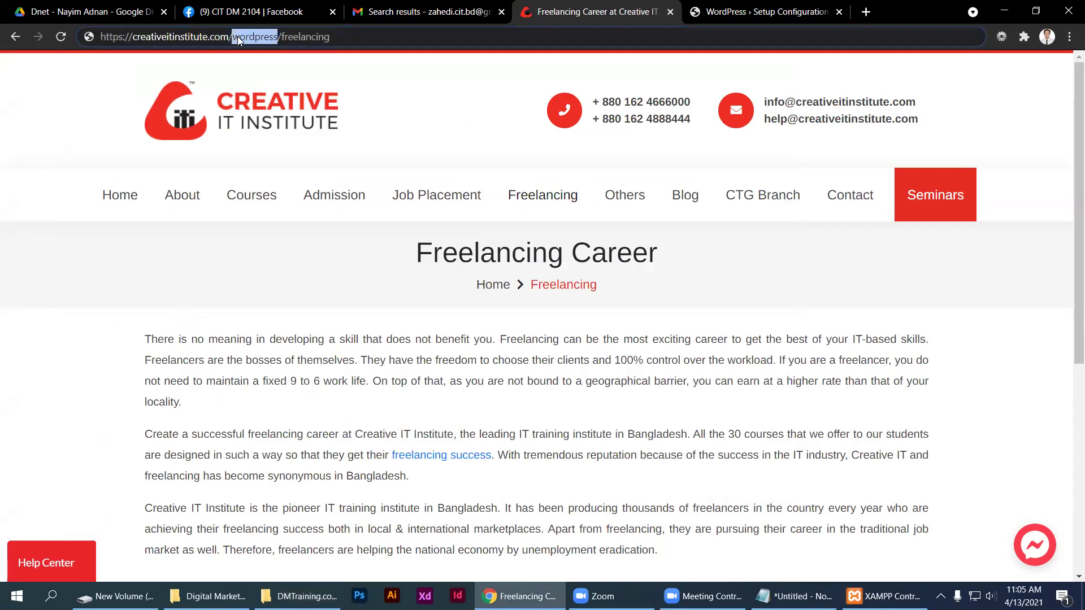
{"action": "key", "text": "BackSpace"}
- Load the localhost root listing and open the DMTraining.com site folder
{"action": "left_click", "coordinate": [760, 11]}
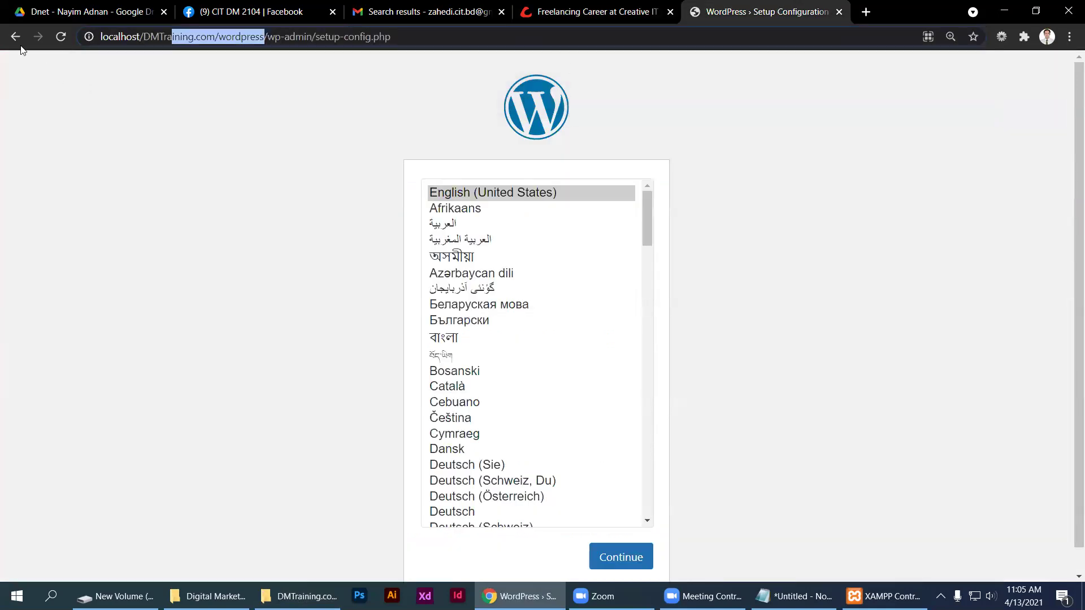
{"action": "left_click", "coordinate": [15, 37]}
{"action": "left_click", "coordinate": [237, 37]}
{"action": "type", "text": "localhos"}
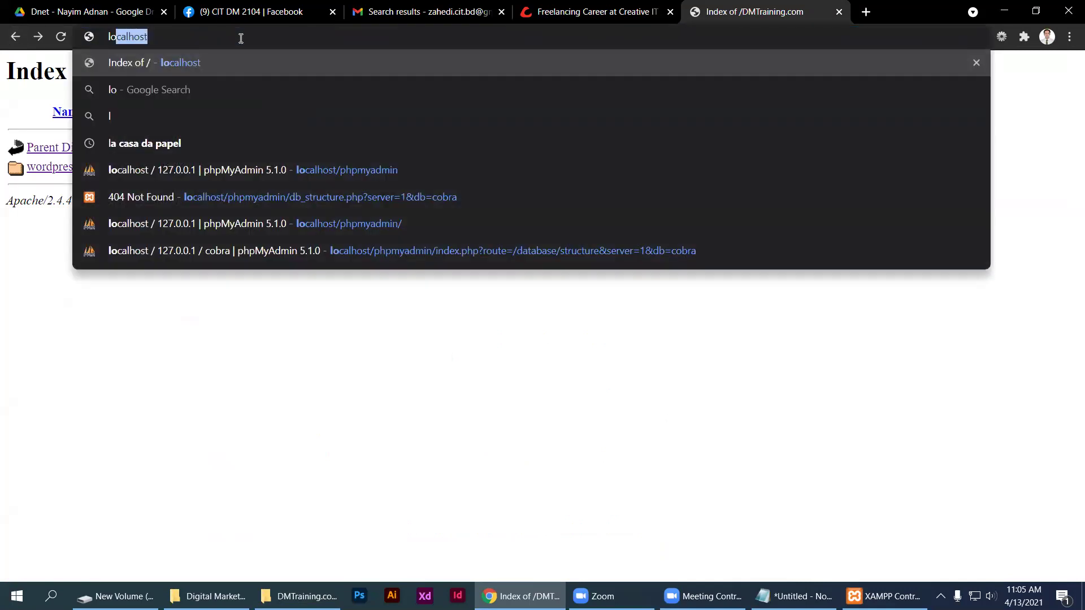
{"action": "type", "text": "t"}
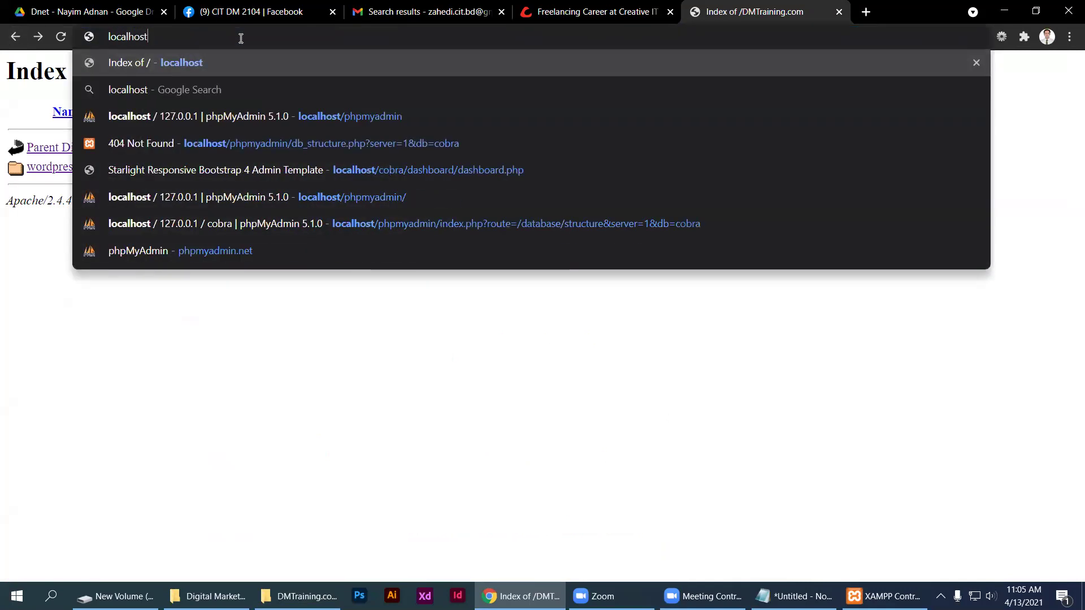
{"action": "key", "text": "Return"}
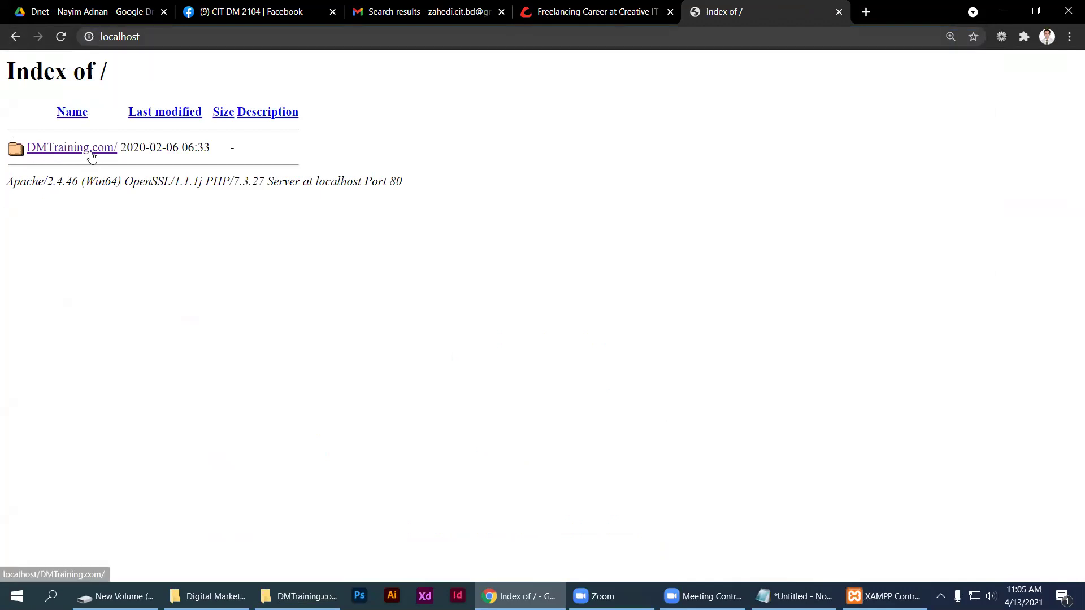
{"action": "left_click", "coordinate": [90, 152]}
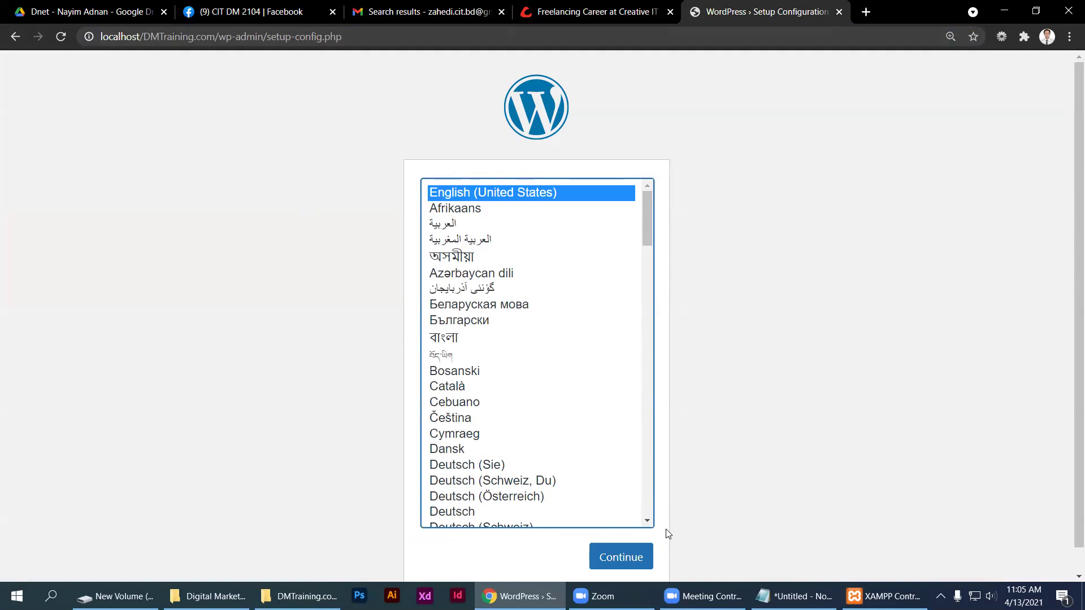
- Keep English (United States) as the setup language and continue to the welcome page
{"action": "left_click_drag", "start_coordinate": [1067, 315], "coordinate": [1068, 346]}
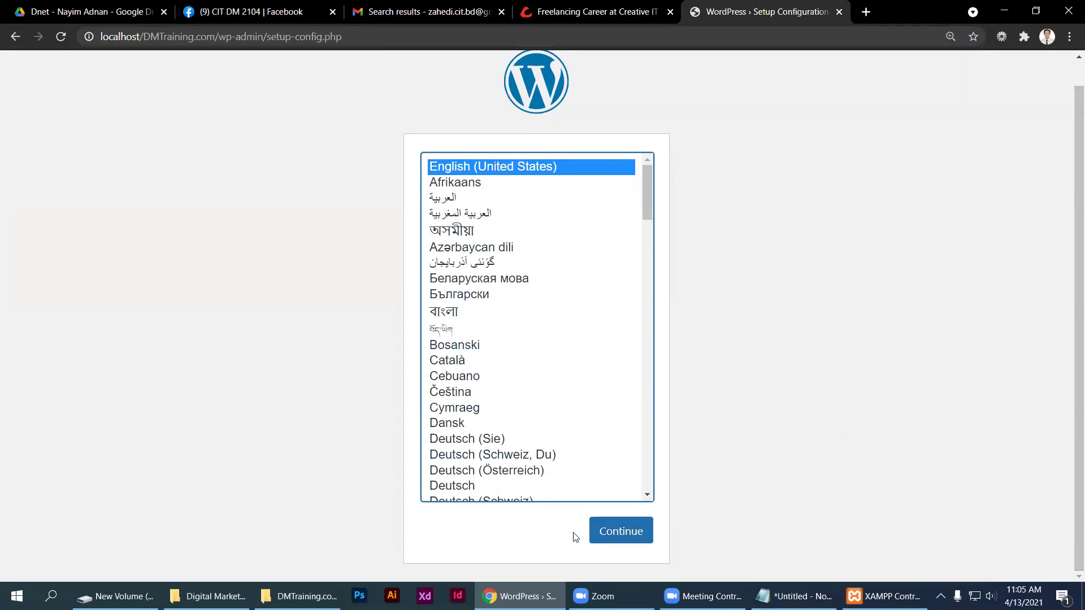
{"action": "left_click", "coordinate": [618, 532]}
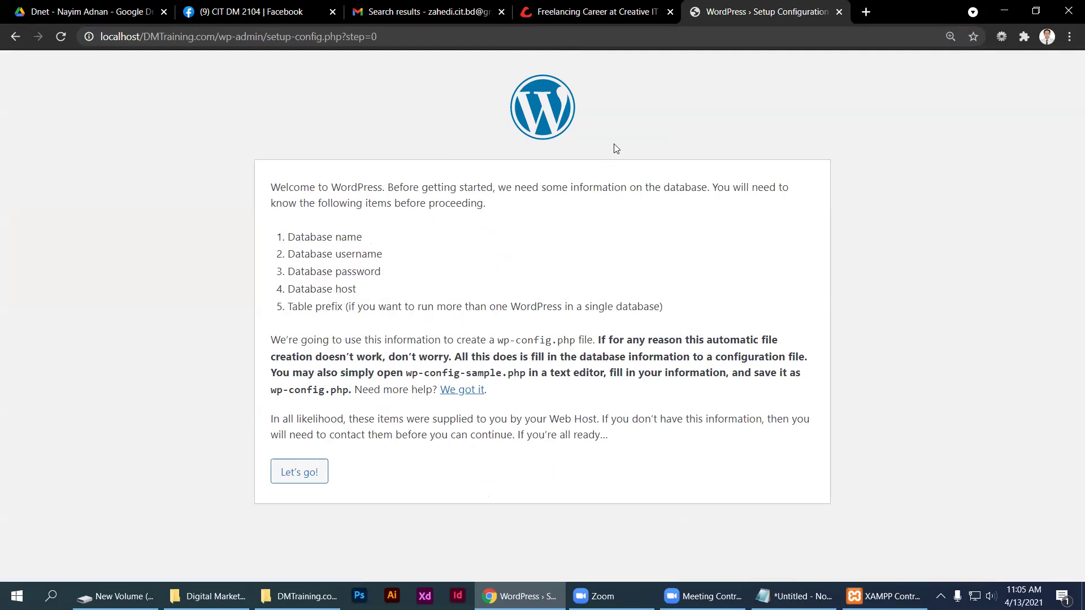
{"action": "left_click", "coordinate": [616, 8]}
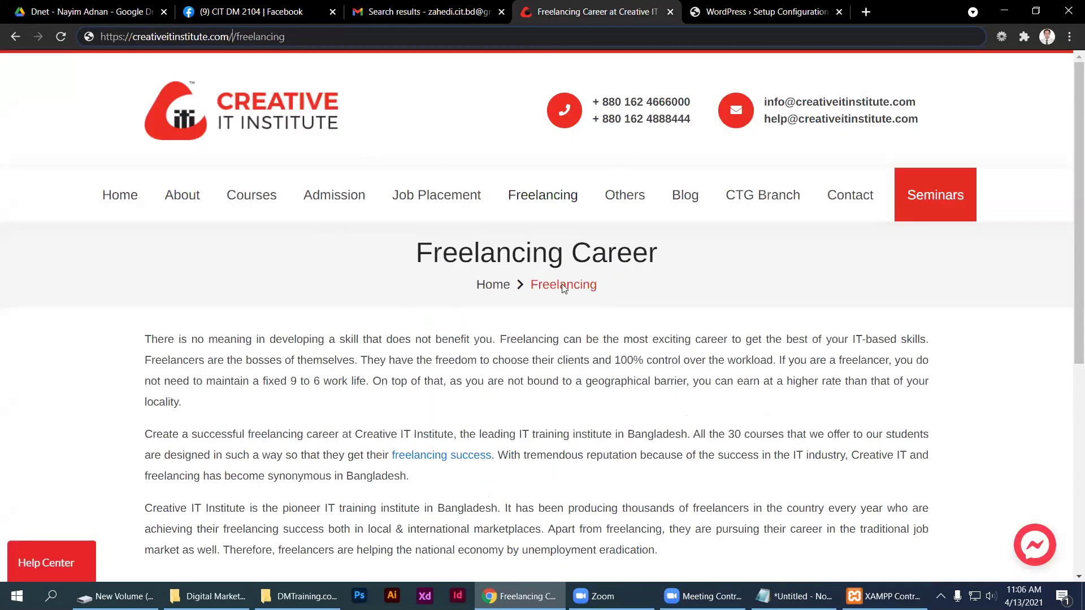
{"action": "left_click", "coordinate": [817, 13]}
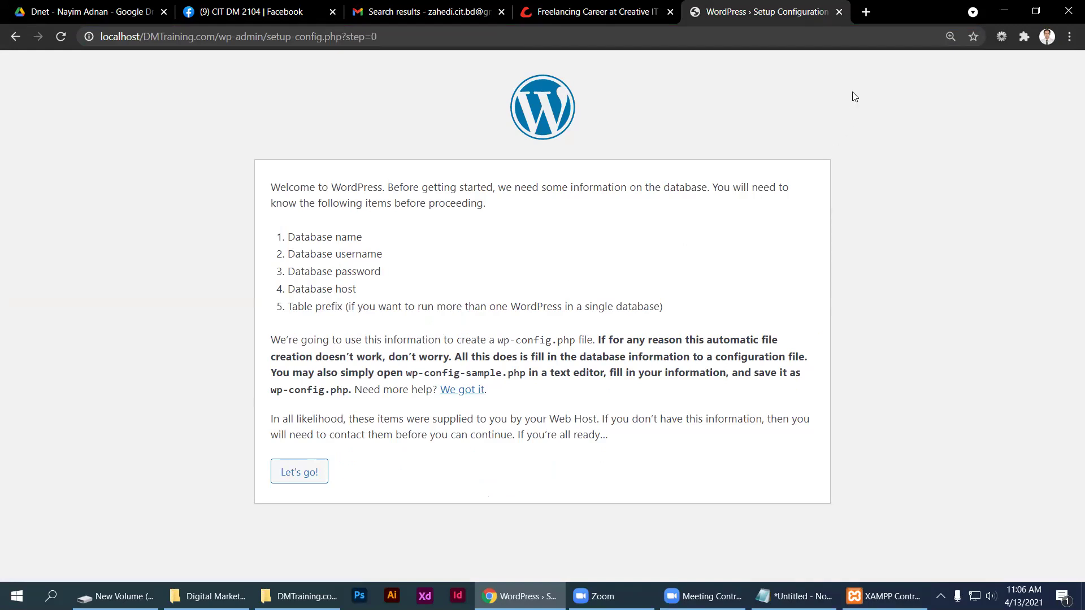
{"action": "left_click", "coordinate": [867, 11]}
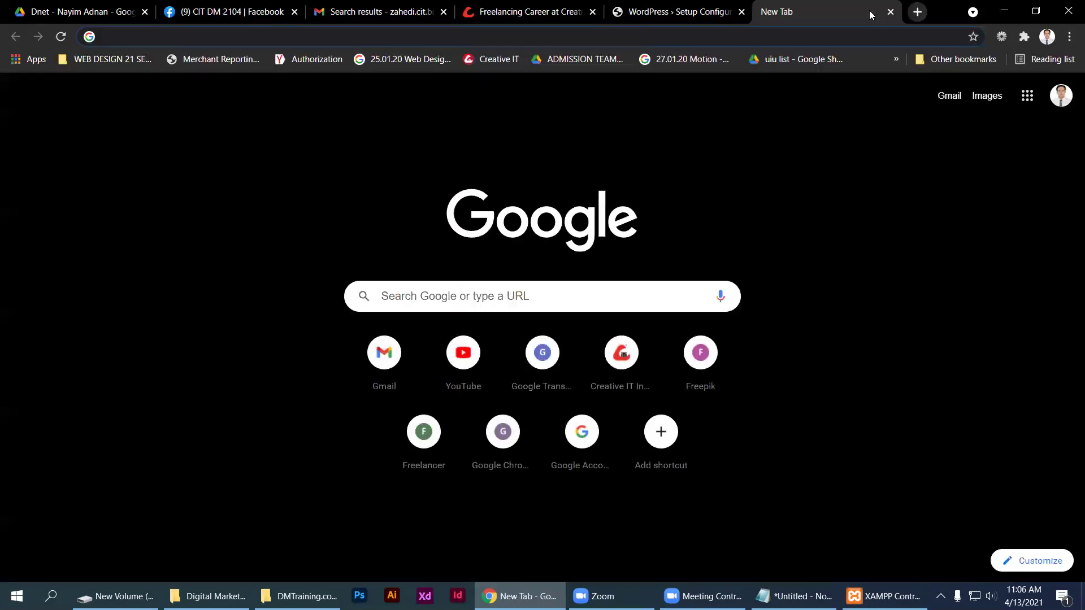
- Load localhost/phpmyadmin and launch MySQL Admin from the XAMPP Control Panel
{"action": "type", "text": "localhost"}
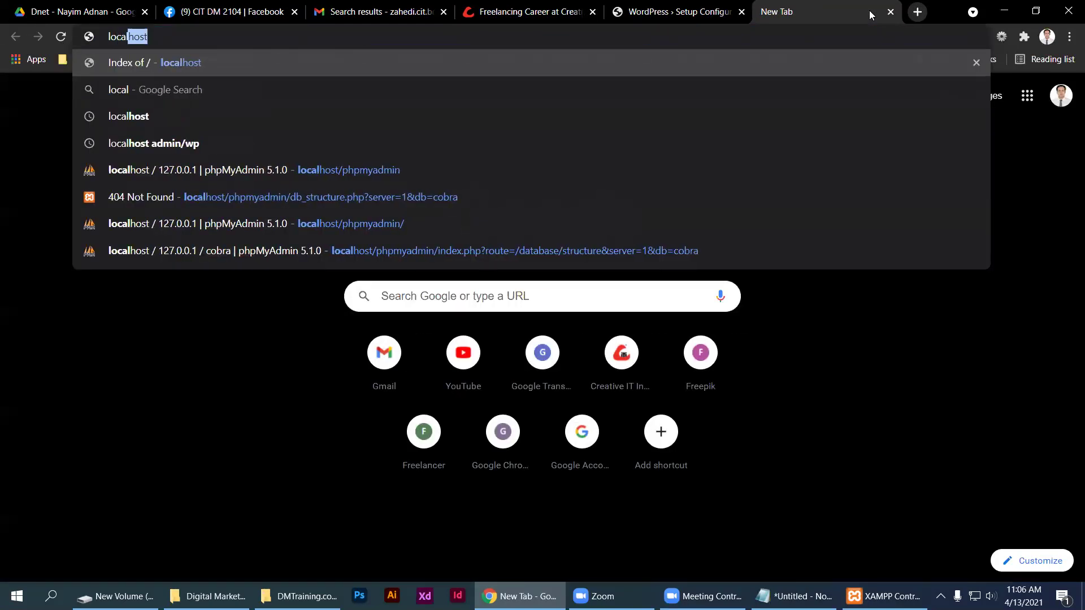
{"action": "type", "text": "/ph"}
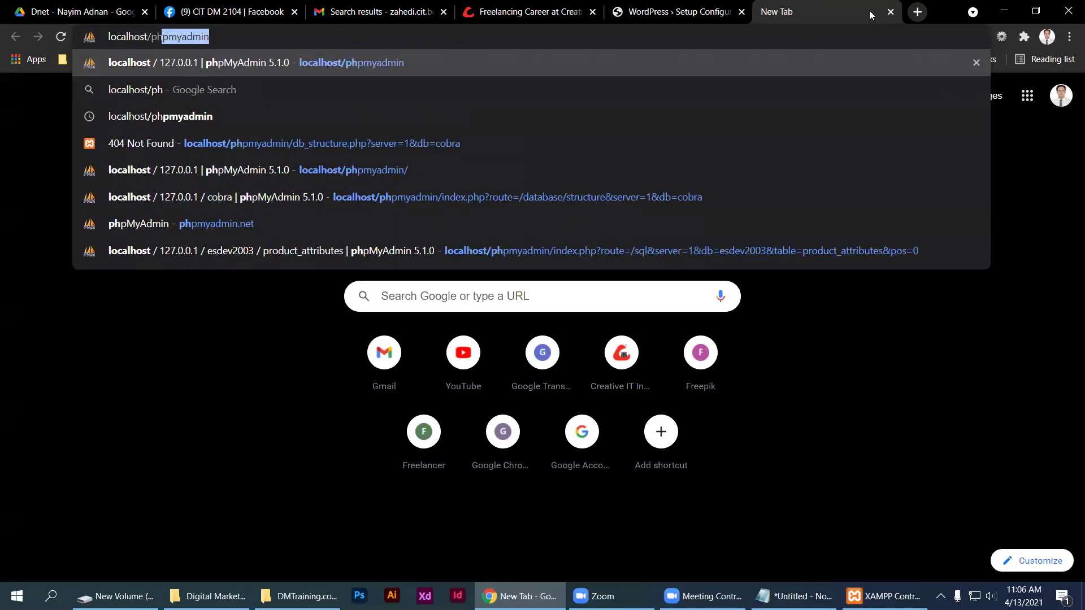
{"action": "type", "text": "pmyadmin"}
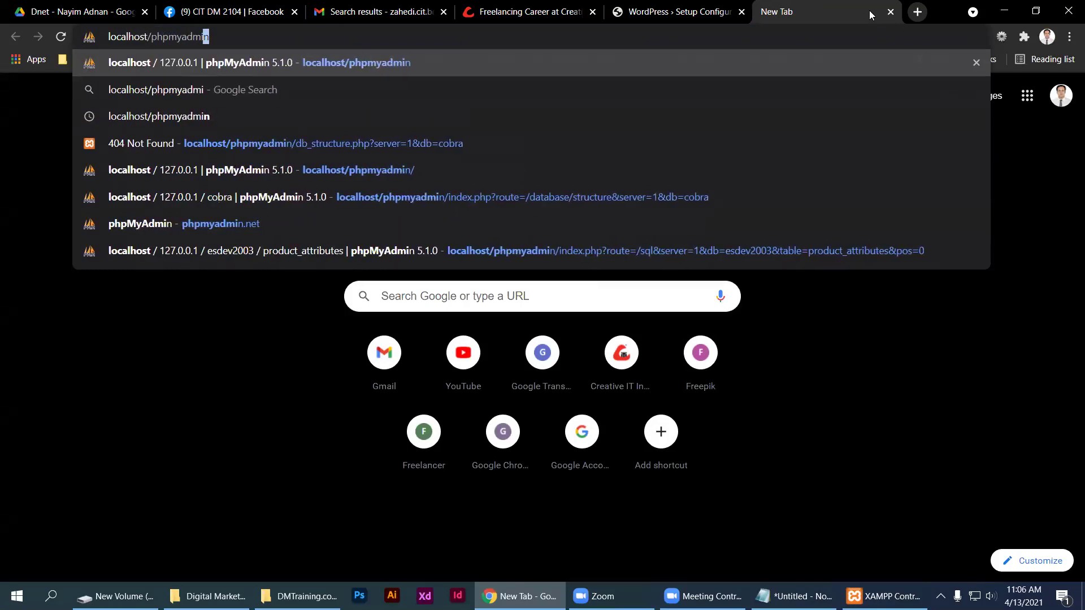
{"action": "key", "text": "Return"}
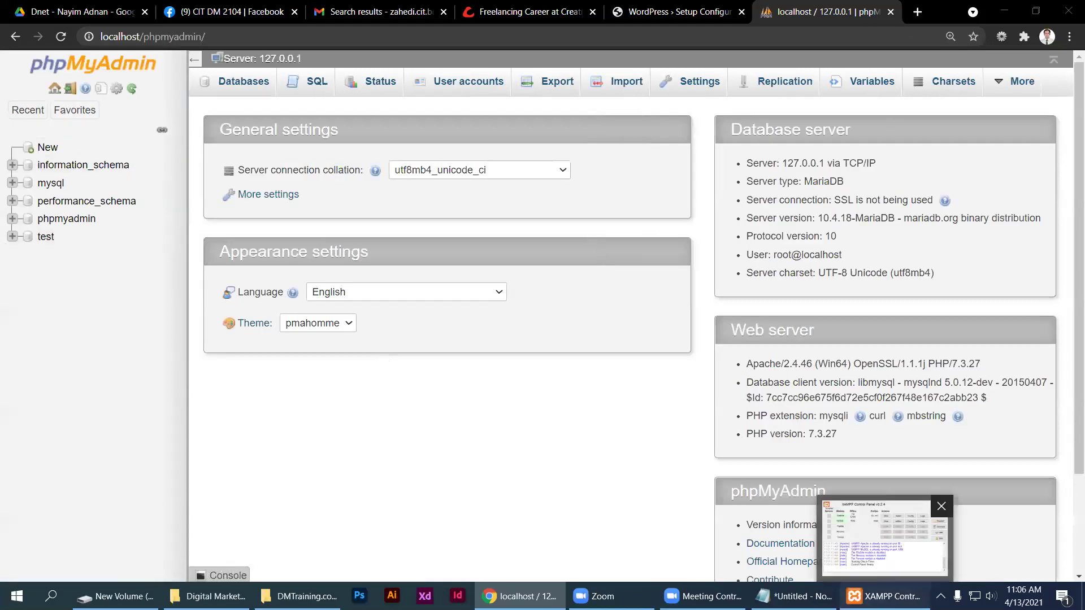
{"action": "left_click", "coordinate": [894, 591]}
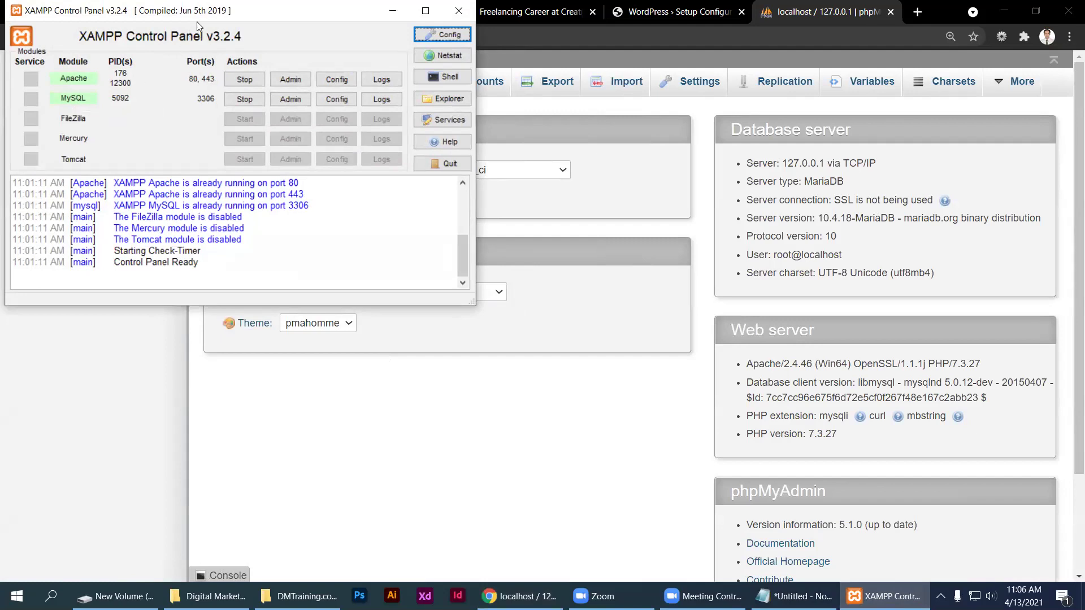
{"action": "left_click_drag", "start_coordinate": [237, 17], "coordinate": [287, 61]}
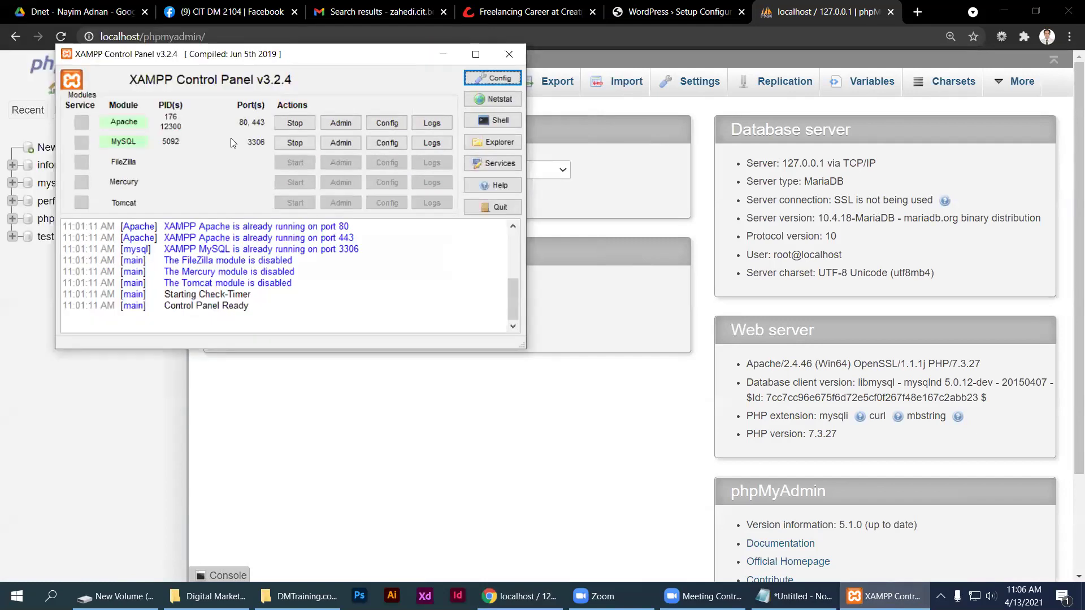
{"action": "left_click", "coordinate": [341, 144]}
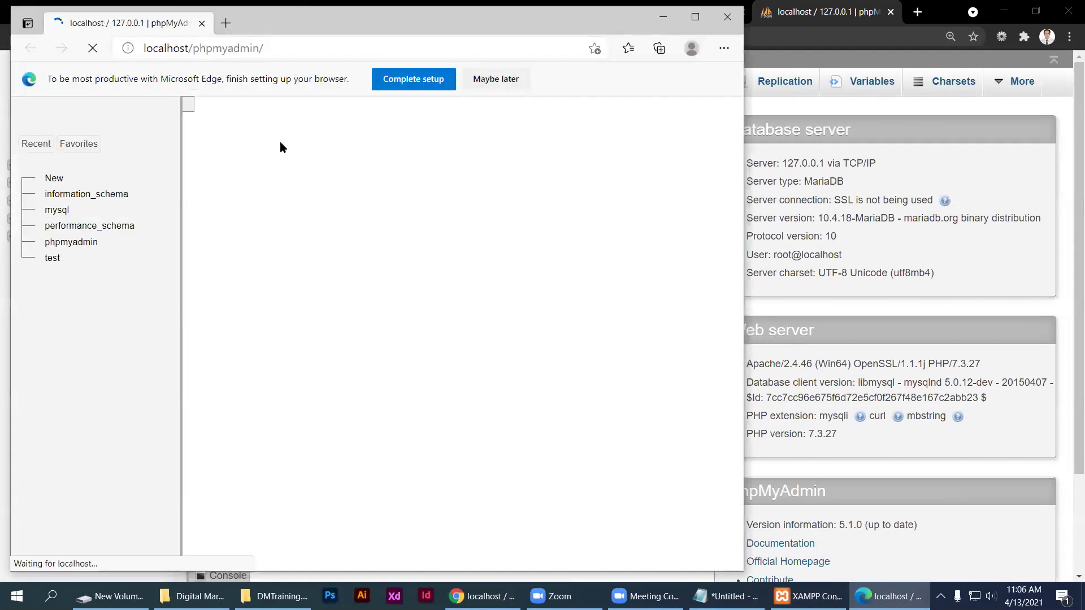
- Close the extra Edge phpMyAdmin window and hide the XAMPP Control Panel
{"action": "scroll", "coordinate": [421, 273], "scroll_direction": "down", "scroll_amount": 4}
{"action": "left_click", "coordinate": [735, 20]}
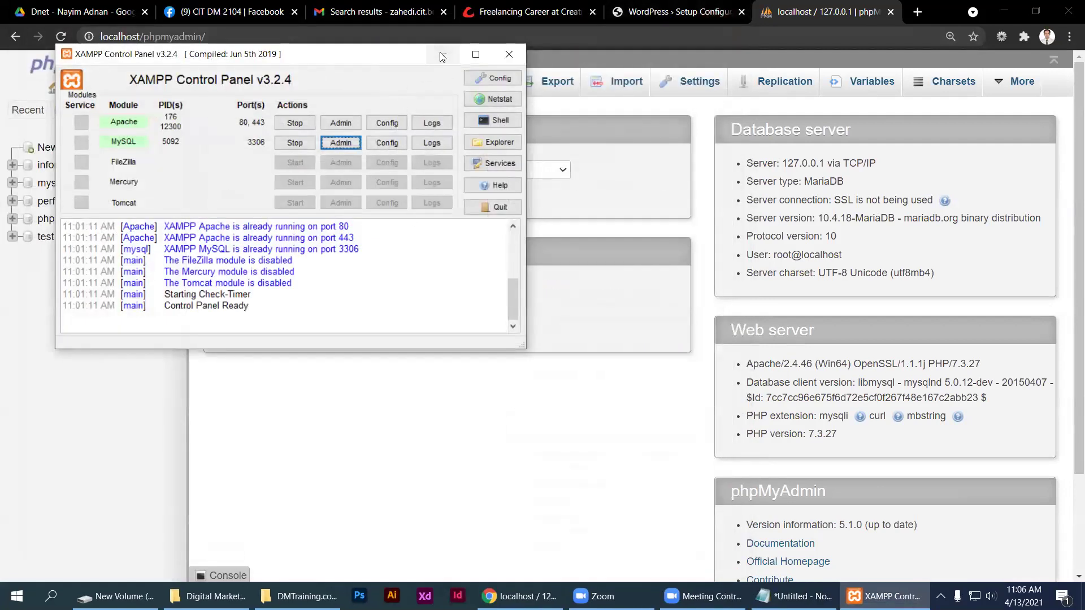
{"action": "left_click", "coordinate": [443, 57]}
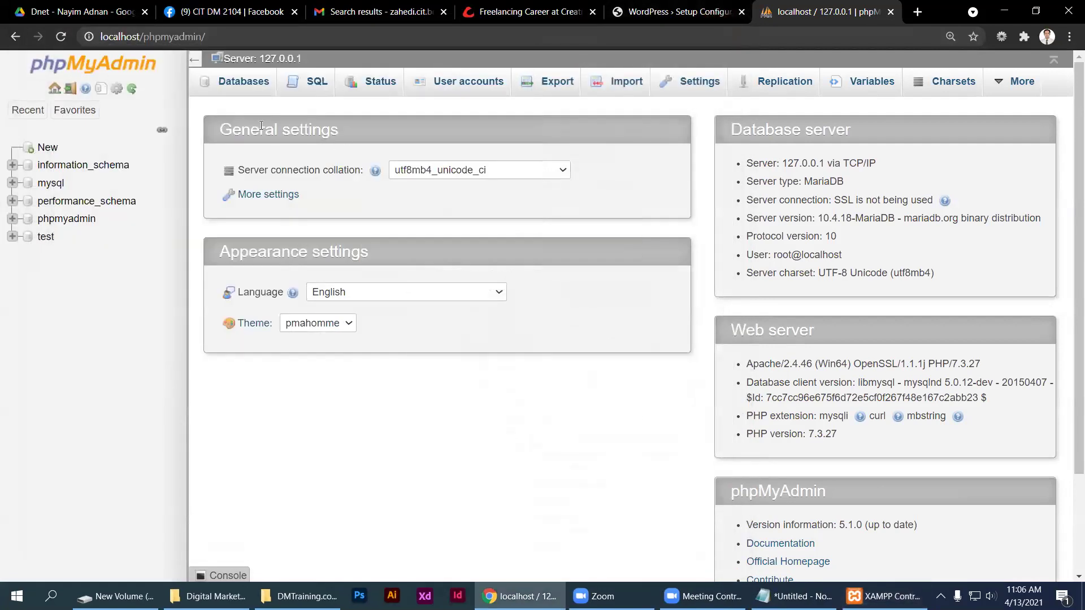
- Copy the DMTraining.com folder name from File Explorer through Rename
{"action": "left_click", "coordinate": [238, 83]}
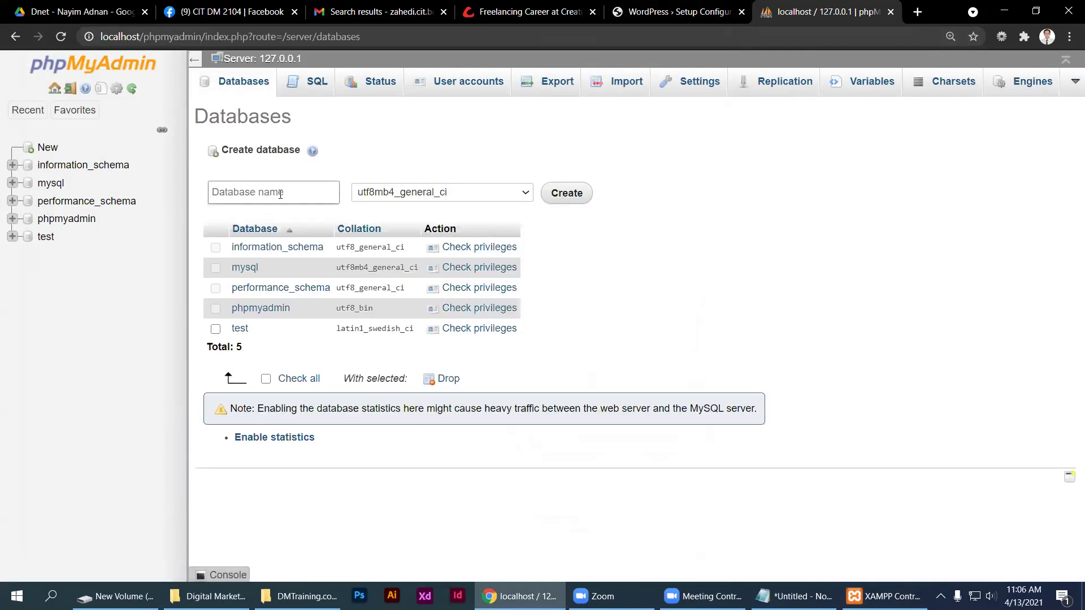
{"action": "left_click", "coordinate": [300, 596]}
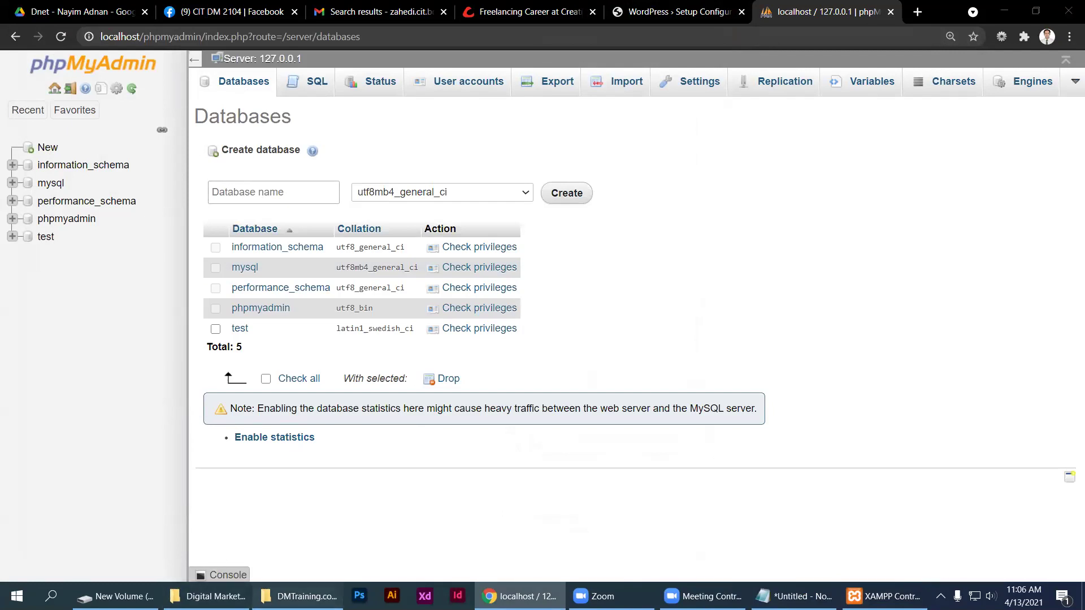
{"action": "left_click", "coordinate": [386, 125]}
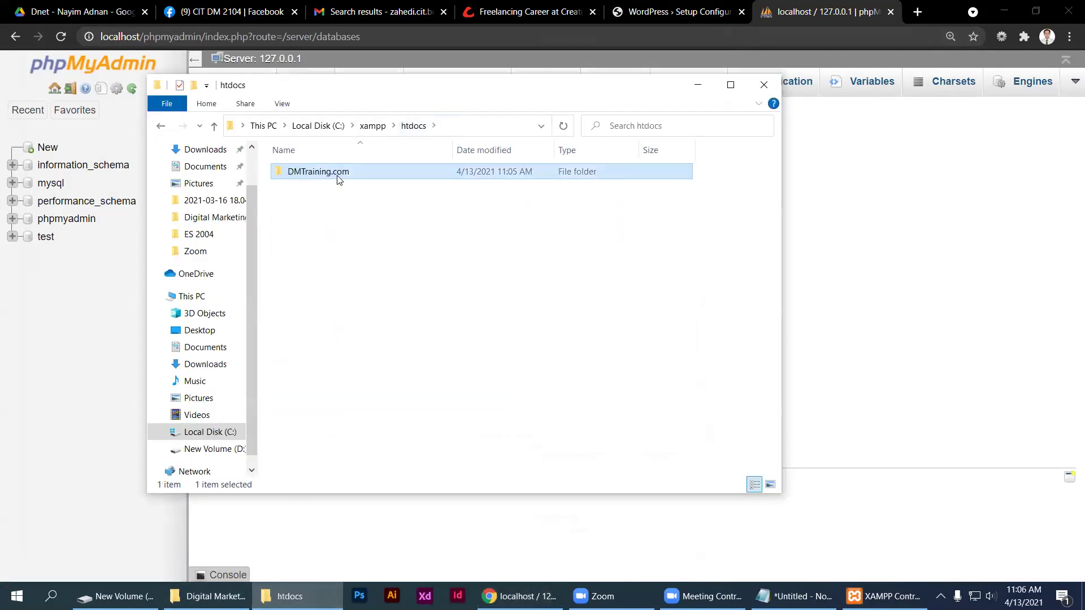
{"action": "right_click", "coordinate": [338, 178]}
{"action": "left_click", "coordinate": [358, 526]}
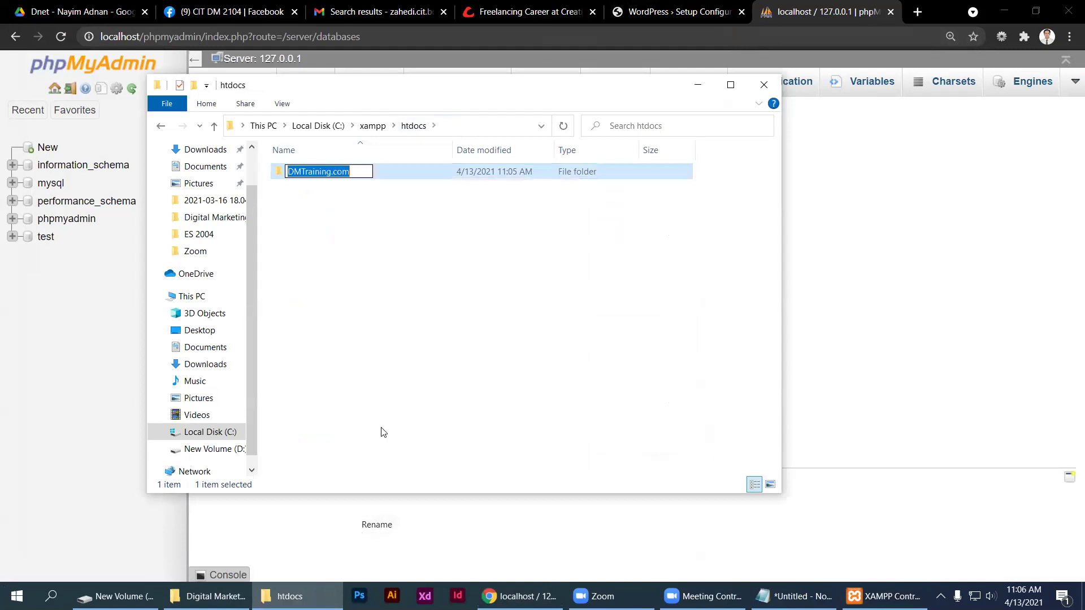
{"action": "right_click", "coordinate": [335, 169]}
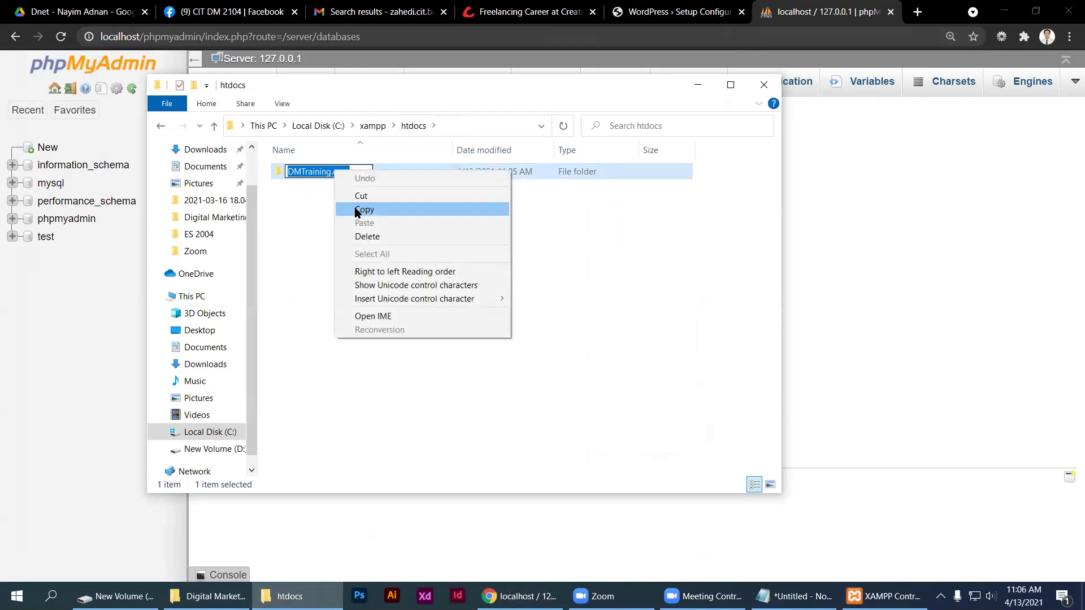
{"action": "left_click", "coordinate": [367, 214]}
- Paste it as the new database name, create dmtraining.com, and close the tab
{"action": "key", "text": "alt+Tab"}
{"action": "left_click", "coordinate": [237, 193]}
{"action": "key", "text": "ctrl+v"}
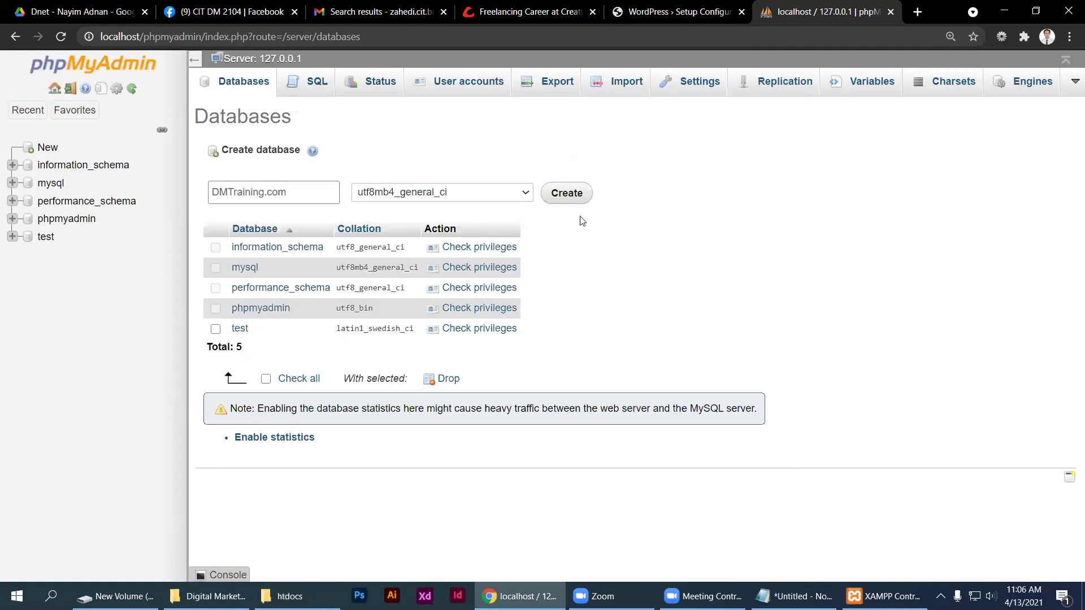
{"action": "left_click", "coordinate": [567, 195]}
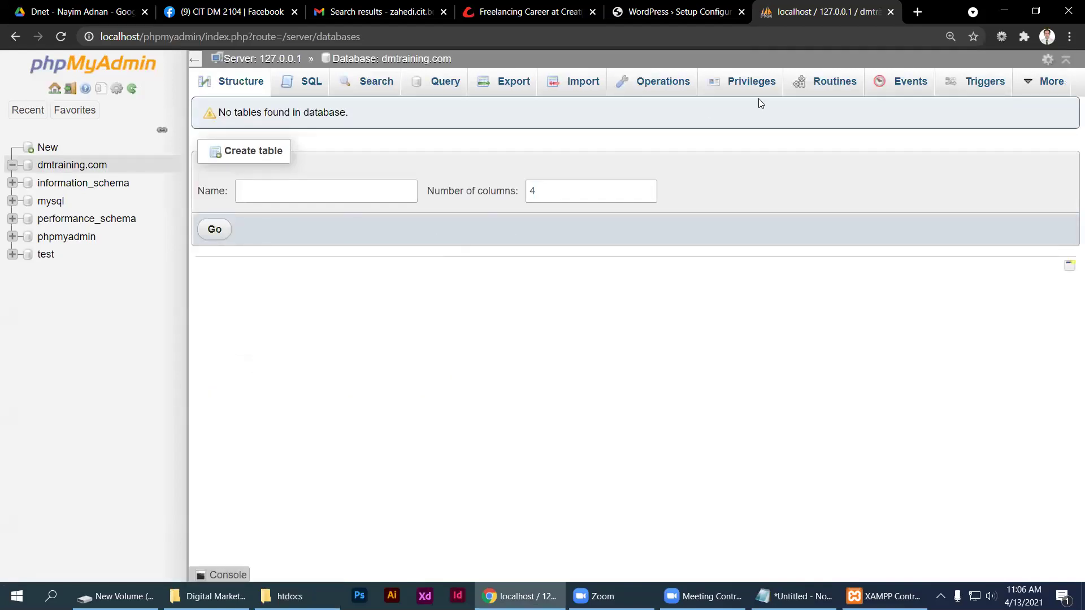
{"action": "left_click", "coordinate": [890, 12]}
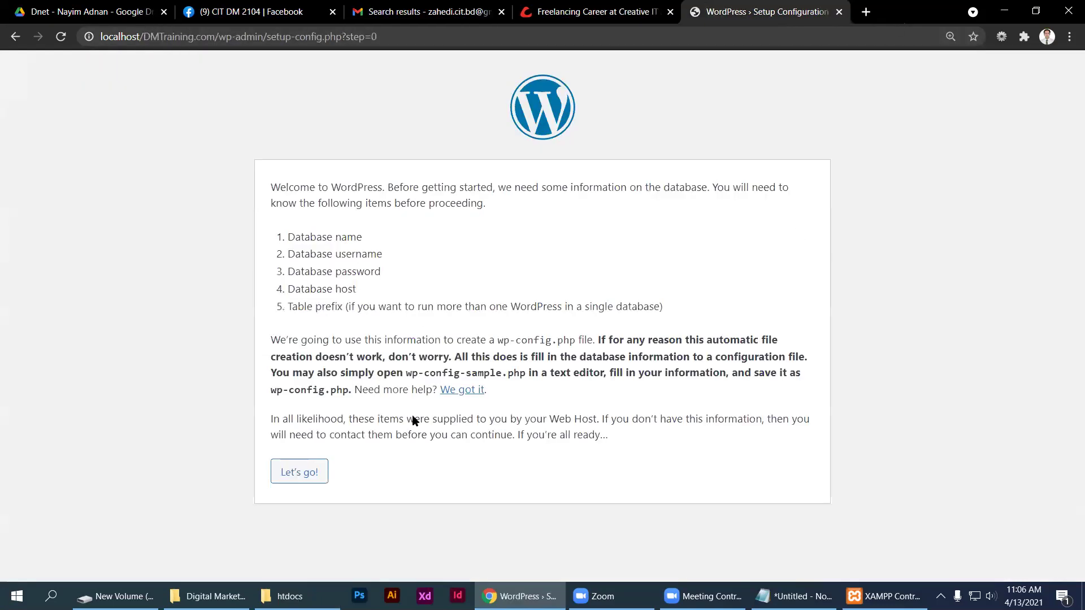
- Enter database name DMTraining.com, username root and an empty password, then submit
{"action": "left_click", "coordinate": [298, 472]}
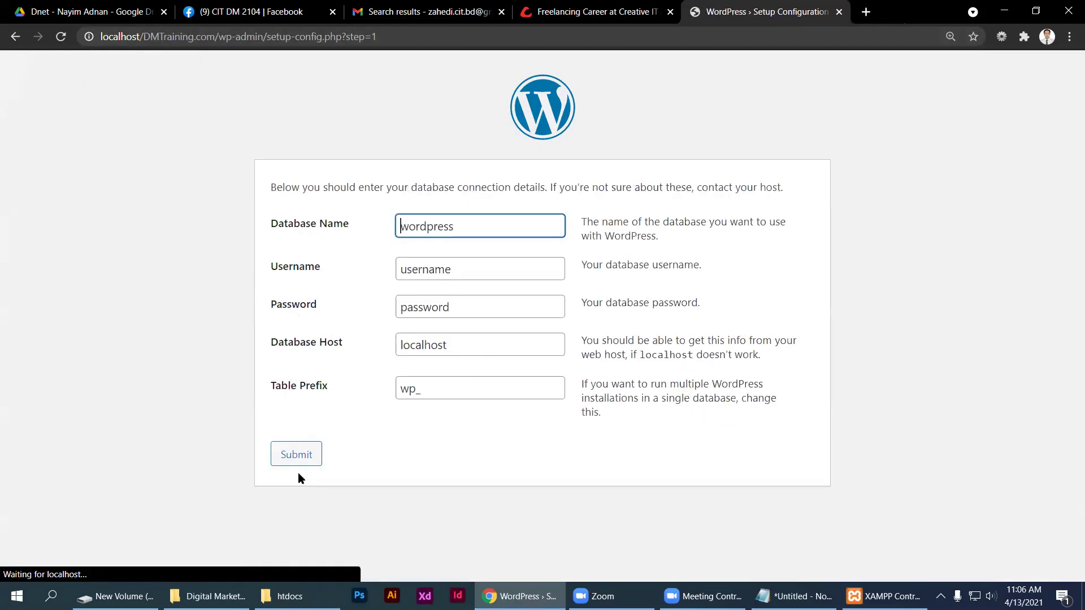
{"action": "left_click_drag", "start_coordinate": [474, 226], "coordinate": [324, 232]}
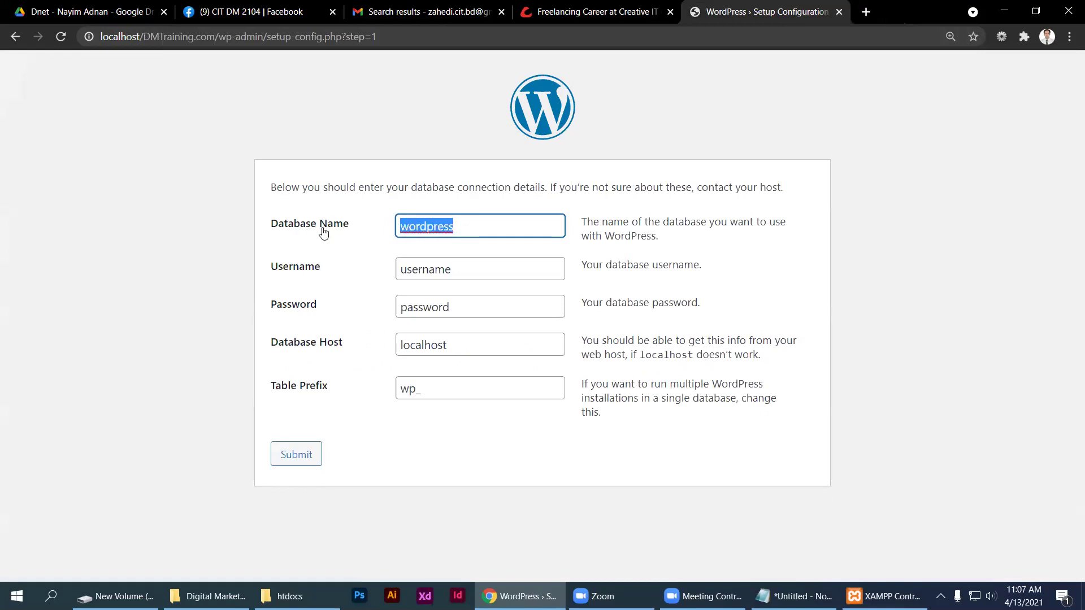
{"action": "key", "text": "ctrl+v"}
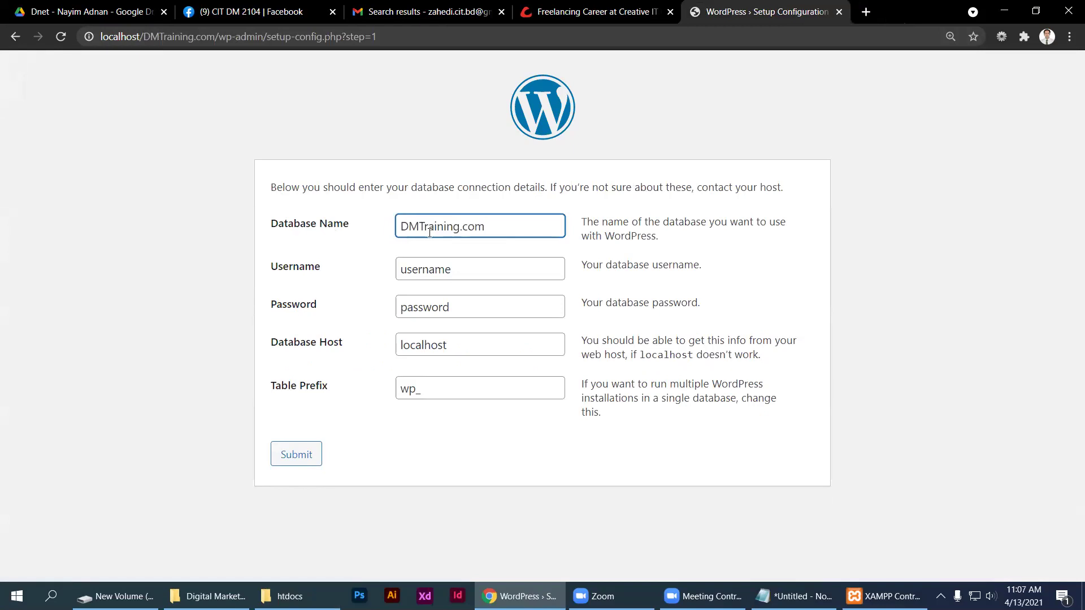
{"action": "double_click", "coordinate": [464, 265]}
{"action": "type", "text": "root"}
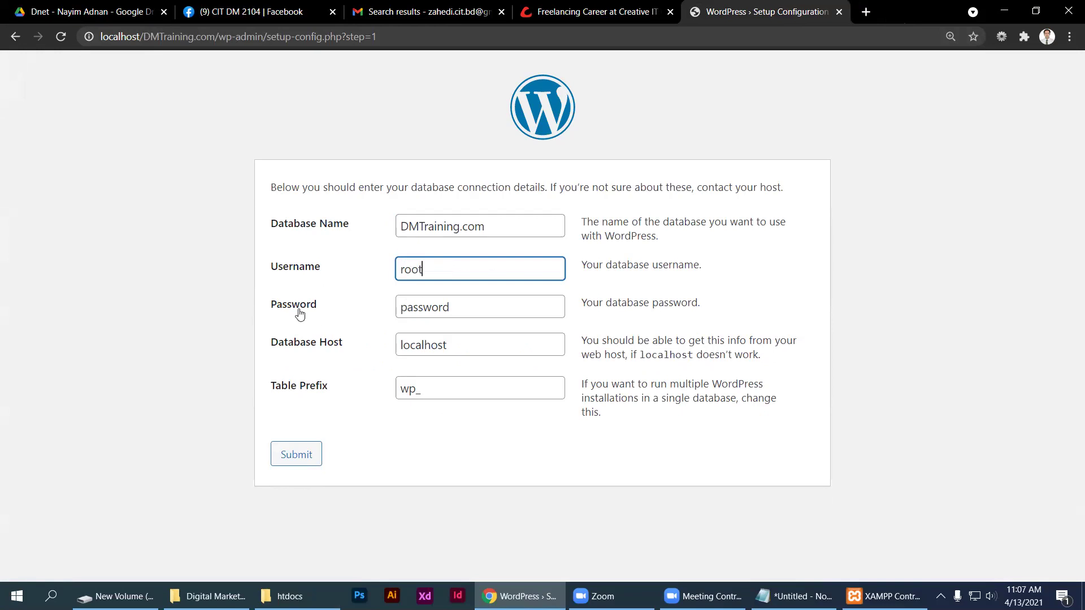
{"action": "key", "text": "Tab"}
{"action": "key", "text": "BackSpace"}
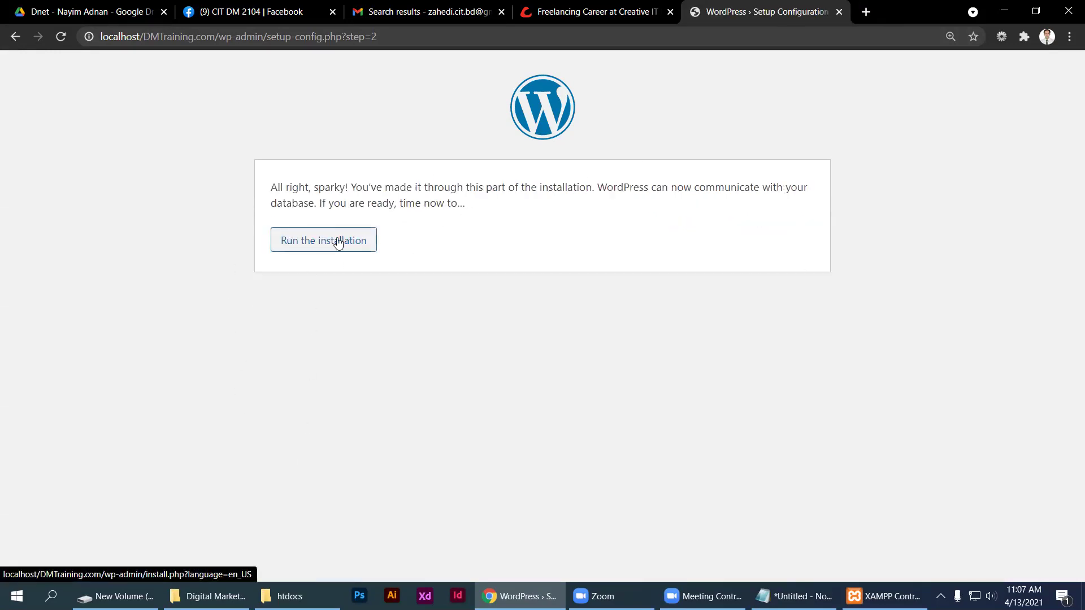
{"action": "left_click", "coordinate": [320, 244]}
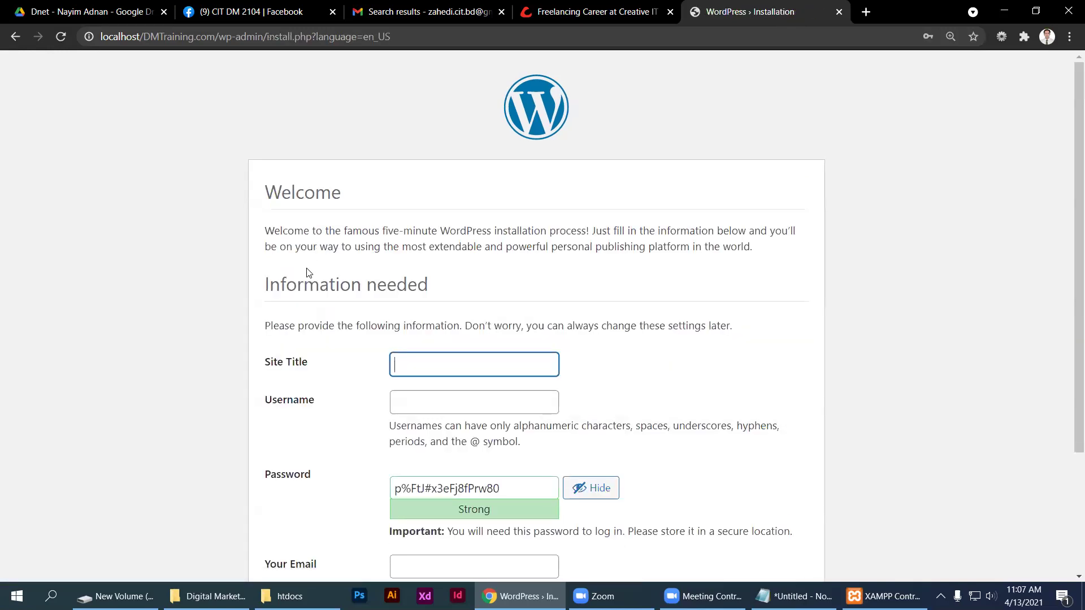
- Install the 'DM Forest' site with an admin username, confirmed weak password and admin email
{"action": "scroll", "coordinate": [309, 270], "scroll_direction": "down", "scroll_amount": 3}
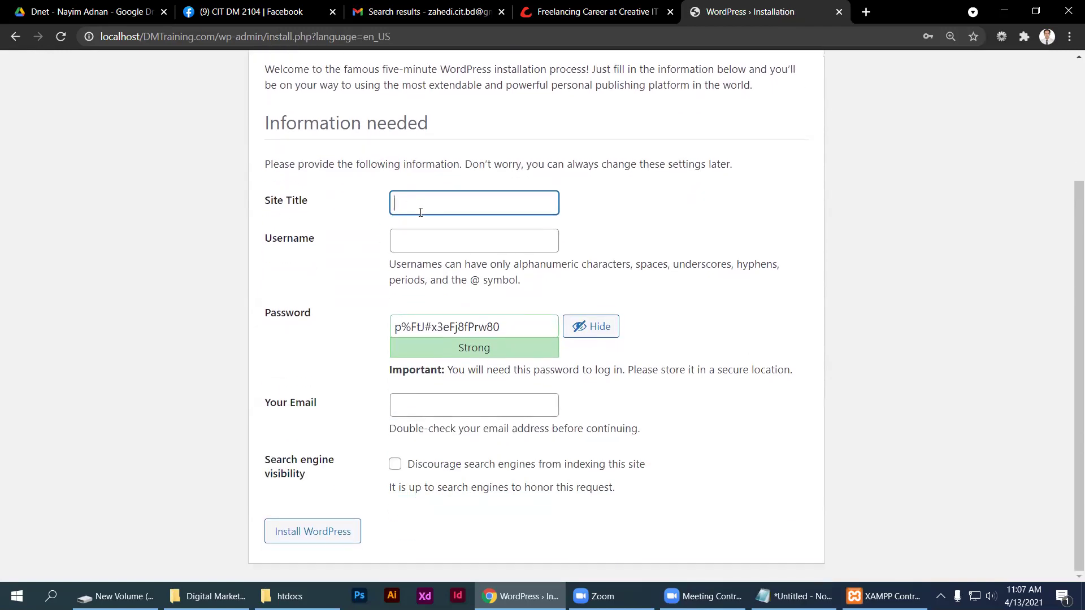
{"action": "type", "text": "DM Forest"}
{"action": "left_click", "coordinate": [425, 239]}
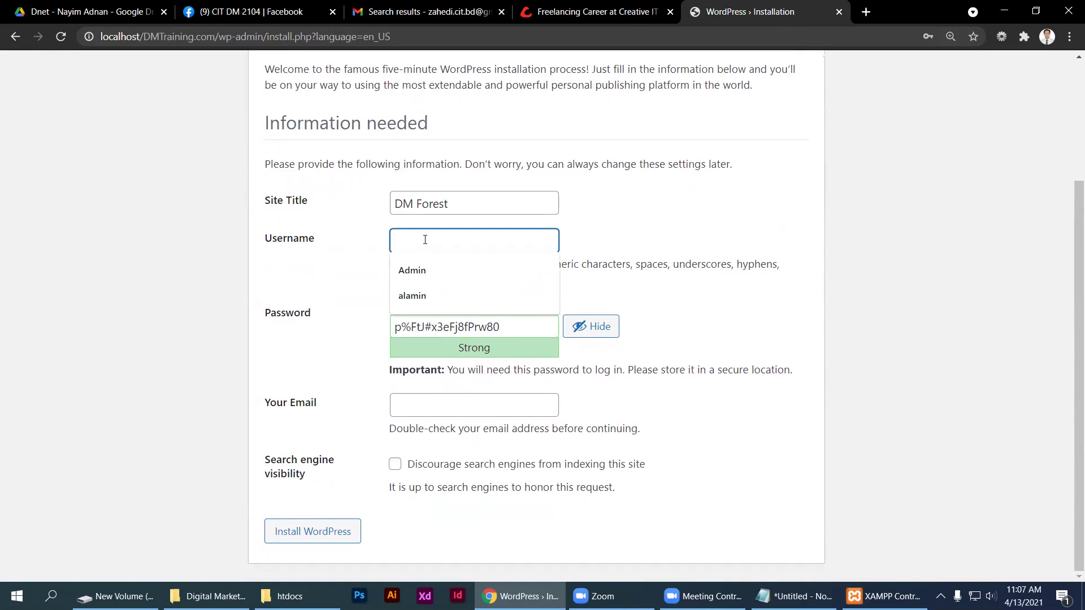
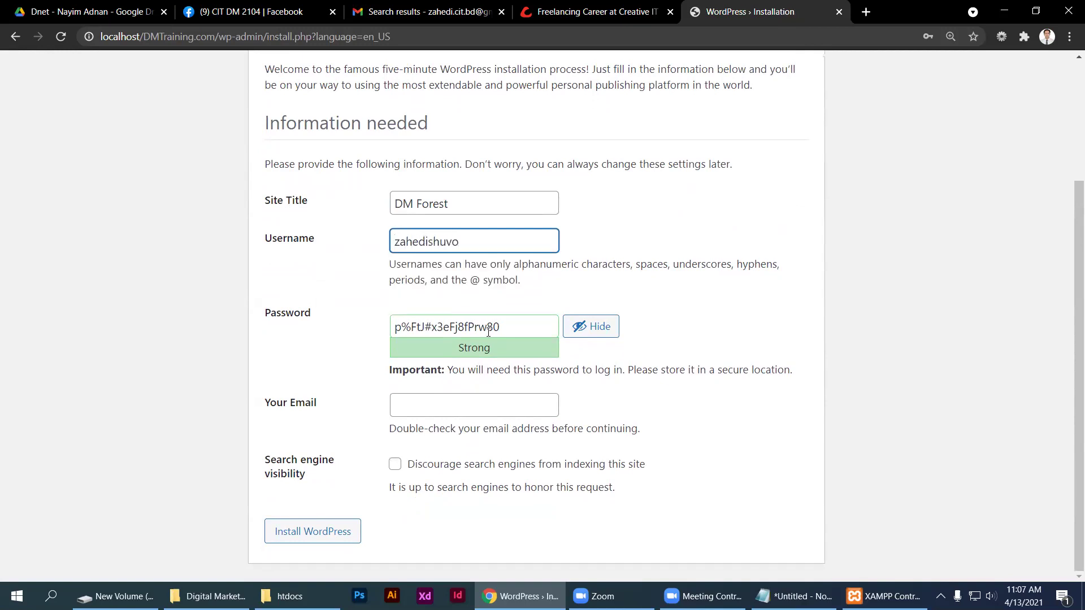
{"action": "key", "text": "Tab"}
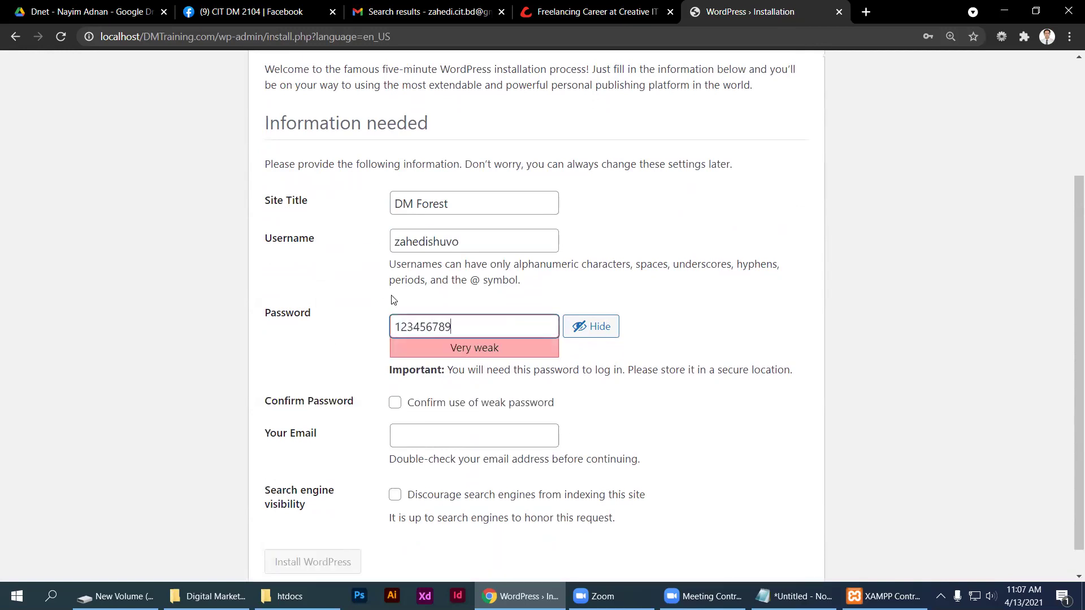
{"action": "left_click", "coordinate": [395, 402]}
{"action": "left_click", "coordinate": [416, 436]}
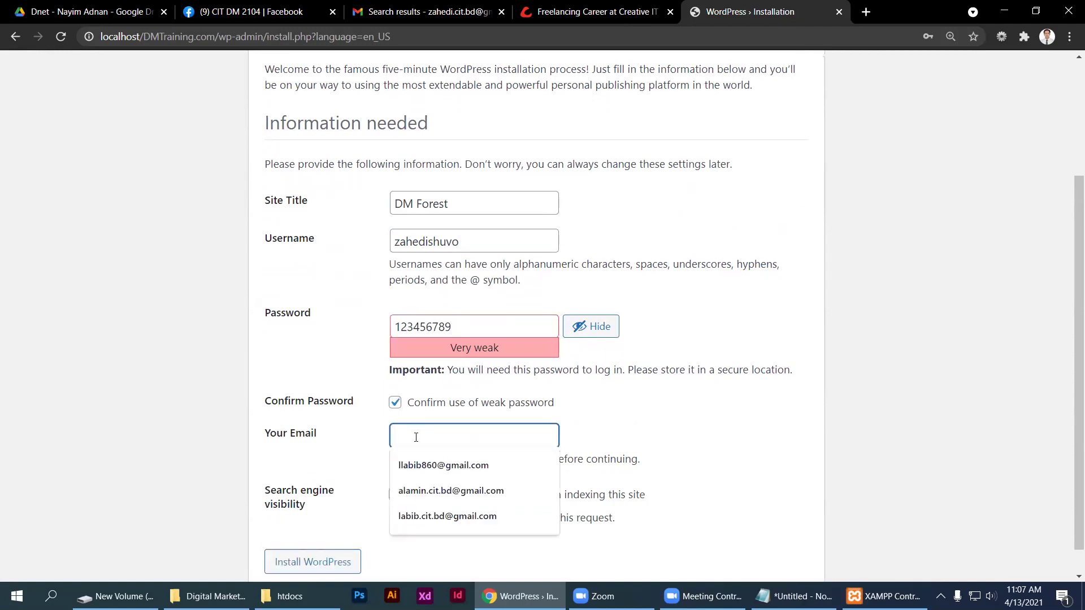
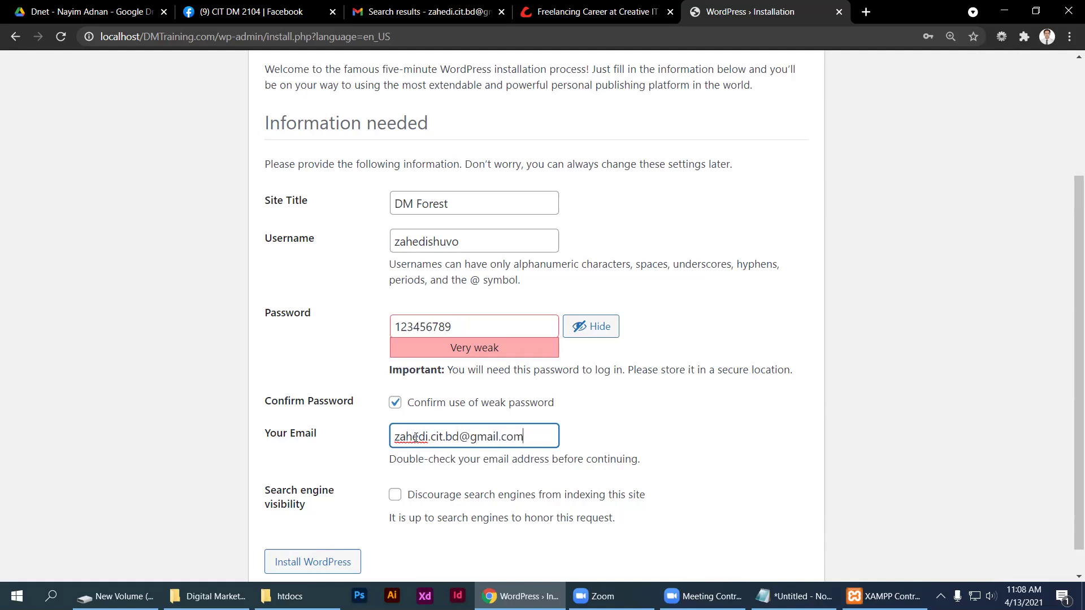
{"action": "scroll", "coordinate": [342, 496], "scroll_direction": "down", "scroll_amount": 1}
{"action": "left_click", "coordinate": [326, 534]}
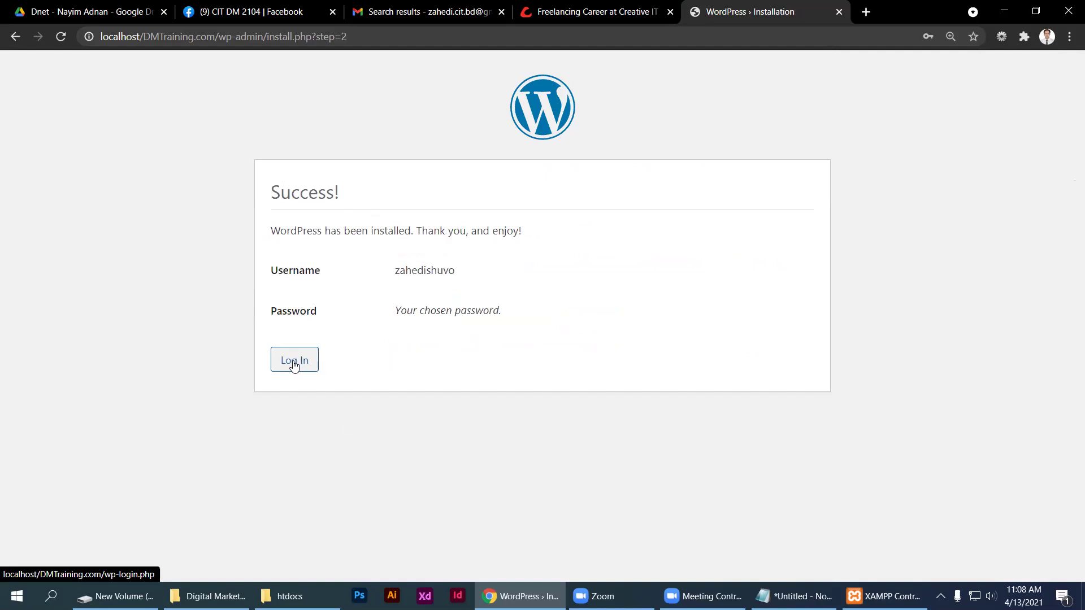
- Copy the site address and open the DM Forest front page in a new tab
{"action": "left_click_drag", "start_coordinate": [216, 36], "coordinate": [51, 54]}
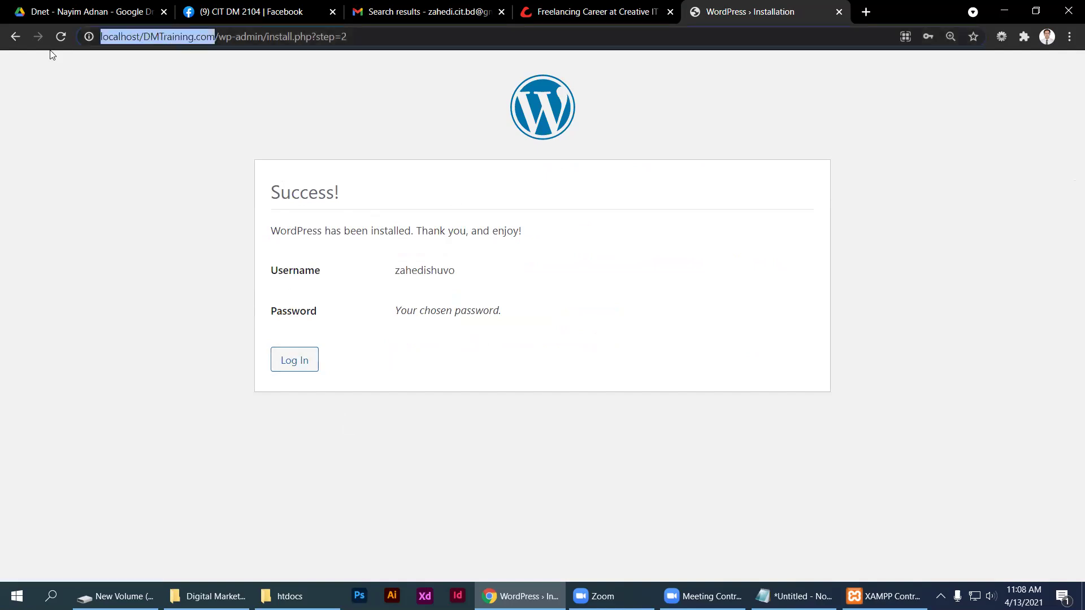
{"action": "left_click", "coordinate": [866, 11]}
{"action": "right_click", "coordinate": [794, 33]}
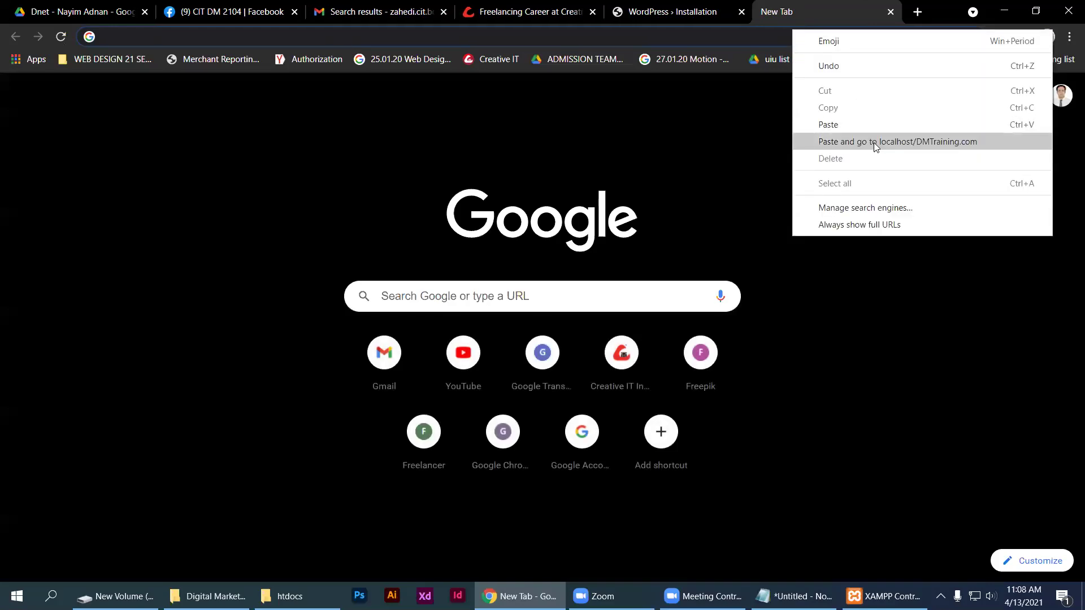
{"action": "left_click", "coordinate": [873, 142]}
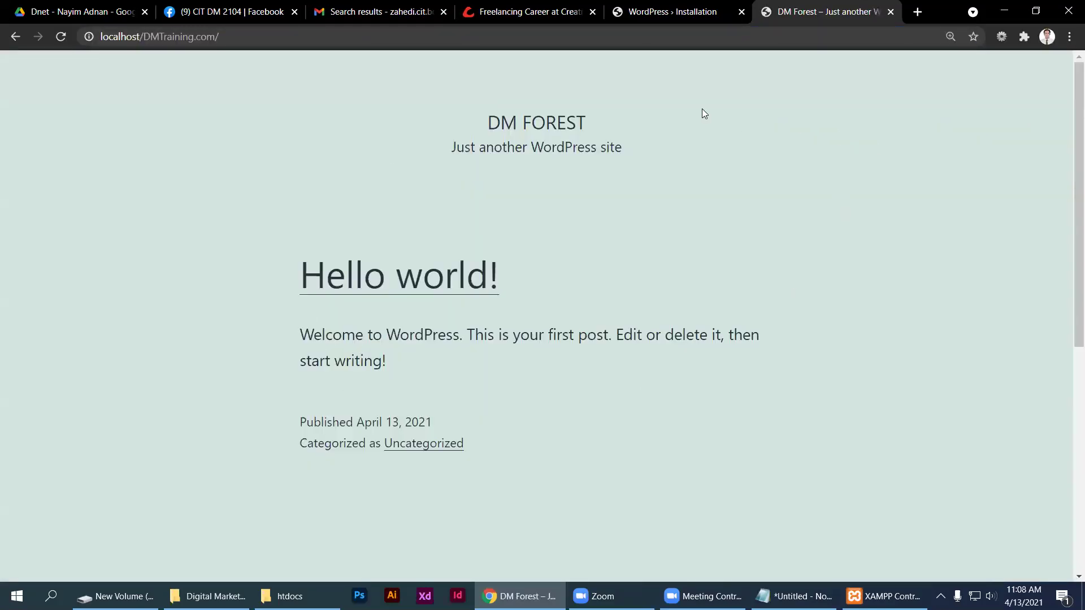
- Go to the site's login page and enter the admin username
{"action": "left_click", "coordinate": [672, 12]}
{"action": "left_click", "coordinate": [294, 360]}
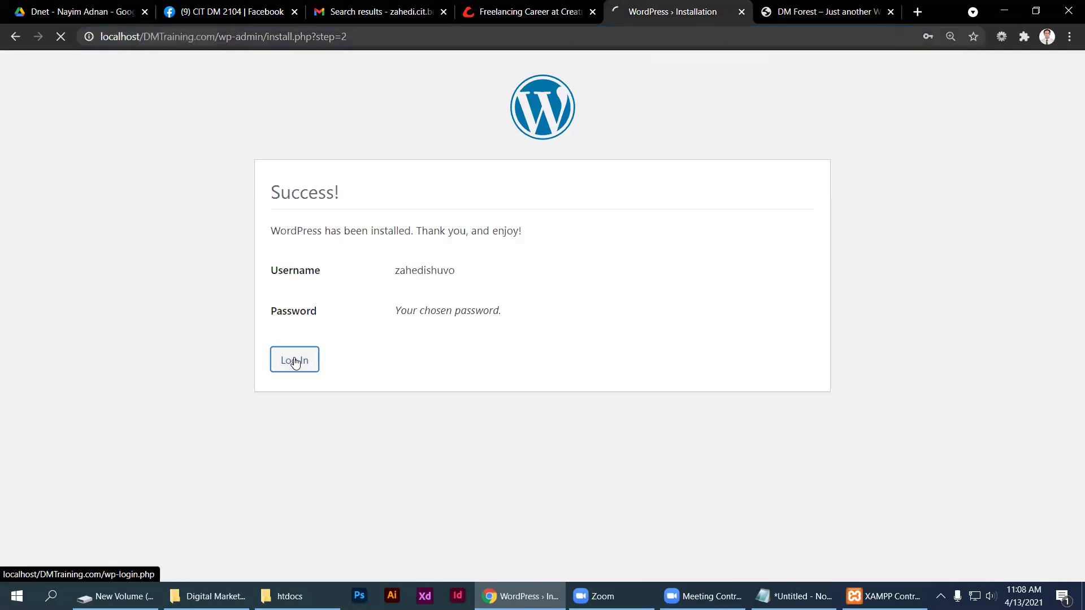
{"action": "left_click", "coordinate": [445, 282]}
{"action": "key", "text": "ctrl+a"}
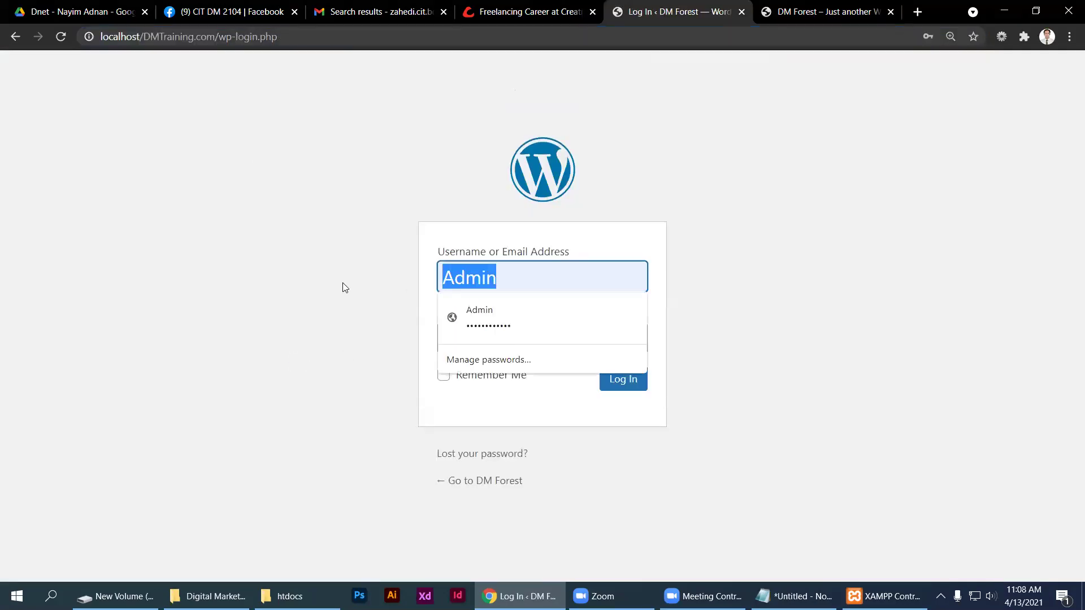
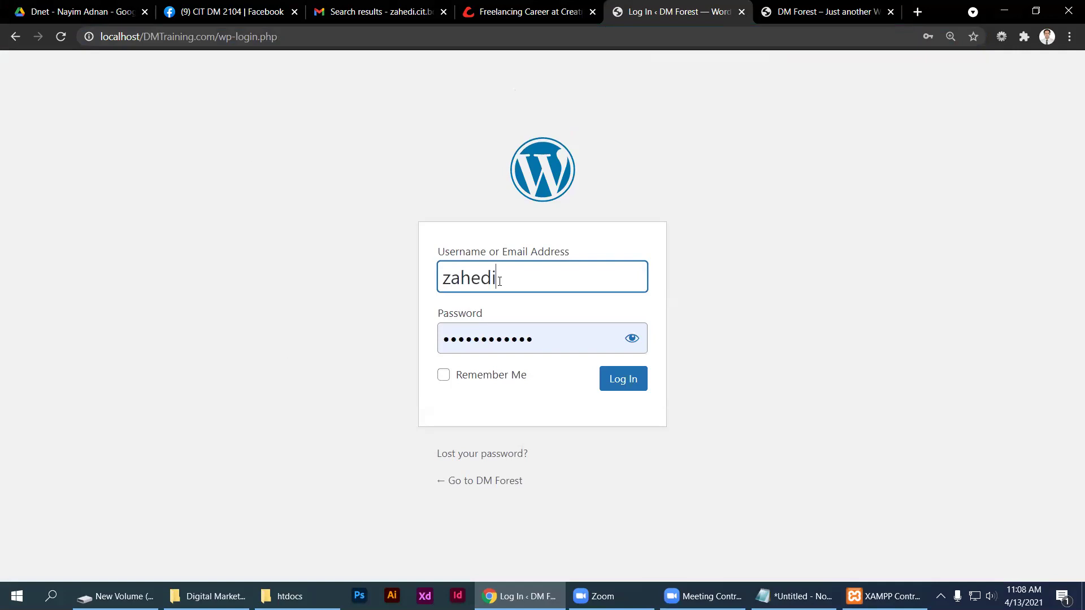
- Enter the admin password and log in, checking the front page before returning to the Dashboard
{"action": "key", "text": "Tab"}
{"action": "type", "text": "•••••••••"}
{"action": "left_click", "coordinate": [624, 384]}
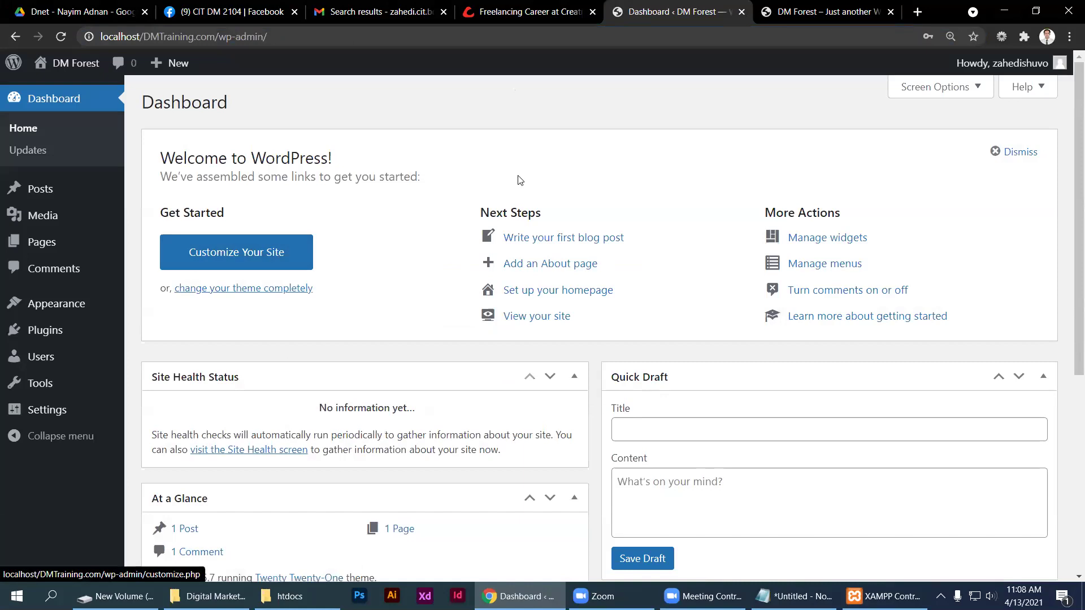
{"action": "left_click", "coordinate": [823, 11]}
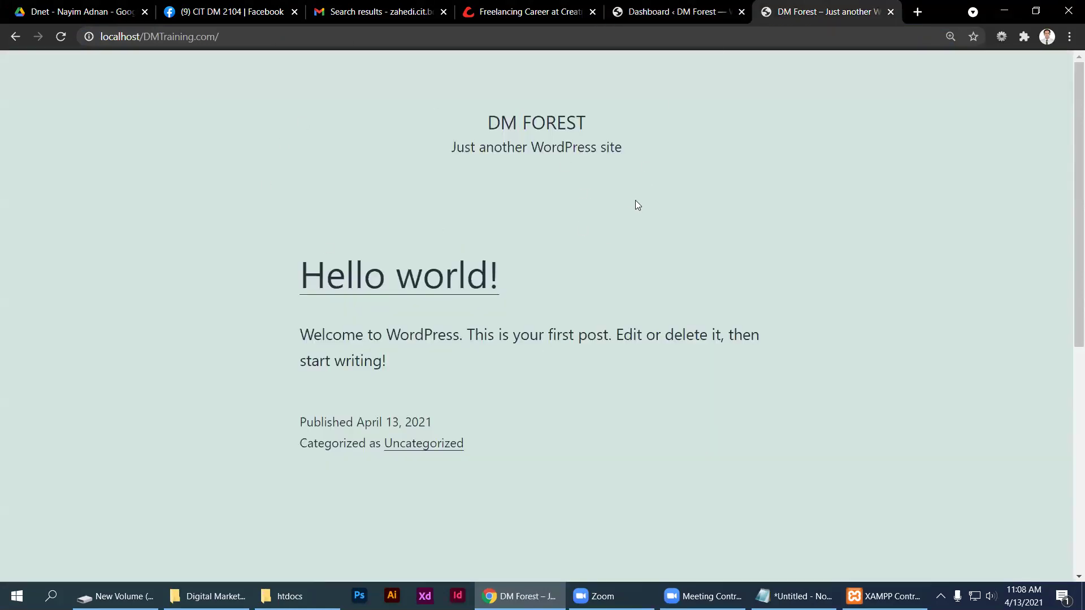
{"action": "left_click", "coordinate": [672, 11]}
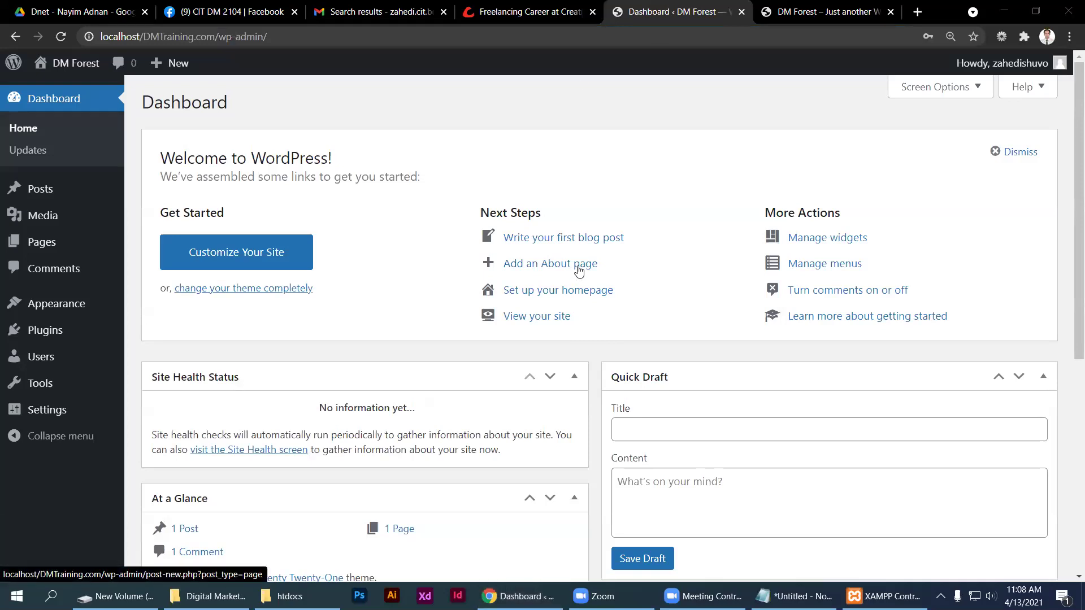
{"action": "scroll", "coordinate": [531, 492], "scroll_direction": "down", "scroll_amount": 2}
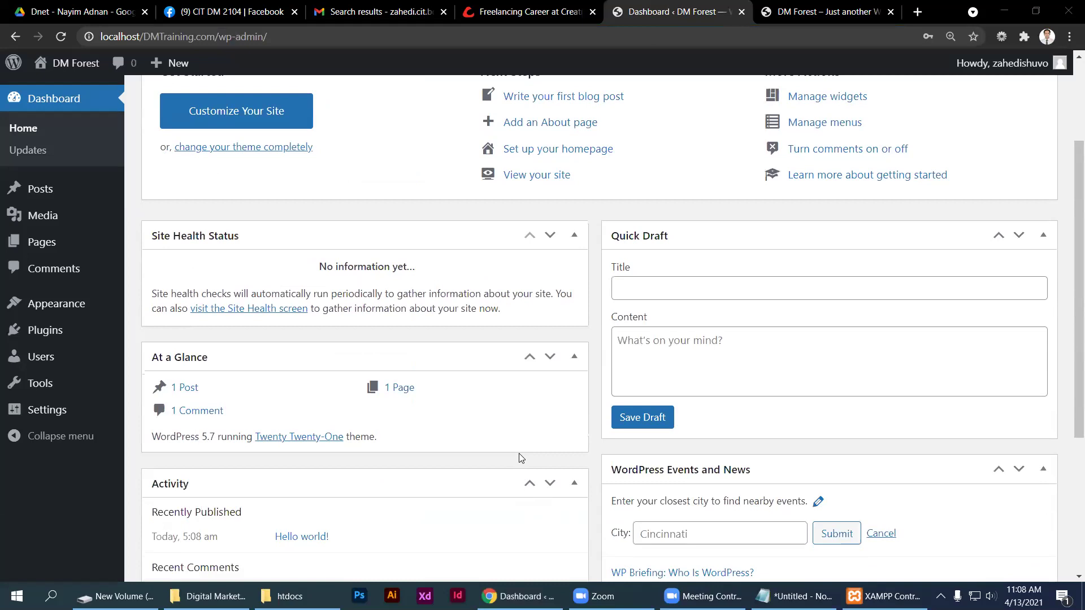
{"action": "scroll", "coordinate": [518, 455], "scroll_direction": "up", "scroll_amount": 2}
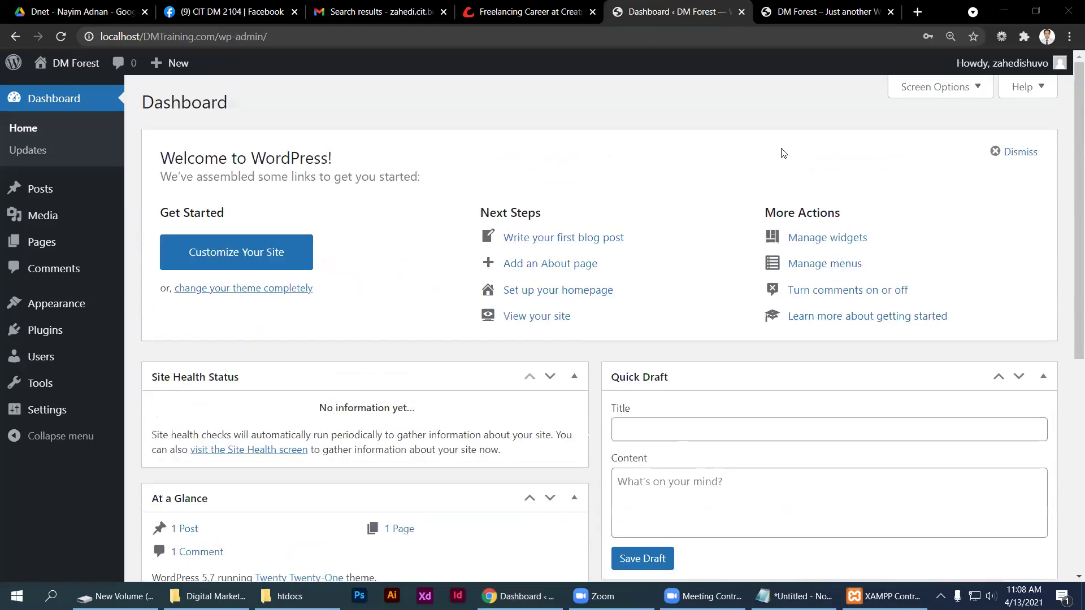
- Open creativeit.host in a new tab
{"action": "left_click", "coordinate": [917, 11]}
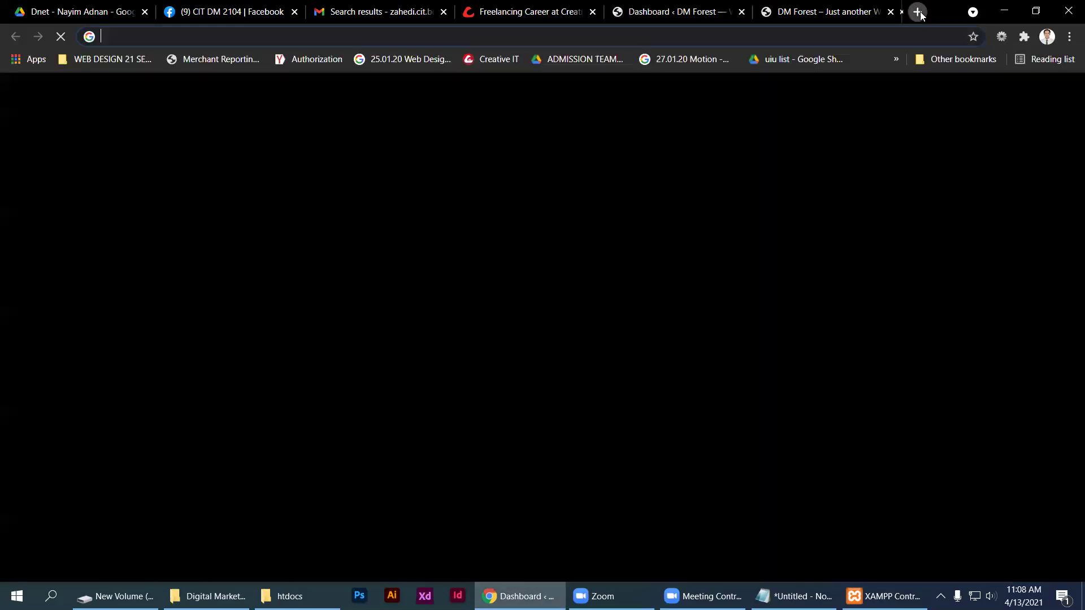
{"action": "type", "text": "crea"}
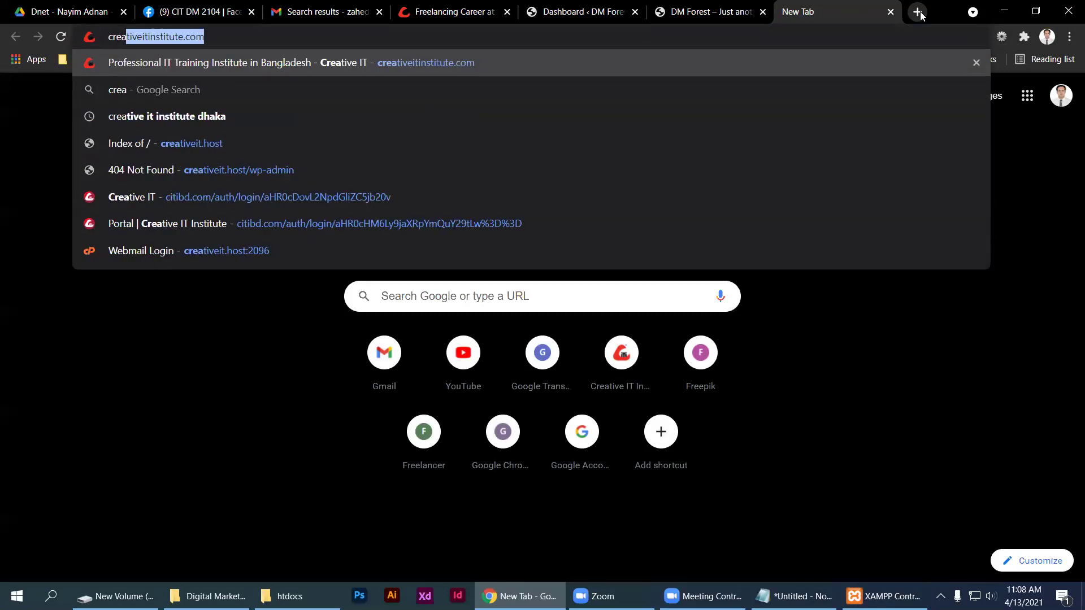
{"action": "type", "text": "tive"}
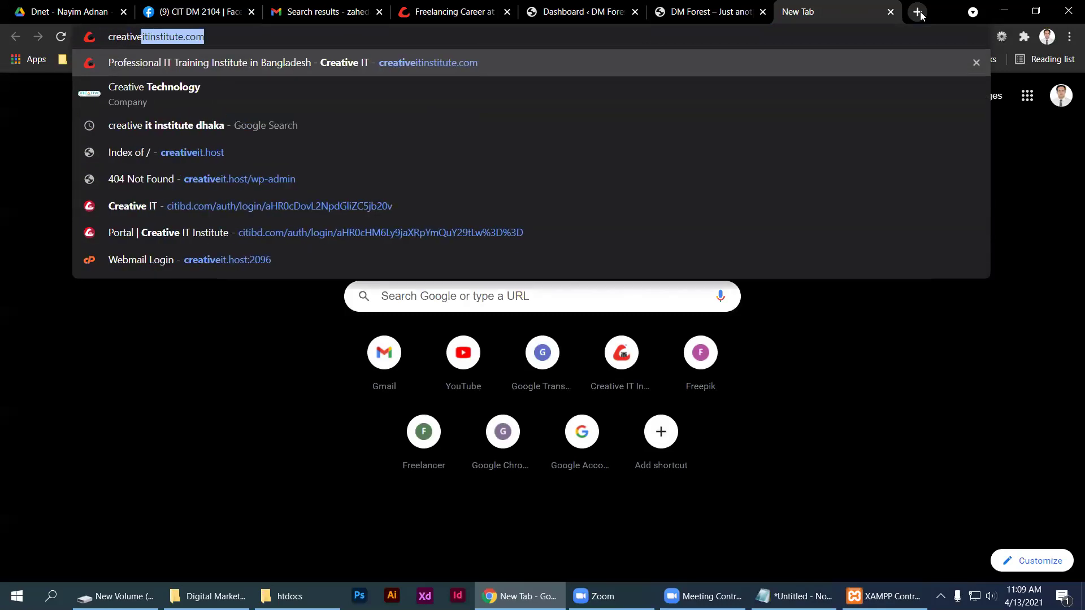
{"action": "type", "text": "it.host"}
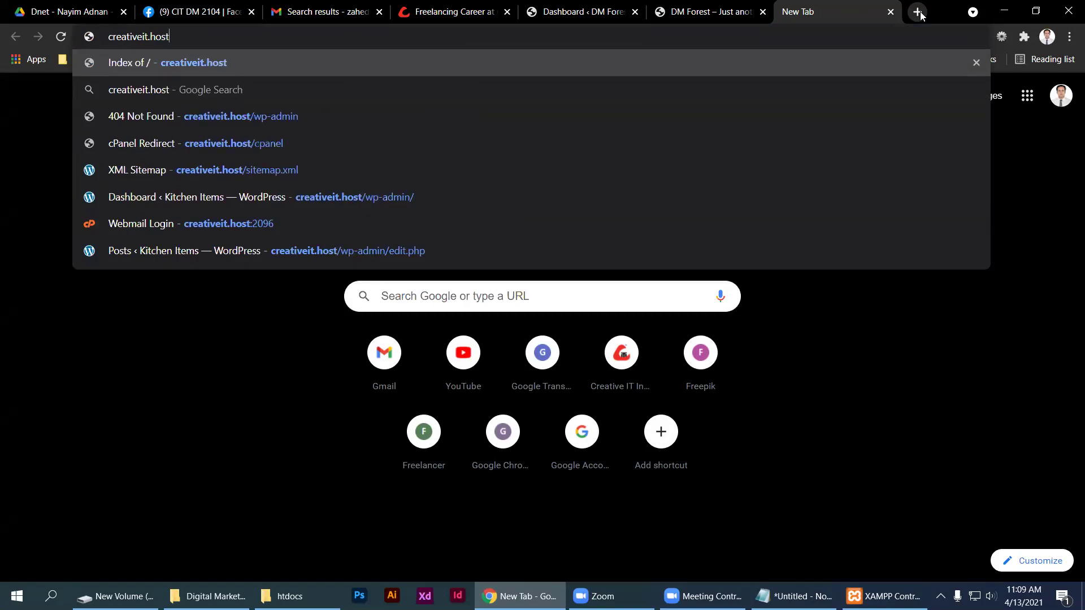
{"action": "key", "text": "Return"}
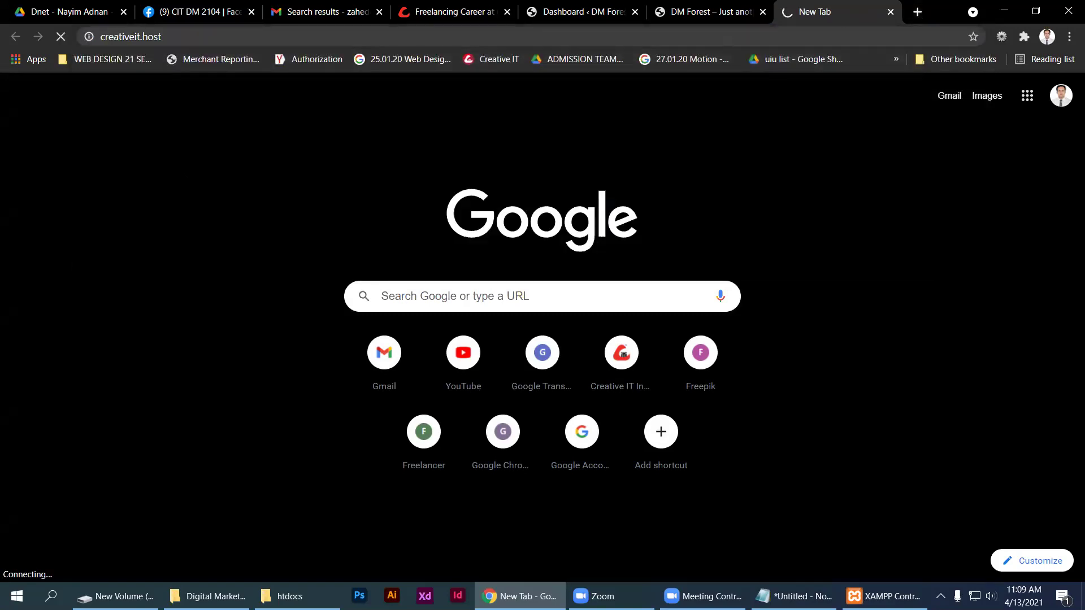
- Switch back and forth between DM Forest and Ideal Kitchener, ending on the live site
{"action": "left_click", "coordinate": [704, 16]}
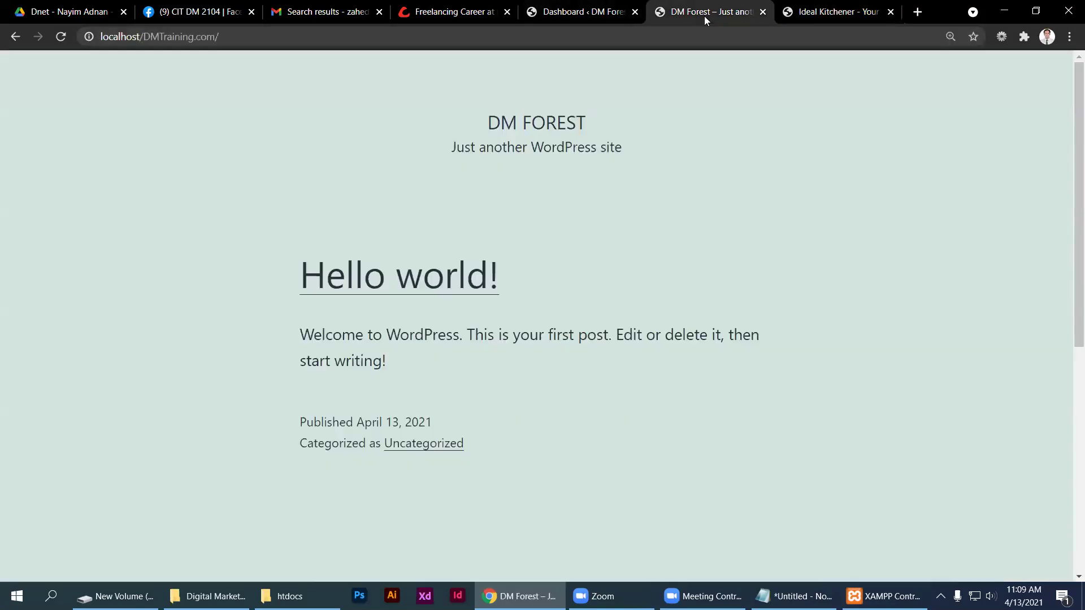
{"action": "left_click", "coordinate": [822, 17]}
{"action": "left_click", "coordinate": [696, 9]}
{"action": "left_click", "coordinate": [837, 12]}
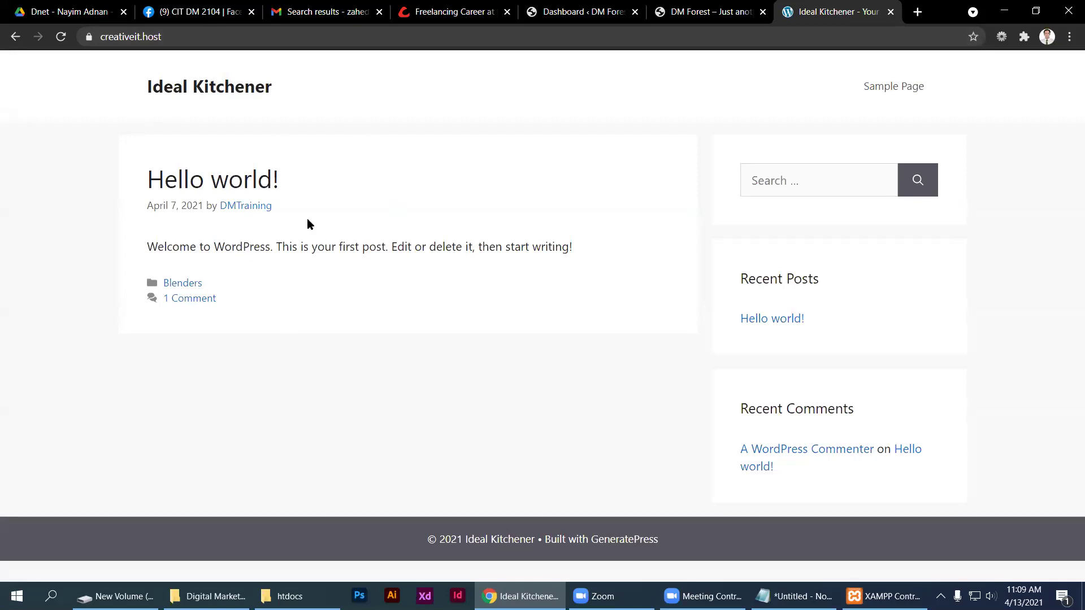
{"action": "left_click", "coordinate": [709, 12]}
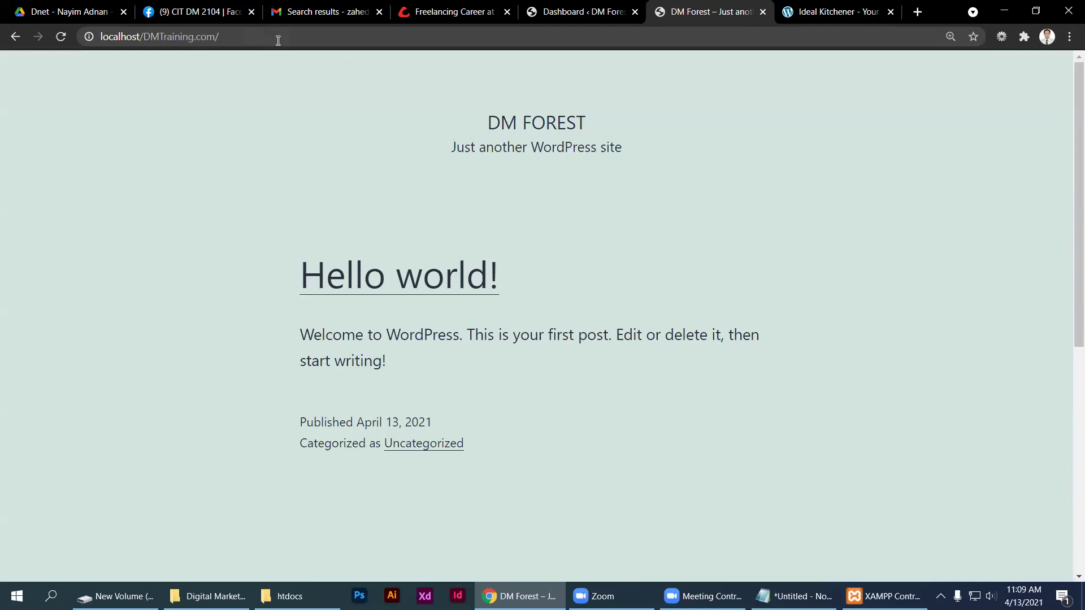
{"action": "left_click", "coordinate": [830, 13]}
{"action": "left_click", "coordinate": [709, 13]}
{"action": "key", "text": "ctrl+Tab"}
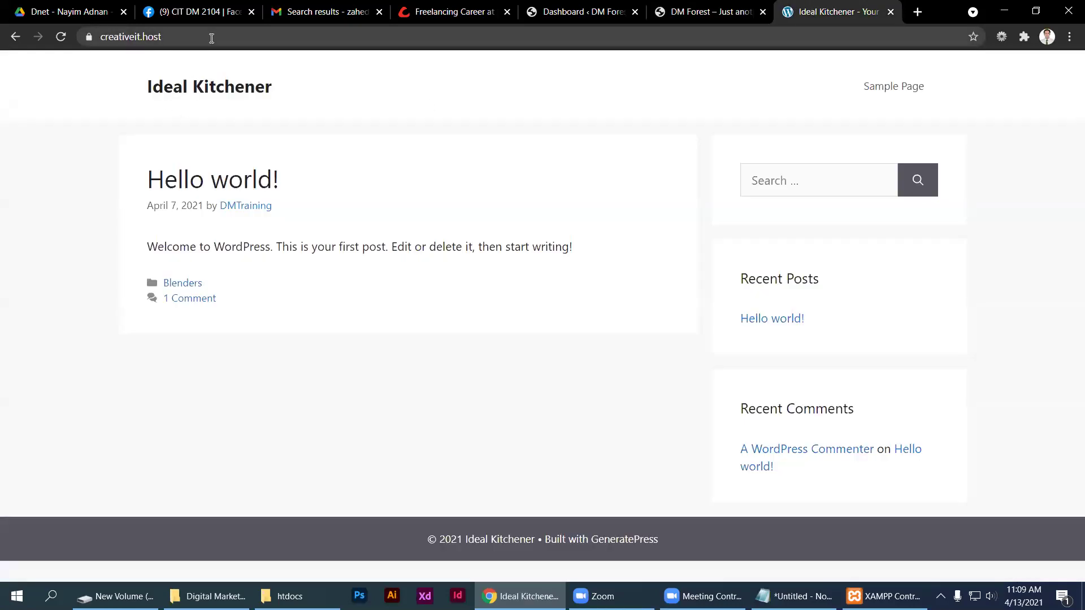
{"action": "left_click", "coordinate": [211, 37]}
- Try /wp-admin on the live site, then replace the 404 path with the custom login slug
{"action": "left_click", "coordinate": [241, 39]}
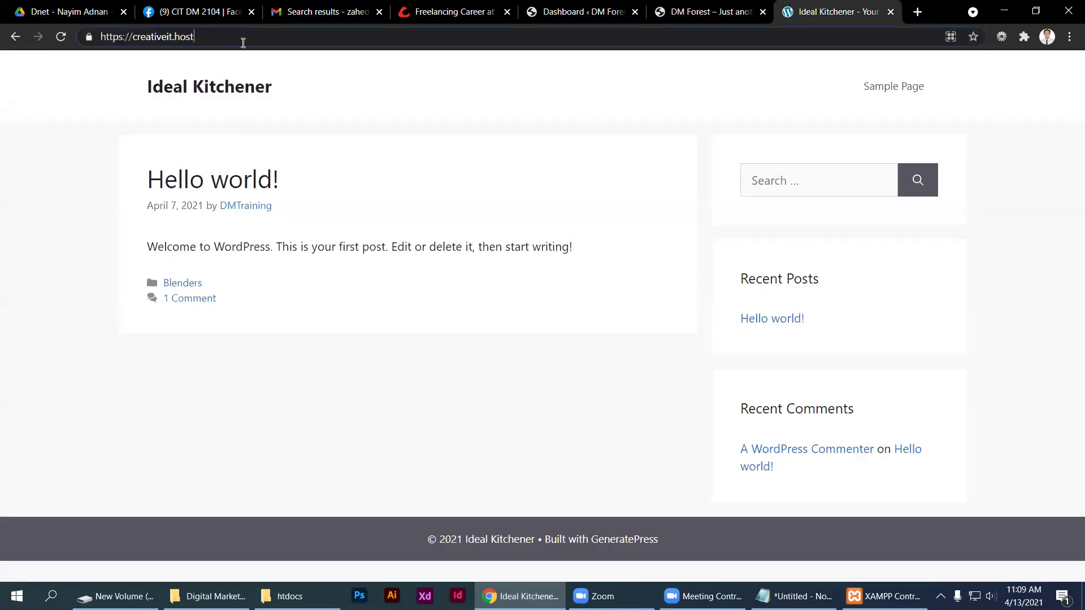
{"action": "type", "text": "/wp"}
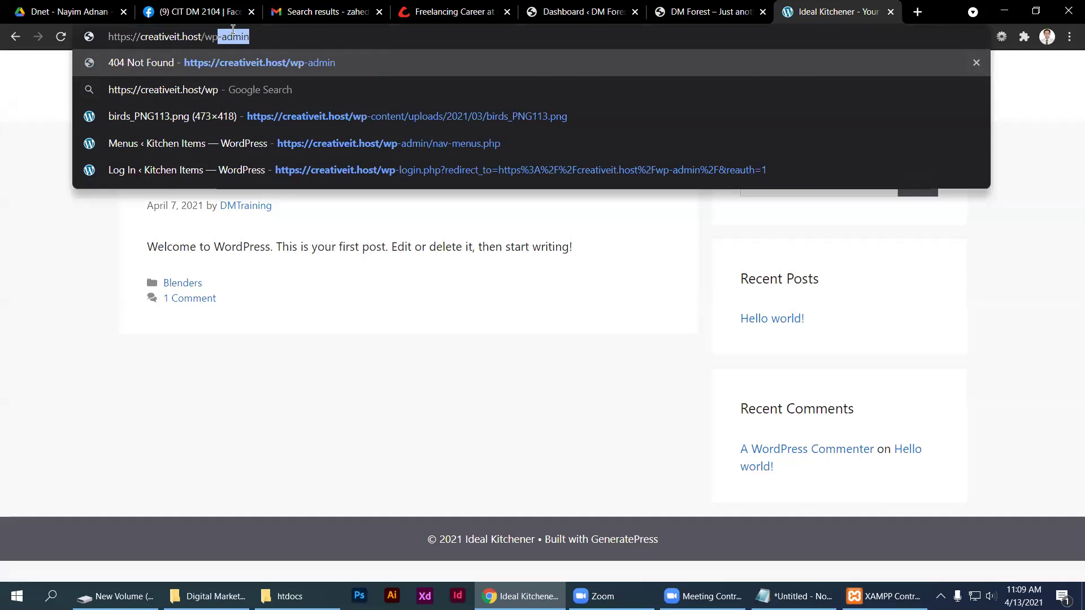
{"action": "type", "text": "-admin"}
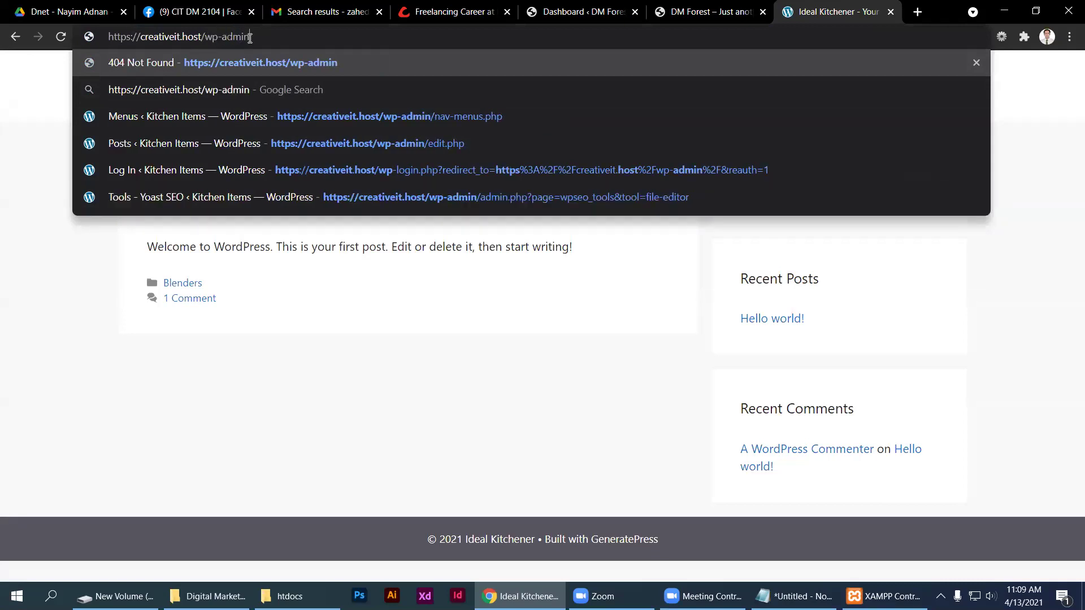
{"action": "key", "text": "Return"}
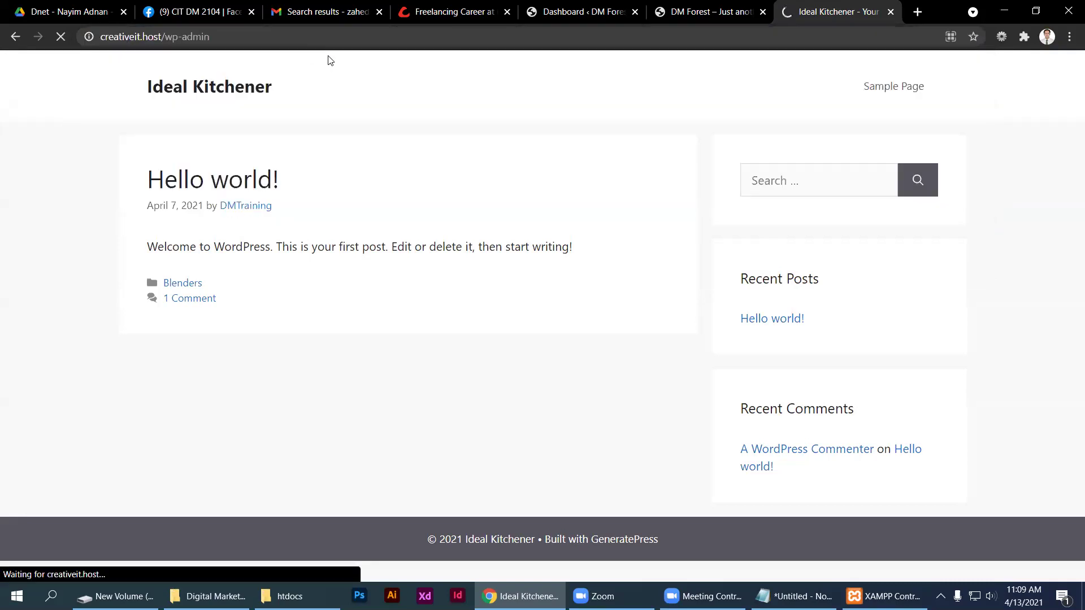
{"action": "left_click_drag", "start_coordinate": [170, 36], "coordinate": [297, 39]}
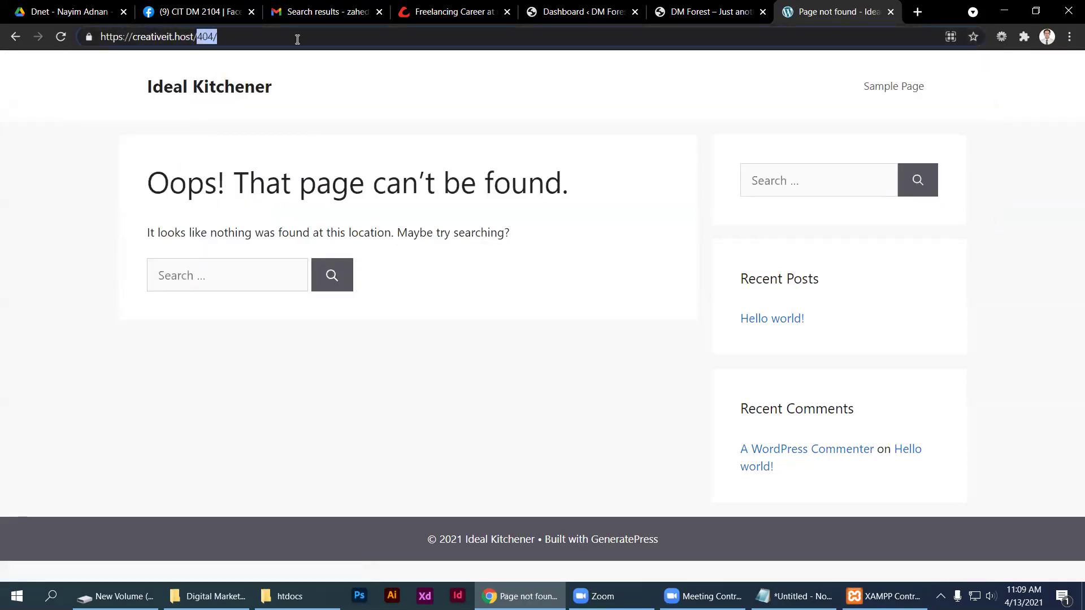
{"action": "type", "text": "shuvo"}
{"action": "key", "text": "Return"}
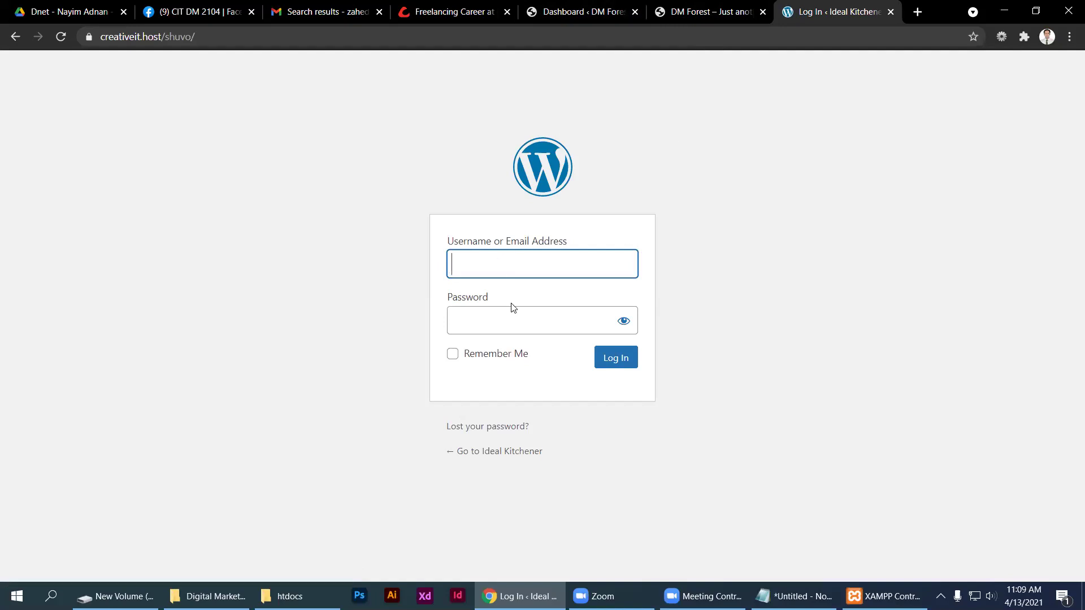
- Log in with the saved username and the account password
{"action": "left_click", "coordinate": [489, 265]}
{"action": "left_click", "coordinate": [494, 295]}
{"action": "left_click", "coordinate": [488, 322]}
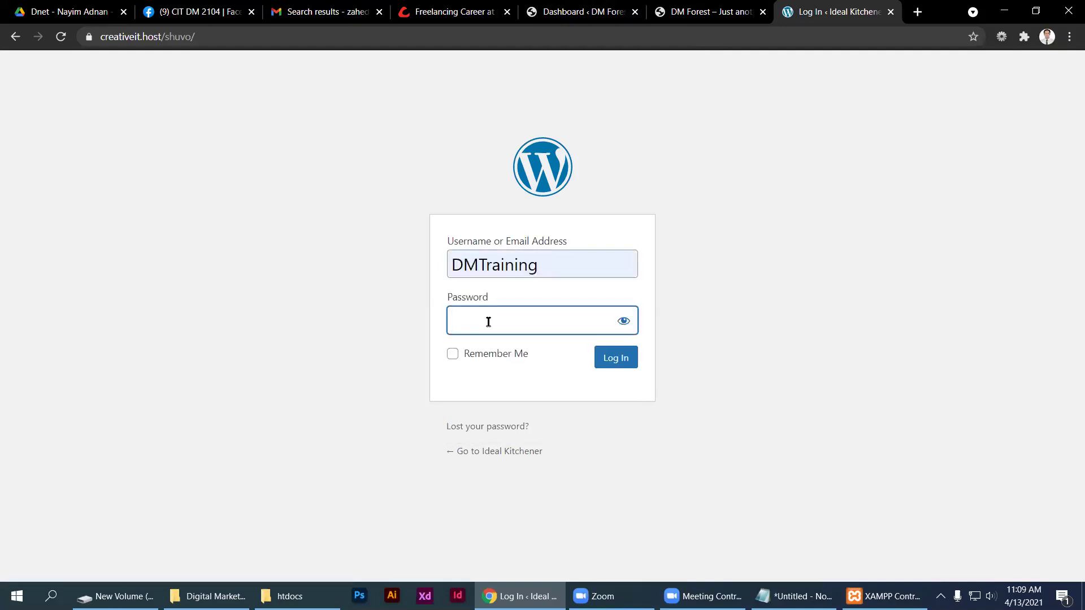
{"action": "type", "text": "**************"}
{"action": "key", "text": "Return"}
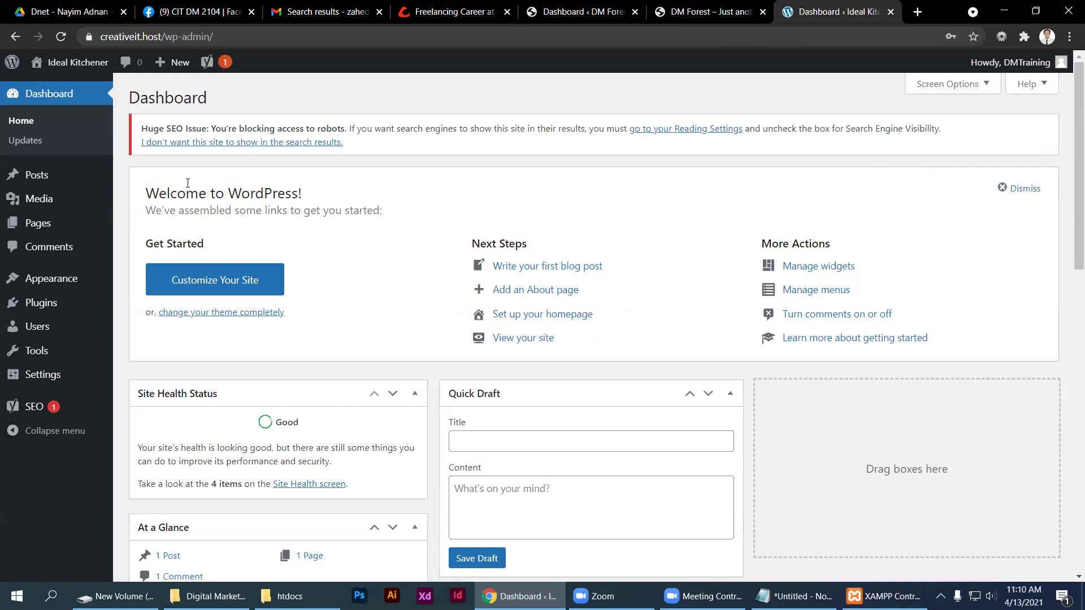
- Compare the sidebar menus of the live Ideal Kitchener and local DM Forest dashboards
{"action": "mouse_move", "coordinate": [39, 186]}
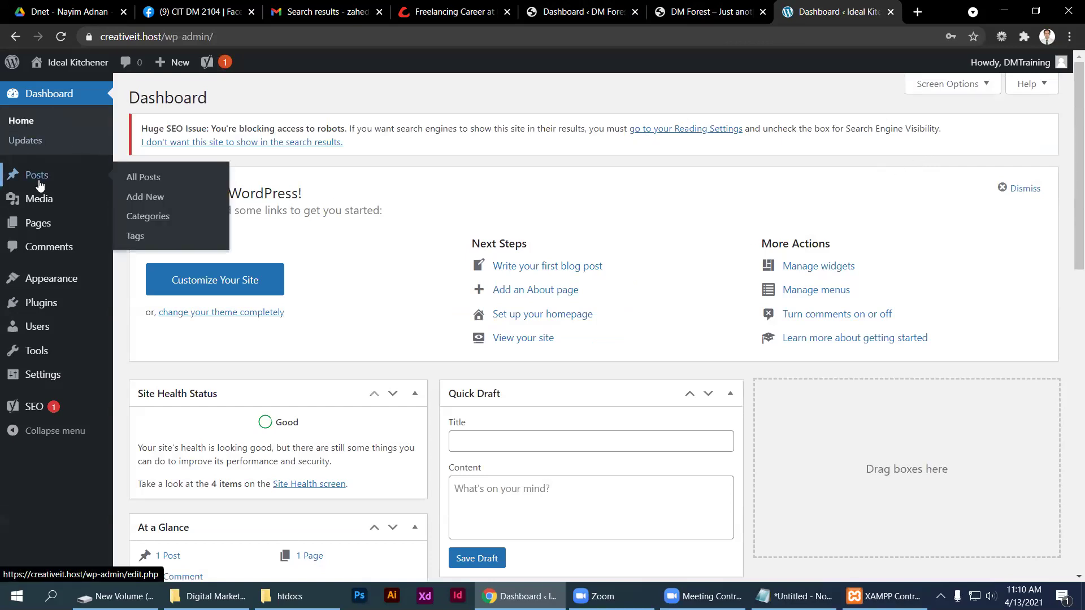
{"action": "key", "text": "ctrl+shift+Tab"}
{"action": "key", "text": "ctrl+shift+Tab"}
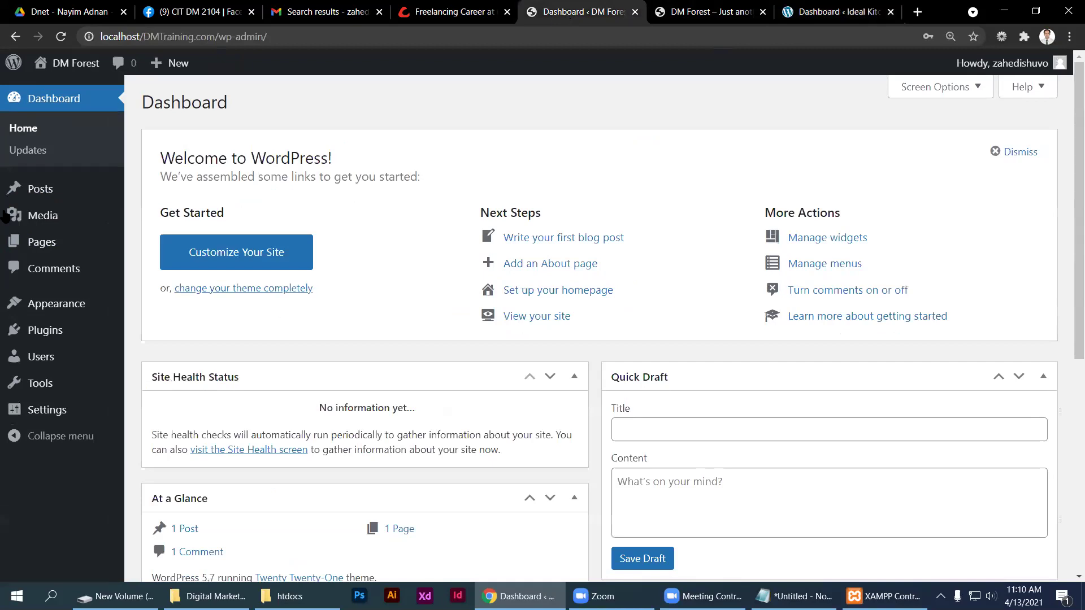
{"action": "mouse_move", "coordinate": [48, 250]}
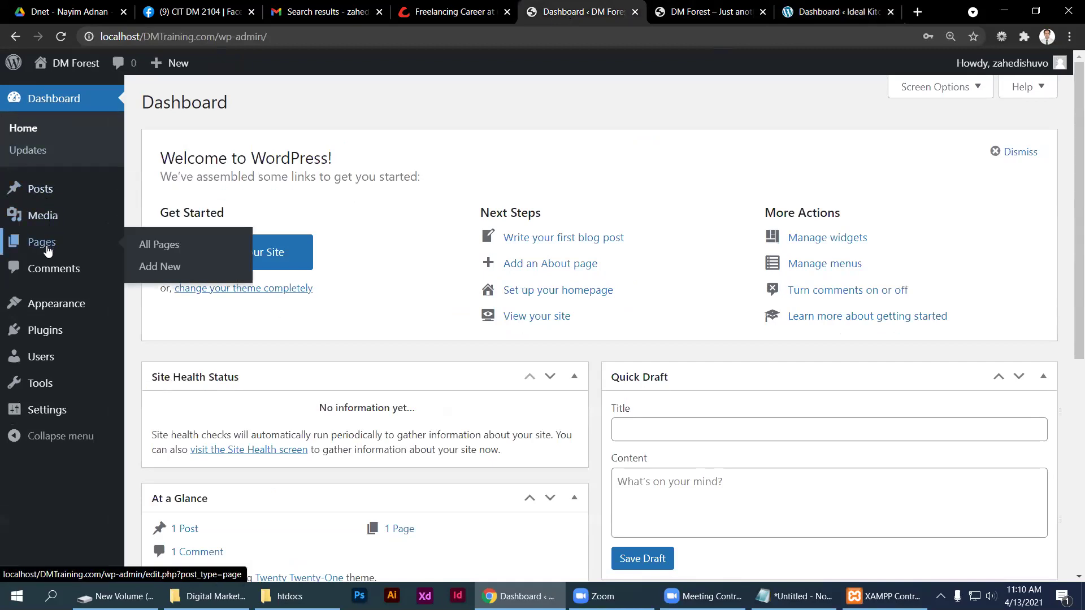
{"action": "key", "text": "ctrl+Tab"}
{"action": "key", "text": "ctrl+Tab"}
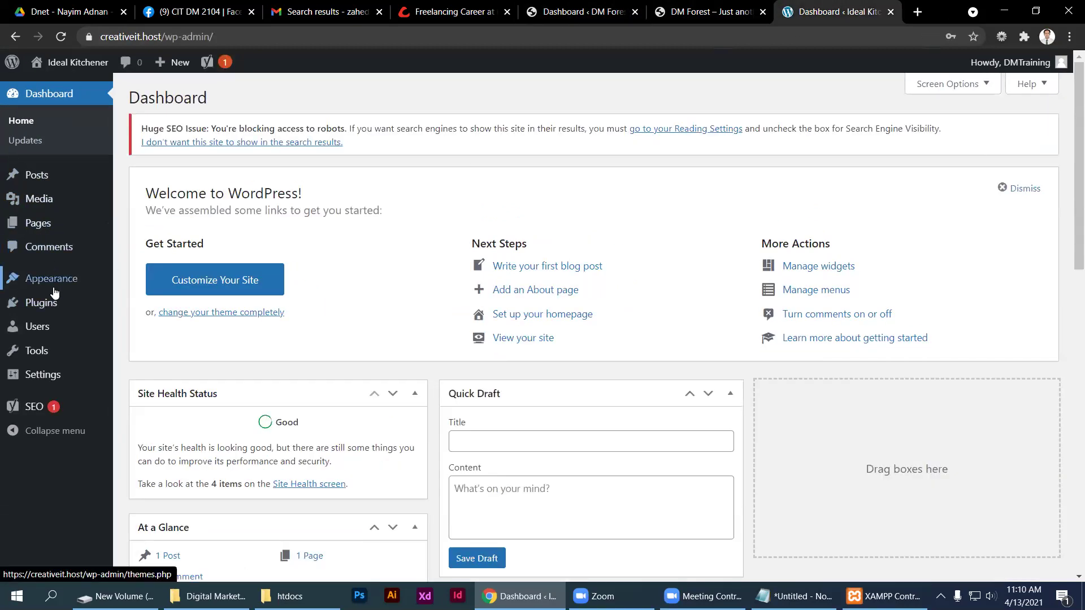
{"action": "key", "text": "ctrl+shift+Tab"}
{"action": "key", "text": "ctrl+shift+Tab"}
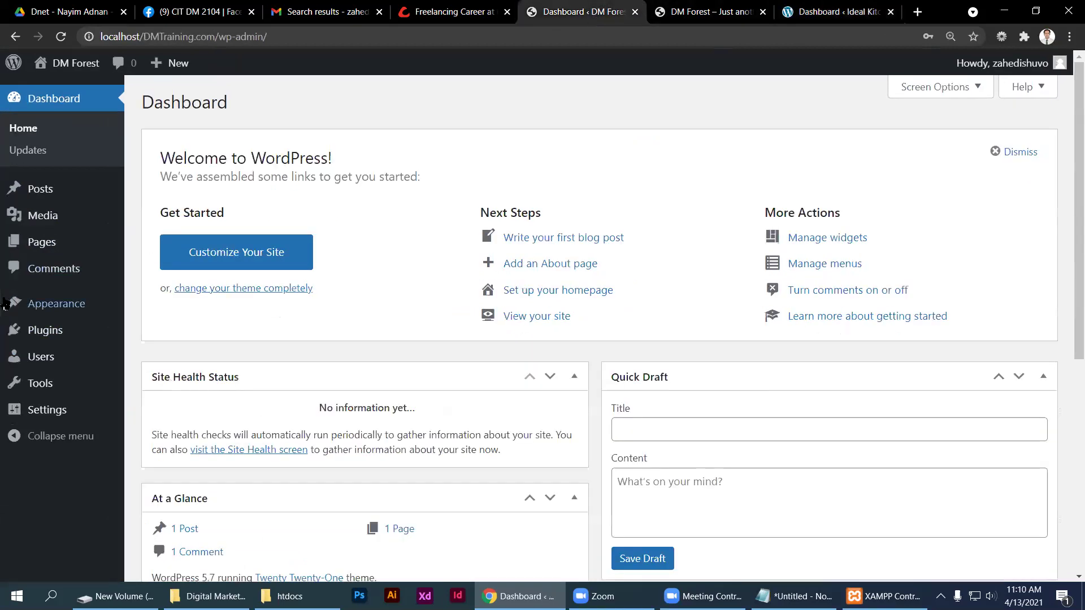
{"action": "mouse_move", "coordinate": [43, 370]}
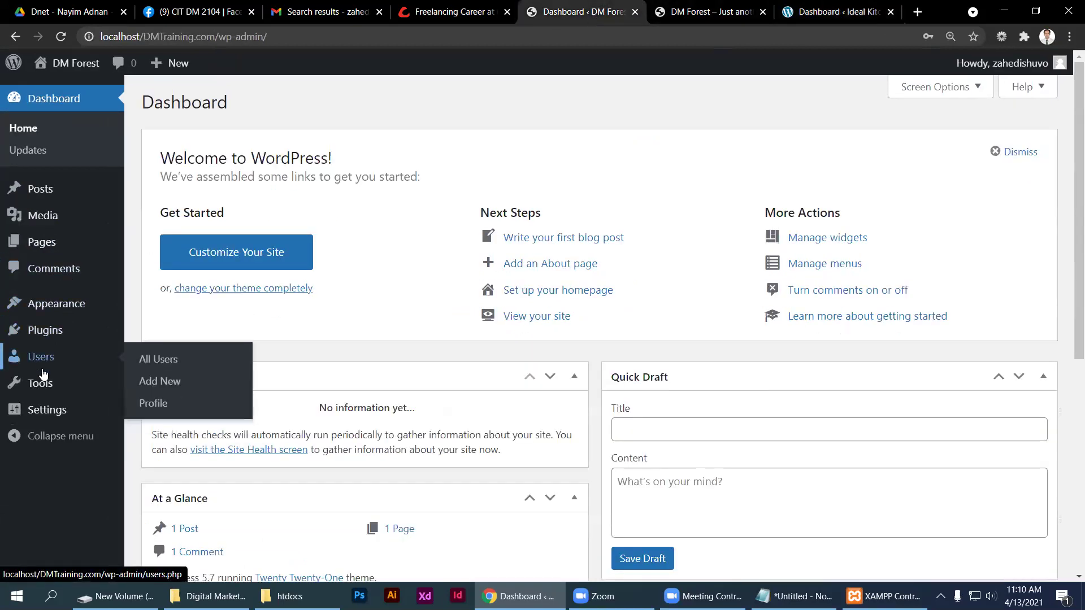
{"action": "key", "text": "ctrl+Tab"}
{"action": "key", "text": "ctrl+Tab"}
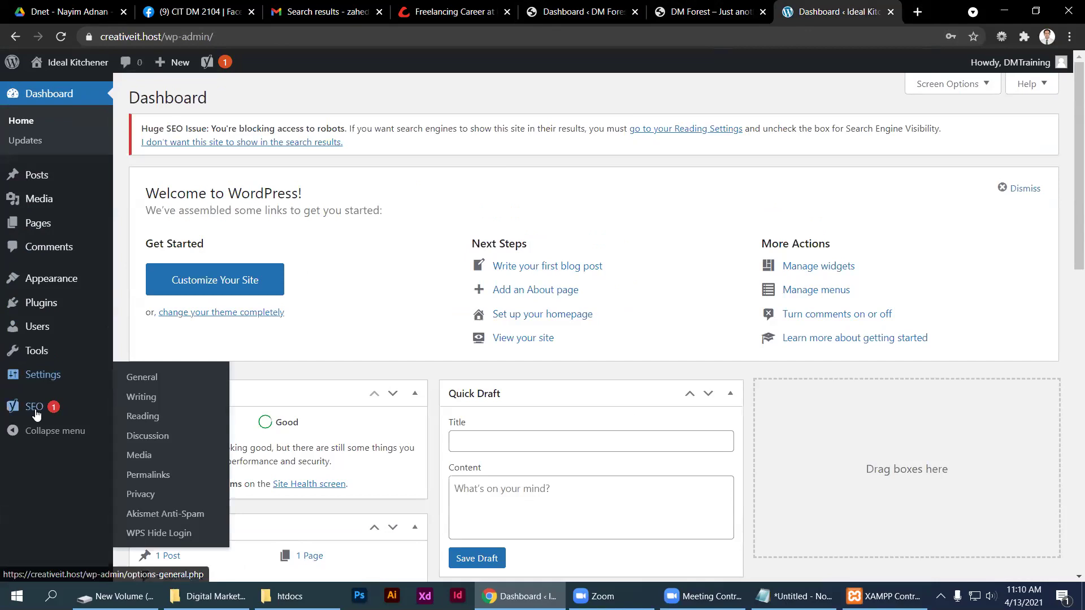
{"action": "mouse_move", "coordinate": [35, 416]}
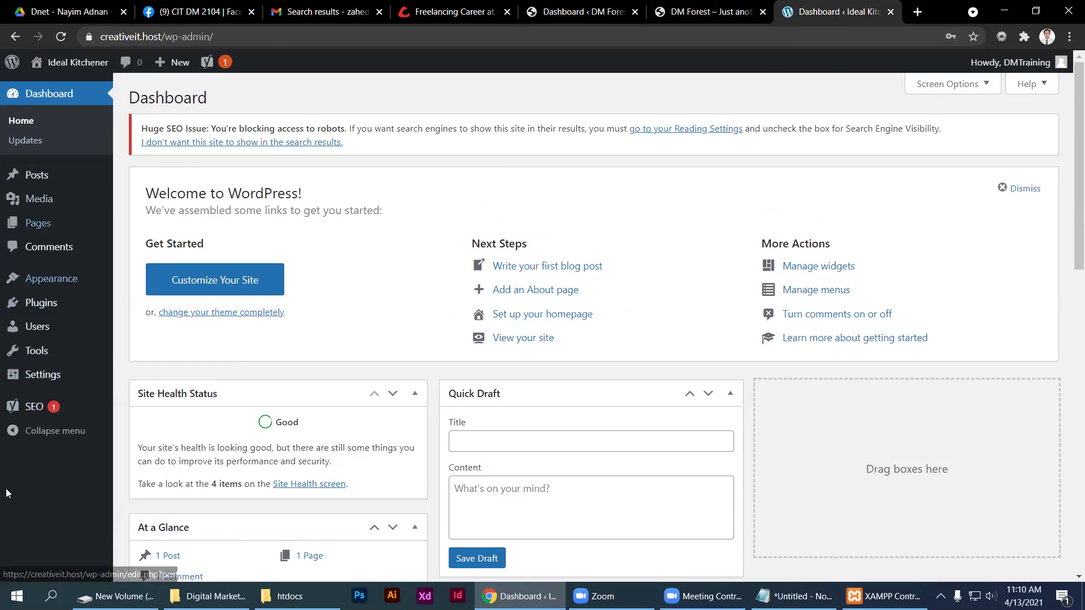
{"action": "left_click", "coordinate": [559, 11]}
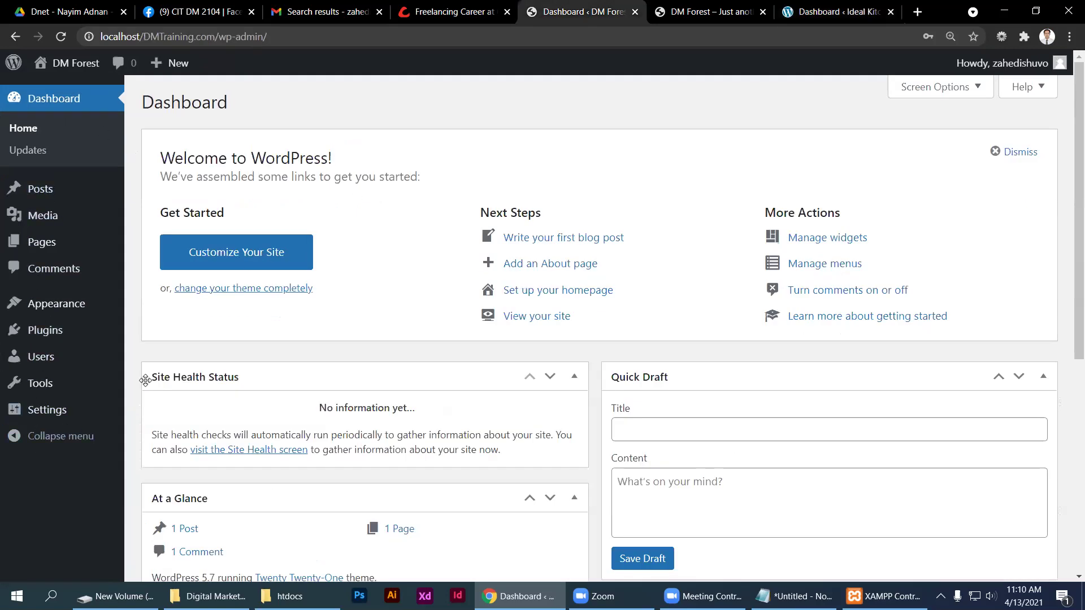
- Close the XAMPP Control Panel and settle on the DM Forest dashboard's Activity panel
{"action": "left_click", "coordinate": [884, 596]}
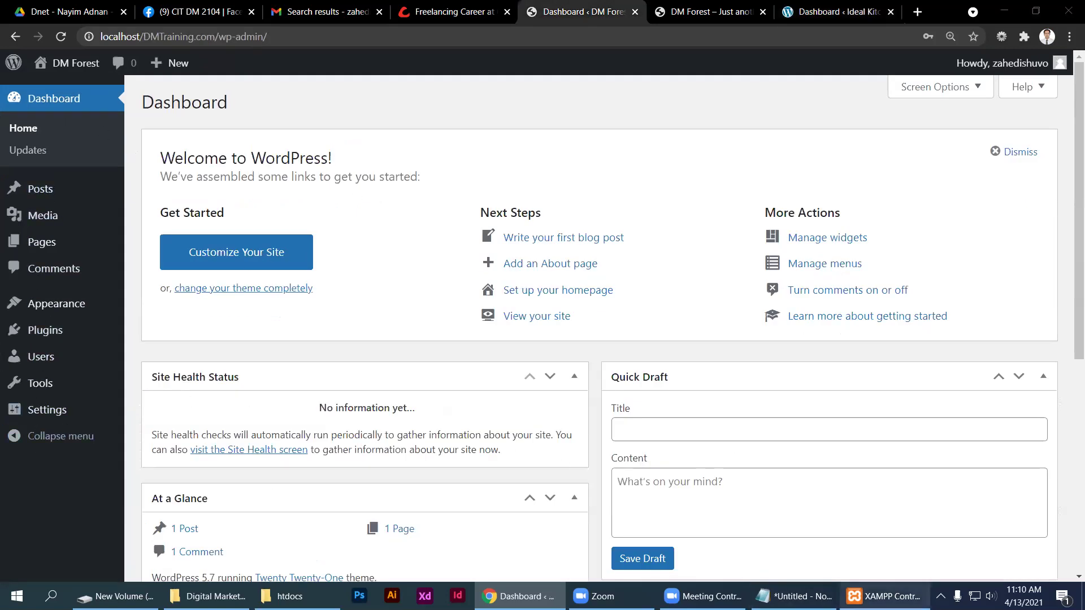
{"action": "left_click", "coordinate": [508, 55]}
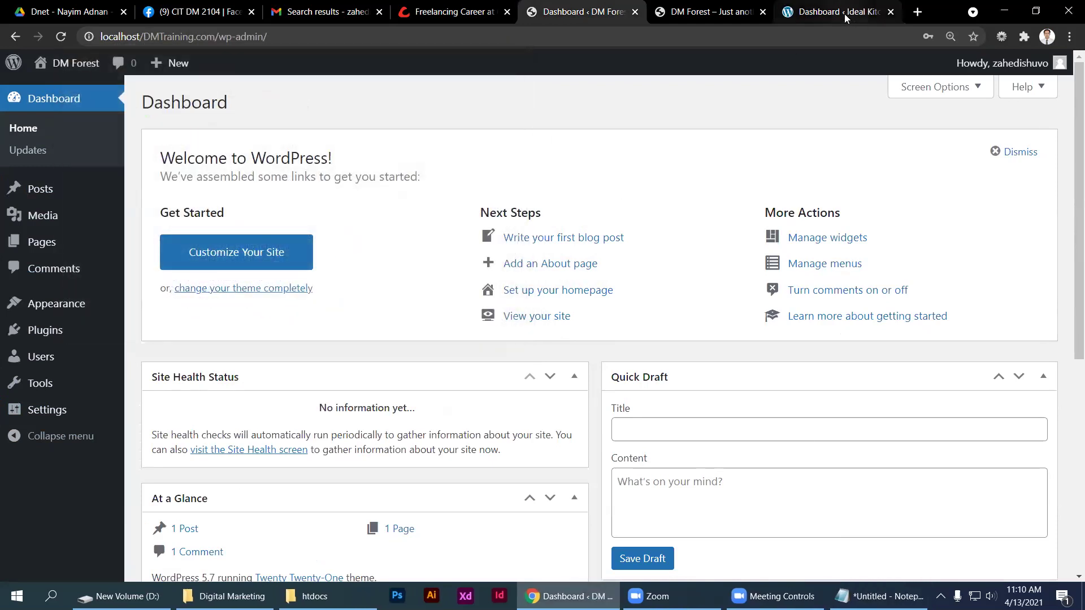
{"action": "left_click", "coordinate": [844, 12]}
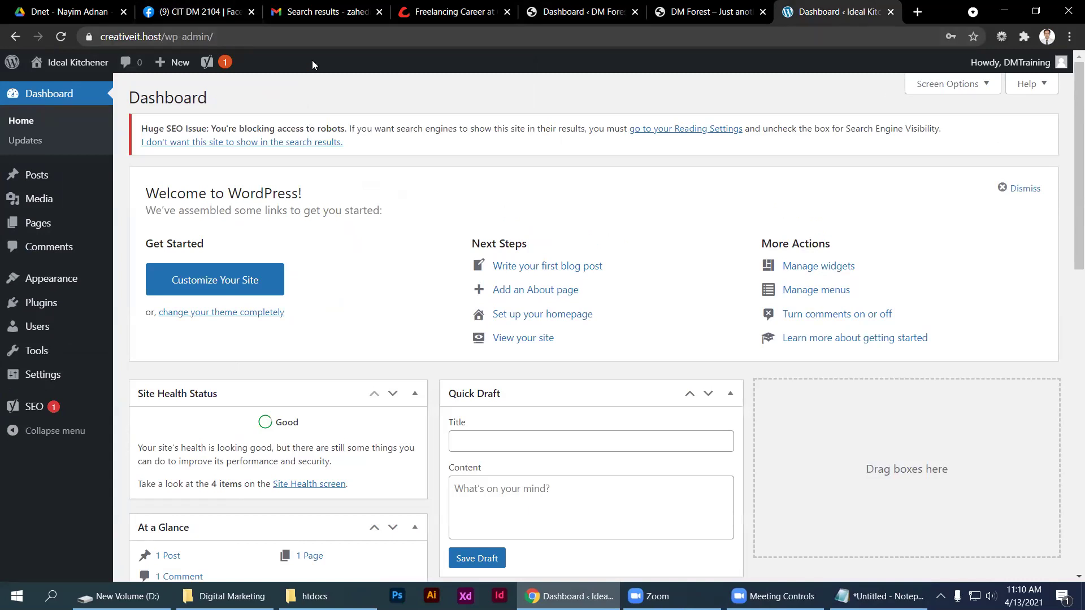
{"action": "left_click", "coordinate": [582, 12]}
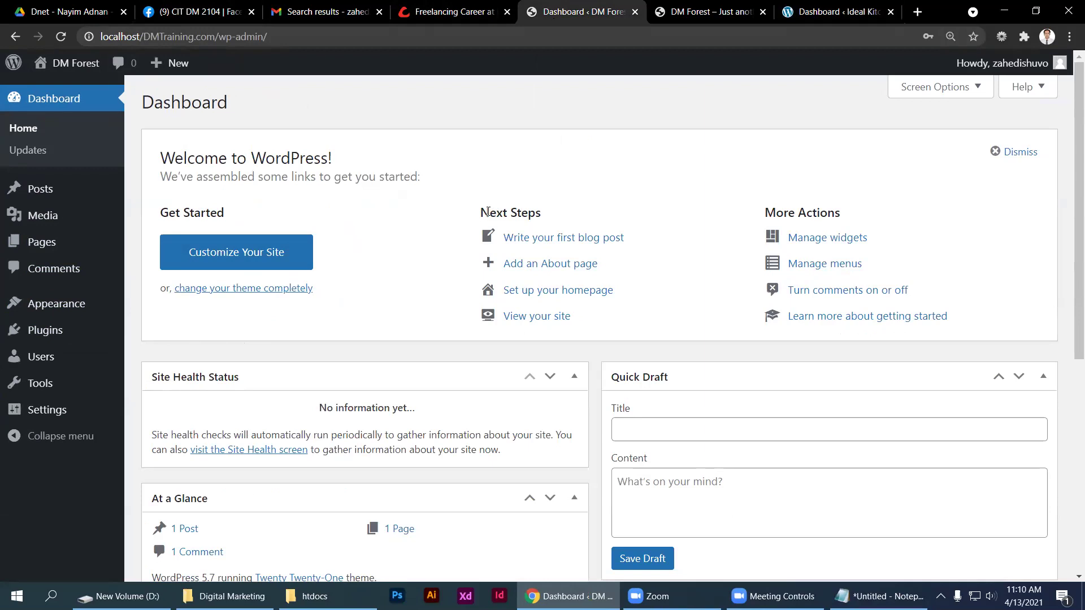
{"action": "scroll", "coordinate": [487, 212], "scroll_direction": "down", "scroll_amount": 4}
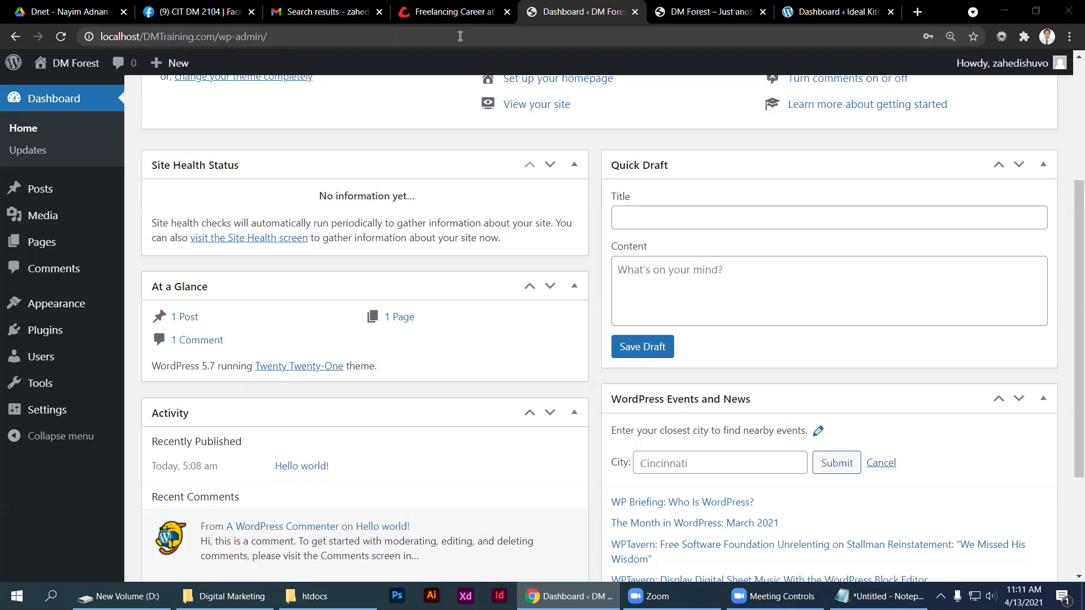
- Switch to the 'DM Forest – Just another WordPress site' tab in Chrome
{"action": "left_click", "coordinate": [706, 12]}
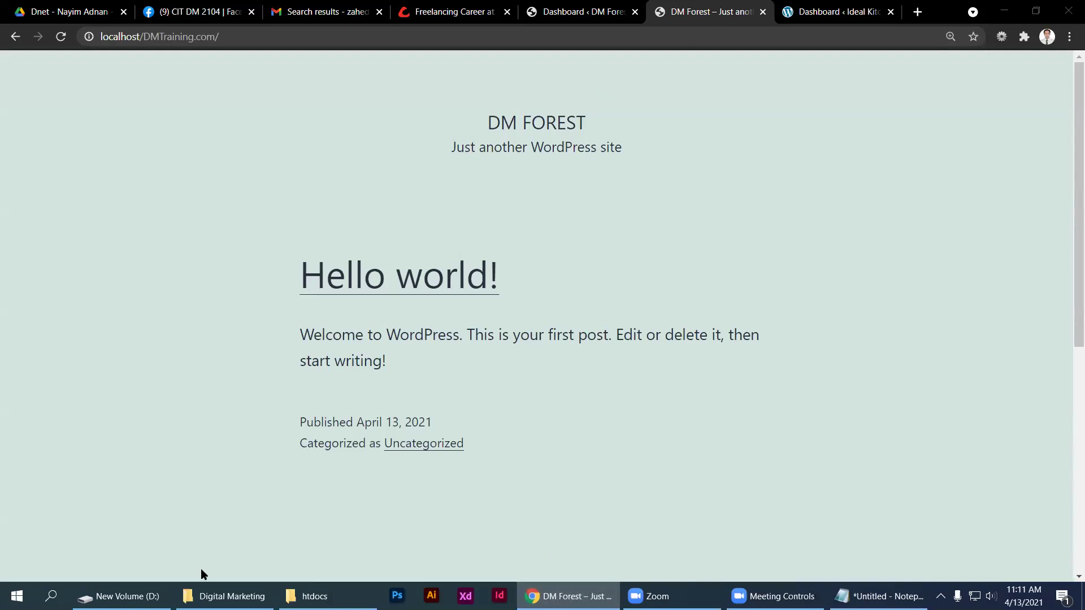
- Restore the htdocs Explorer window and go up to the Local Disk (C:) root
{"action": "left_click", "coordinate": [328, 596]}
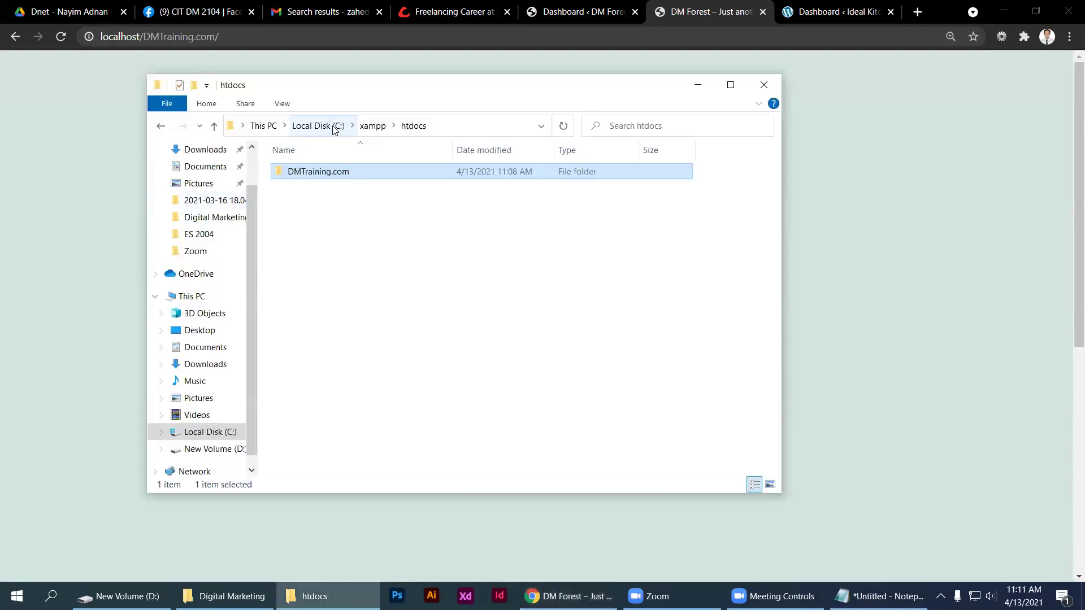
{"action": "left_click", "coordinate": [318, 126]}
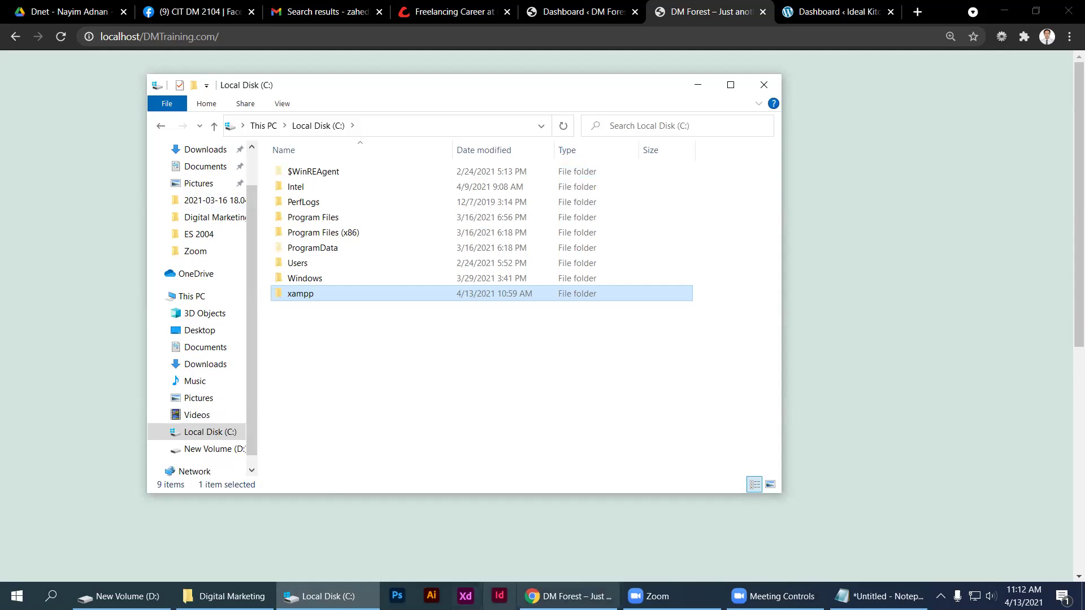
{"action": "left_click", "coordinate": [568, 596]}
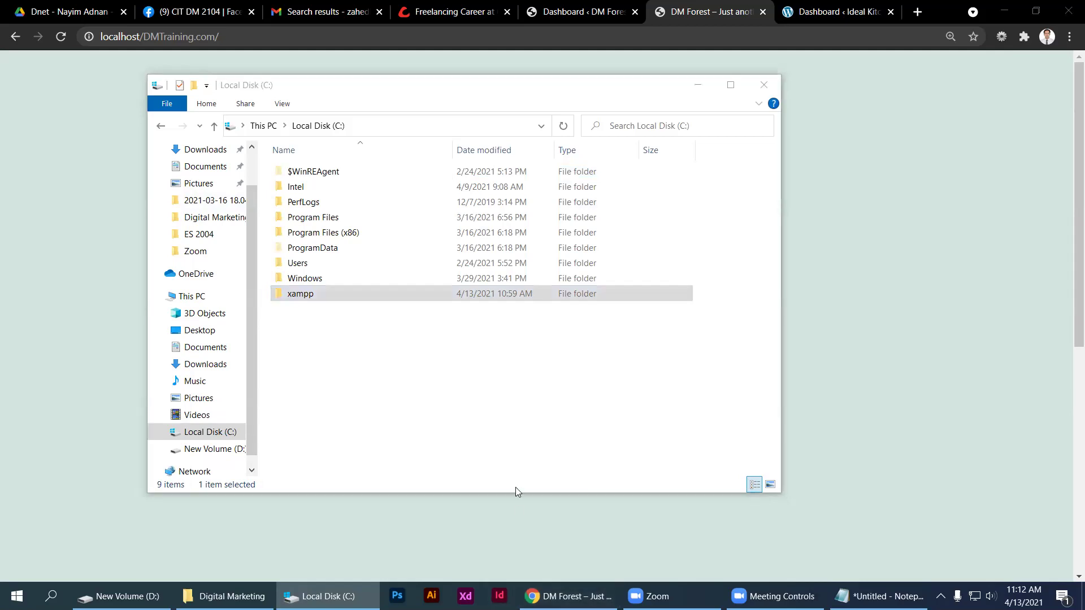
- Refresh the Local Disk (C:) listing twice, then minimize Explorer to return to the site
{"action": "left_click", "coordinate": [522, 415]}
{"action": "right_click", "coordinate": [524, 419]}
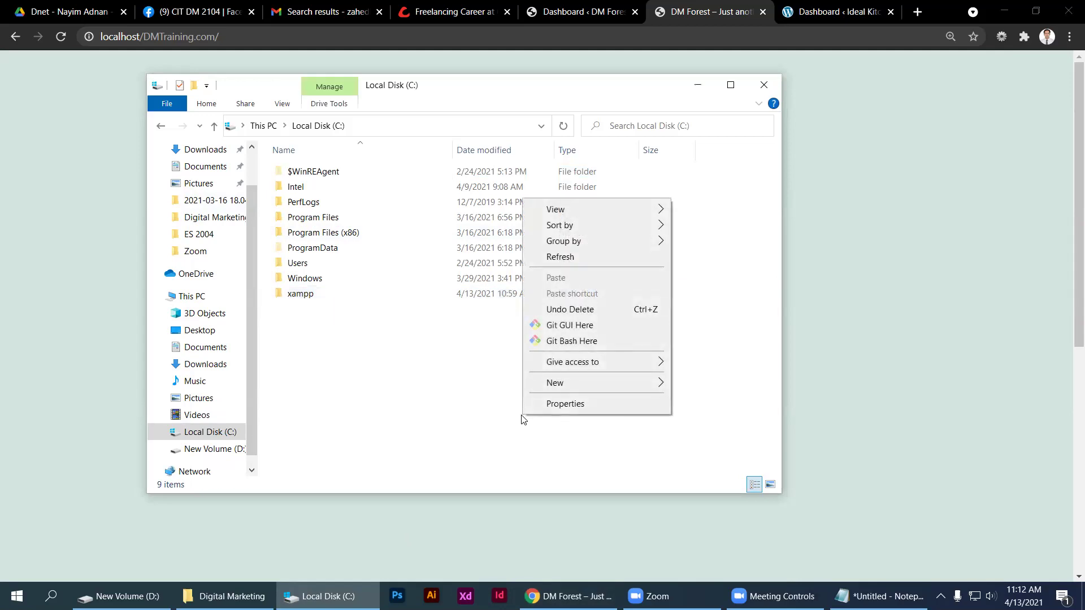
{"action": "left_click", "coordinate": [565, 257]}
{"action": "right_click", "coordinate": [482, 421]}
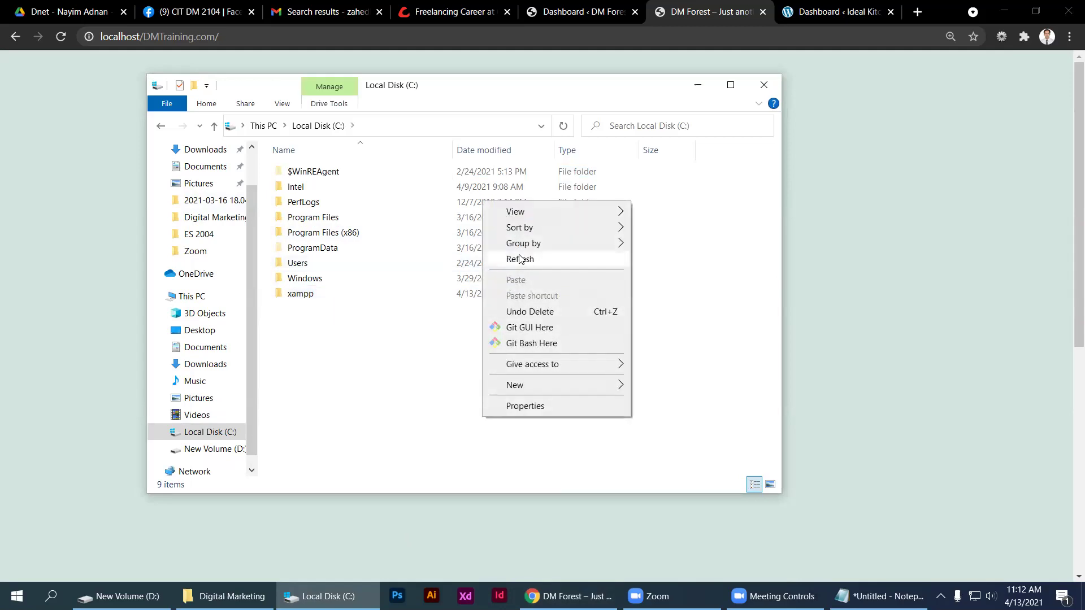
{"action": "left_click", "coordinate": [519, 257]}
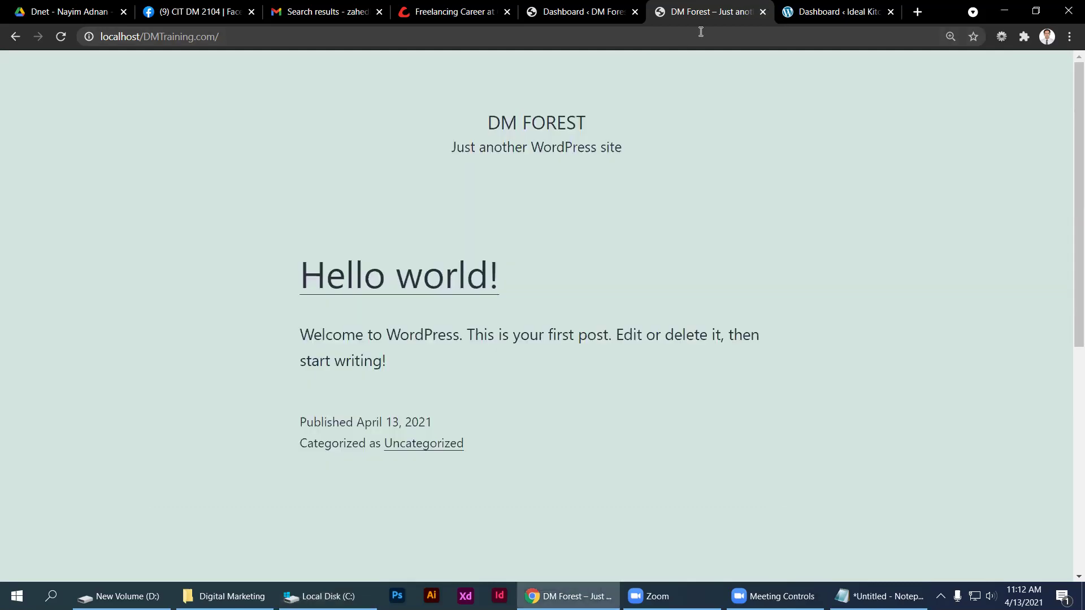
{"action": "left_click", "coordinate": [733, 7]}
- Select the DM Forest site title and tagline text, glancing at its admin dashboard
{"action": "left_click_drag", "start_coordinate": [634, 153], "coordinate": [453, 130]}
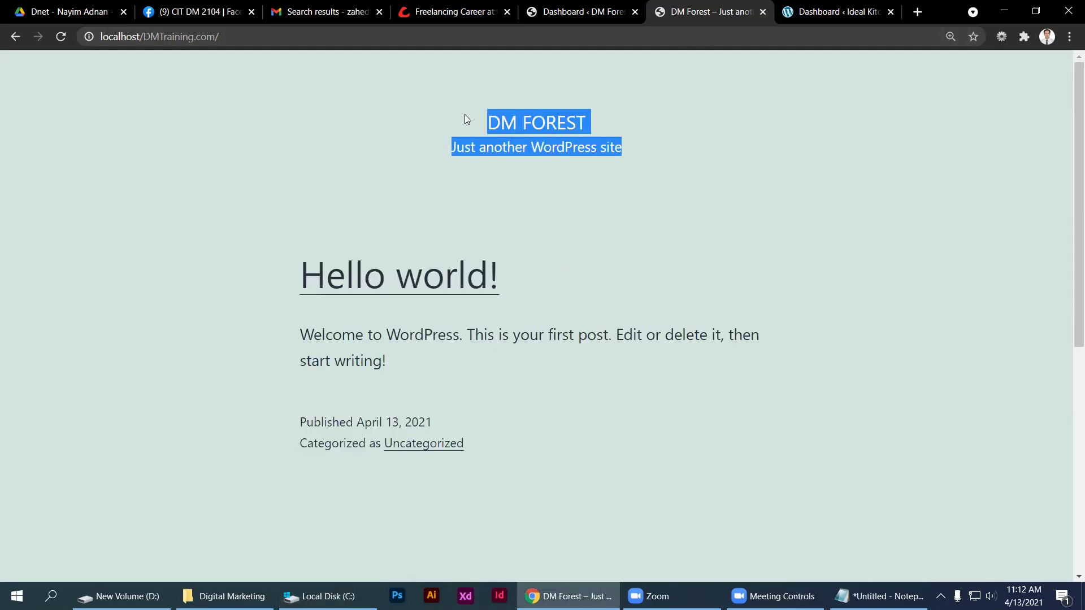
{"action": "left_click", "coordinate": [590, 11]}
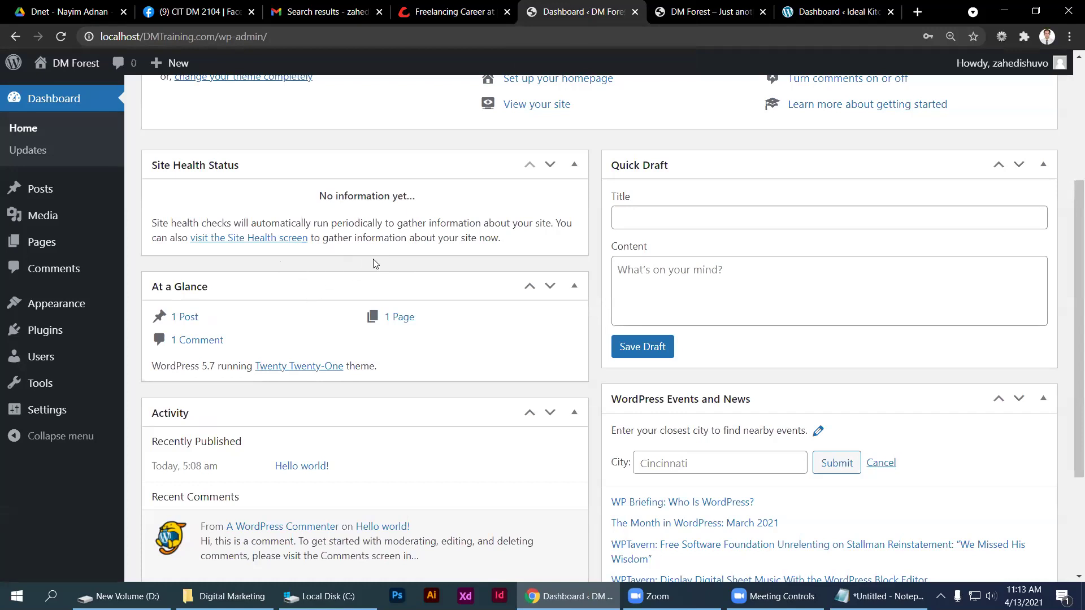
{"action": "left_click", "coordinate": [706, 11]}
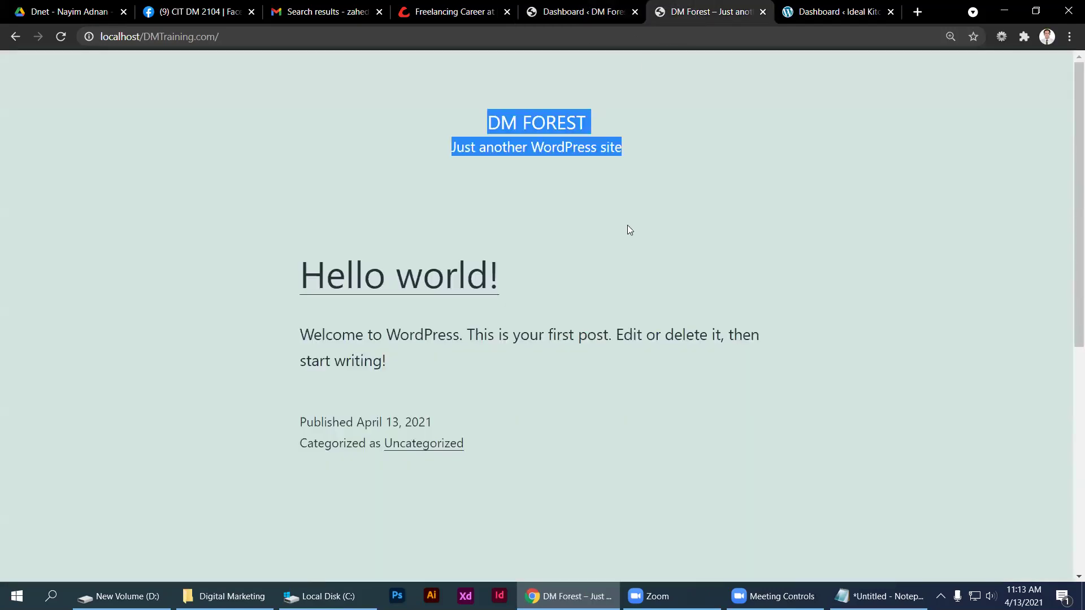
- Log out of the Ideal Kitchener site via Howdy, close its tab, and bring up Notepad
{"action": "left_click", "coordinate": [818, 11]}
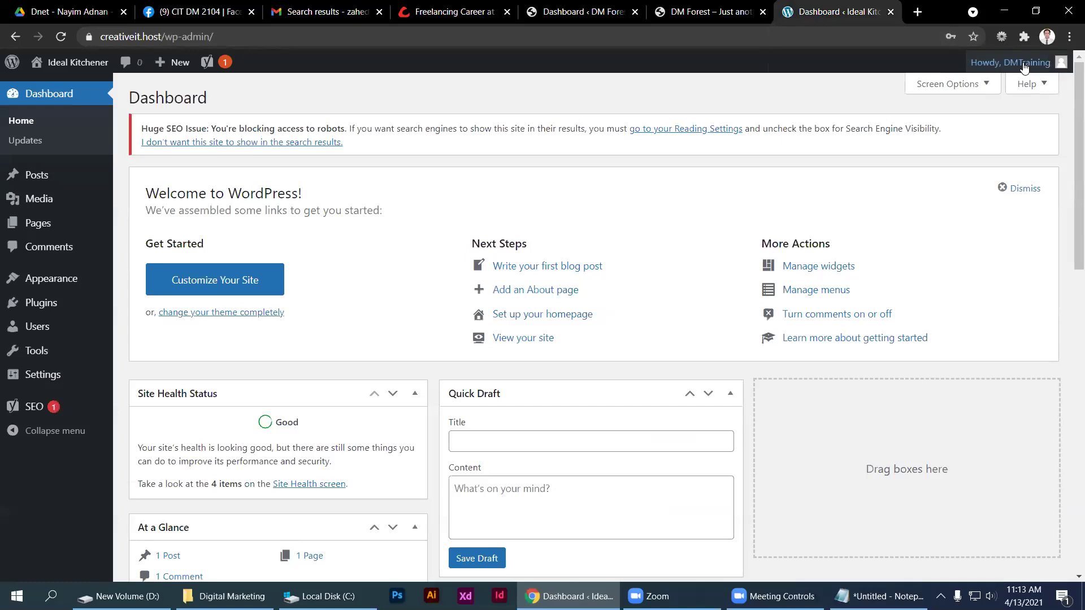
{"action": "mouse_move", "coordinate": [1011, 62]}
{"action": "left_click", "coordinate": [976, 137]}
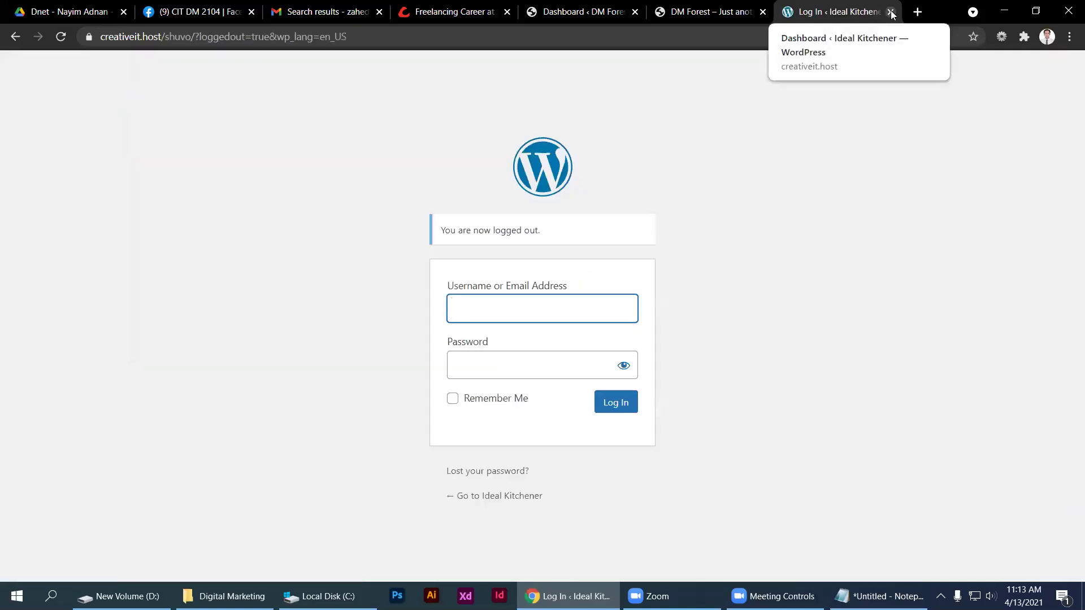
{"action": "left_click", "coordinate": [891, 11]}
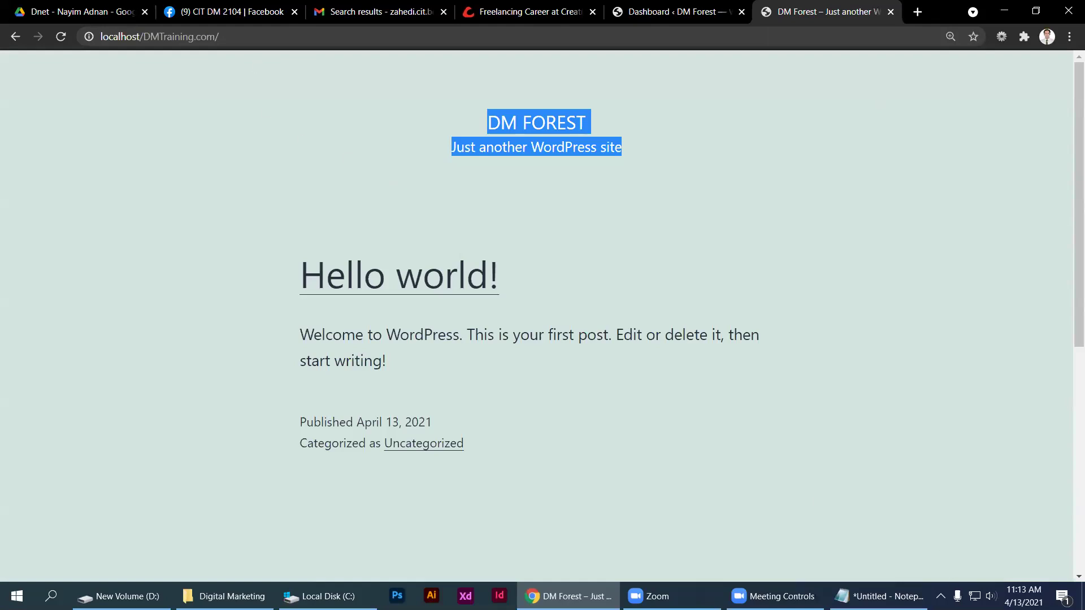
{"action": "left_click", "coordinate": [879, 596]}
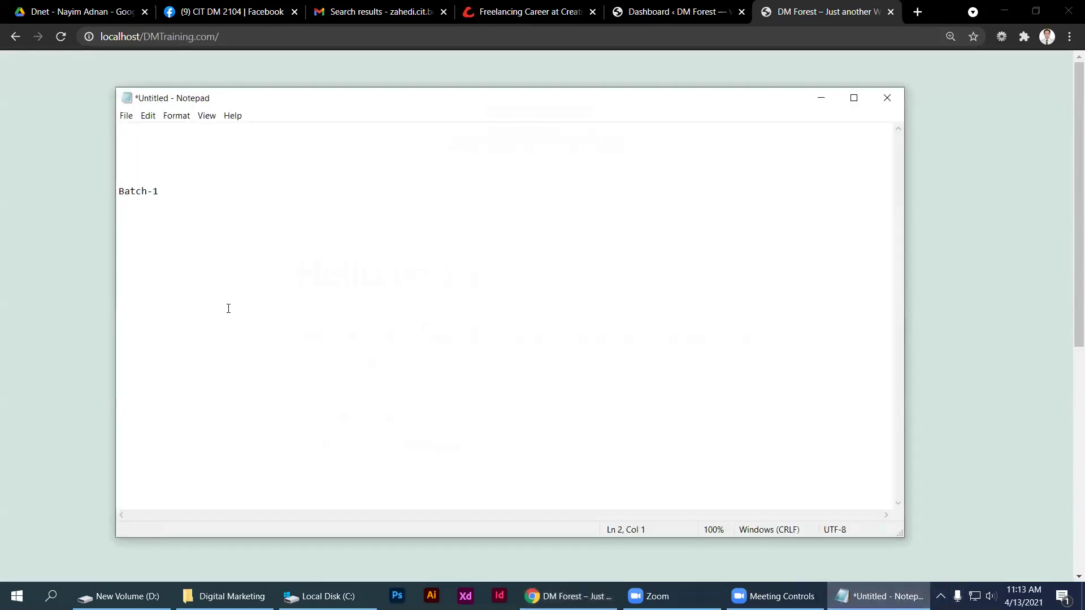
- Replace 'Batch-1' with a Username line and pass line holding the site's login, then return to the DM Forest dashboard
{"action": "key", "text": "ctrl+a"}
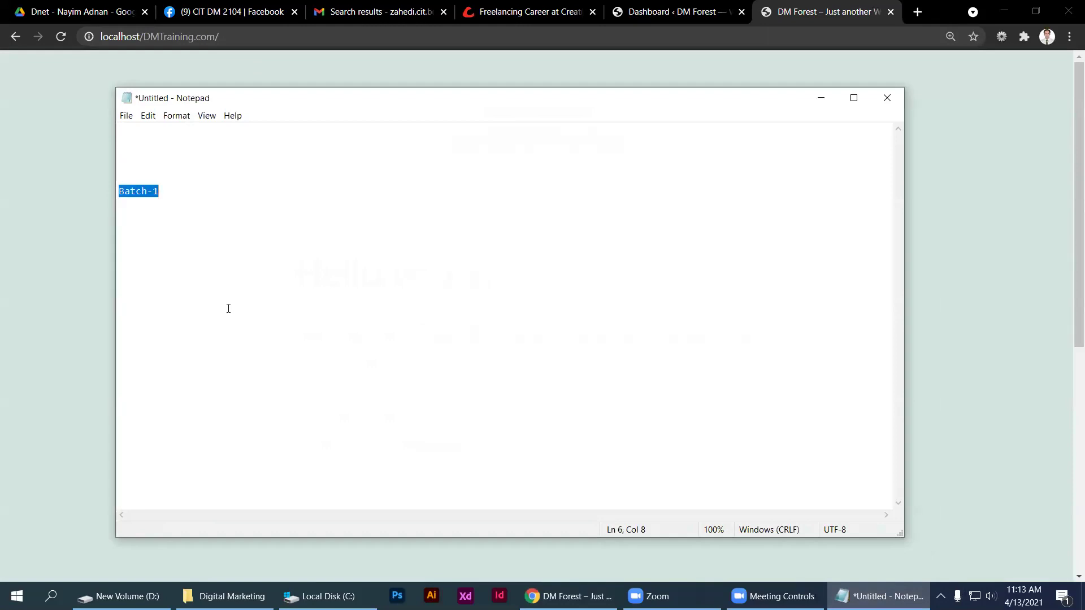
{"action": "type", "text": "User"}
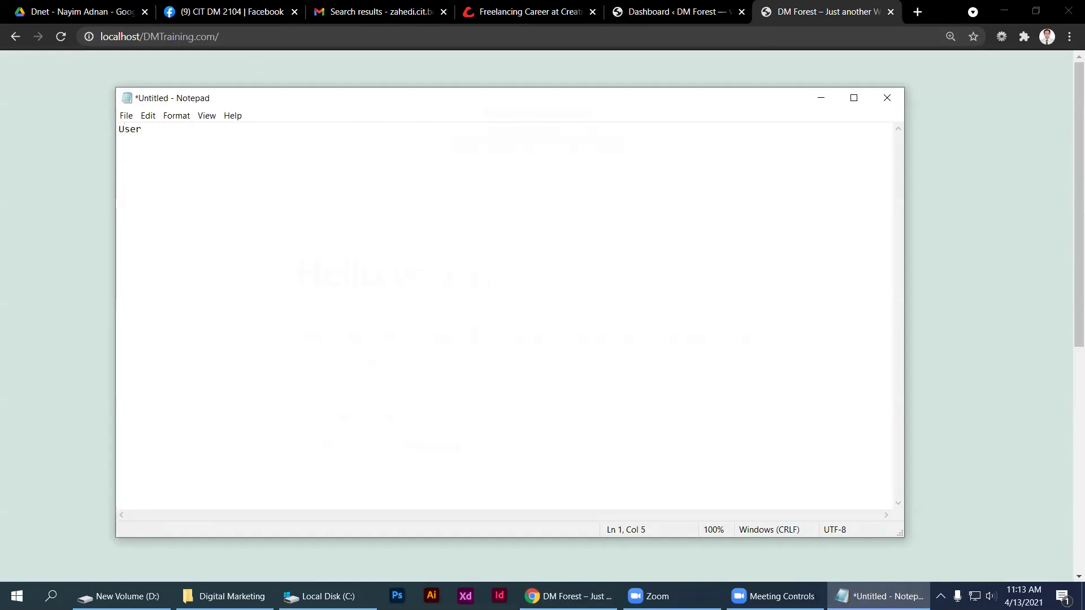
{"action": "type", "text": "name:"}
{"action": "key", "text": "Return"}
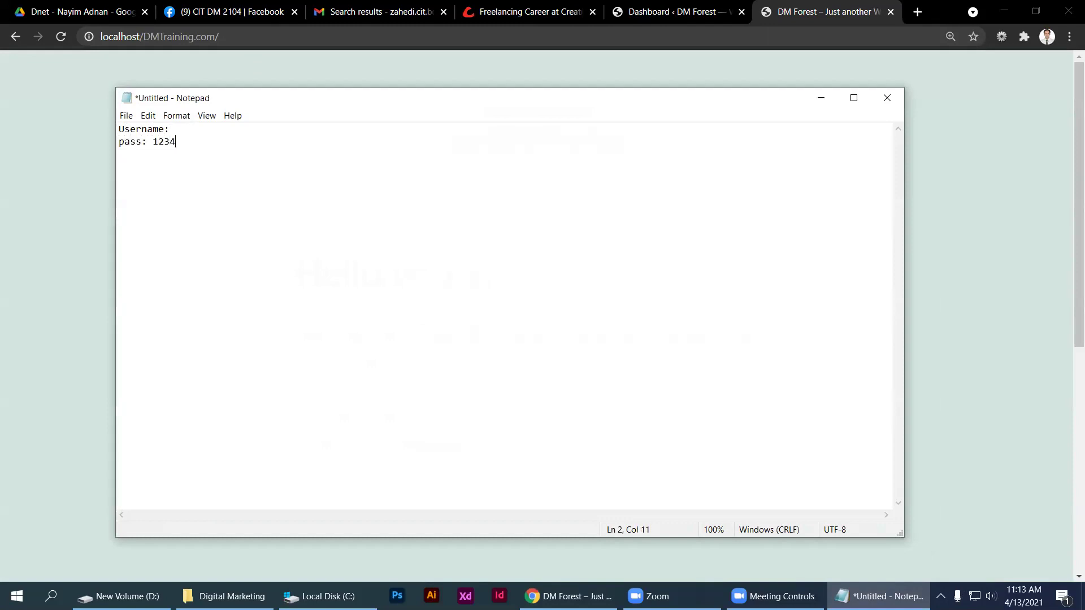
{"action": "left_click", "coordinate": [179, 133]}
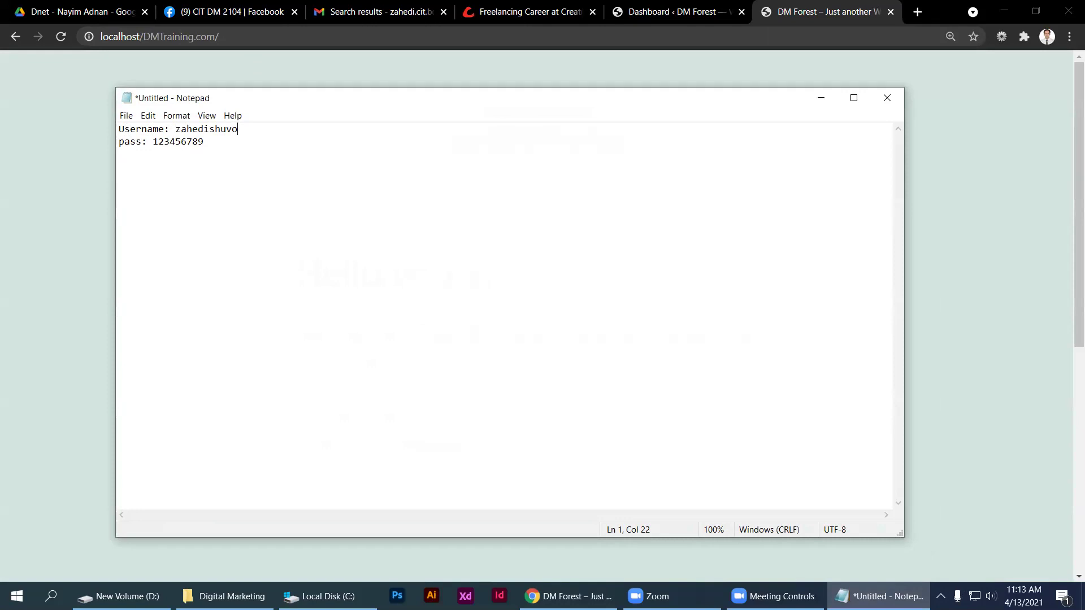
{"action": "left_click", "coordinate": [672, 11]}
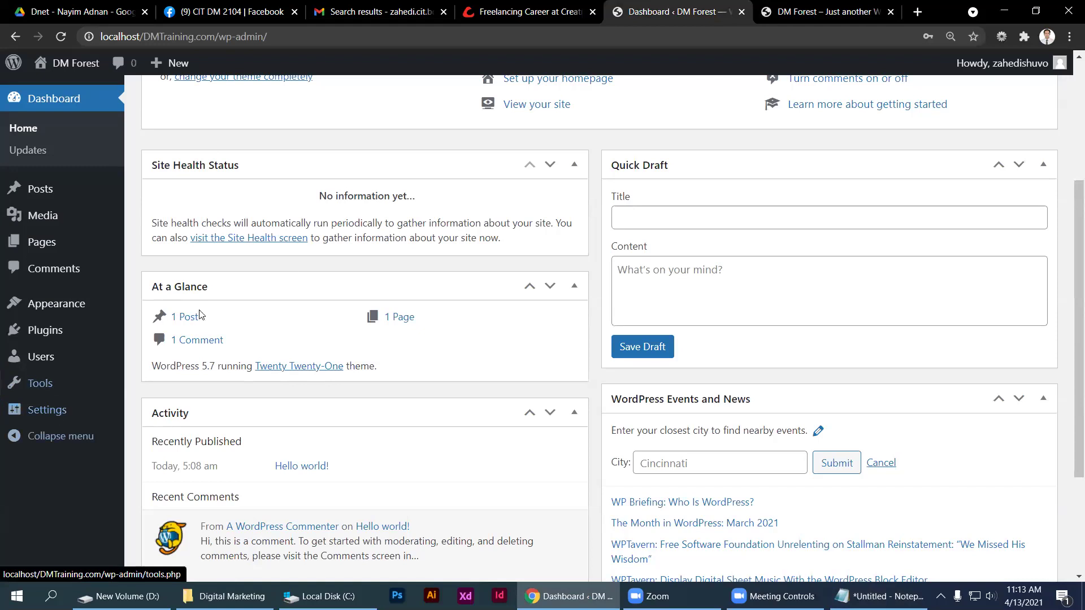
{"action": "double_click", "coordinate": [217, 37]}
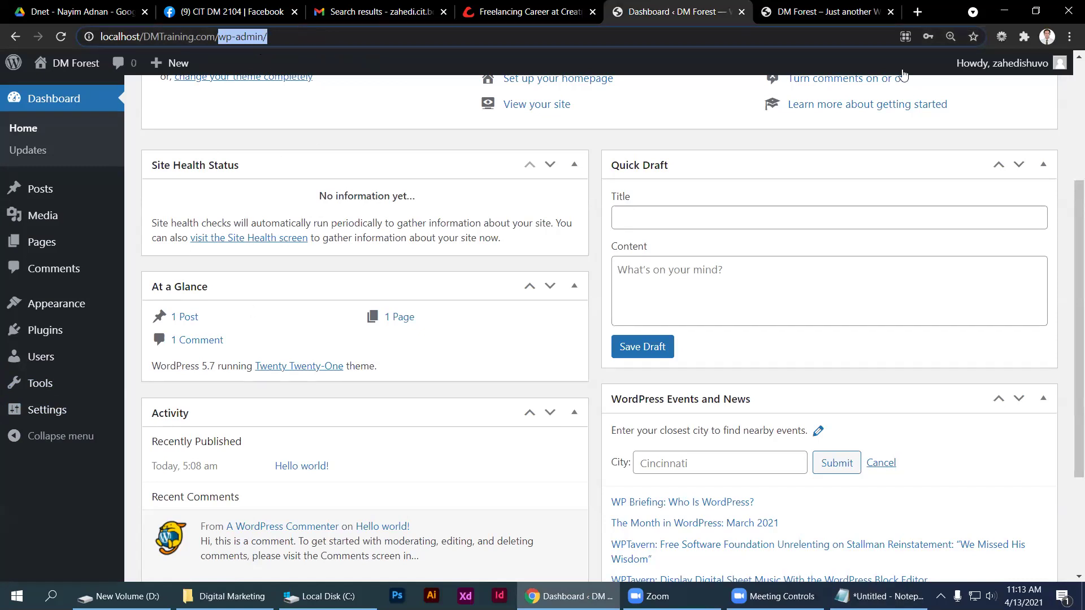
- Log out of the DM Forest admin and reload the site's front page
{"action": "mouse_move", "coordinate": [1009, 65]}
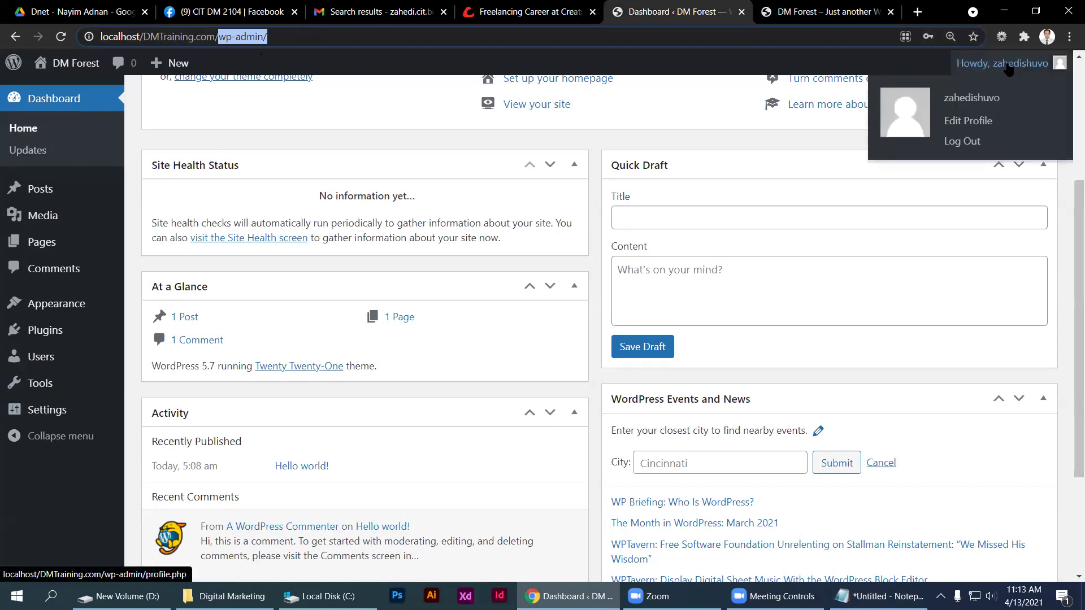
{"action": "left_click", "coordinate": [965, 144]}
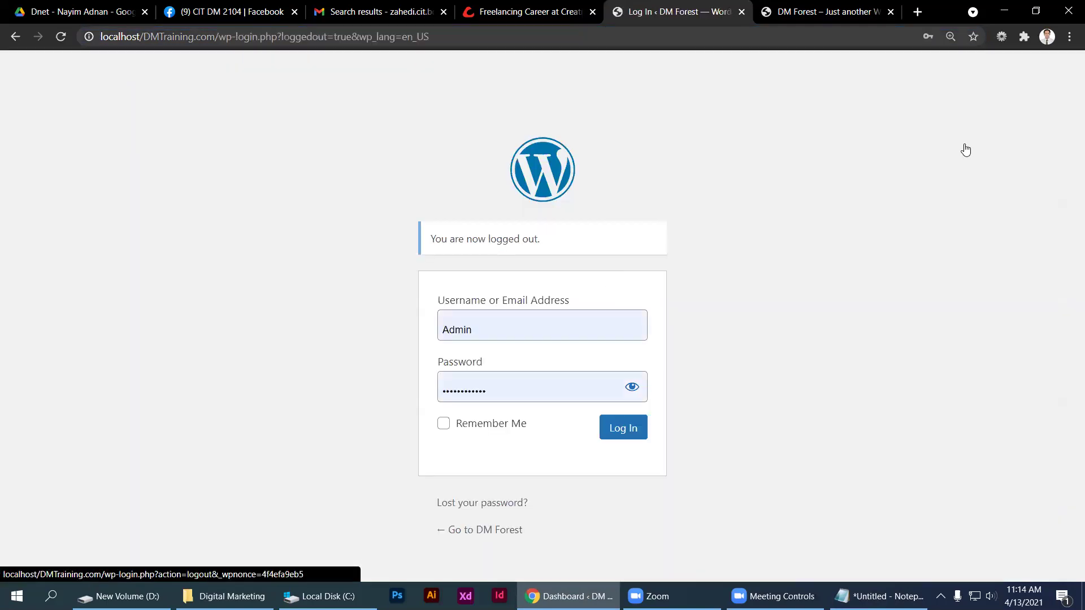
{"action": "left_click", "coordinate": [788, 11]}
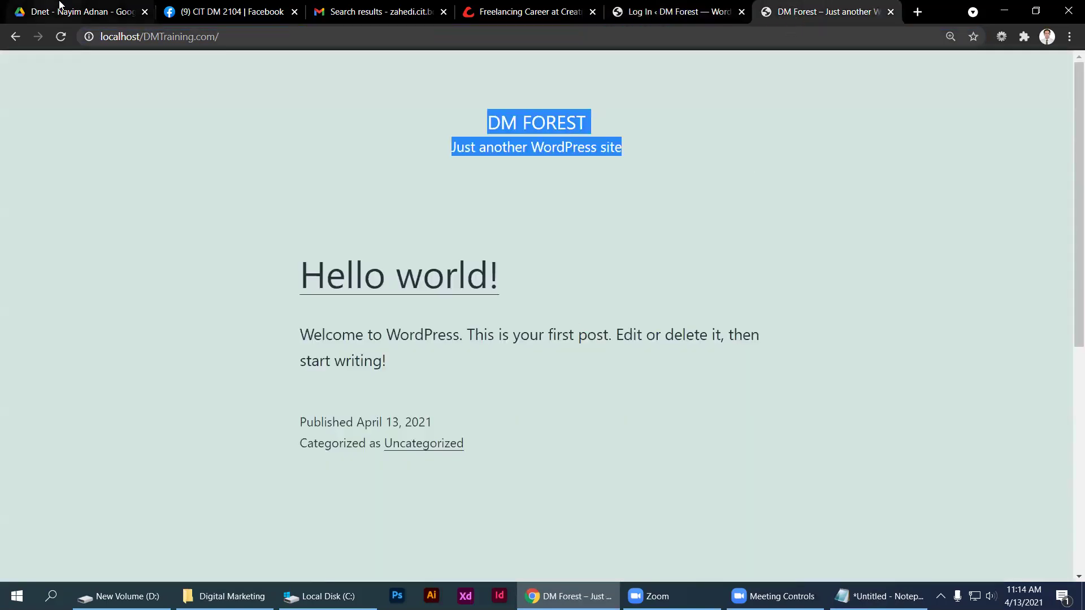
{"action": "left_click", "coordinate": [60, 39]}
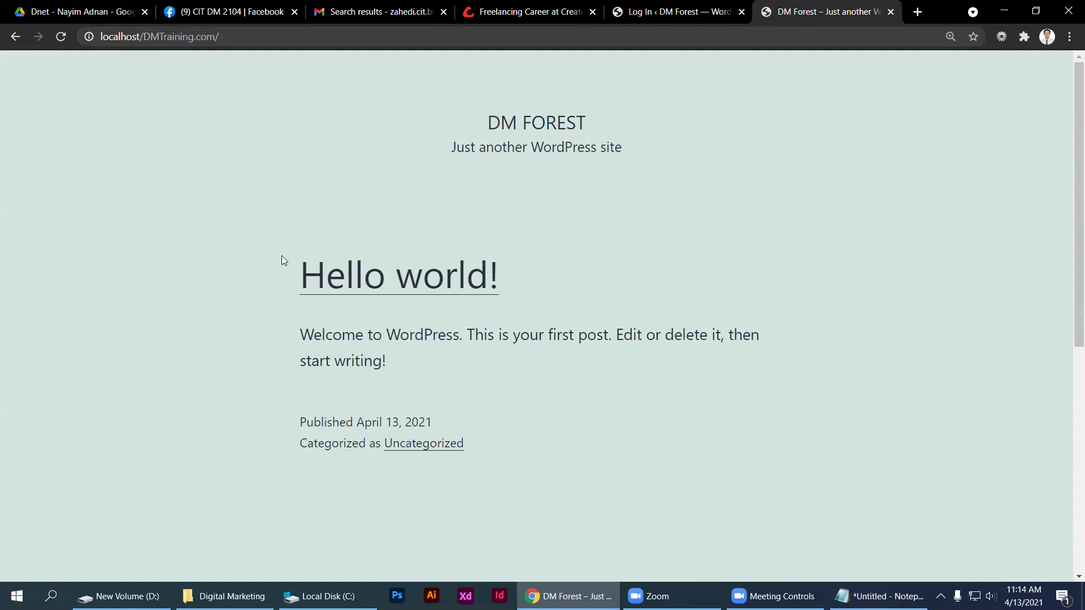
- Append 'wp-admin' to the site address to load the login page
{"action": "left_click", "coordinate": [259, 38]}
{"action": "left_click", "coordinate": [259, 37]}
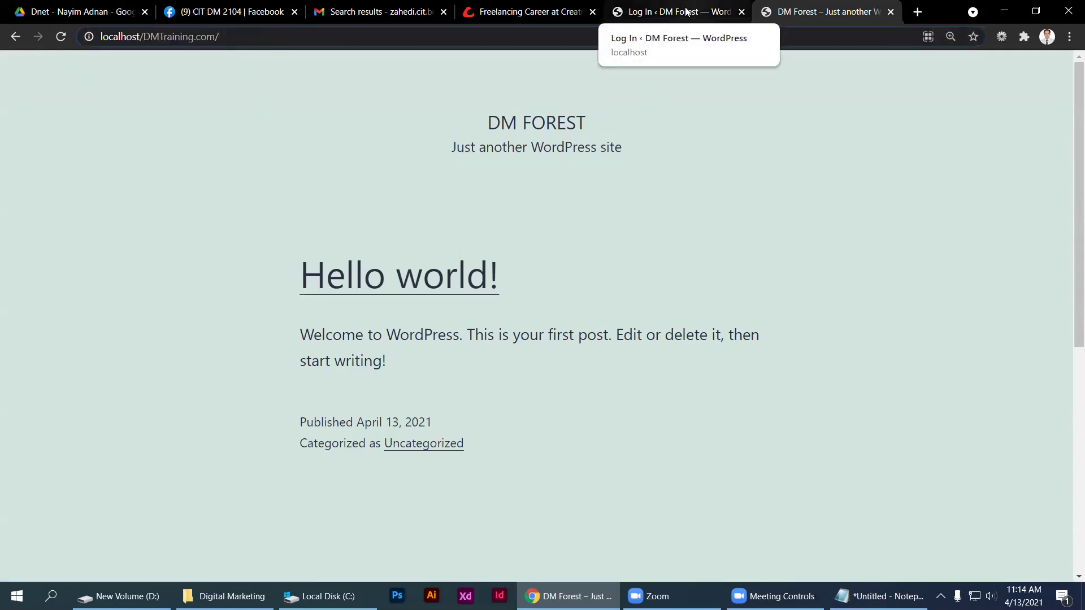
{"action": "type", "text": "wp-admin"}
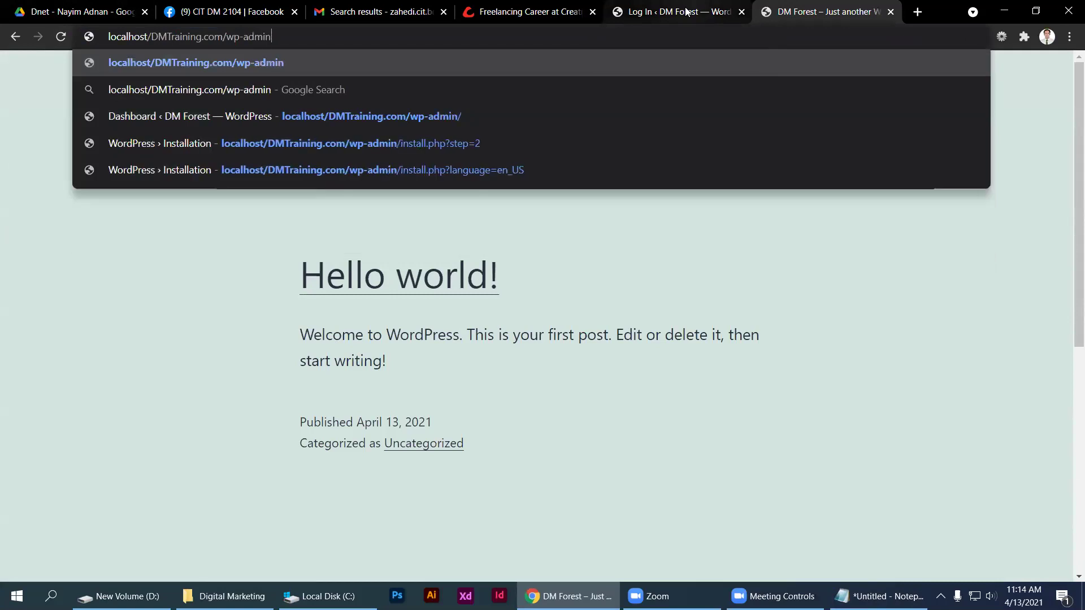
{"action": "key", "text": "Return"}
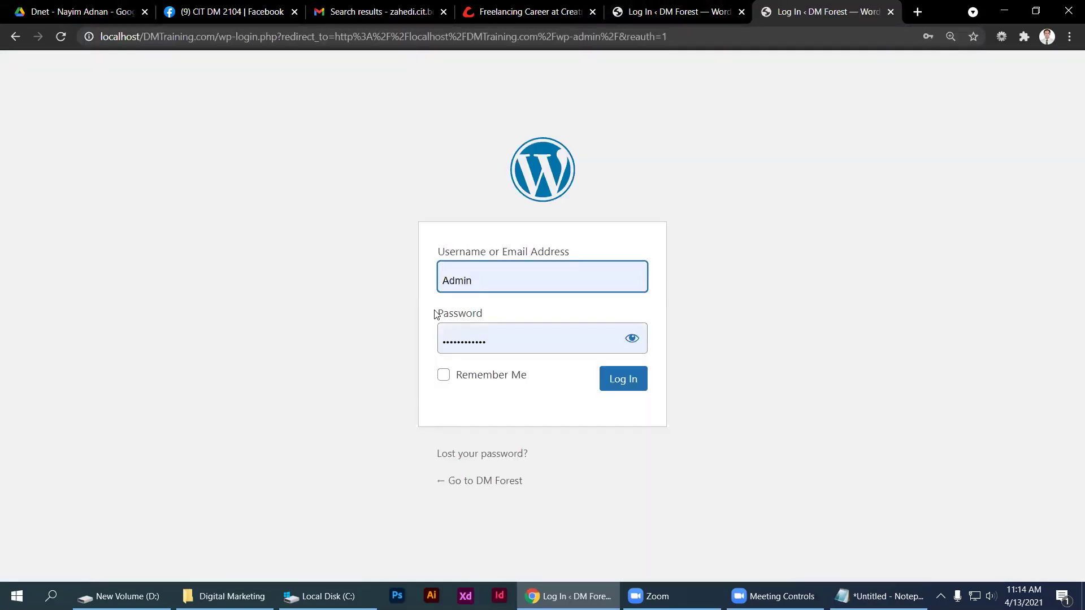
- Log in with the saved username and the account password, then close the leftover Log In tab
{"action": "double_click", "coordinate": [497, 285]}
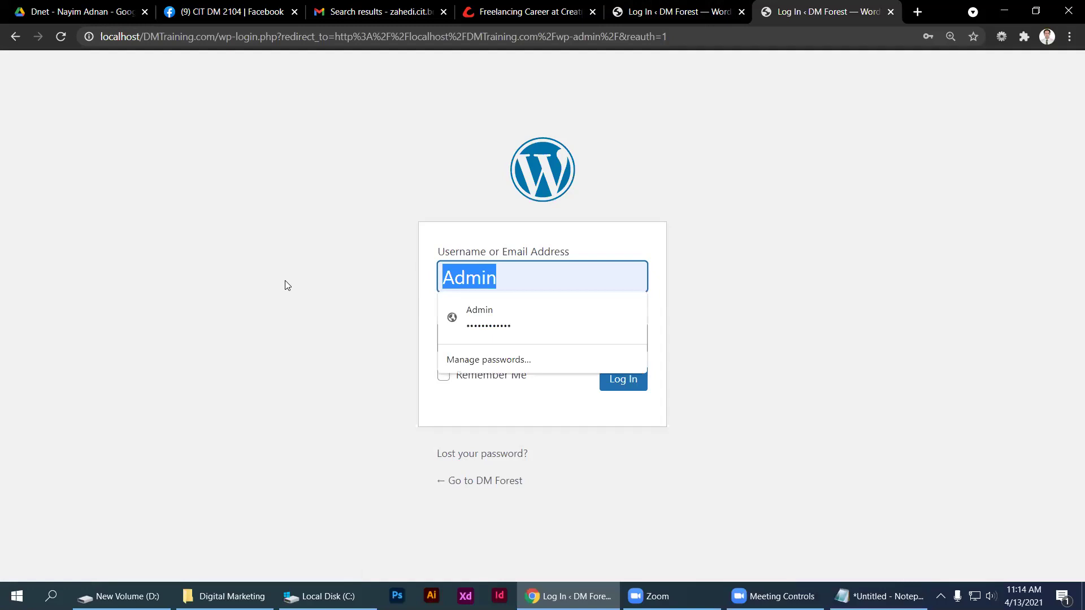
{"action": "left_click", "coordinate": [471, 314]}
{"action": "left_click", "coordinate": [624, 388]}
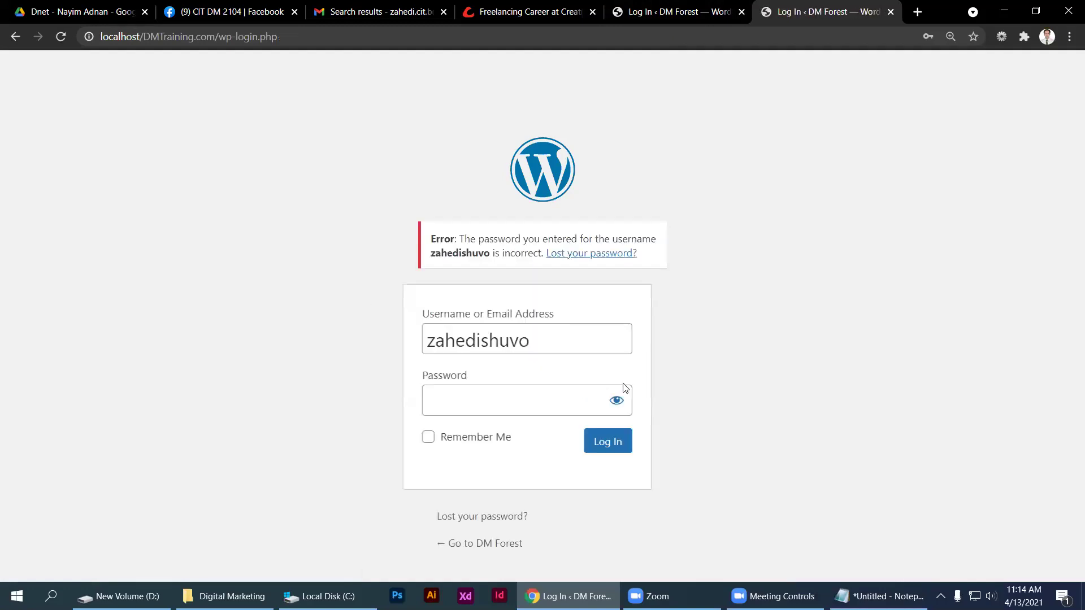
{"action": "type", "text": "******"}
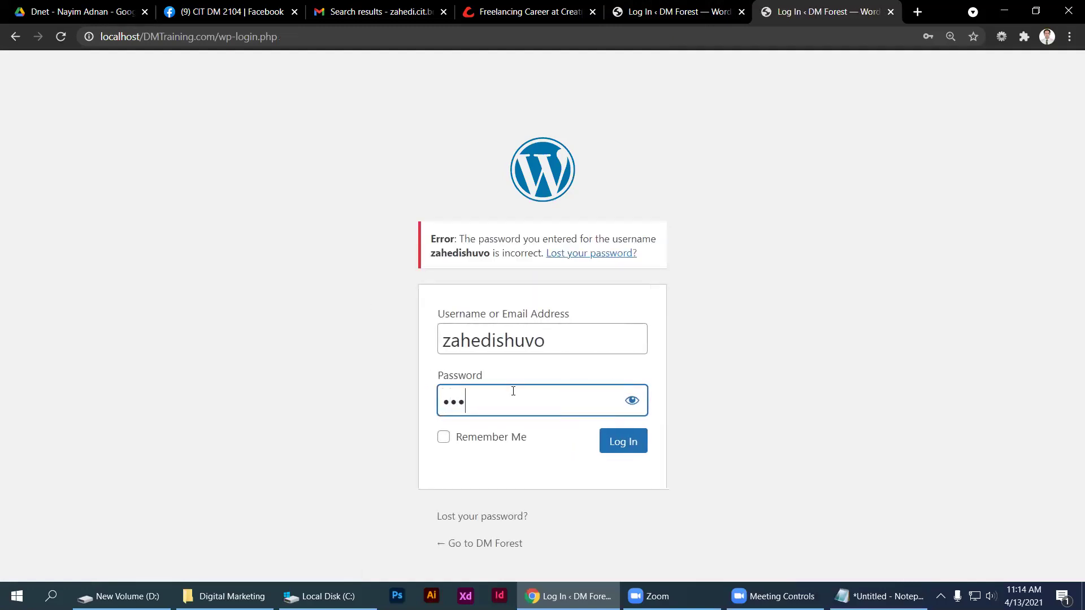
{"action": "type", "text": "****"}
{"action": "key", "text": "Return"}
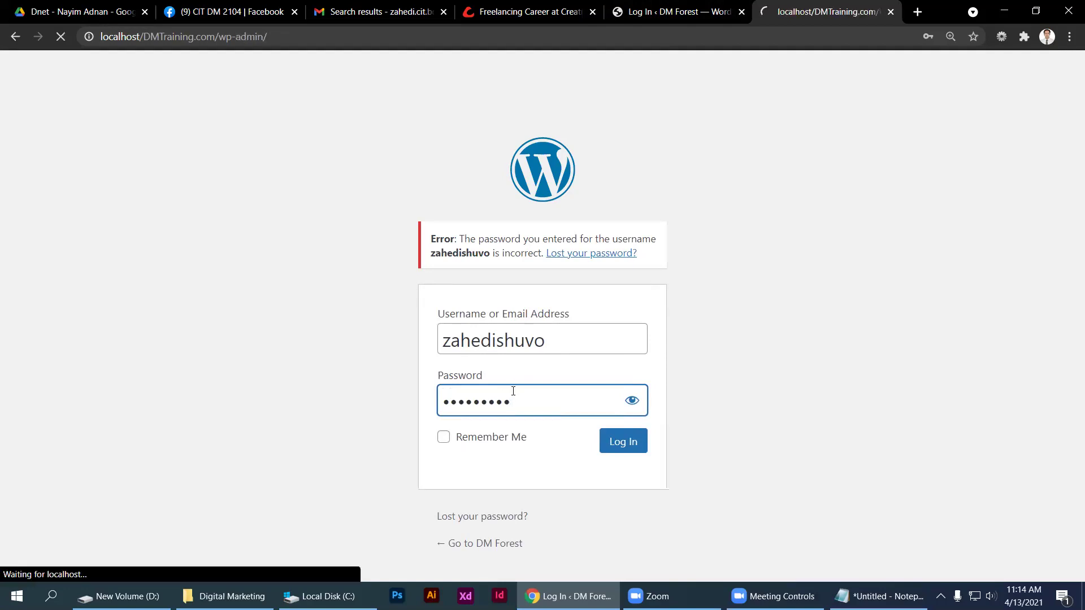
{"action": "left_click", "coordinate": [742, 12]}
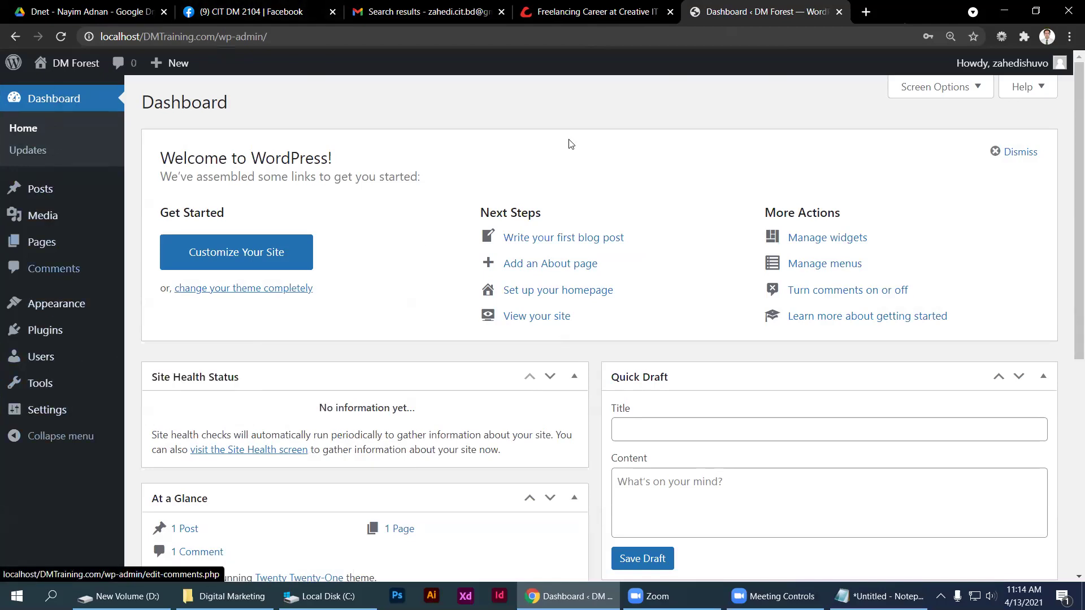
{"action": "left_click", "coordinate": [231, 11]}
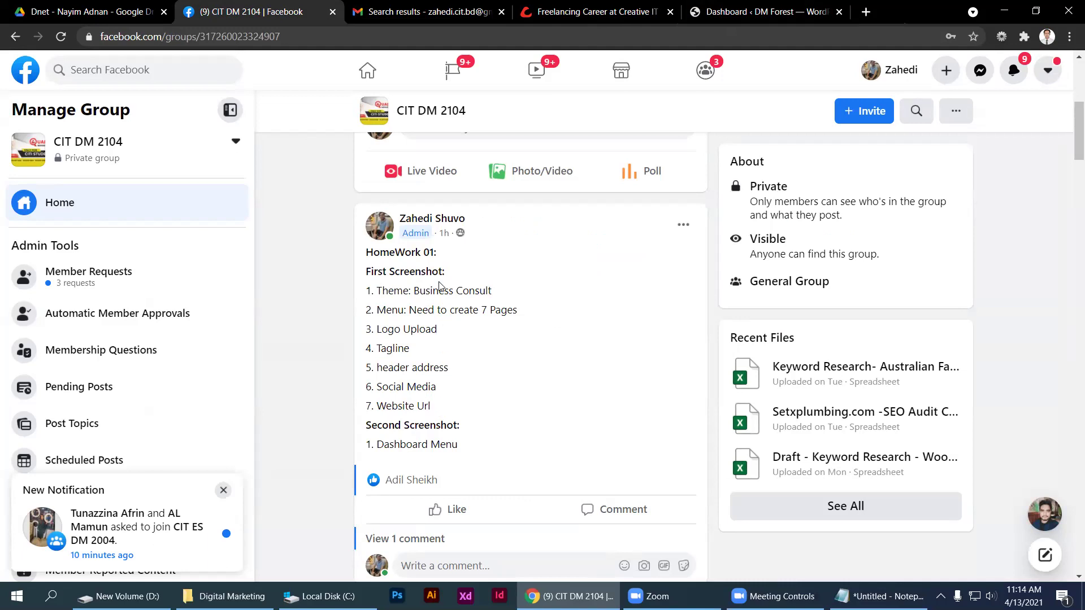
{"action": "left_click", "coordinate": [593, 11]}
{"action": "mouse_move", "coordinate": [251, 195]}
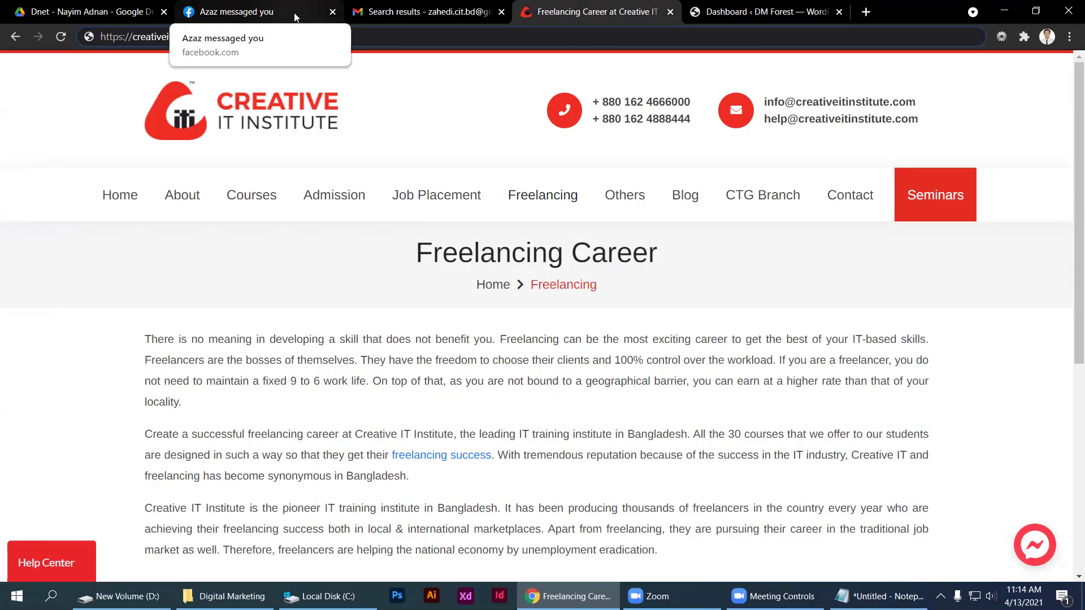
{"action": "left_click", "coordinate": [293, 17]}
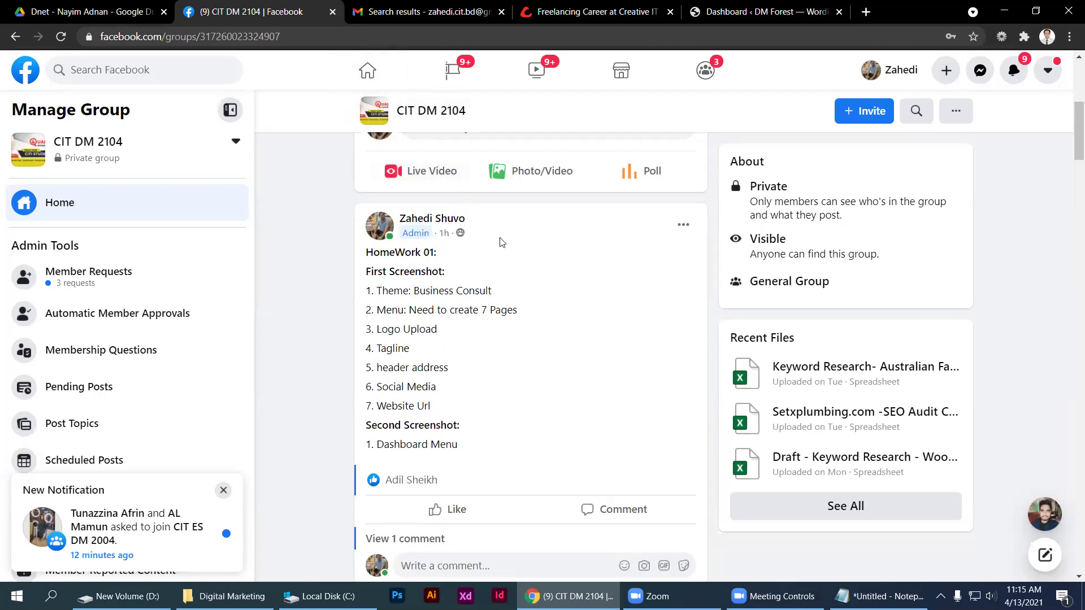
{"action": "left_click", "coordinate": [728, 5]}
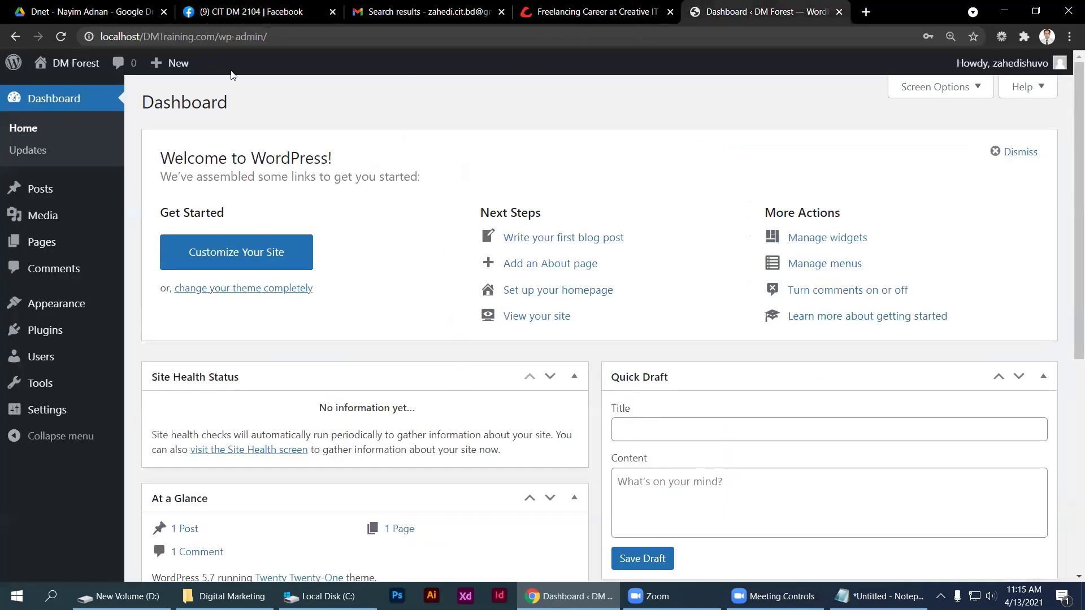
- Open the DM Forest front page in a new tab and go to Appearance > Themes > Add New
{"action": "mouse_move", "coordinate": [77, 63]}
{"action": "left_click", "coordinate": [52, 90]}
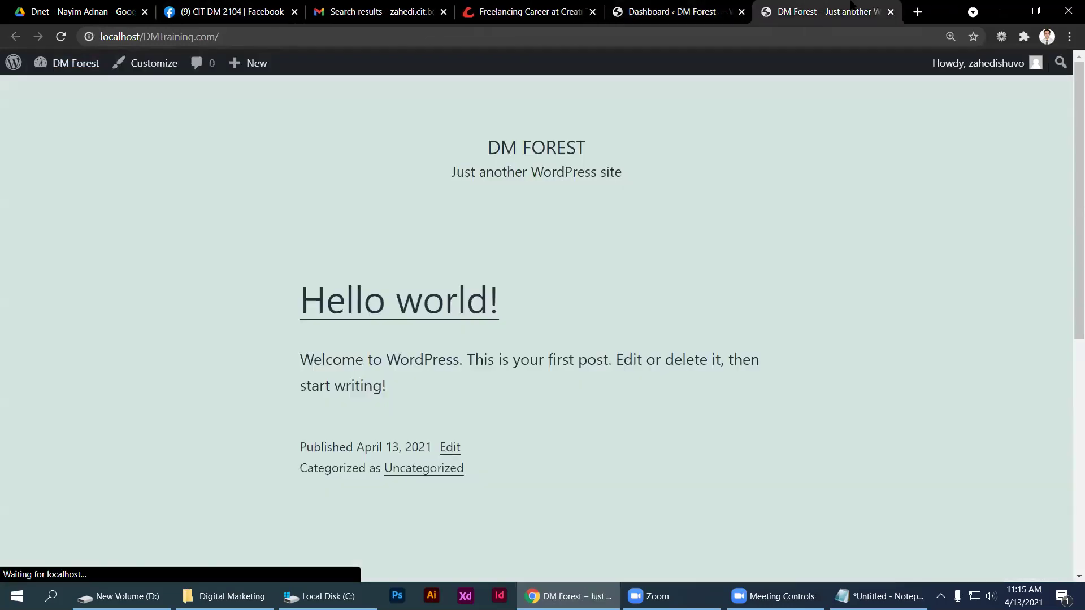
{"action": "left_click", "coordinate": [653, 10]}
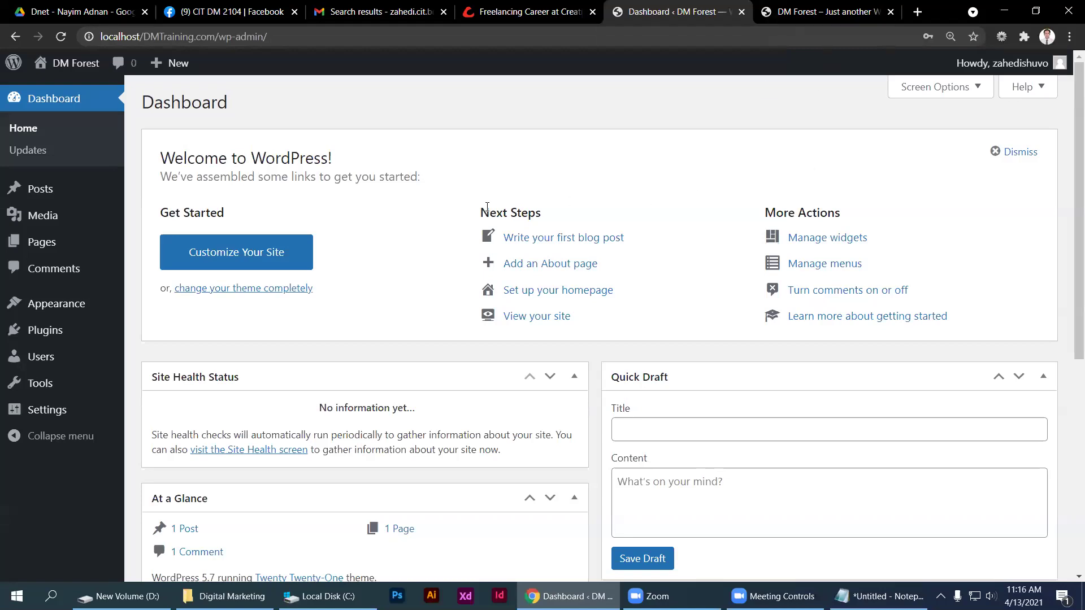
{"action": "mouse_move", "coordinate": [79, 309]}
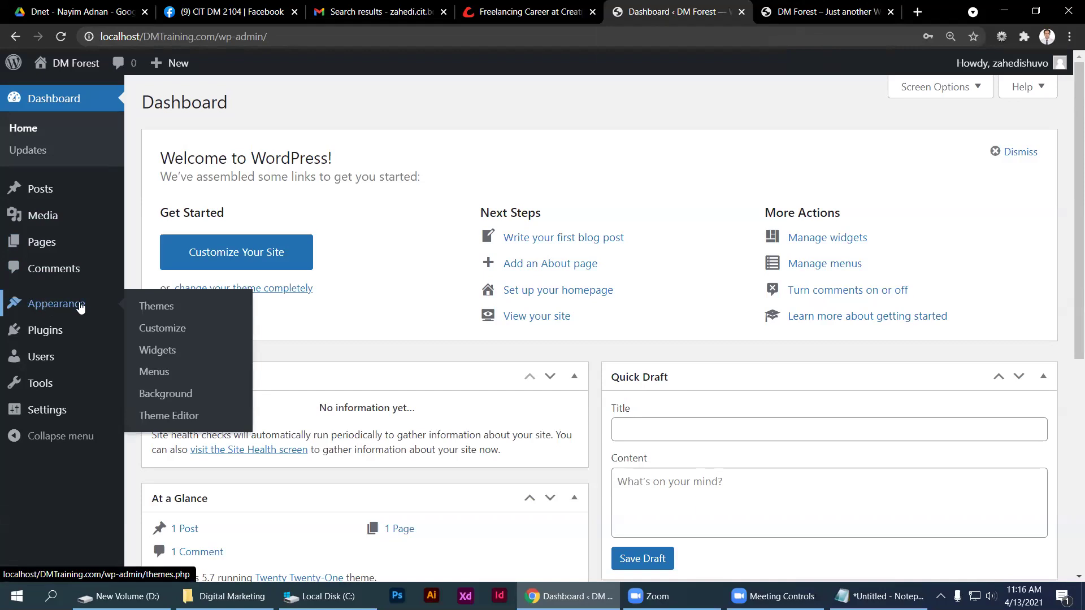
{"action": "left_click", "coordinate": [164, 312]}
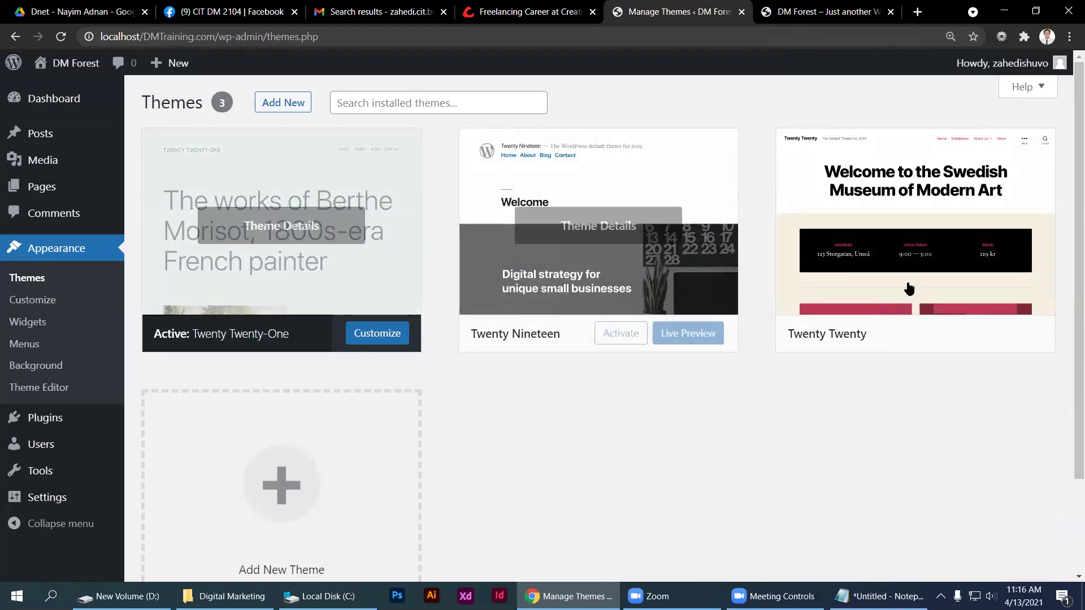
{"action": "left_click", "coordinate": [285, 105]}
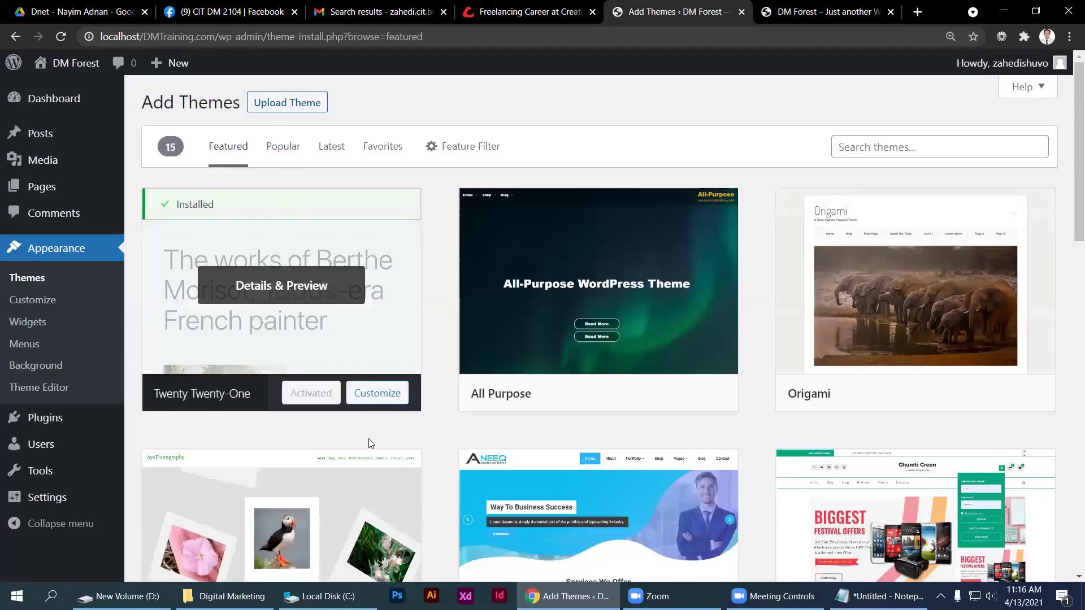
{"action": "scroll", "coordinate": [729, 421], "scroll_direction": "down", "scroll_amount": 8}
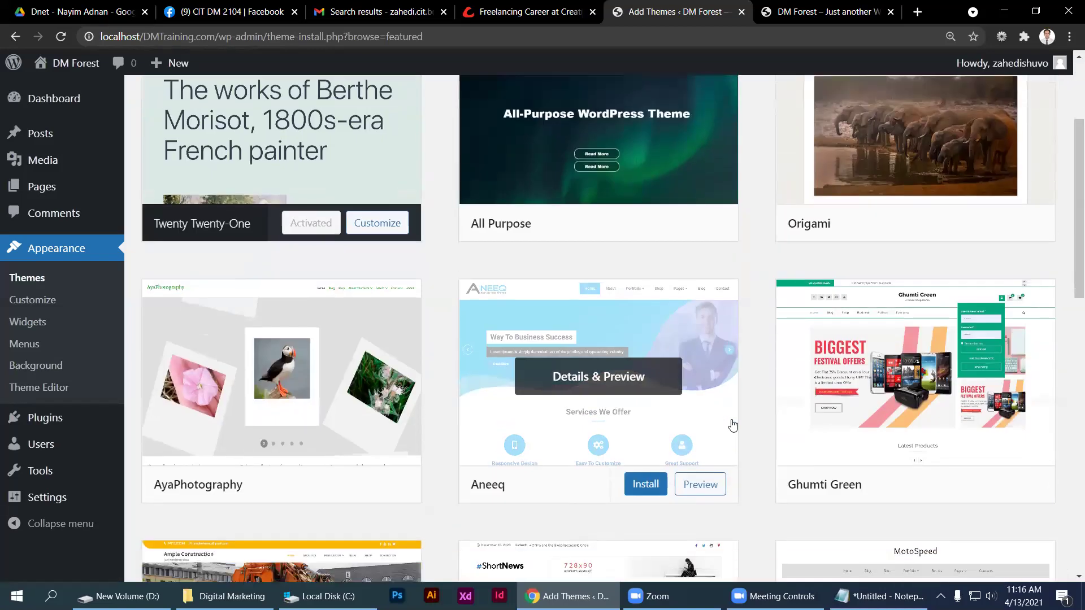
{"action": "scroll", "coordinate": [731, 439], "scroll_direction": "down", "scroll_amount": 1}
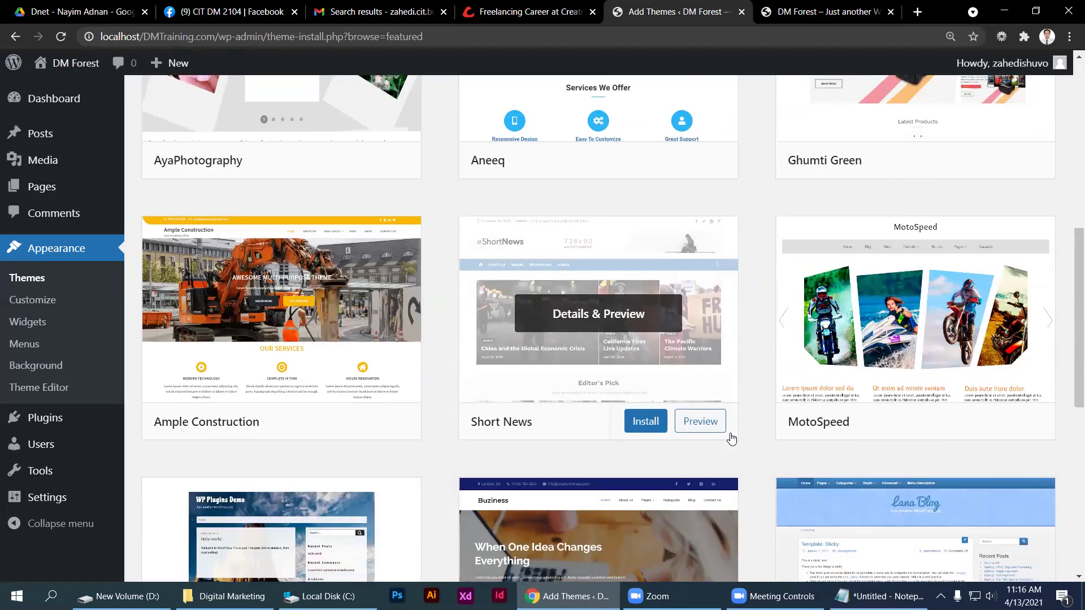
{"action": "scroll", "coordinate": [731, 439], "scroll_direction": "up", "scroll_amount": 5}
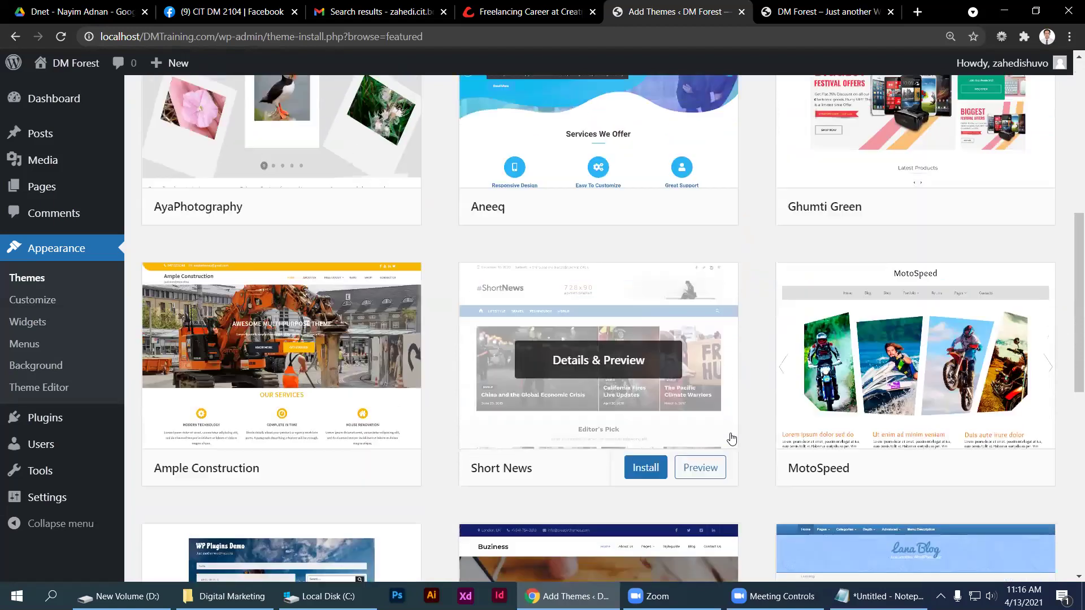
{"action": "scroll", "coordinate": [731, 439], "scroll_direction": "up", "scroll_amount": 2}
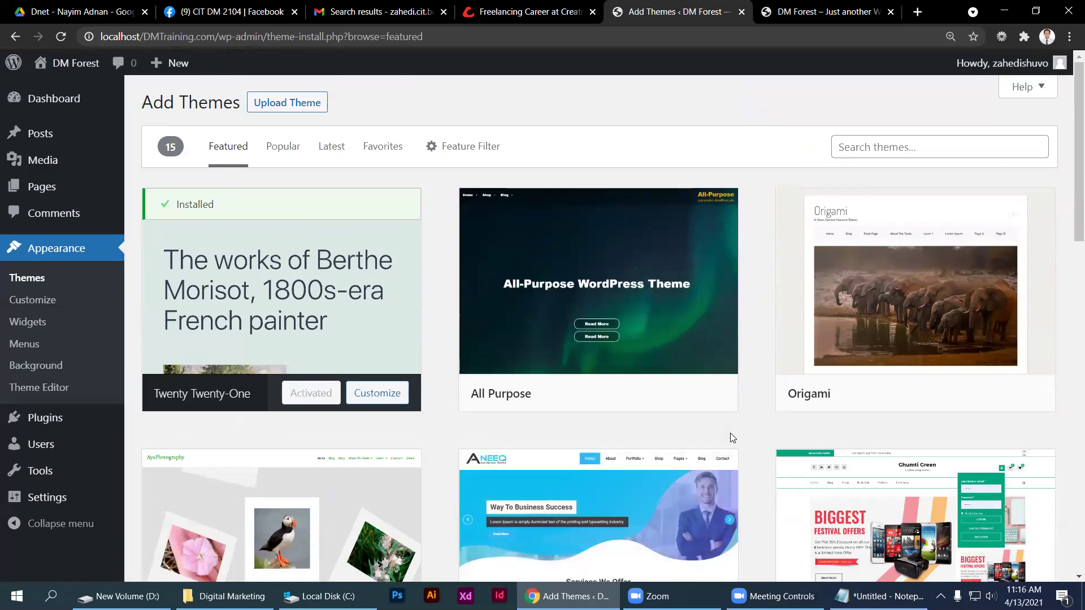
- Copy the theme name 'Business Consult' from the Facebook homework post and return to Add Themes
{"action": "left_click", "coordinate": [231, 8]}
{"action": "left_click_drag", "start_coordinate": [414, 291], "coordinate": [497, 297]}
{"action": "key", "text": "ctrl+c"}
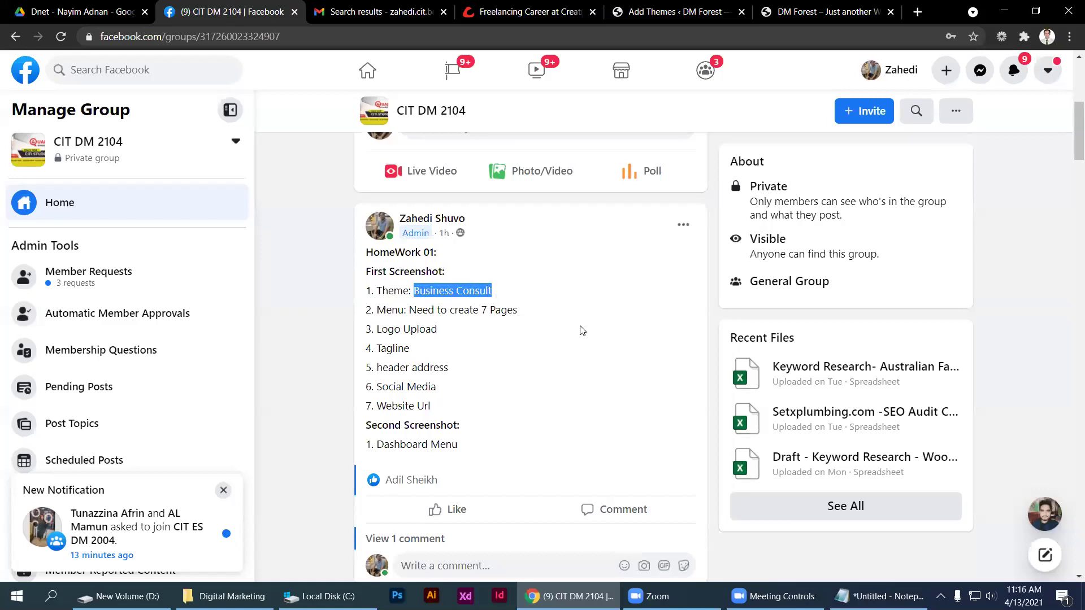
{"action": "left_click", "coordinate": [700, 8]}
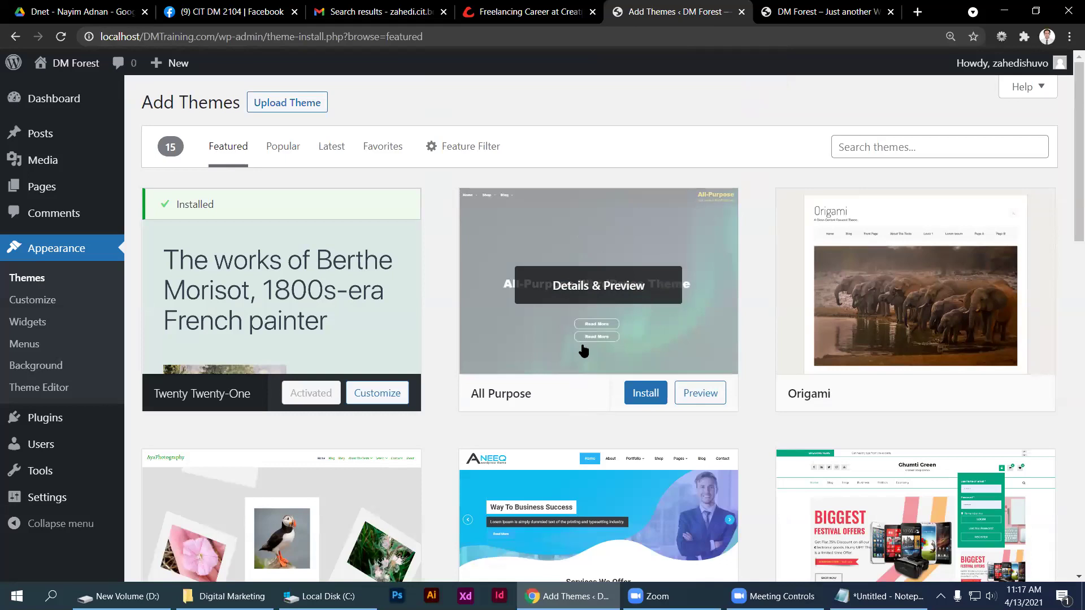
{"action": "left_click", "coordinate": [226, 11]}
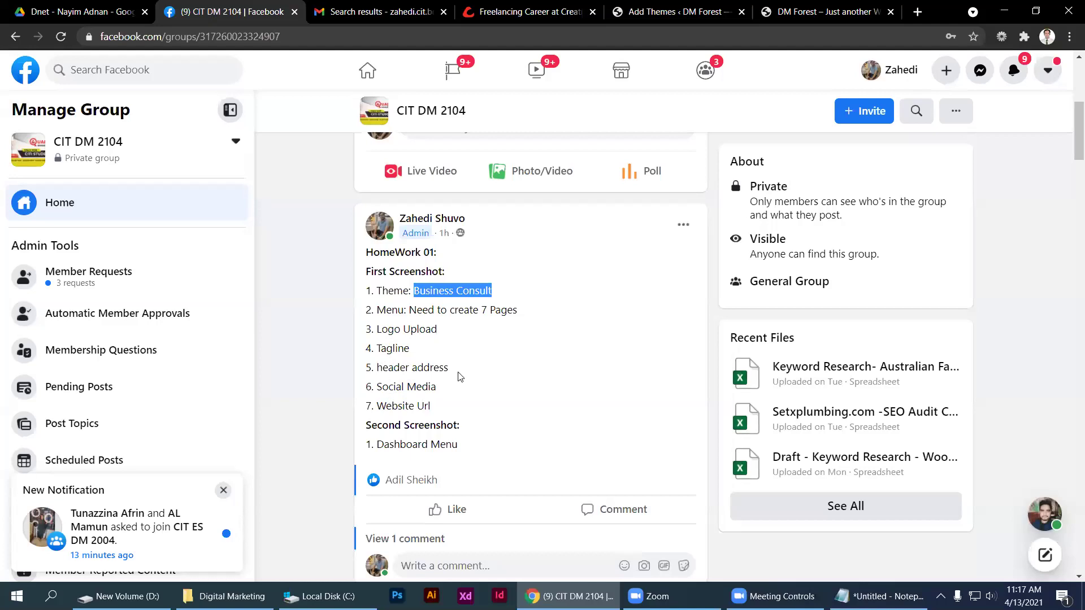
{"action": "left_click", "coordinate": [660, 11]}
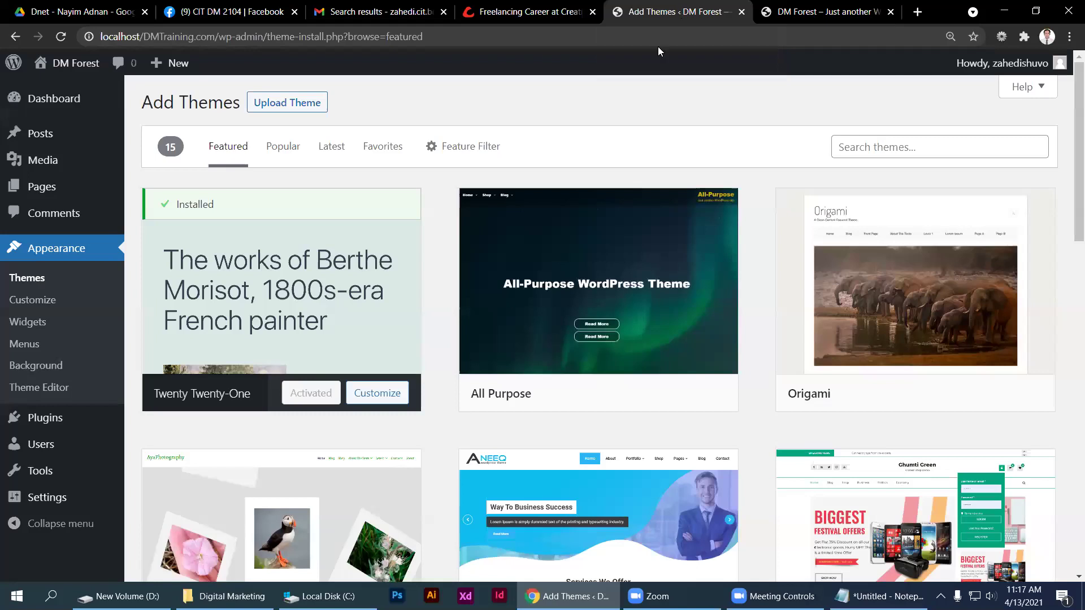
{"action": "mouse_move", "coordinate": [544, 368]}
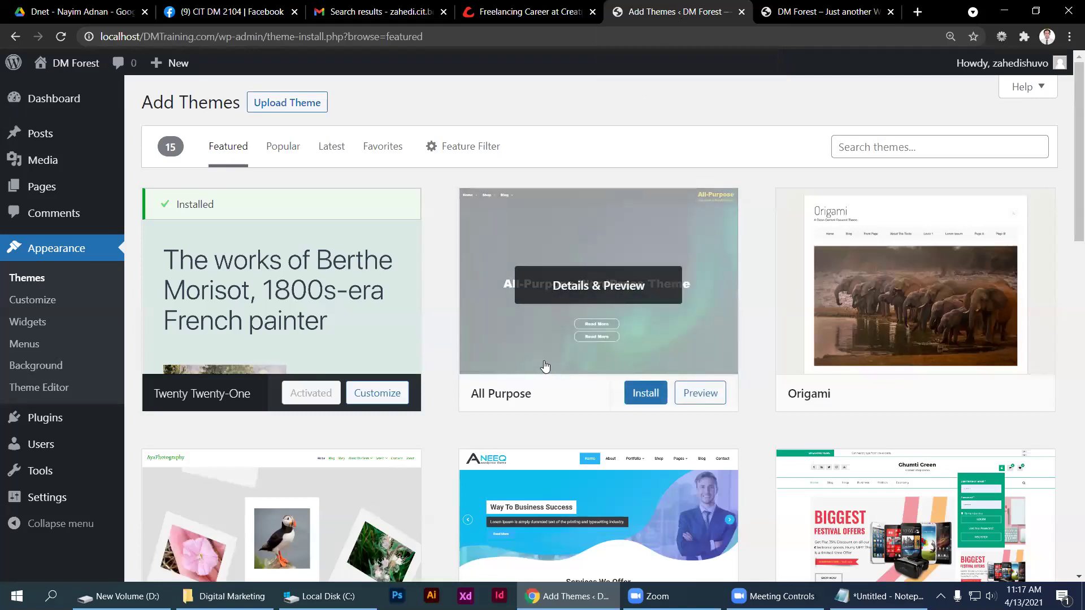
{"action": "left_click", "coordinate": [513, 15]}
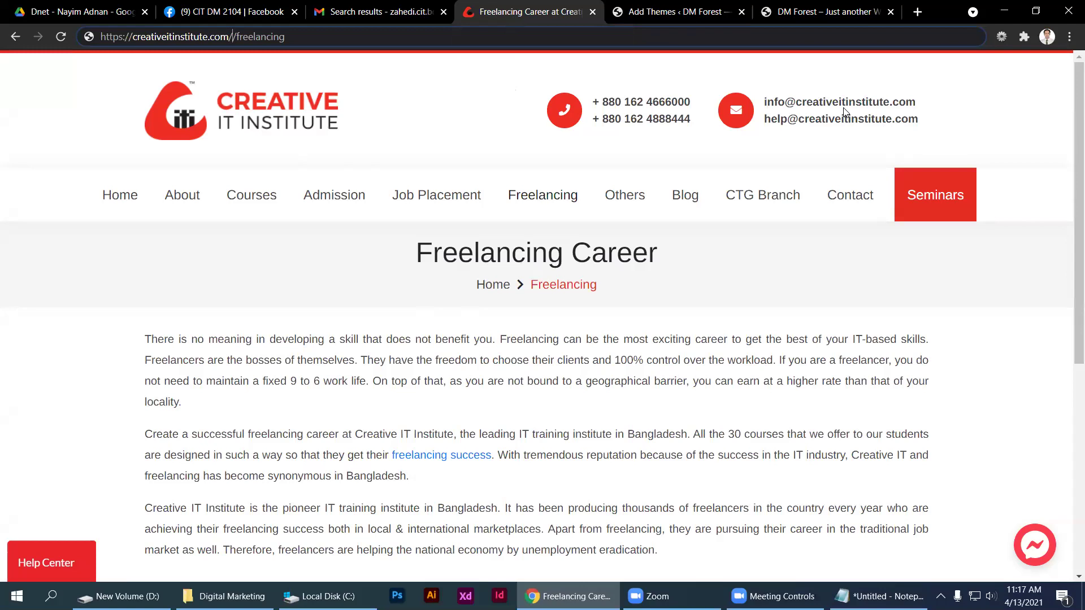
{"action": "key", "text": "Delete"}
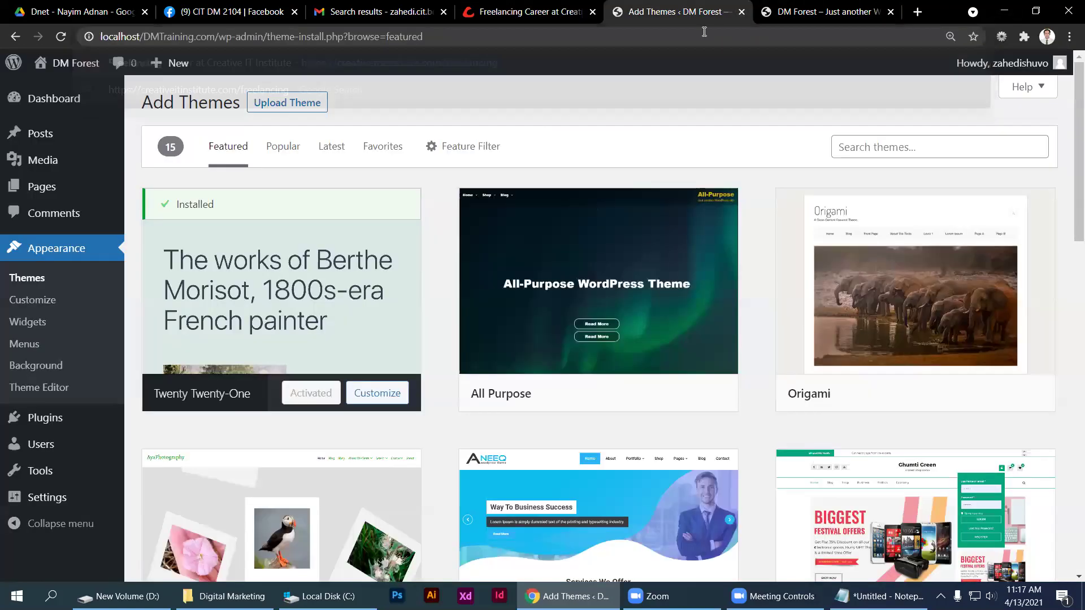
{"action": "left_click", "coordinate": [718, 13]}
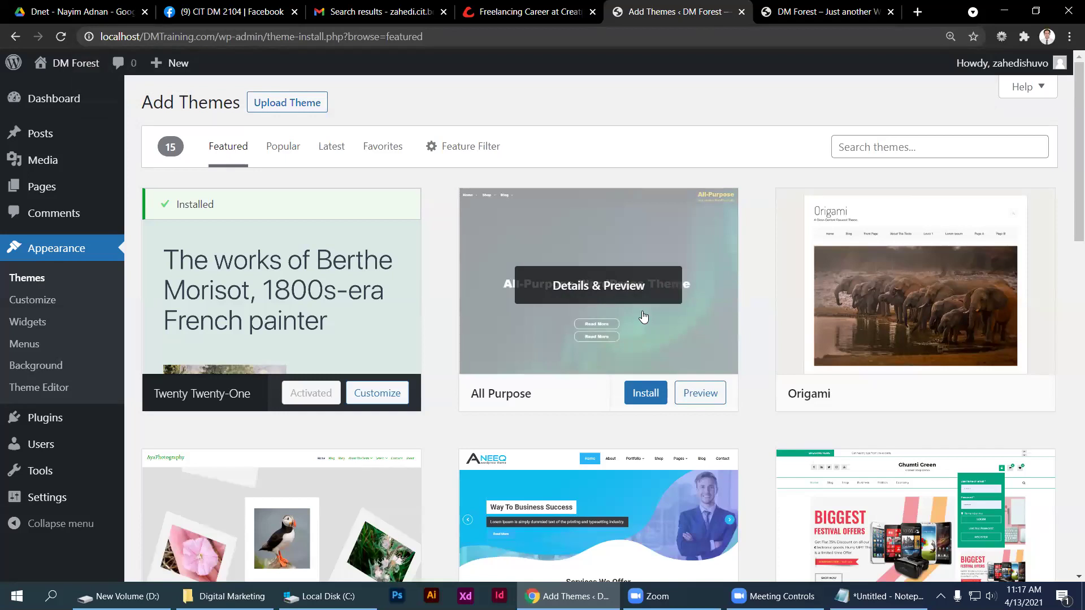
{"action": "left_click", "coordinate": [218, 14]}
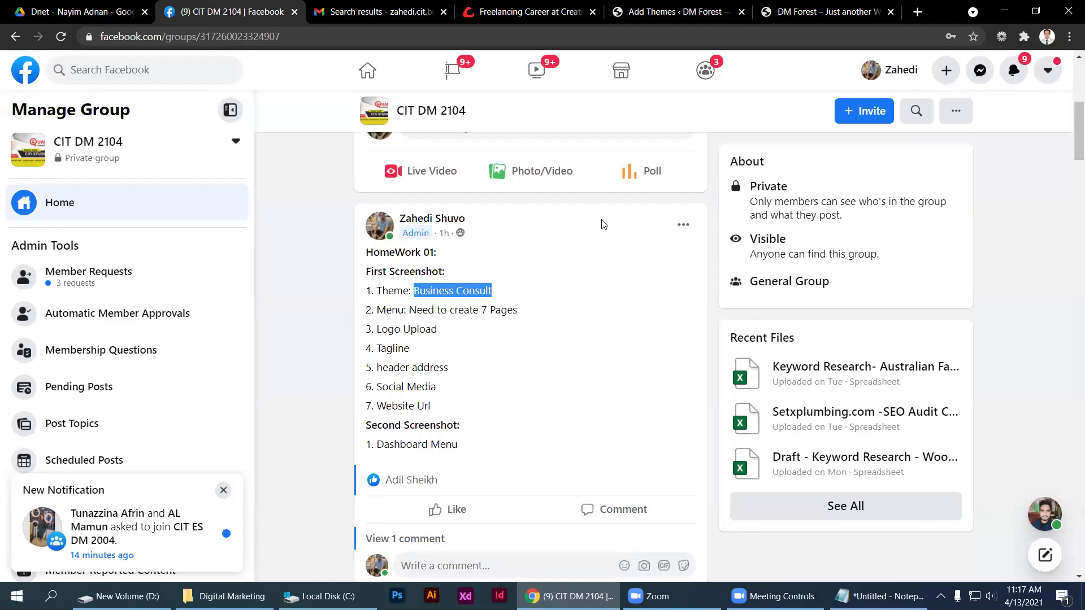
{"action": "left_click", "coordinate": [788, 11]}
{"action": "left_click", "coordinate": [678, 11]}
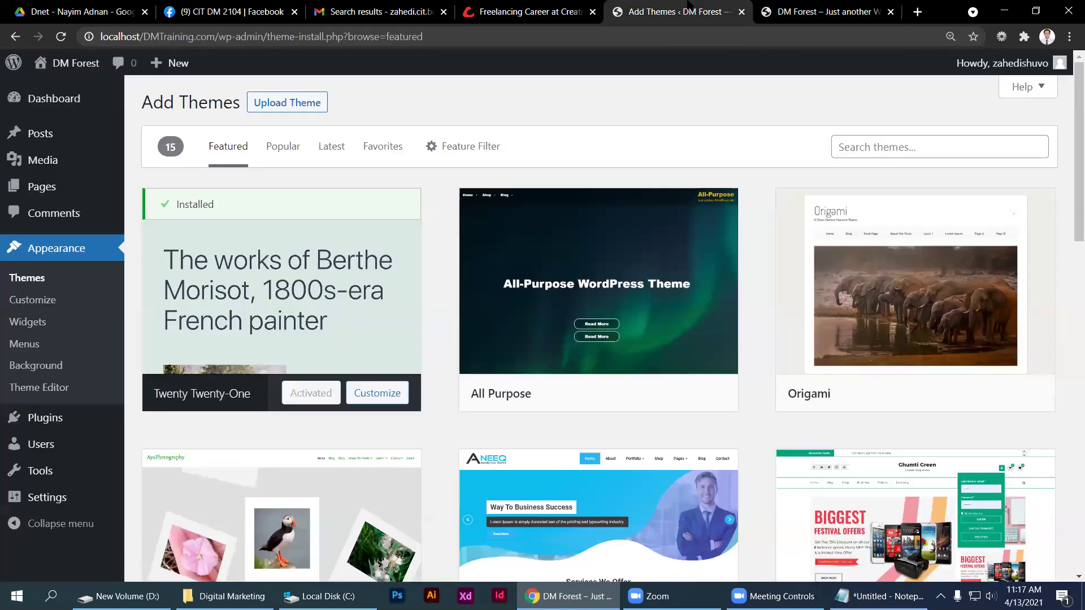
- Search for Business Consult, install and activate it, then reload the live DM Forest site
{"action": "left_click", "coordinate": [898, 151]}
{"action": "key", "text": "ctrl+v"}
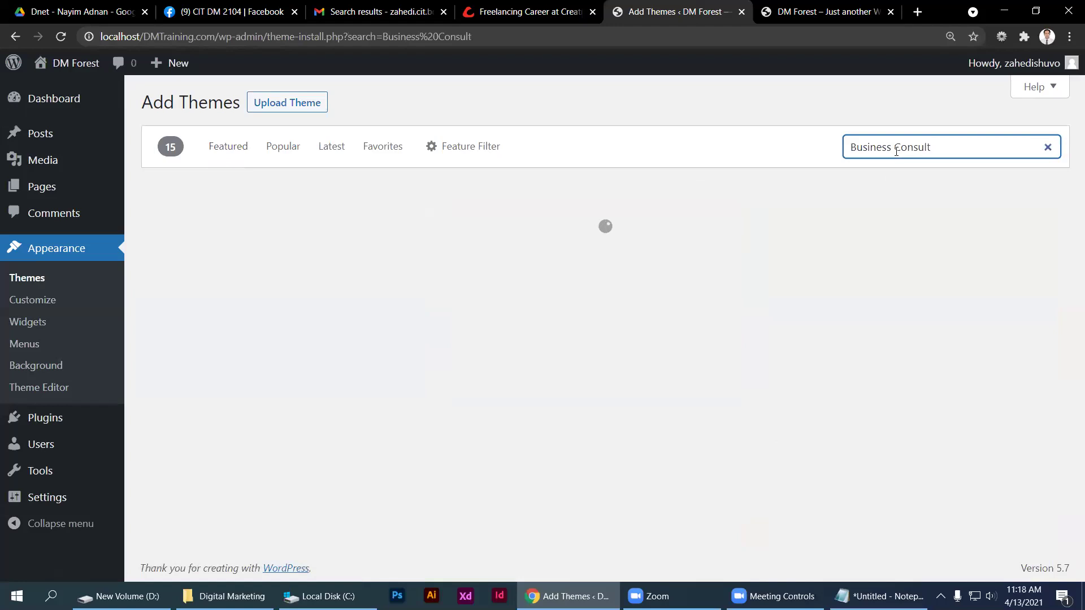
{"action": "mouse_move", "coordinate": [266, 322]}
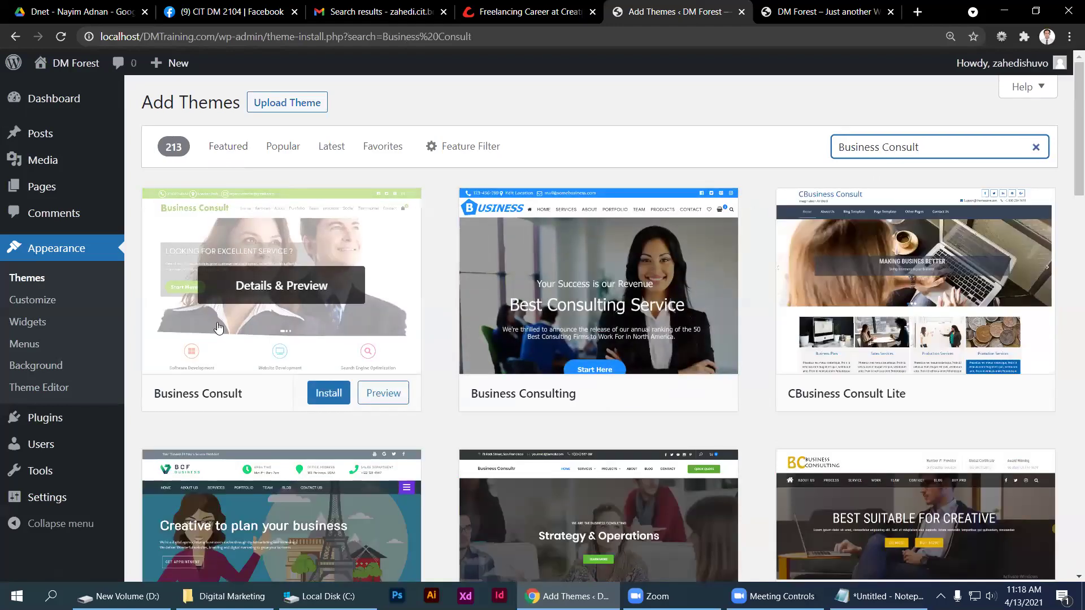
{"action": "left_click", "coordinate": [327, 395]}
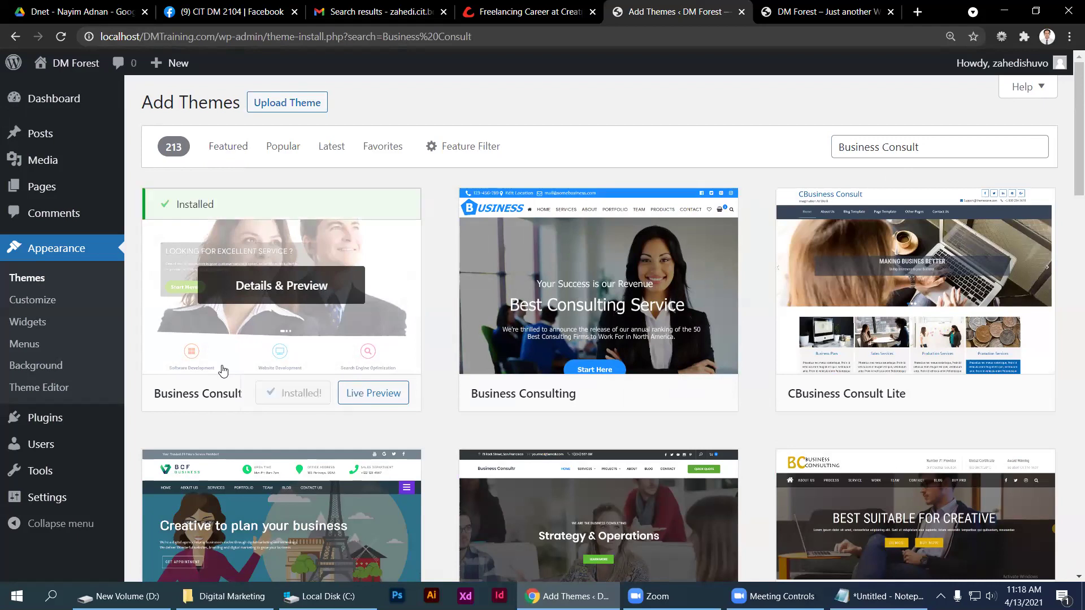
{"action": "left_click", "coordinate": [309, 403]}
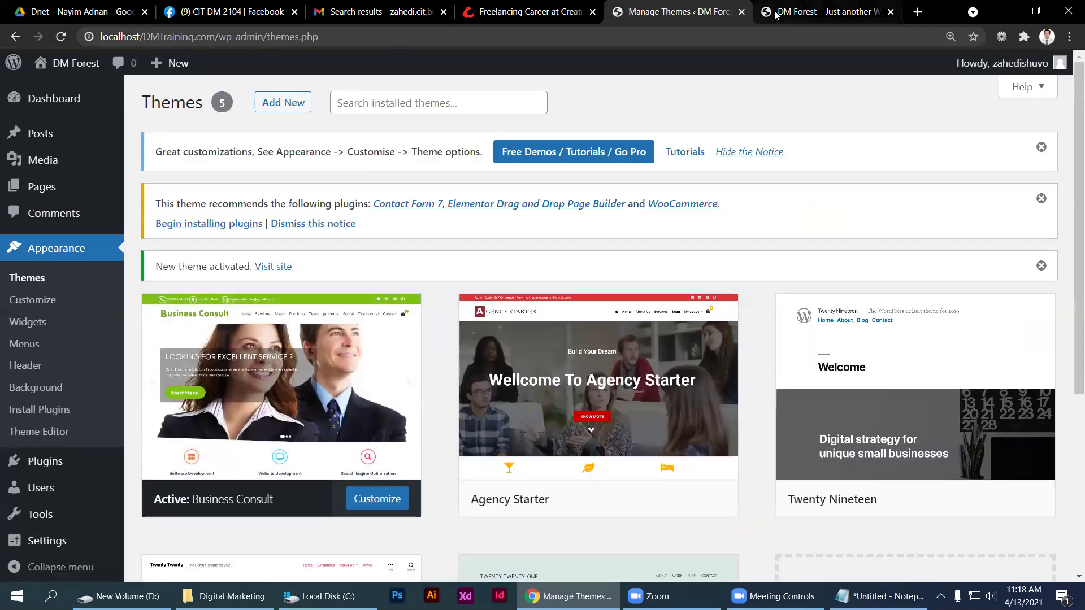
{"action": "left_click", "coordinate": [775, 14]}
{"action": "left_click", "coordinate": [61, 37]}
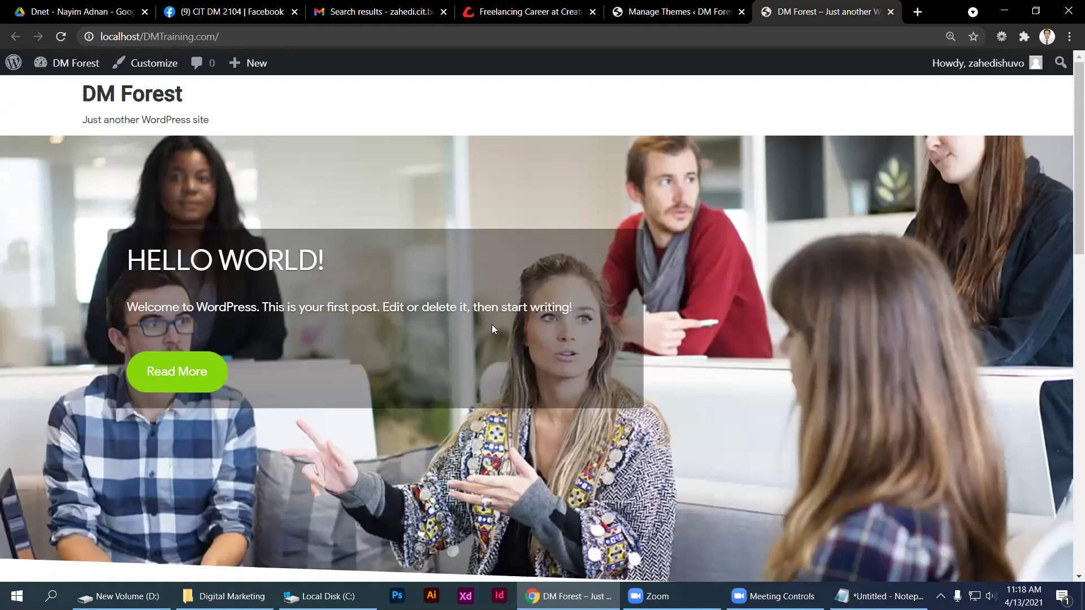
- Scroll through the redesigned DM Forest front page, comparing it with the Facebook homework post
{"action": "scroll", "coordinate": [497, 339], "scroll_direction": "down", "scroll_amount": 8}
{"action": "scroll", "coordinate": [503, 352], "scroll_direction": "up", "scroll_amount": 8}
{"action": "left_click", "coordinate": [234, 16]}
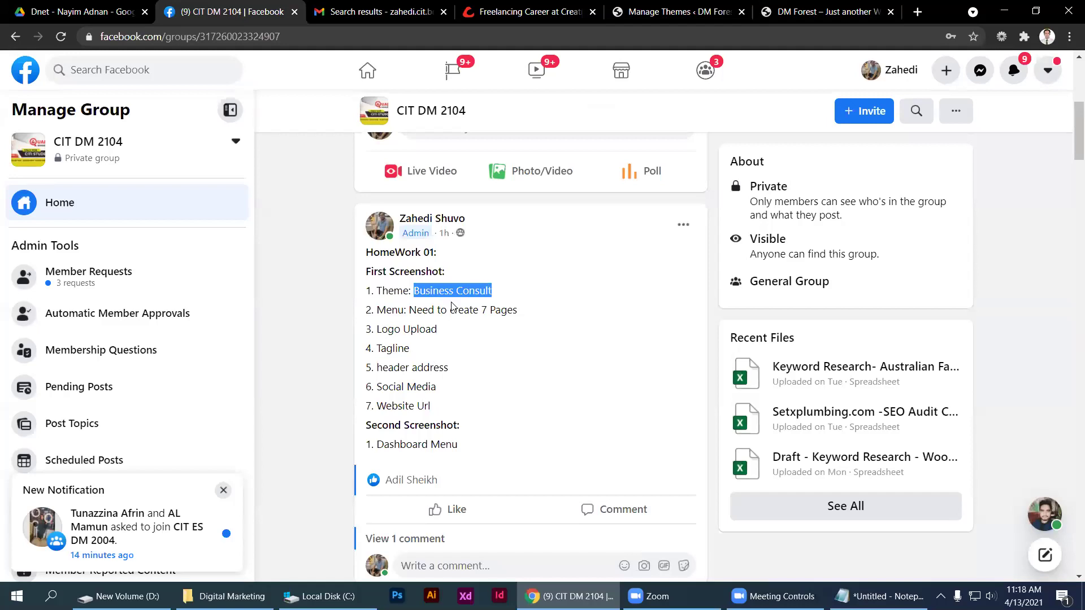
{"action": "left_click", "coordinate": [797, 17]}
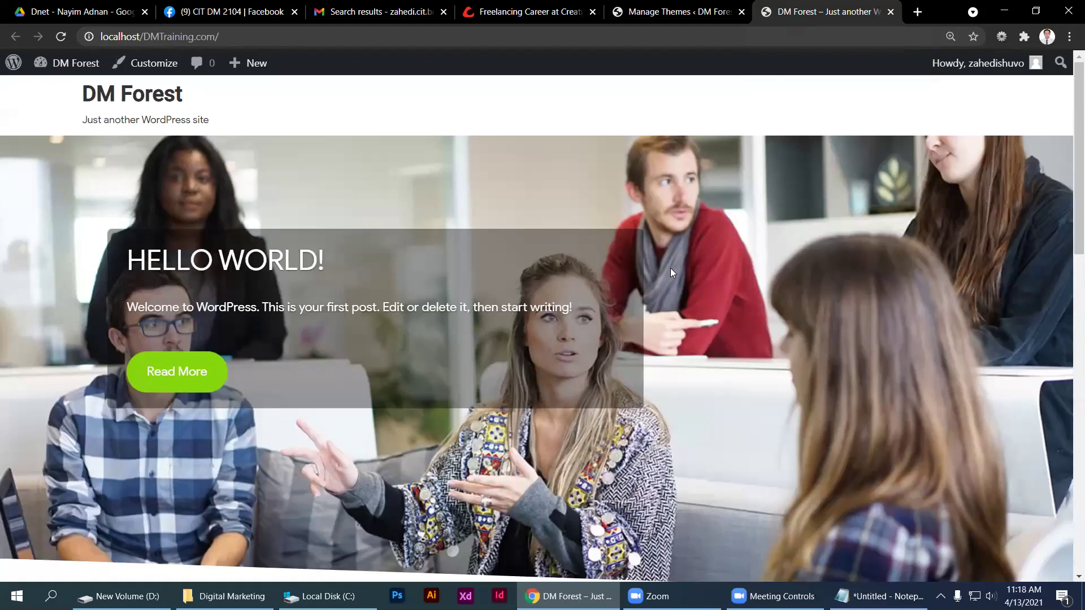
{"action": "scroll", "coordinate": [677, 265], "scroll_direction": "down", "scroll_amount": 3}
{"action": "key", "text": "ctrl+2"}
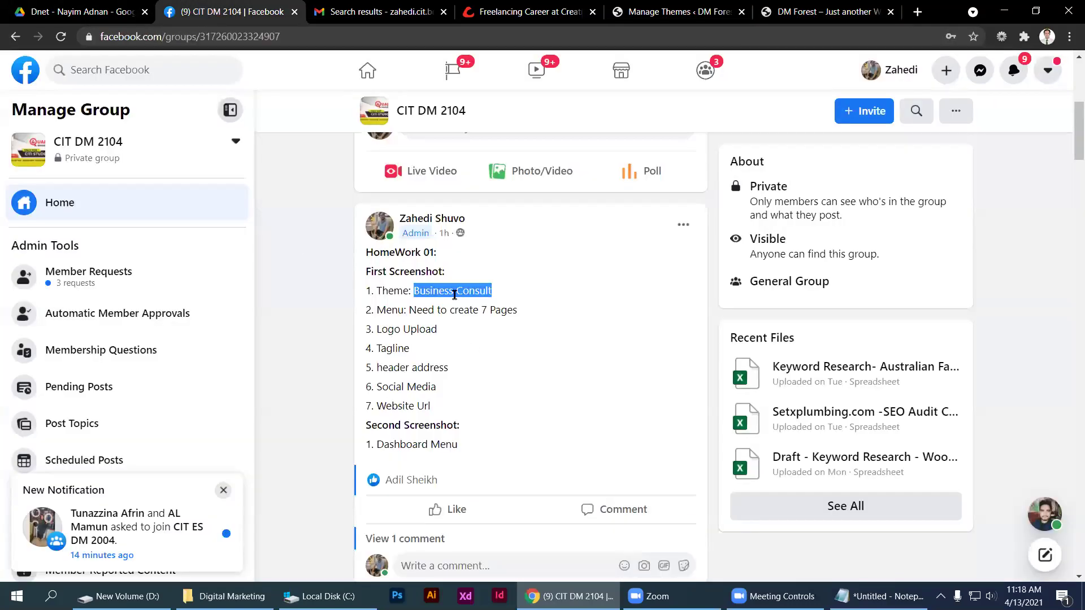
{"action": "left_click", "coordinate": [817, 17]}
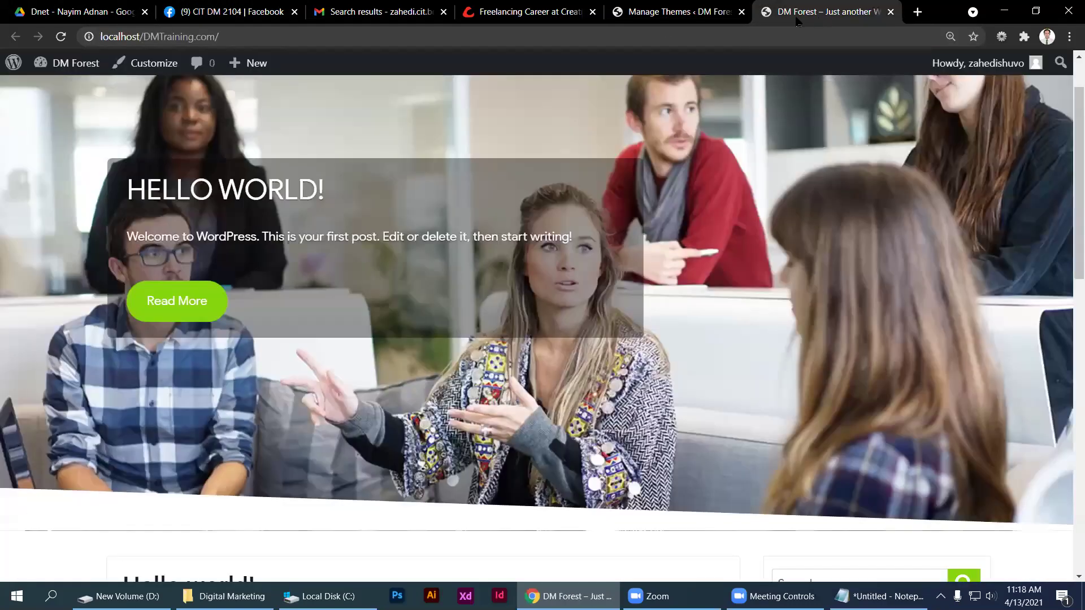
- Check the Creative IT freelancing page, scroll the site again, and return to the Themes admin page
{"action": "left_click", "coordinate": [512, 11]}
{"action": "scroll", "coordinate": [933, 320], "scroll_direction": "down", "scroll_amount": 4}
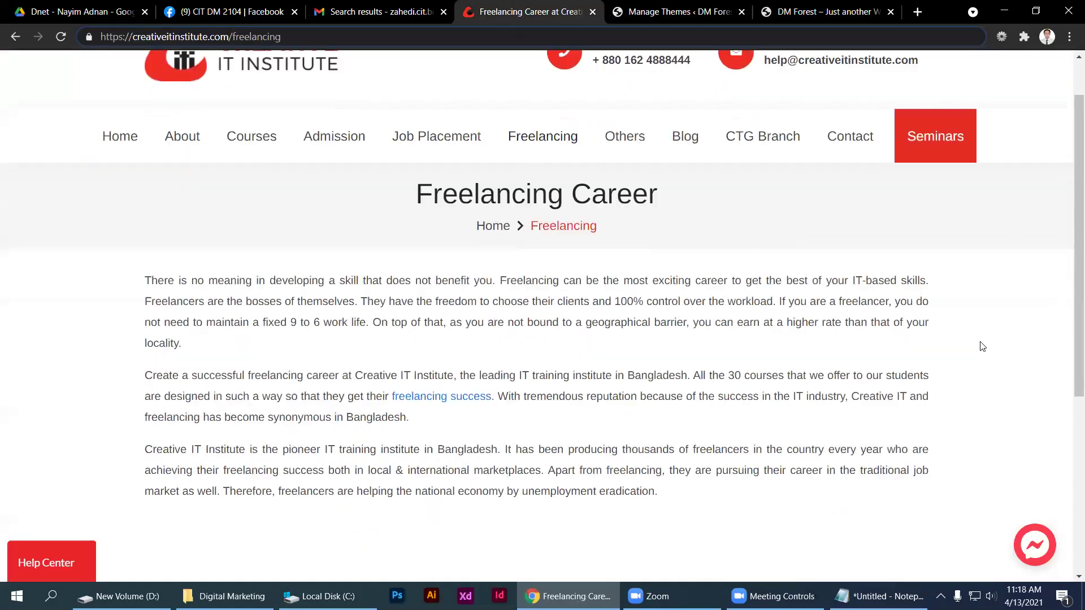
{"action": "scroll", "coordinate": [945, 273], "scroll_direction": "down", "scroll_amount": 3}
{"action": "scroll", "coordinate": [941, 285], "scroll_direction": "up", "scroll_amount": 6}
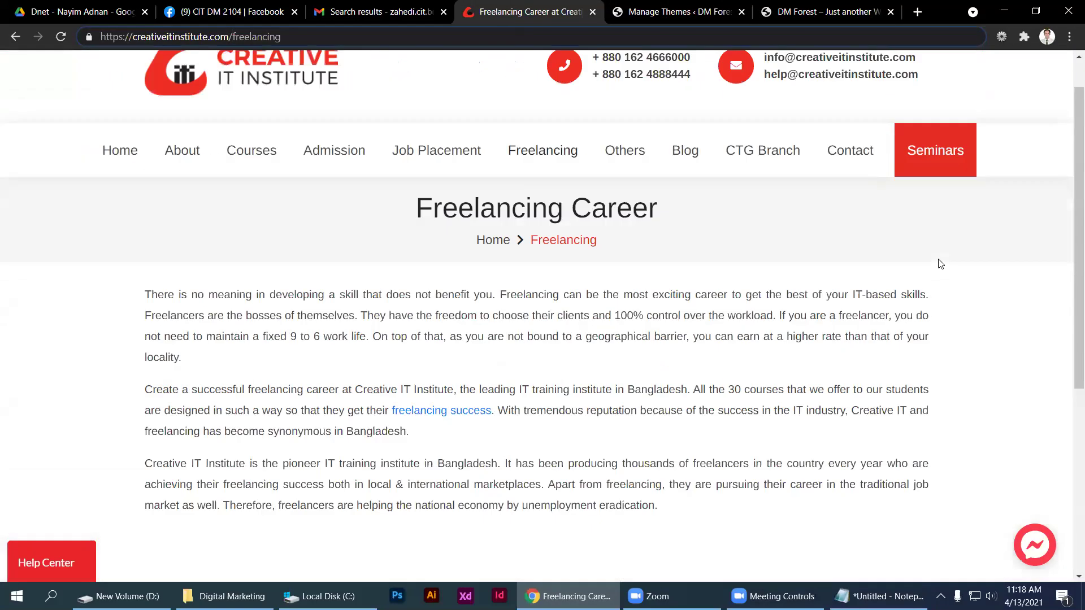
{"action": "left_click", "coordinate": [786, 8]}
{"action": "scroll", "coordinate": [882, 353], "scroll_direction": "down", "scroll_amount": 9}
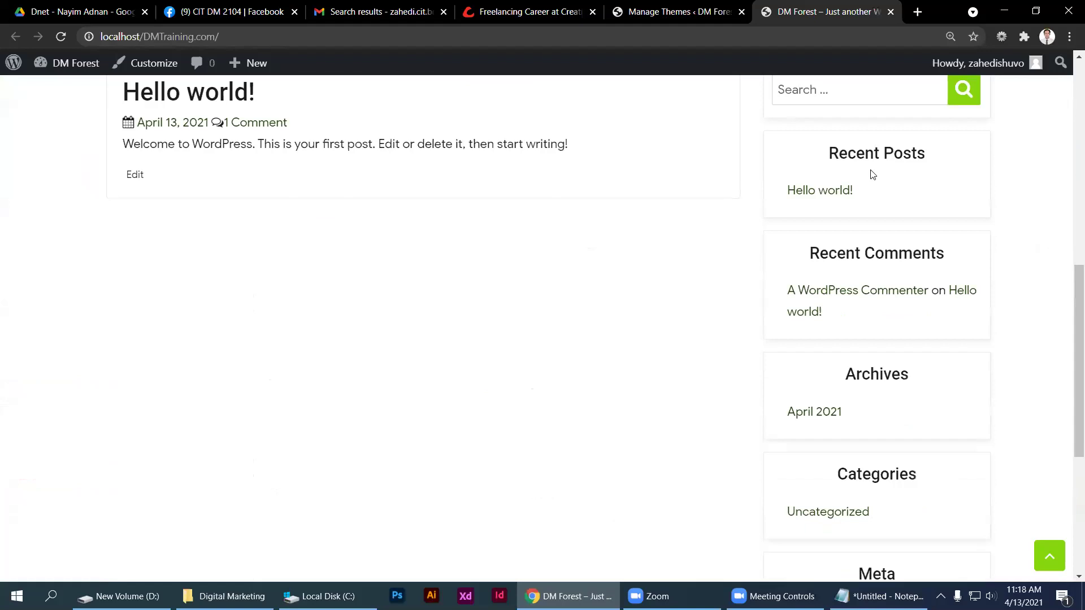
{"action": "scroll", "coordinate": [863, 240], "scroll_direction": "down", "scroll_amount": 5}
{"action": "scroll", "coordinate": [886, 486], "scroll_direction": "up", "scroll_amount": 7}
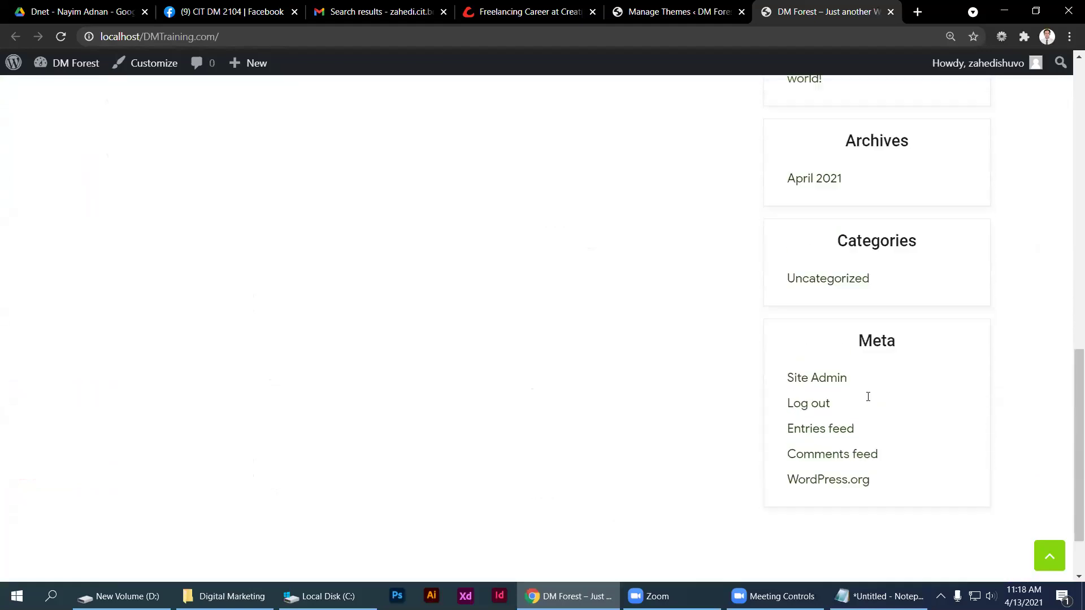
{"action": "scroll", "coordinate": [867, 398], "scroll_direction": "up", "scroll_amount": 5}
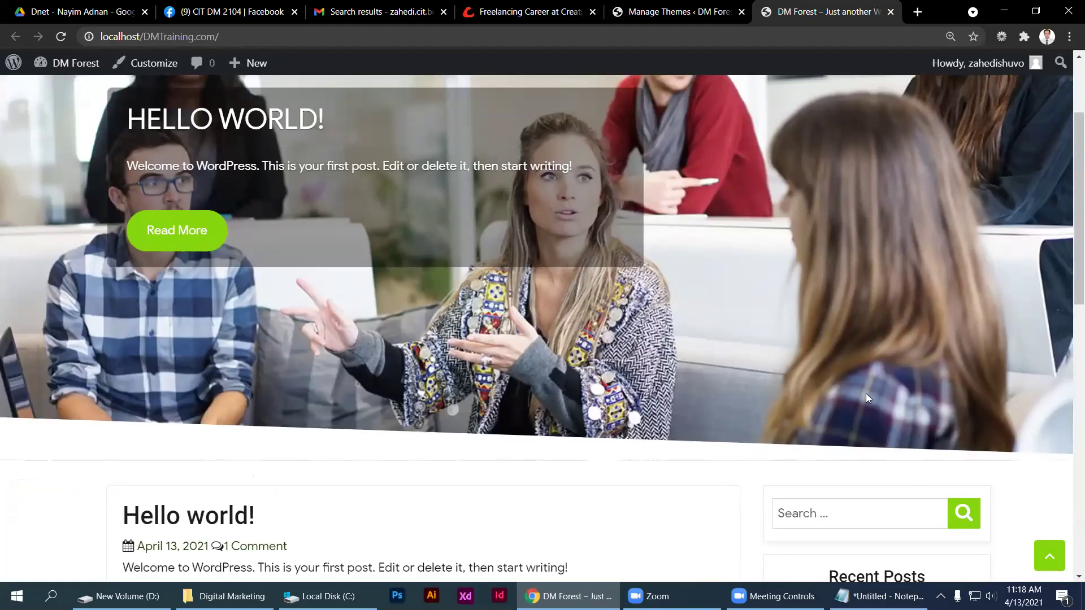
{"action": "scroll", "coordinate": [866, 393], "scroll_direction": "down", "scroll_amount": 4}
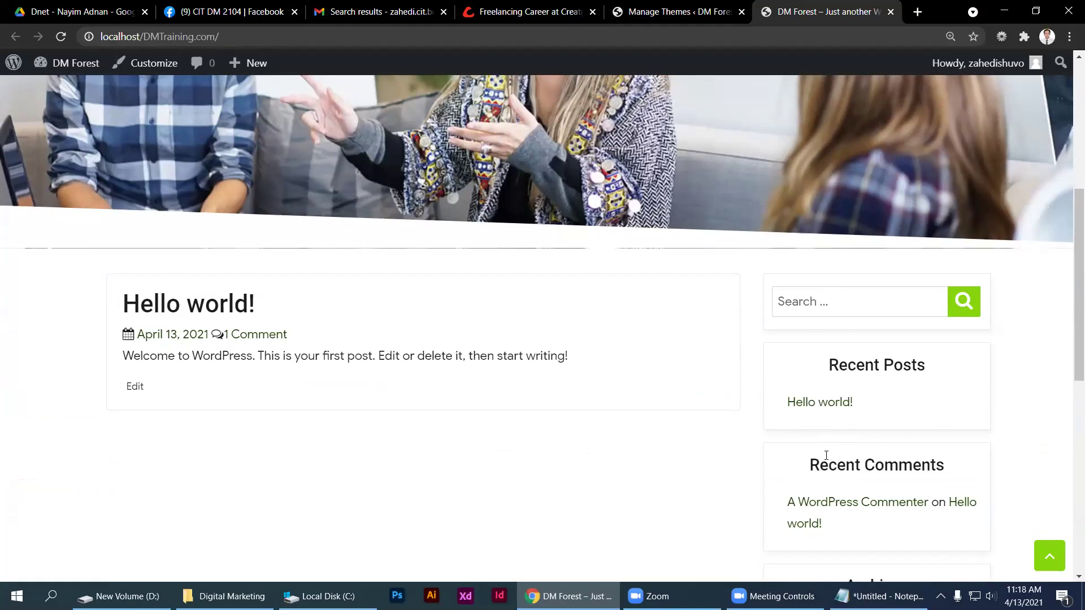
{"action": "scroll", "coordinate": [826, 455], "scroll_direction": "down", "scroll_amount": 1}
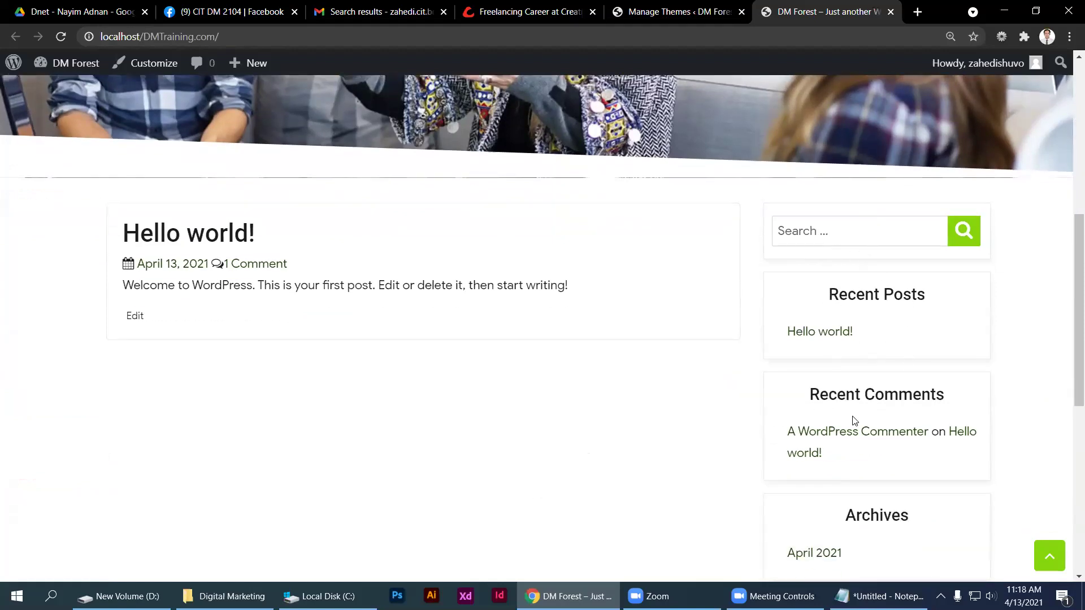
{"action": "left_click", "coordinate": [667, 10]}
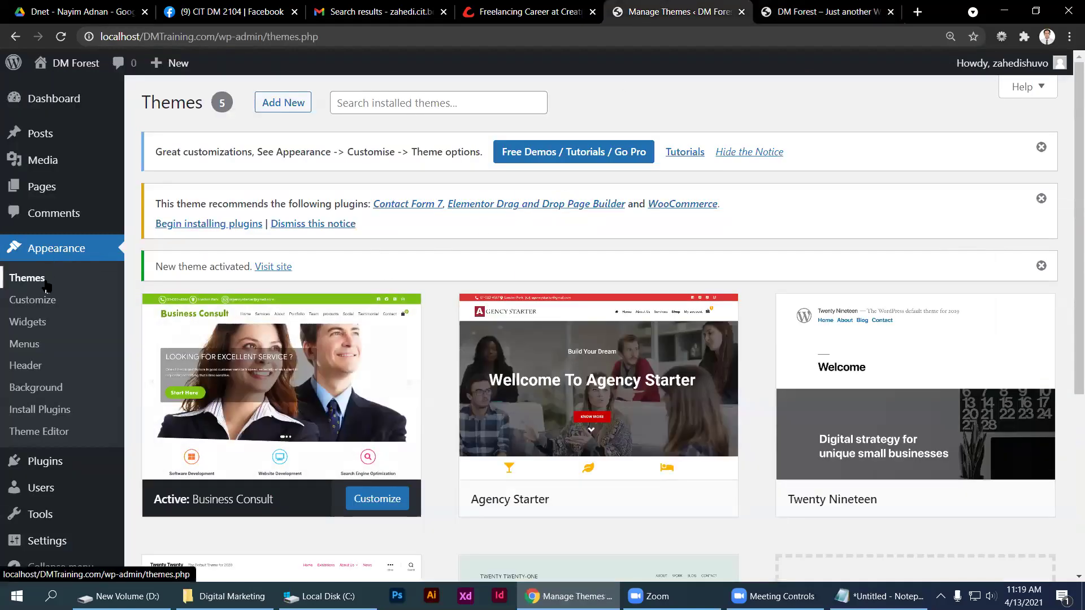
- Open Appearance > Widgets and delete the Search widget from Main Sidebar, checking the live site
{"action": "left_click", "coordinate": [28, 325]}
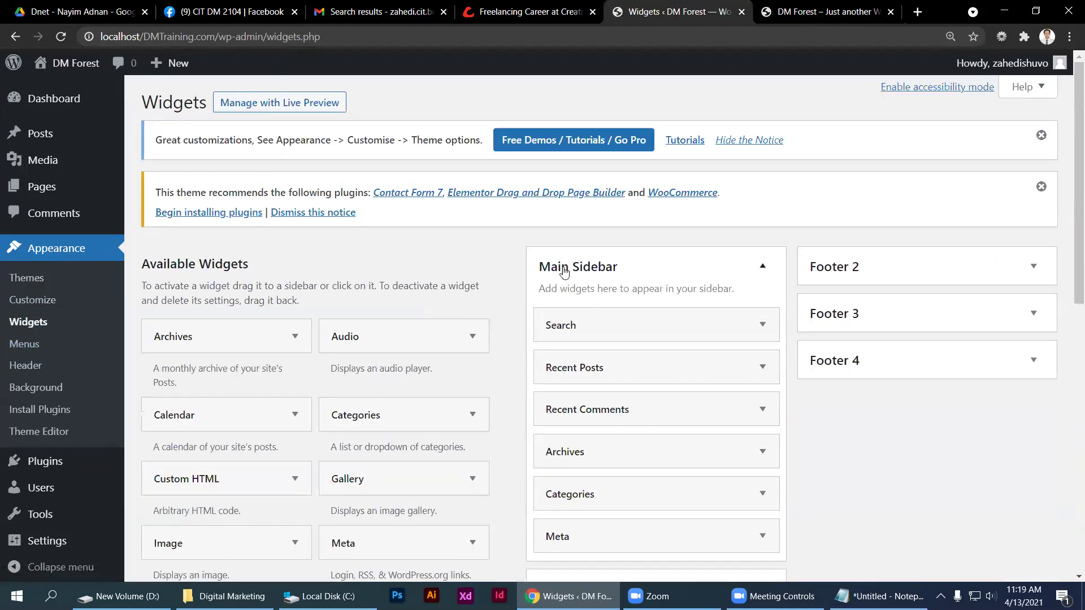
{"action": "left_click", "coordinate": [824, 11]}
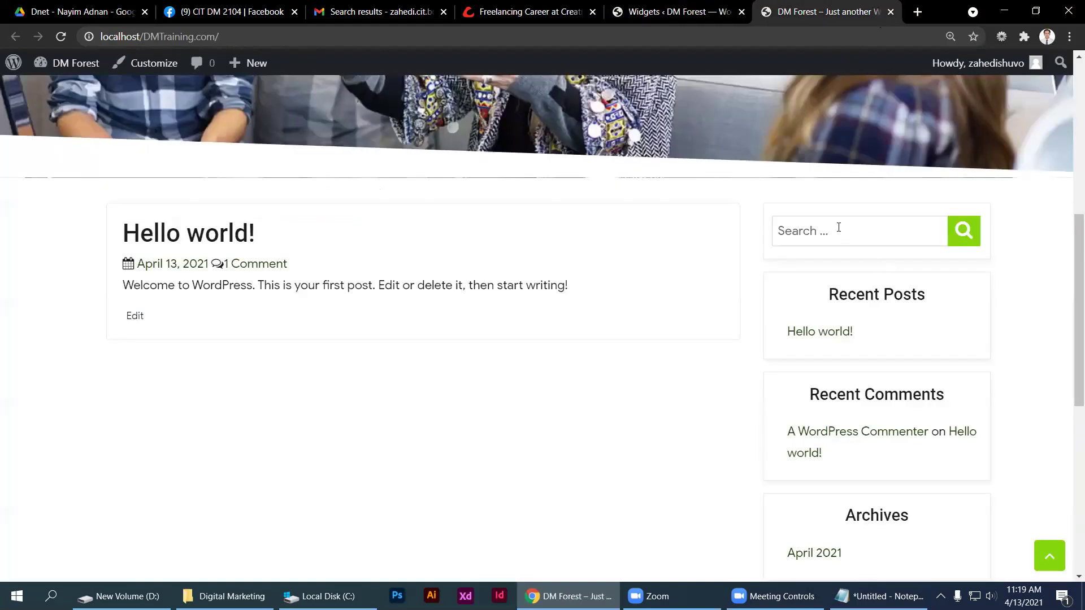
{"action": "left_click", "coordinate": [700, 11]}
{"action": "left_click", "coordinate": [762, 324]}
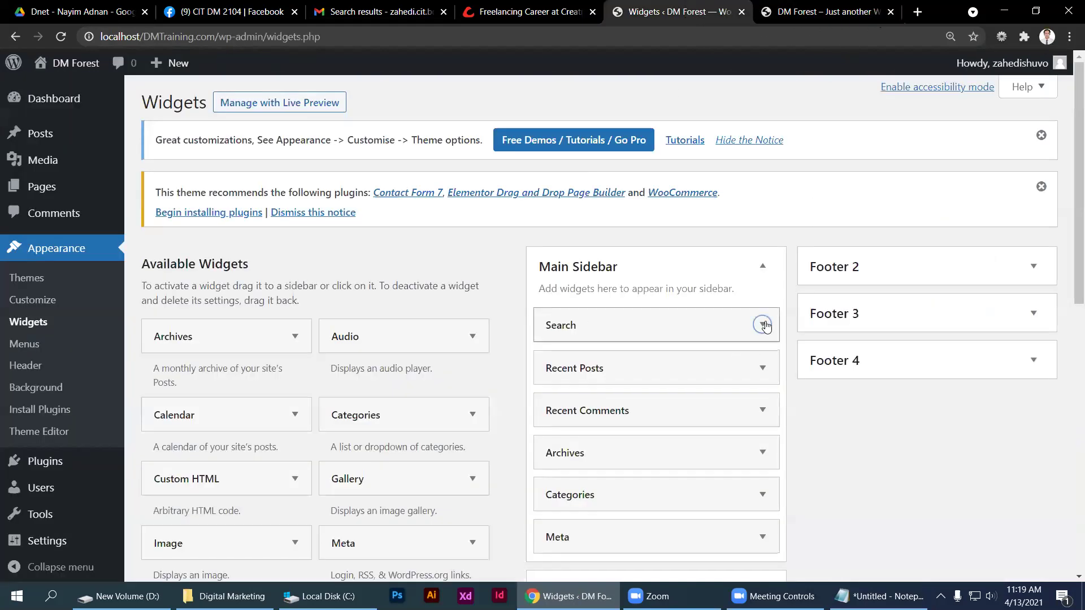
{"action": "left_click", "coordinate": [558, 410]}
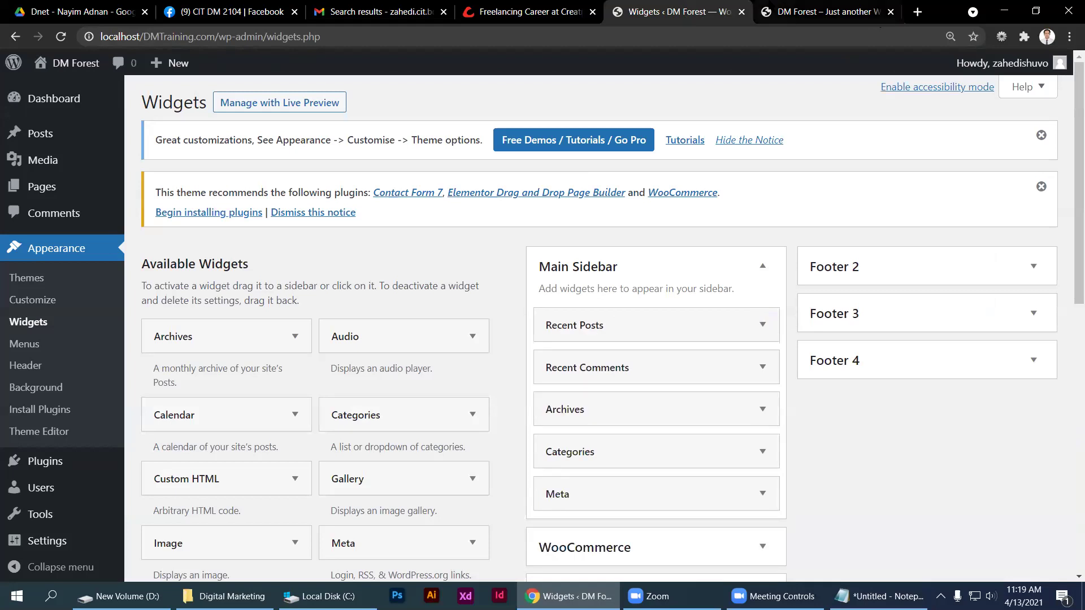
{"action": "left_click", "coordinate": [796, 12]}
{"action": "left_click", "coordinate": [63, 37]}
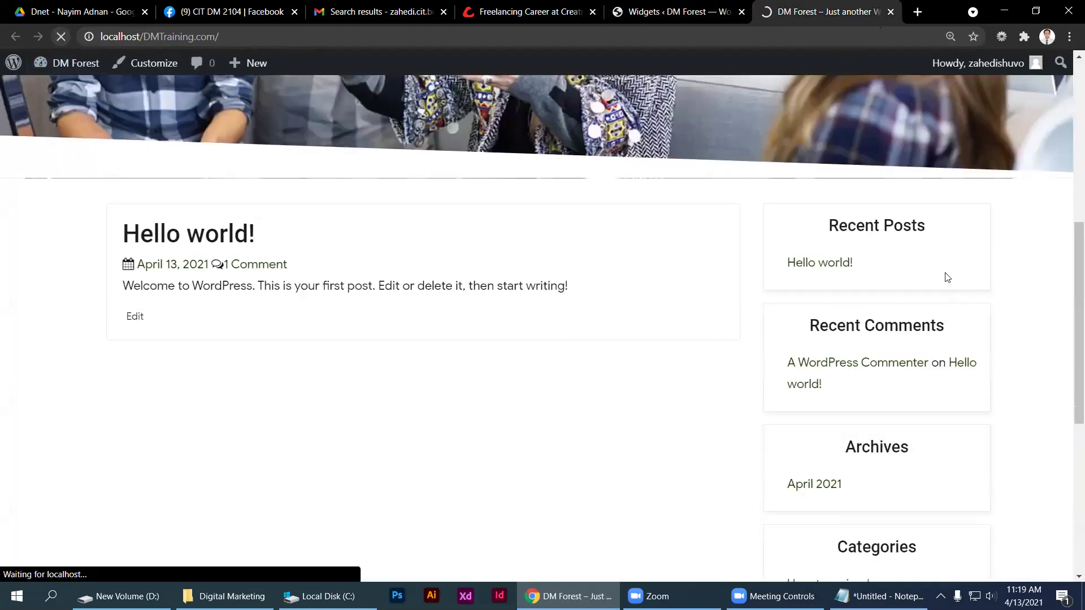
{"action": "left_click", "coordinate": [675, 12]}
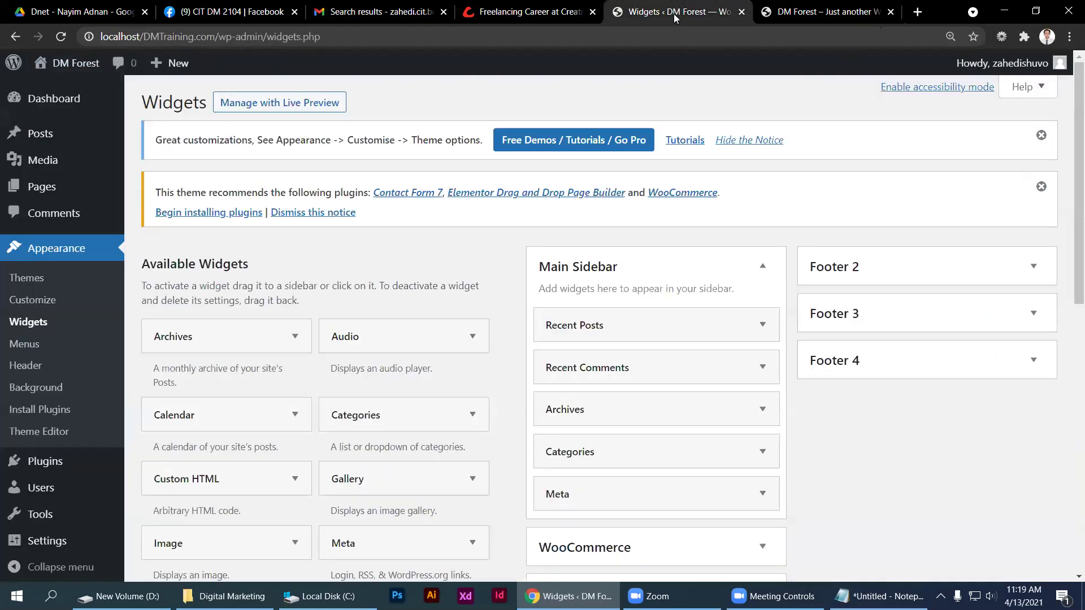
- Delete the Recent Posts, Recent Comments, Archives, Categories and Meta widgets from Main Sidebar
{"action": "scroll", "coordinate": [758, 199], "scroll_direction": "down", "scroll_amount": 2}
{"action": "left_click", "coordinate": [758, 199]}
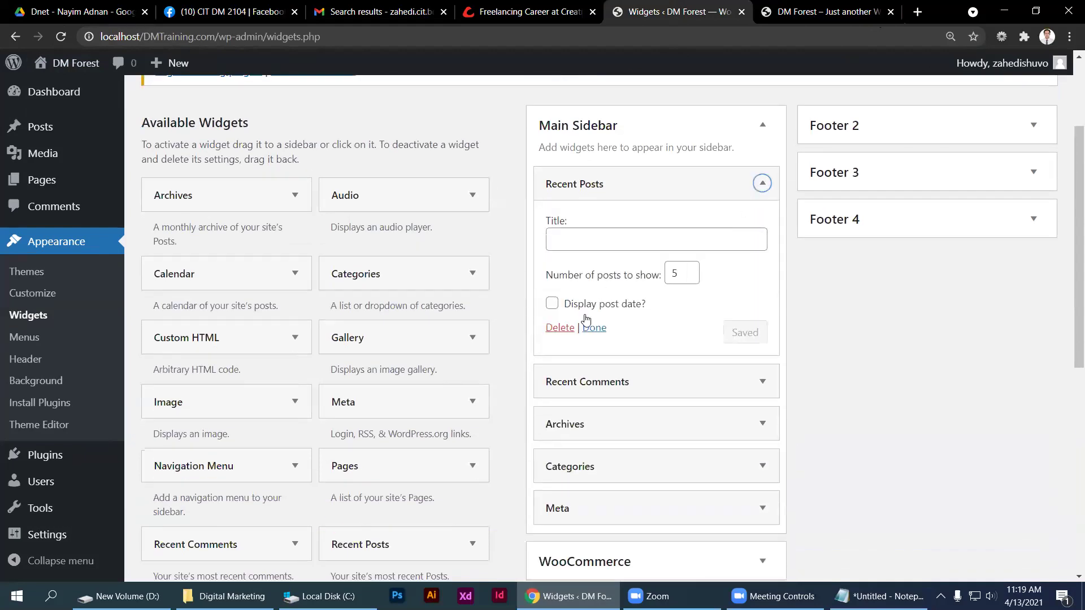
{"action": "left_click", "coordinate": [558, 324]}
{"action": "left_click", "coordinate": [763, 183]}
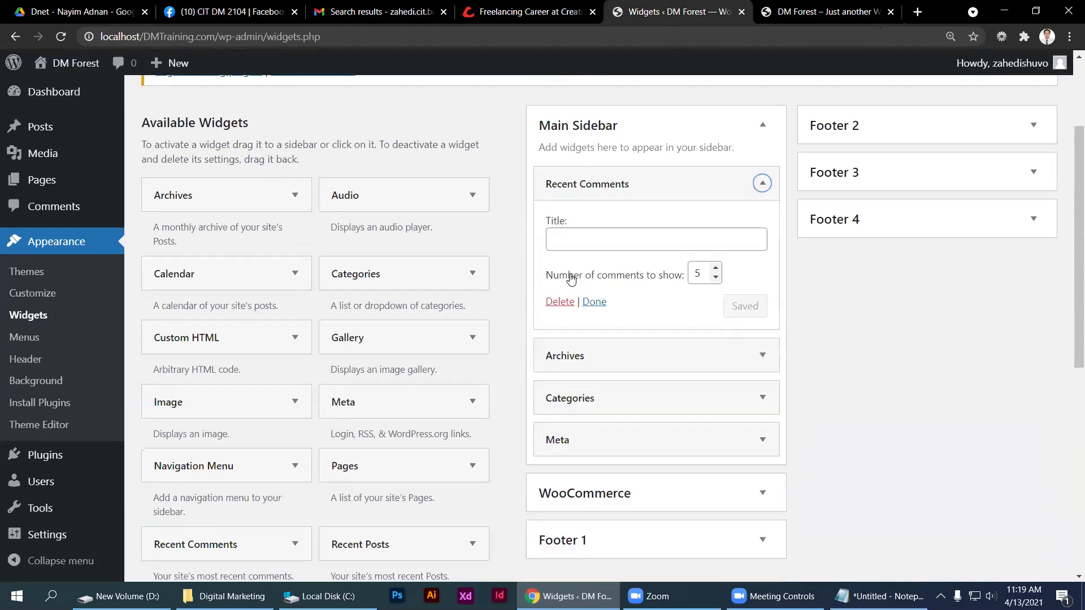
{"action": "left_click", "coordinate": [558, 300]}
{"action": "left_click", "coordinate": [762, 183]}
{"action": "left_click", "coordinate": [559, 310]}
{"action": "left_click", "coordinate": [762, 183]}
{"action": "left_click", "coordinate": [559, 324]}
{"action": "left_click", "coordinate": [762, 183]}
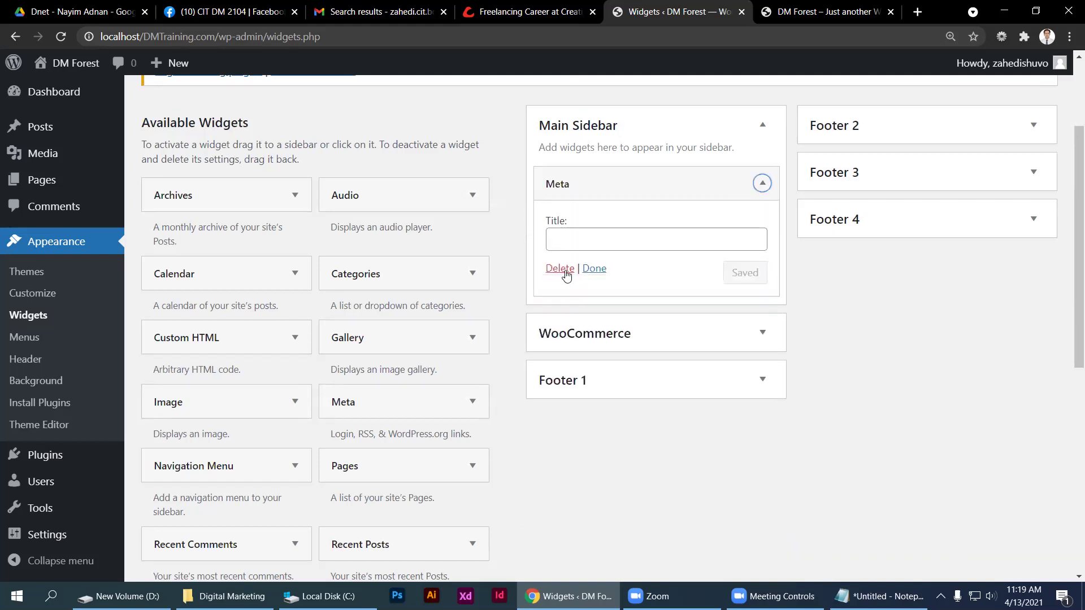
{"action": "left_click", "coordinate": [559, 271]}
- Reload the live site to confirm the empty sidebar, then open the Facebook homework post
{"action": "key", "text": "ctrl+Tab"}
{"action": "left_click", "coordinate": [60, 36]}
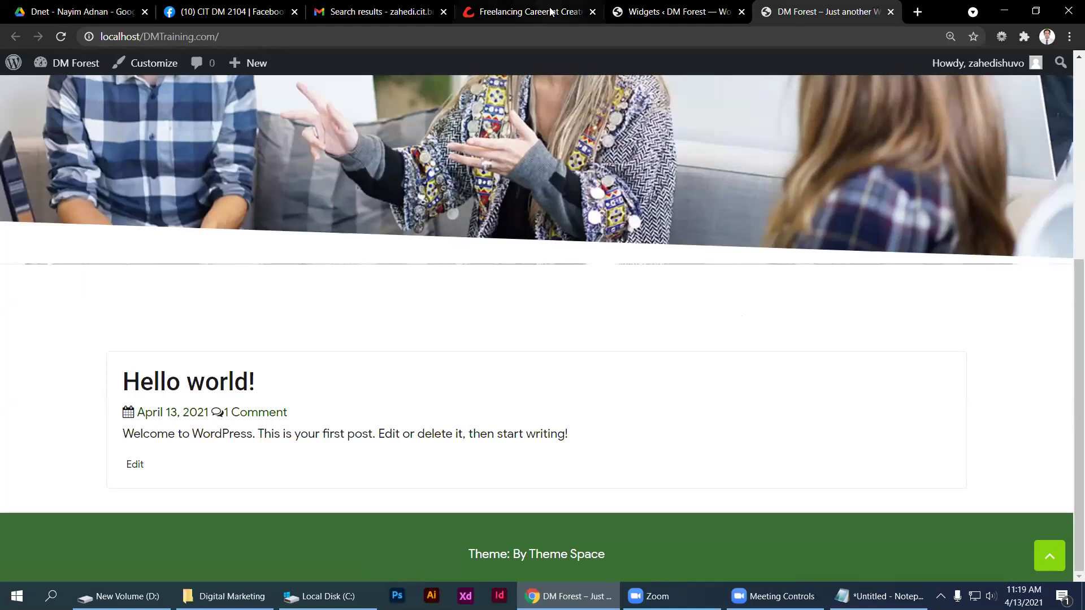
{"action": "left_click", "coordinate": [520, 11]}
{"action": "left_click", "coordinate": [242, 12]}
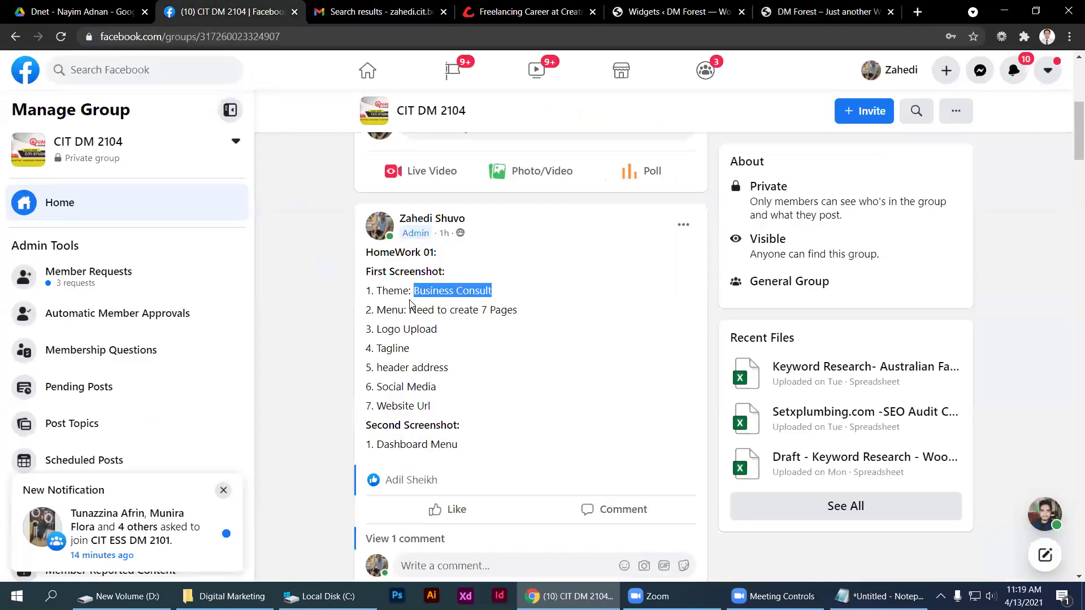
- Highlight 'Need to create 7 Pages' in the HomeWork 01 post and return to the Widgets tab
{"action": "left_click_drag", "start_coordinate": [410, 310], "coordinate": [533, 314]}
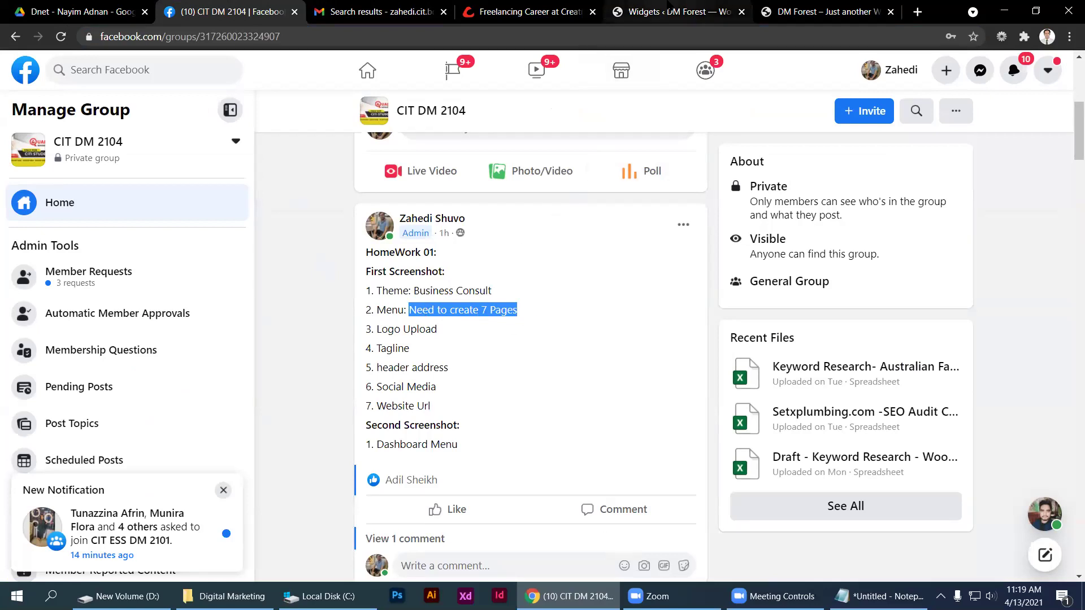
{"action": "left_click", "coordinate": [670, 10]}
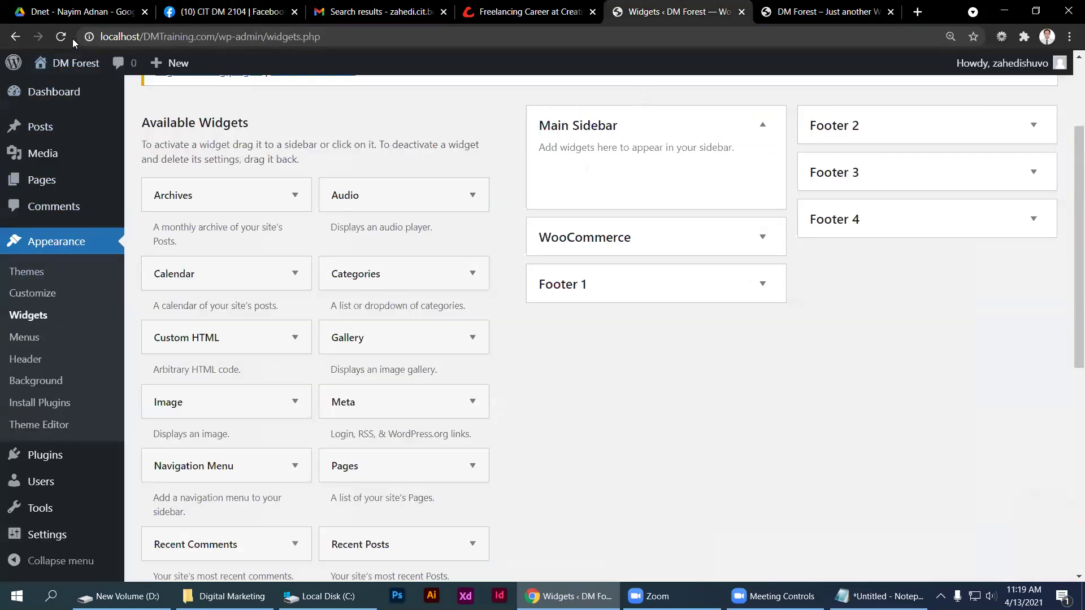
- Show All Pages (Privacy Policy draft, Sample Page) after checking the other open tabs
{"action": "mouse_move", "coordinate": [48, 181]}
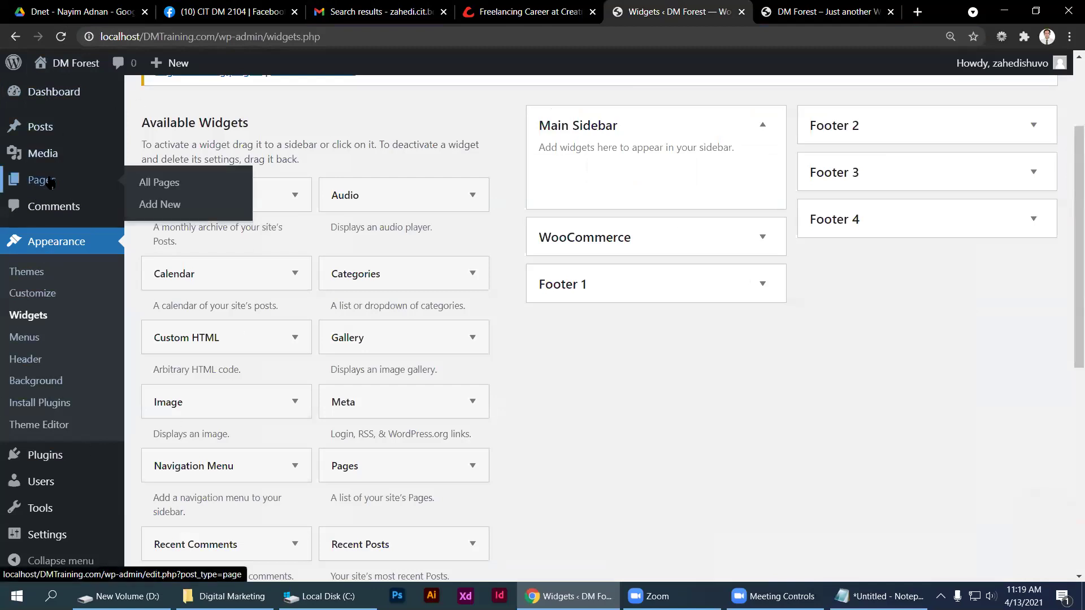
{"action": "left_click", "coordinate": [166, 186]}
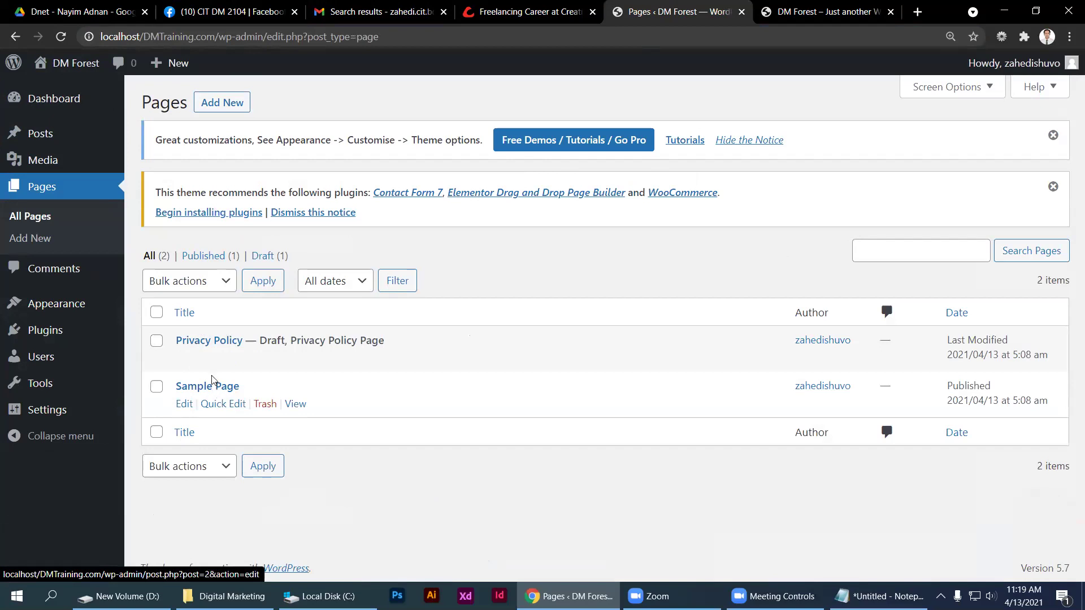
{"action": "left_click", "coordinate": [528, 12]}
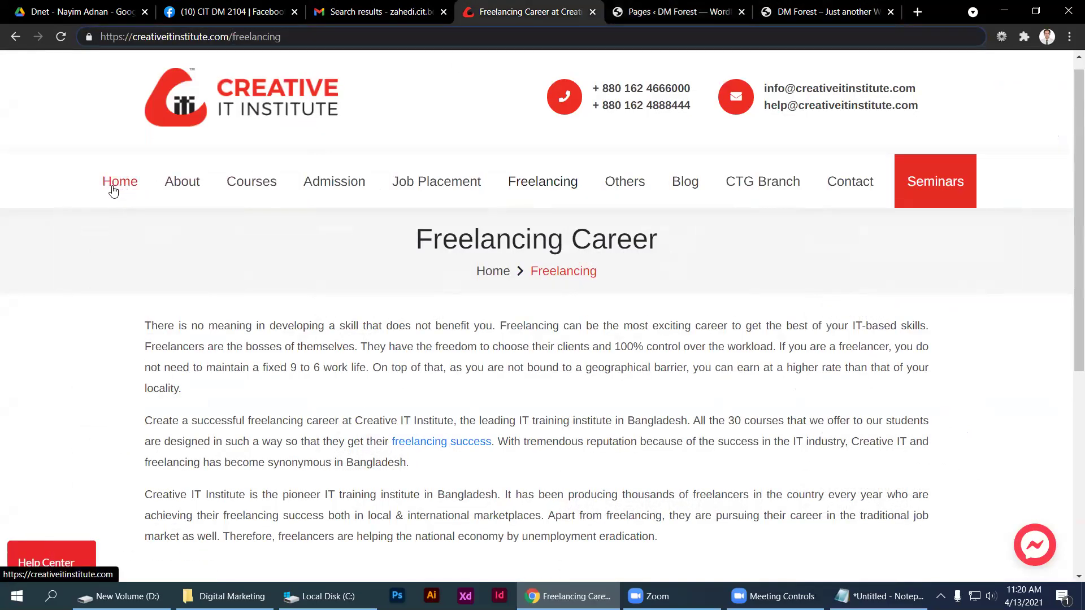
{"action": "left_click", "coordinate": [827, 14]}
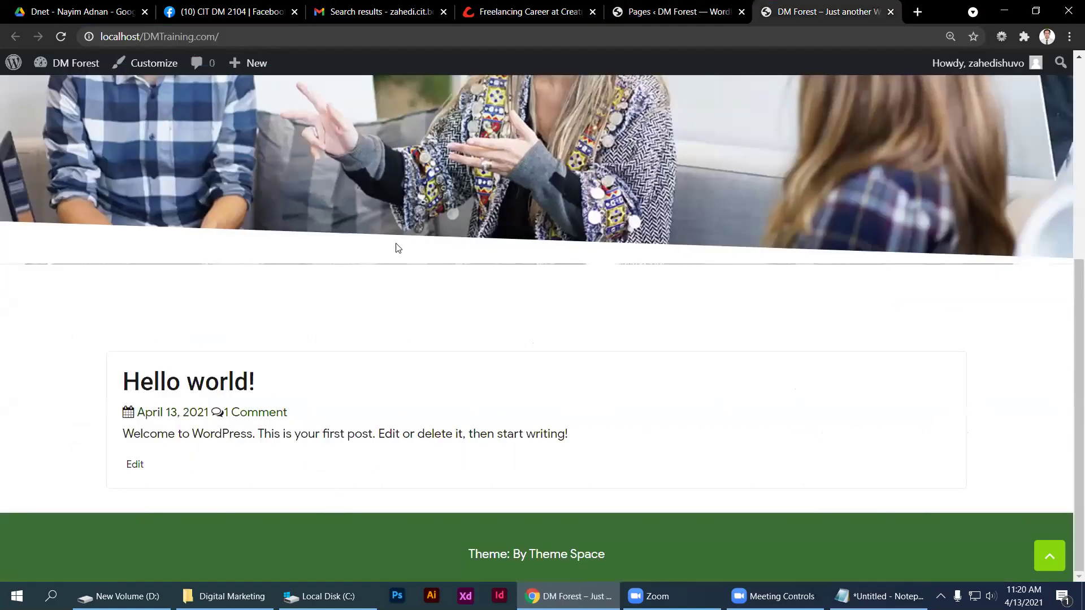
{"action": "left_click", "coordinate": [633, 15]}
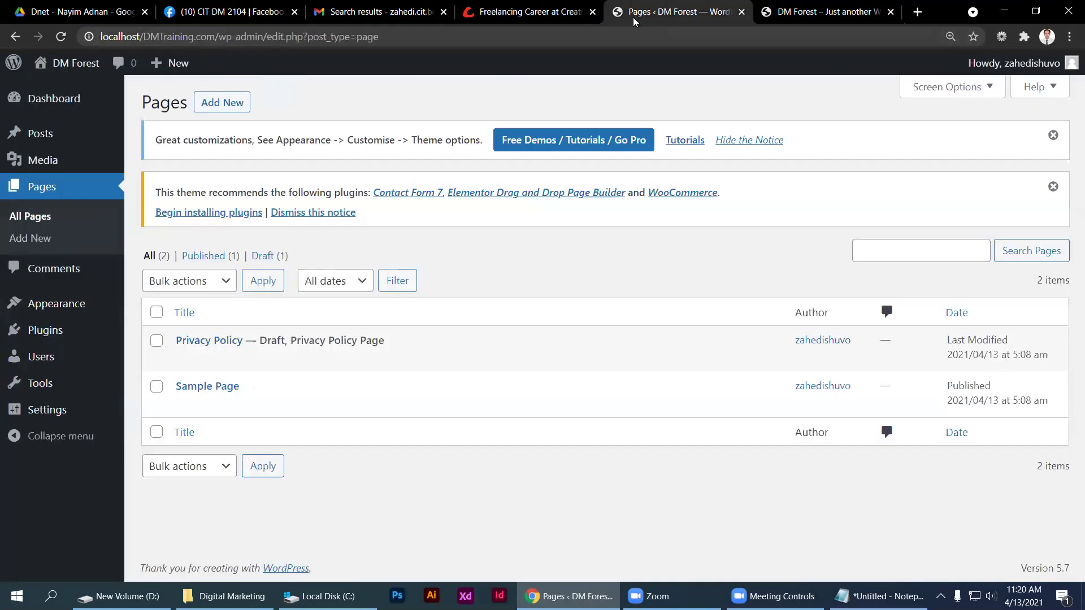
- Open the Reading settings, glancing at the Creative IT and live DM Forest tabs first
{"action": "mouse_move", "coordinate": [78, 418]}
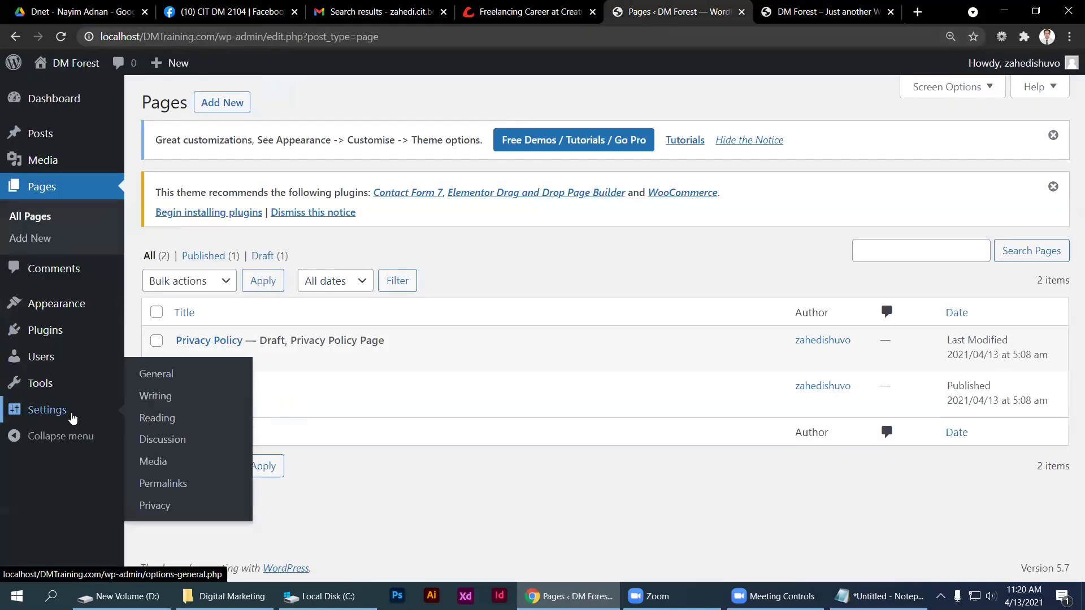
{"action": "left_click", "coordinate": [162, 421]}
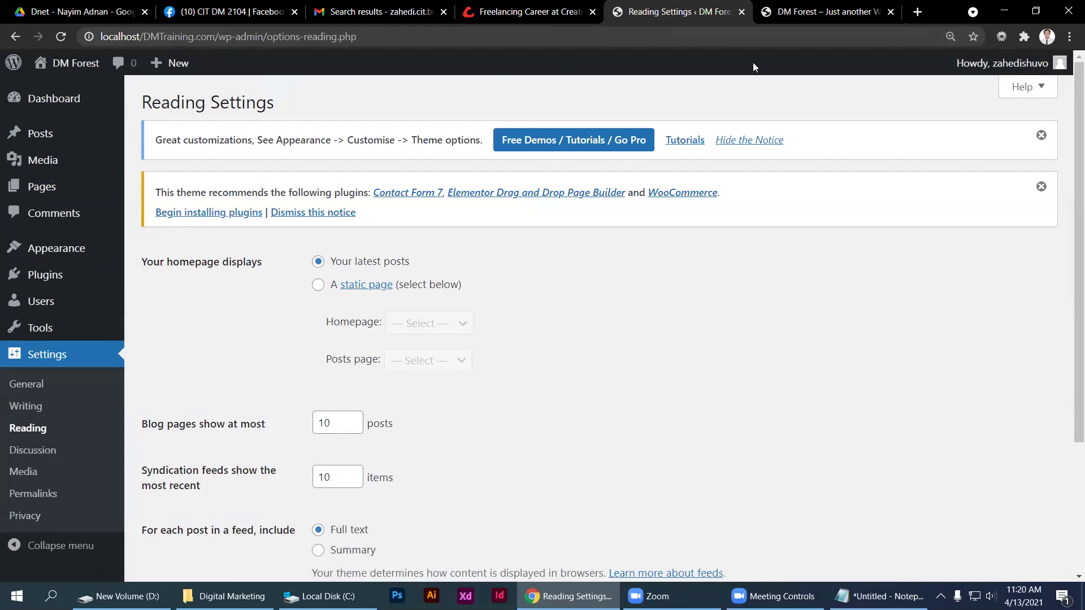
{"action": "left_click", "coordinate": [534, 17]}
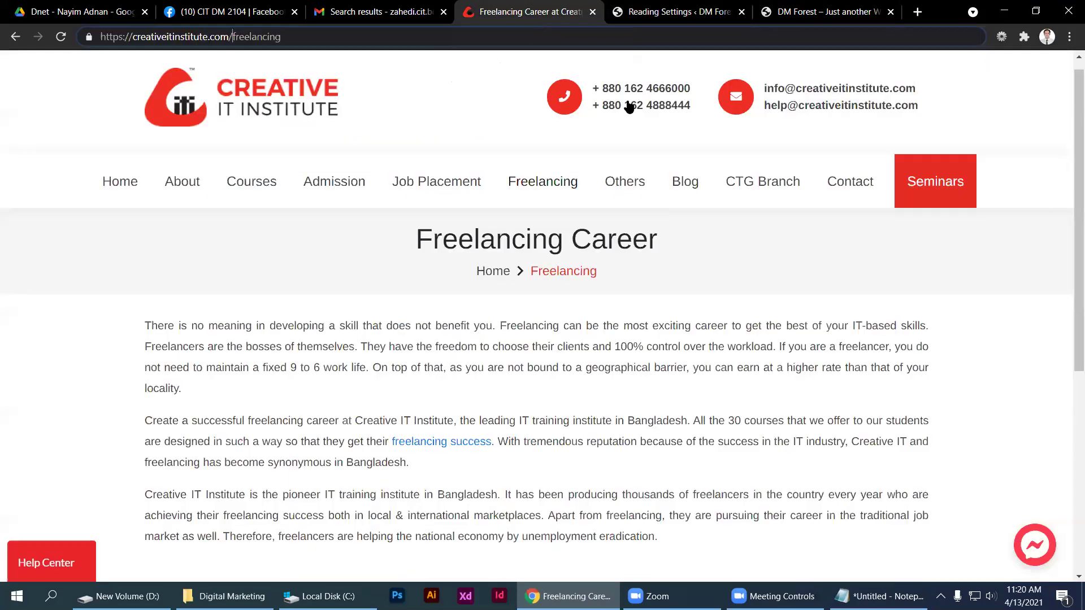
{"action": "left_click", "coordinate": [811, 11]}
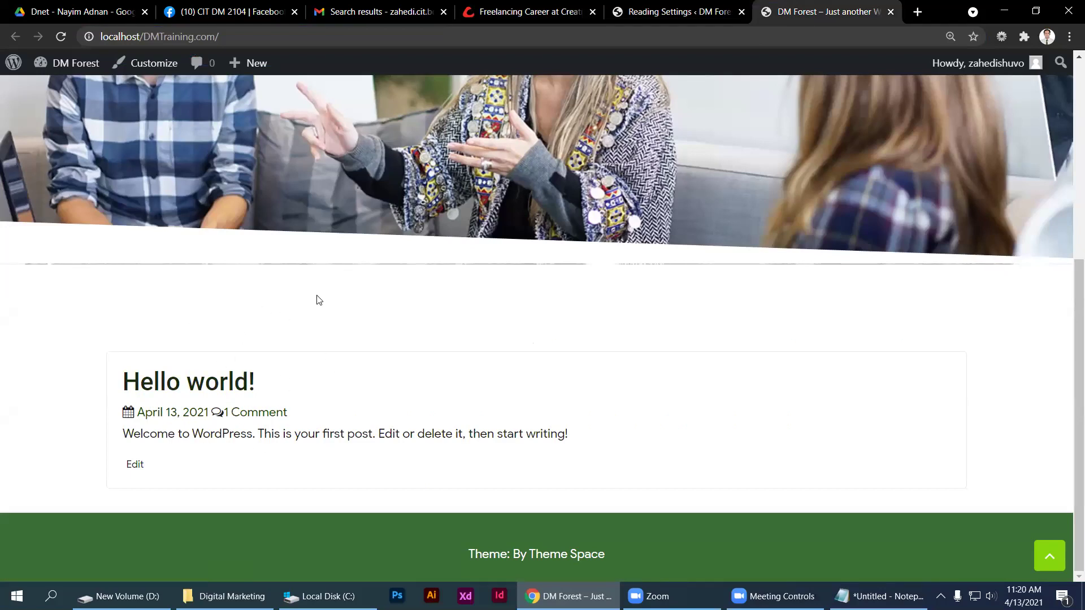
{"action": "left_click", "coordinate": [621, 12]}
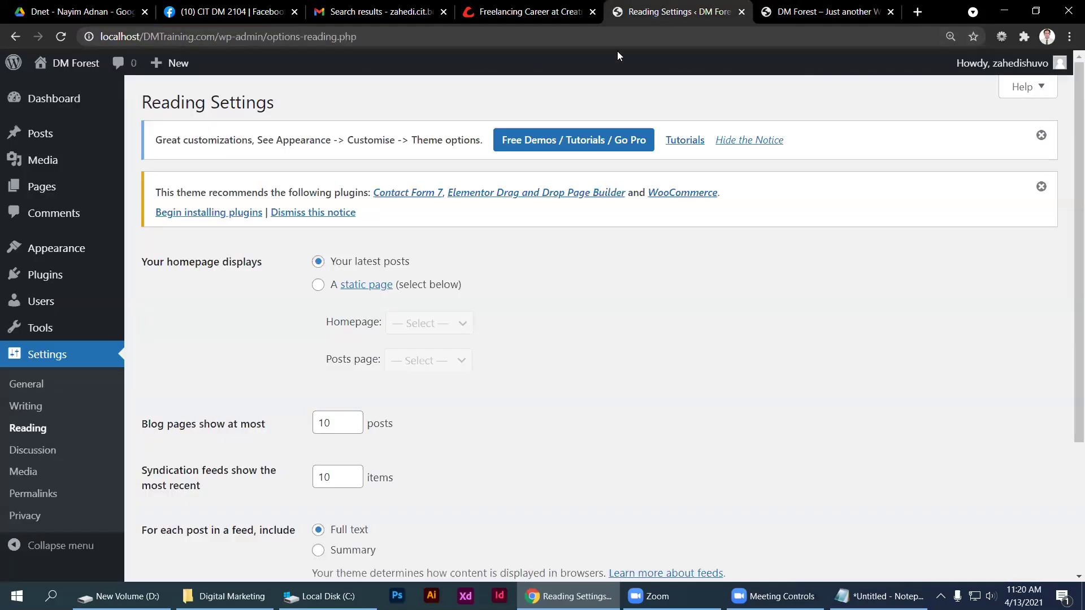
- Set the homepage to the static Sample Page, save, and return to All Pages
{"action": "left_click", "coordinate": [317, 285]}
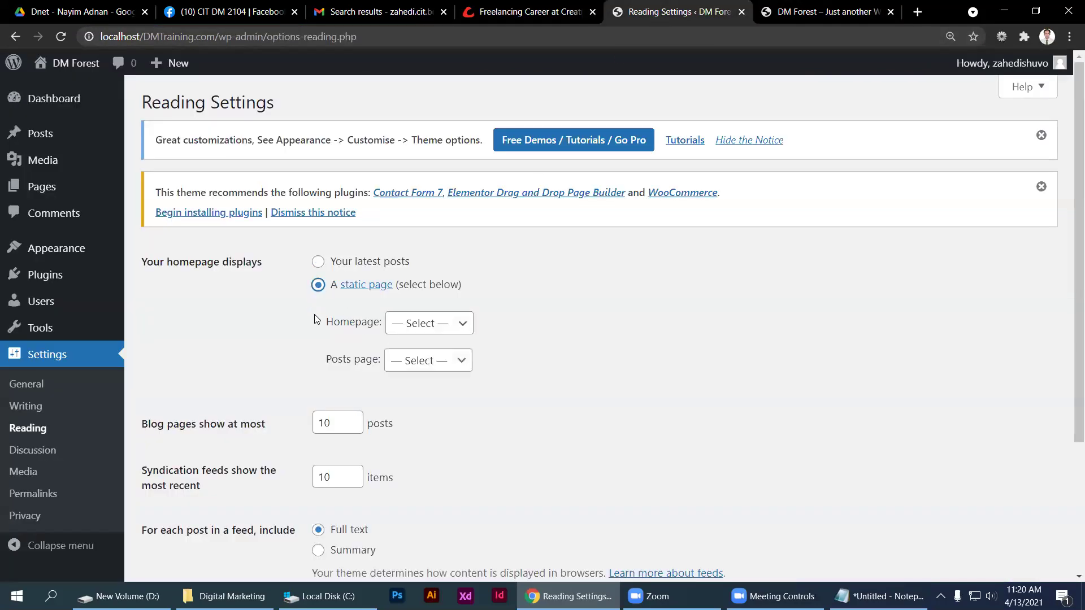
{"action": "left_click", "coordinate": [414, 325]}
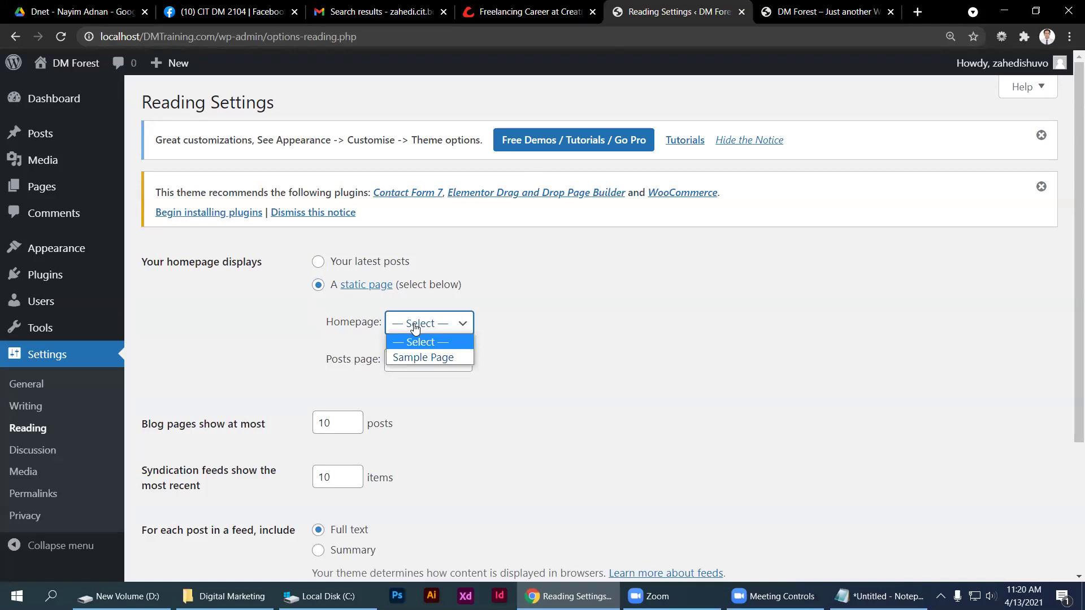
{"action": "left_click", "coordinate": [444, 360]}
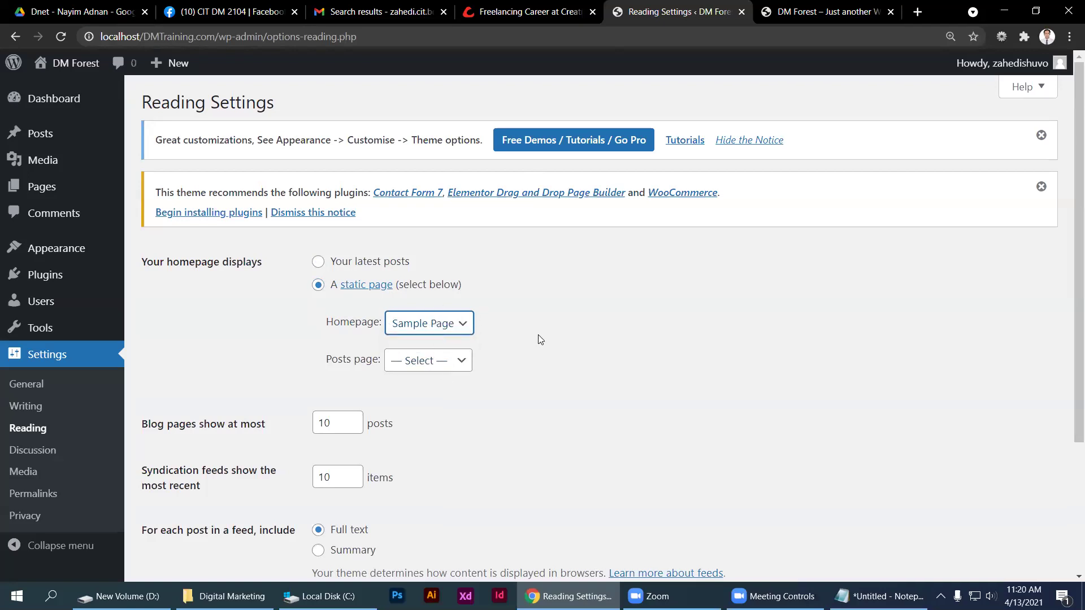
{"action": "scroll", "coordinate": [539, 339], "scroll_direction": "down", "scroll_amount": 3}
{"action": "left_click", "coordinate": [187, 492]}
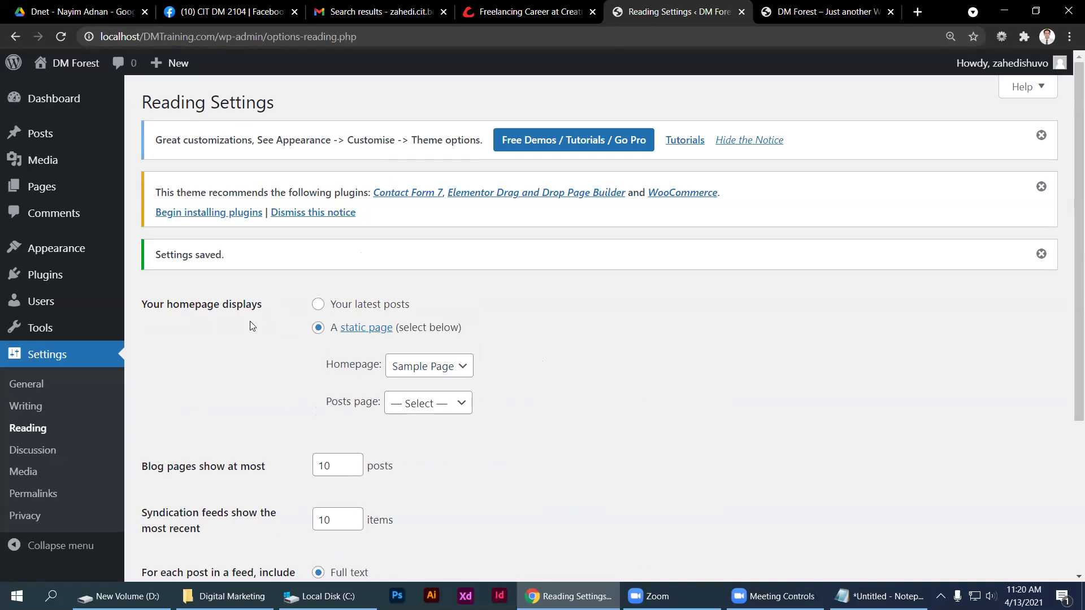
{"action": "left_click", "coordinate": [158, 191]}
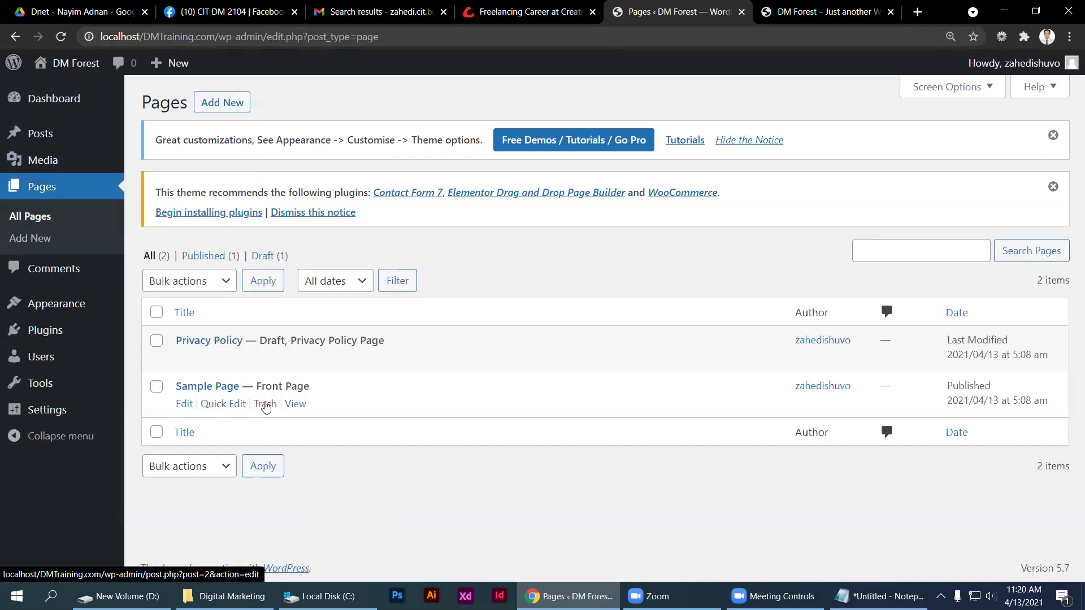
{"action": "middle_click", "coordinate": [183, 408]}
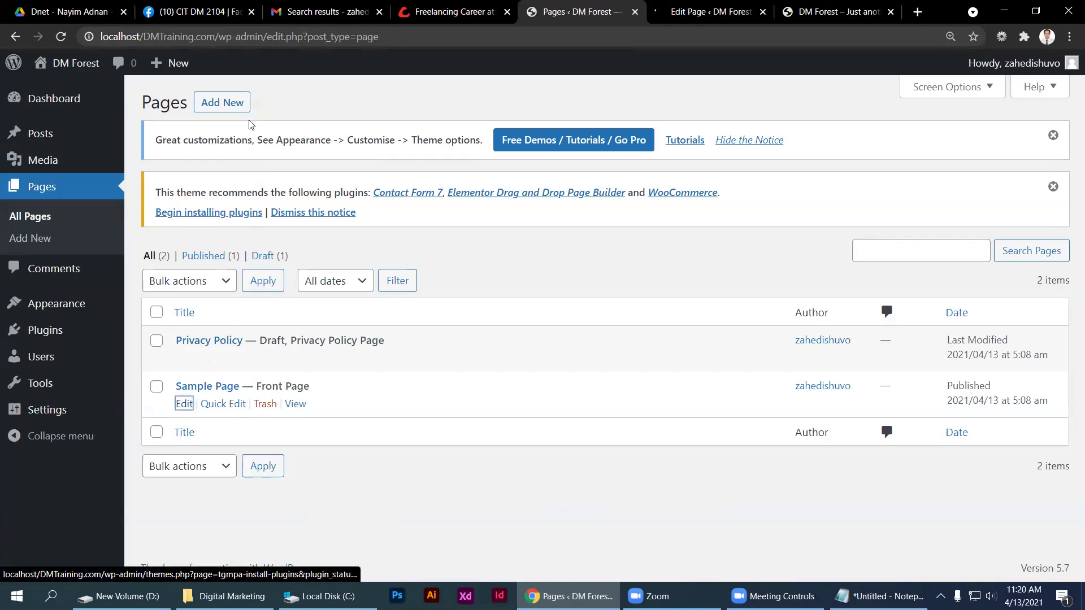
- Open six blank new-page editors in background tabs from Add New
{"action": "middle_click", "coordinate": [229, 108]}
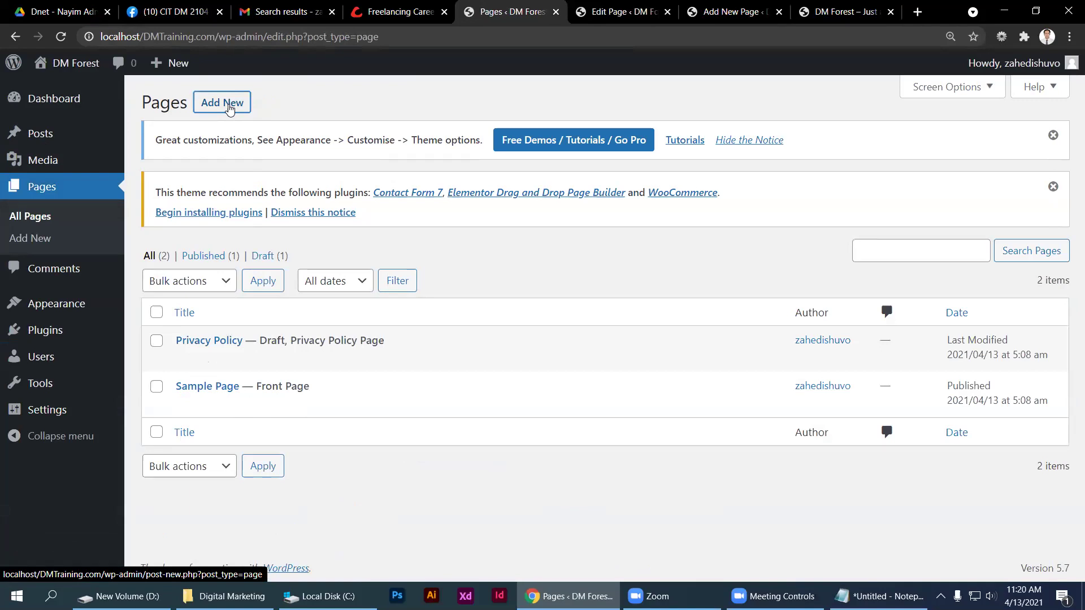
{"action": "middle_click", "coordinate": [228, 108]}
{"action": "middle_click", "coordinate": [229, 109]}
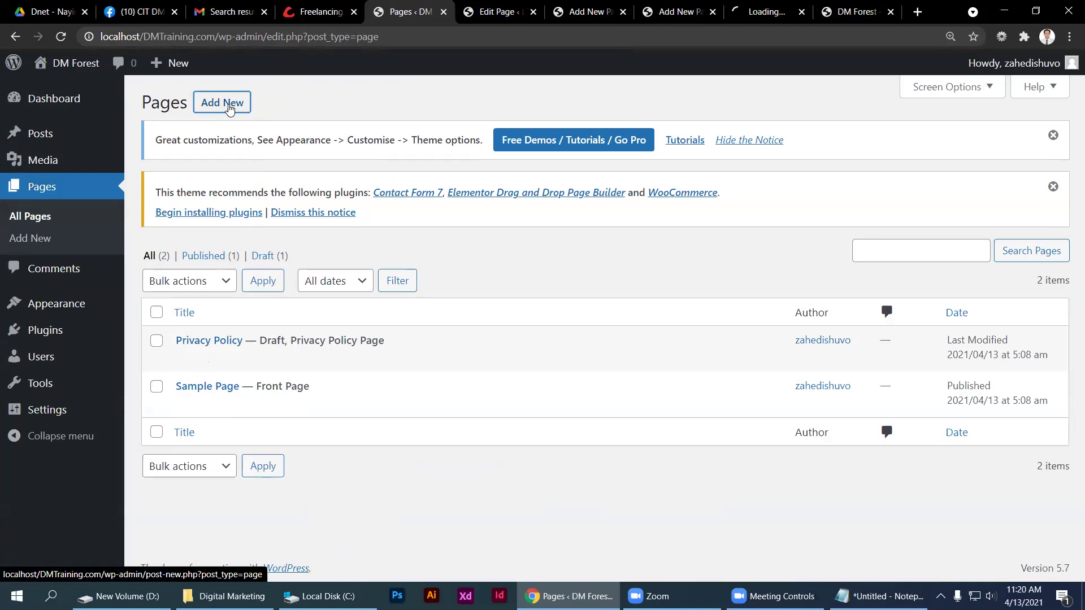
{"action": "middle_click", "coordinate": [229, 109]}
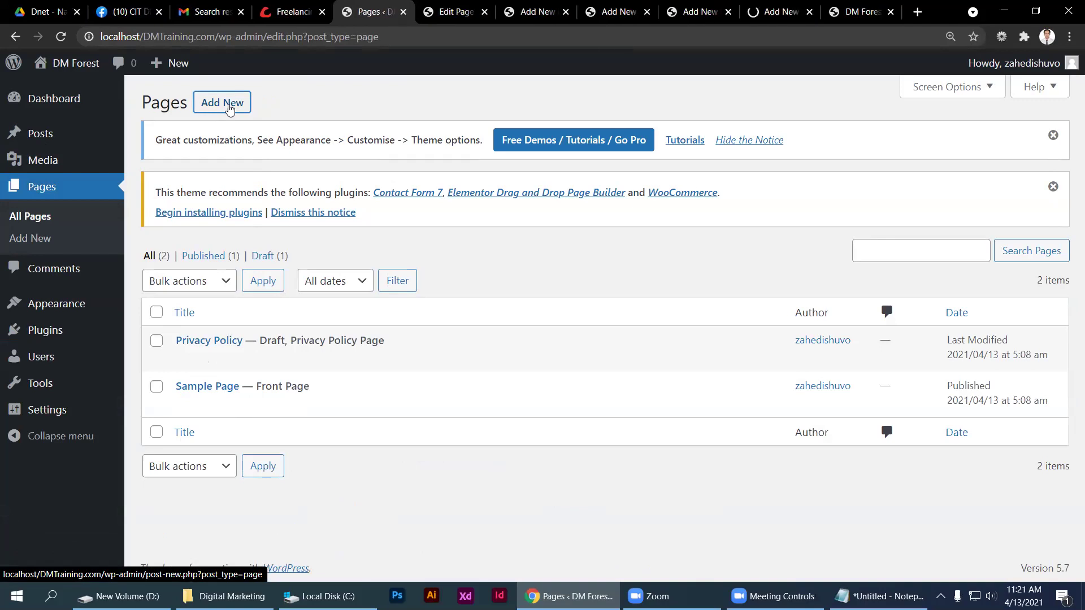
{"action": "middle_click", "coordinate": [228, 108]}
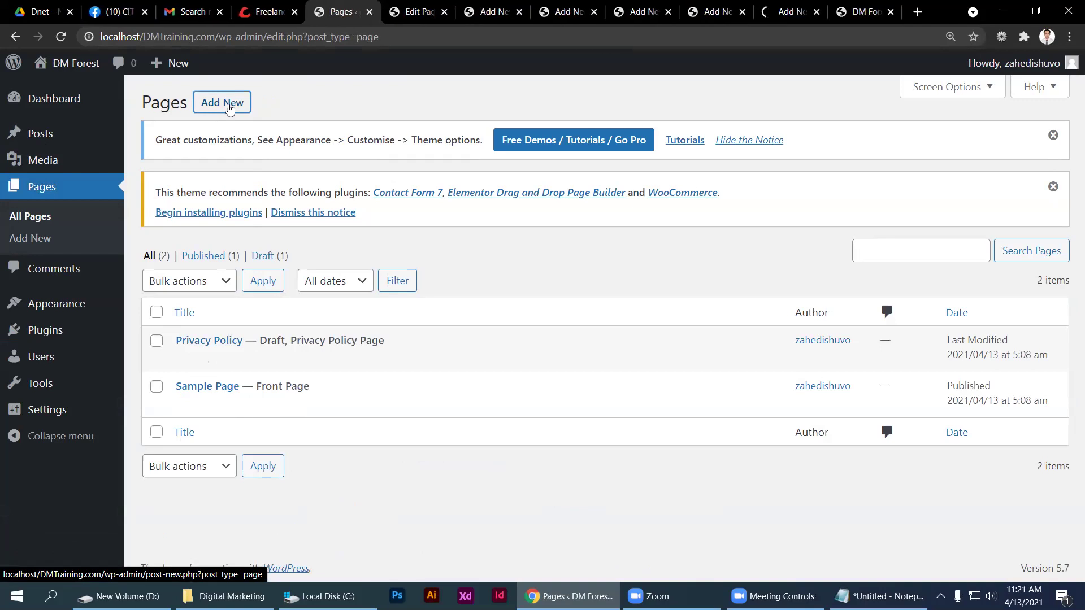
{"action": "middle_click", "coordinate": [229, 108]}
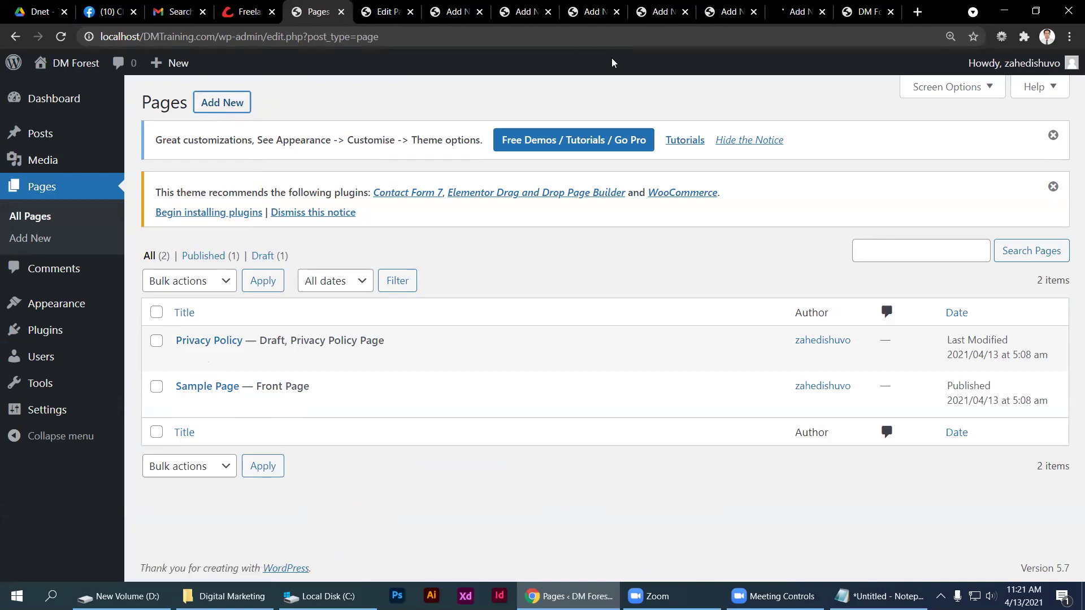
- Switch to the Sample Page editor and finish the block editor welcome guide
{"action": "left_click", "coordinate": [389, 14]}
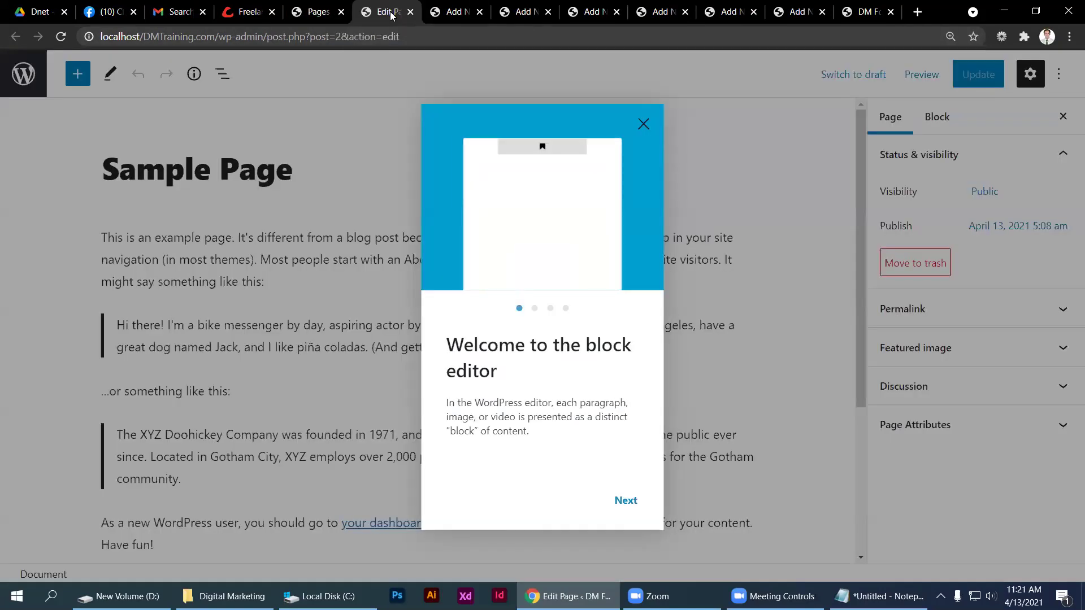
{"action": "left_click", "coordinate": [622, 502]}
{"action": "left_click", "coordinate": [621, 503]}
{"action": "left_click", "coordinate": [622, 503]}
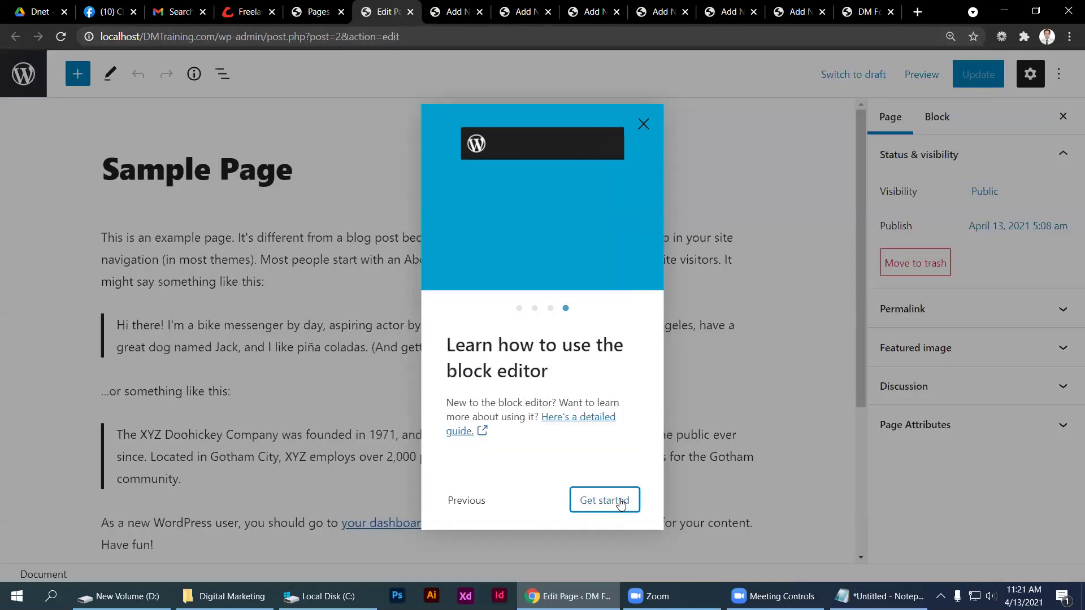
{"action": "left_click", "coordinate": [621, 502]}
- Close the six extra new-page editor tabs and go back to the pages list
{"action": "left_click", "coordinate": [479, 12]}
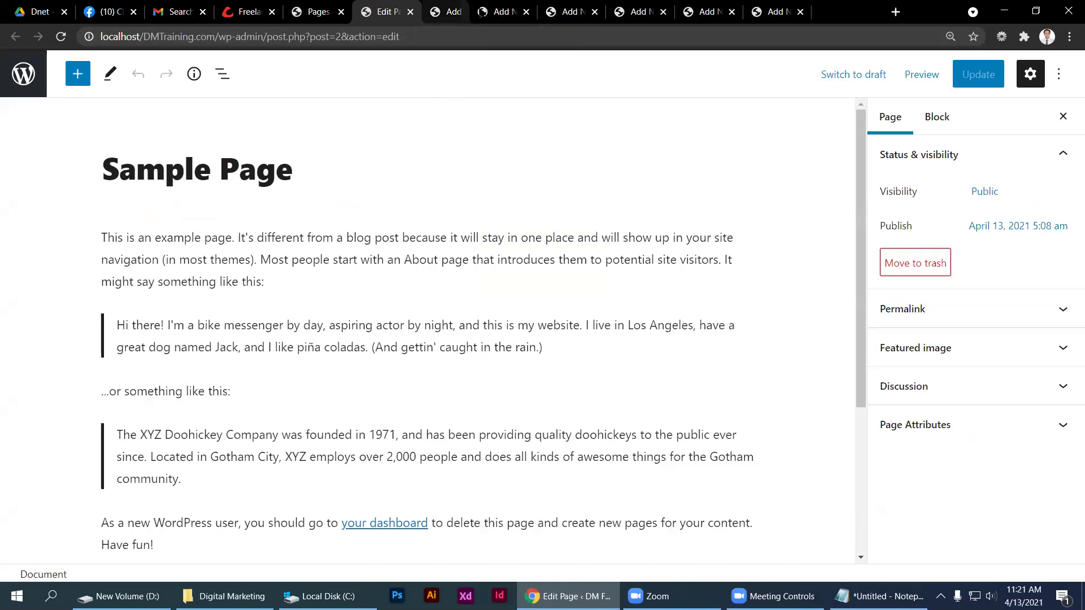
{"action": "left_click", "coordinate": [479, 13]}
{"action": "left_click", "coordinate": [479, 12]}
{"action": "left_click", "coordinate": [479, 12]}
{"action": "left_click", "coordinate": [479, 13]}
{"action": "left_click", "coordinate": [479, 12]}
{"action": "left_click", "coordinate": [479, 13]}
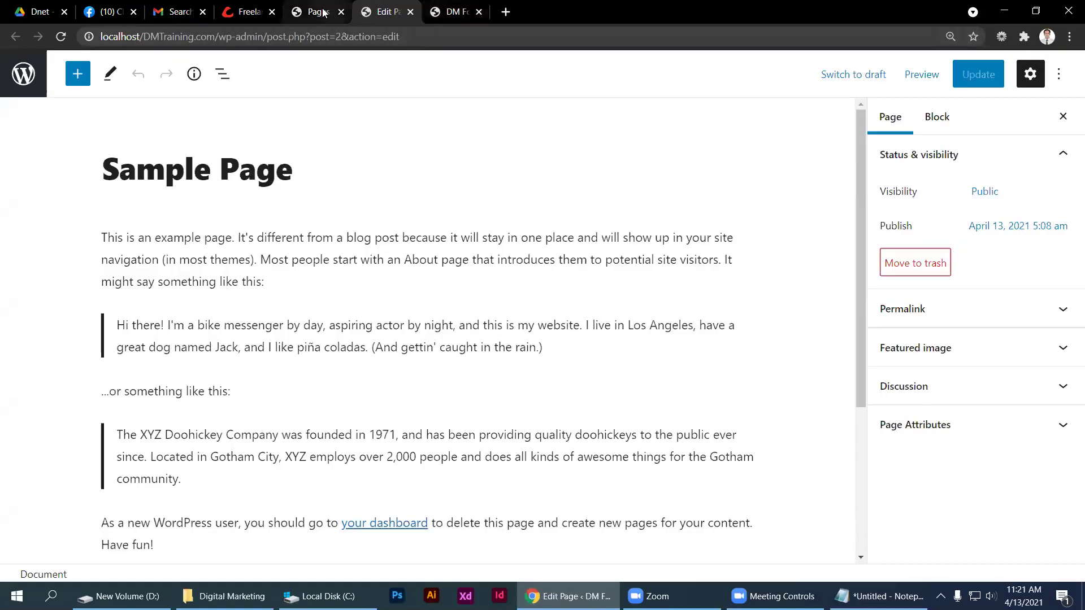
{"action": "left_click", "coordinate": [322, 14]}
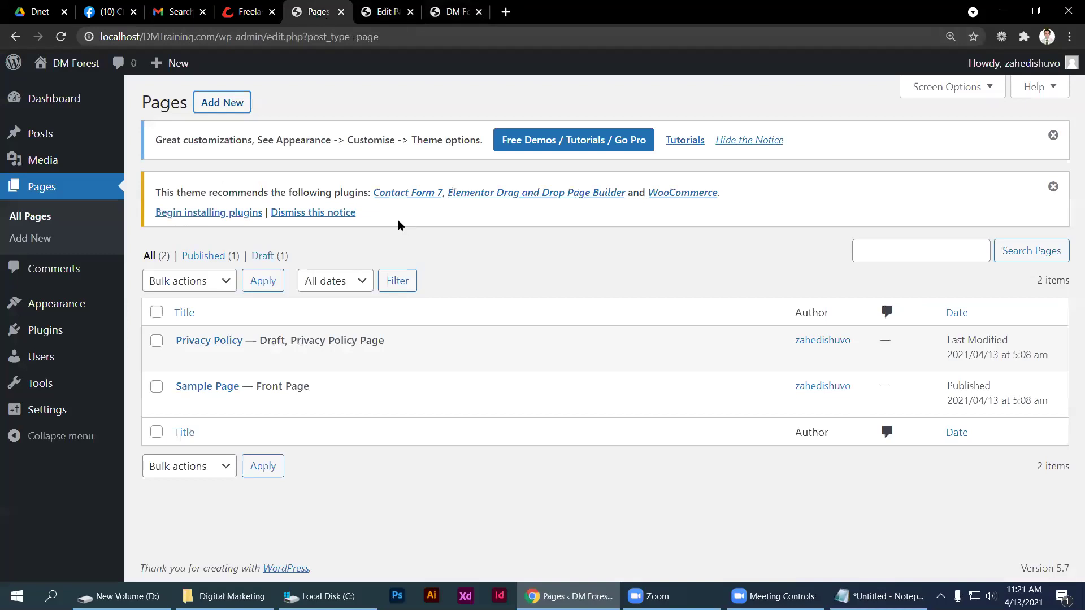
- Open six more blank new-page editors, then return to the Sample Page editor
{"action": "middle_click", "coordinate": [229, 102]}
{"action": "middle_click", "coordinate": [229, 102]}
{"action": "middle_click", "coordinate": [229, 102]}
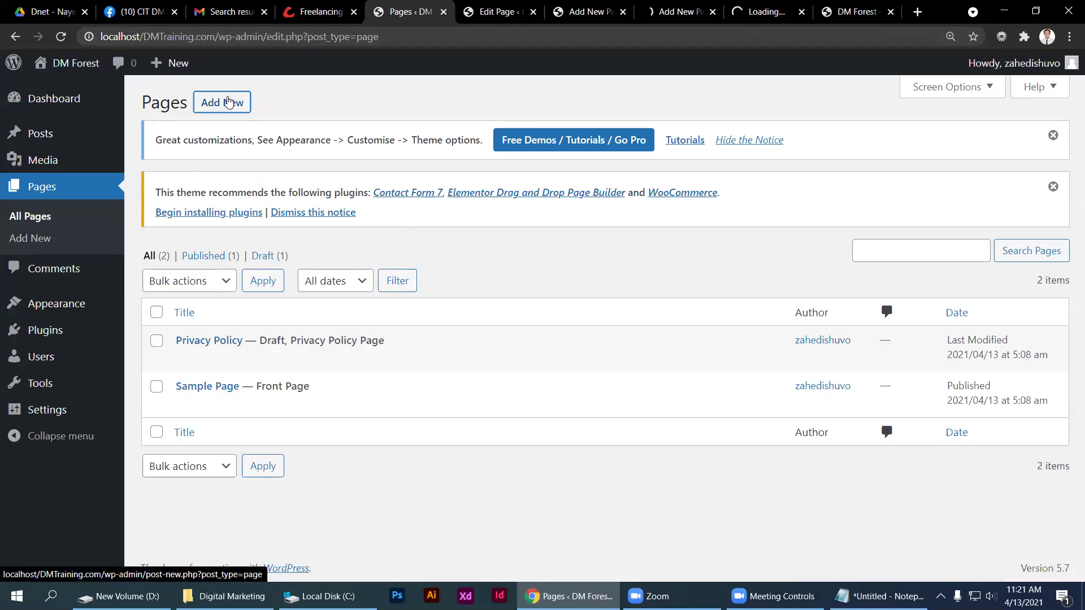
{"action": "middle_click", "coordinate": [228, 101]}
{"action": "middle_click", "coordinate": [229, 102]}
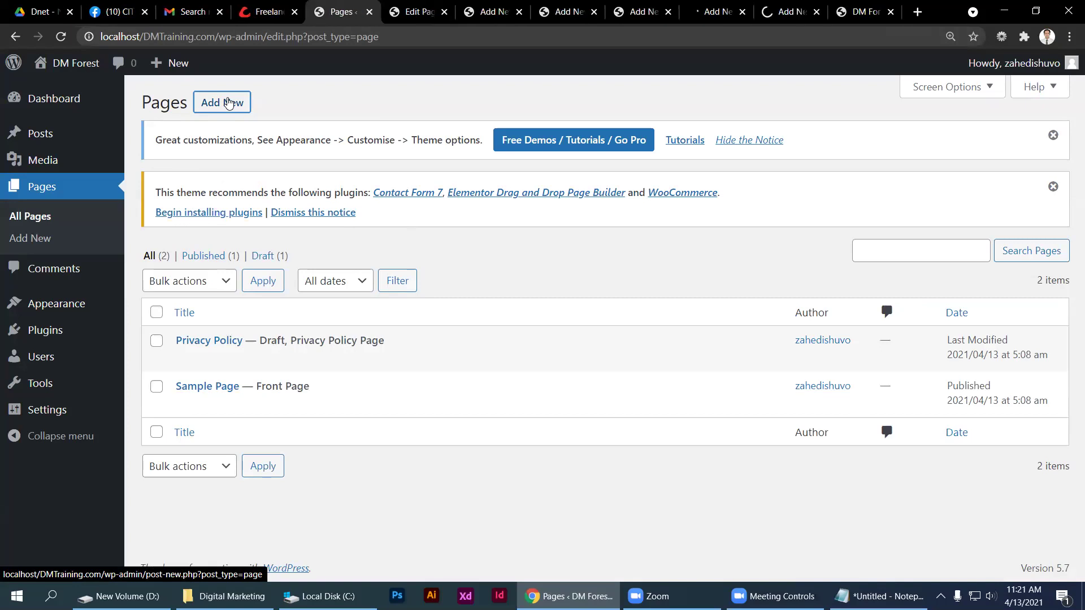
{"action": "middle_click", "coordinate": [229, 102]}
{"action": "left_click", "coordinate": [389, 12]}
- Replace the Sample Page title with the Creative IT Institute home page welcome heading
{"action": "left_click_drag", "start_coordinate": [303, 181], "coordinate": [111, 183]}
{"action": "left_click", "coordinate": [243, 12]}
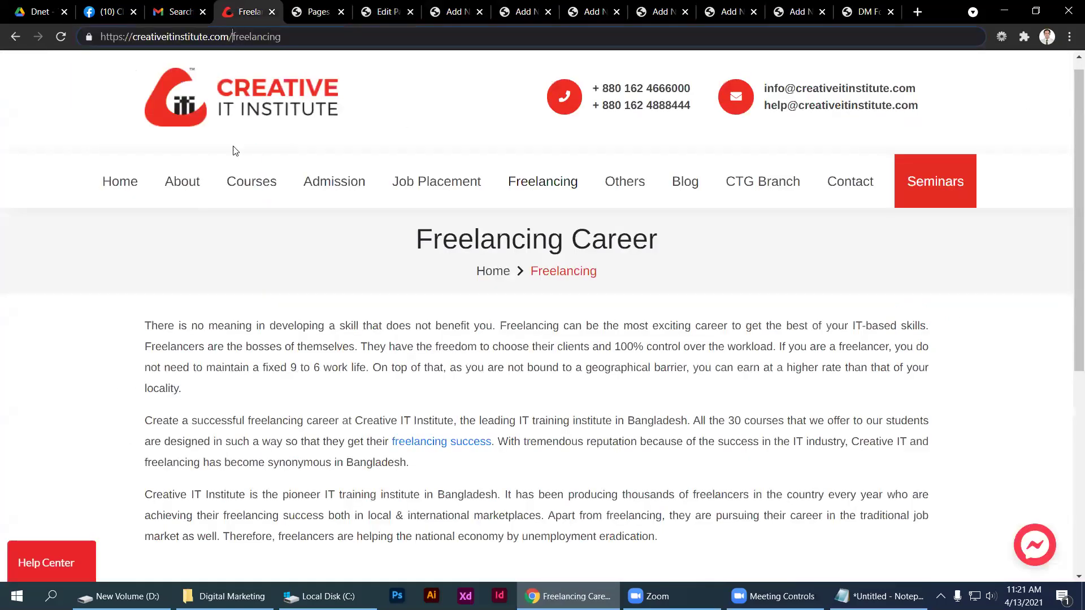
{"action": "left_click", "coordinate": [126, 184]}
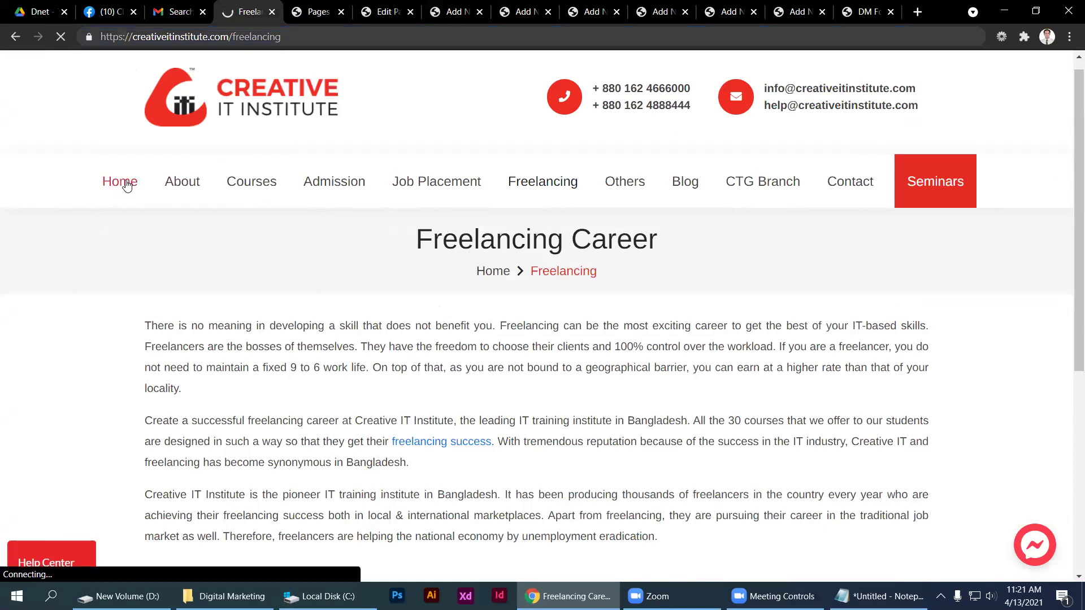
{"action": "scroll", "coordinate": [406, 390], "scroll_direction": "down", "scroll_amount": 8}
{"action": "left_click_drag", "start_coordinate": [864, 263], "coordinate": [211, 283]}
{"action": "key", "text": "ctrl+c"}
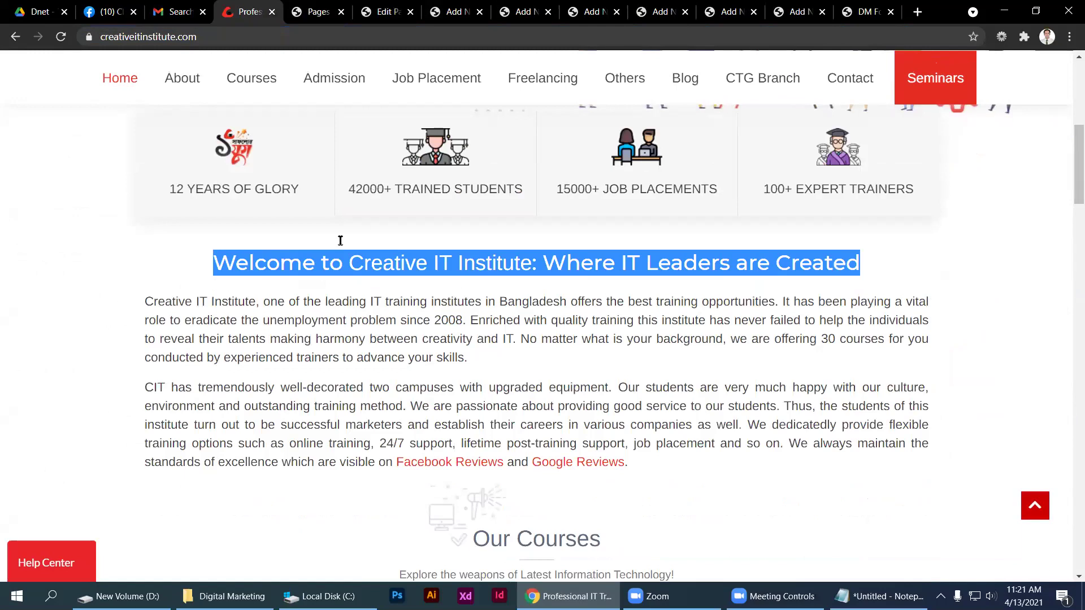
{"action": "key", "text": "ctrl+Tab"}
{"action": "key", "text": "ctrl+Tab"}
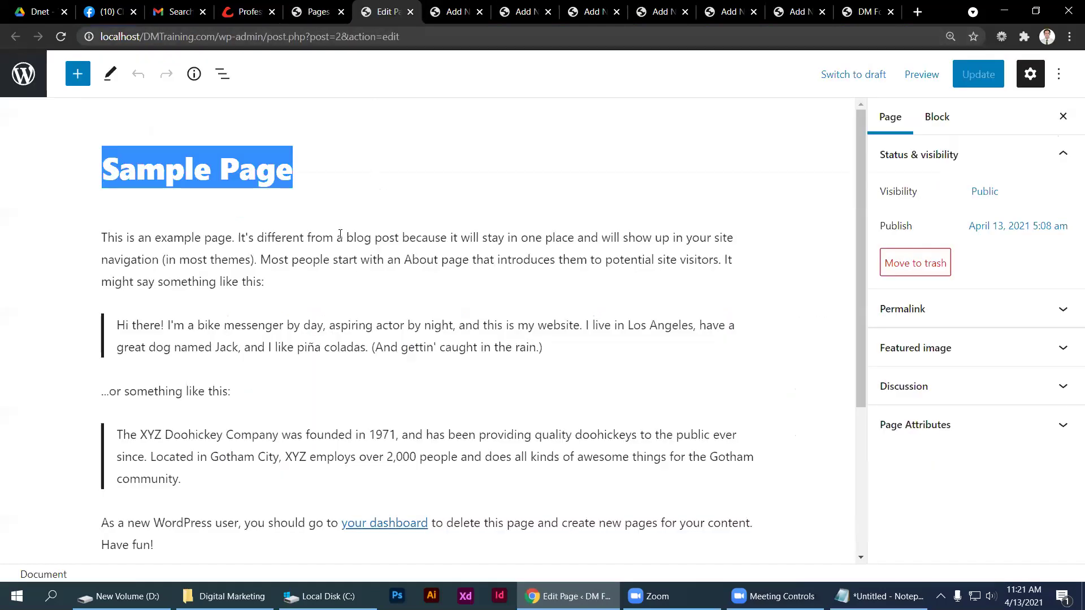
{"action": "key", "text": "ctrl+v"}
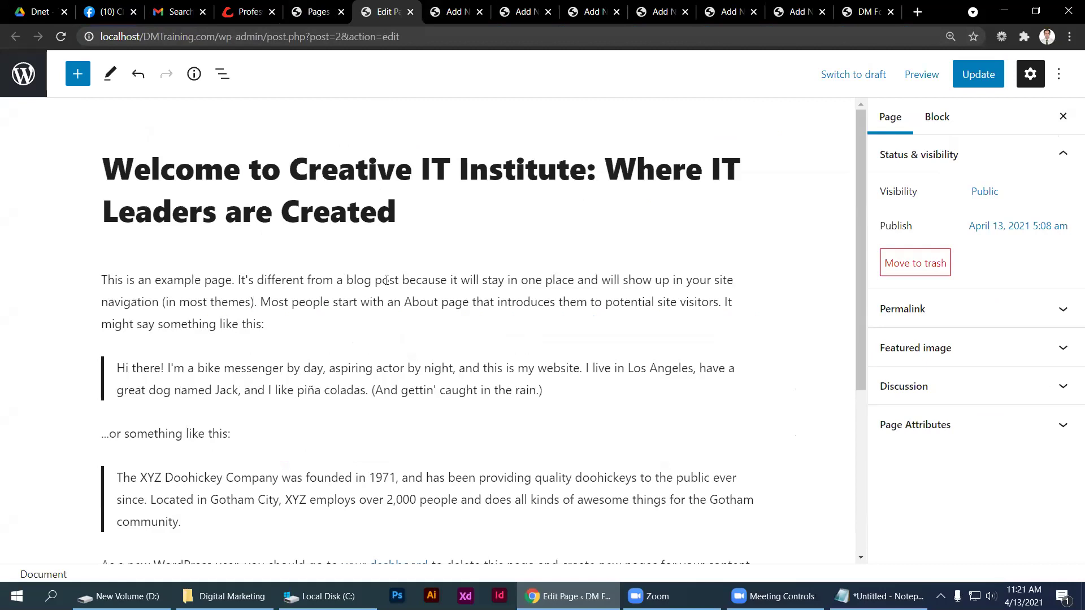
- Replace the old sample body with the institute's two welcome paragraphs
{"action": "left_click", "coordinate": [248, 12]}
{"action": "left_click_drag", "start_coordinate": [629, 462], "coordinate": [126, 307]}
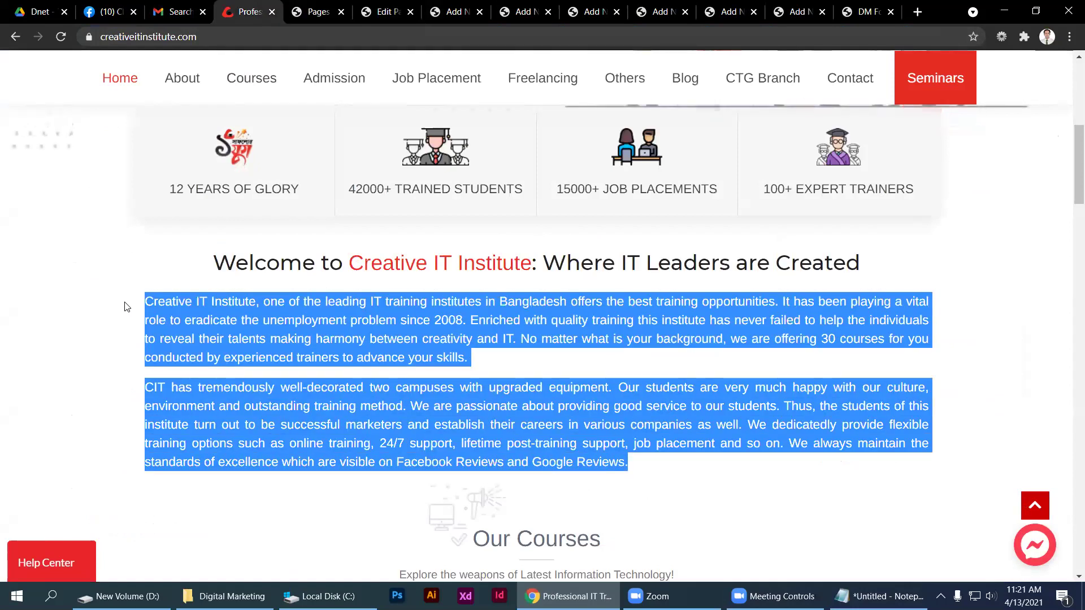
{"action": "right_click", "coordinate": [349, 335]}
{"action": "left_click", "coordinate": [368, 346]}
{"action": "left_click", "coordinate": [385, 11]}
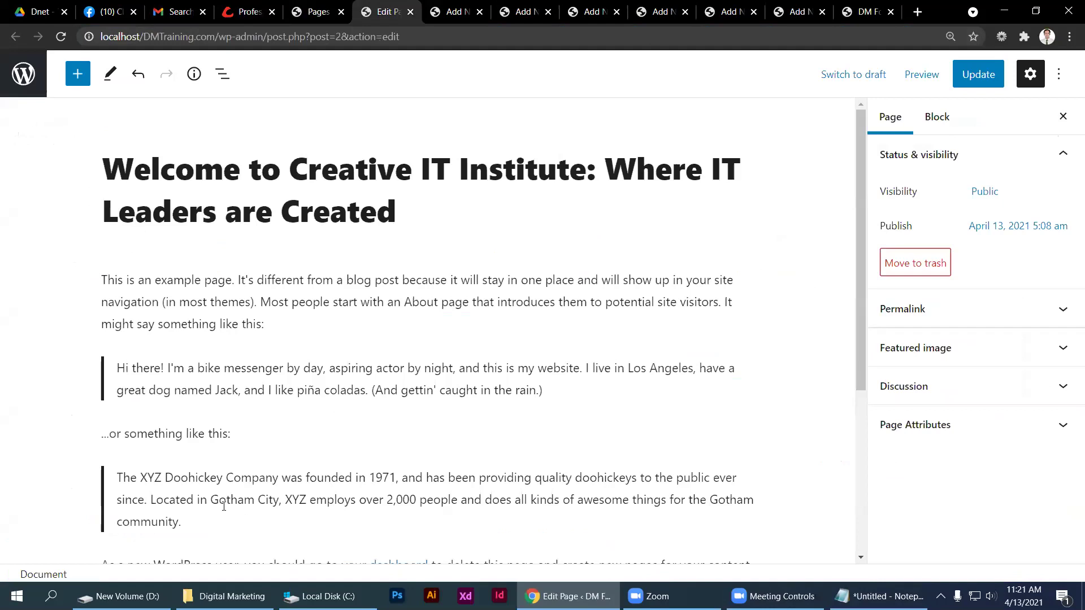
{"action": "left_click_drag", "start_coordinate": [103, 275], "coordinate": [345, 353]}
{"action": "key", "text": "BackSpace"}
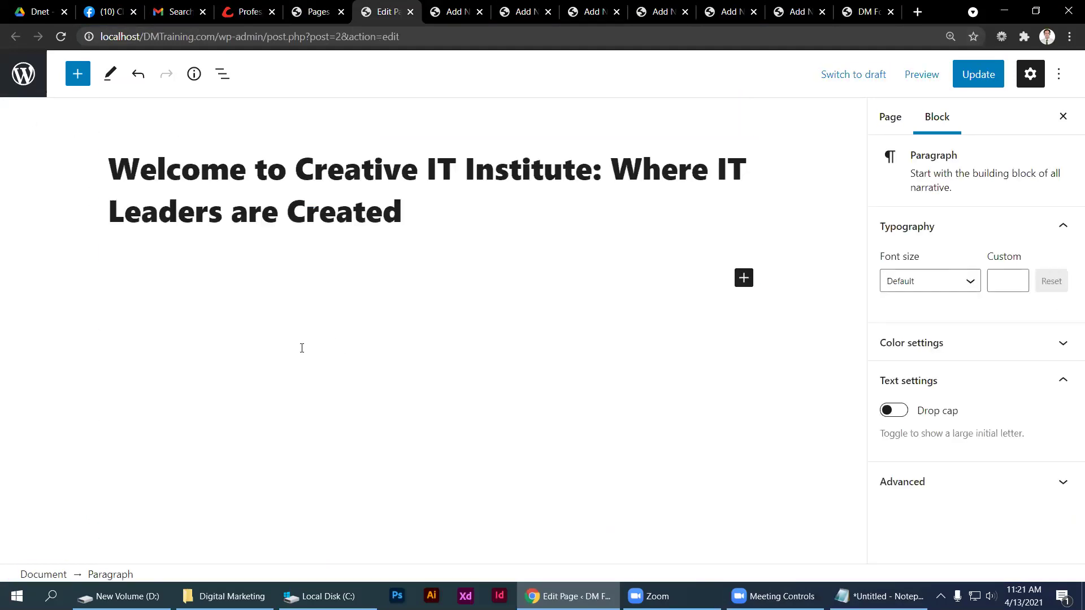
{"action": "key", "text": "ctrl+v"}
- Update the Sample Page and view it on the live site
{"action": "left_click", "coordinate": [978, 74]}
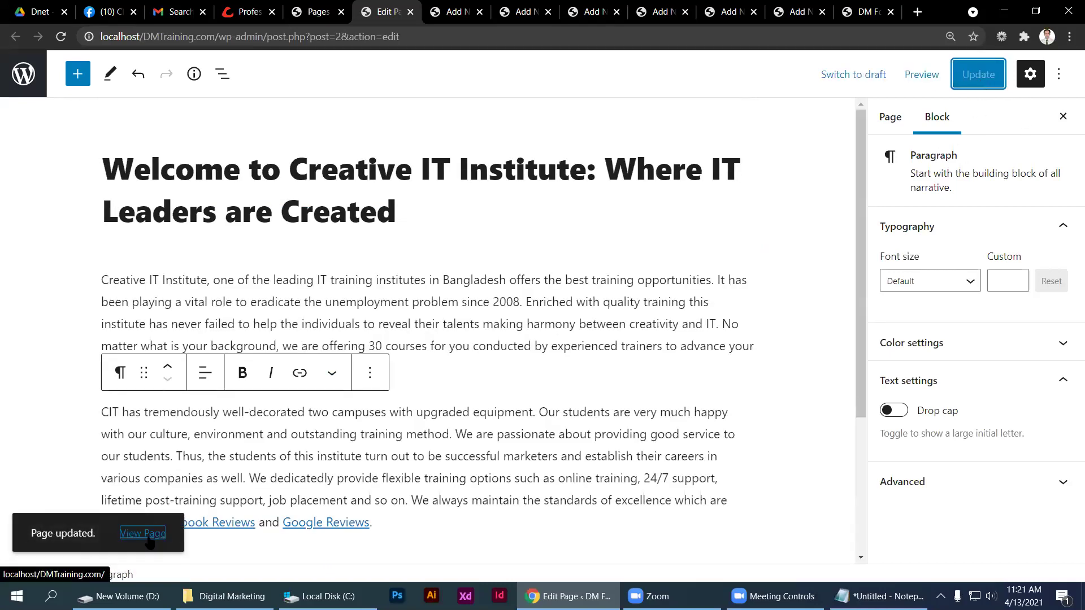
{"action": "left_click", "coordinate": [115, 536]}
{"action": "scroll", "coordinate": [326, 456], "scroll_direction": "down", "scroll_amount": 5}
{"action": "scroll", "coordinate": [326, 455], "scroll_direction": "down", "scroll_amount": 3}
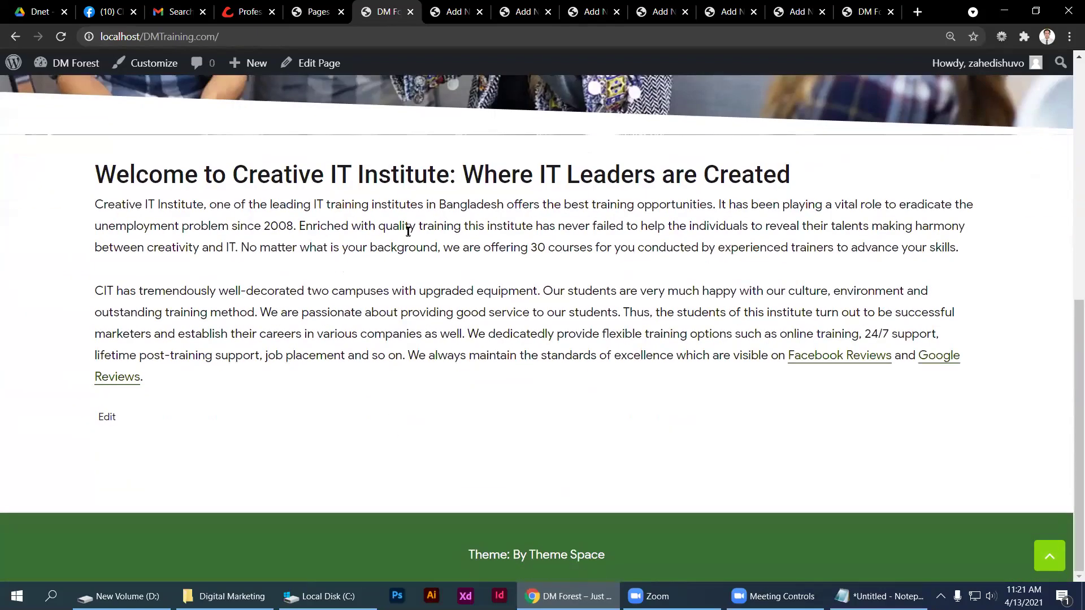
- Title a new page 'About Us' and paste in the institute's three About page paragraphs
{"action": "left_click", "coordinate": [410, 11]}
{"action": "type", "text": "A"}
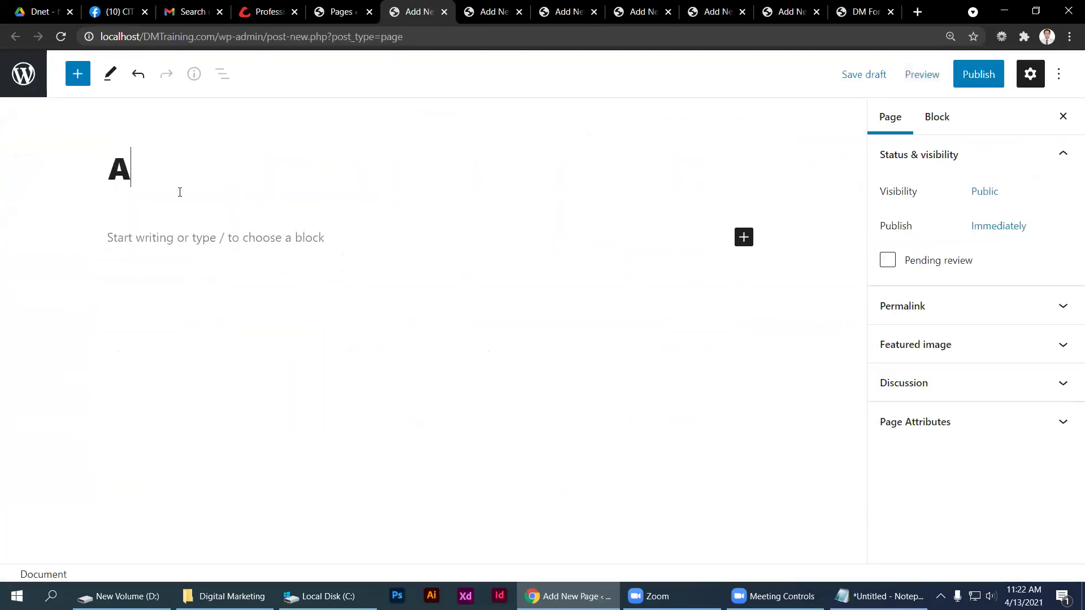
{"action": "type", "text": "bout Us"}
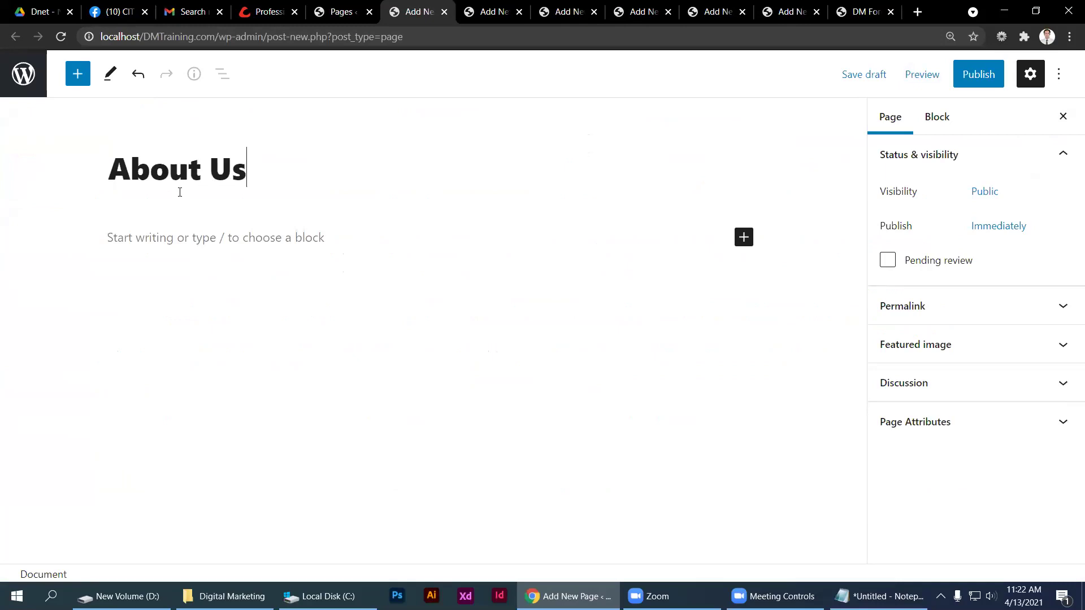
{"action": "left_click", "coordinate": [268, 11]}
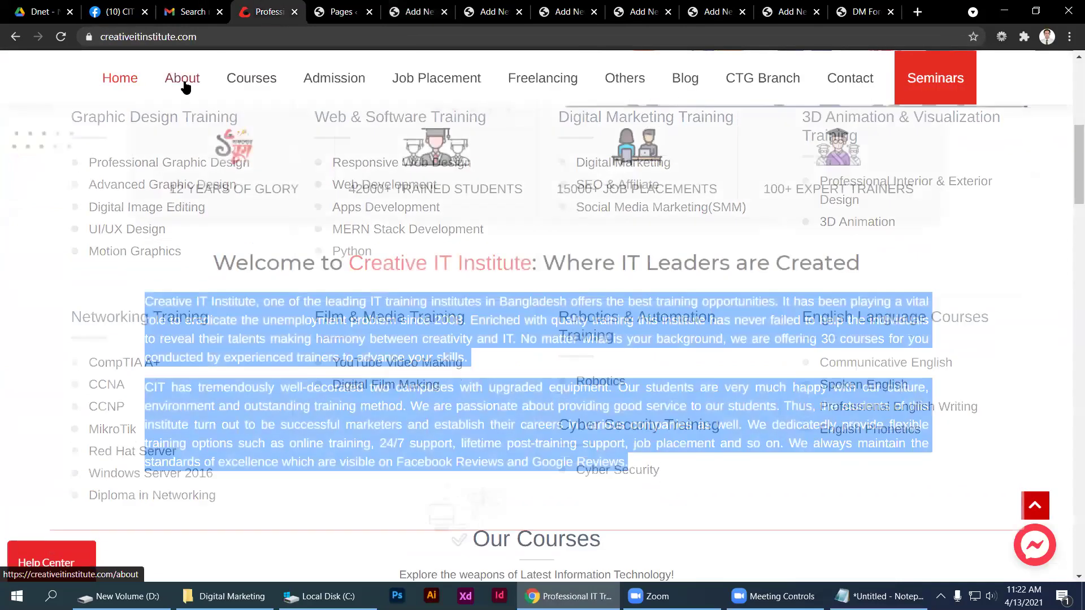
{"action": "left_click", "coordinate": [185, 87]}
{"action": "scroll", "coordinate": [228, 493], "scroll_direction": "down", "scroll_amount": 3}
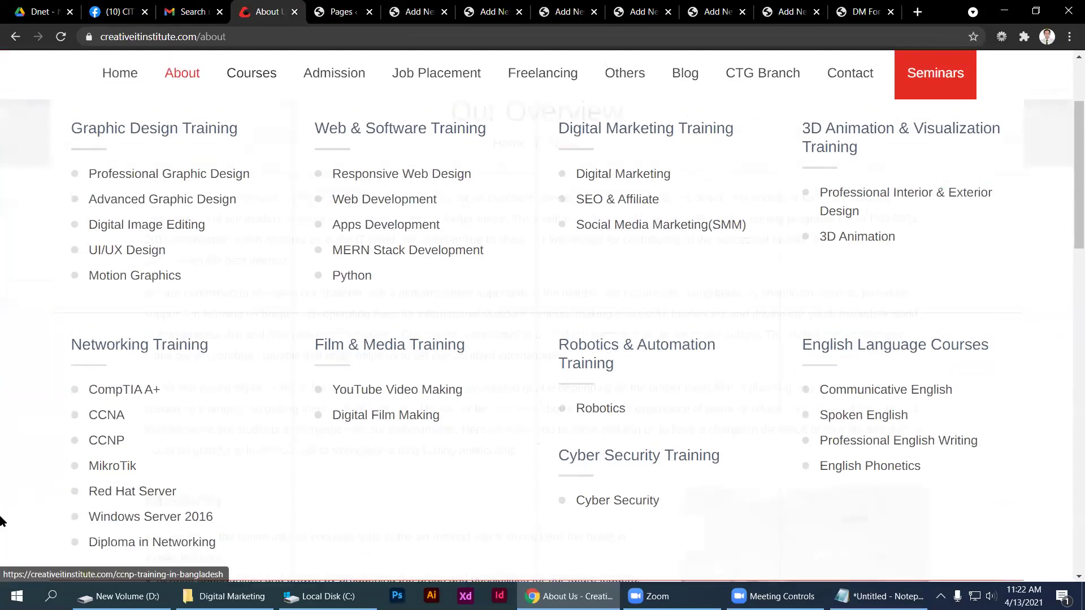
{"action": "left_click_drag", "start_coordinate": [520, 450], "coordinate": [136, 200]}
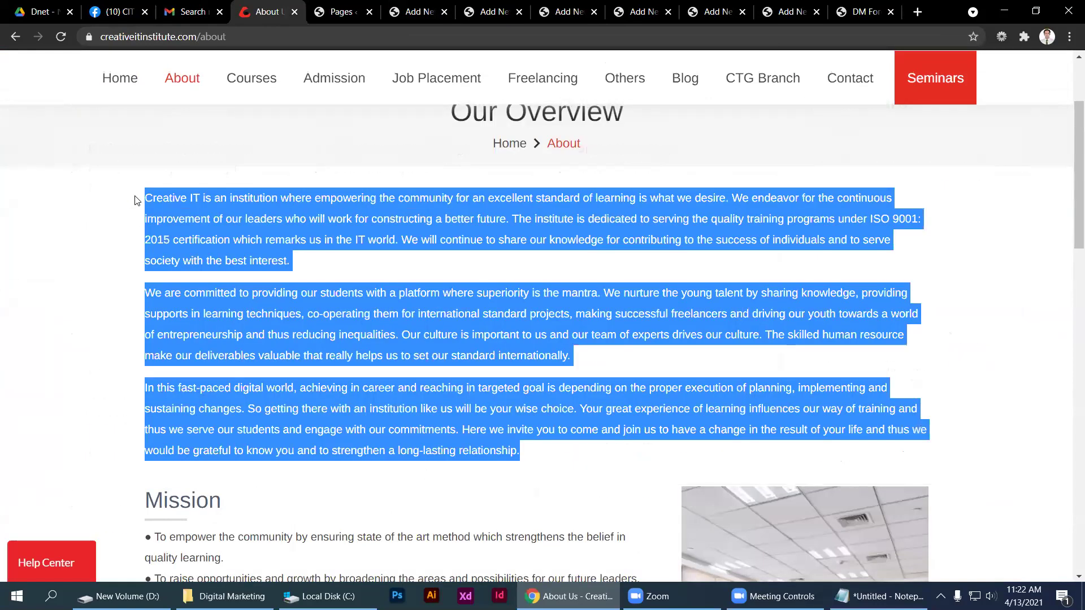
{"action": "left_click", "coordinate": [418, 11]}
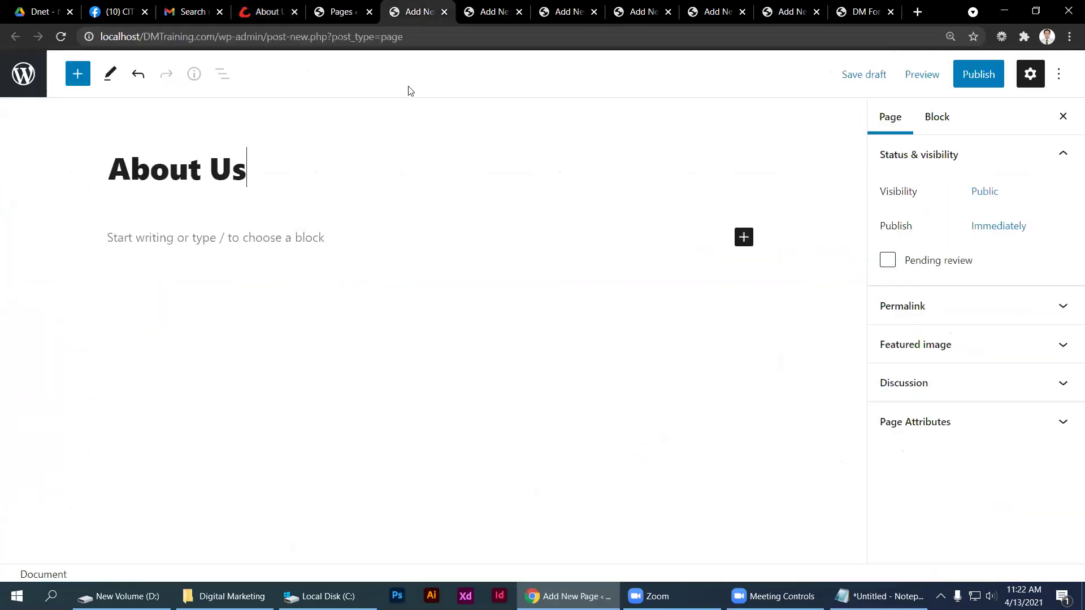
{"action": "left_click", "coordinate": [246, 241]}
{"action": "key", "text": "ctrl+v"}
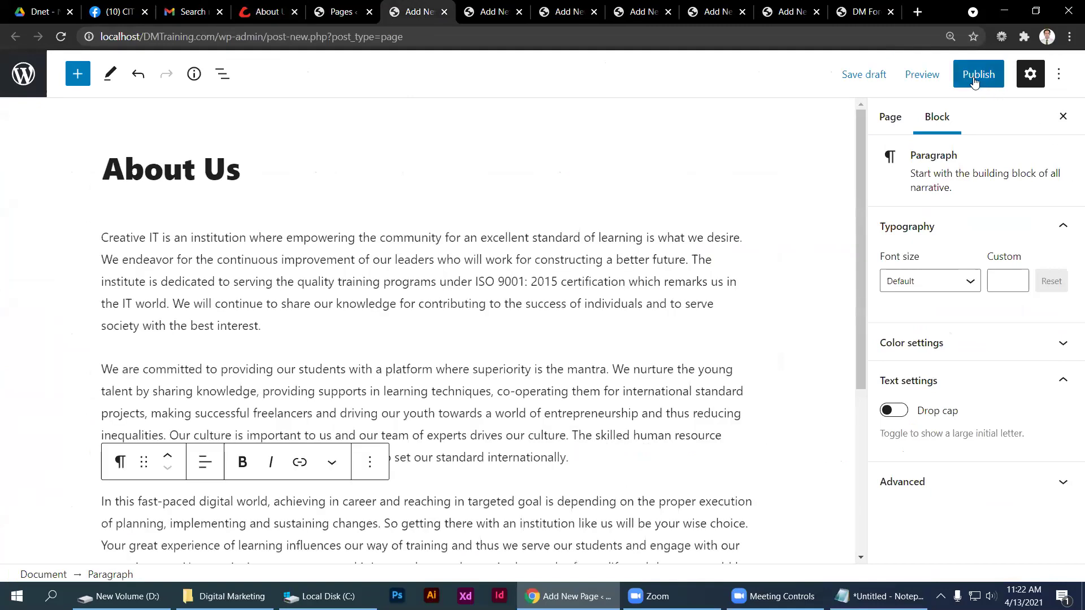
- Publish the About Us page and view it live
{"action": "left_click", "coordinate": [978, 74]}
{"action": "left_click", "coordinate": [926, 75]}
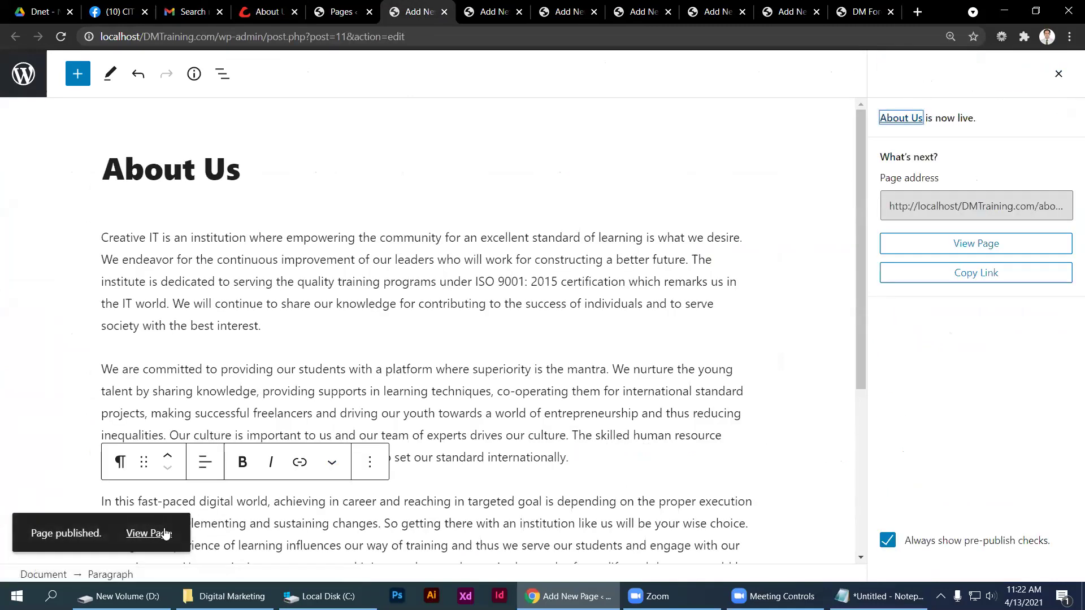
{"action": "left_click", "coordinate": [151, 533]}
{"action": "scroll", "coordinate": [286, 407], "scroll_direction": "down", "scroll_amount": 3}
{"action": "scroll", "coordinate": [387, 75], "scroll_direction": "up", "scroll_amount": 3}
- Title the new page 'Digital Marketing'
{"action": "left_click", "coordinate": [444, 12]}
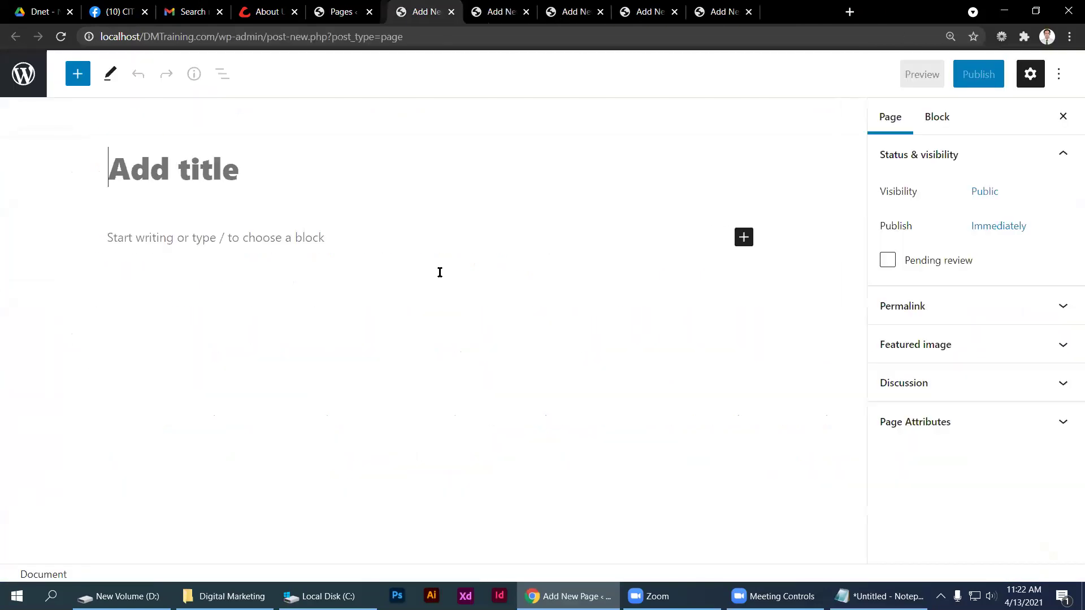
{"action": "left_click", "coordinate": [170, 156]}
{"action": "type", "text": "Digi"}
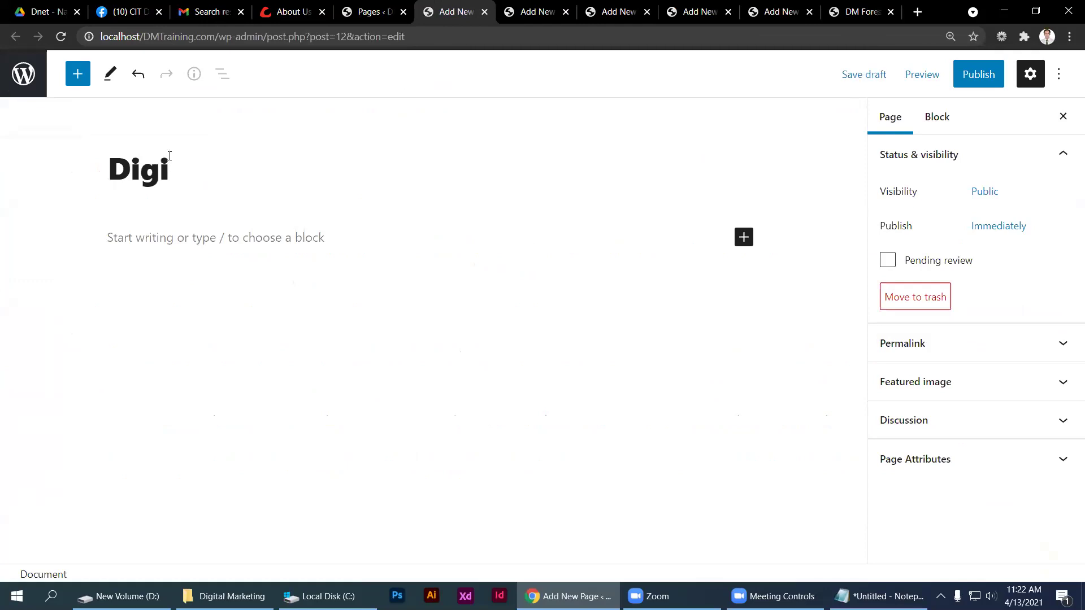
{"action": "type", "text": "tal "}
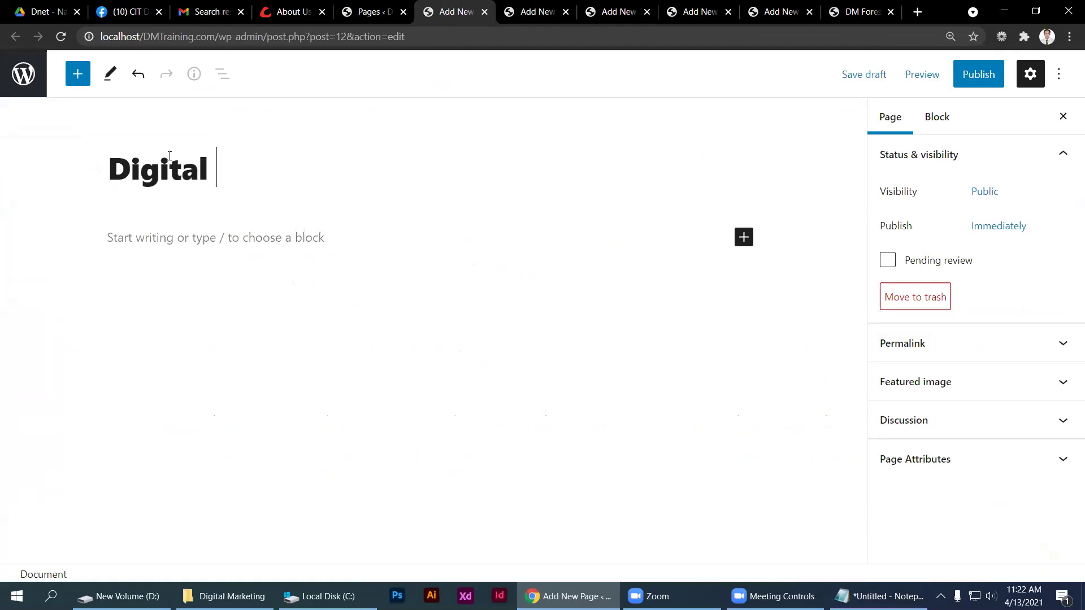
{"action": "type", "text": "Marketing"}
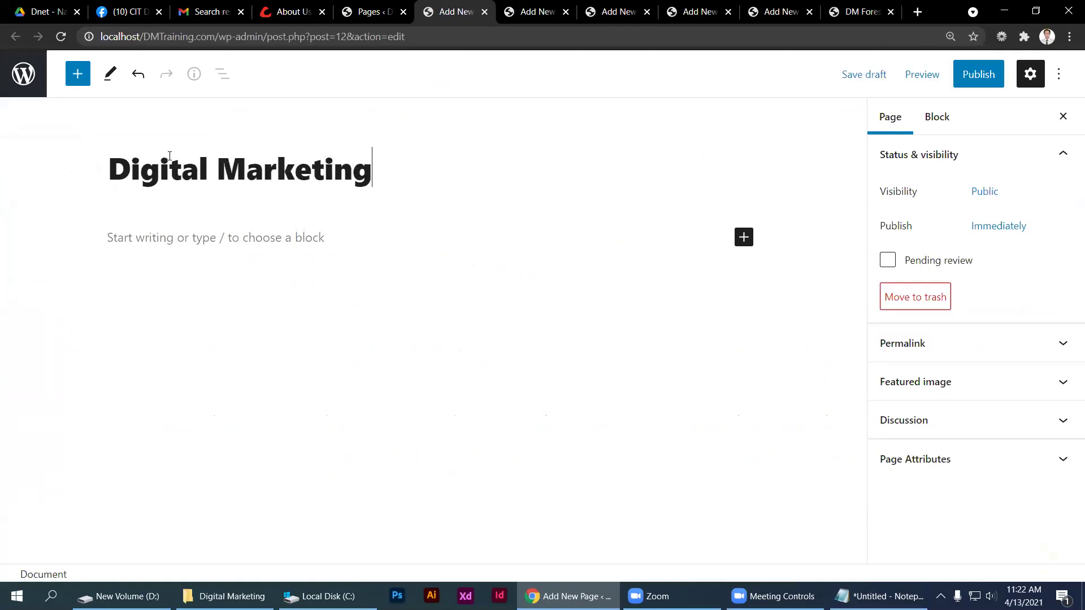
- Paste the three paragraphs from the institute's Digital Marketing course page into the body
{"action": "left_click", "coordinate": [291, 11]}
{"action": "mouse_move", "coordinate": [251, 78]}
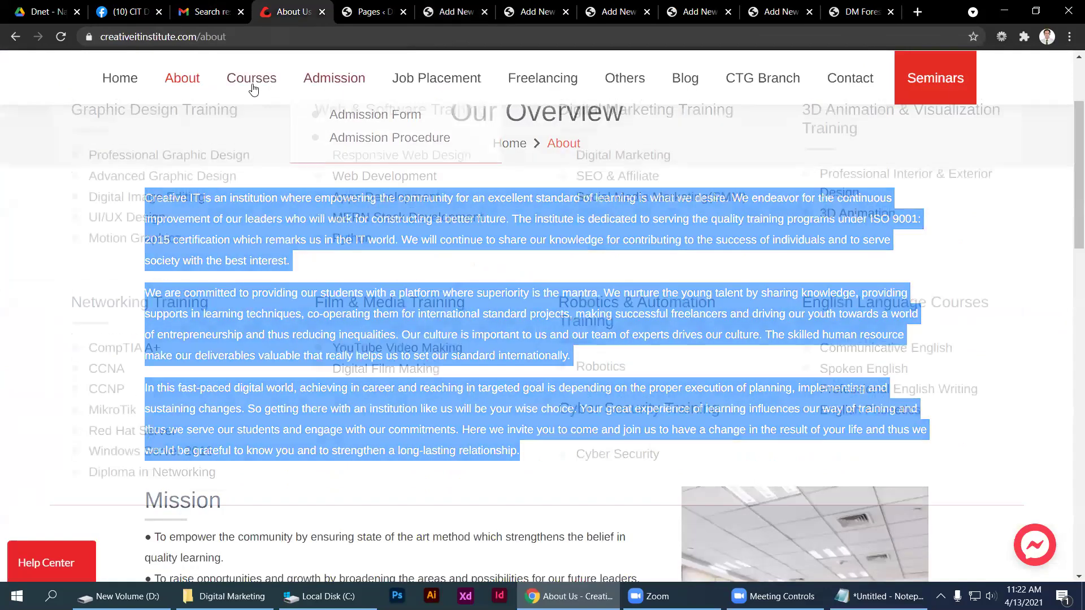
{"action": "left_click", "coordinate": [622, 174]}
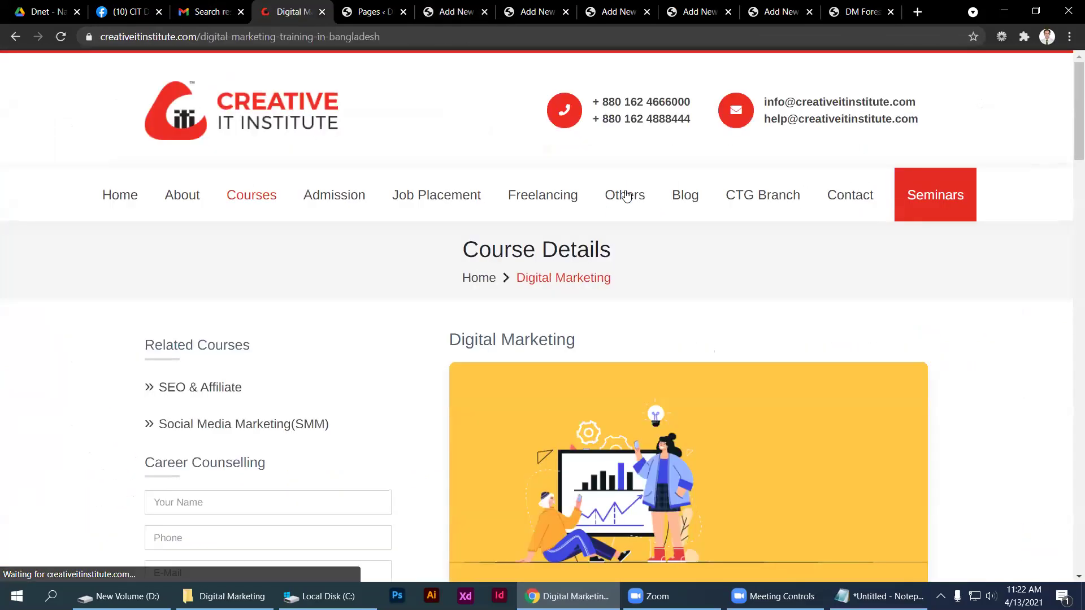
{"action": "scroll", "coordinate": [594, 335], "scroll_direction": "down", "scroll_amount": 5}
{"action": "scroll", "coordinate": [595, 336], "scroll_direction": "down", "scroll_amount": 2}
{"action": "left_click_drag", "start_coordinate": [647, 397], "coordinate": [448, 236]}
{"action": "left_click", "coordinate": [454, 10]}
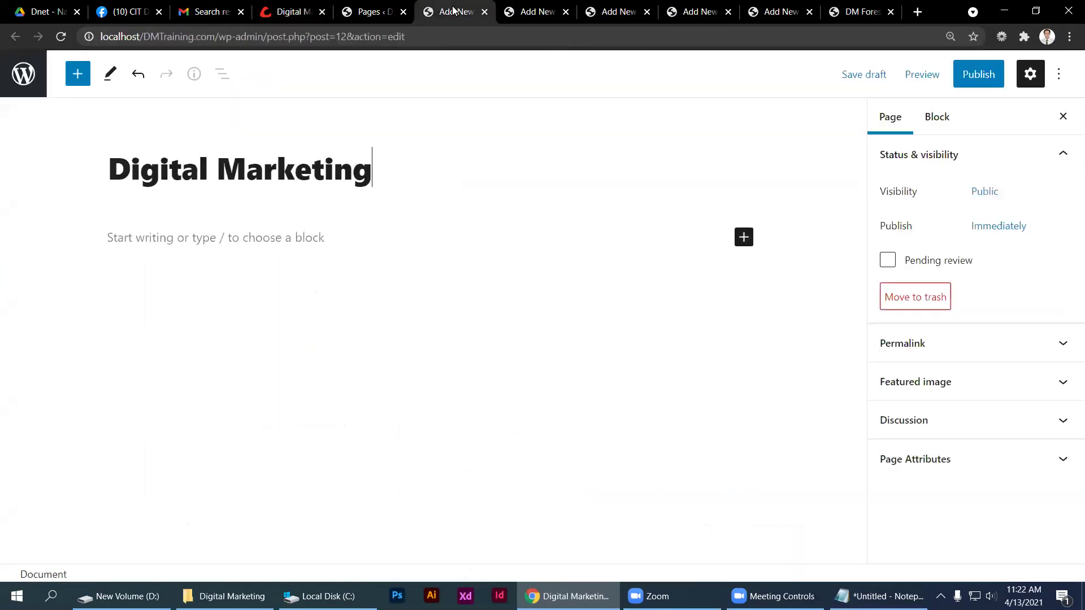
{"action": "left_click", "coordinate": [295, 240]}
{"action": "key", "text": "ctrl+v"}
- Publish the Digital Marketing page and close its editor
{"action": "left_click", "coordinate": [978, 74]}
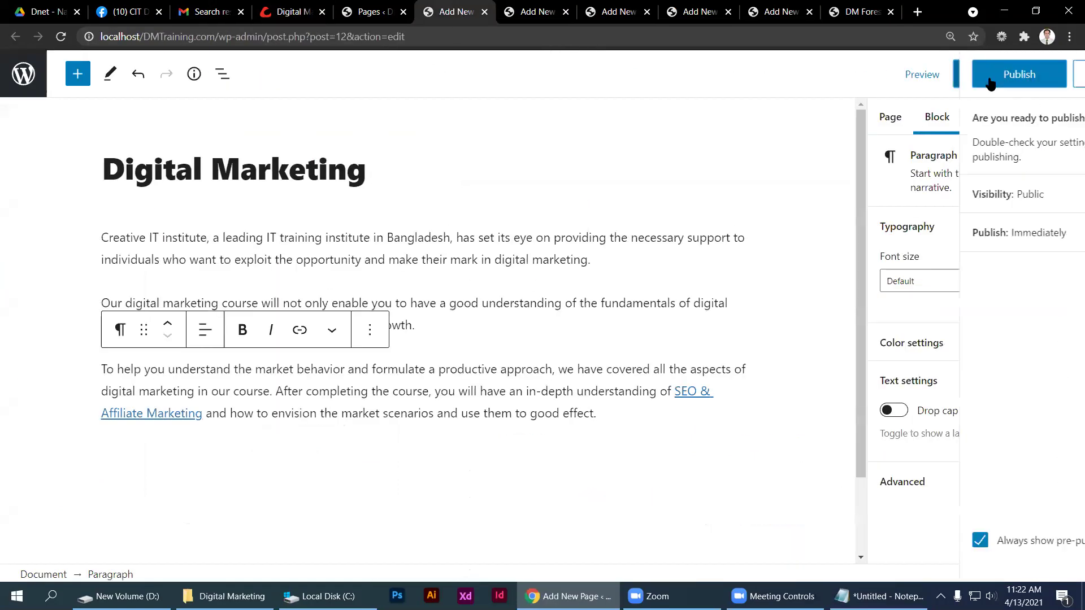
{"action": "left_click", "coordinate": [922, 73]}
{"action": "left_click", "coordinate": [484, 11]}
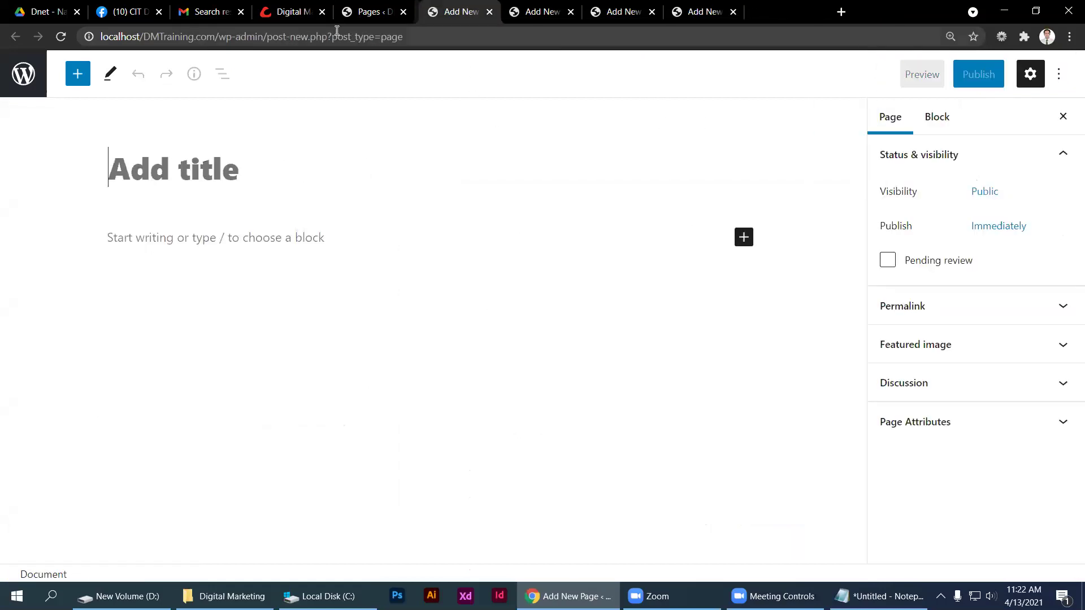
- Open the SEO & Affiliate course page on the Creative IT site
{"action": "left_click", "coordinate": [288, 11]}
{"action": "mouse_move", "coordinate": [268, 79]}
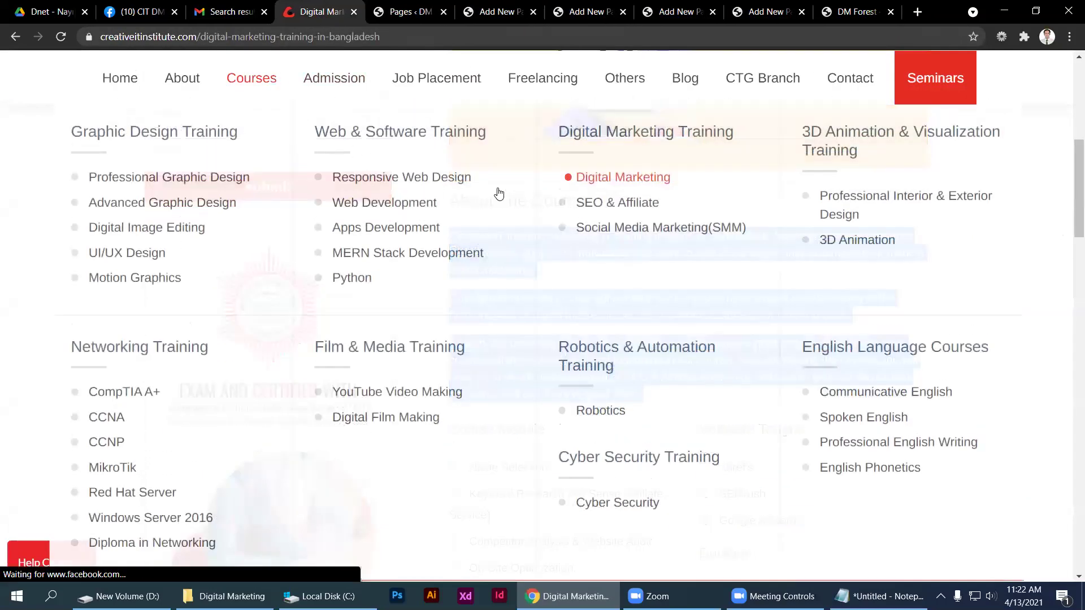
{"action": "left_click", "coordinate": [607, 211]}
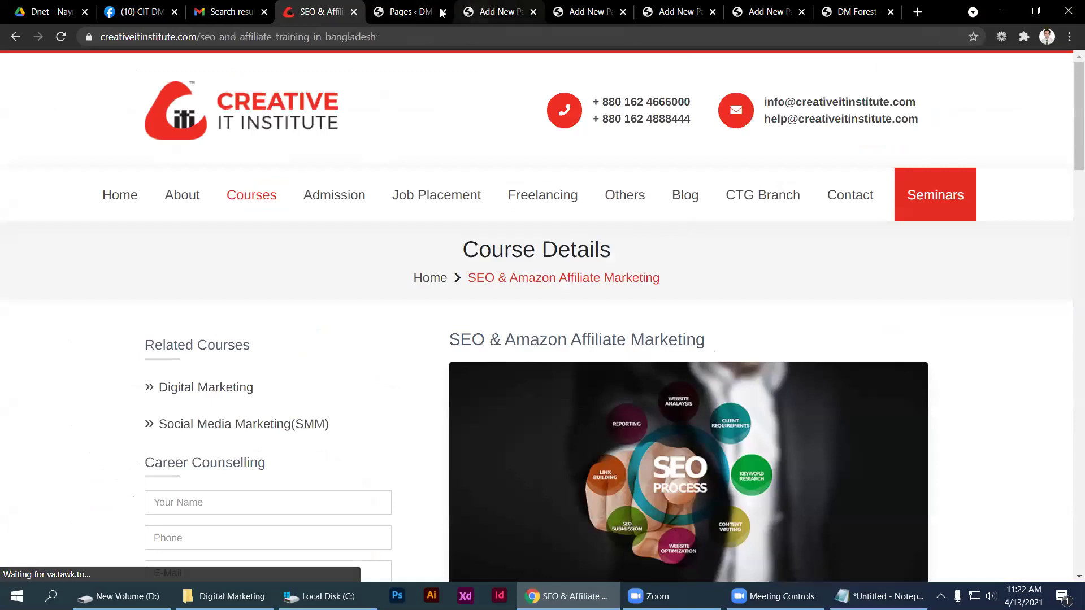
- Title the blank new page 'Search Engine Optimization'
{"action": "left_click", "coordinate": [412, 13]}
{"action": "left_click", "coordinate": [481, 10]}
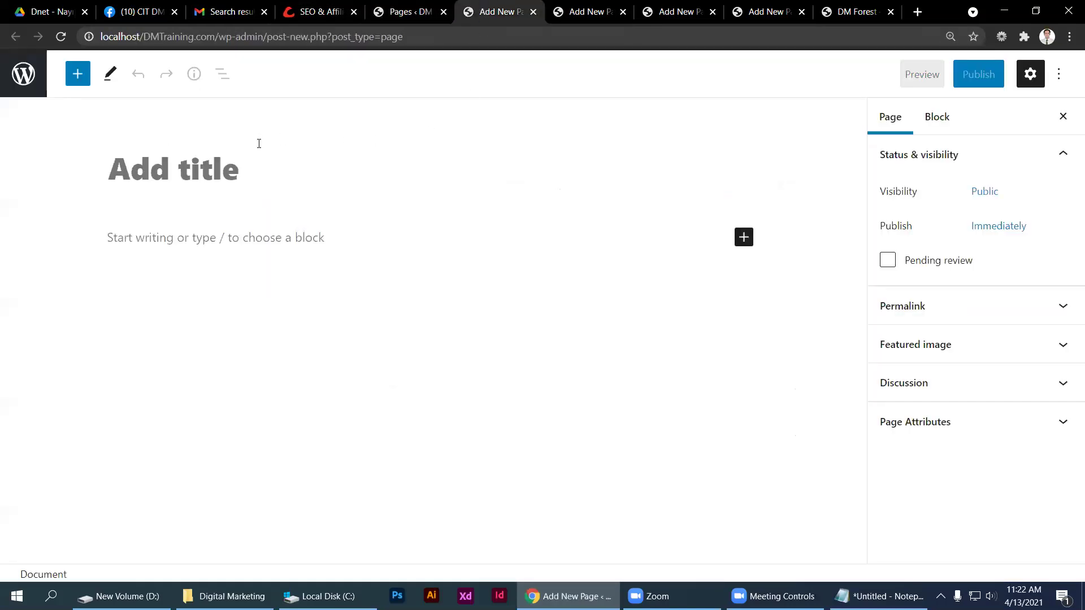
{"action": "left_click", "coordinate": [258, 143]}
{"action": "type", "text": "SEO"}
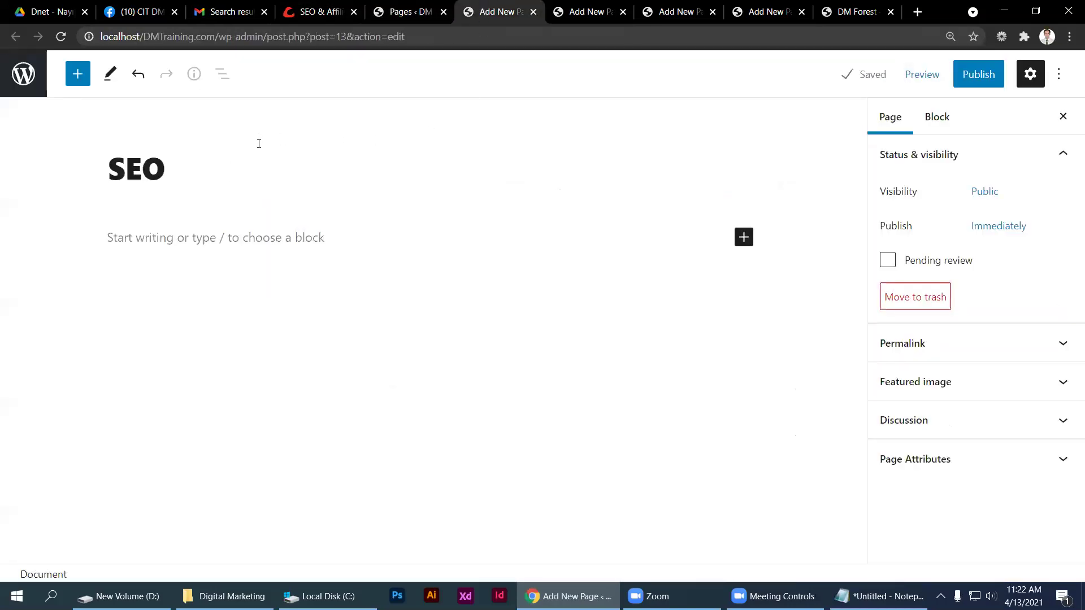
{"action": "key", "text": "BackSpace"}
{"action": "key", "text": "BackSpace"}
{"action": "type", "text": "earch Eb"}
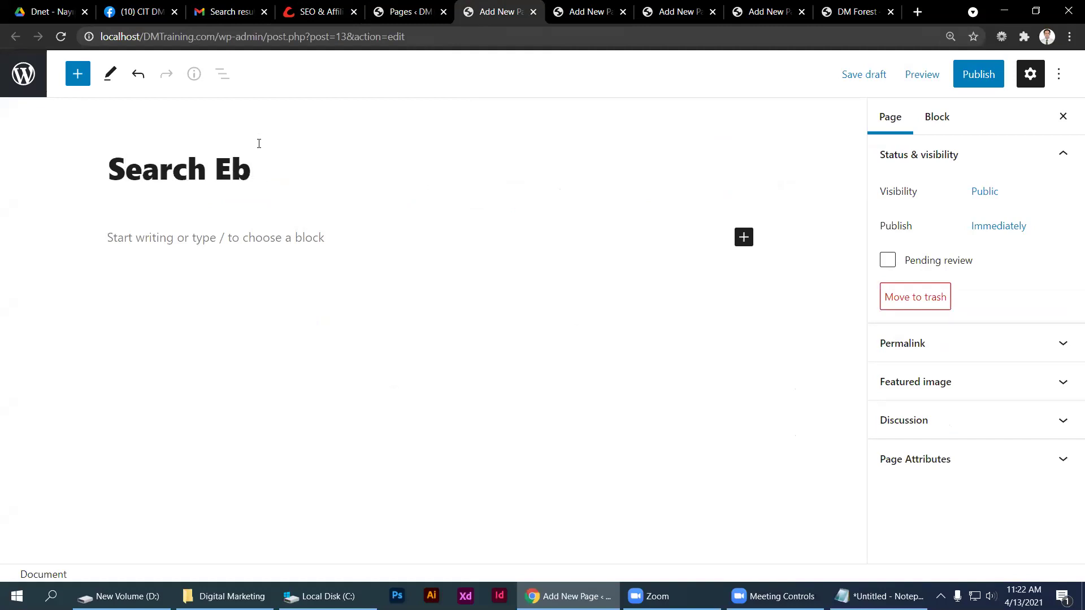
{"action": "key", "text": "BackSpace"}
{"action": "type", "text": "ngine "}
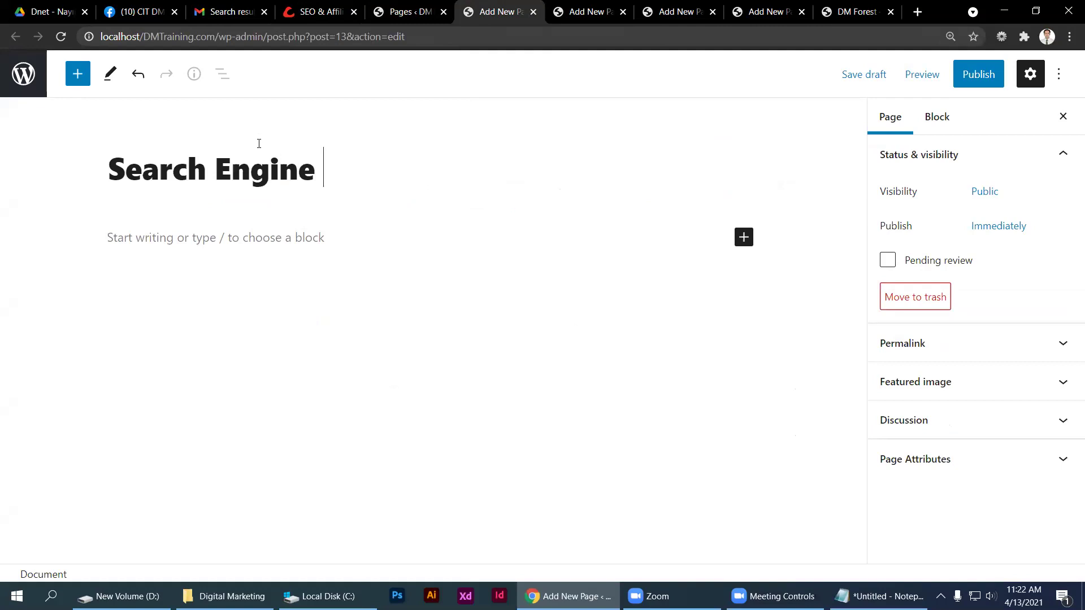
{"action": "type", "text": "Optimiza"}
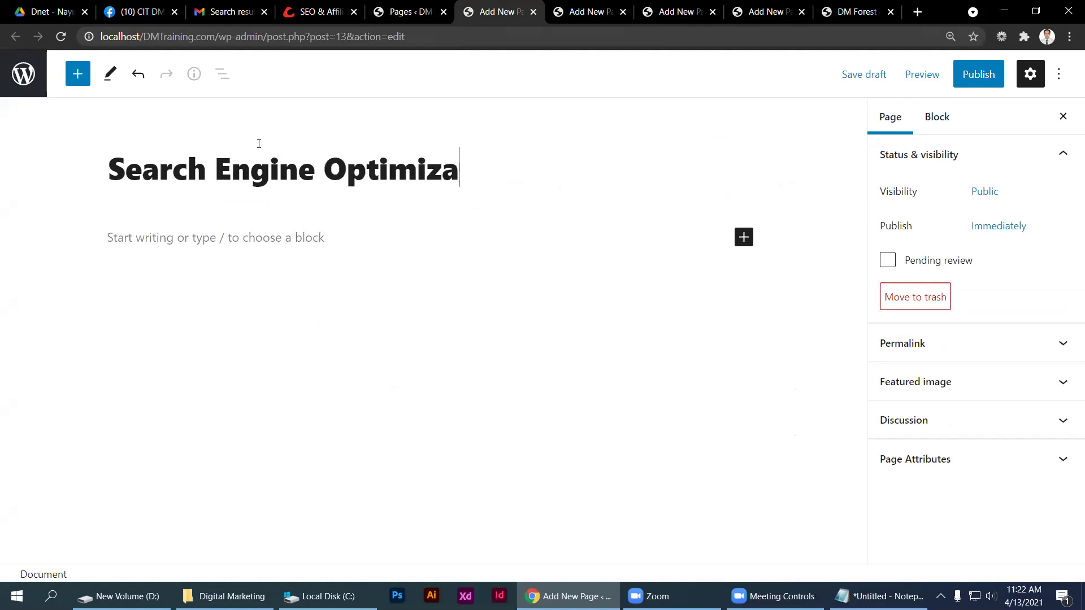
- Paste the SEO course's About The Course paragraphs into the page body
{"action": "left_click", "coordinate": [277, 8]}
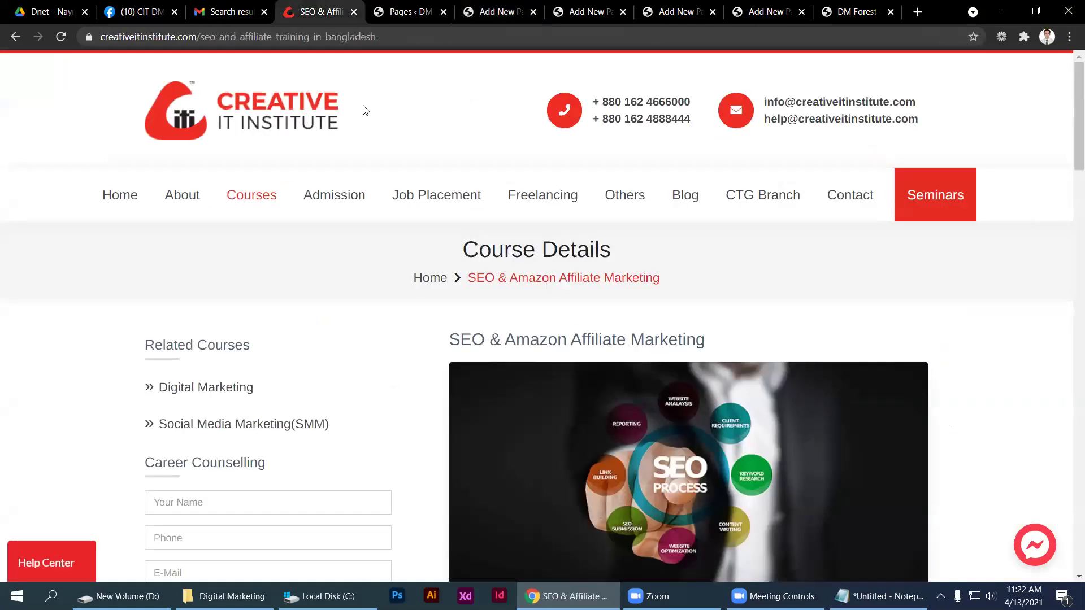
{"action": "scroll", "coordinate": [545, 394], "scroll_direction": "down", "scroll_amount": 8}
{"action": "left_click_drag", "start_coordinate": [661, 536], "coordinate": [447, 167]}
{"action": "key", "text": "ctrl+c"}
{"action": "left_click", "coordinate": [491, 12]}
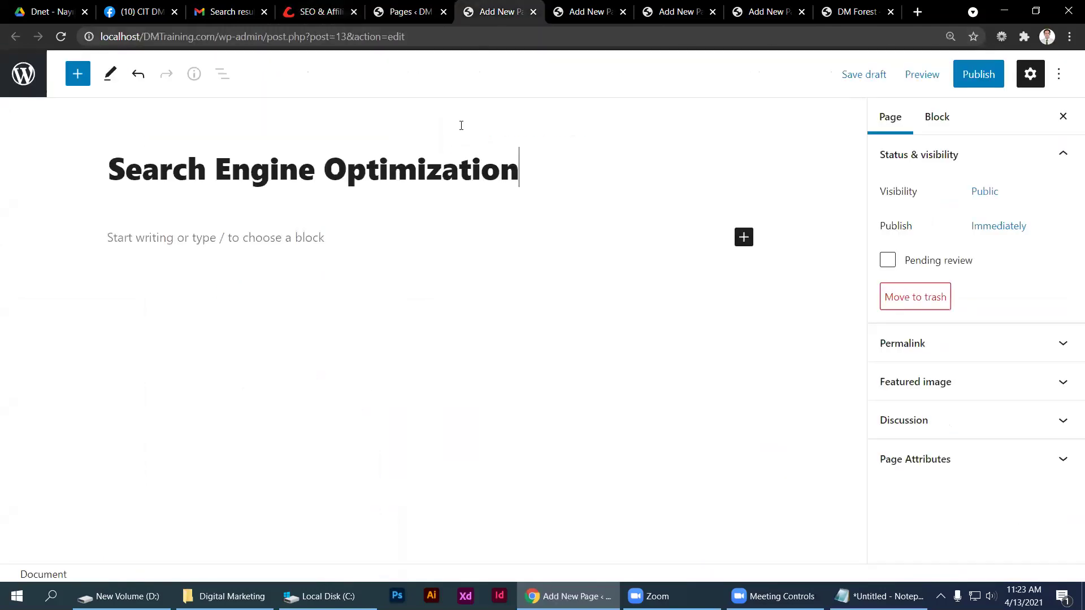
{"action": "left_click", "coordinate": [349, 233]}
{"action": "key", "text": "ctrl+v"}
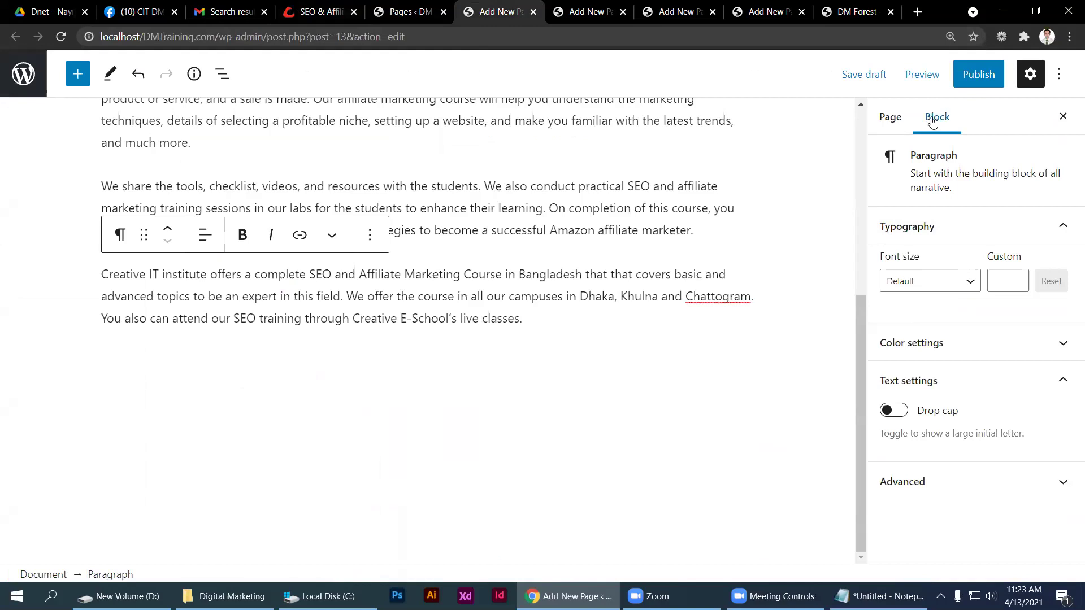
- Publish the Search Engine Optimization page and close its editor
{"action": "left_click", "coordinate": [978, 74]}
{"action": "left_click", "coordinate": [912, 77]}
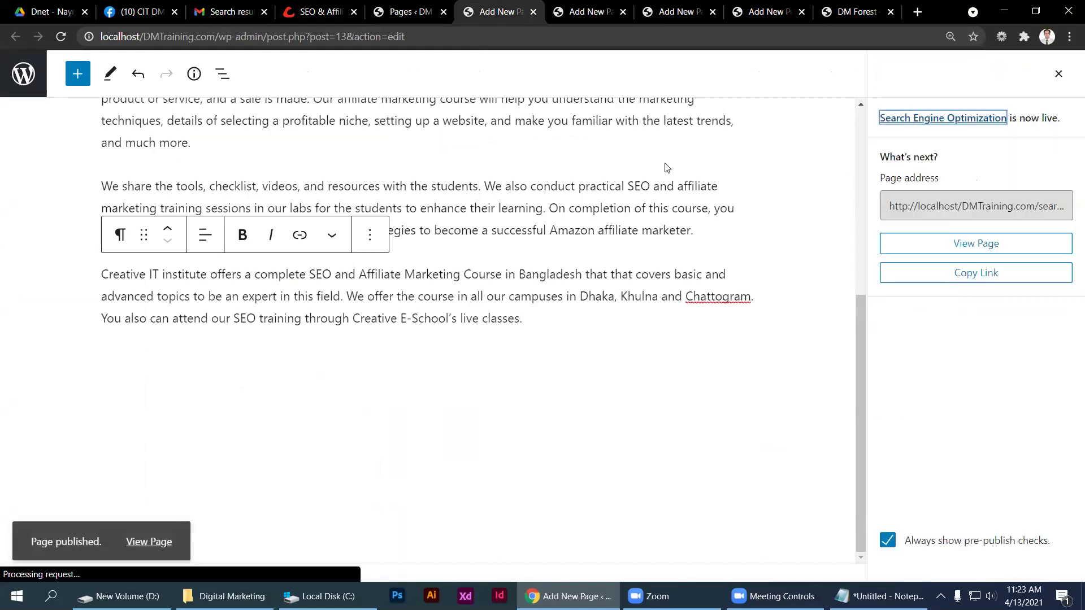
{"action": "left_click", "coordinate": [533, 12]}
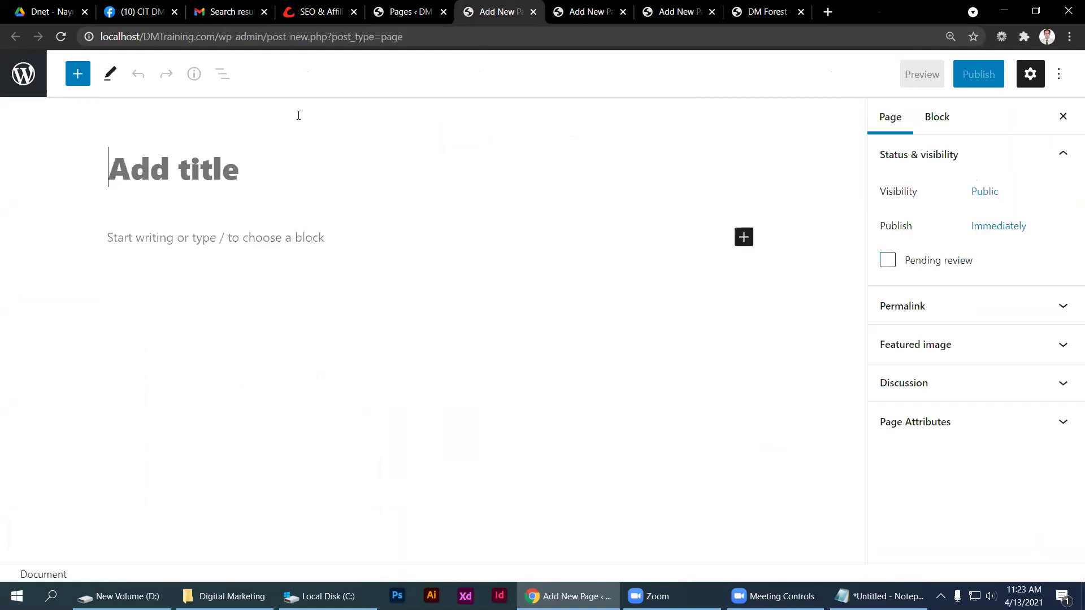
- Title the page 'Social Media' and paste in the three Social Media Marketing course paragraphs
{"action": "left_click", "coordinate": [203, 193]}
{"action": "type", "text": "Social Media"}
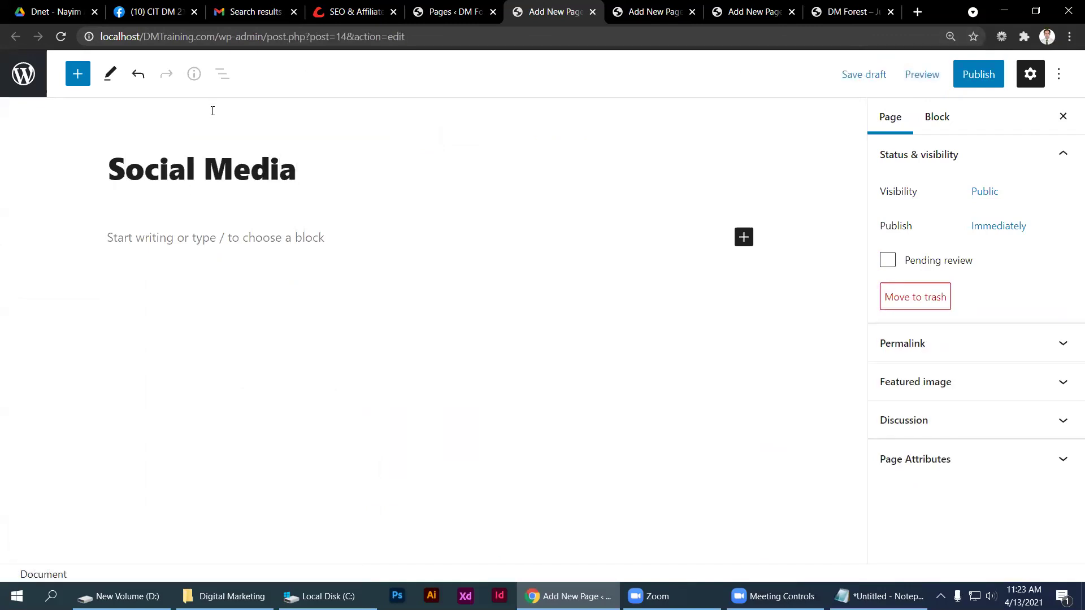
{"action": "left_click", "coordinate": [329, 14]}
{"action": "mouse_move", "coordinate": [252, 77]}
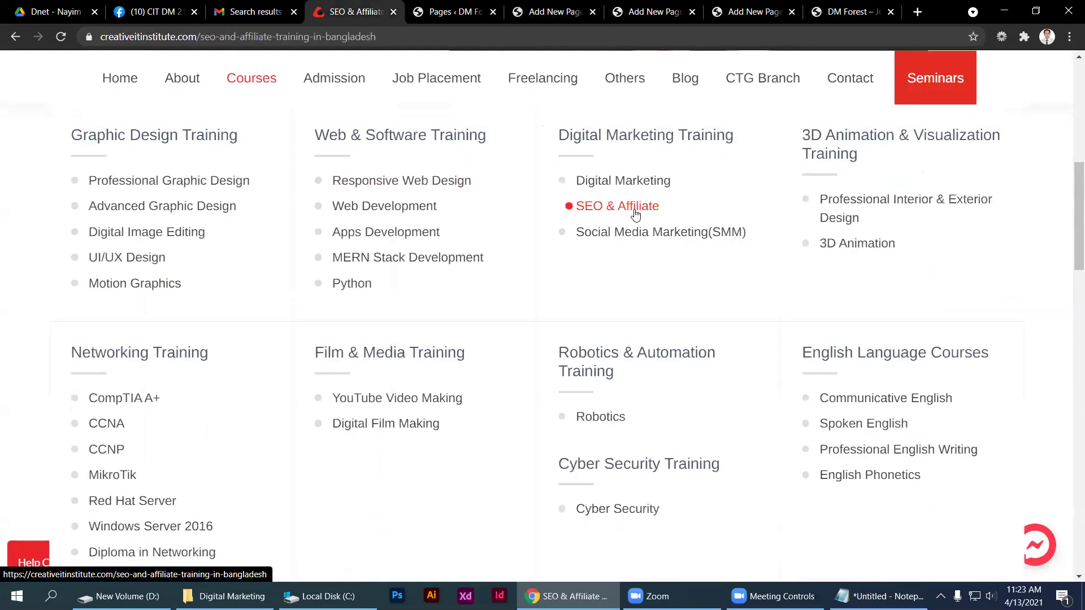
{"action": "left_click", "coordinate": [642, 234]}
{"action": "scroll", "coordinate": [649, 333], "scroll_direction": "down", "scroll_amount": 5}
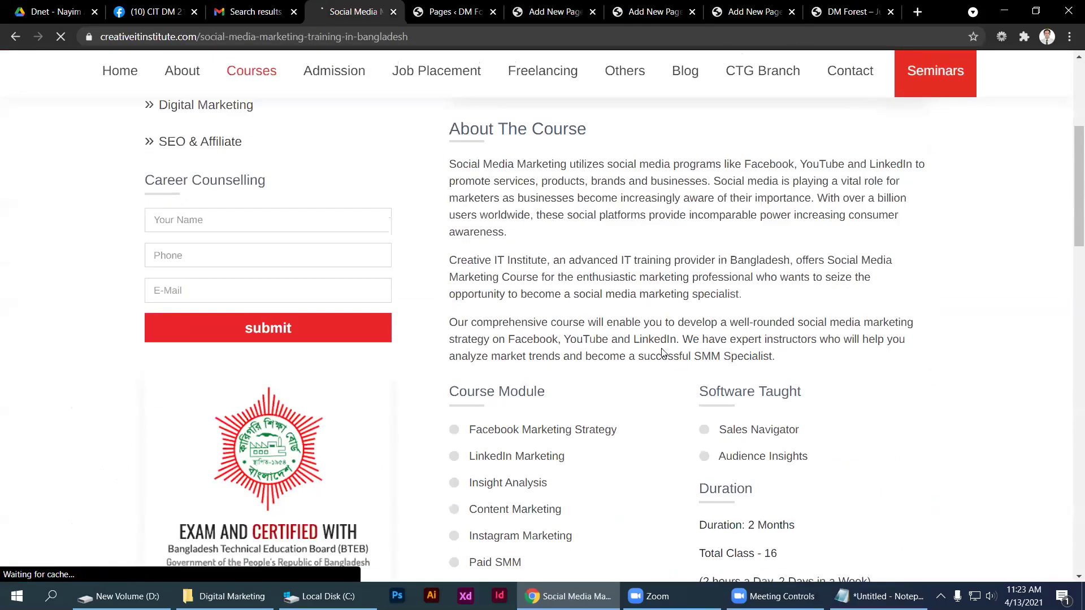
{"action": "left_click_drag", "start_coordinate": [778, 356], "coordinate": [448, 121]}
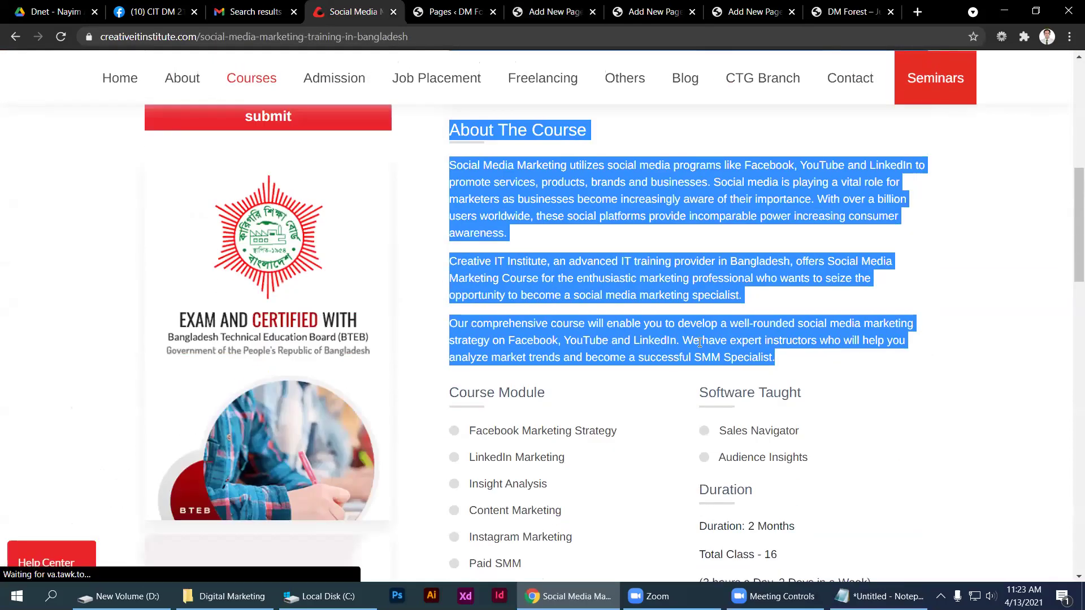
{"action": "left_click_drag", "start_coordinate": [785, 358], "coordinate": [433, 166]}
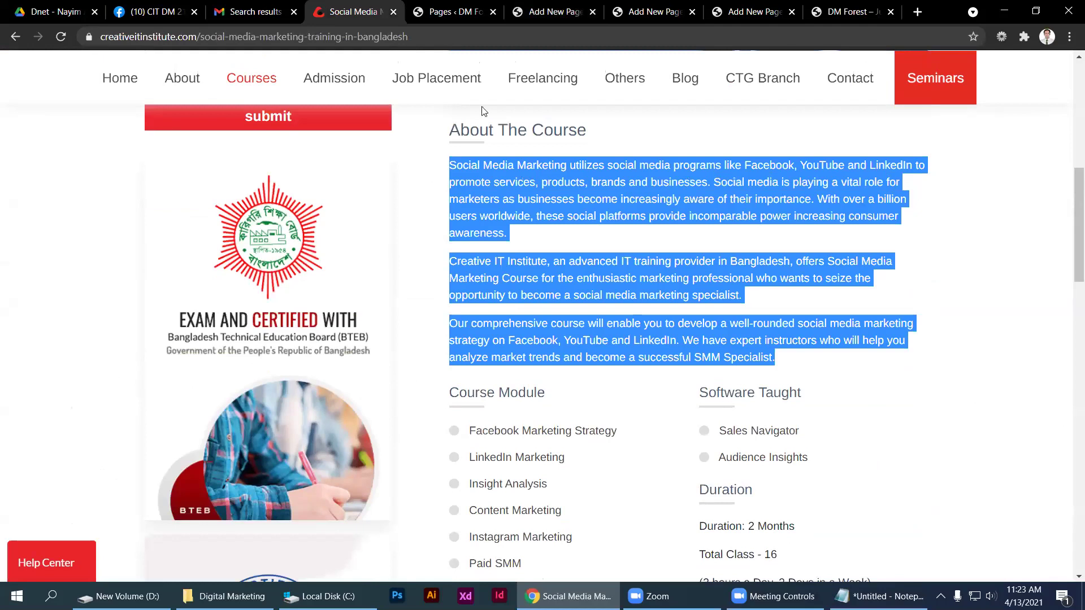
{"action": "left_click", "coordinate": [555, 11]}
{"action": "left_click", "coordinate": [267, 240]}
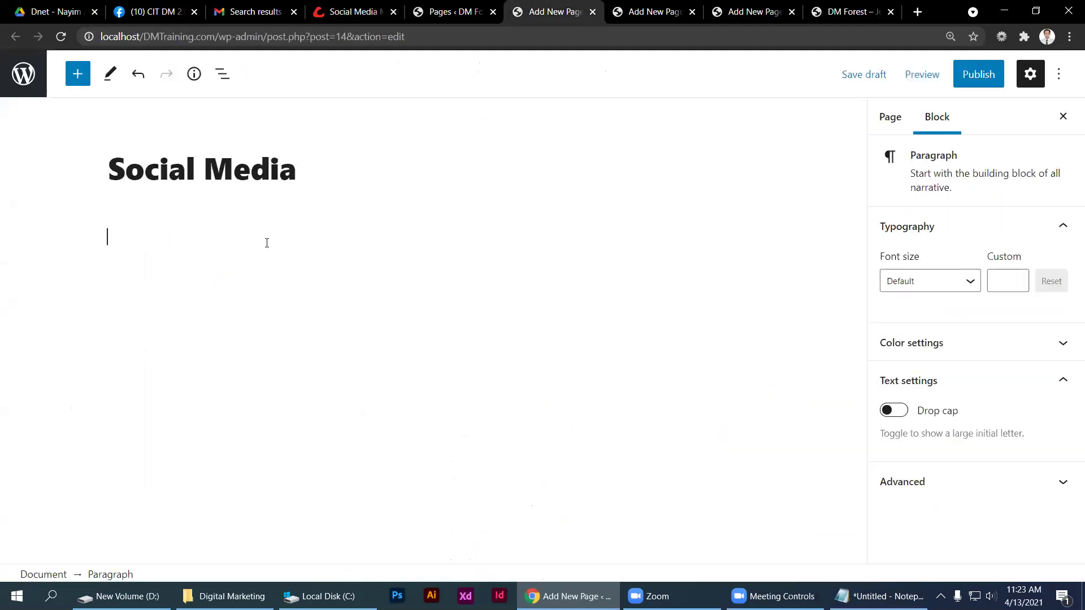
{"action": "key", "text": "ctrl+v"}
- Publish the Social Media page and close its editor
{"action": "left_click", "coordinate": [978, 74]}
{"action": "left_click", "coordinate": [911, 76]}
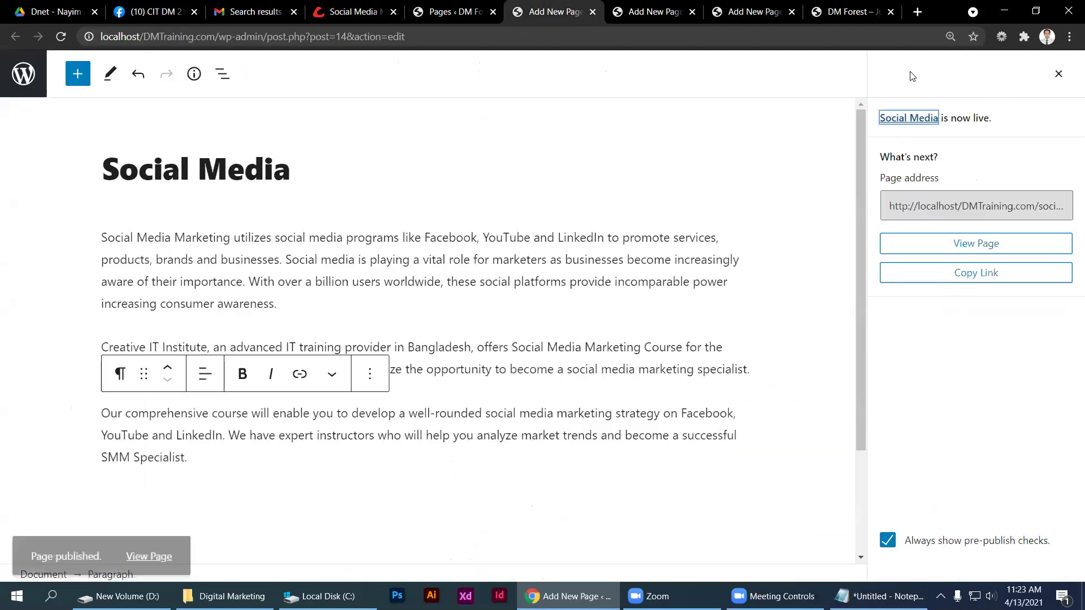
{"action": "left_click", "coordinate": [592, 12]}
- Title the page 'Freelancing' and paste in the three paragraphs from Creative IT's Freelancing page
{"action": "type", "text": "Freelan"}
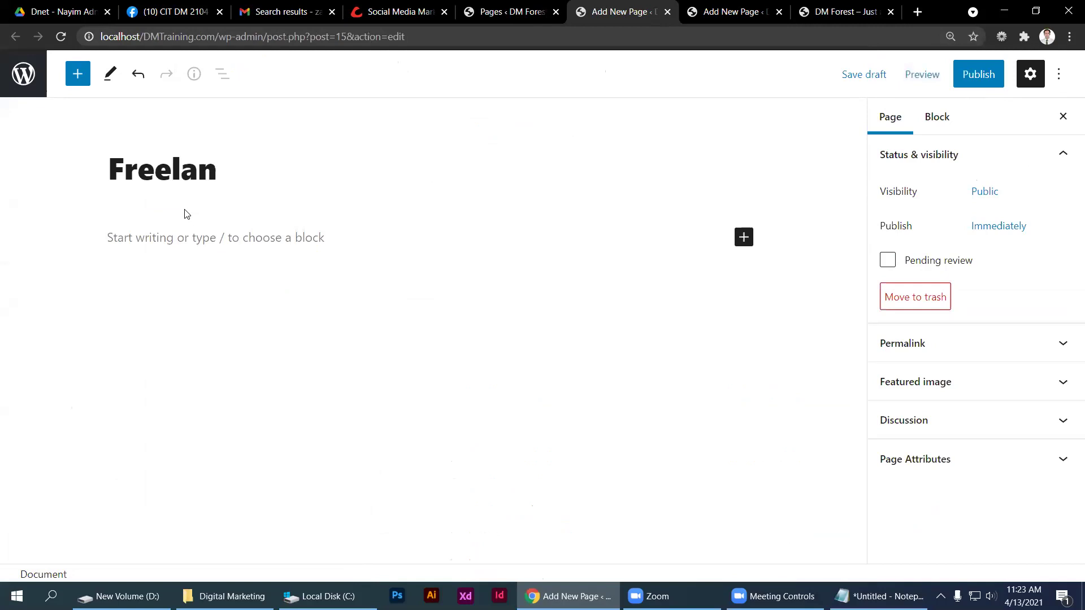
{"action": "type", "text": "cing"}
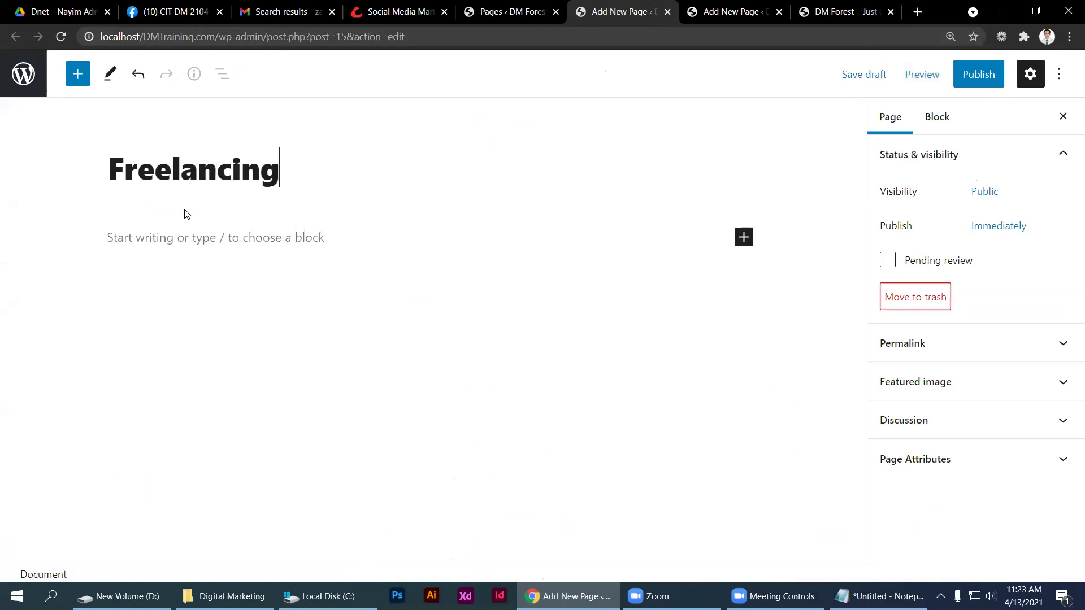
{"action": "left_click", "coordinate": [396, 12]}
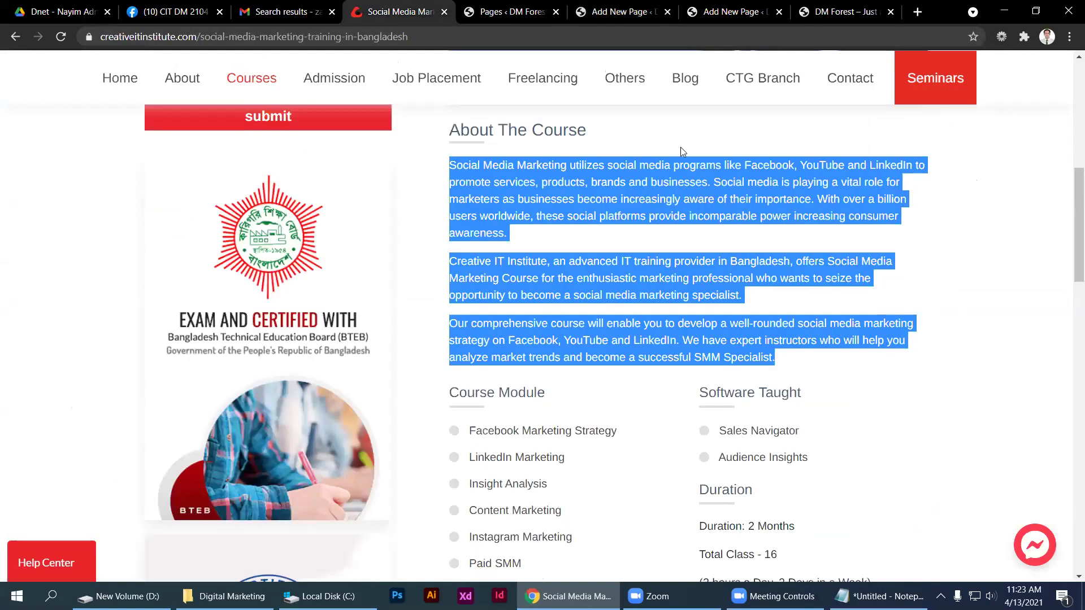
{"action": "left_click", "coordinate": [540, 75]}
{"action": "scroll", "coordinate": [537, 290], "scroll_direction": "down", "scroll_amount": 4}
{"action": "left_click_drag", "start_coordinate": [685, 339], "coordinate": [90, 135]}
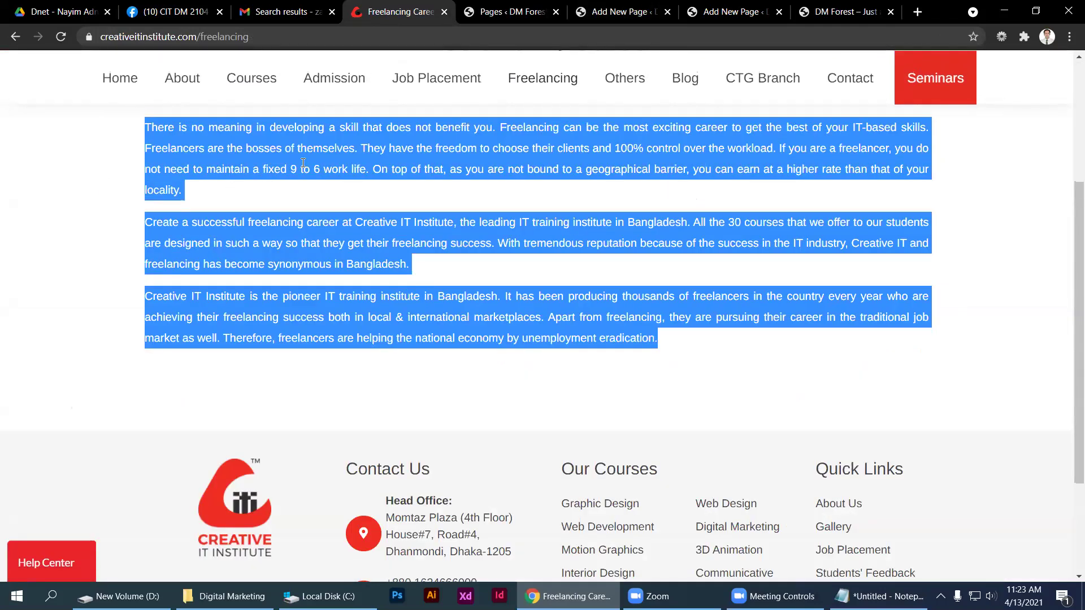
{"action": "left_click", "coordinate": [629, 15]}
{"action": "left_click", "coordinate": [253, 245]}
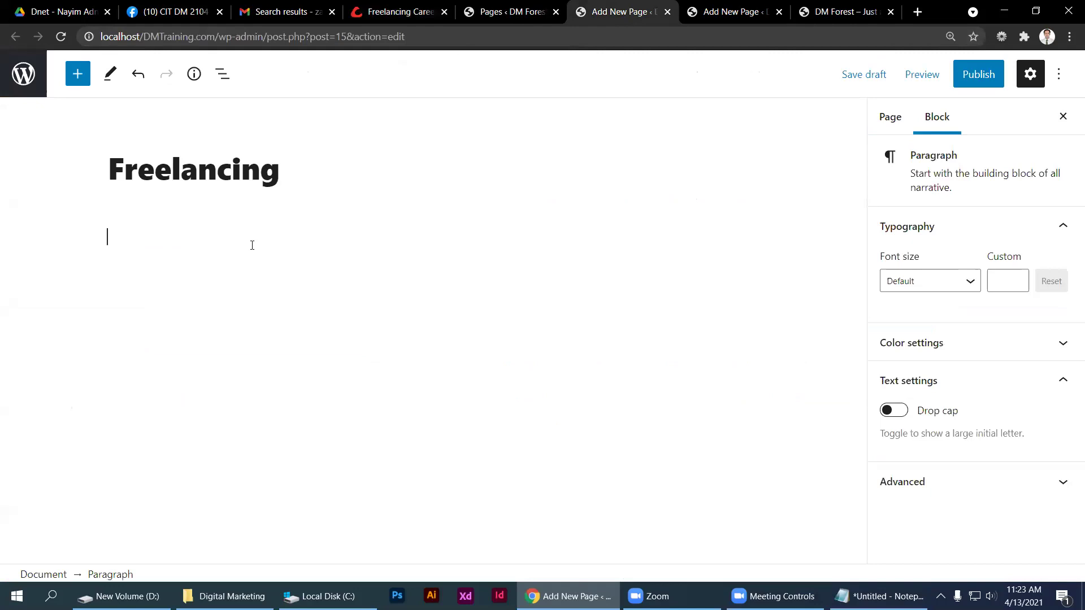
{"action": "key", "text": "ctrl+v"}
- Publish the Freelancing page, close its editor, and title the next page 'Contact'
{"action": "left_click", "coordinate": [977, 83]}
{"action": "left_click", "coordinate": [937, 75]}
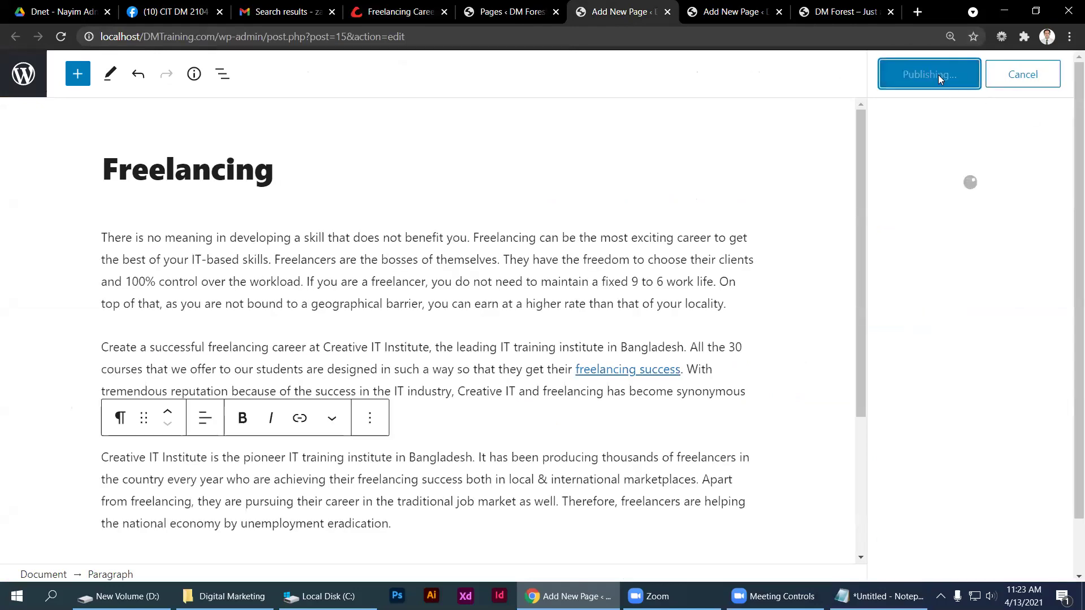
{"action": "left_click", "coordinate": [667, 12]}
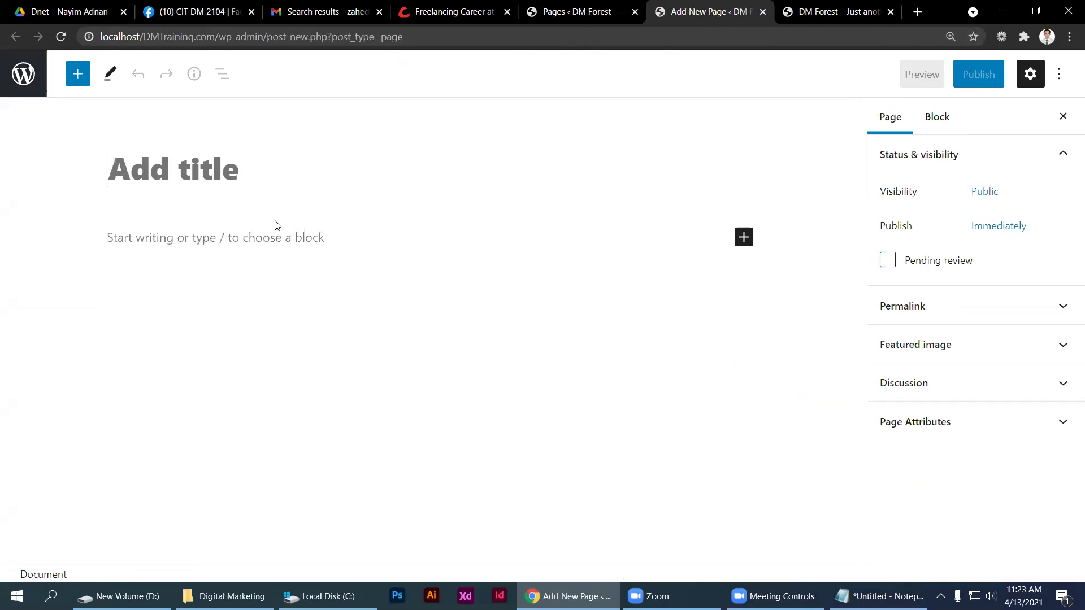
{"action": "type", "text": "Contact us"}
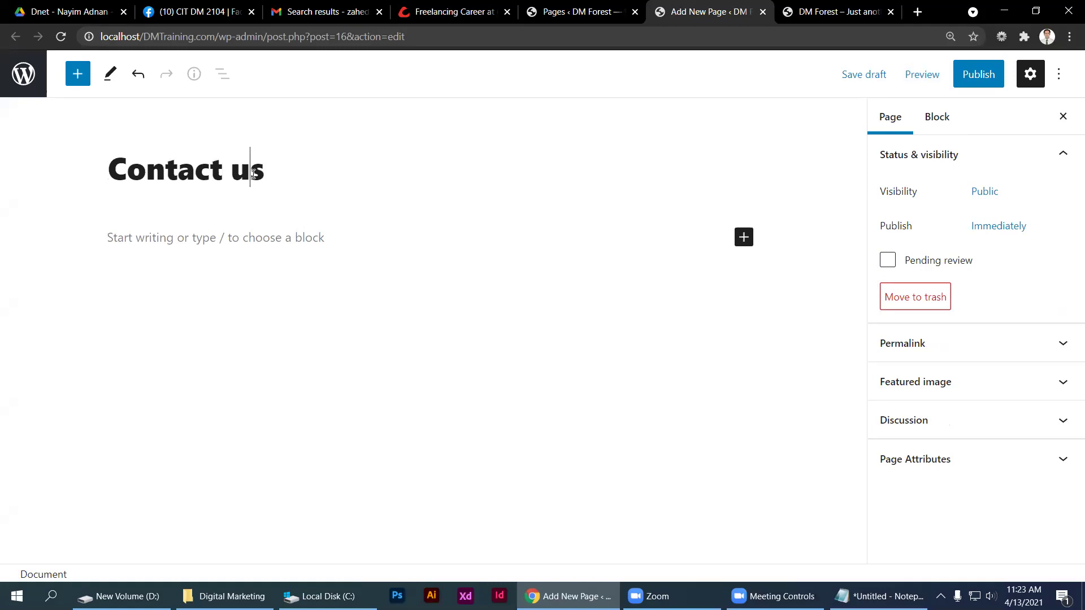
- Retitle the page 'Contact Us', add 'Please fill the form below to get in touch', and publish
{"action": "key", "text": "BackSpace"}
{"action": "type", "text": "Us"}
{"action": "left_click", "coordinate": [218, 235]}
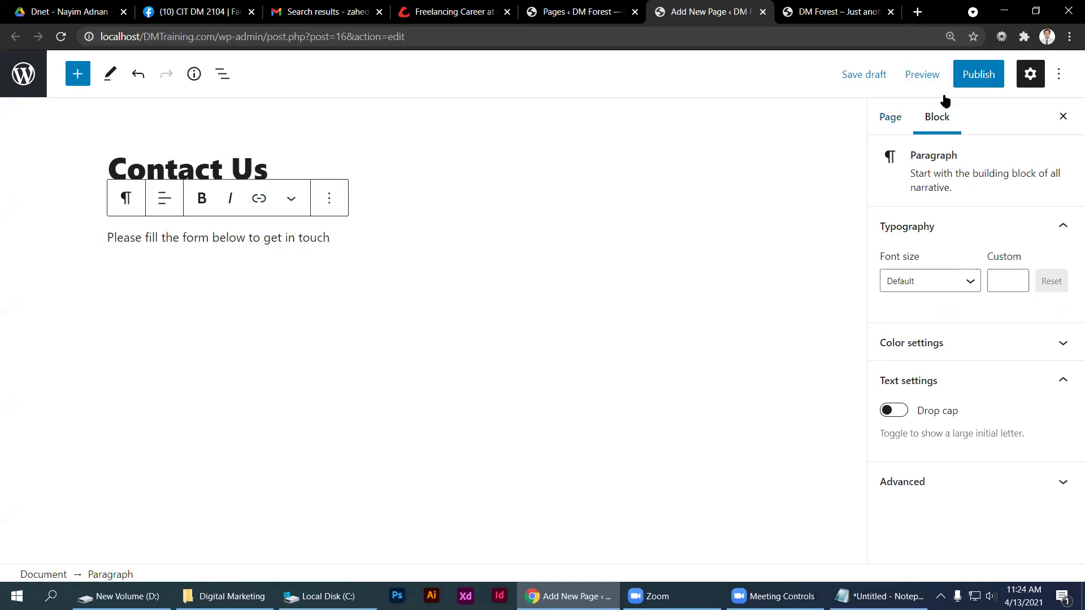
{"action": "left_click", "coordinate": [967, 75]}
{"action": "left_click", "coordinate": [956, 77]}
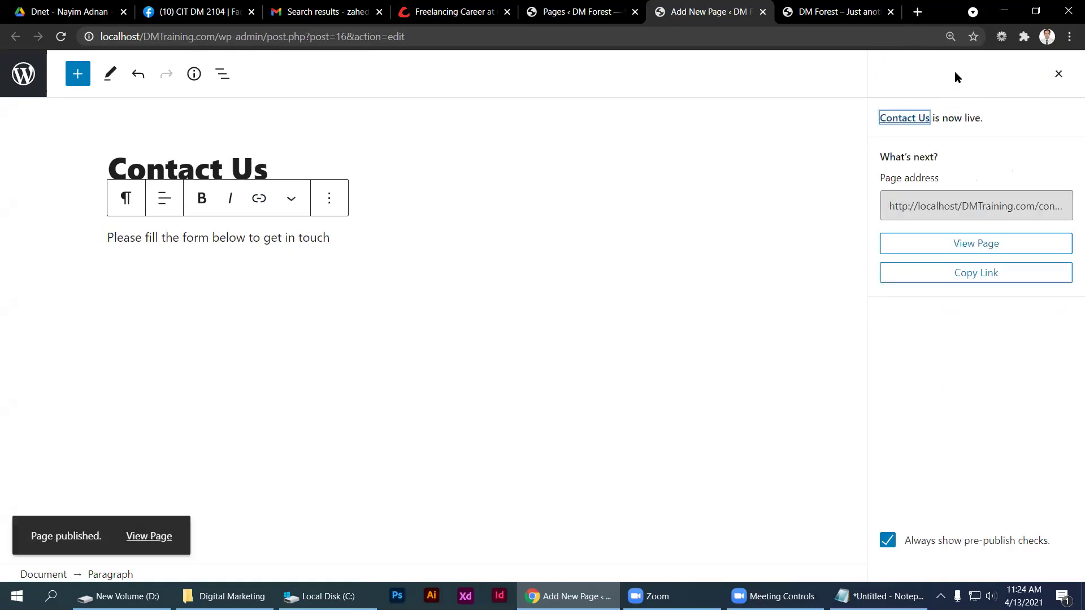
{"action": "left_click", "coordinate": [763, 12]}
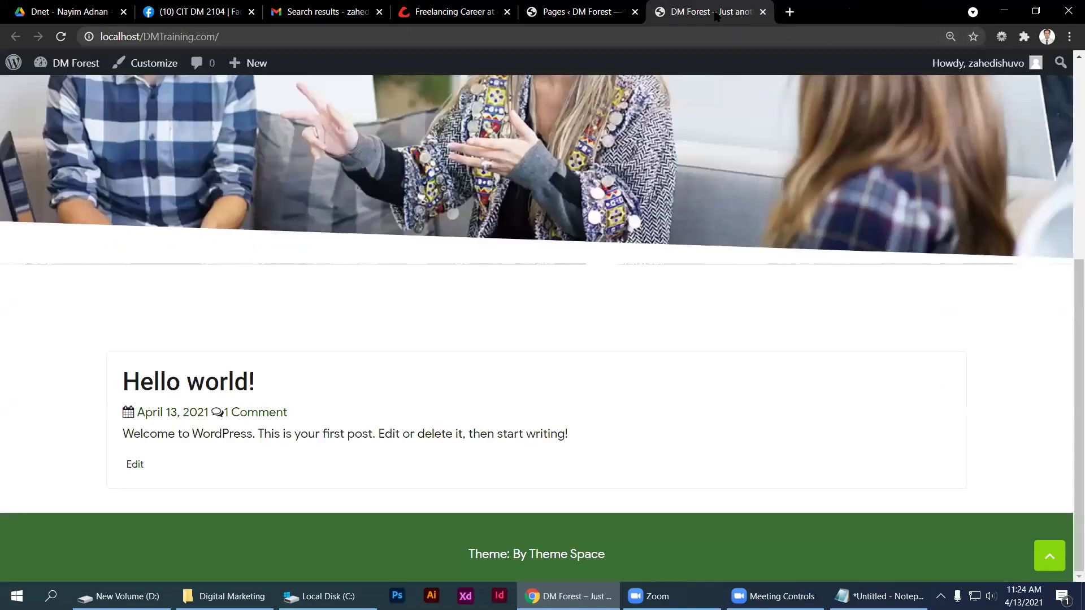
- Glance at the Facebook group's homework list, then return to the DM Forest Pages admin list
{"action": "left_click", "coordinate": [61, 37]}
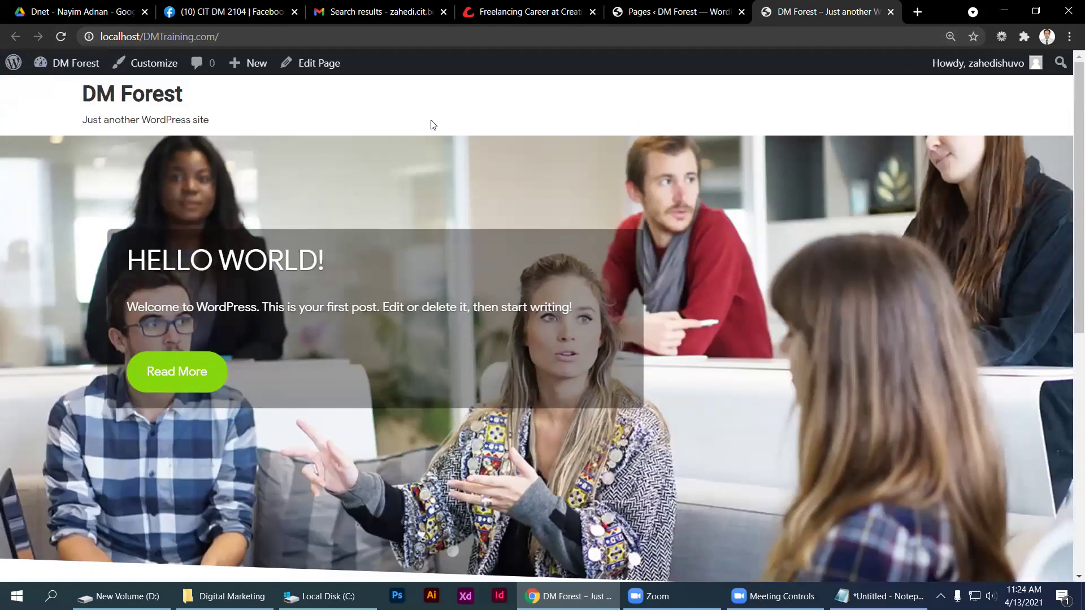
{"action": "left_click", "coordinate": [528, 12]}
{"action": "scroll", "coordinate": [394, 221], "scroll_direction": "up", "scroll_amount": 4}
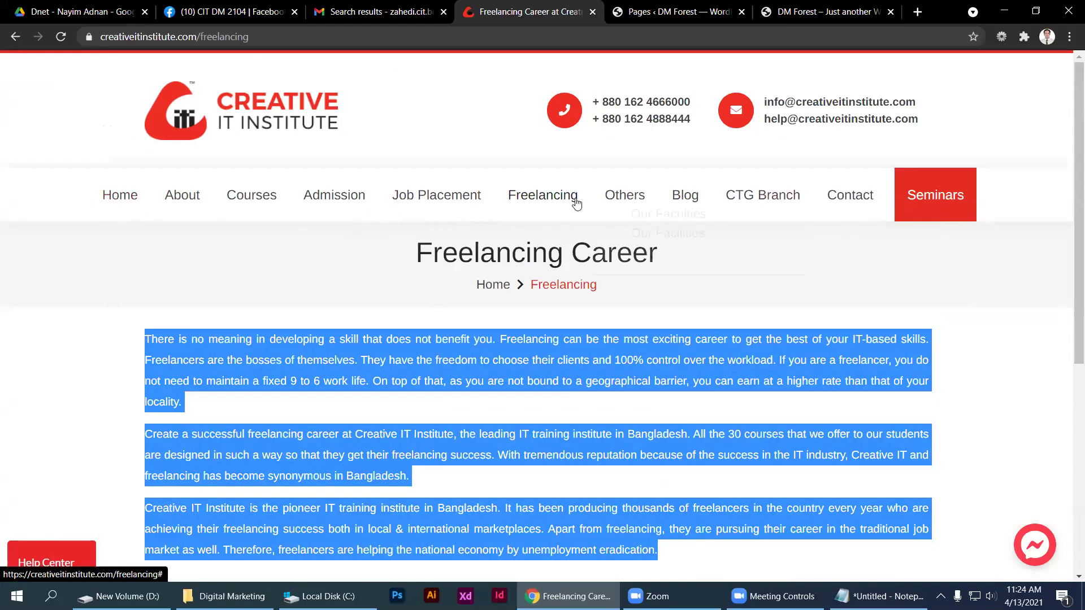
{"action": "left_click", "coordinate": [789, 14]}
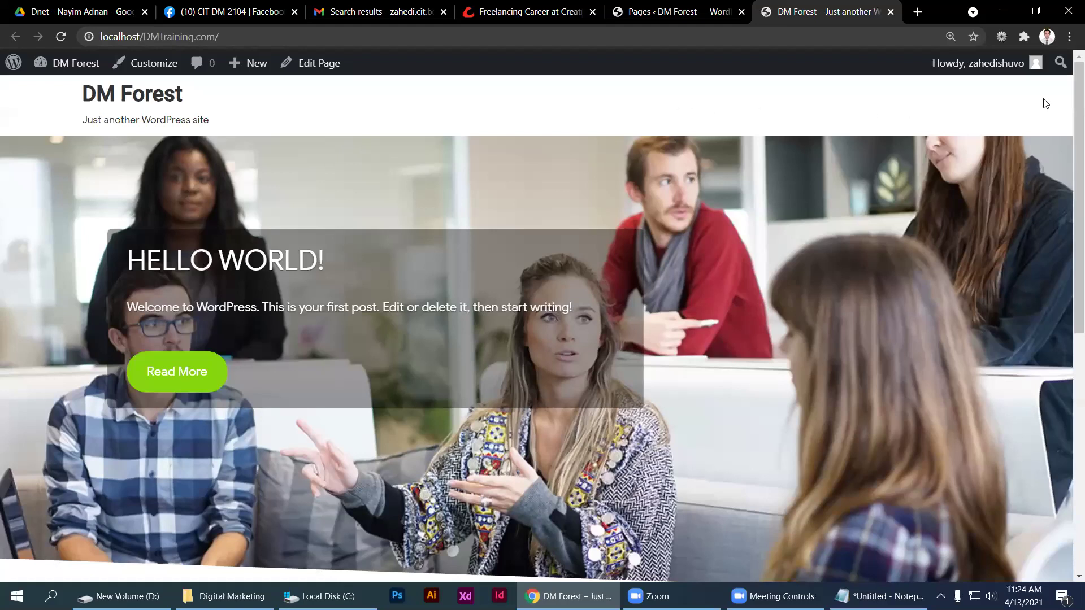
{"action": "left_click", "coordinate": [234, 13]}
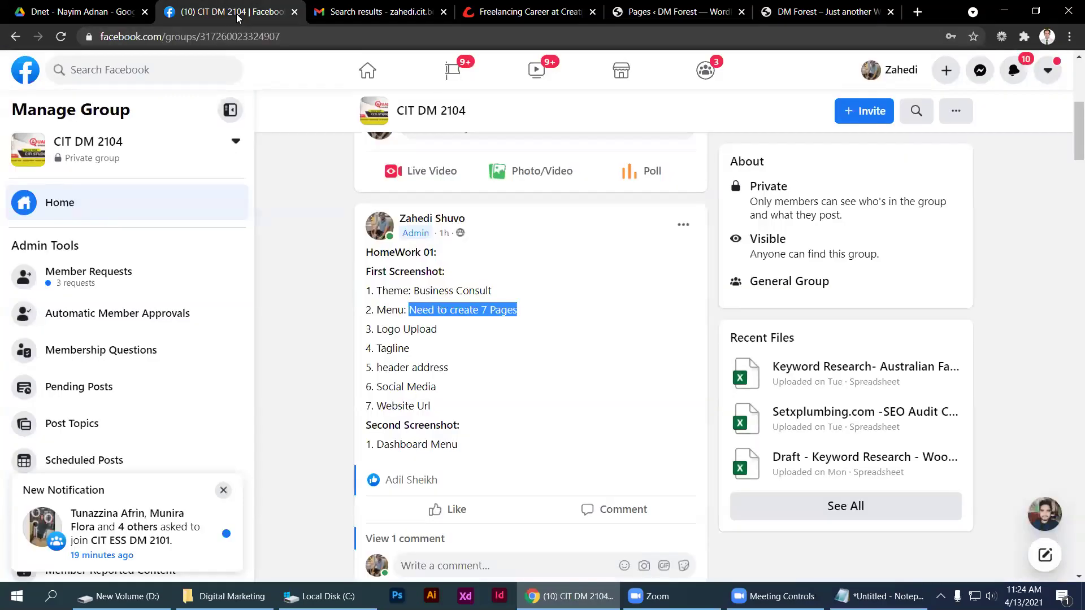
{"action": "left_click", "coordinate": [808, 15]}
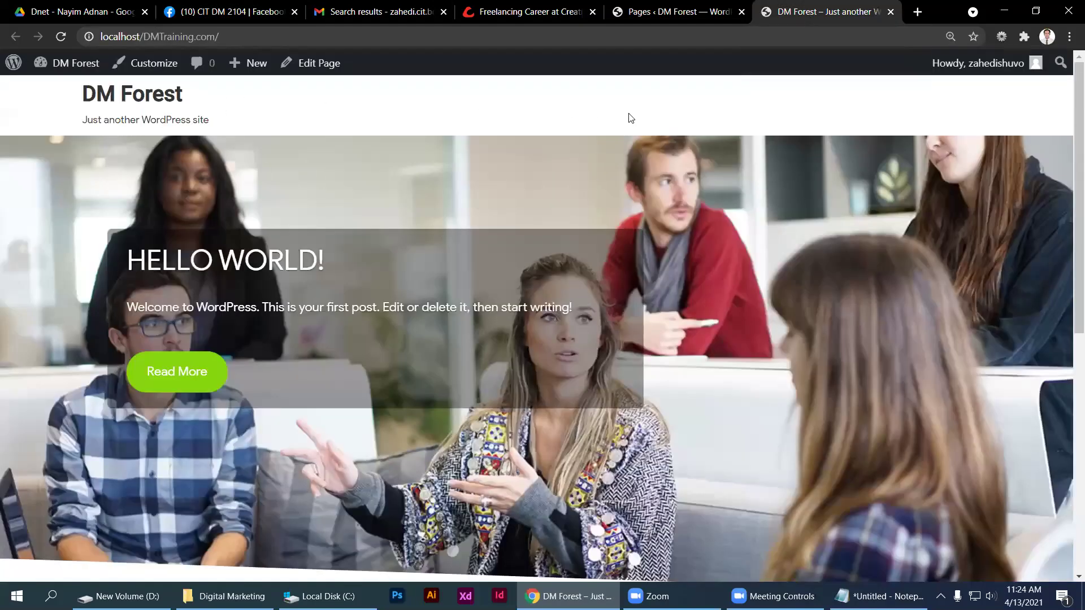
{"action": "left_click", "coordinate": [678, 12]}
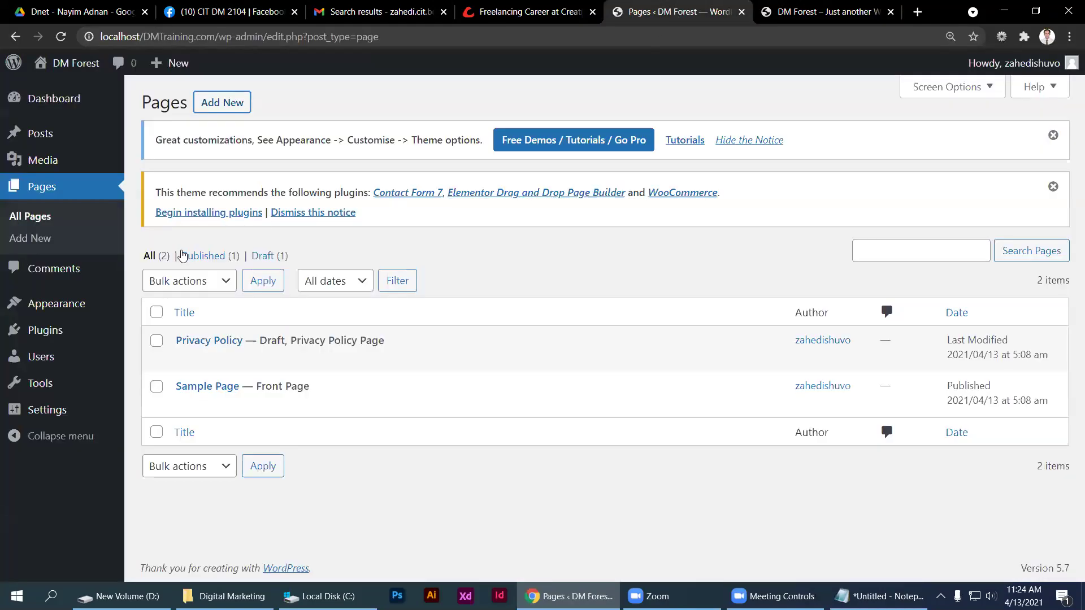
- Create a menu named 'Main Menu' assigned to the Primary Menu display location
{"action": "mouse_move", "coordinate": [48, 306]}
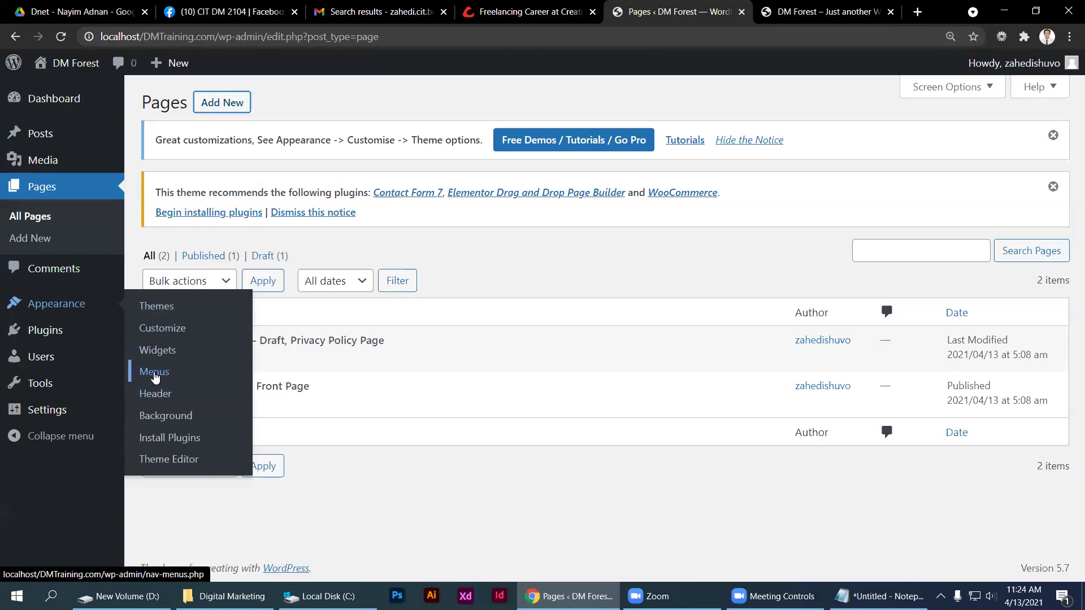
{"action": "left_click", "coordinate": [155, 377]}
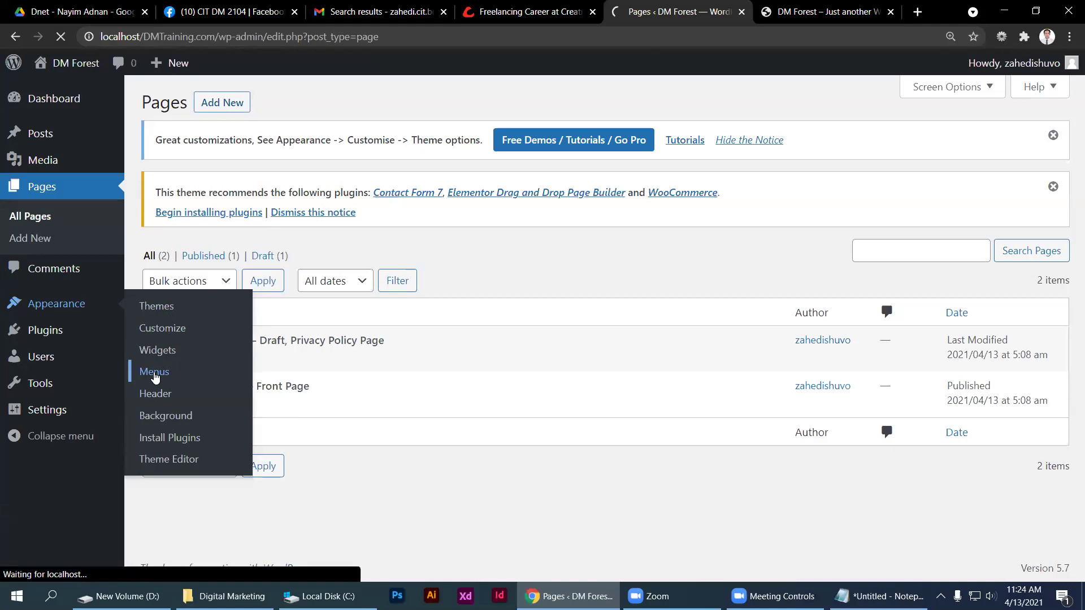
{"action": "scroll", "coordinate": [395, 327], "scroll_direction": "down", "scroll_amount": 4}
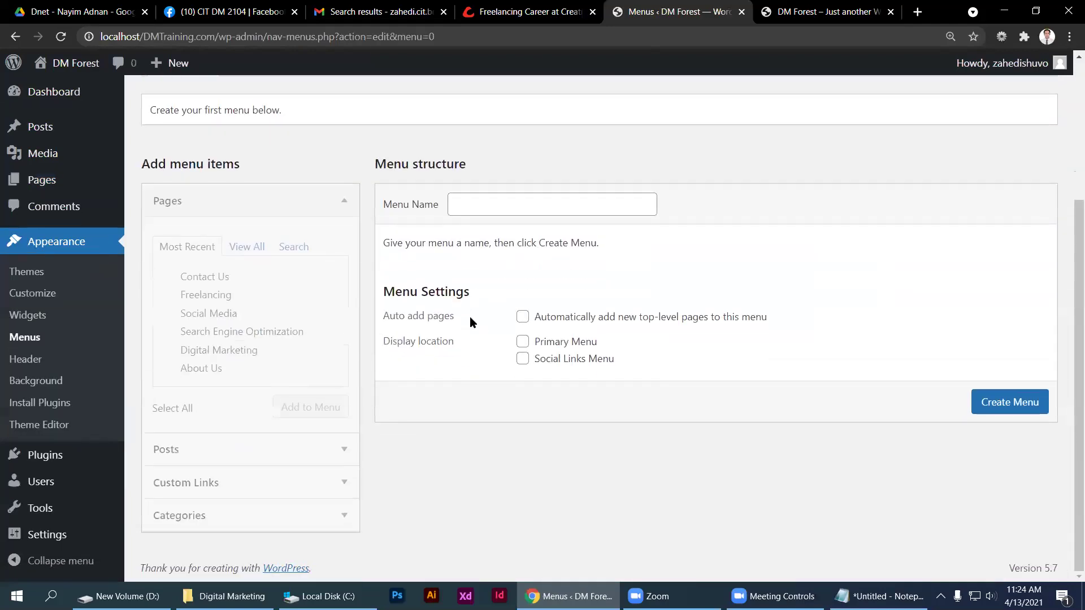
{"action": "scroll", "coordinate": [469, 316], "scroll_direction": "up", "scroll_amount": 4}
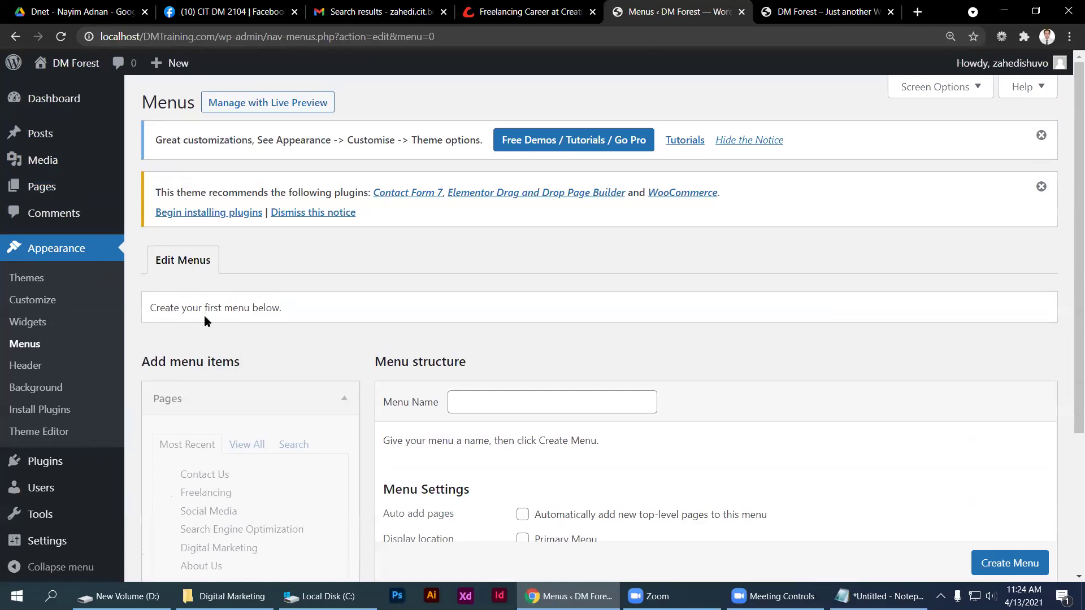
{"action": "scroll", "coordinate": [395, 339], "scroll_direction": "down", "scroll_amount": 3}
{"action": "left_click", "coordinate": [470, 269]}
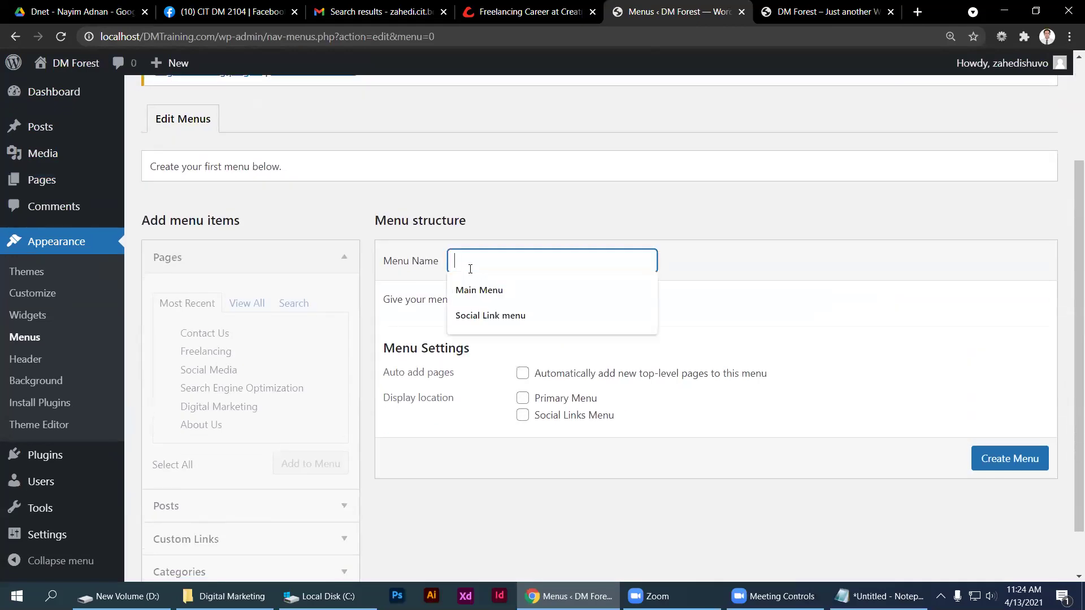
{"action": "left_click", "coordinate": [479, 289]}
{"action": "left_click", "coordinate": [523, 399]}
{"action": "left_click", "coordinate": [998, 468]}
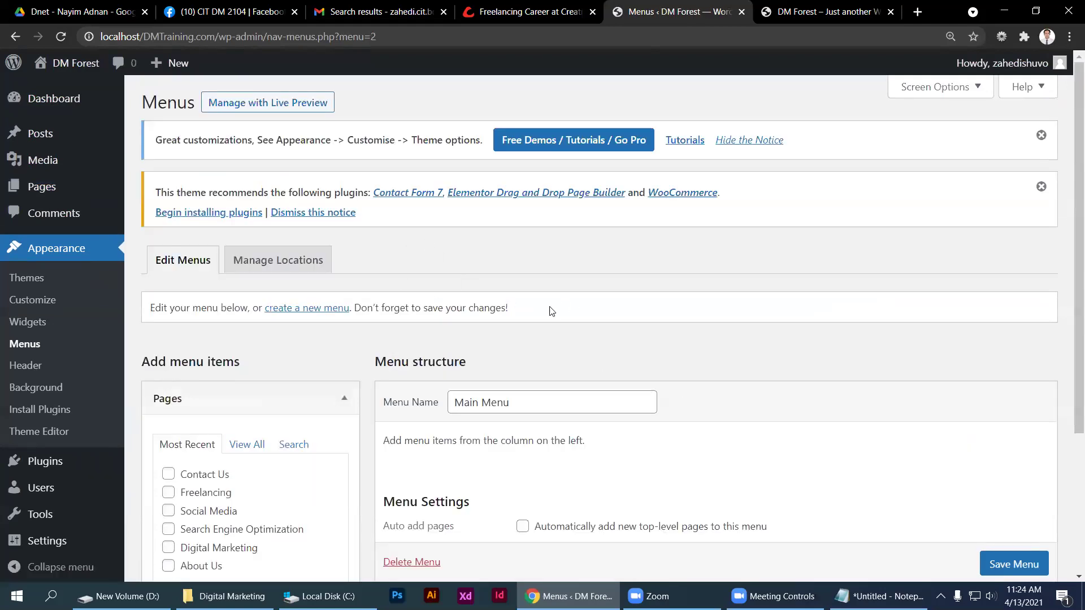
{"action": "scroll", "coordinate": [548, 330], "scroll_direction": "down", "scroll_amount": 2}
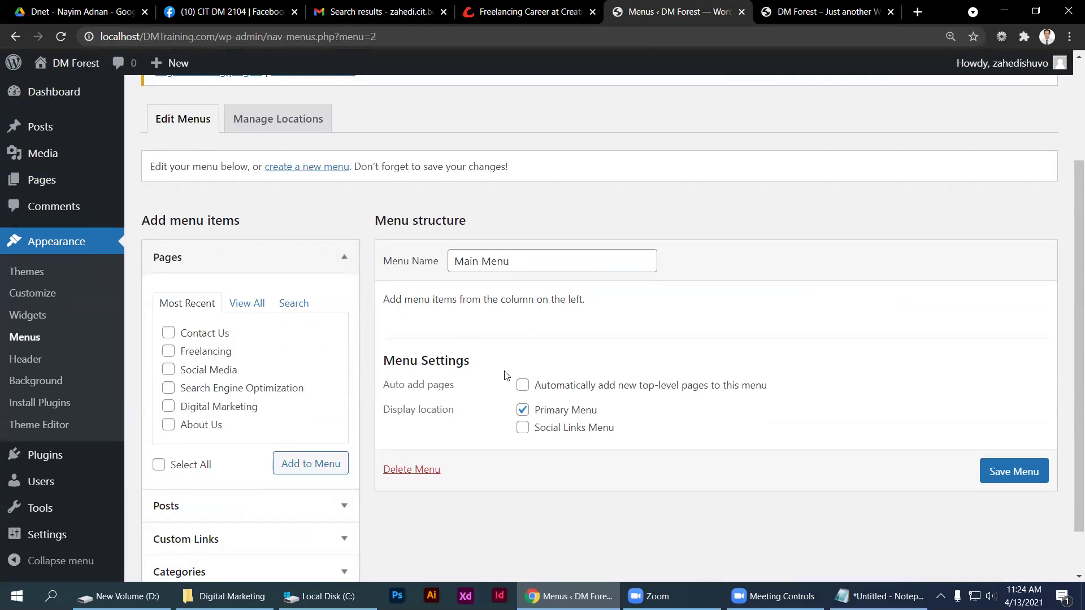
- Add all seven pages, from Welcome to Social Media, to Main Menu
{"action": "left_click", "coordinate": [526, 12]}
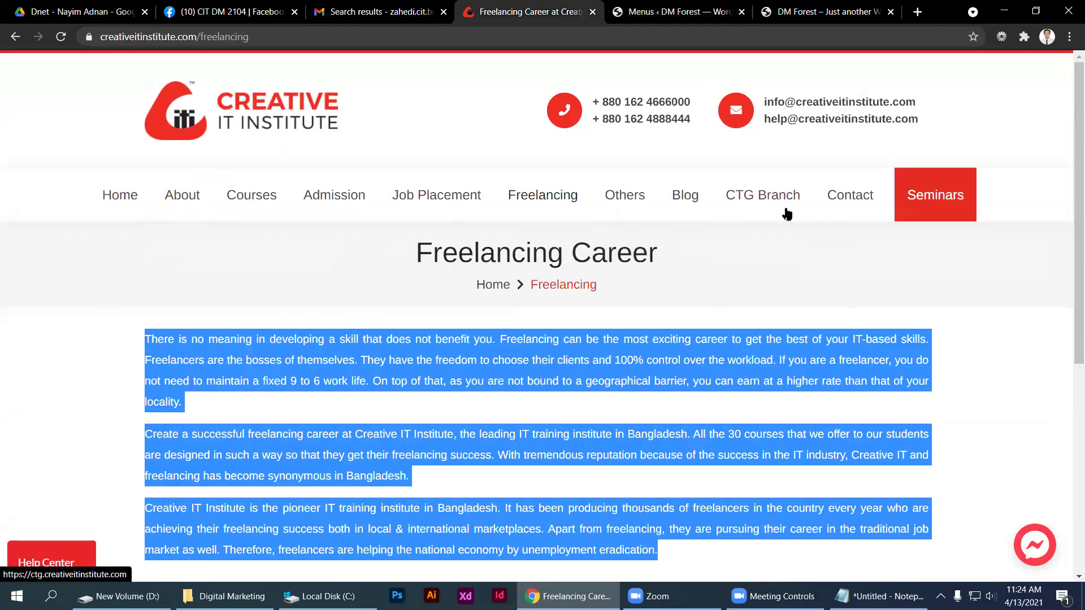
{"action": "left_click", "coordinate": [683, 13]}
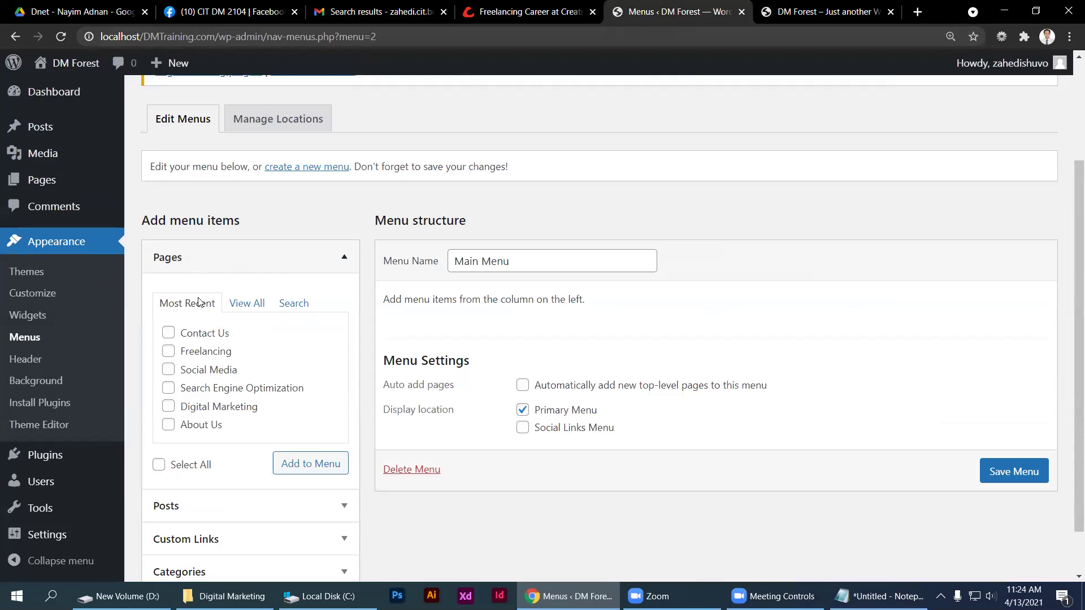
{"action": "left_click", "coordinate": [250, 305]}
{"action": "left_click", "coordinate": [159, 492]}
{"action": "scroll", "coordinate": [195, 350], "scroll_direction": "down", "scroll_amount": 1}
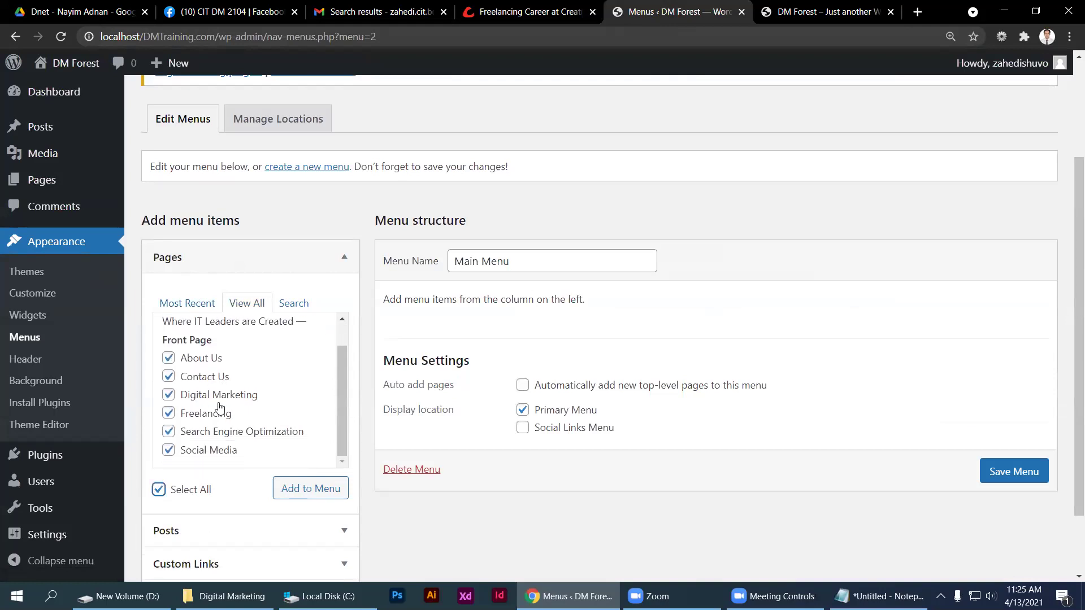
{"action": "left_click", "coordinate": [317, 492]}
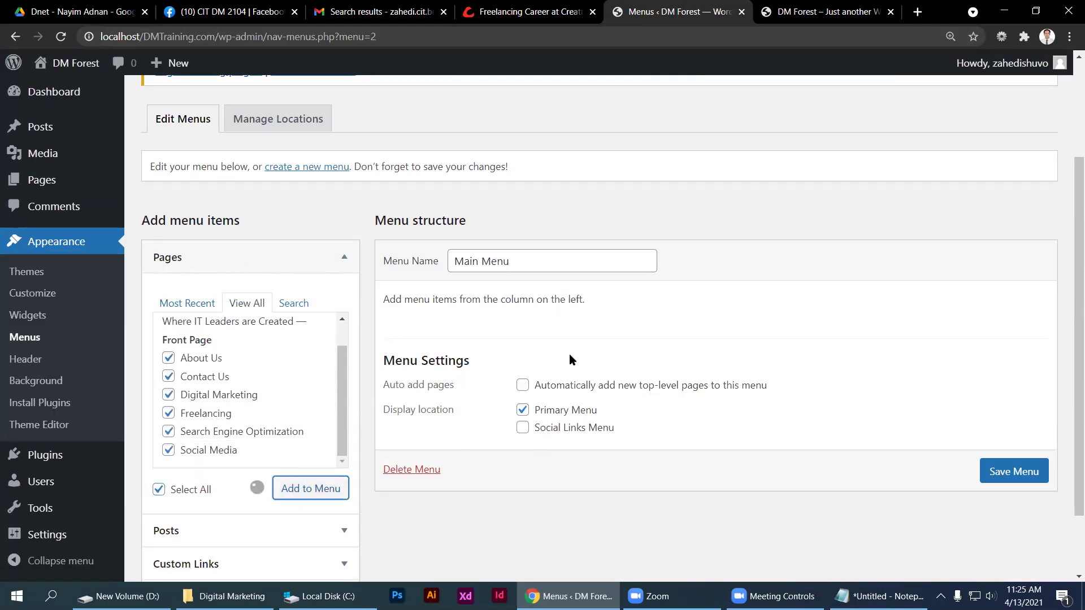
- Save Main Menu and reload the live DM Forest site to show it
{"action": "scroll", "coordinate": [537, 305], "scroll_direction": "down", "scroll_amount": 4}
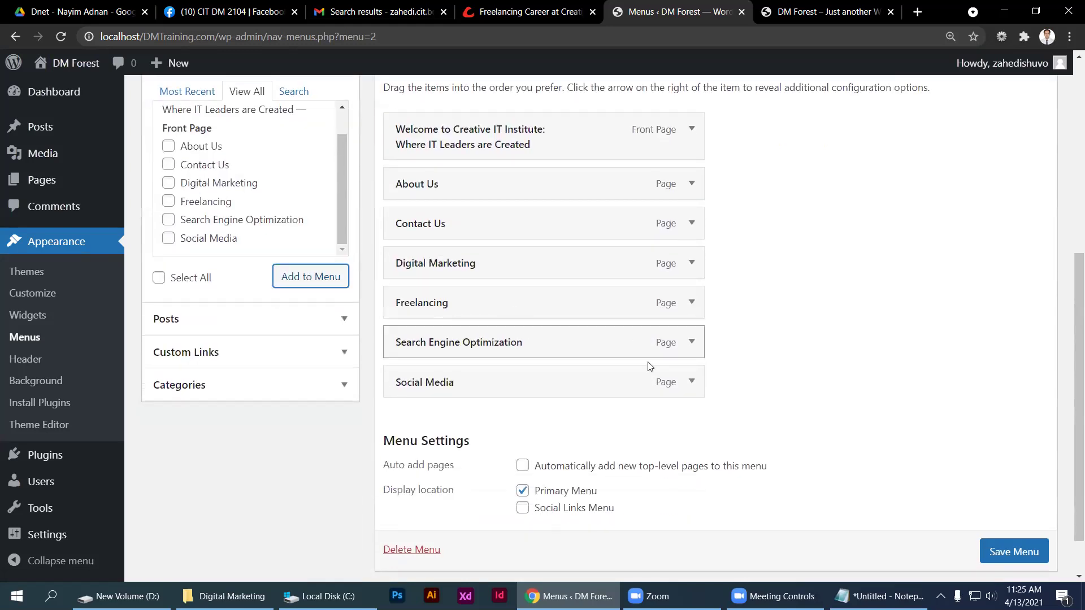
{"action": "scroll", "coordinate": [1008, 549], "scroll_direction": "down", "scroll_amount": 1}
{"action": "left_click", "coordinate": [1002, 522]}
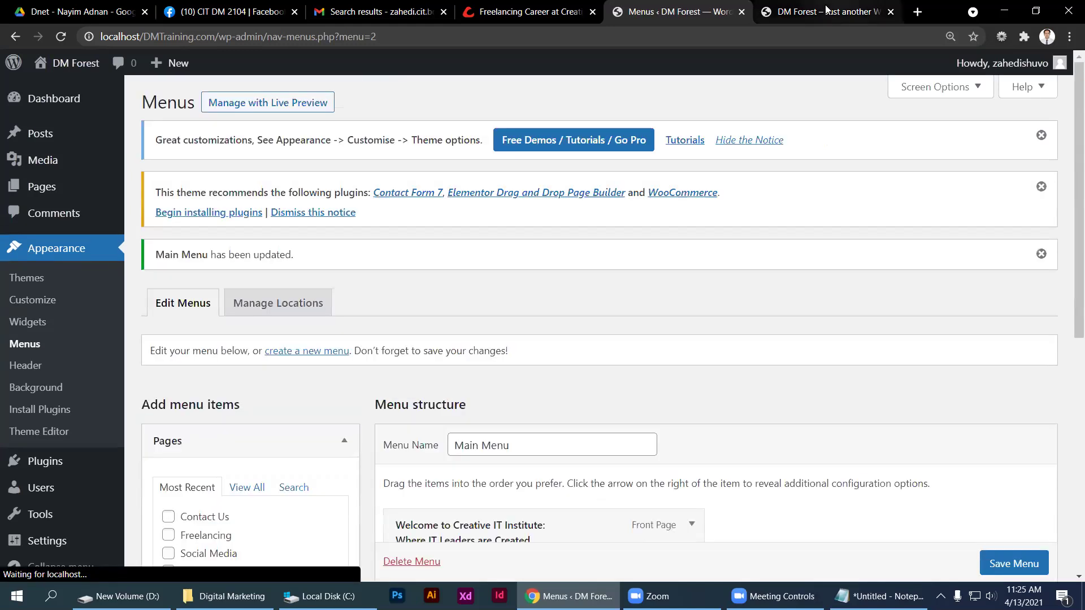
{"action": "key", "text": "ctrl+Tab"}
{"action": "left_click", "coordinate": [66, 37]}
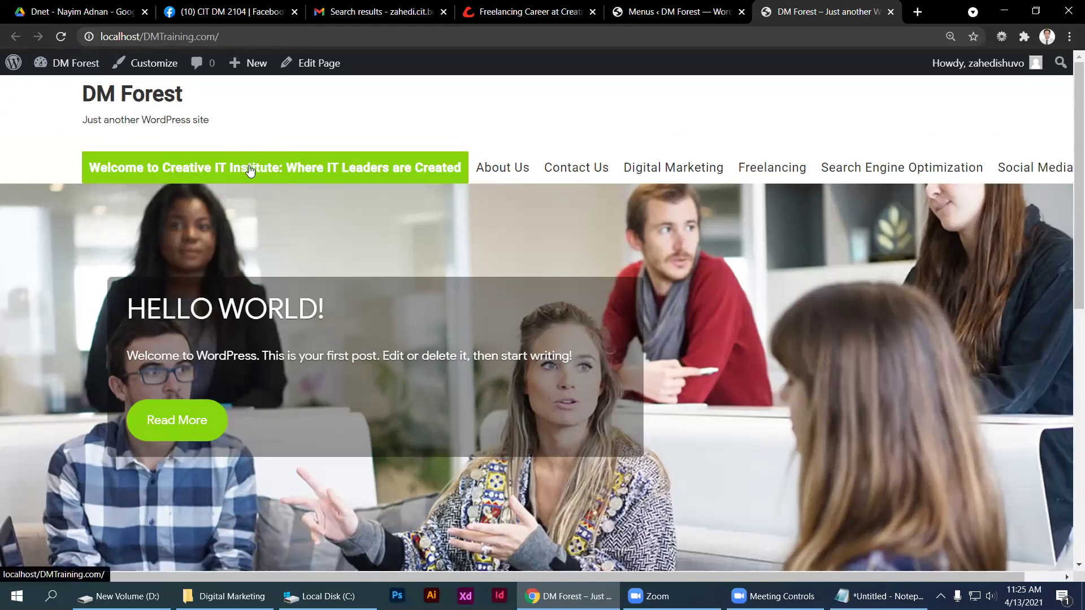
- Check the live site's new menu, then open the Welcome page's editor in a new tab
{"action": "scroll", "coordinate": [325, 220], "scroll_direction": "down", "scroll_amount": 4}
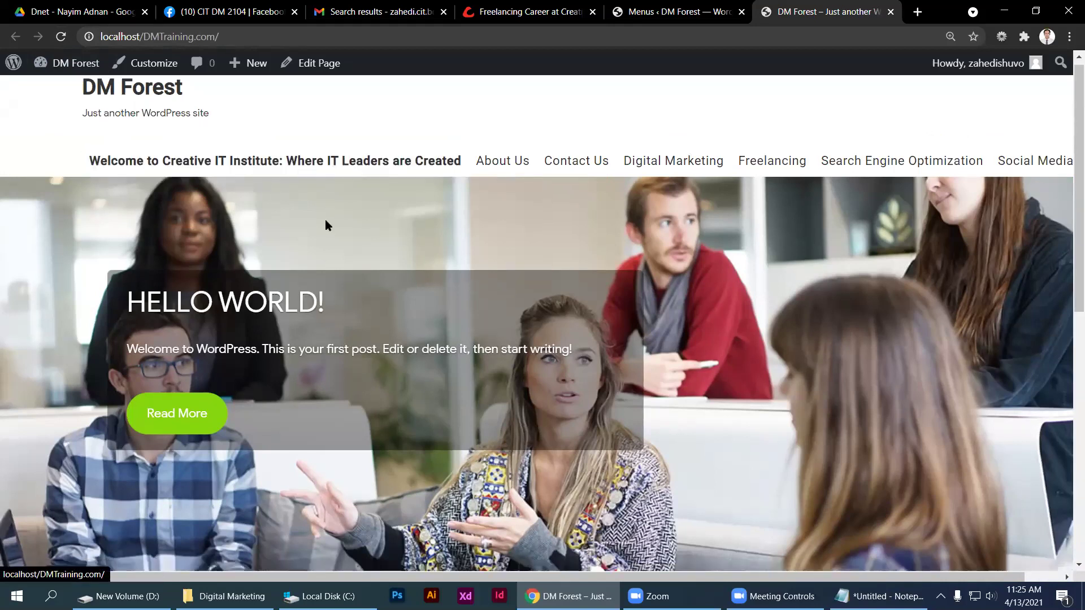
{"action": "left_click", "coordinate": [672, 11]}
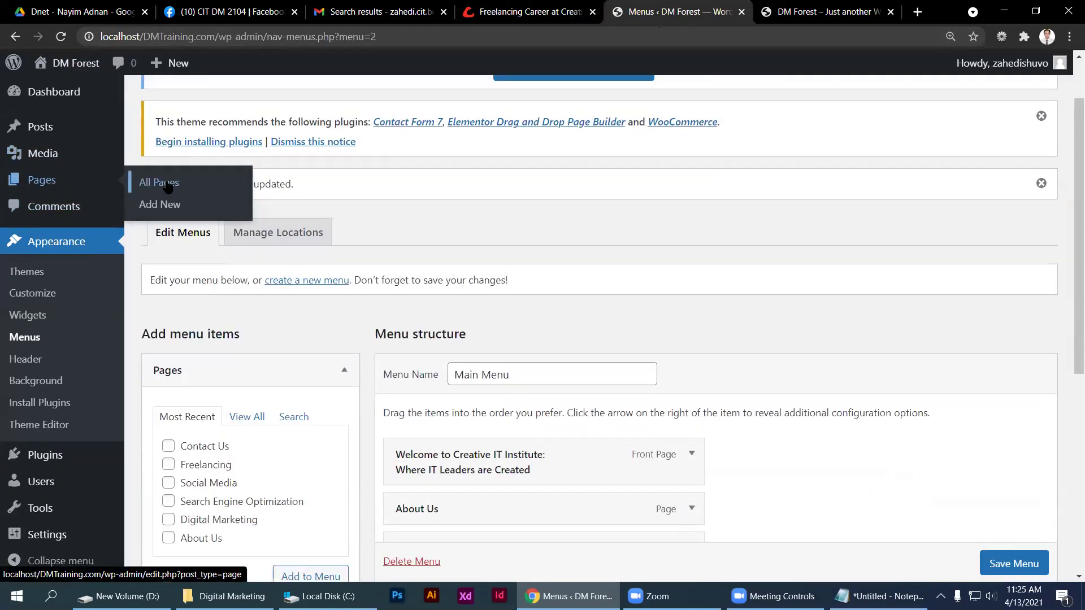
{"action": "left_click", "coordinate": [188, 185]}
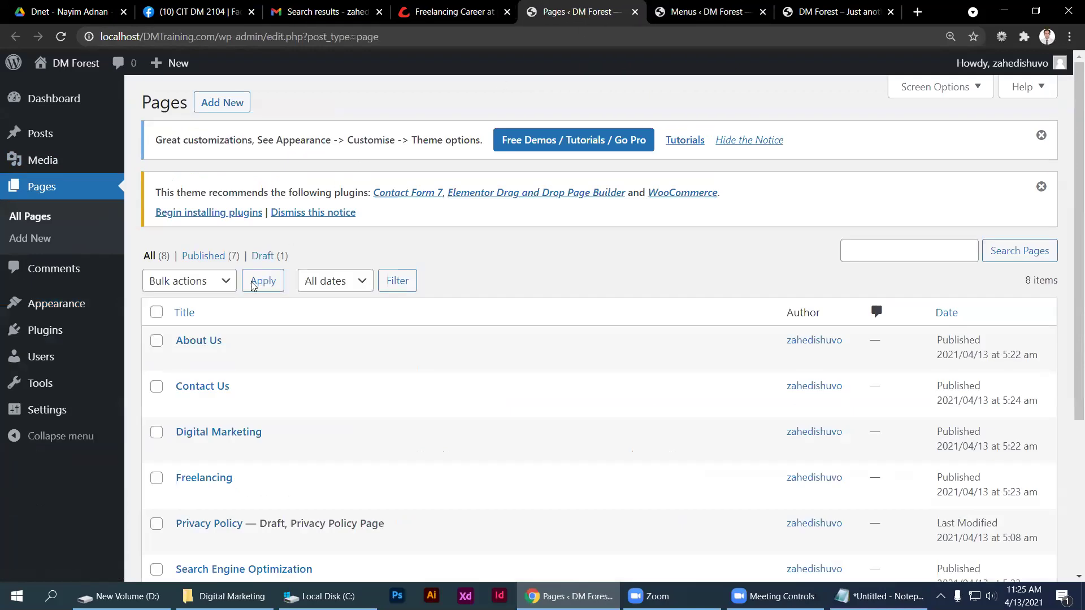
{"action": "scroll", "coordinate": [241, 446], "scroll_direction": "down", "scroll_amount": 4}
{"action": "middle_click", "coordinate": [184, 467]}
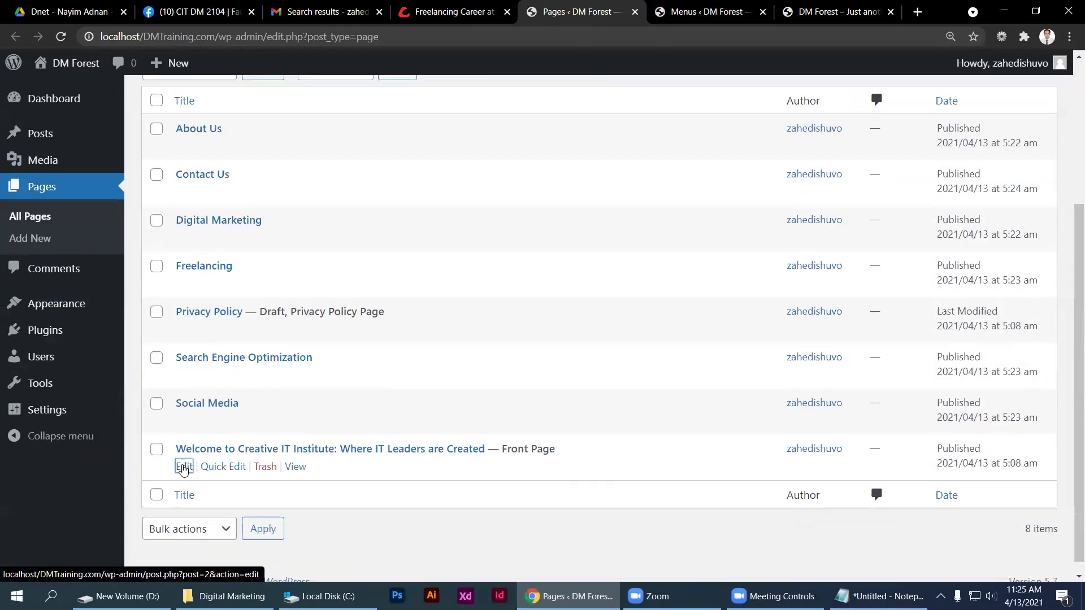
- View the Welcome page editor and live front page, then return to menu settings
{"action": "key", "text": "ctrl+Tab"}
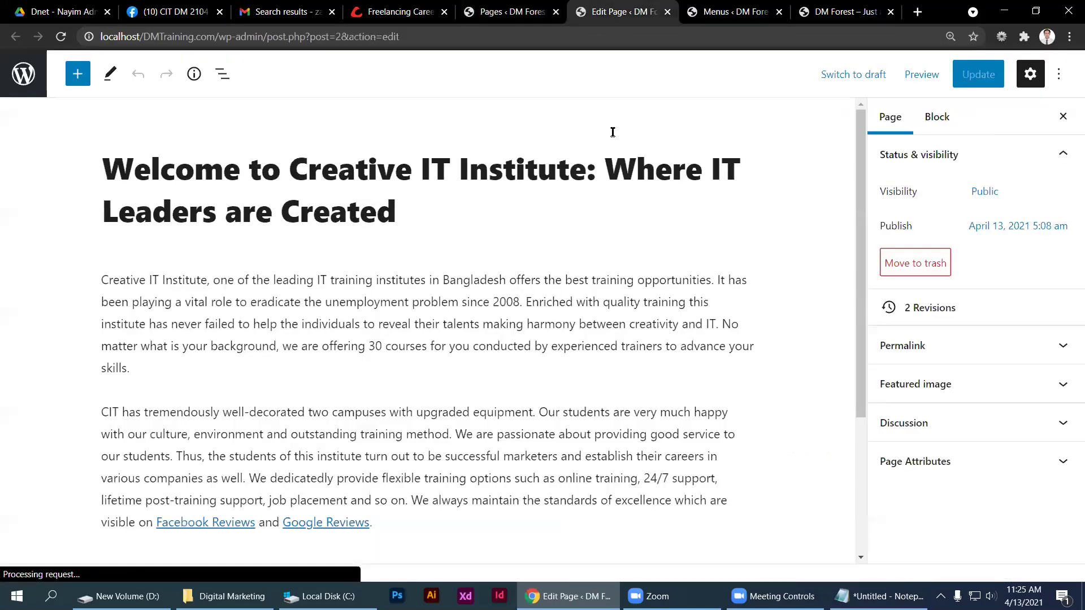
{"action": "left_click", "coordinate": [831, 15]}
{"action": "scroll", "coordinate": [369, 284], "scroll_direction": "up", "scroll_amount": 4}
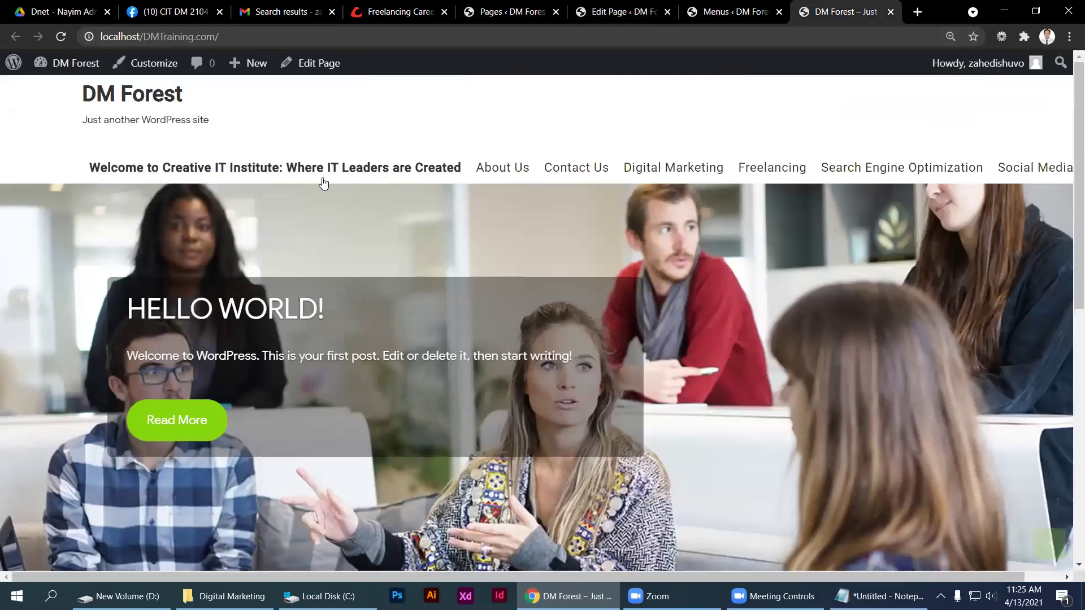
{"action": "scroll", "coordinate": [396, 446], "scroll_direction": "down", "scroll_amount": 4}
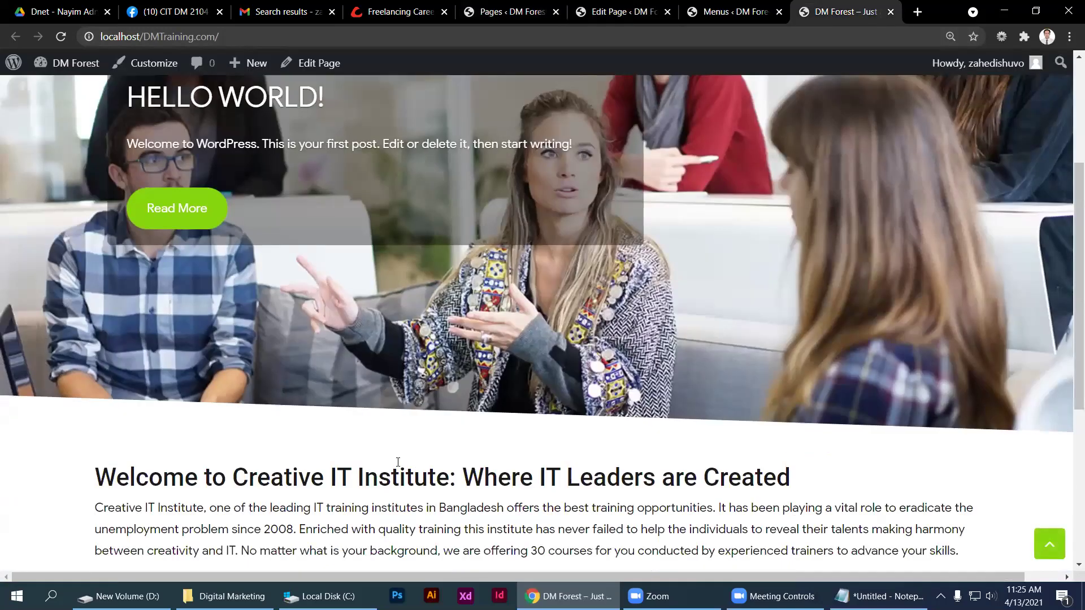
{"action": "scroll", "coordinate": [397, 462], "scroll_direction": "up", "scroll_amount": 4}
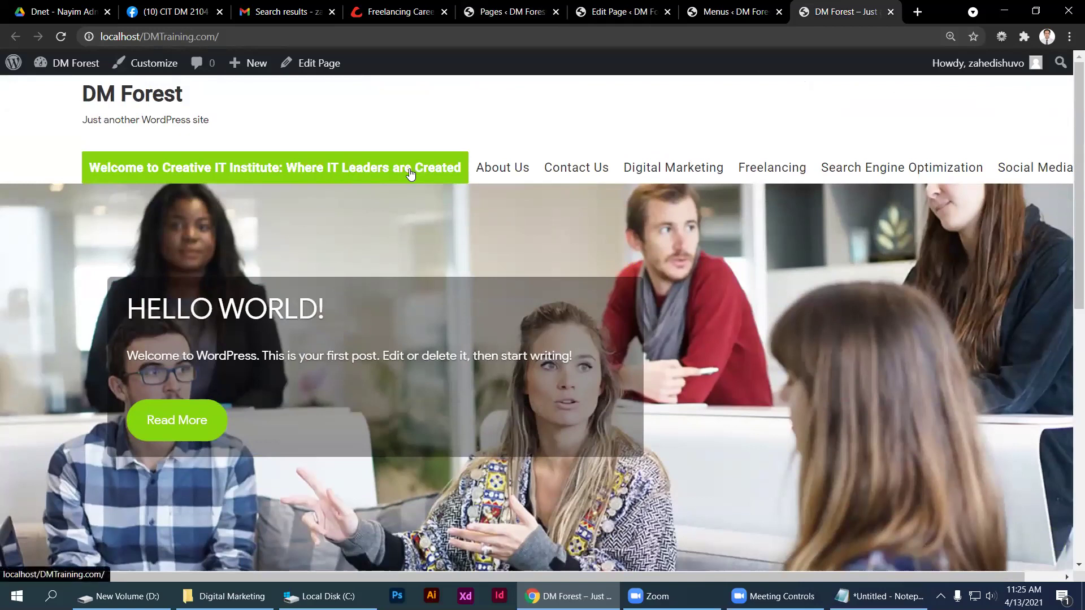
{"action": "left_click", "coordinate": [726, 13]}
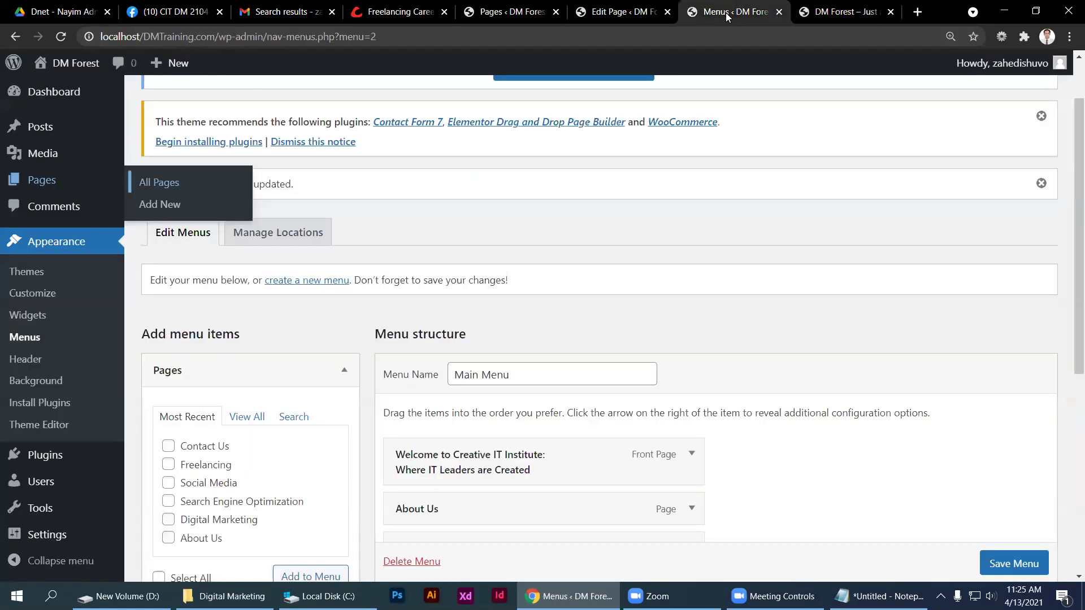
- Relabel the Welcome front page menu item as Home, save, and reload the live site
{"action": "scroll", "coordinate": [612, 305], "scroll_direction": "down", "scroll_amount": 3}
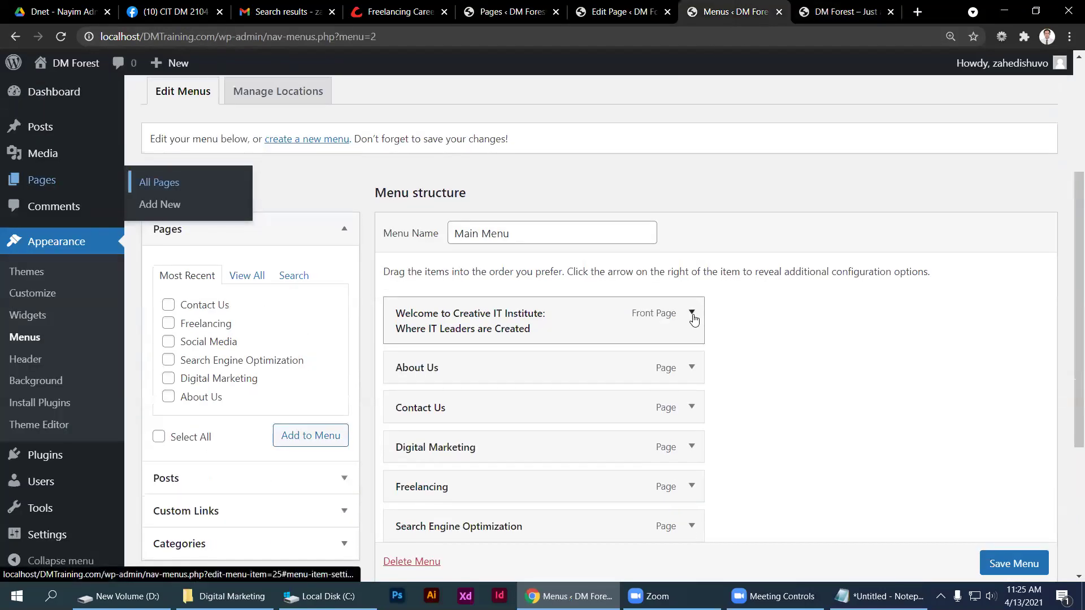
{"action": "left_click", "coordinate": [692, 314]}
{"action": "triple_click", "coordinate": [601, 382]}
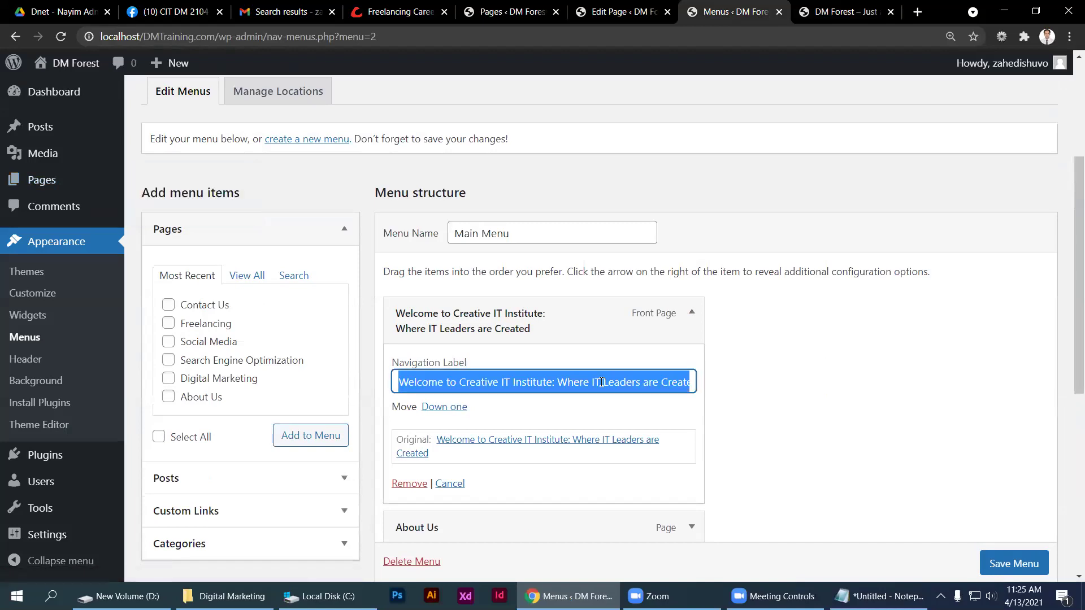
{"action": "type", "text": "Home"}
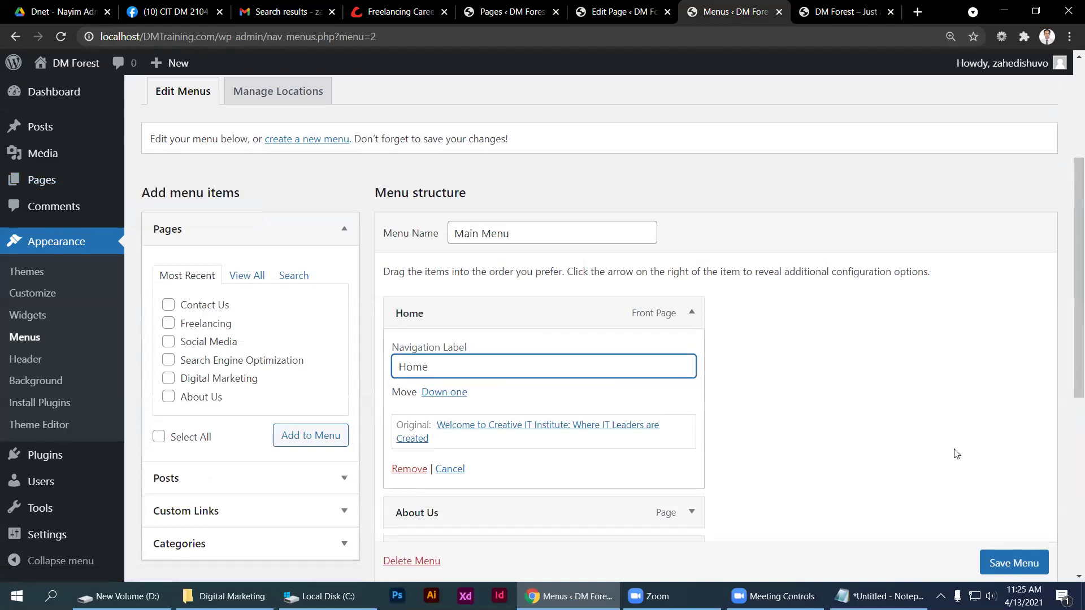
{"action": "left_click", "coordinate": [1014, 563]}
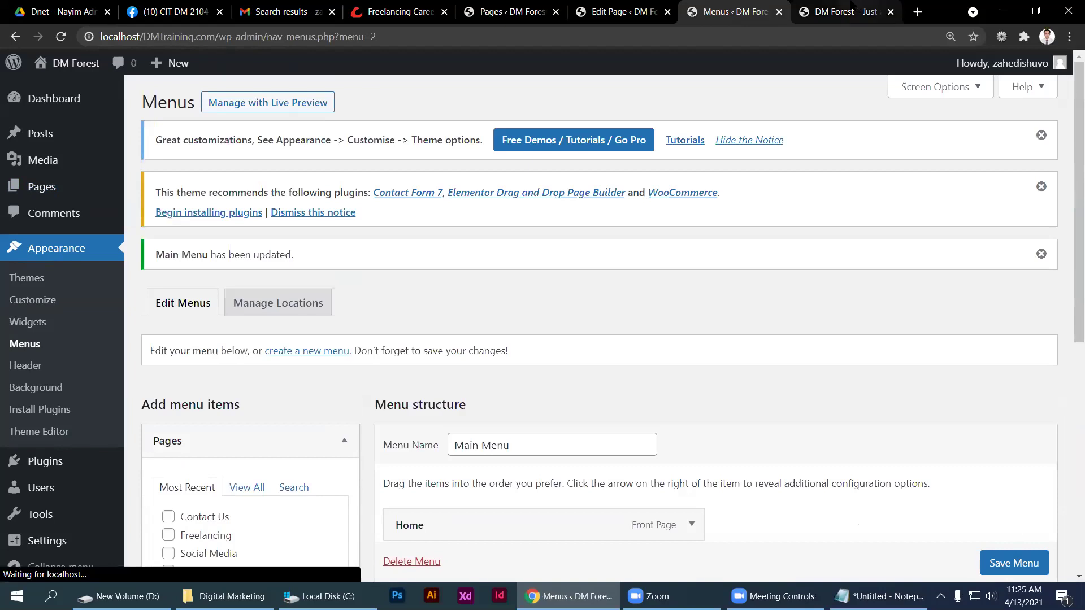
{"action": "left_click", "coordinate": [853, 6]}
{"action": "left_click", "coordinate": [64, 36]}
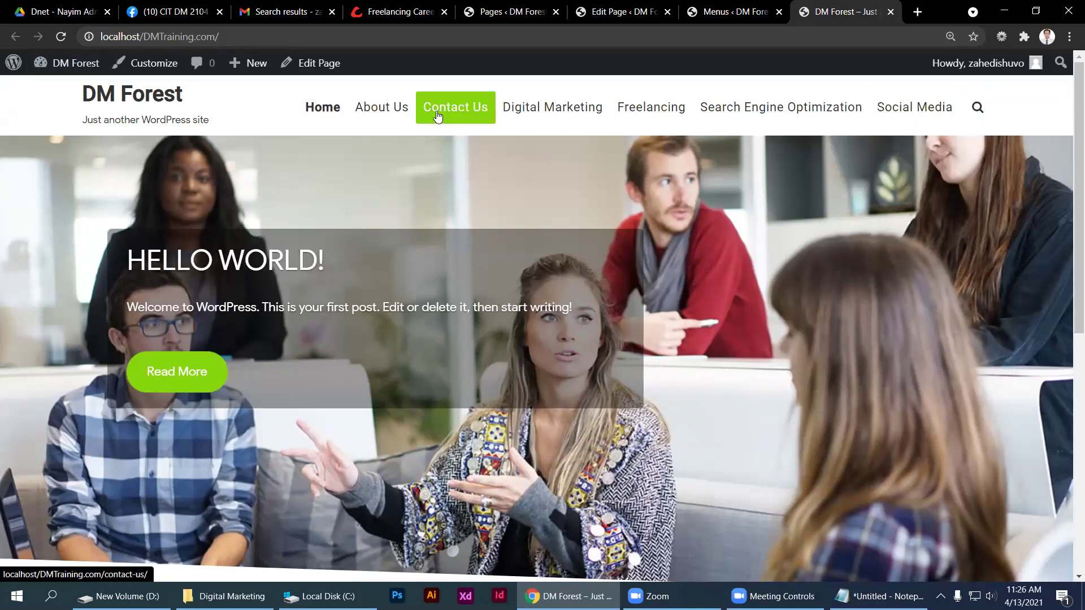
- Drag Contact Us below Social Media, save Main Menu, and reload the live site
{"action": "left_click", "coordinate": [712, 12]}
{"action": "scroll", "coordinate": [449, 321], "scroll_direction": "down", "scroll_amount": 5}
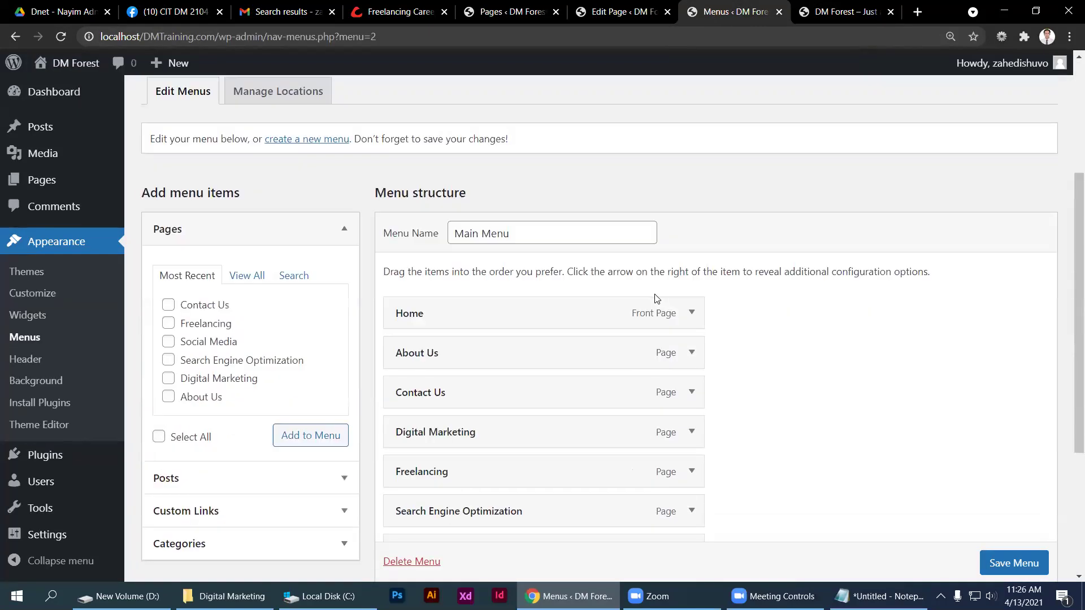
{"action": "left_click_drag", "start_coordinate": [449, 322], "coordinate": [456, 480]}
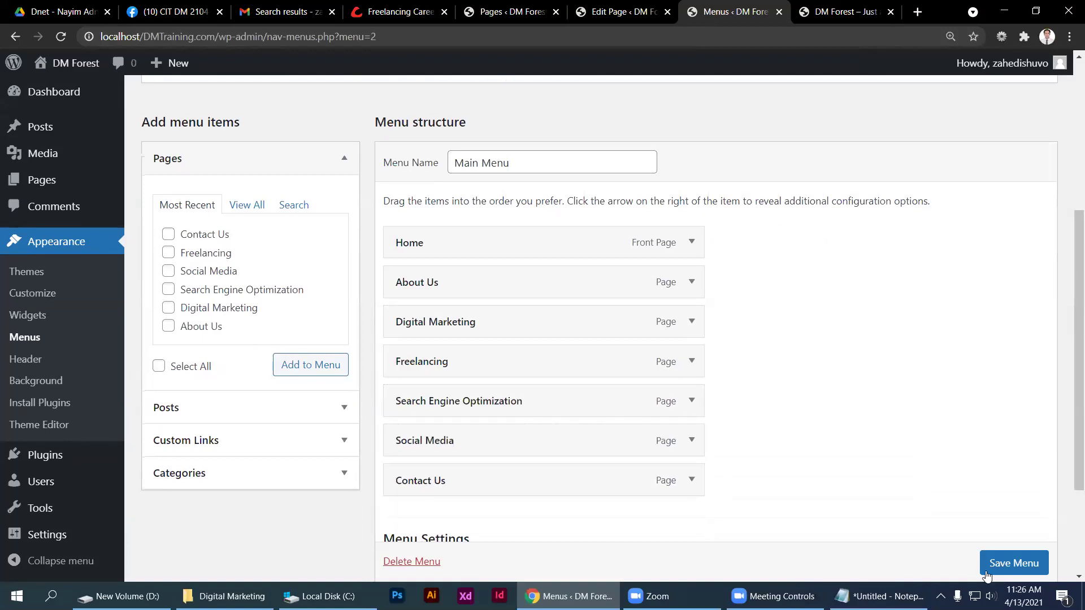
{"action": "scroll", "coordinate": [1014, 563], "scroll_direction": "down", "scroll_amount": 1}
{"action": "left_click", "coordinate": [1014, 563]}
{"action": "left_click", "coordinate": [845, 12]}
{"action": "left_click", "coordinate": [60, 36]}
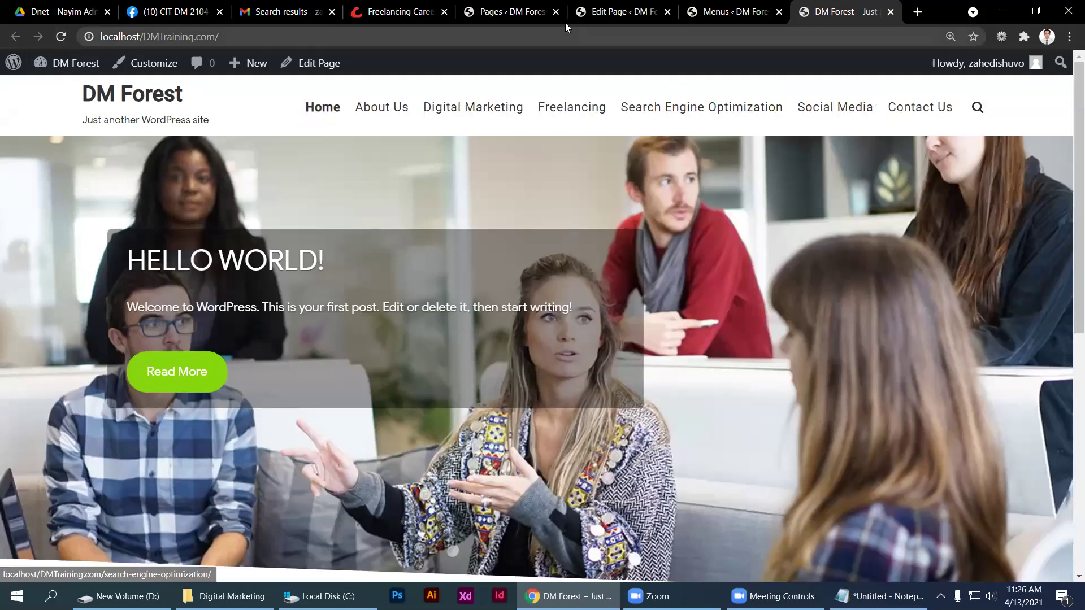
- Compare with Creative IT Institute's Freelancing Career page, then return to DM Forest
{"action": "left_click", "coordinate": [396, 12]}
{"action": "mouse_move", "coordinate": [247, 202]}
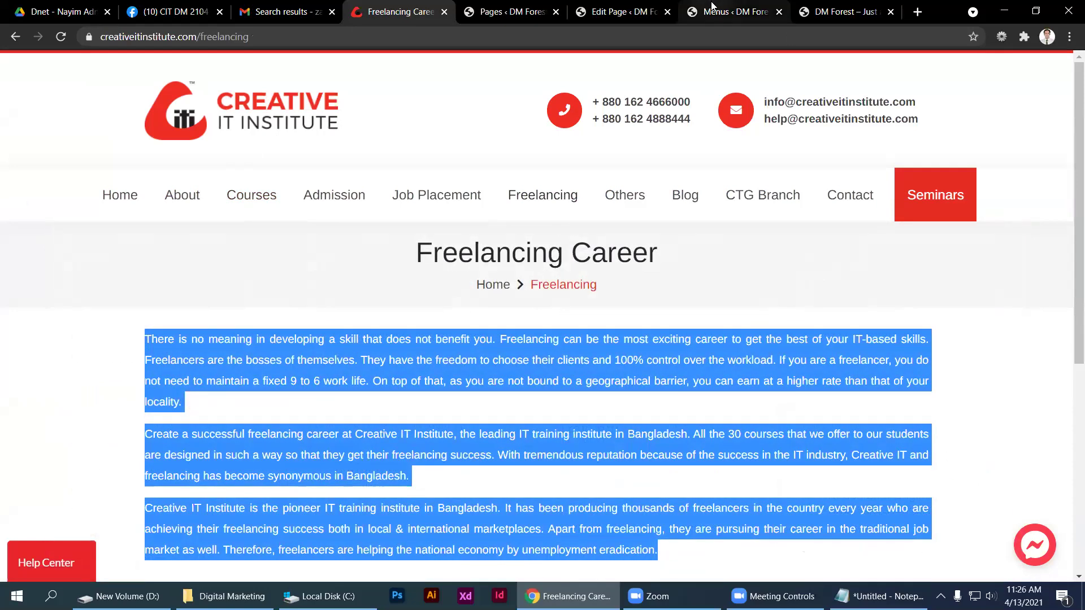
{"action": "left_click", "coordinate": [846, 11]}
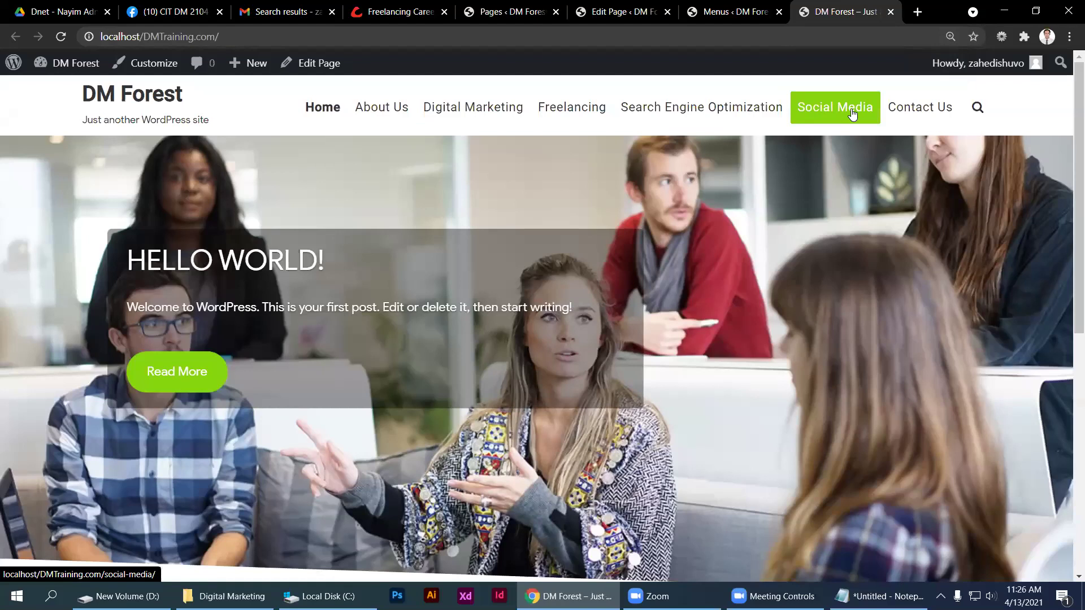
- Nest Search Engine Optimization and Social Media under Digital Marketing, save, and preview the submenu
{"action": "left_click", "coordinate": [735, 11]}
{"action": "scroll", "coordinate": [688, 334], "scroll_direction": "down", "scroll_amount": 5}
{"action": "scroll", "coordinate": [686, 335], "scroll_direction": "down", "scroll_amount": 2}
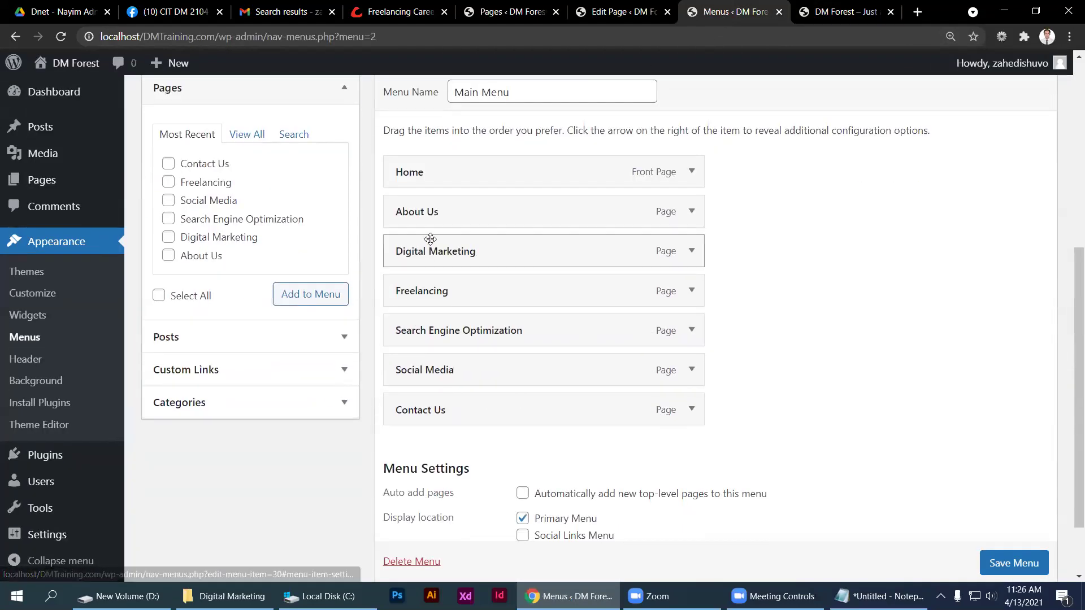
{"action": "left_click_drag", "start_coordinate": [422, 340], "coordinate": [467, 292]}
{"action": "left_click_drag", "start_coordinate": [399, 380], "coordinate": [443, 342]}
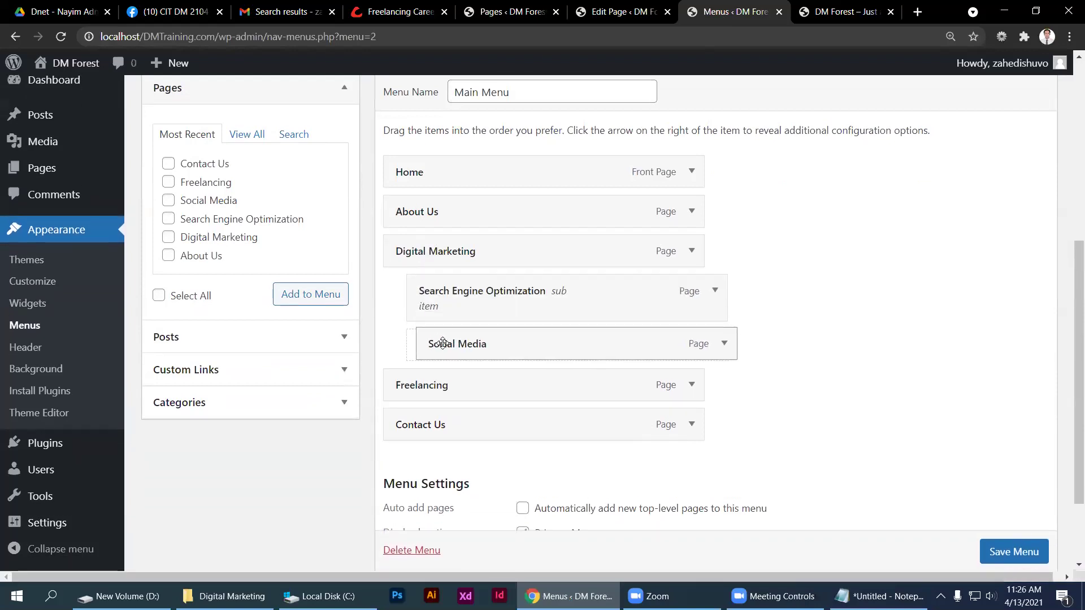
{"action": "left_click", "coordinate": [1017, 564]}
{"action": "left_click", "coordinate": [845, 11]}
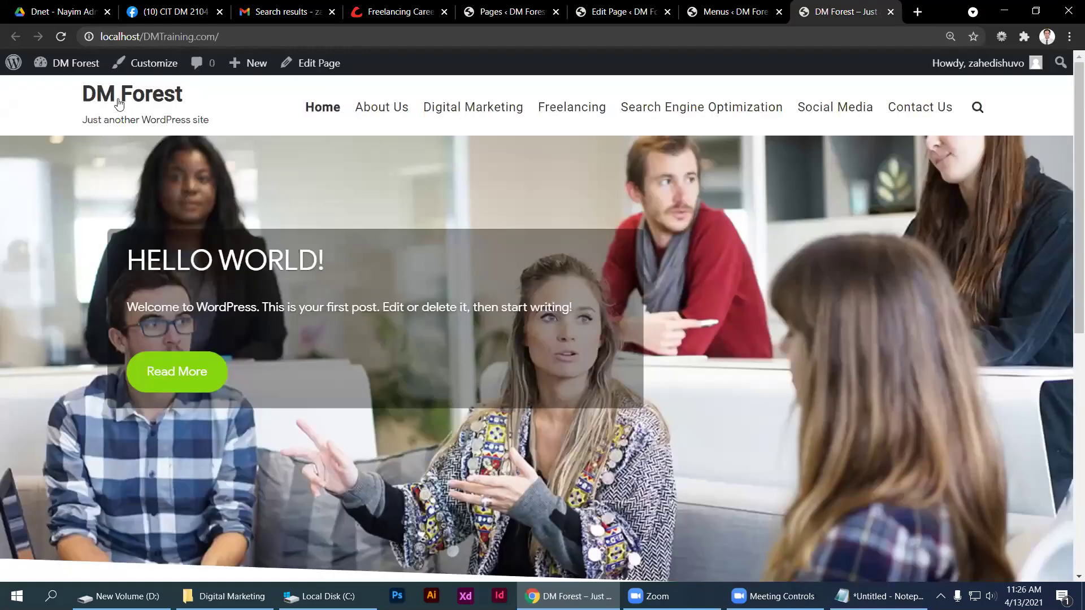
{"action": "left_click", "coordinate": [61, 36]}
{"action": "mouse_move", "coordinate": [757, 118]}
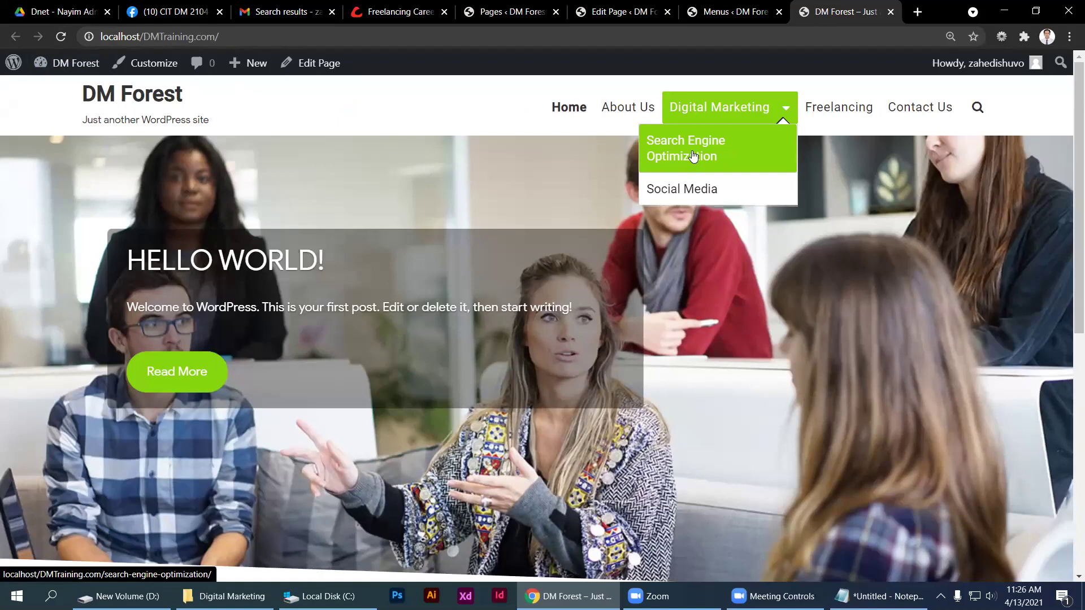
- Change the Search Engine Optimization item's navigation label to 'SEO', save, and check the live site
{"action": "left_click", "coordinate": [731, 11]}
{"action": "scroll", "coordinate": [581, 364], "scroll_direction": "down", "scroll_amount": 5}
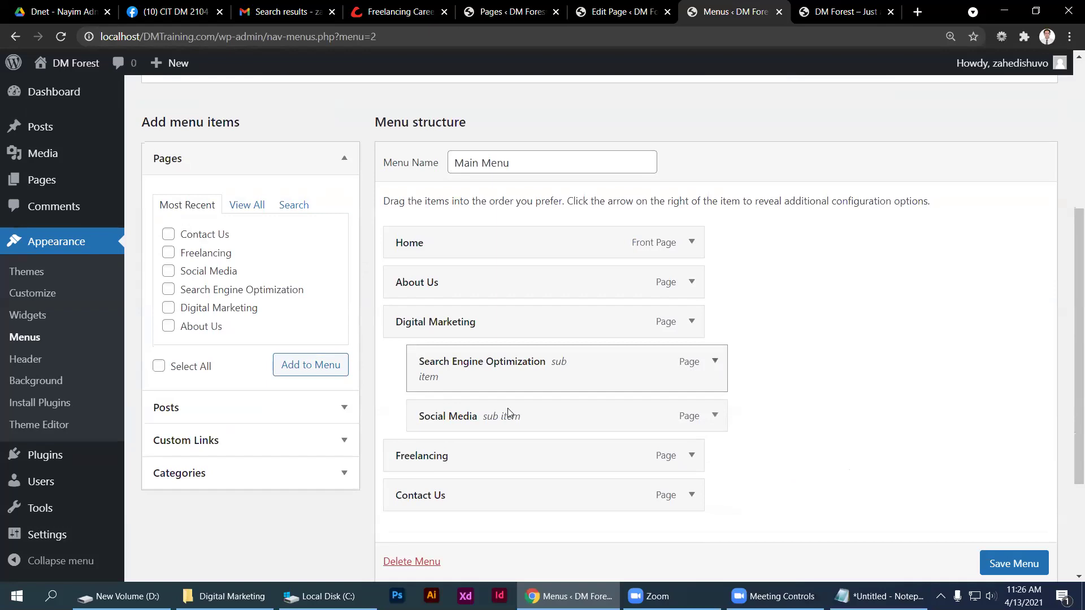
{"action": "left_click_drag", "start_coordinate": [554, 430], "coordinate": [357, 437]}
{"action": "type", "text": "SEO"}
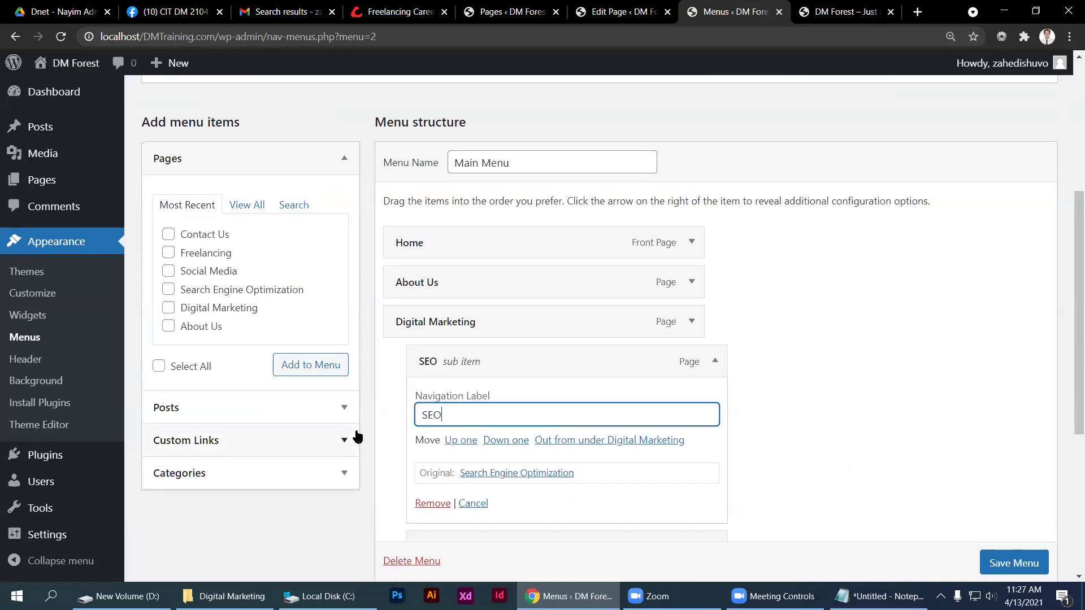
{"action": "left_click", "coordinate": [553, 109]}
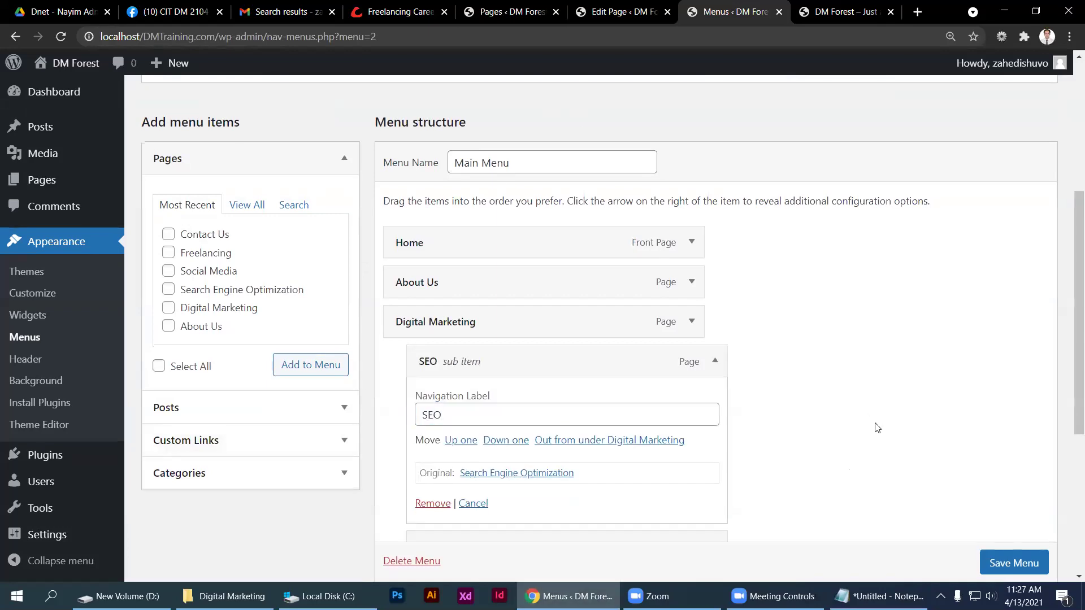
{"action": "scroll", "coordinate": [1015, 522], "scroll_direction": "down", "scroll_amount": 5}
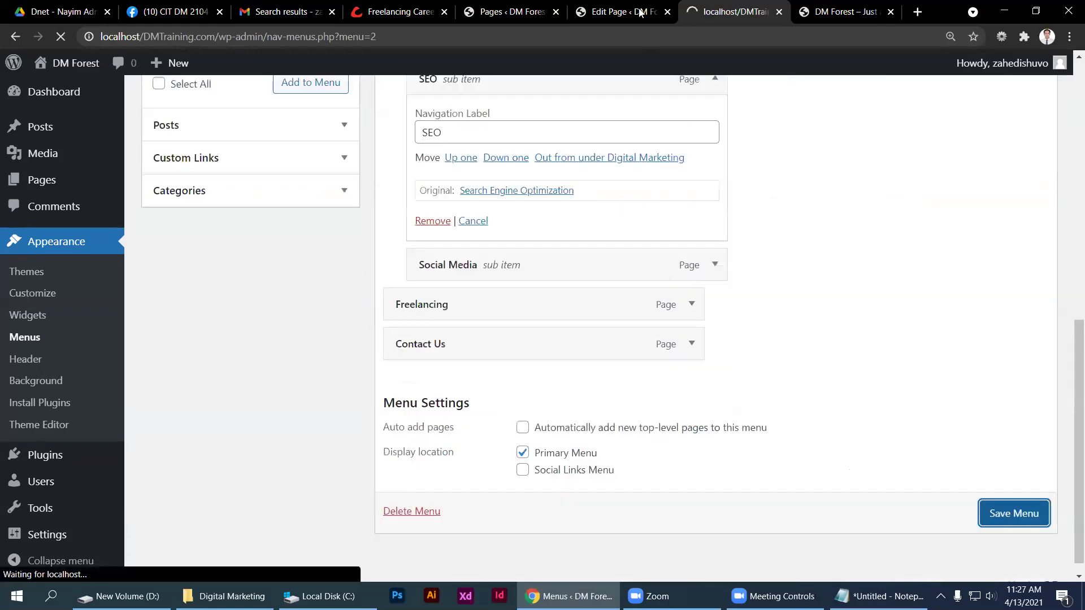
{"action": "left_click", "coordinate": [1011, 512]}
{"action": "left_click", "coordinate": [844, 11]}
{"action": "left_click", "coordinate": [61, 39]}
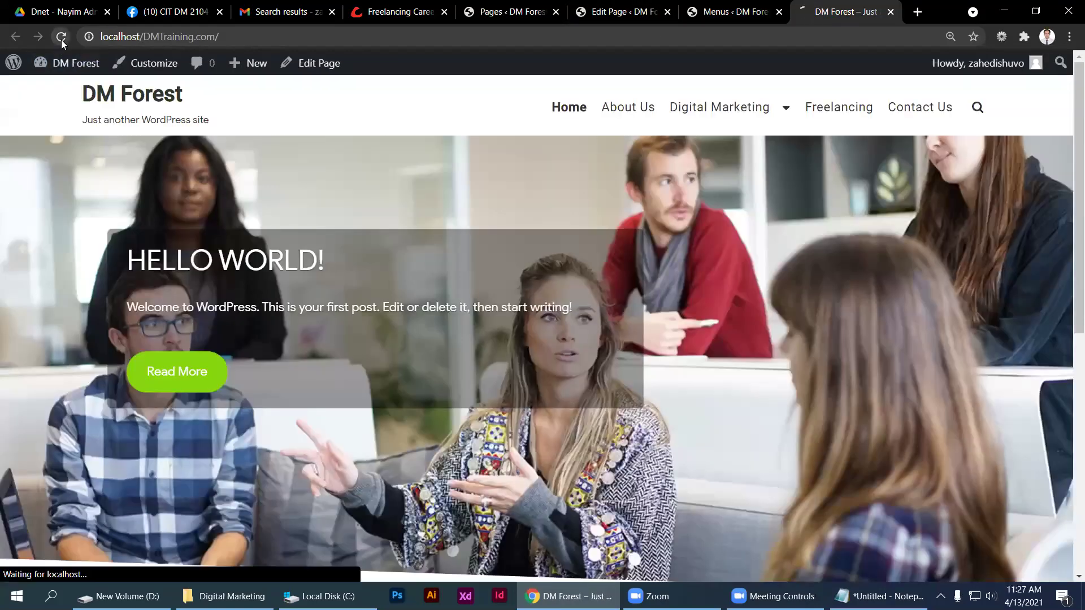
{"action": "mouse_move", "coordinate": [719, 107]}
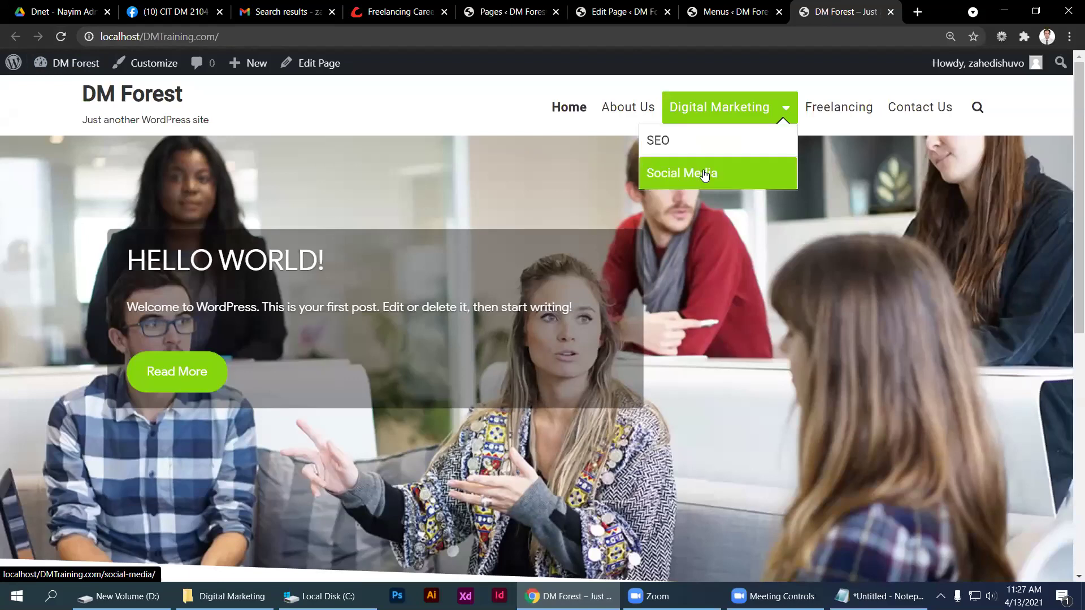
{"action": "scroll", "coordinate": [706, 184], "scroll_direction": "down", "scroll_amount": 8}
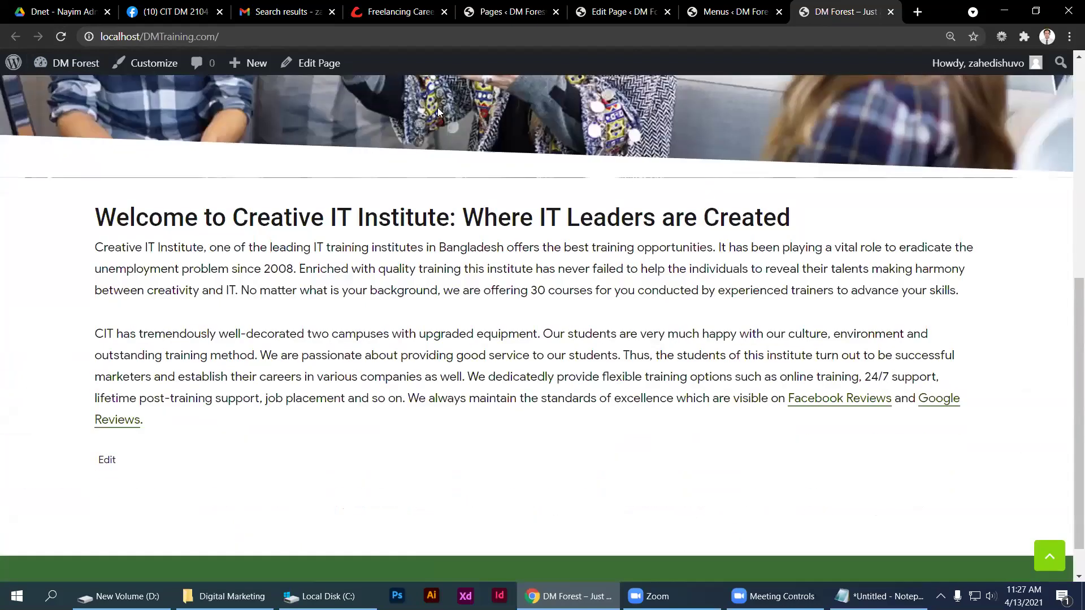
- Highlight the 'Need to create 7 Pages' requirement in the homework post, then review the live site
{"action": "left_click", "coordinate": [175, 12]}
{"action": "left_click_drag", "start_coordinate": [408, 310], "coordinate": [546, 311]}
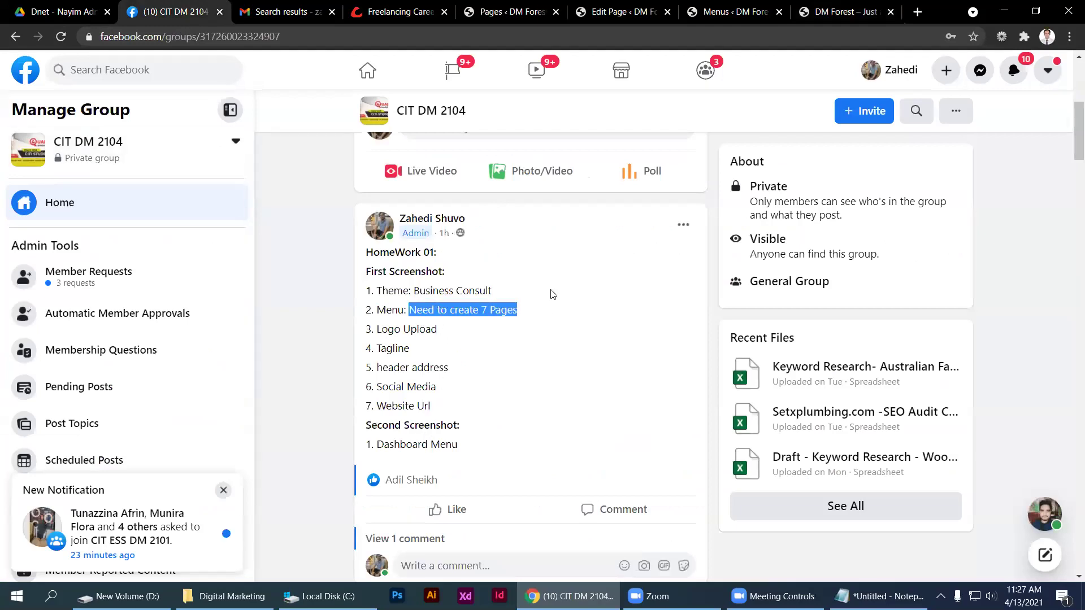
{"action": "left_click", "coordinate": [735, 11]}
{"action": "left_click", "coordinate": [845, 11]}
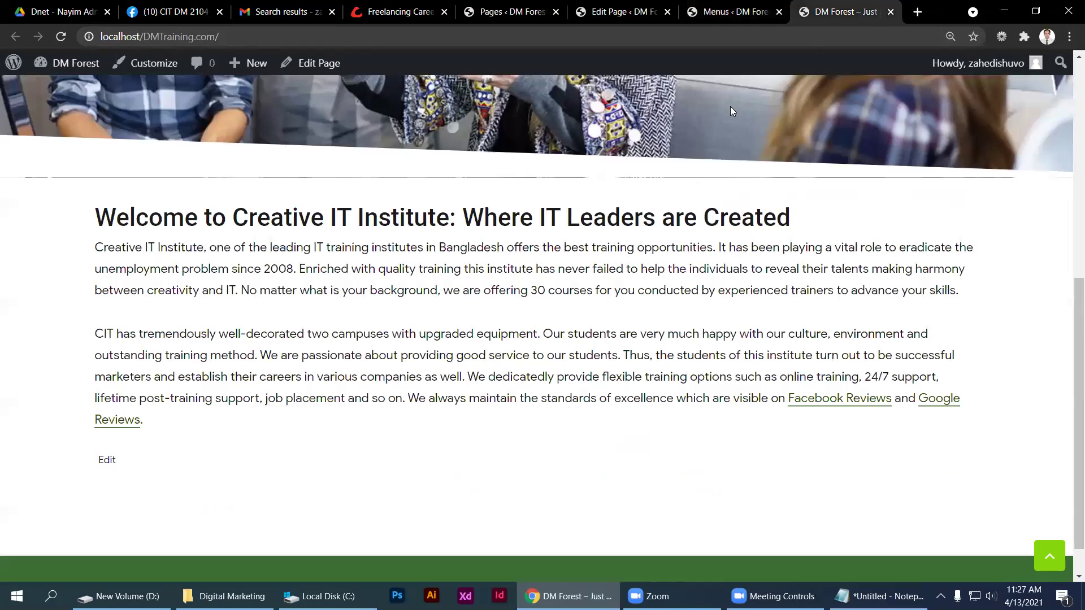
{"action": "scroll", "coordinate": [704, 245], "scroll_direction": "up", "scroll_amount": 8}
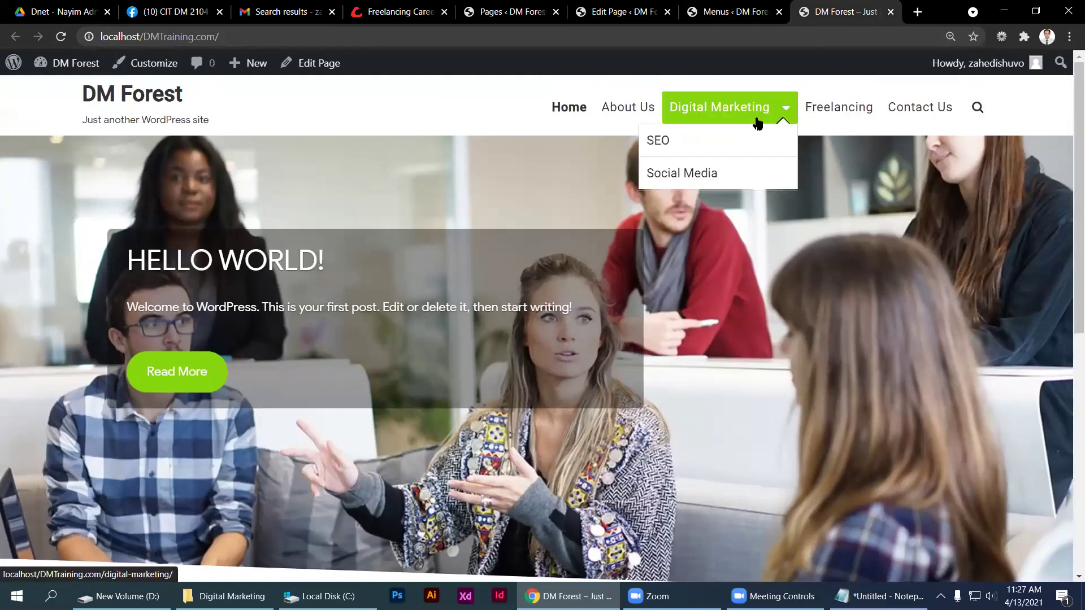
- Highlight the logo upload and tagline requirements, then open the Customizer's Site Identity settings
{"action": "left_click", "coordinate": [169, 12]}
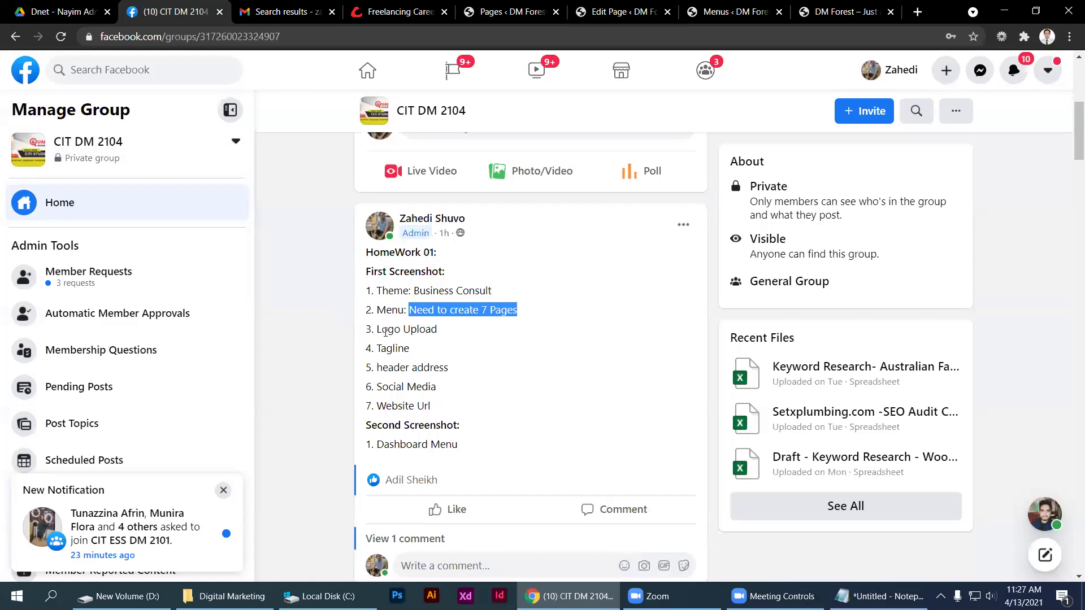
{"action": "left_click_drag", "start_coordinate": [416, 351], "coordinate": [366, 333]}
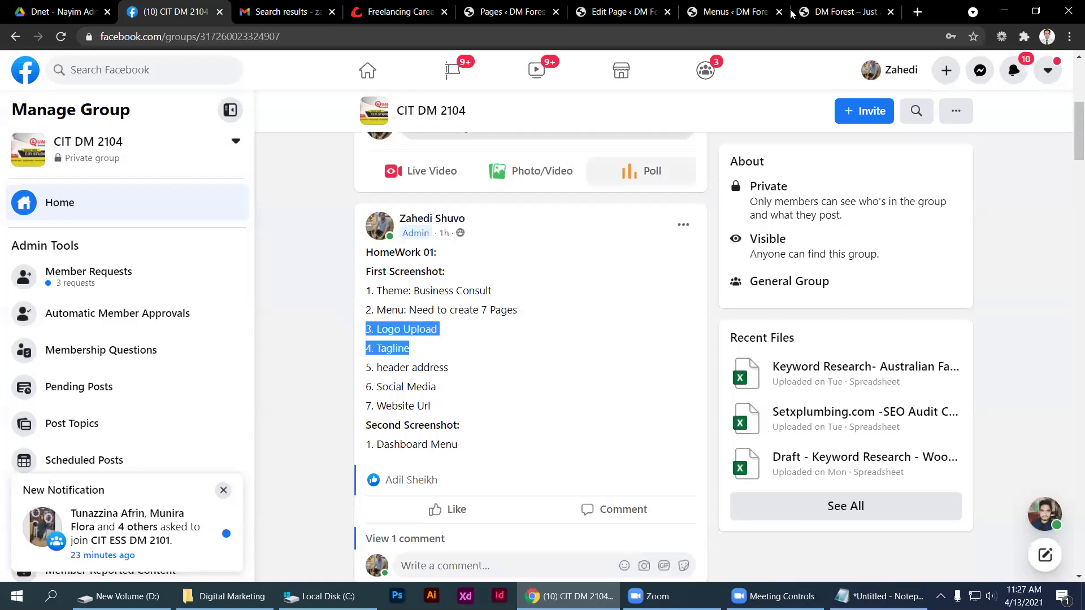
{"action": "left_click", "coordinate": [716, 12]}
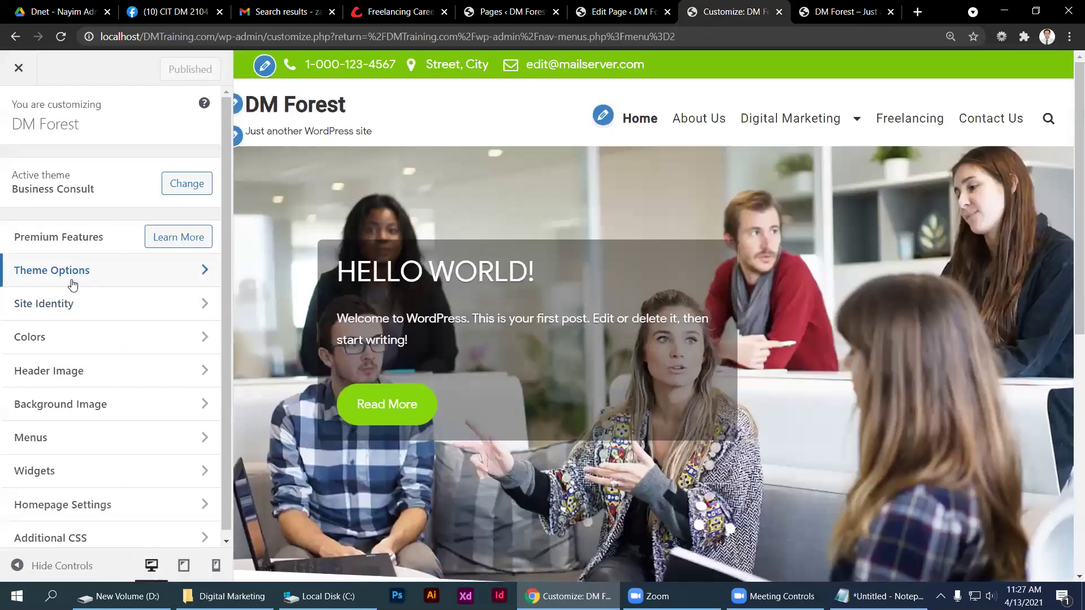
{"action": "left_click", "coordinate": [101, 309]}
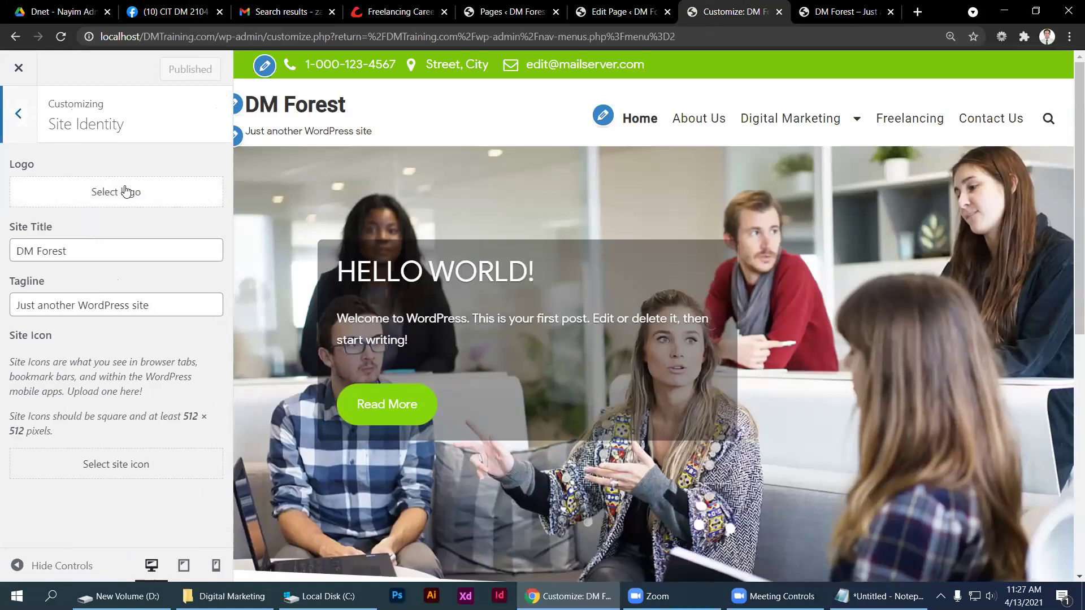
- Open the Site Identity logo picker, close it without choosing a logo, and exit the Customizer
{"action": "left_click", "coordinate": [100, 195]}
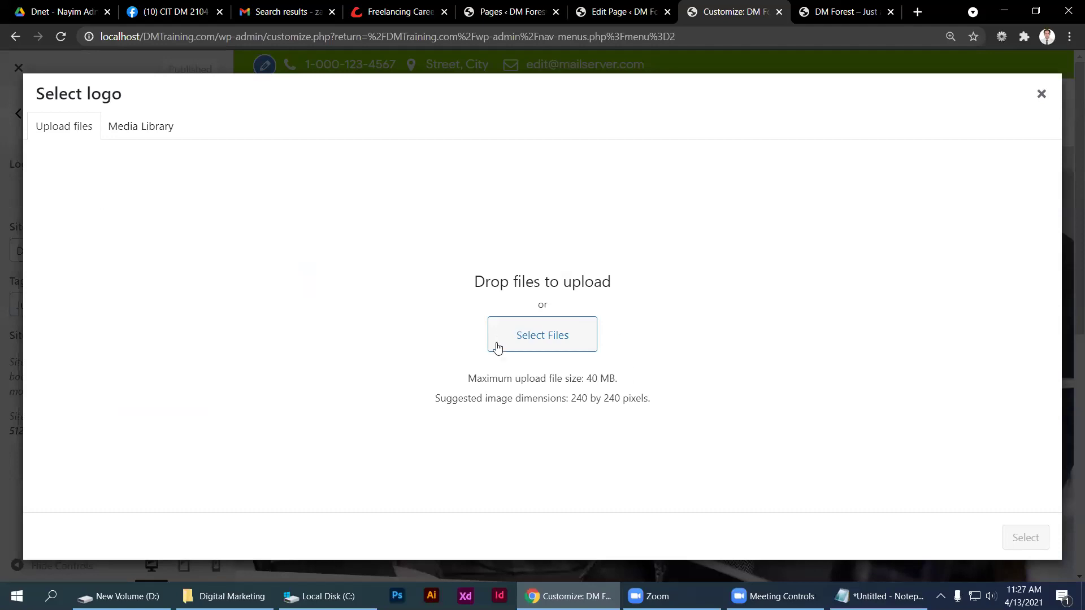
{"action": "left_click", "coordinate": [1041, 94]}
{"action": "left_click", "coordinate": [15, 109]}
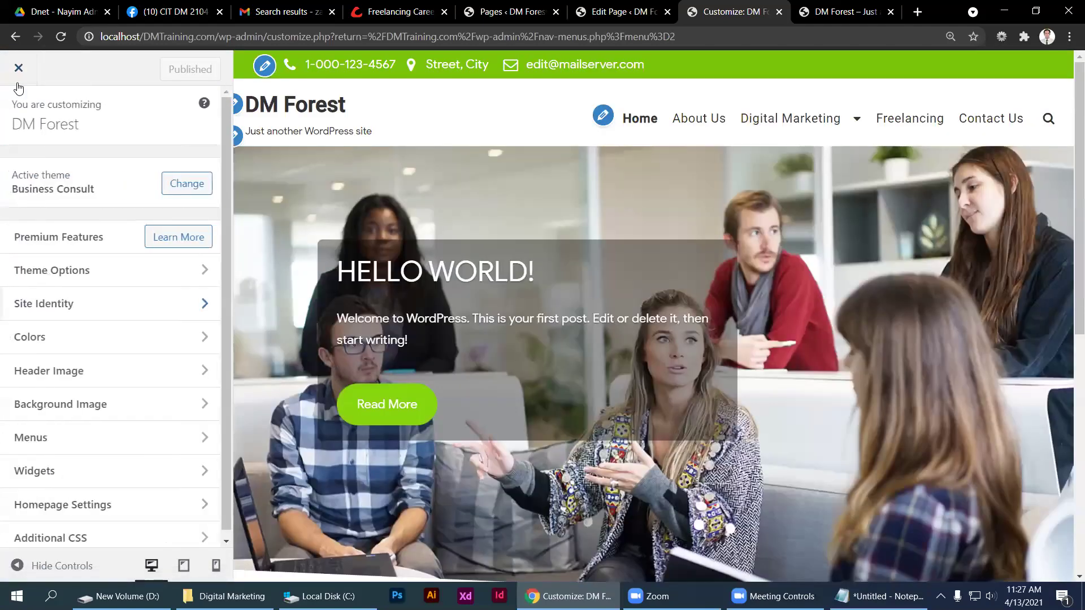
{"action": "left_click", "coordinate": [17, 69]}
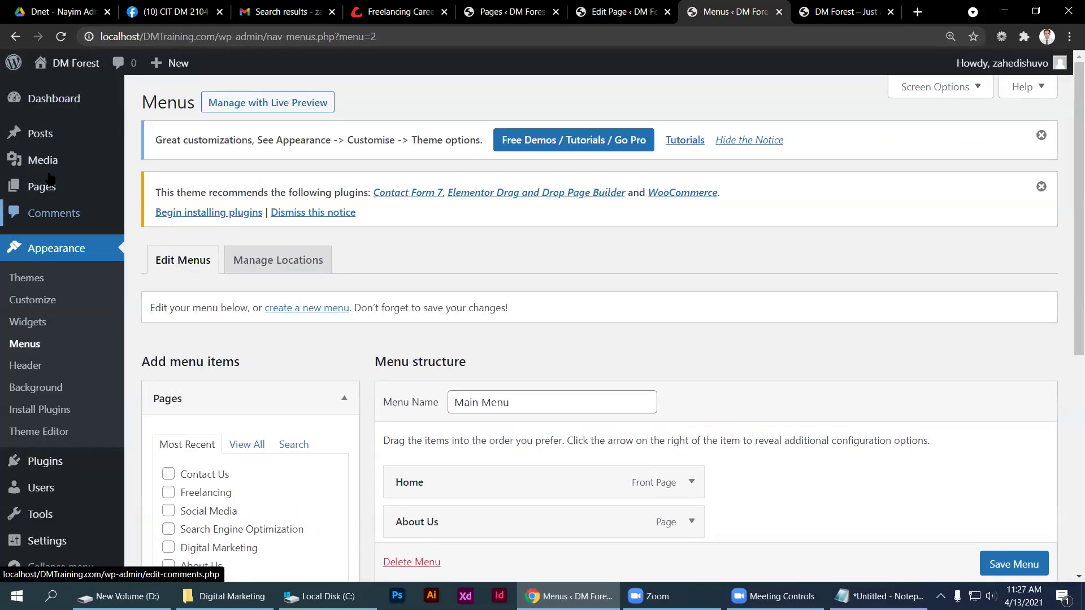
{"action": "mouse_move", "coordinate": [45, 164]}
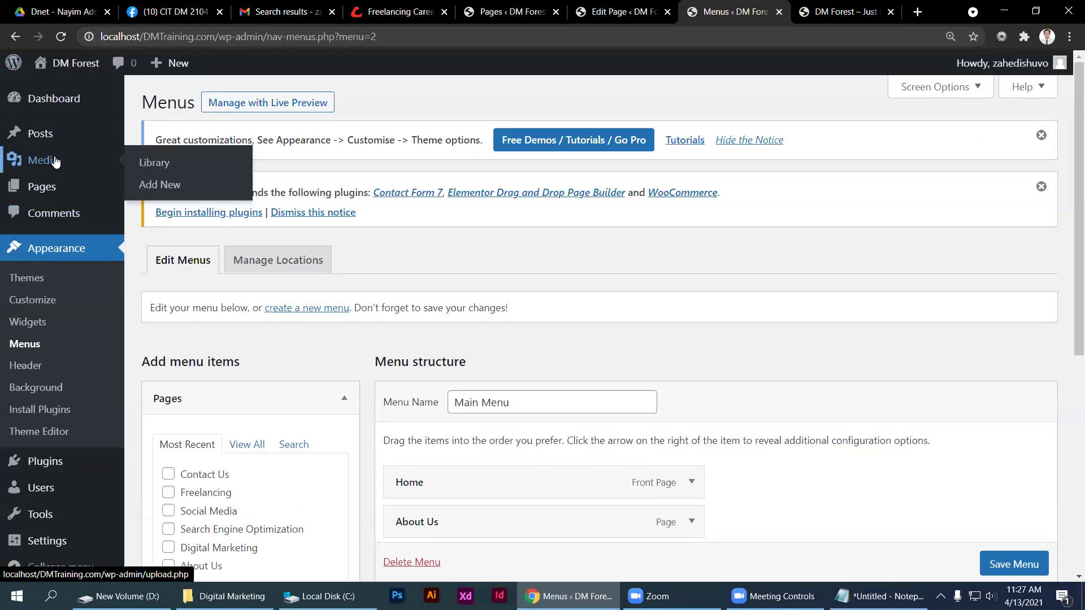
- Start a Media Library upload and browse to the D:\Digital Marketing folder
{"action": "left_click", "coordinate": [150, 164]}
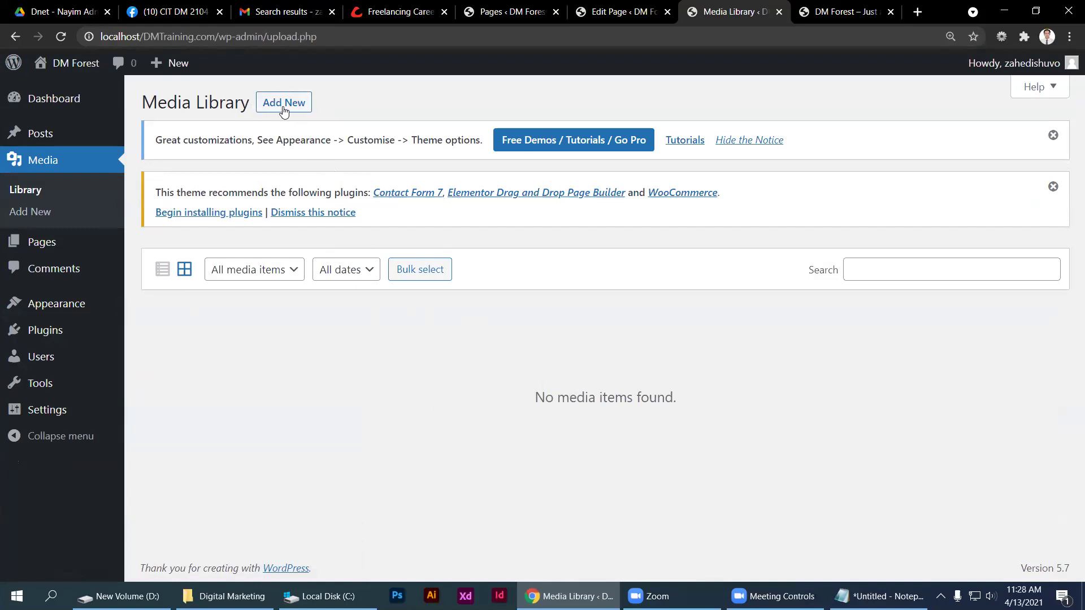
{"action": "left_click", "coordinate": [274, 107]}
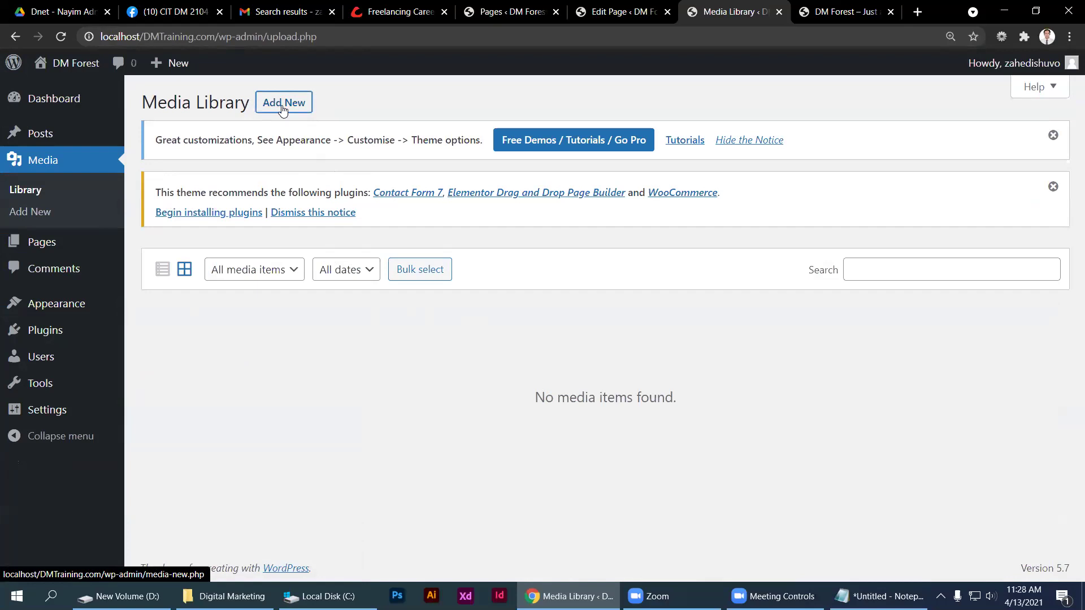
{"action": "left_click", "coordinate": [590, 343]}
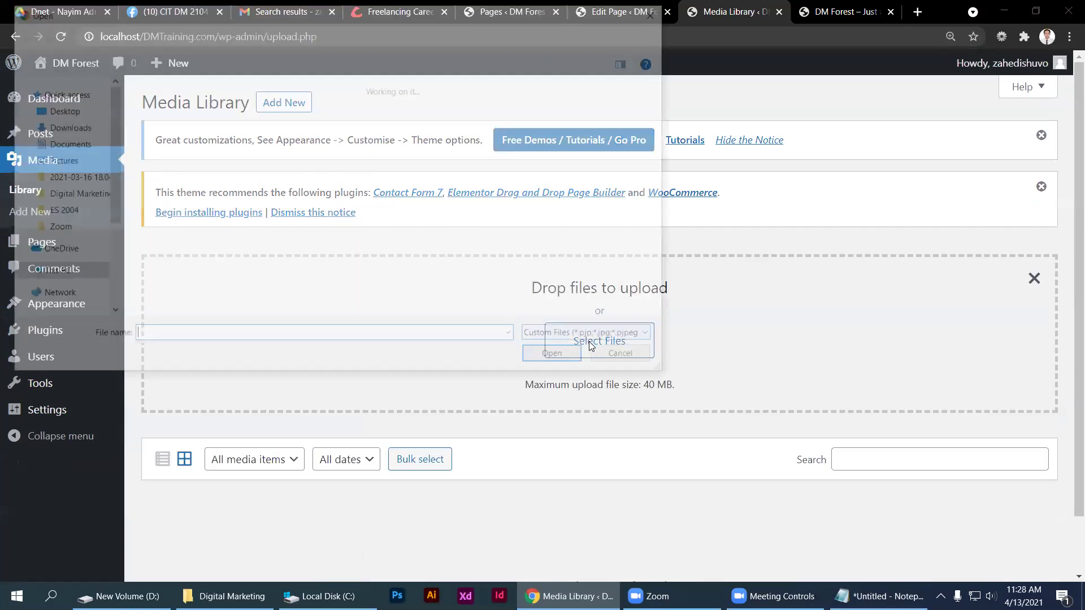
{"action": "left_click", "coordinate": [76, 295]}
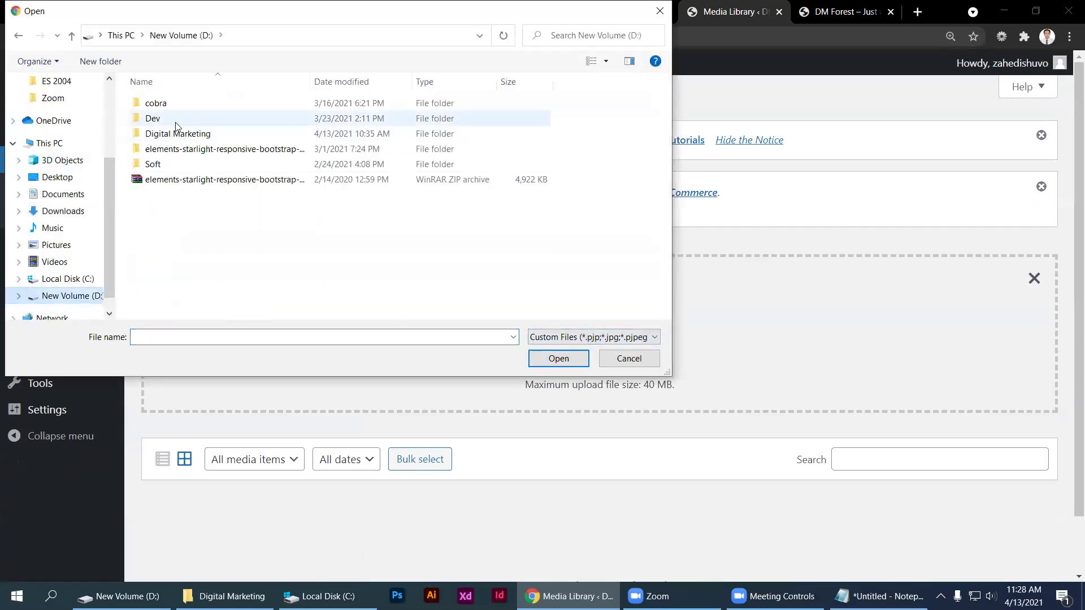
{"action": "double_click", "coordinate": [178, 136]}
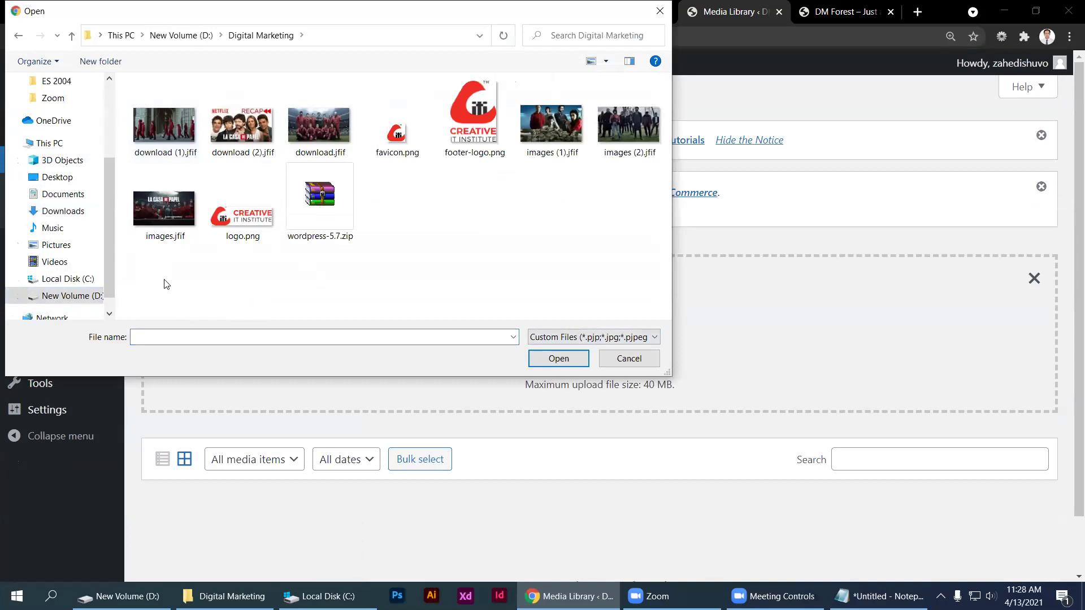
- Upload all the folder's files except wordpress-5.7.zip and dismiss the .jfif errors
{"action": "key", "text": "ctrl+a"}
{"action": "left_click", "coordinate": [320, 203], "text": "ctrl"}
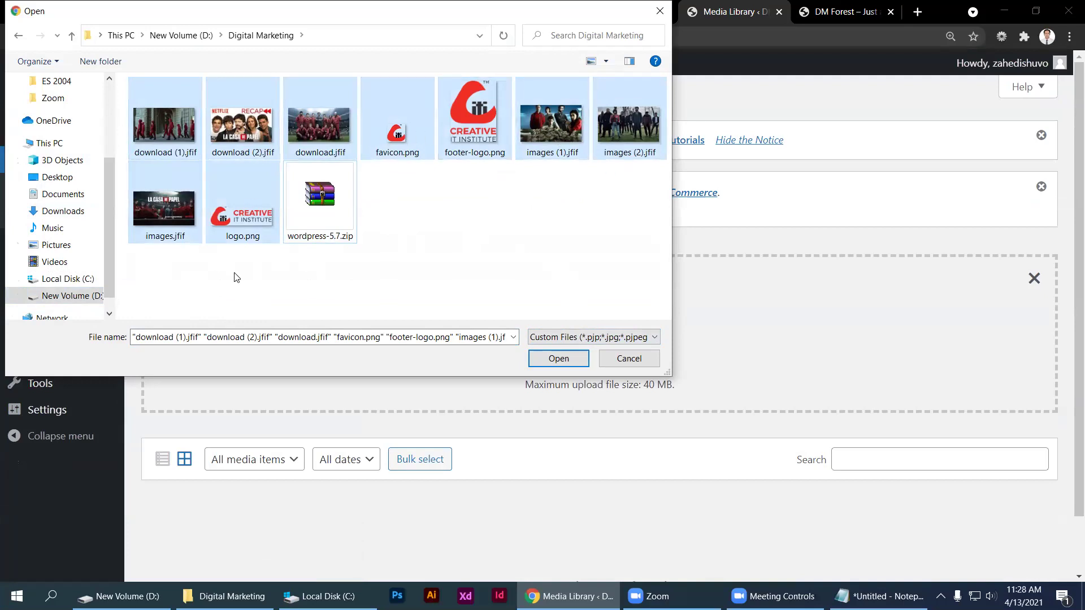
{"action": "left_click", "coordinate": [547, 358]}
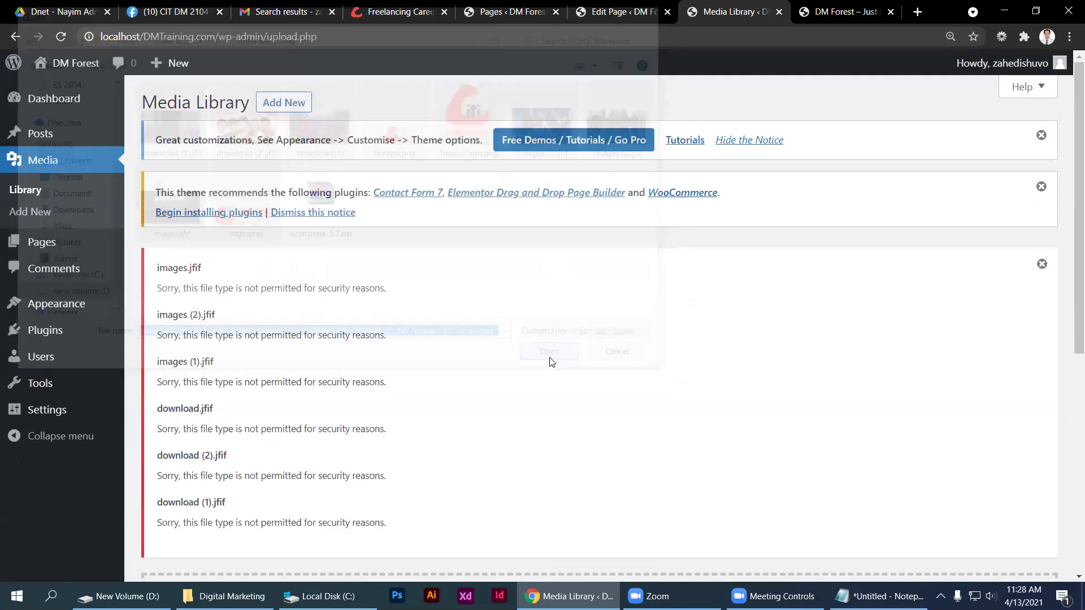
{"action": "scroll", "coordinate": [540, 368], "scroll_direction": "down", "scroll_amount": 7}
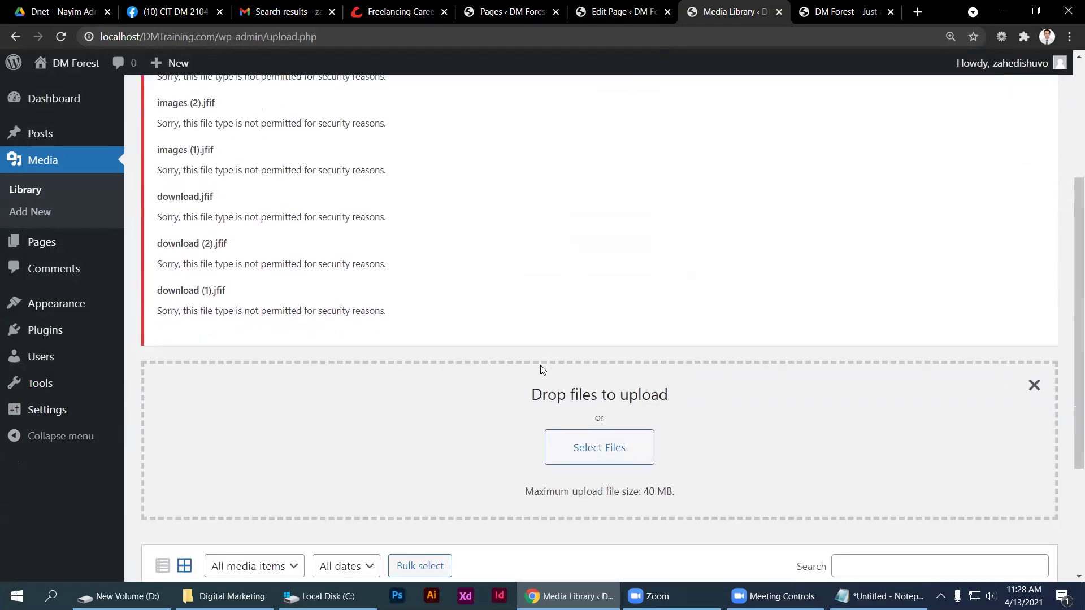
{"action": "scroll", "coordinate": [540, 379], "scroll_direction": "up", "scroll_amount": 5}
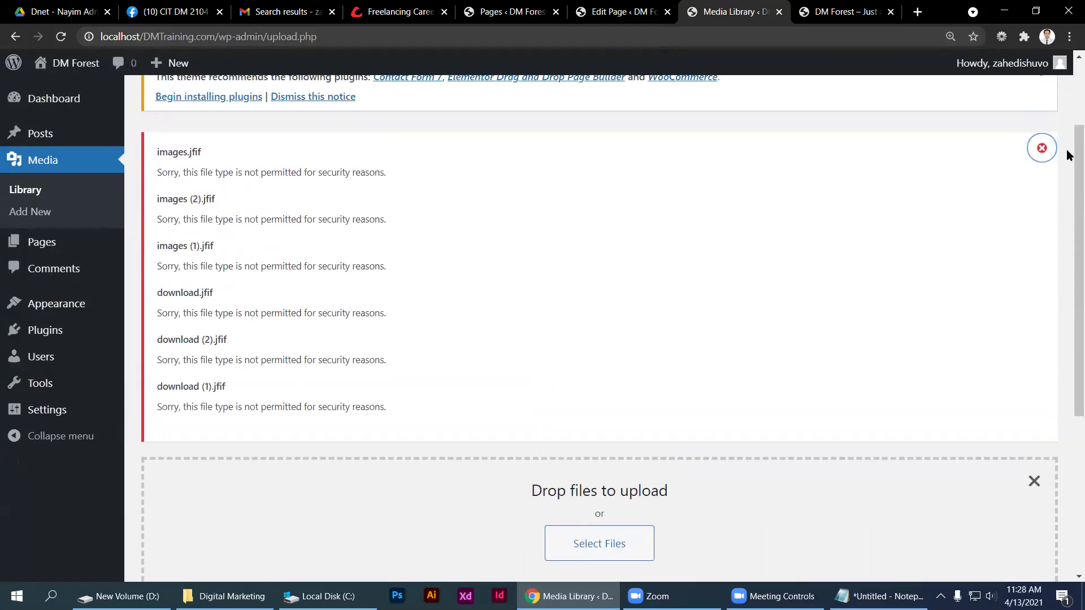
{"action": "left_click", "coordinate": [1043, 148]}
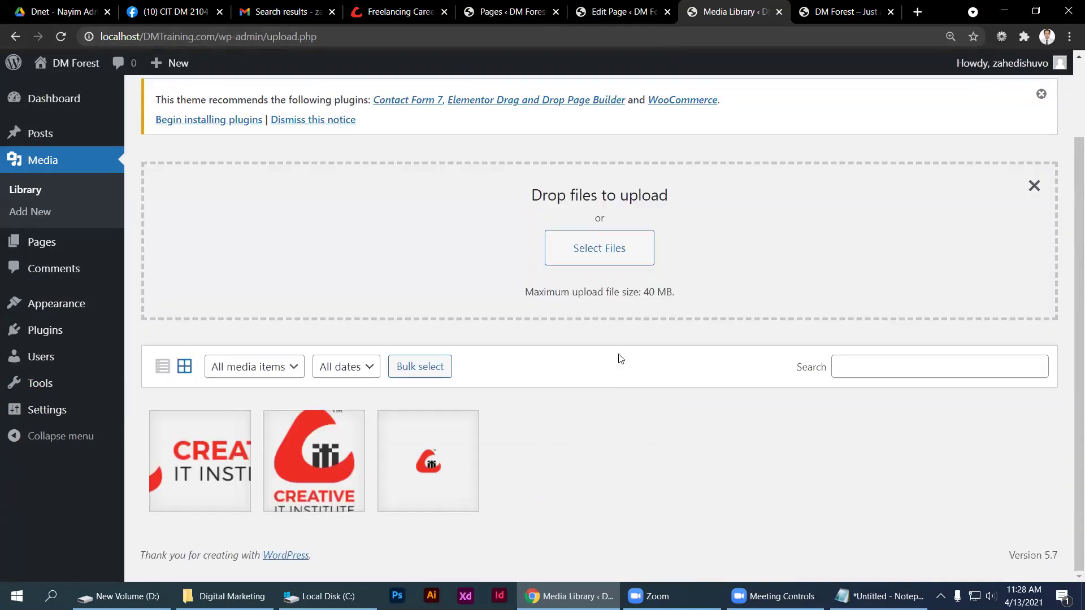
- Search Google Images for 'money heist' in a new tab
{"action": "left_click", "coordinate": [915, 12]}
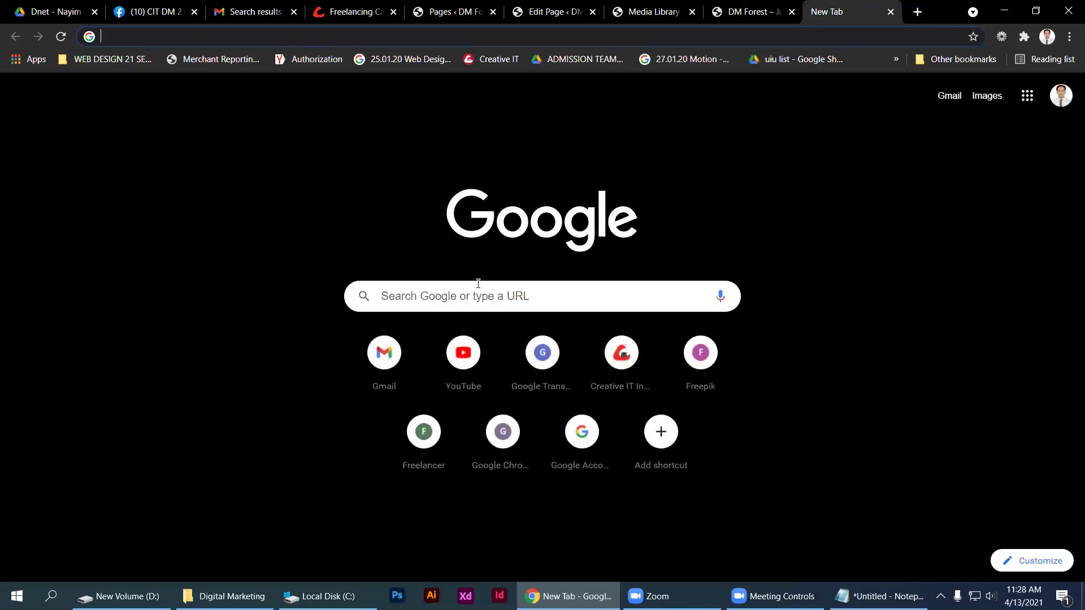
{"action": "type", "text": "money"}
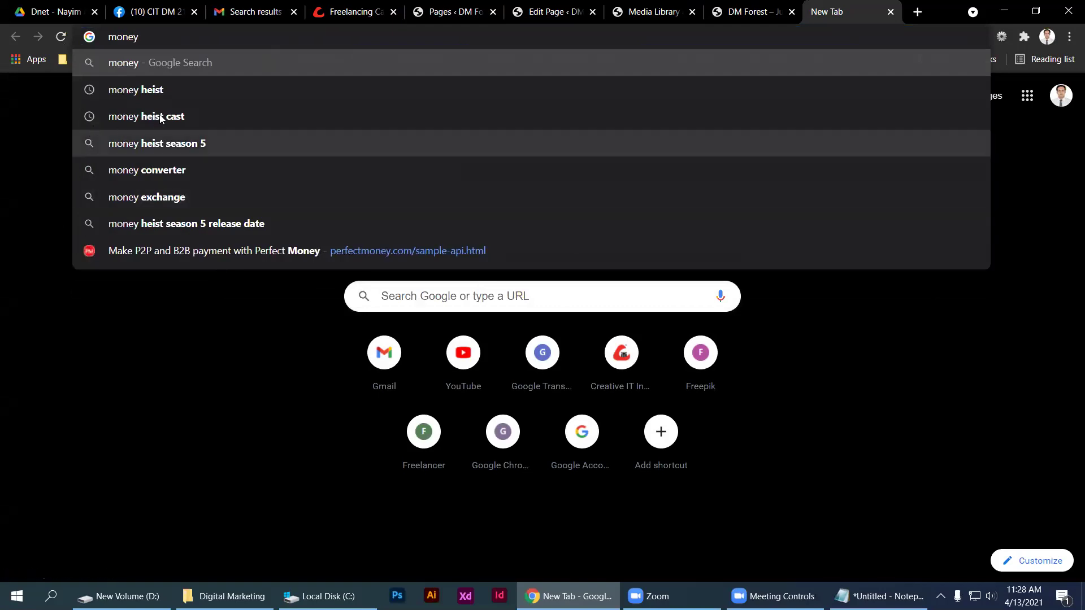
{"action": "left_click", "coordinate": [164, 91]}
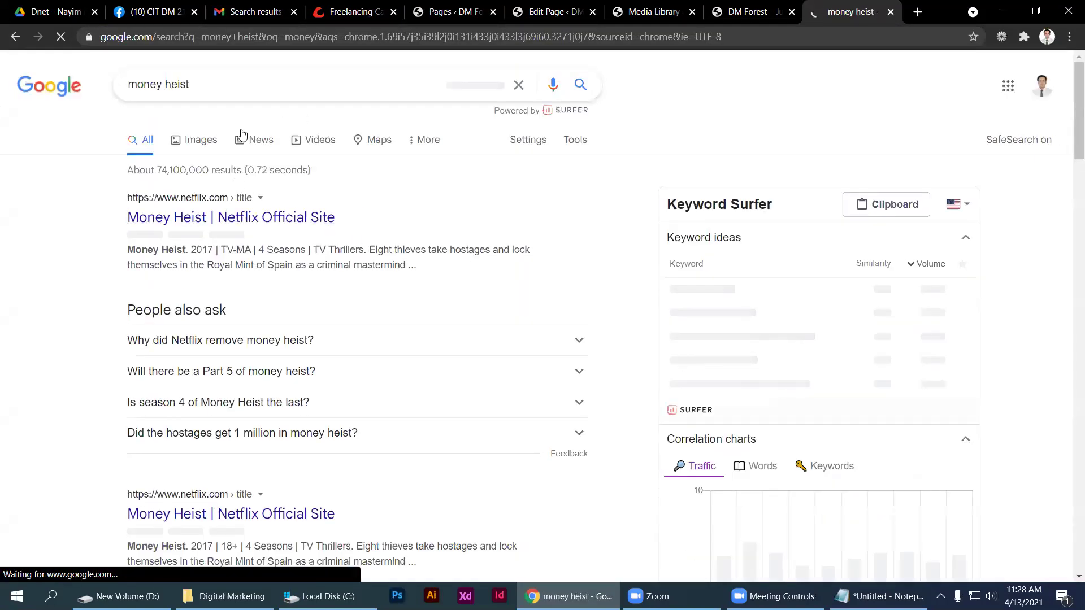
{"action": "left_click", "coordinate": [206, 141]}
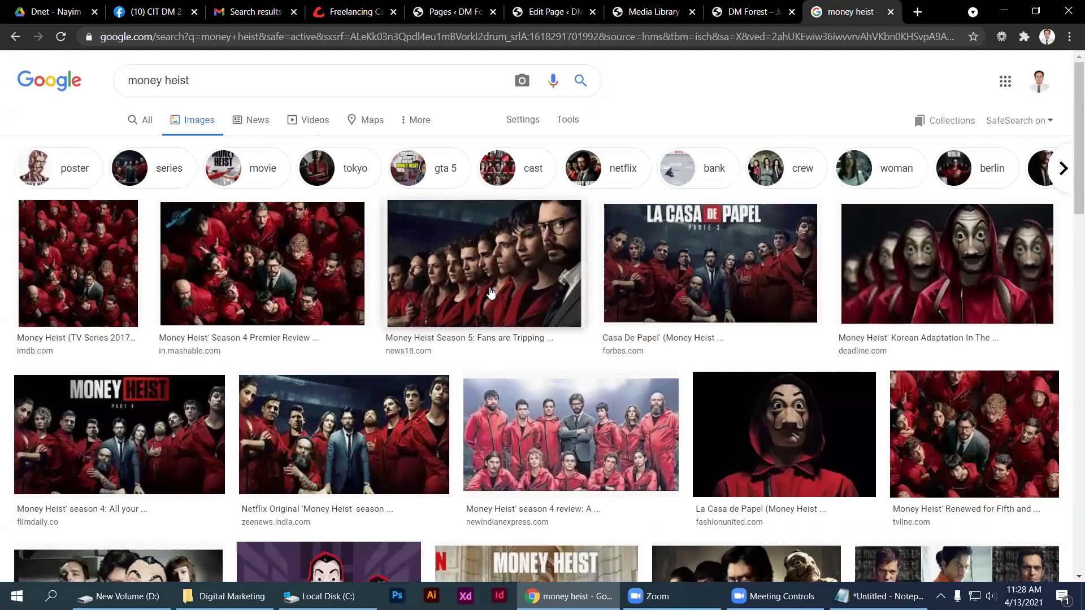
- Try saving the news18 Money Heist image, cancelling because it is a webp file
{"action": "left_click", "coordinate": [498, 294]}
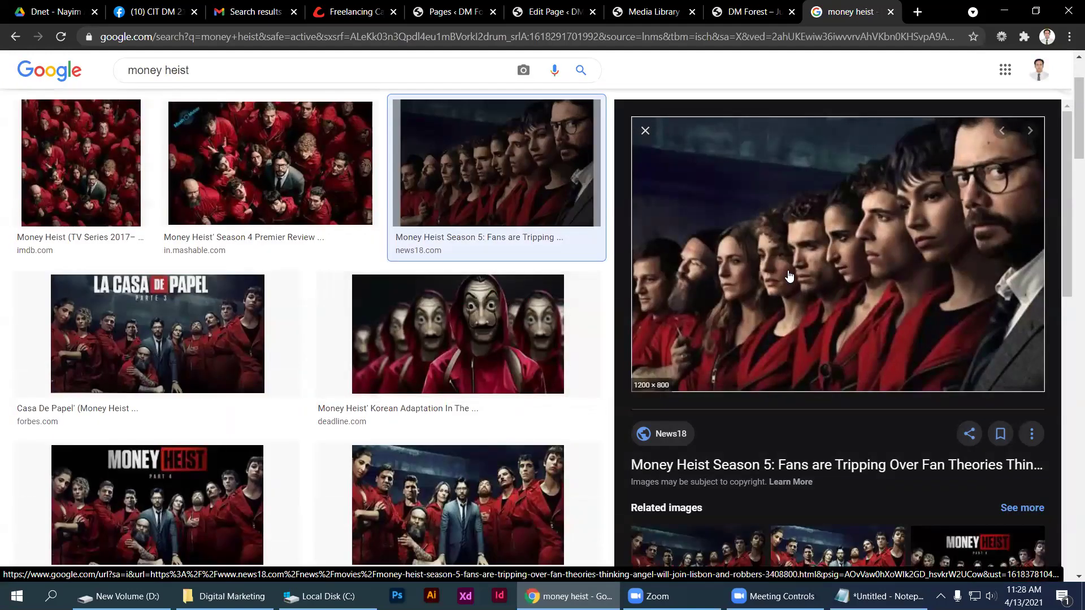
{"action": "right_click", "coordinate": [790, 277]}
{"action": "left_click", "coordinate": [848, 417]}
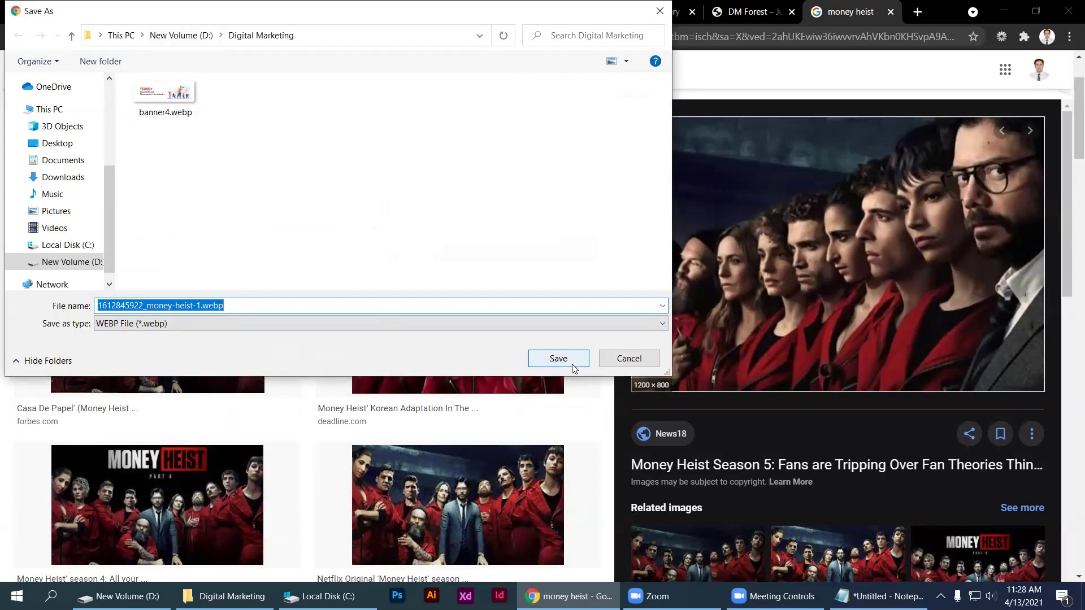
{"action": "left_click", "coordinate": [634, 362]}
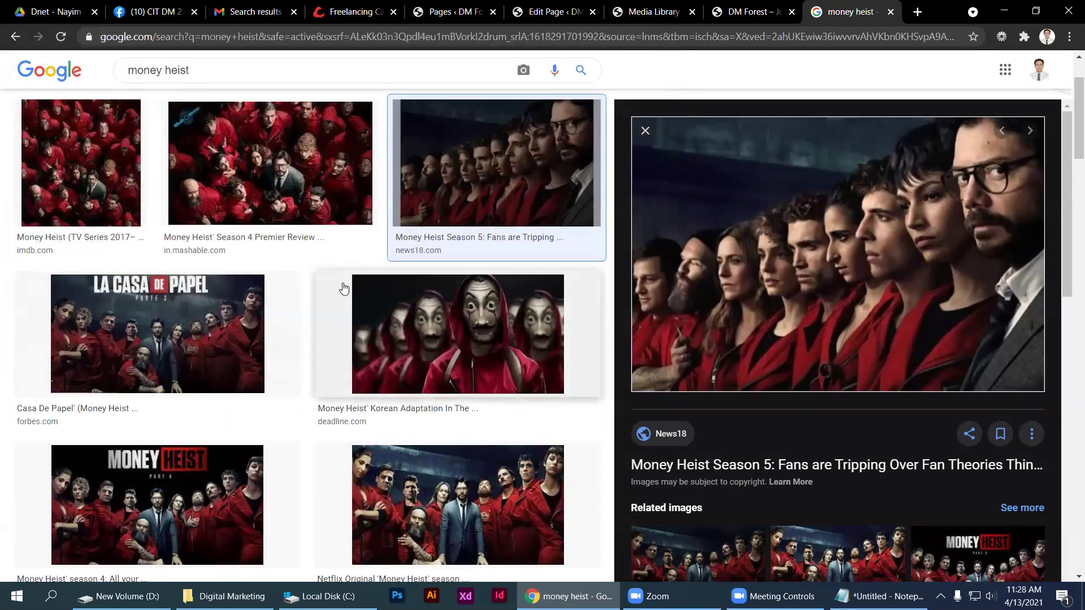
- Filter results to series and save the Money Heist season 4 image into Digital Marketing
{"action": "scroll", "coordinate": [344, 288], "scroll_direction": "up", "scroll_amount": 2}
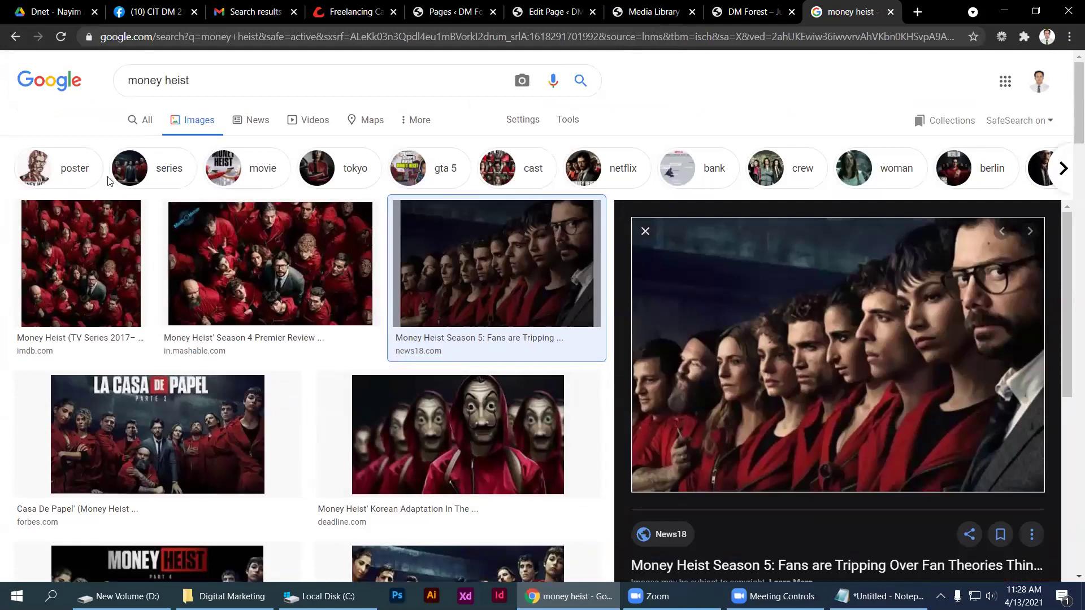
{"action": "left_click", "coordinate": [148, 169]}
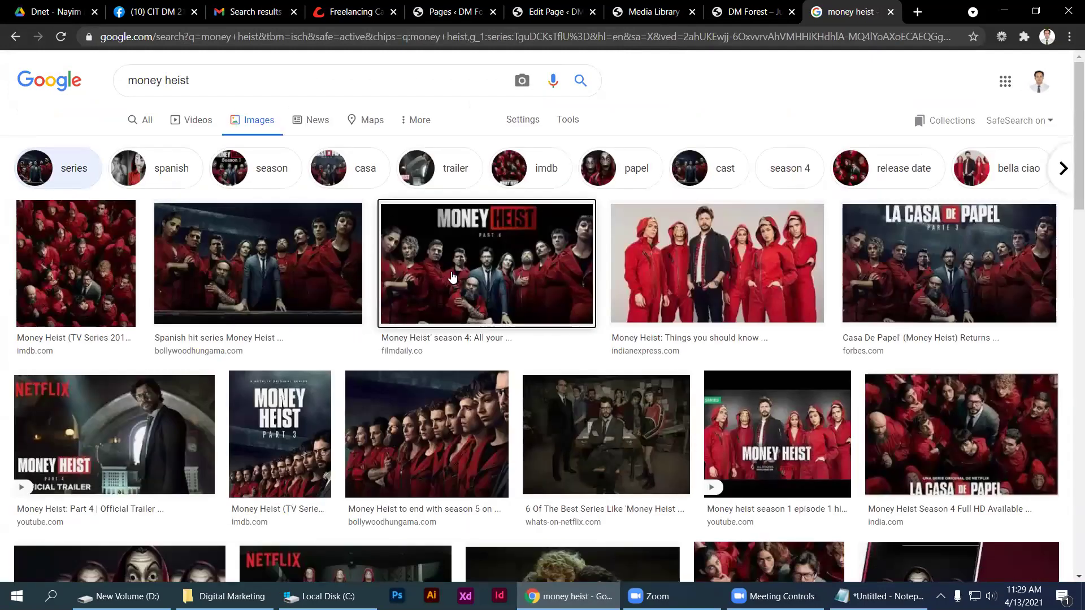
{"action": "left_click", "coordinate": [450, 275]}
{"action": "right_click", "coordinate": [925, 232]}
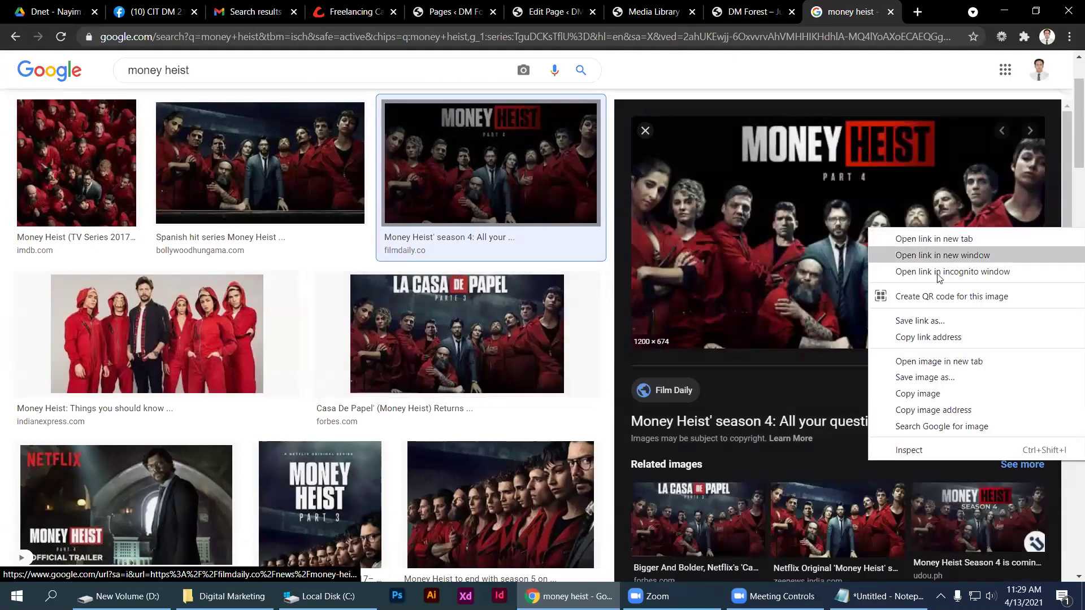
{"action": "left_click", "coordinate": [942, 376]}
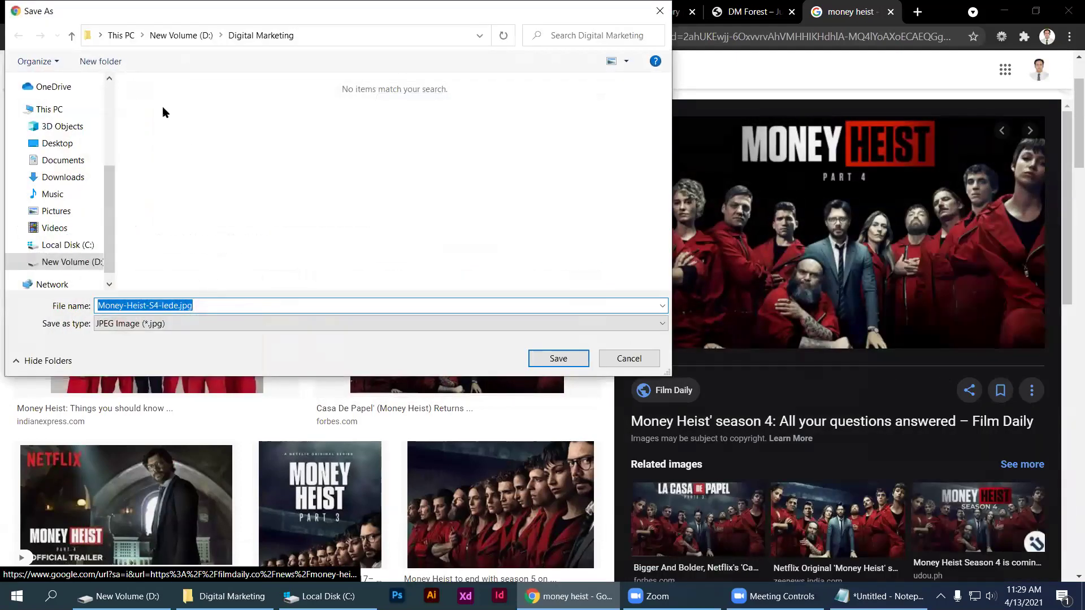
{"action": "left_click", "coordinate": [567, 362]}
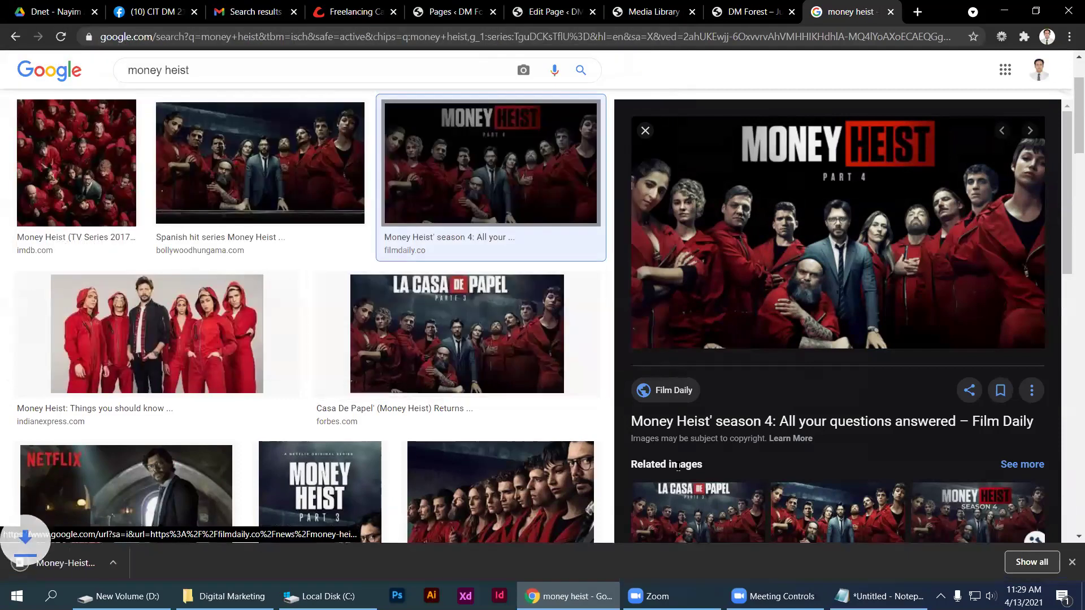
- Save the tribune Money Heist jpeg into the Digital Marketing folder
{"action": "scroll", "coordinate": [677, 466], "scroll_direction": "down", "scroll_amount": 5}
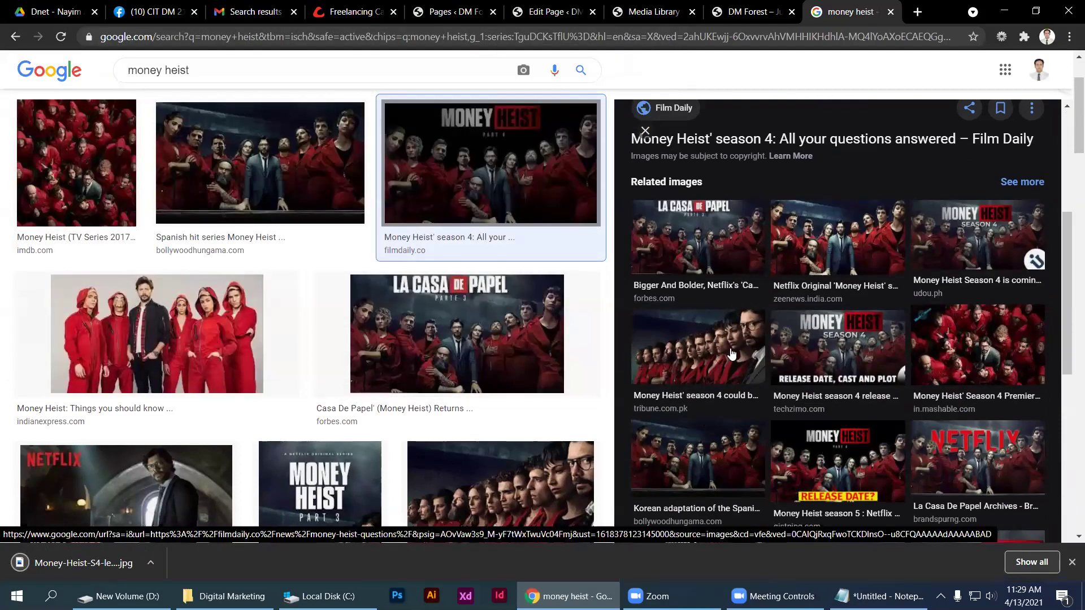
{"action": "left_click", "coordinate": [730, 348]}
{"action": "right_click", "coordinate": [726, 208]}
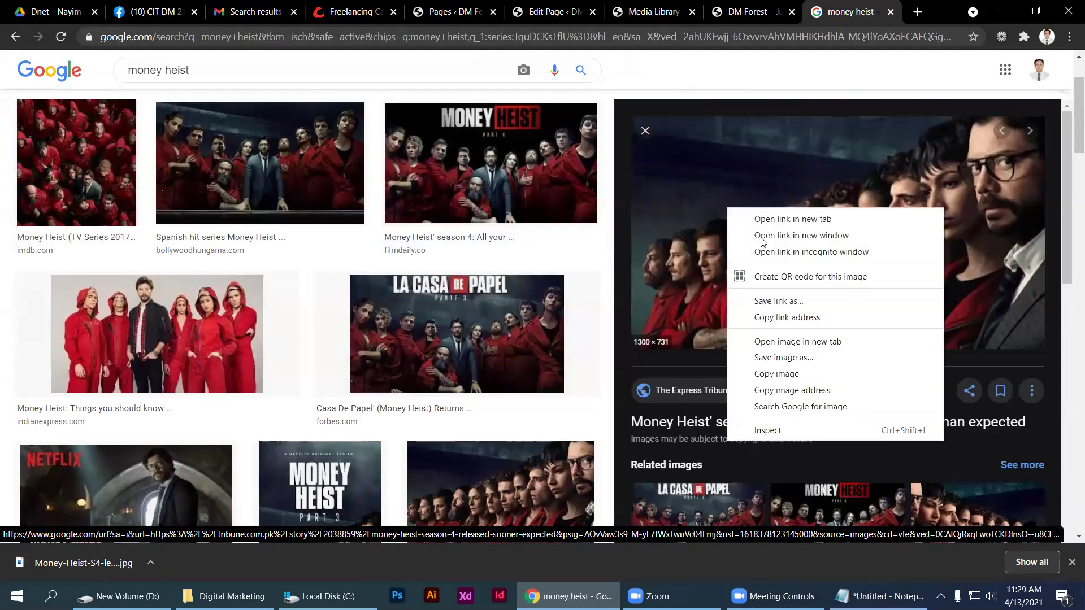
{"action": "left_click", "coordinate": [783, 357]}
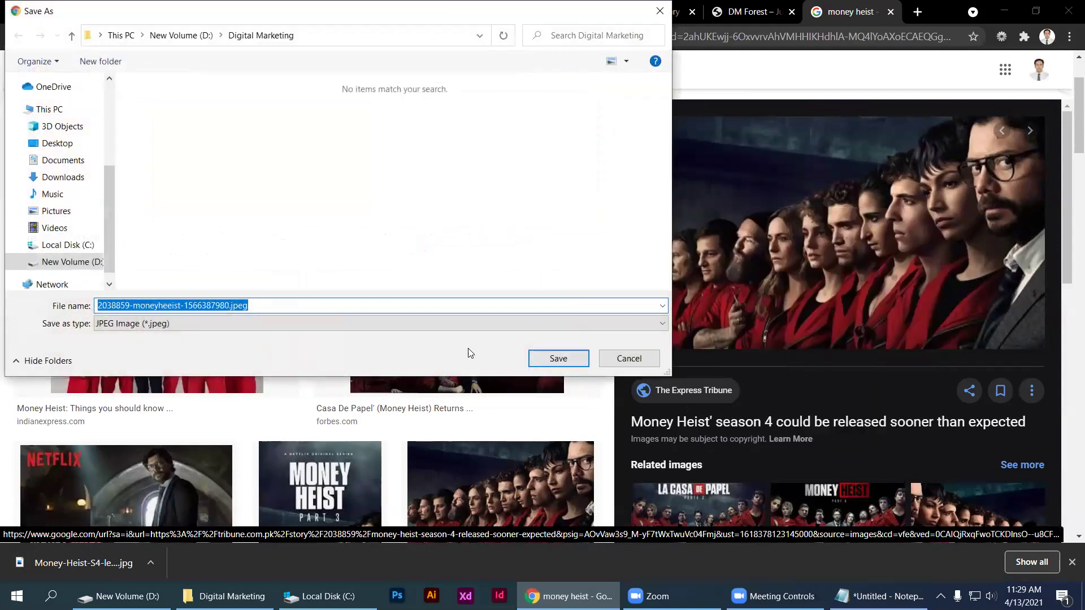
{"action": "left_click", "coordinate": [564, 358]}
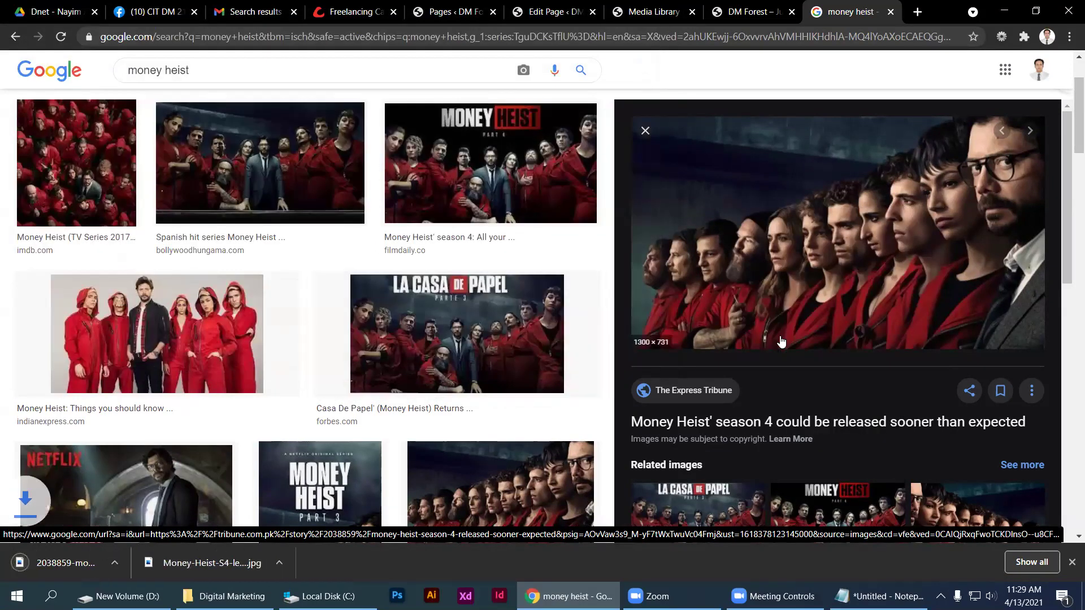
- Save the Indian Express image as money-heist-3-759-1.jpg into Digital Marketing
{"action": "scroll", "coordinate": [780, 340], "scroll_direction": "down", "scroll_amount": 5}
{"action": "scroll", "coordinate": [779, 340], "scroll_direction": "down", "scroll_amount": 7}
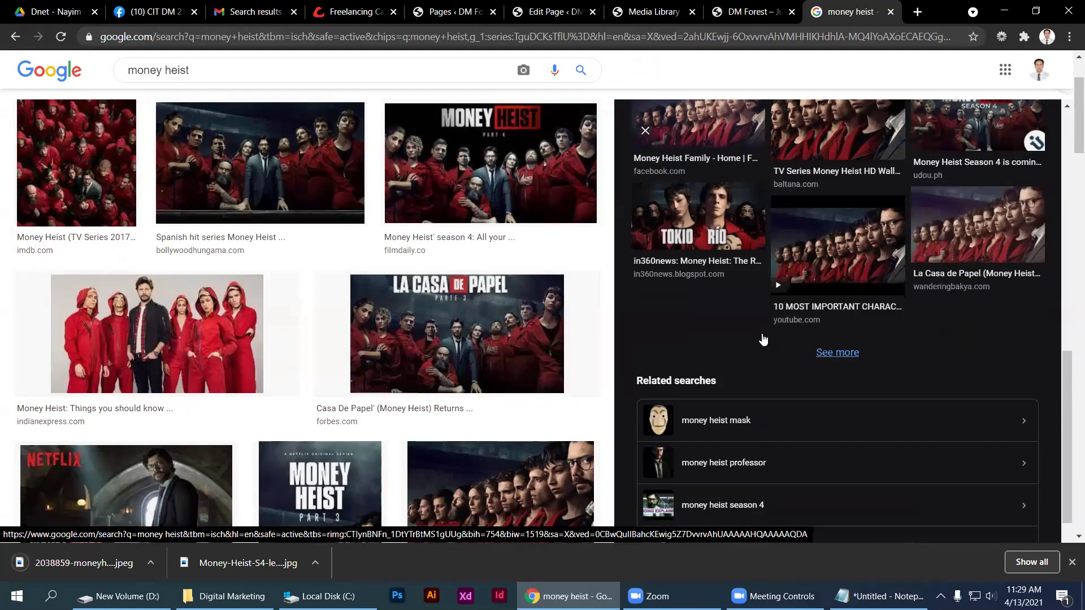
{"action": "left_click", "coordinate": [68, 343]}
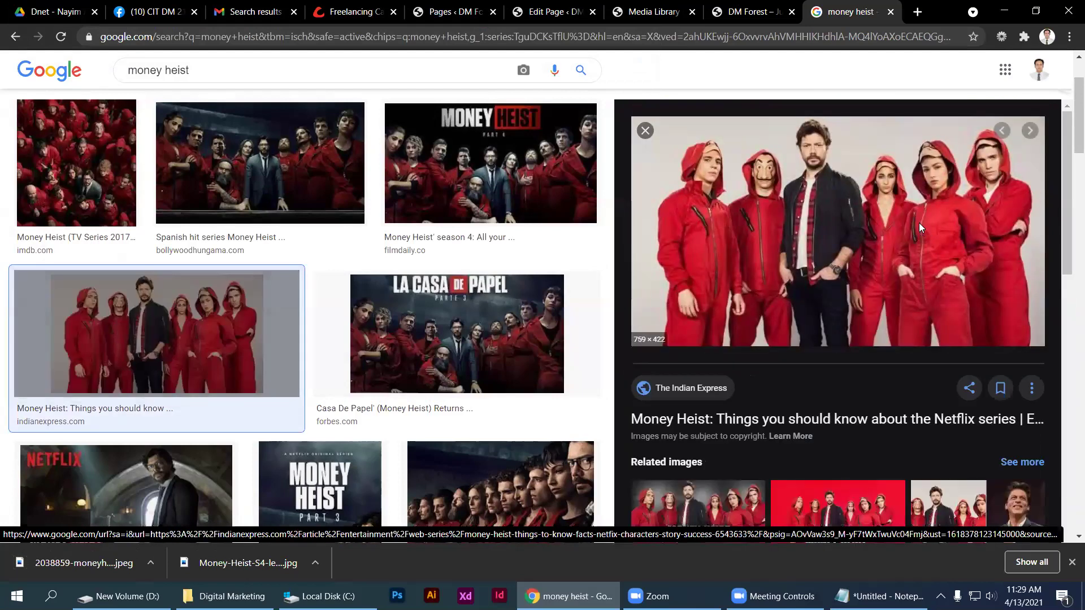
{"action": "right_click", "coordinate": [919, 227]}
{"action": "left_click", "coordinate": [919, 371]}
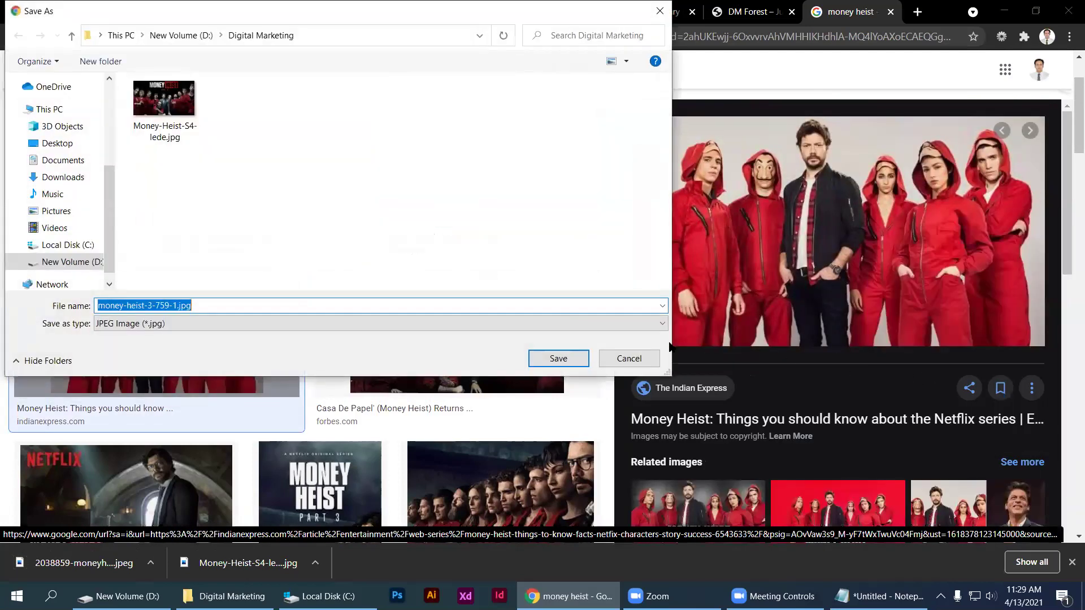
{"action": "left_click", "coordinate": [582, 358]}
- Save the La Casa de Papel image as pjimage-5-16.jpg into Digital Marketing
{"action": "scroll", "coordinate": [785, 328], "scroll_direction": "down", "scroll_amount": 2}
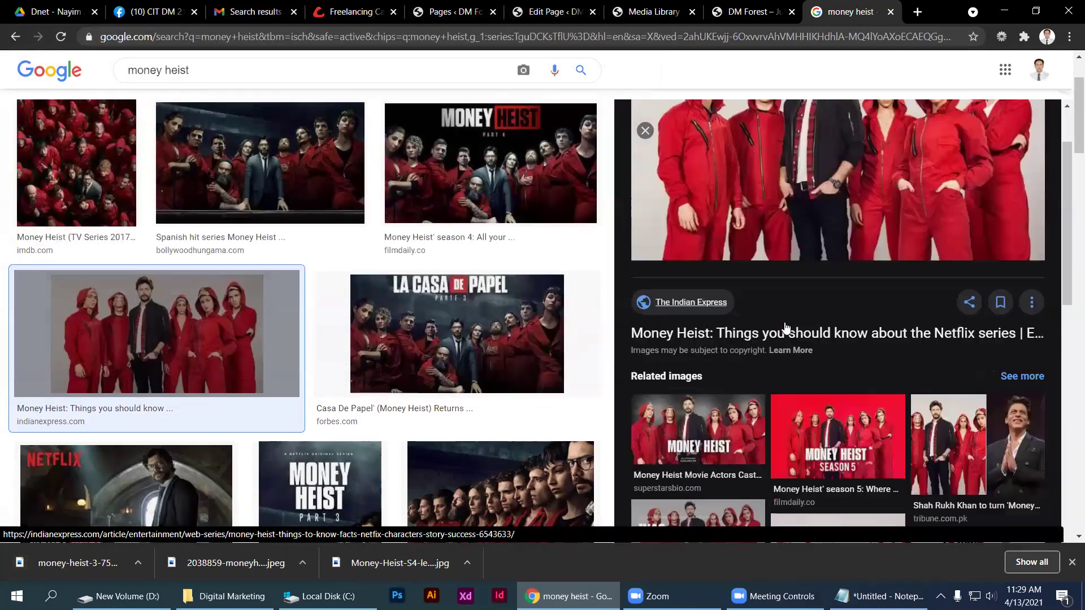
{"action": "scroll", "coordinate": [785, 327], "scroll_direction": "down", "scroll_amount": 10}
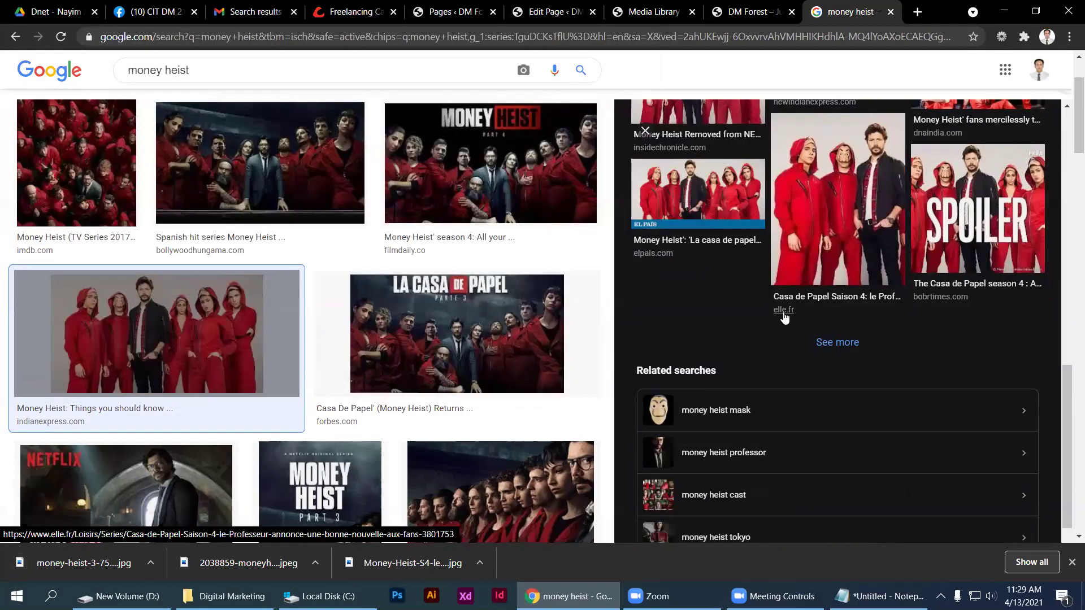
{"action": "scroll", "coordinate": [226, 316], "scroll_direction": "down", "scroll_amount": 3}
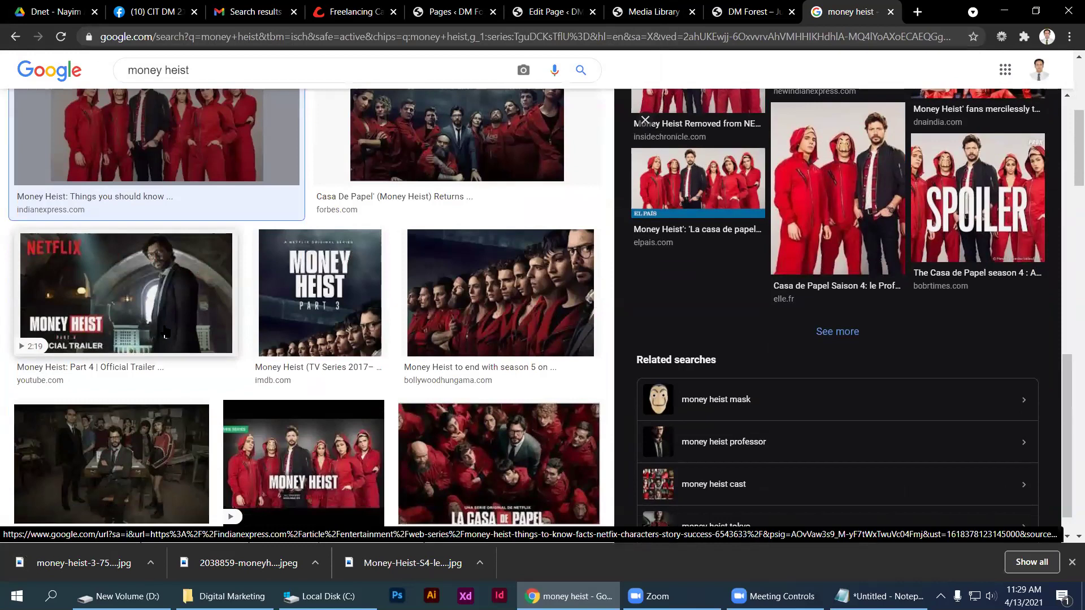
{"action": "scroll", "coordinate": [165, 331], "scroll_direction": "down", "scroll_amount": 2}
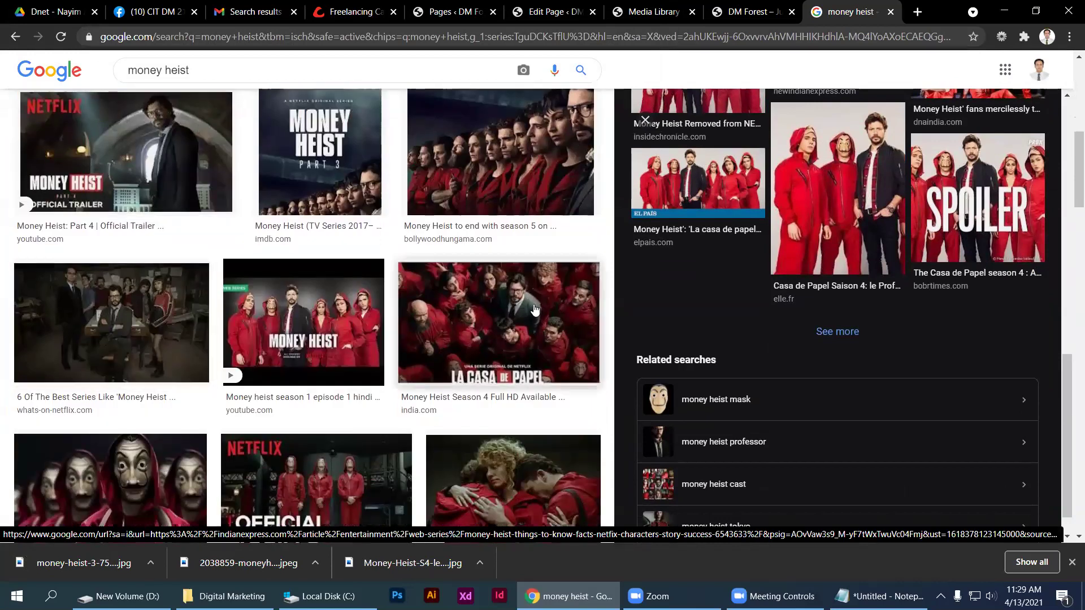
{"action": "left_click", "coordinate": [498, 322]}
{"action": "right_click", "coordinate": [834, 231]}
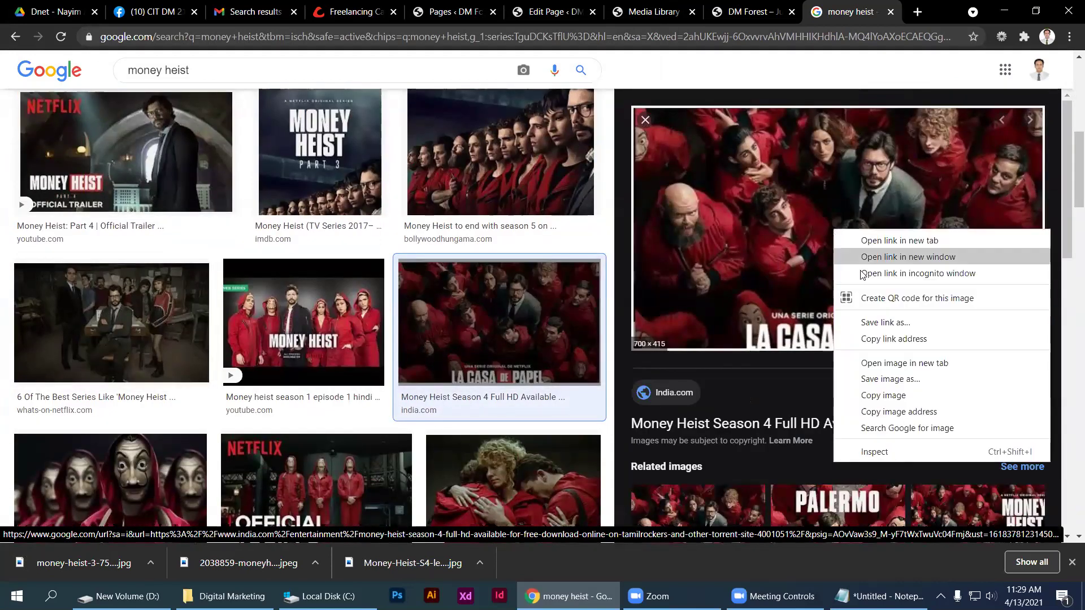
{"action": "left_click", "coordinate": [884, 378]}
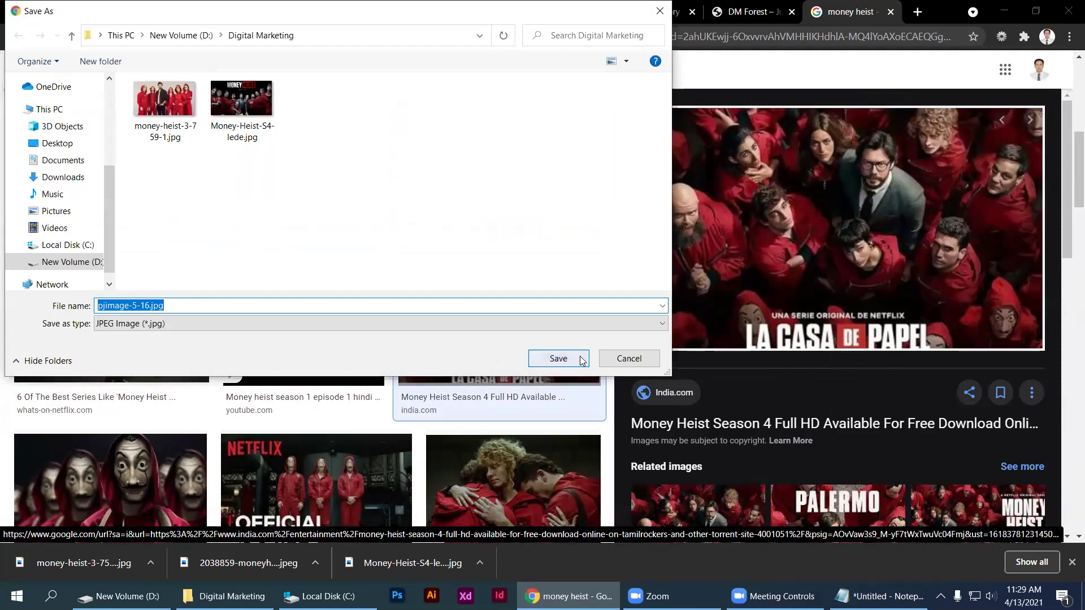
{"action": "left_click", "coordinate": [558, 358]}
- Save the Season 5 Release Date image, close the downloads bar, and return to WordPress
{"action": "scroll", "coordinate": [445, 328], "scroll_direction": "down", "scroll_amount": 3}
{"action": "scroll", "coordinate": [445, 327], "scroll_direction": "down", "scroll_amount": 1}
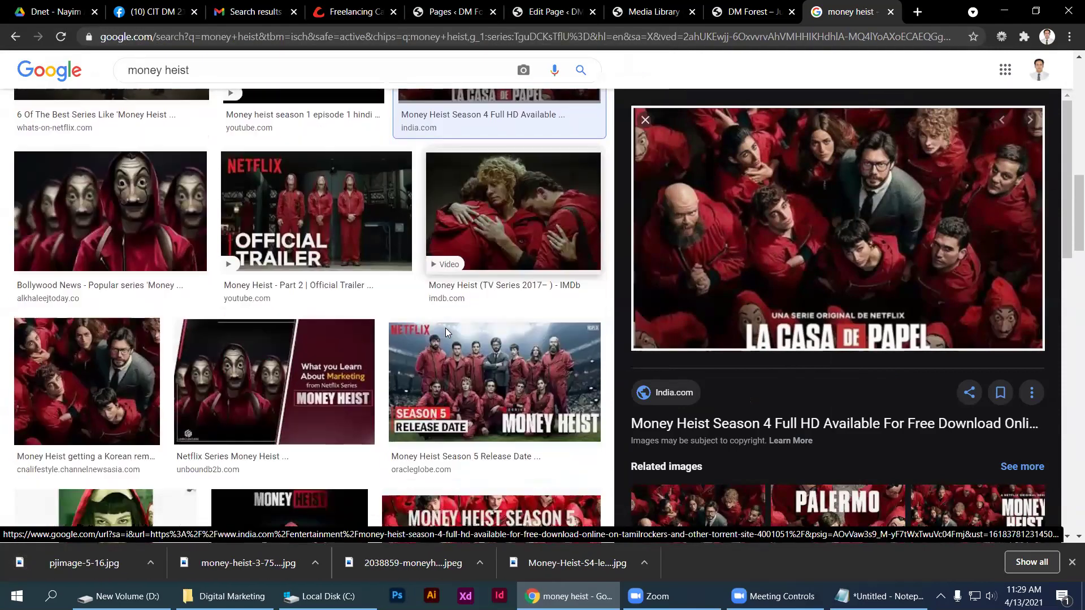
{"action": "left_click", "coordinate": [492, 385]}
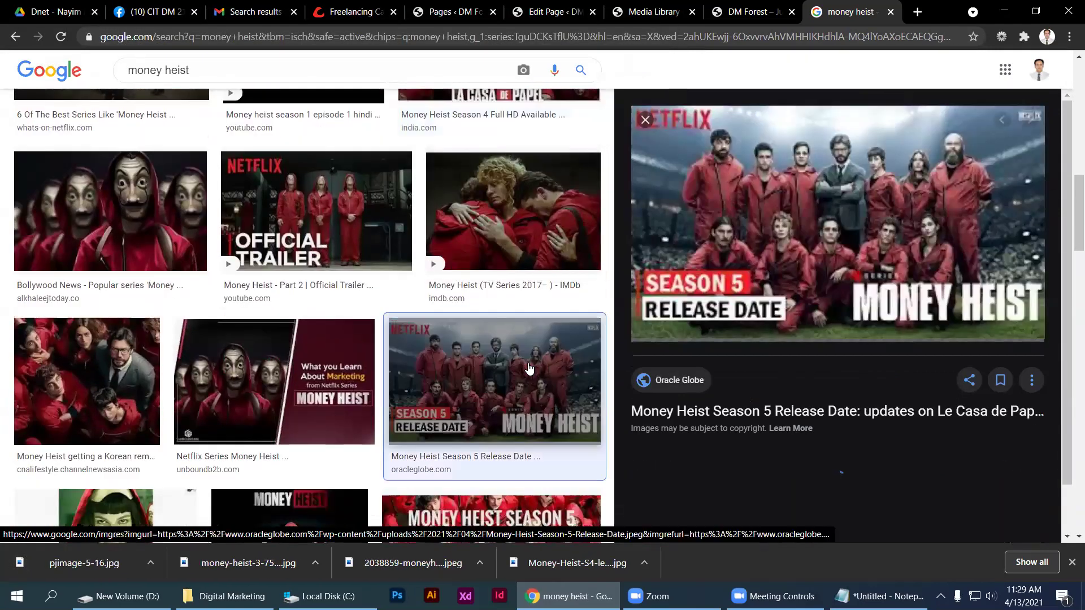
{"action": "right_click", "coordinate": [820, 214]}
{"action": "left_click", "coordinate": [856, 366]}
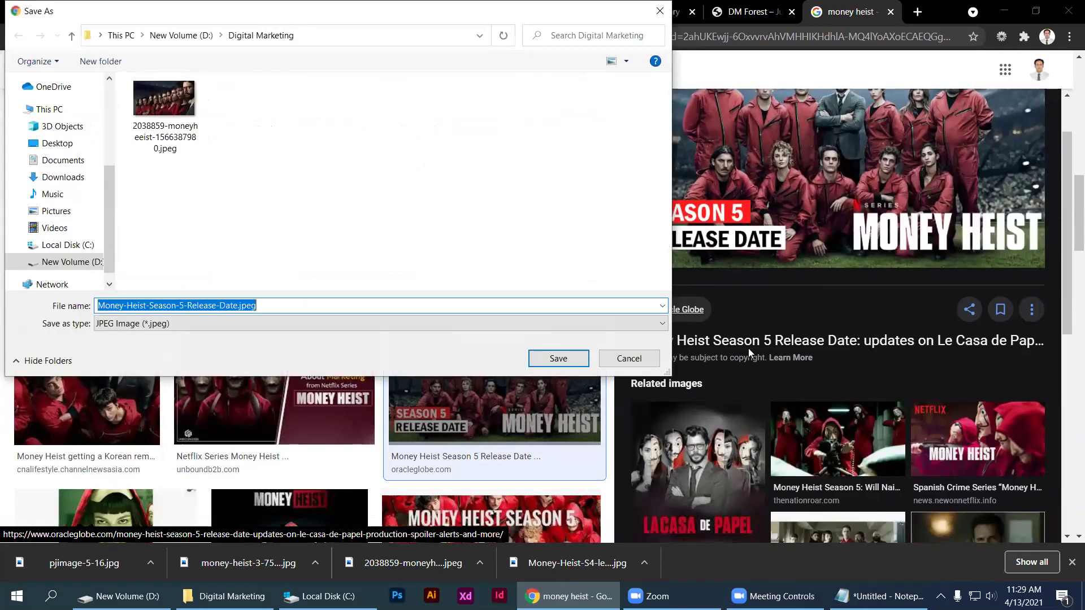
{"action": "left_click", "coordinate": [558, 359]}
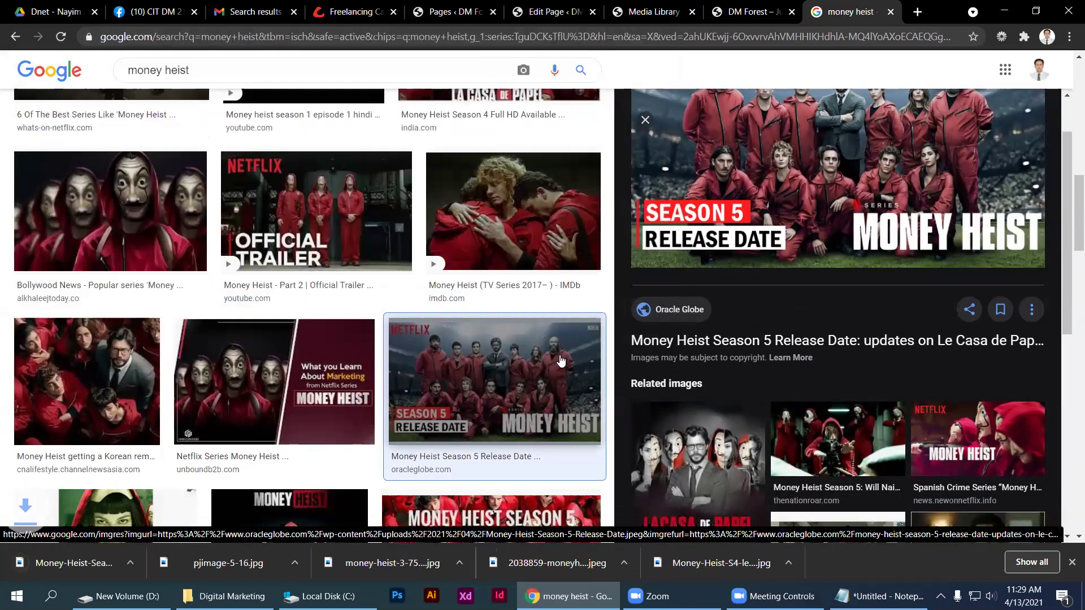
{"action": "left_click", "coordinate": [1070, 561]}
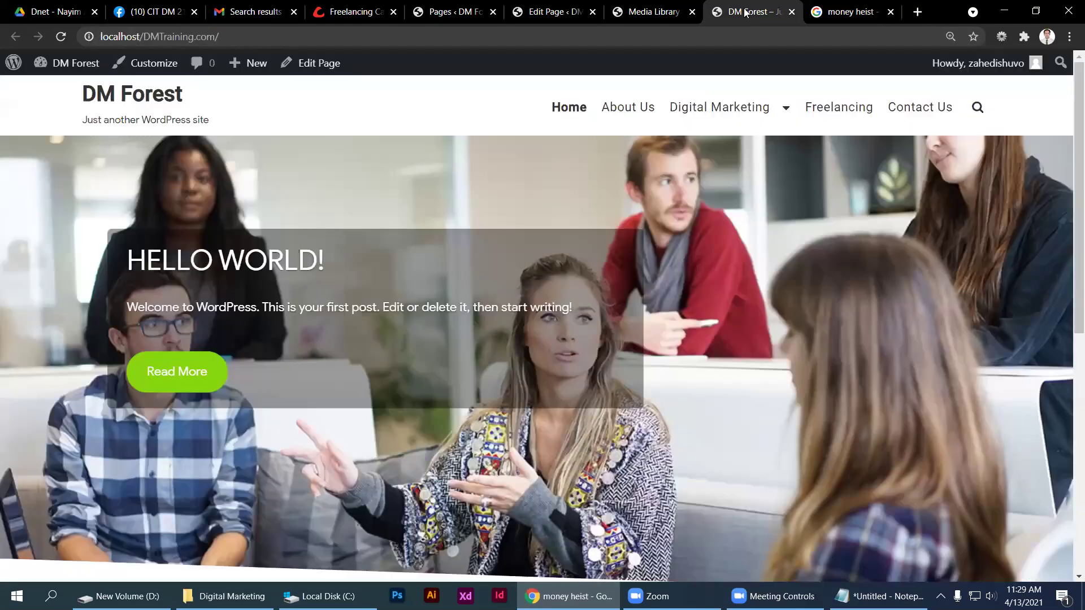
{"action": "left_click", "coordinate": [752, 13]}
- Upload the four Money Heist images from the Digital Marketing folder to the Media Library
{"action": "left_click", "coordinate": [614, 16]}
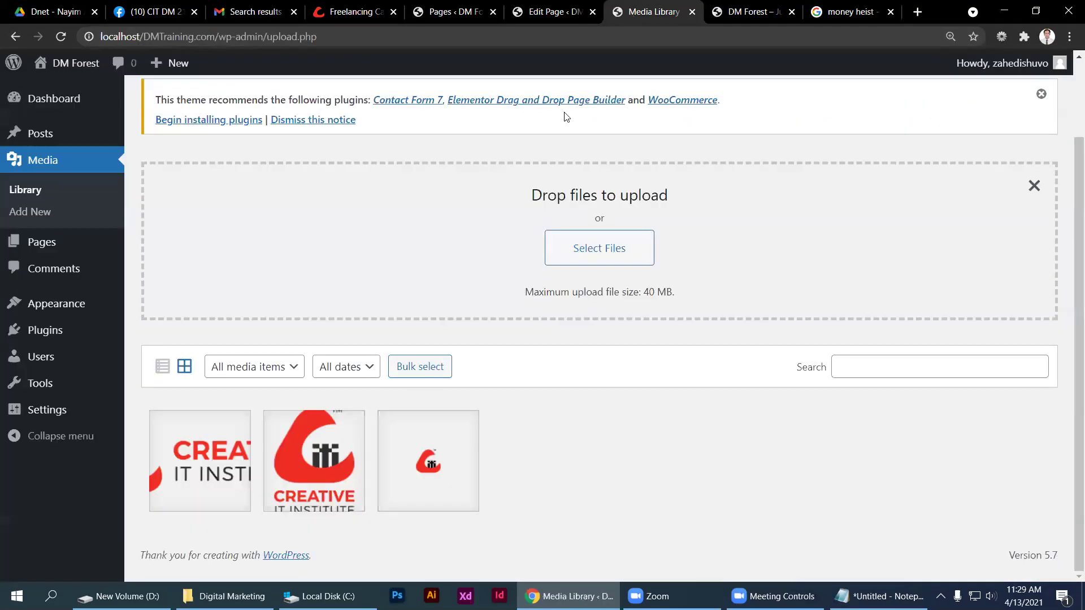
{"action": "left_click", "coordinate": [609, 249]}
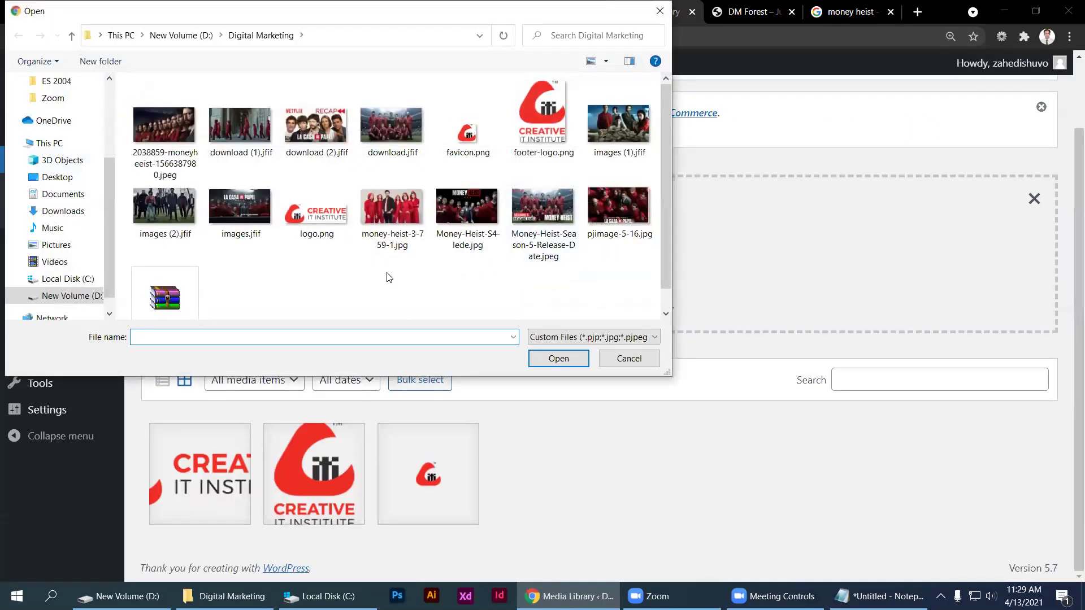
{"action": "left_click_drag", "start_coordinate": [410, 230], "coordinate": [627, 213]}
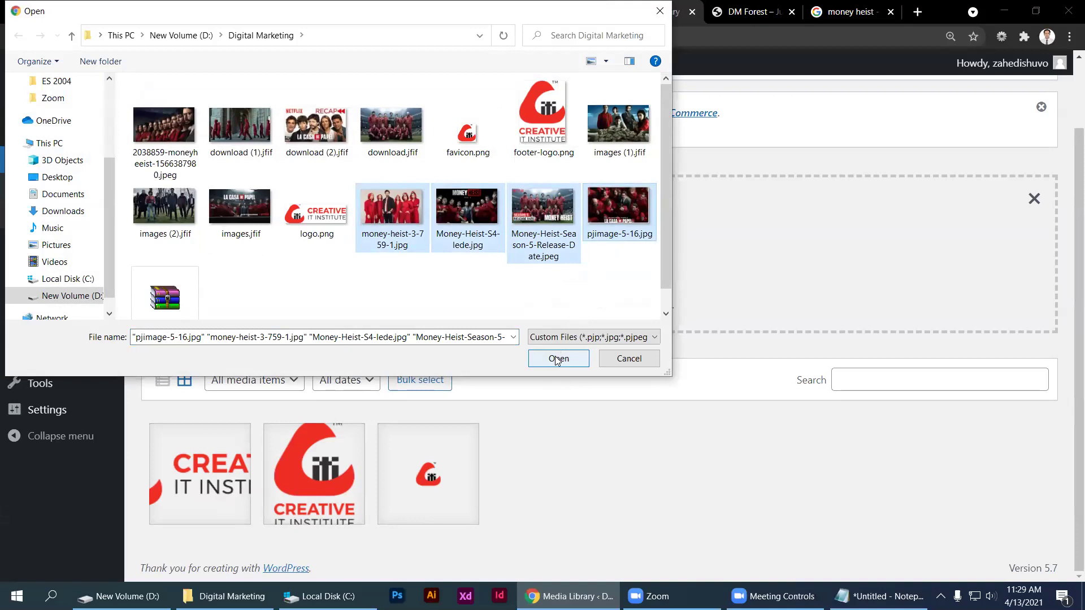
{"action": "left_click", "coordinate": [558, 359]}
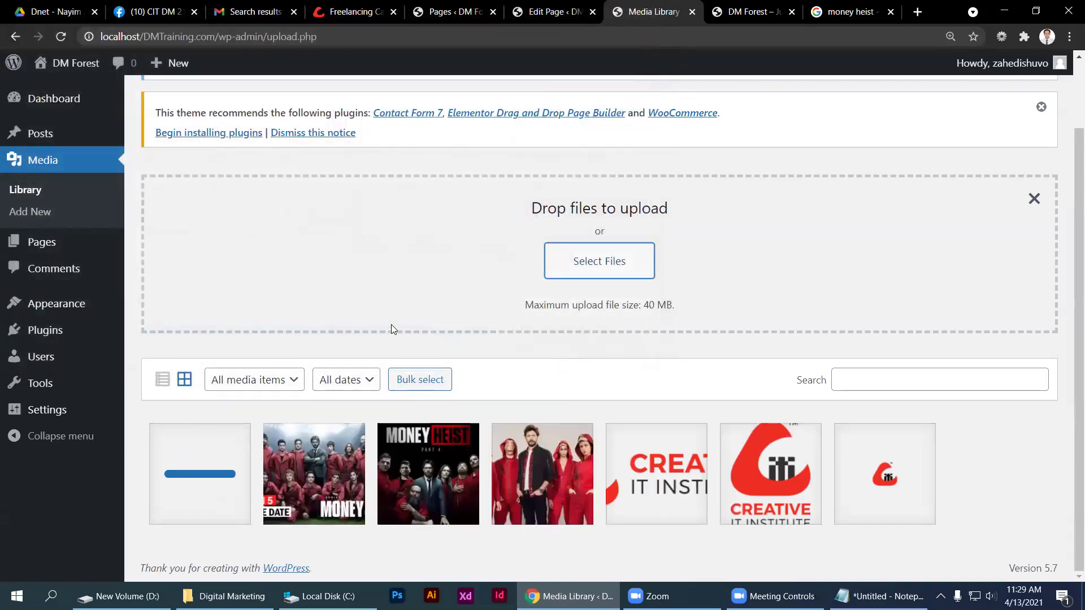
{"action": "scroll", "coordinate": [393, 327], "scroll_direction": "up", "scroll_amount": 2}
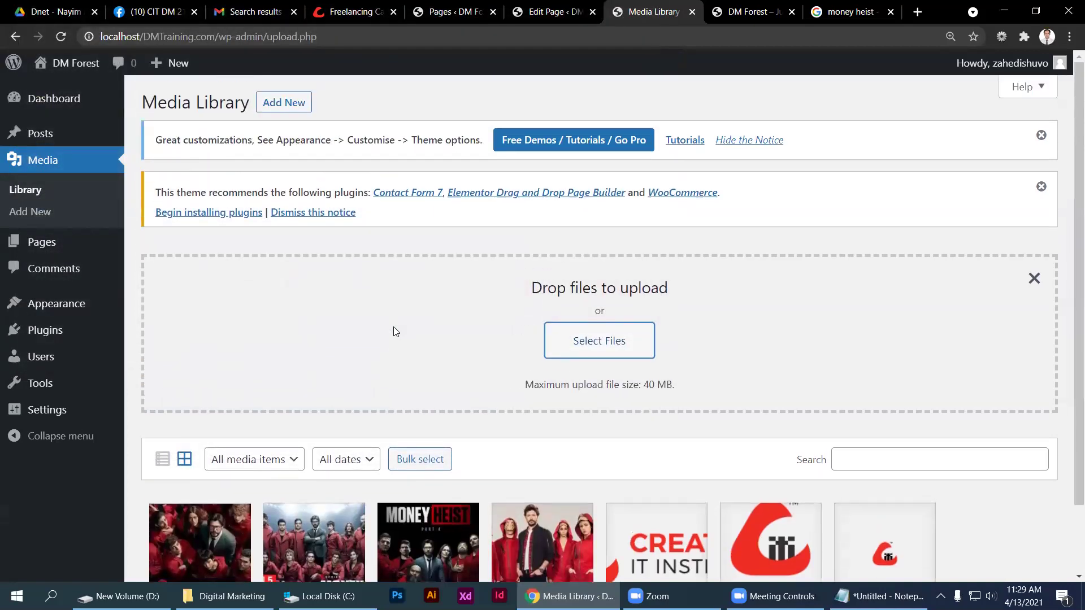
{"action": "mouse_move", "coordinate": [78, 310]}
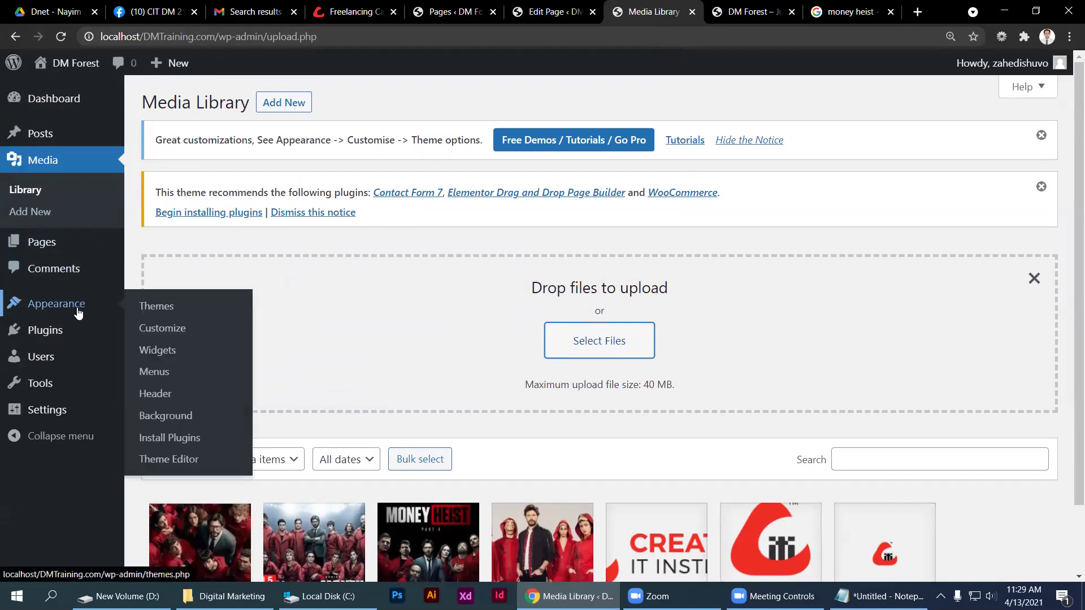
{"action": "left_click", "coordinate": [169, 331]}
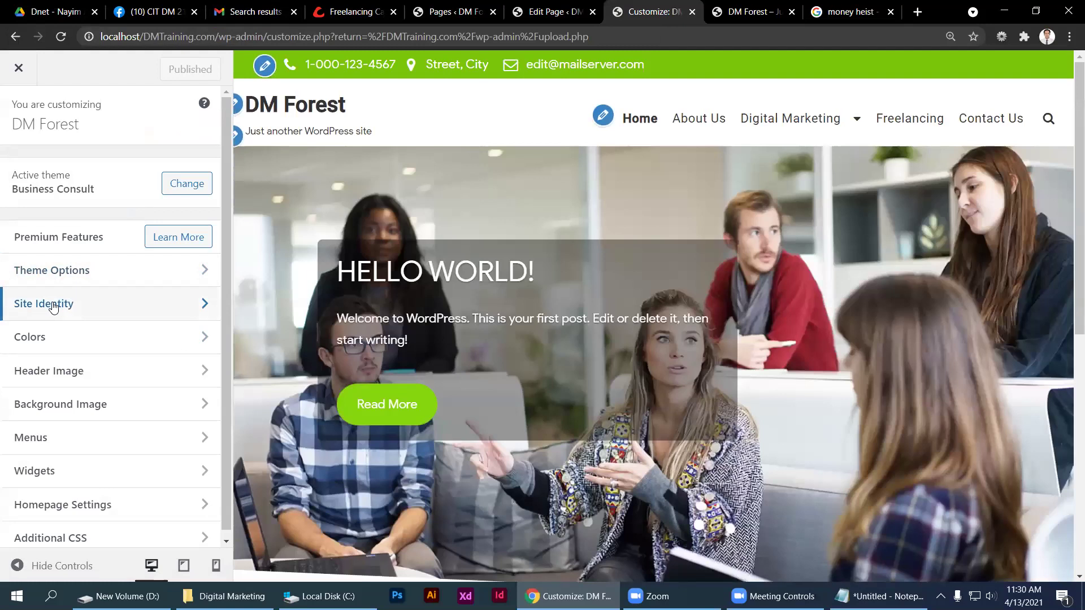
- Set the Creative IT Institute logo from the Media Library as site logo, cropping to its full width
{"action": "left_click", "coordinate": [50, 303]}
{"action": "left_click", "coordinate": [112, 199]}
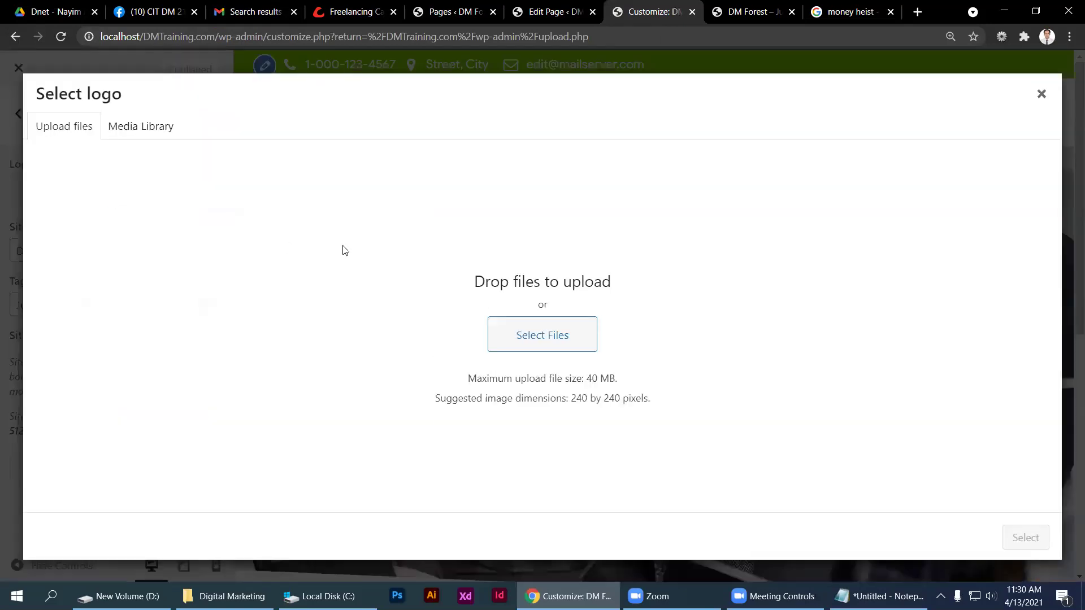
{"action": "left_click", "coordinate": [152, 128]}
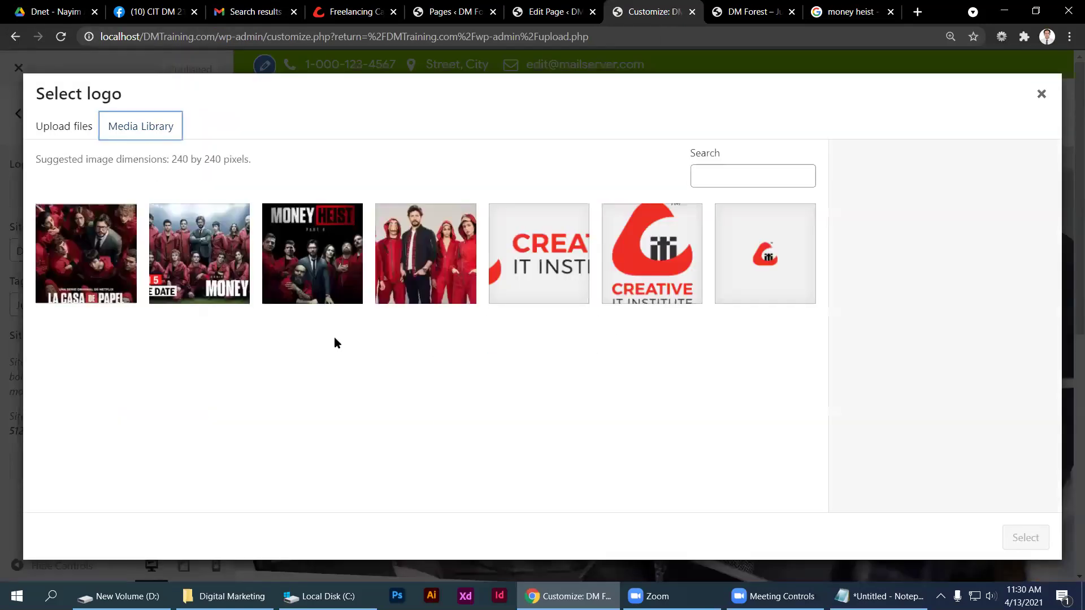
{"action": "left_click", "coordinate": [537, 276]}
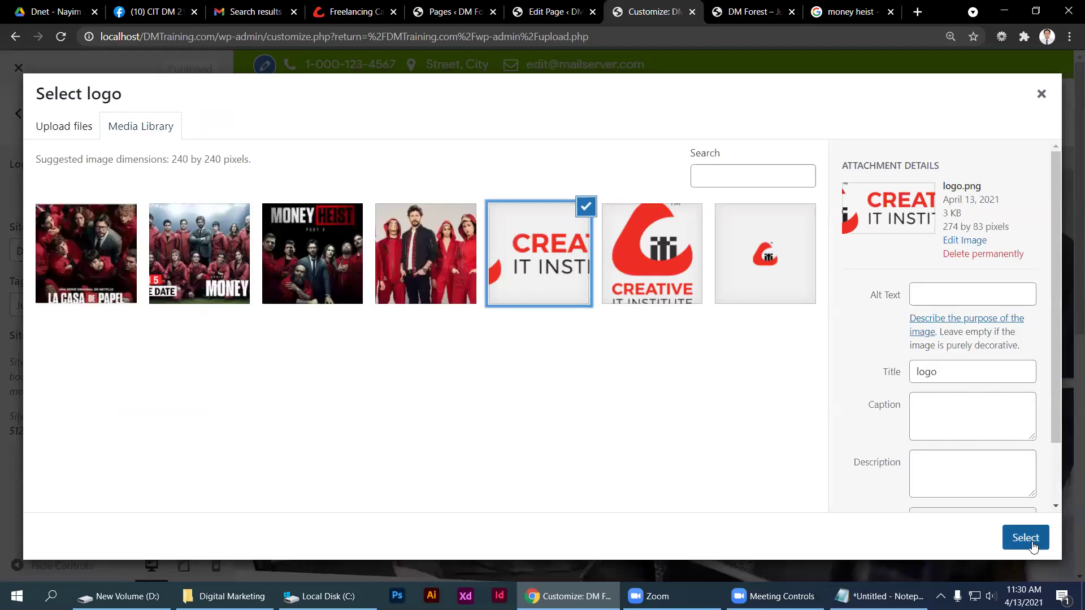
{"action": "left_click", "coordinate": [1029, 542]}
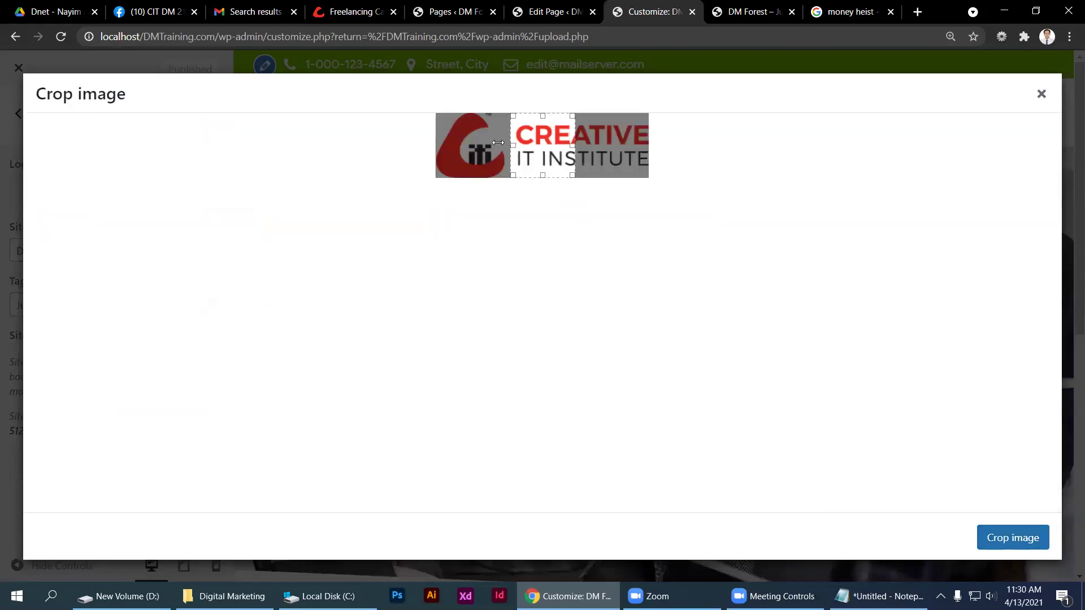
{"action": "left_click_drag", "start_coordinate": [498, 142], "coordinate": [439, 144]}
{"action": "left_click_drag", "start_coordinate": [572, 147], "coordinate": [690, 147]}
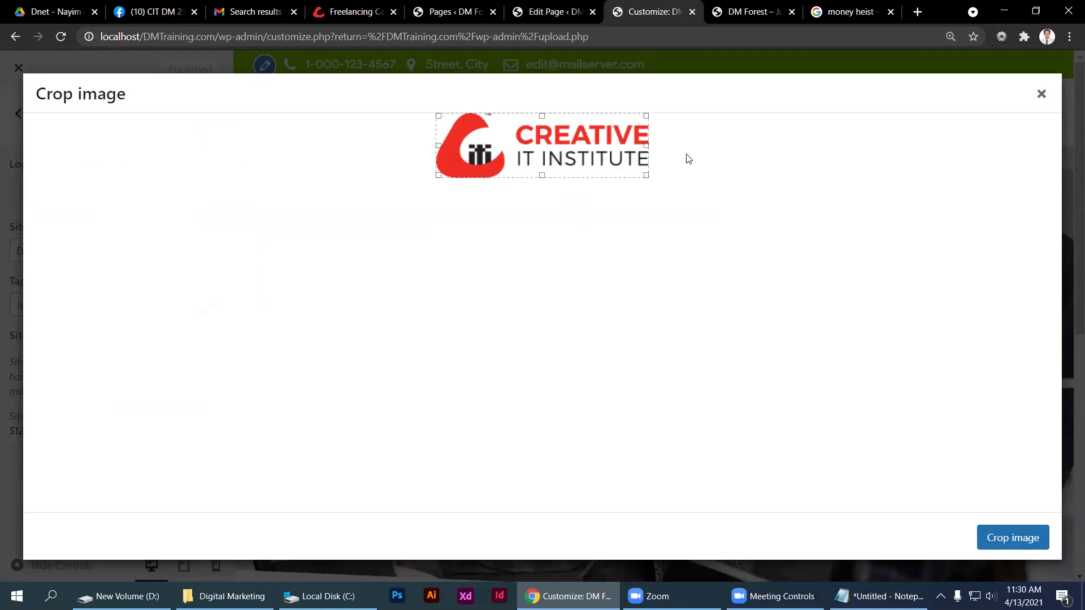
{"action": "left_click", "coordinate": [1005, 541]}
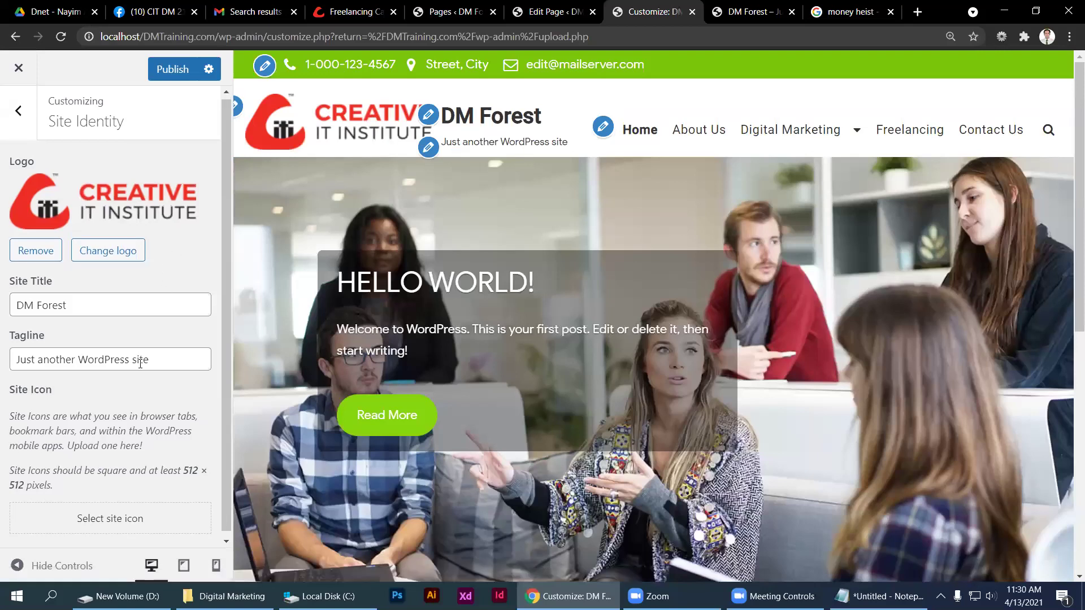
{"action": "scroll", "coordinate": [85, 327], "scroll_direction": "down", "scroll_amount": 1}
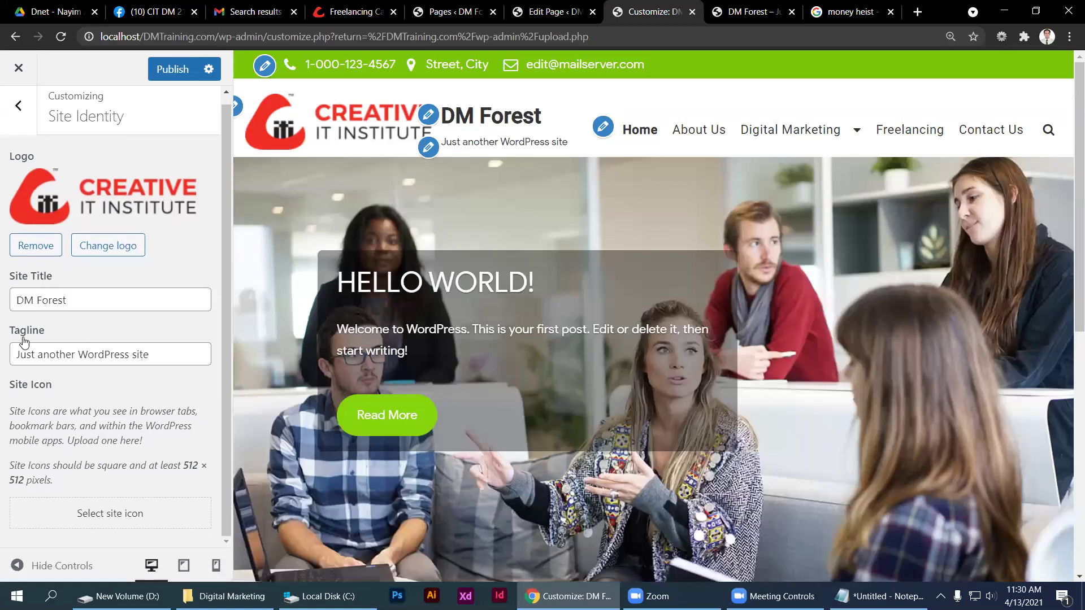
- Clear the old tagline and start typing 'Learn More, Earn More', reaching 'Learn More, Ear'
{"action": "left_click_drag", "start_coordinate": [153, 357], "coordinate": [1, 360]}
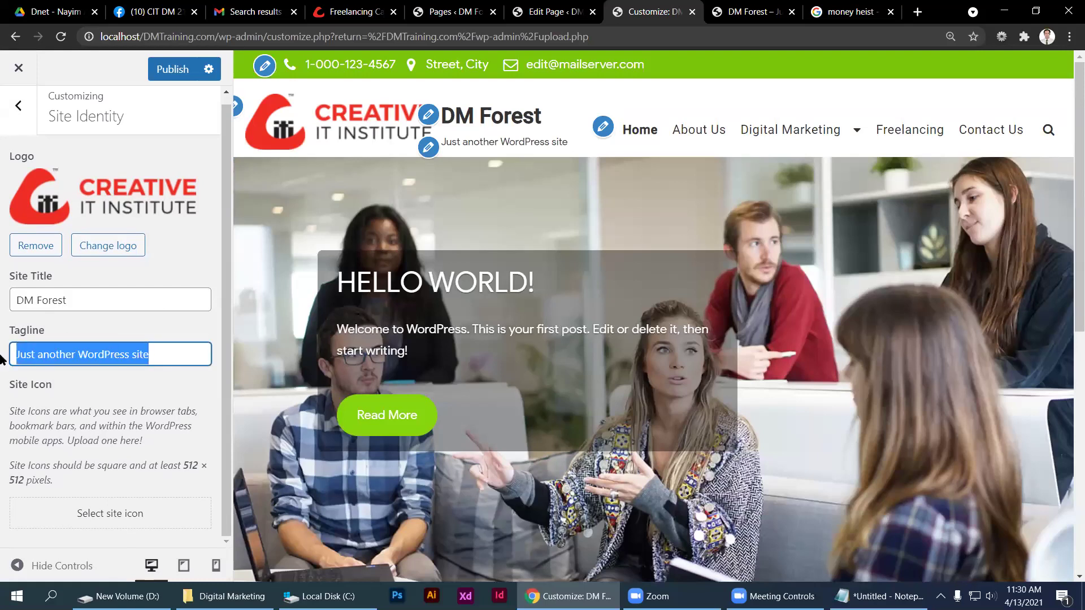
{"action": "key", "text": "BackSpace"}
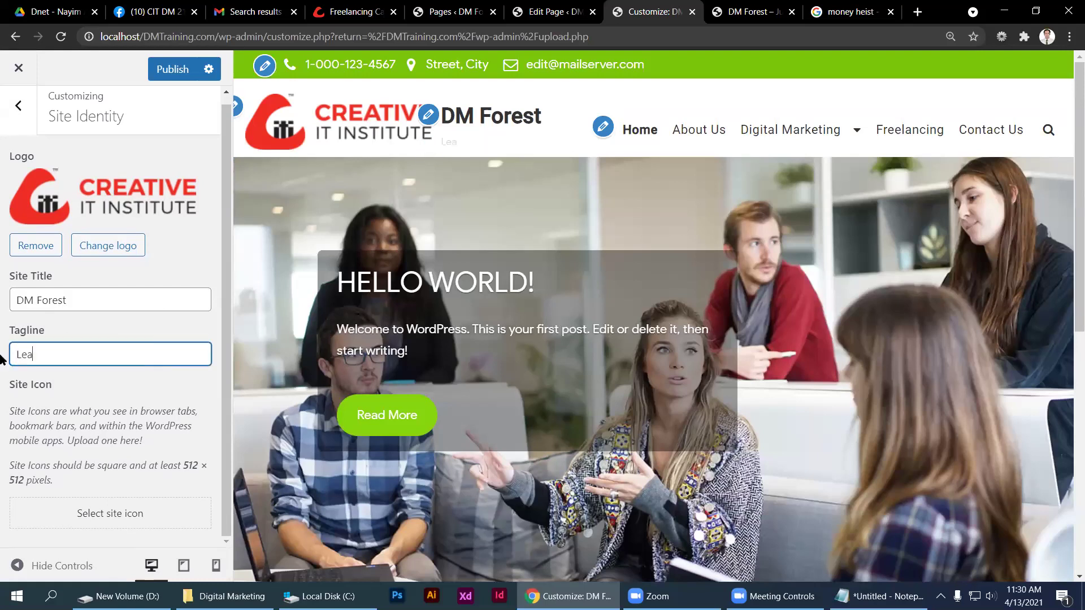
{"action": "type", "text": "Learn More, Earn More"}
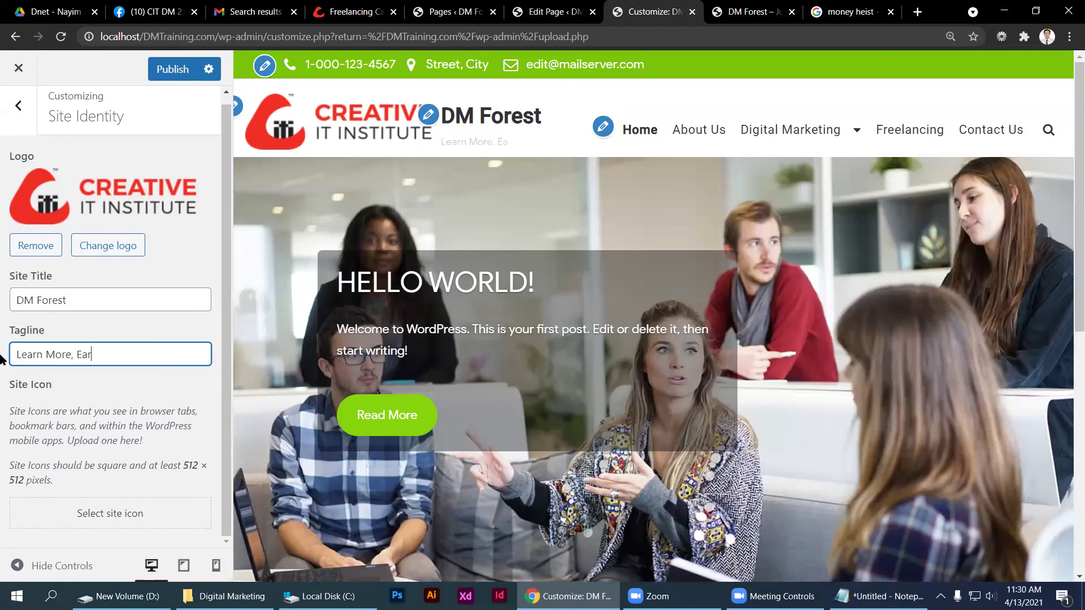
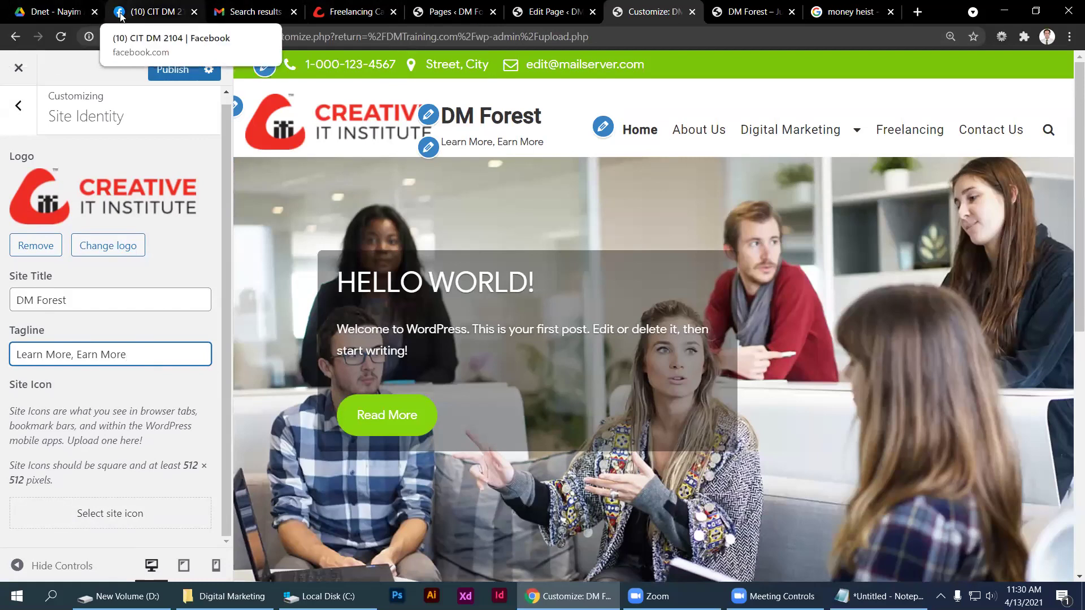
- Choose favicon.png as the site icon and crop it
{"action": "left_click", "coordinate": [115, 510]}
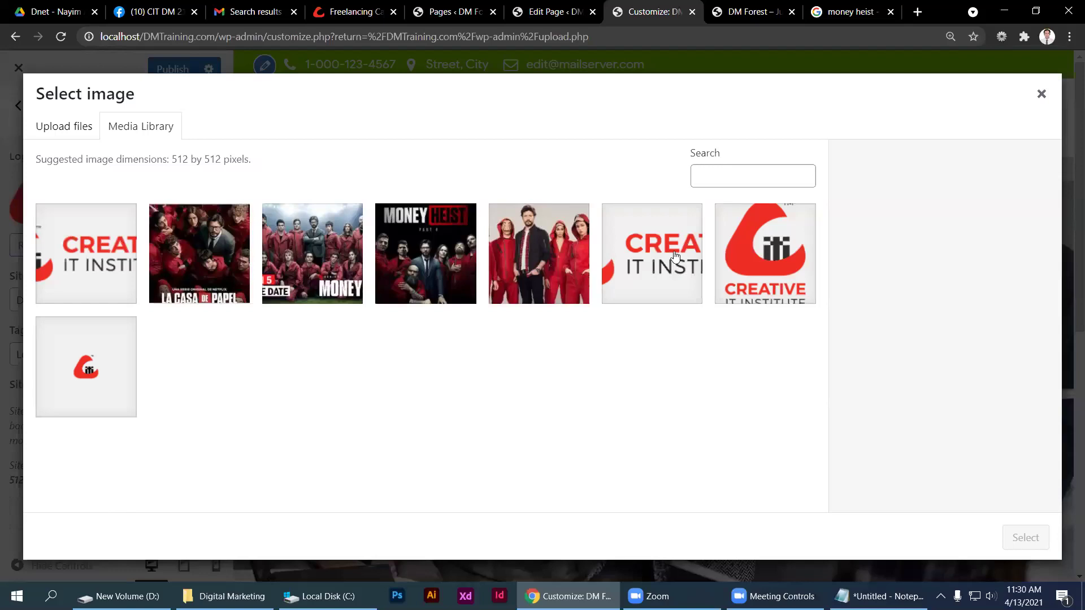
{"action": "left_click", "coordinate": [78, 373]}
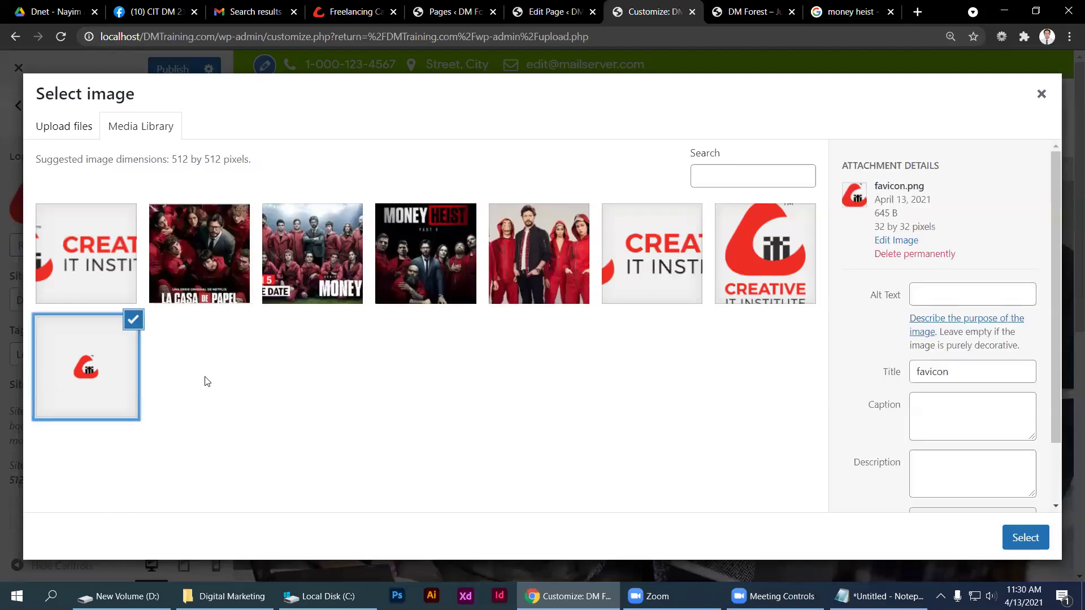
{"action": "left_click", "coordinate": [1043, 547]}
{"action": "left_click", "coordinate": [1010, 537]}
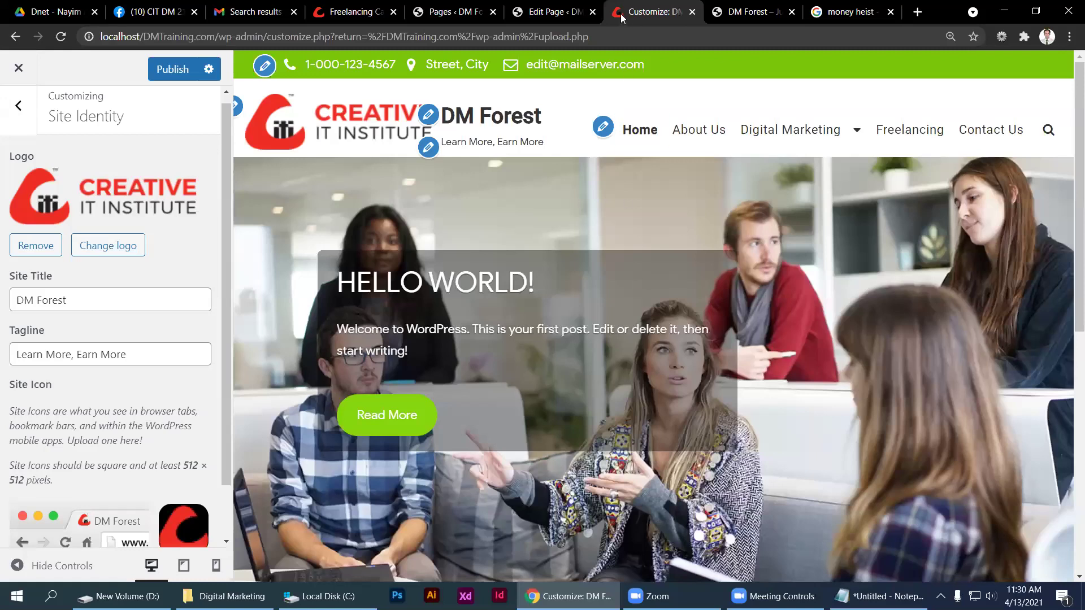
- Publish the new site icon and highlight '5. header address' in the Facebook homework list
{"action": "left_click", "coordinate": [201, 73]}
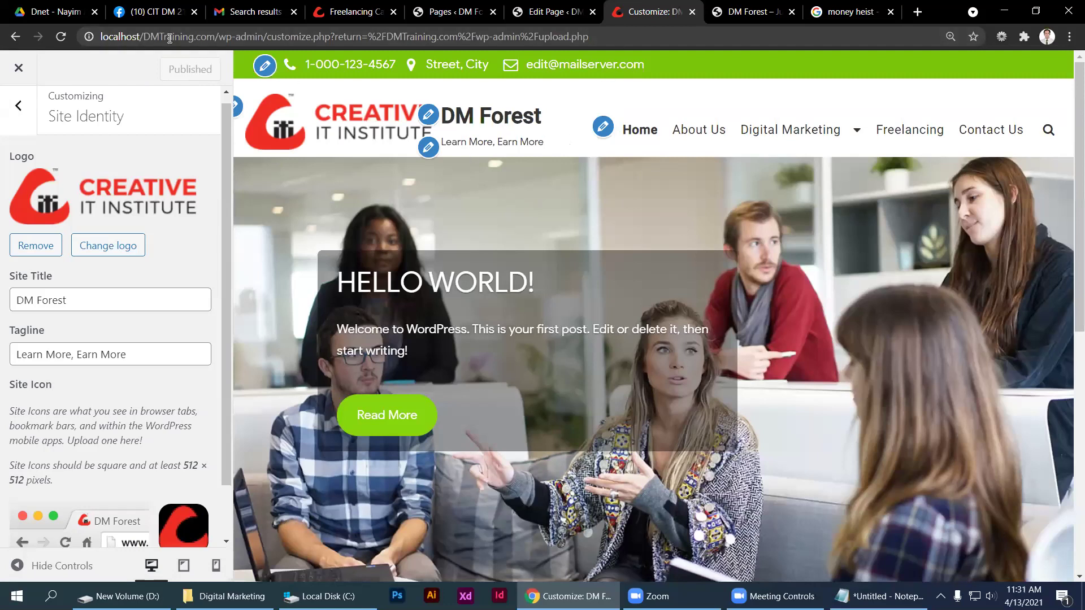
{"action": "left_click", "coordinate": [150, 11]}
{"action": "left_click_drag", "start_coordinate": [449, 368], "coordinate": [372, 366]}
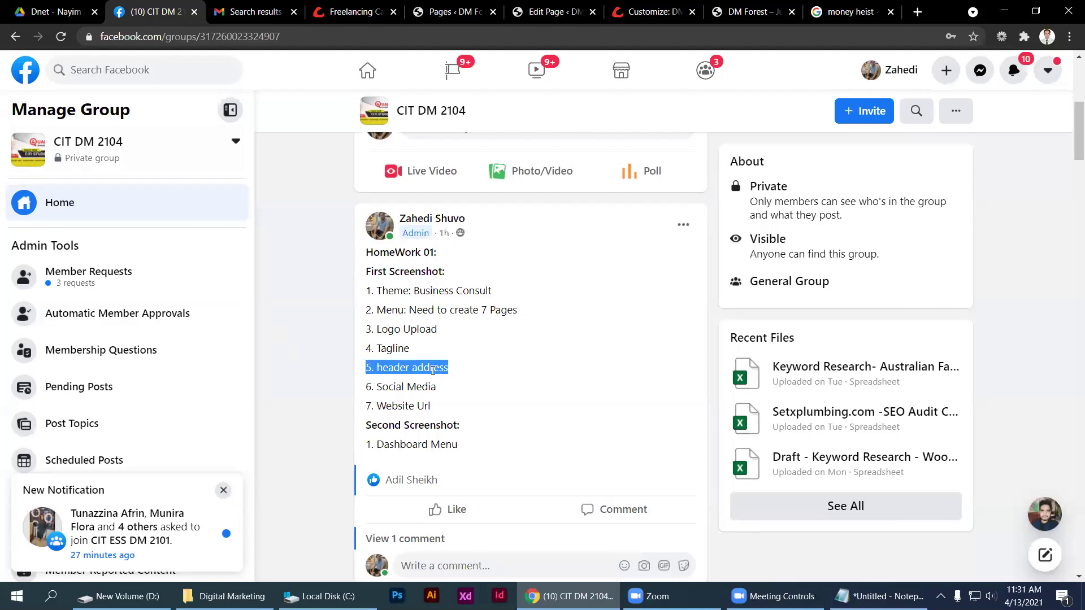
- Bring up the header phone, email and address settings, close the Money Heist tab, and start a blank tab
{"action": "left_click", "coordinate": [641, 11]}
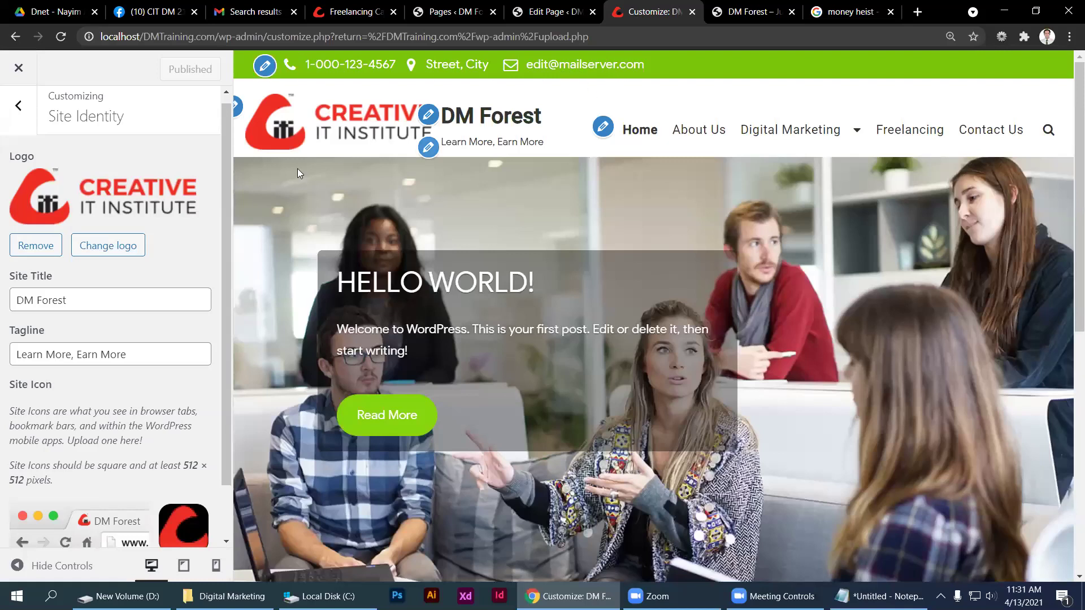
{"action": "left_click", "coordinate": [266, 66]}
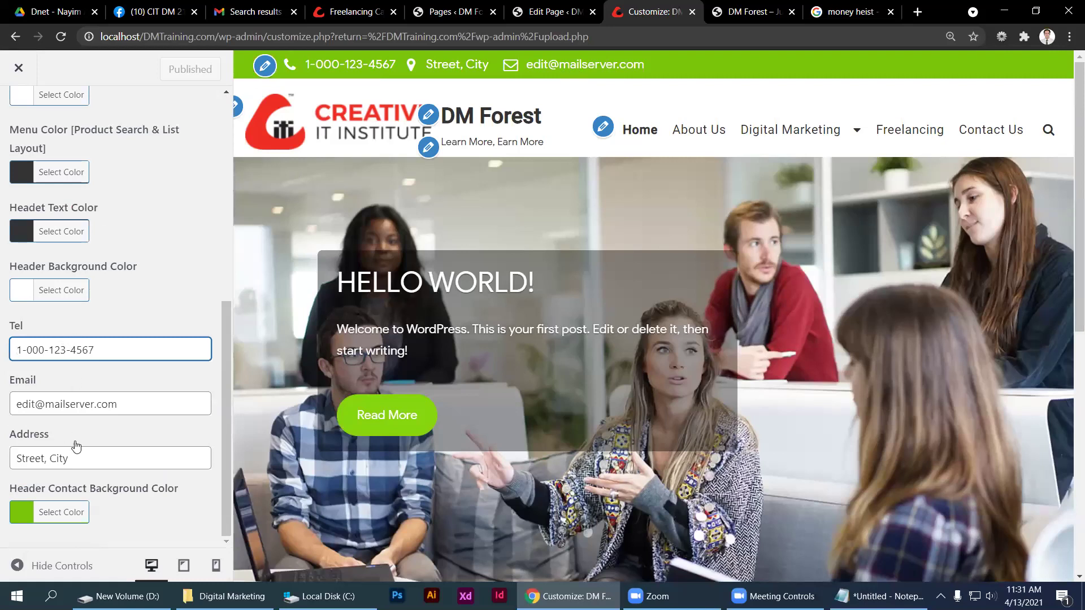
{"action": "left_click", "coordinate": [891, 11]}
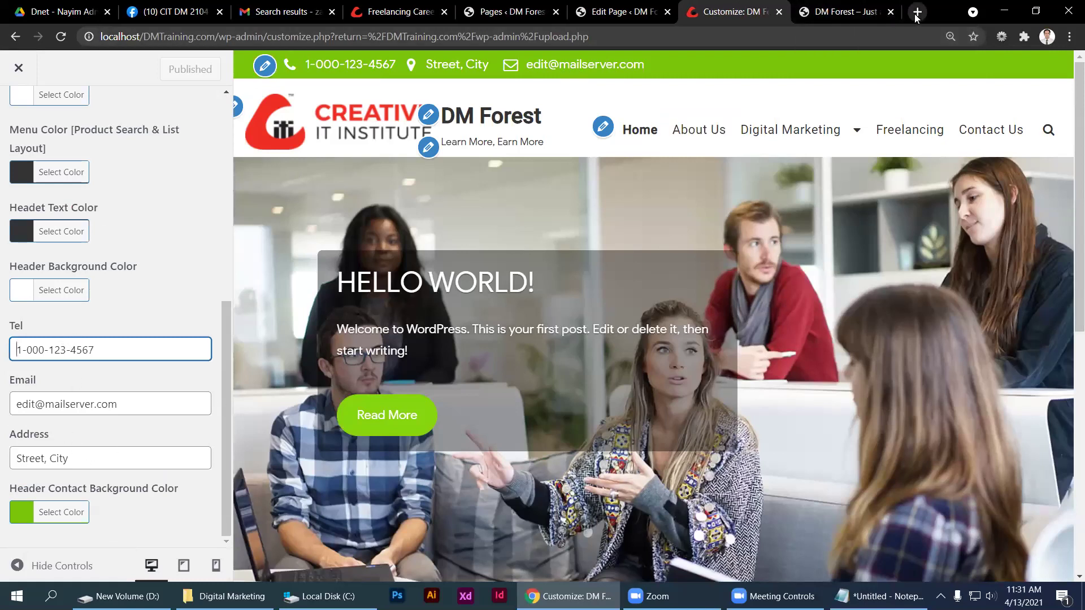
{"action": "left_click", "coordinate": [916, 12]}
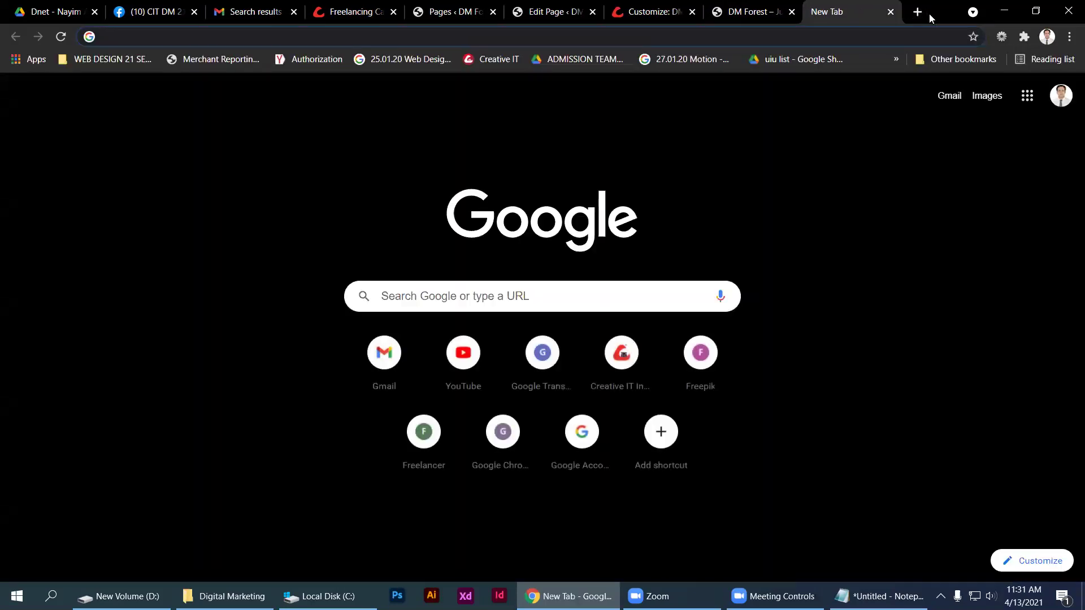
- Load fakenamegenerator.com via 'fake' and copy the generated US street and city address
{"action": "type", "text": "fake"}
{"action": "key", "text": "Return"}
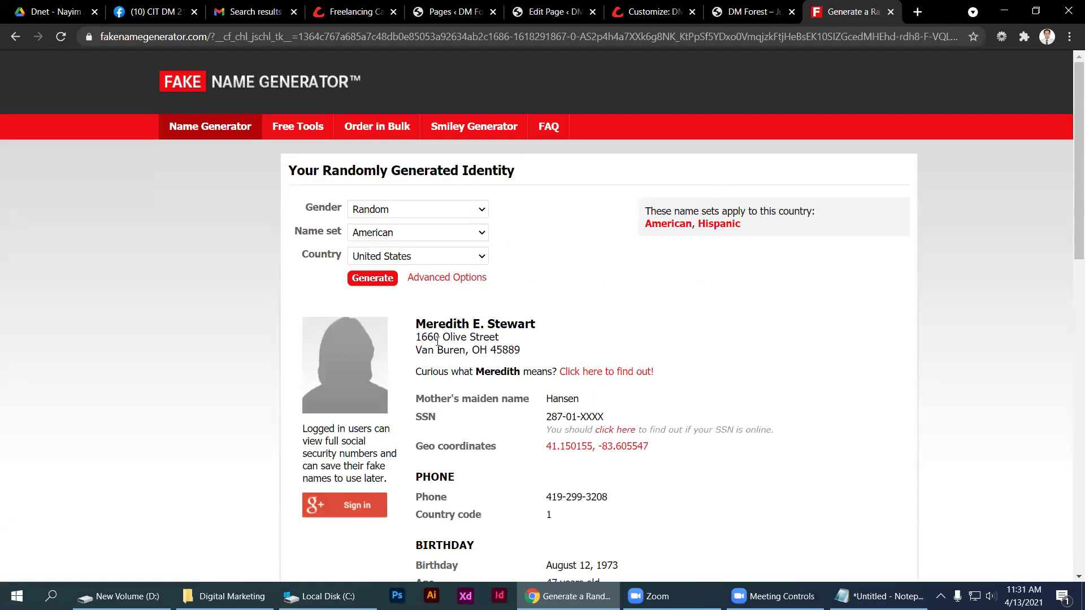
{"action": "left_click_drag", "start_coordinate": [421, 337], "coordinate": [513, 345]}
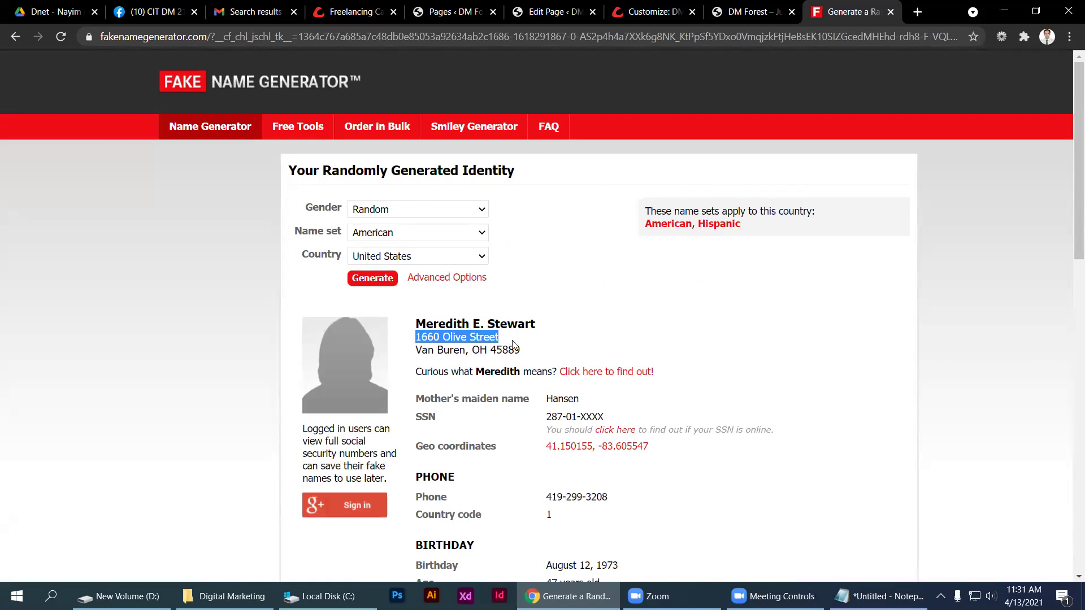
{"action": "left_click_drag", "start_coordinate": [524, 353], "coordinate": [423, 337]}
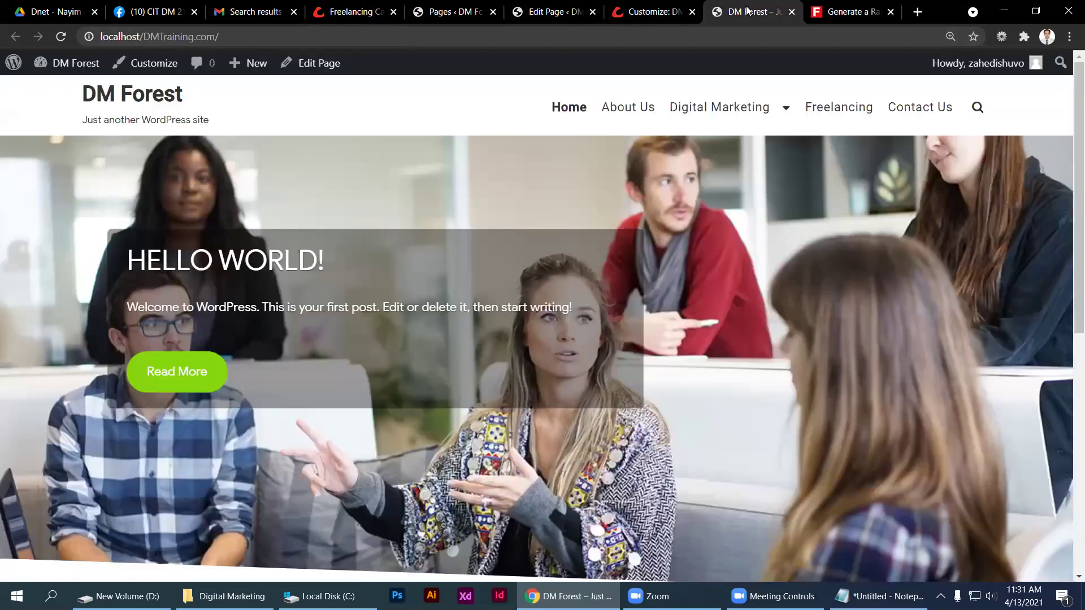
{"action": "left_click", "coordinate": [749, 12]}
{"action": "left_click", "coordinate": [648, 12]}
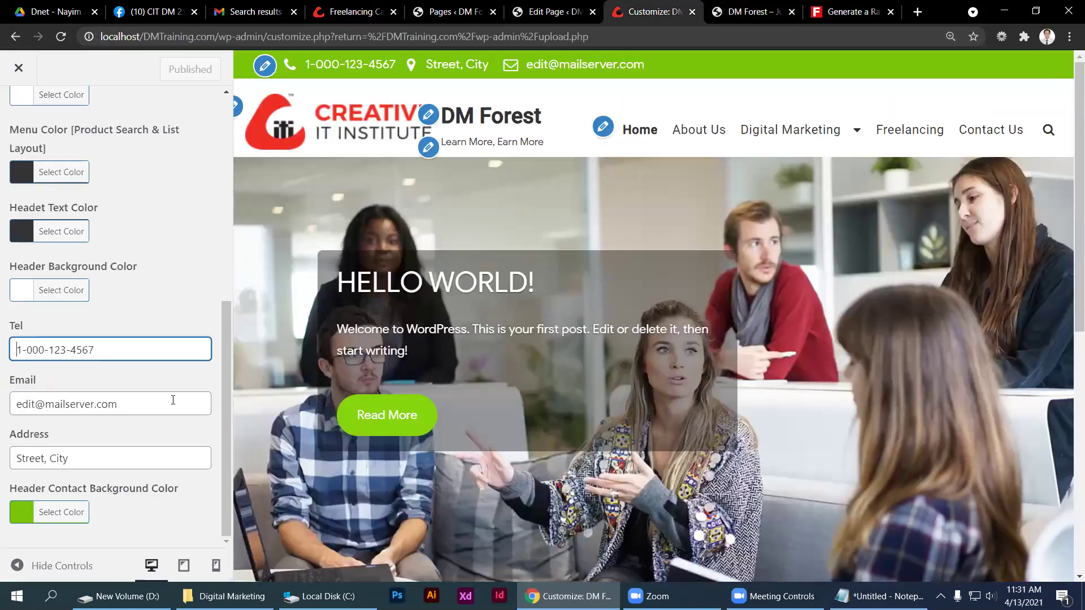
{"action": "left_click_drag", "start_coordinate": [89, 464], "coordinate": [8, 457]}
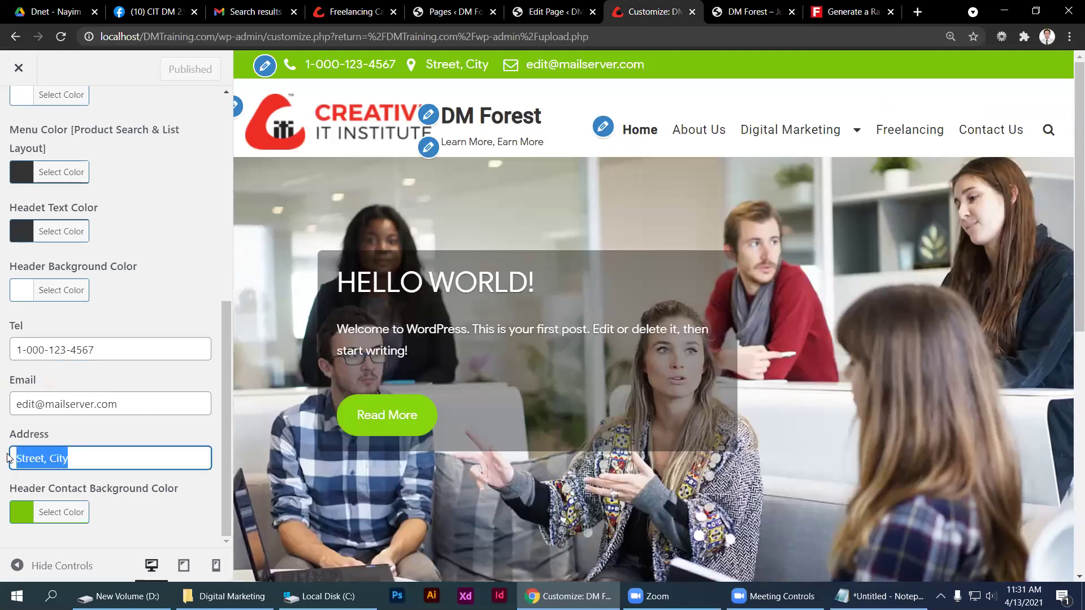
{"action": "key", "text": "BackSpace"}
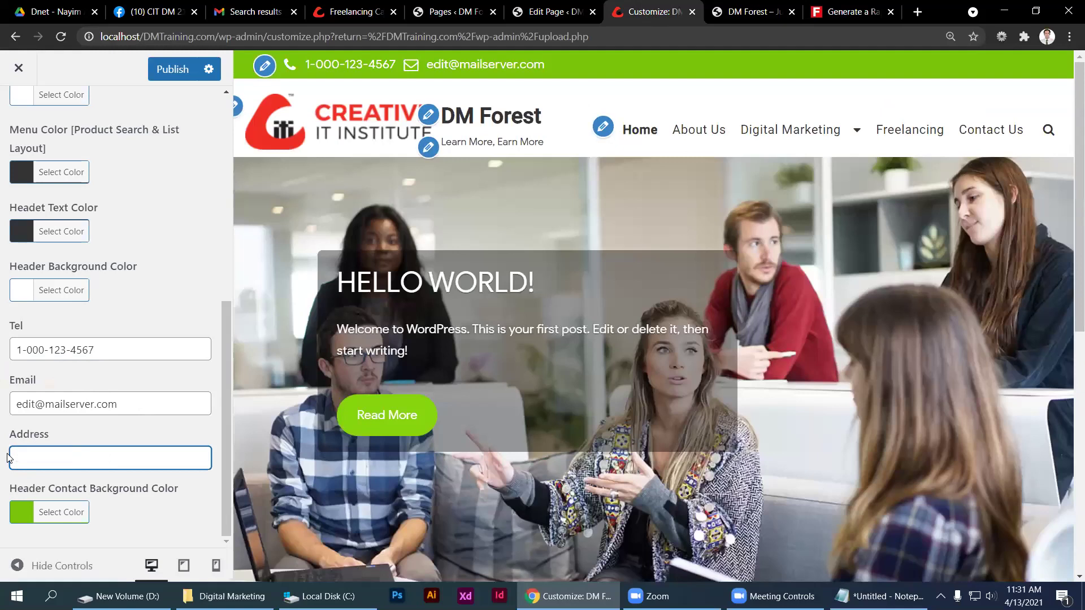
{"action": "type", "text": "1660 Olive Street Van Buren, OH 45889"}
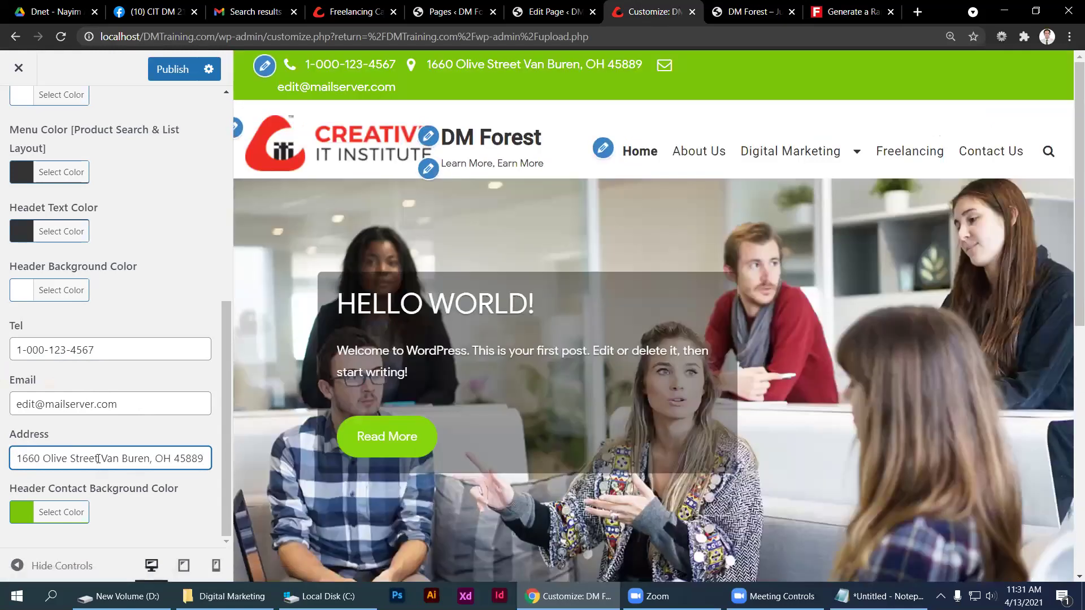
{"action": "type", "text": ","}
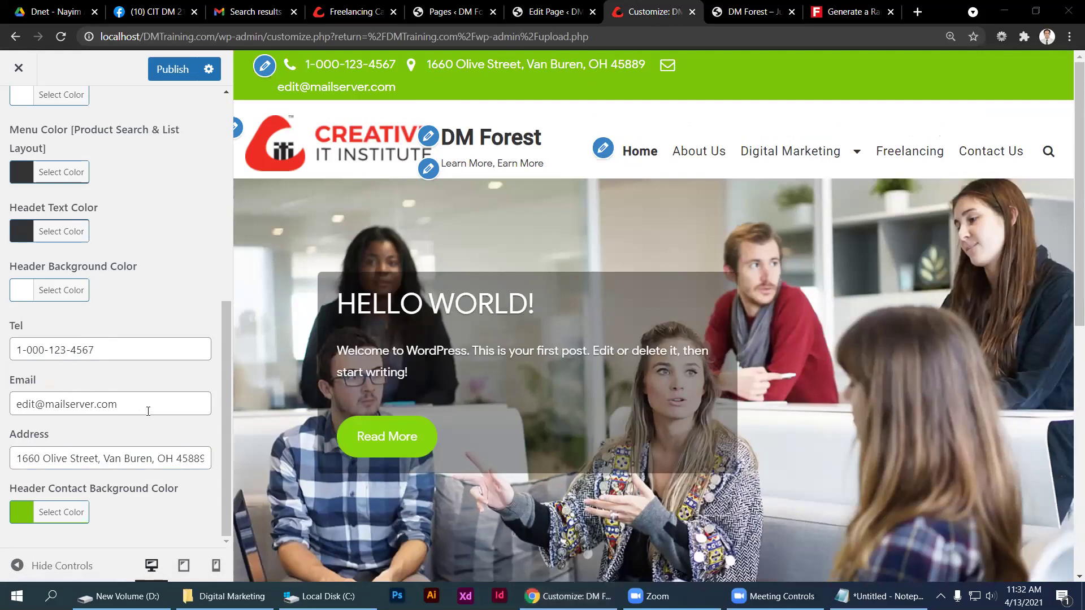
{"action": "left_click_drag", "start_coordinate": [148, 410], "coordinate": [1, 407]}
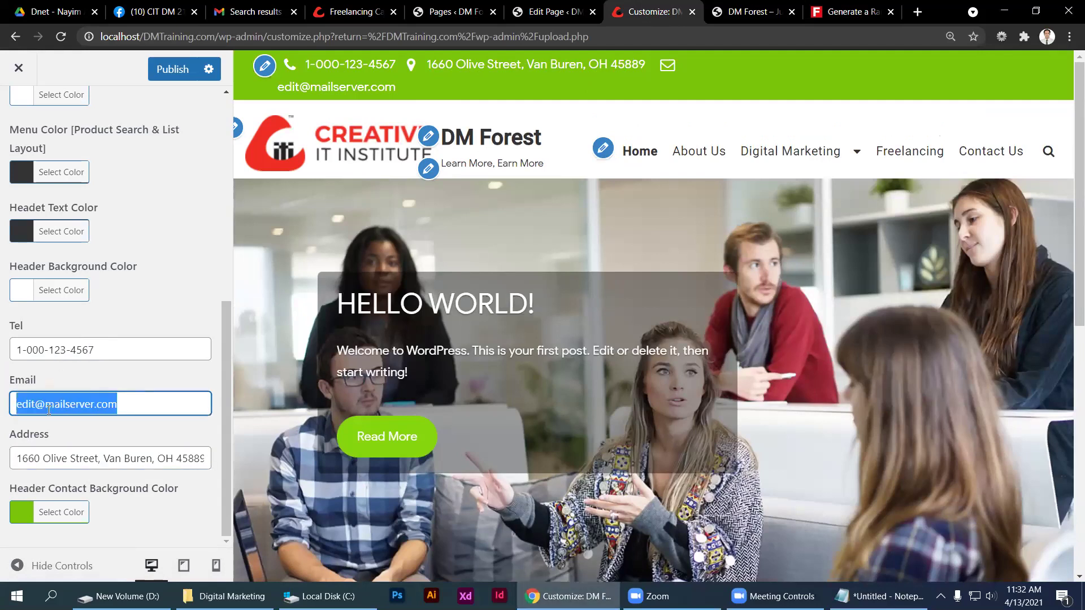
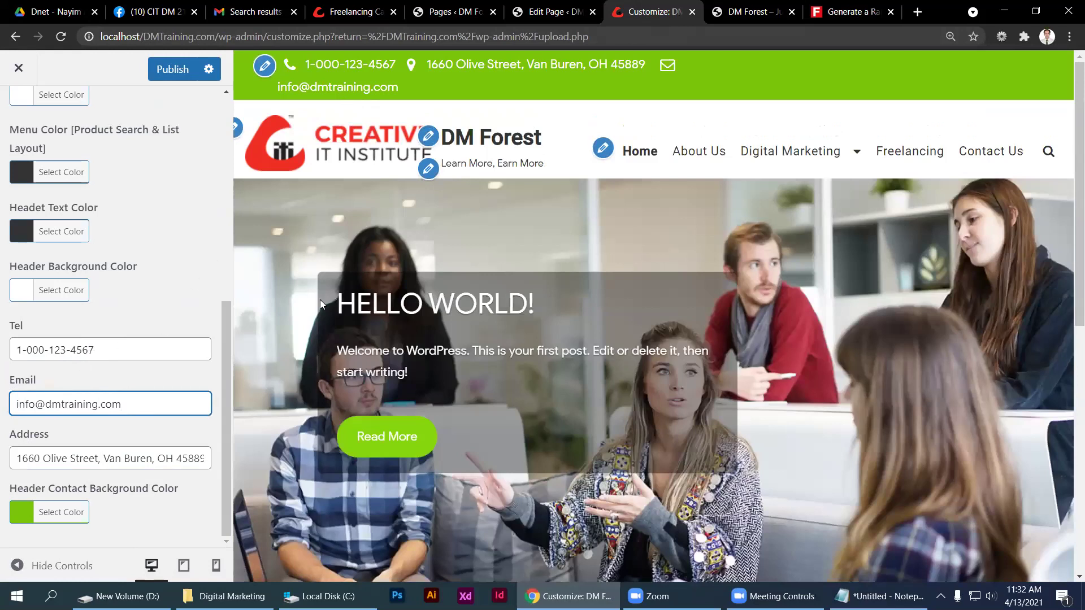
- Put the generated phone number in the Tel field, publish, and close the Customizer
{"action": "left_click", "coordinate": [852, 11]}
{"action": "left_click_drag", "start_coordinate": [604, 496], "coordinate": [536, 502]}
{"action": "key", "text": "ctrl+c"}
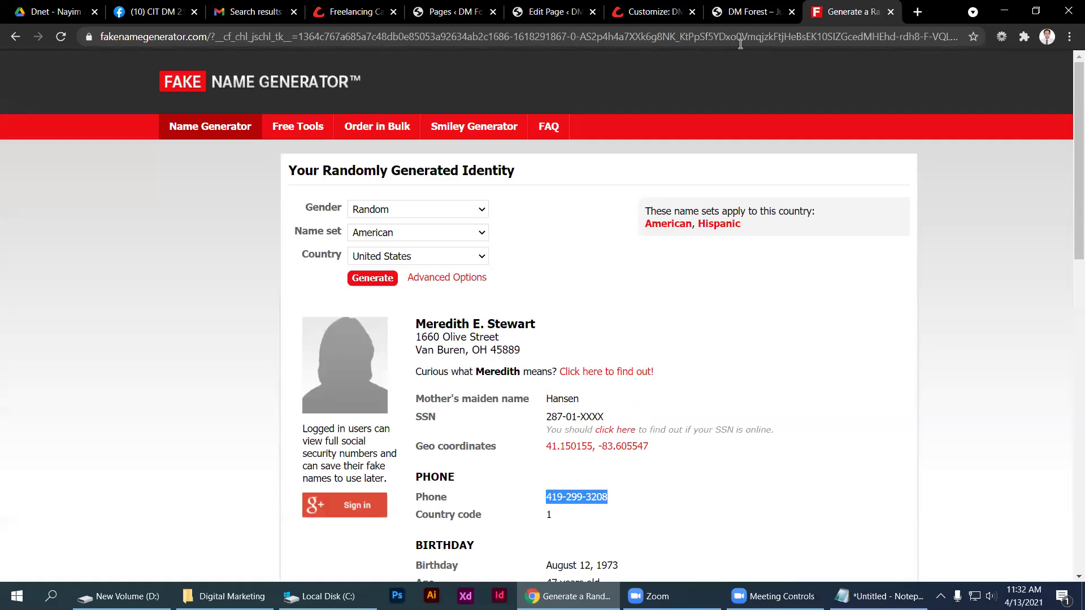
{"action": "left_click", "coordinate": [739, 10]}
{"action": "left_click", "coordinate": [634, 11]}
{"action": "left_click", "coordinate": [113, 349]}
{"action": "key", "text": "ctrl+a"}
{"action": "key", "text": "ctrl+v"}
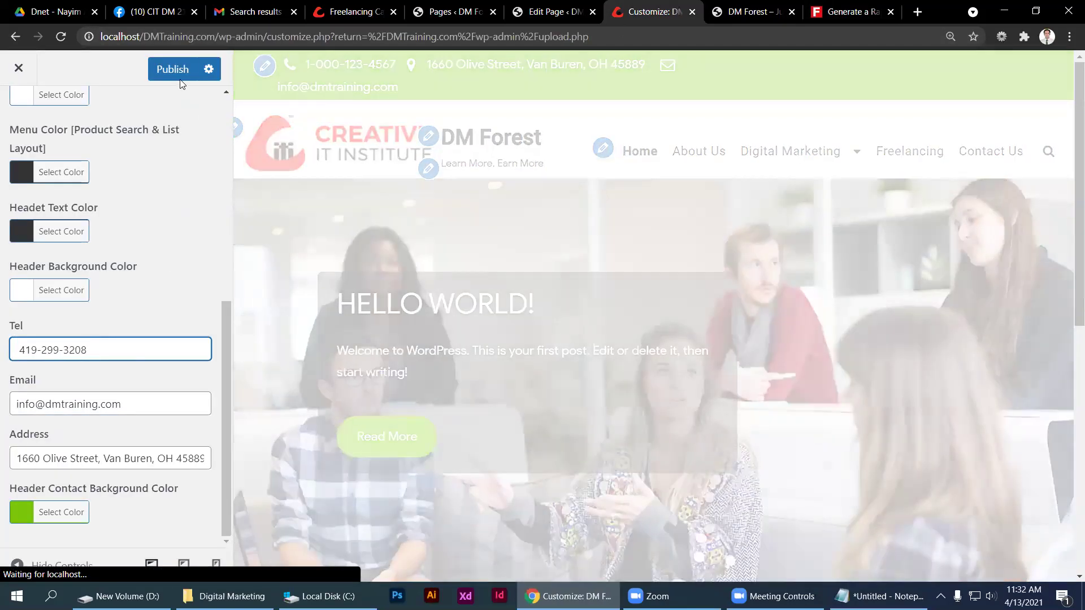
{"action": "left_click", "coordinate": [174, 69]}
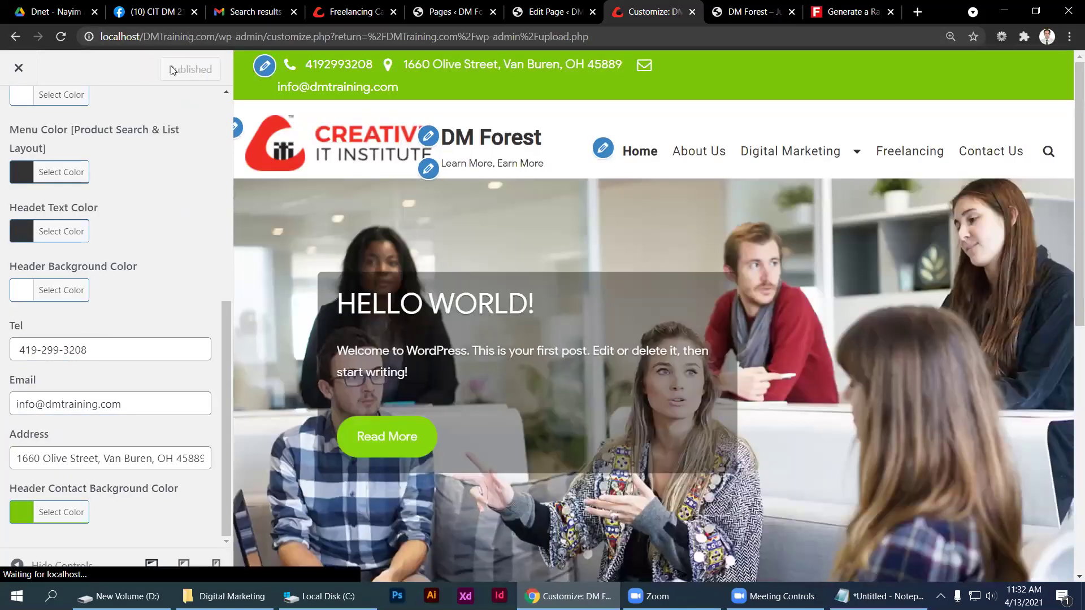
{"action": "left_click", "coordinate": [17, 69]}
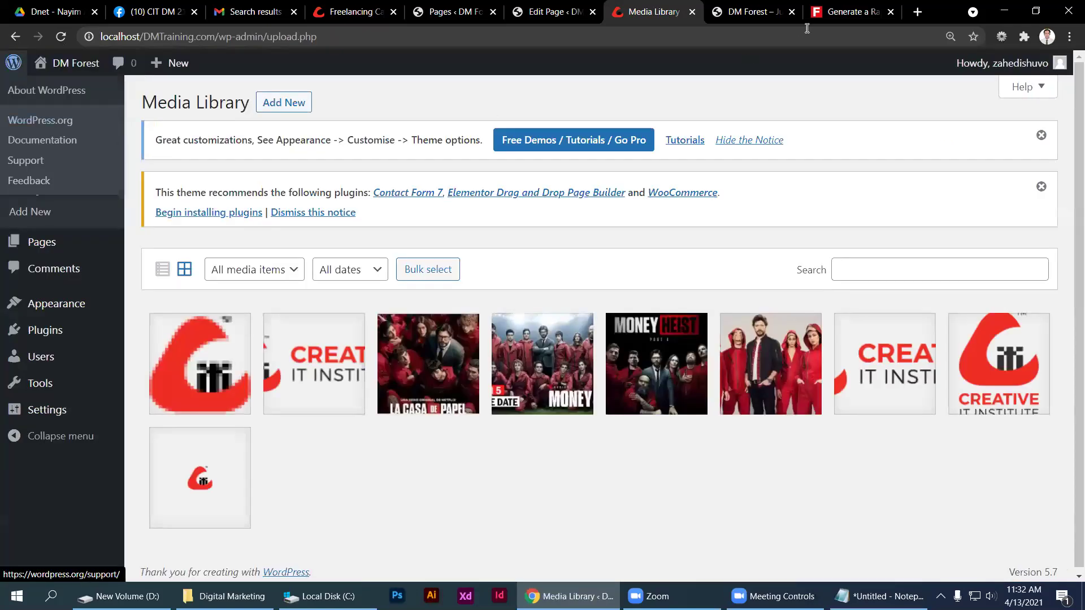
- Reload the DM Forest homepage and highlight the Social Media homework item on Facebook
{"action": "left_click", "coordinate": [751, 11]}
{"action": "left_click", "coordinate": [63, 38]}
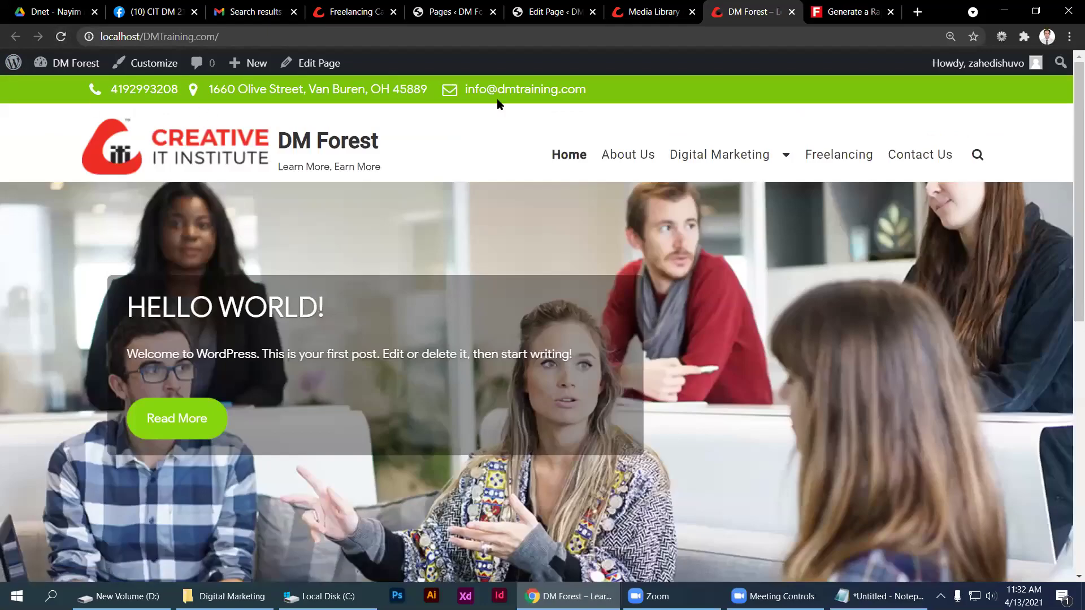
{"action": "left_click", "coordinate": [150, 11]}
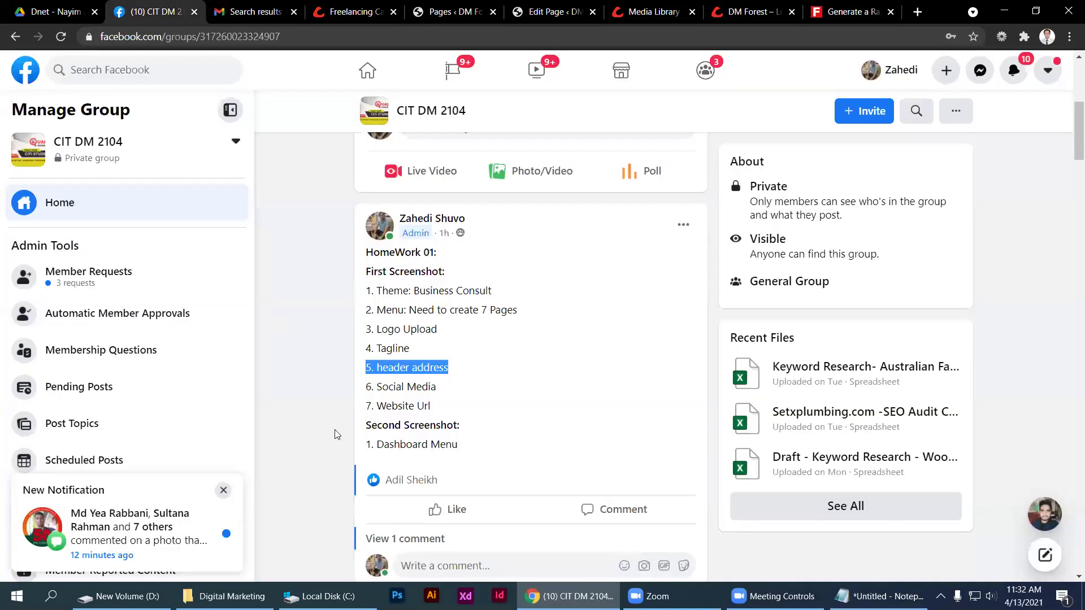
{"action": "left_click_drag", "start_coordinate": [440, 389], "coordinate": [360, 383]}
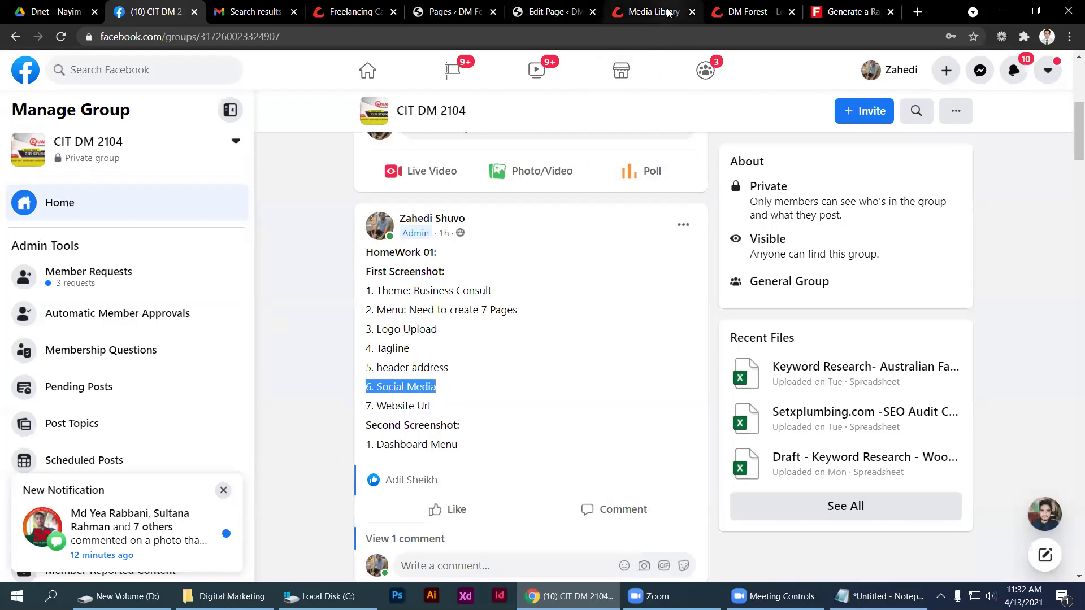
- Check the freelancing page footer and DM Forest homepage, then return to the Media Library
{"action": "left_click", "coordinate": [650, 13]}
{"action": "left_click", "coordinate": [351, 10]}
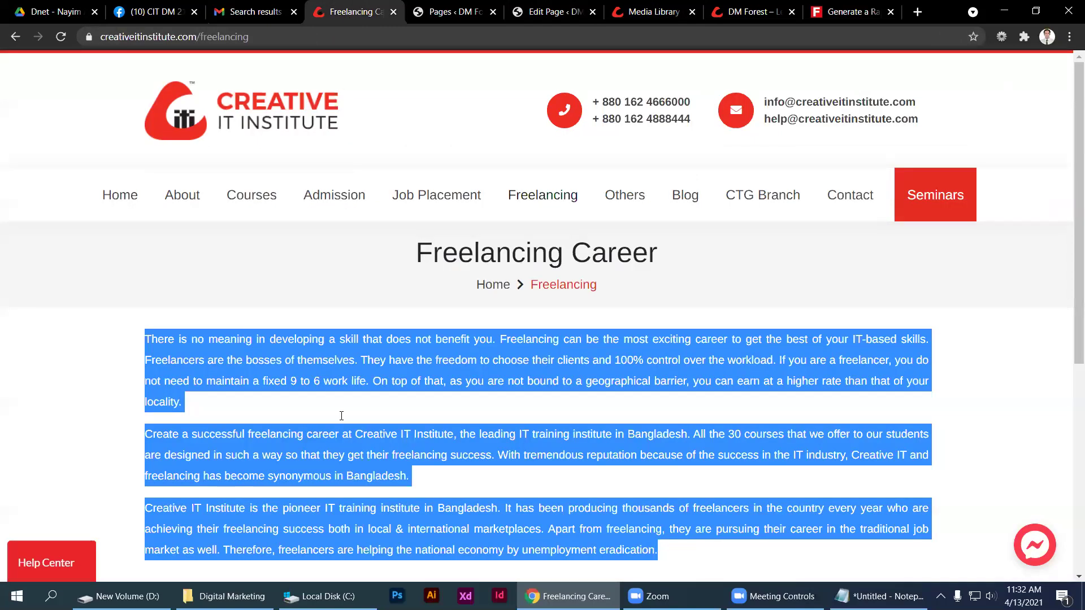
{"action": "scroll", "coordinate": [578, 225], "scroll_direction": "down", "scroll_amount": 5}
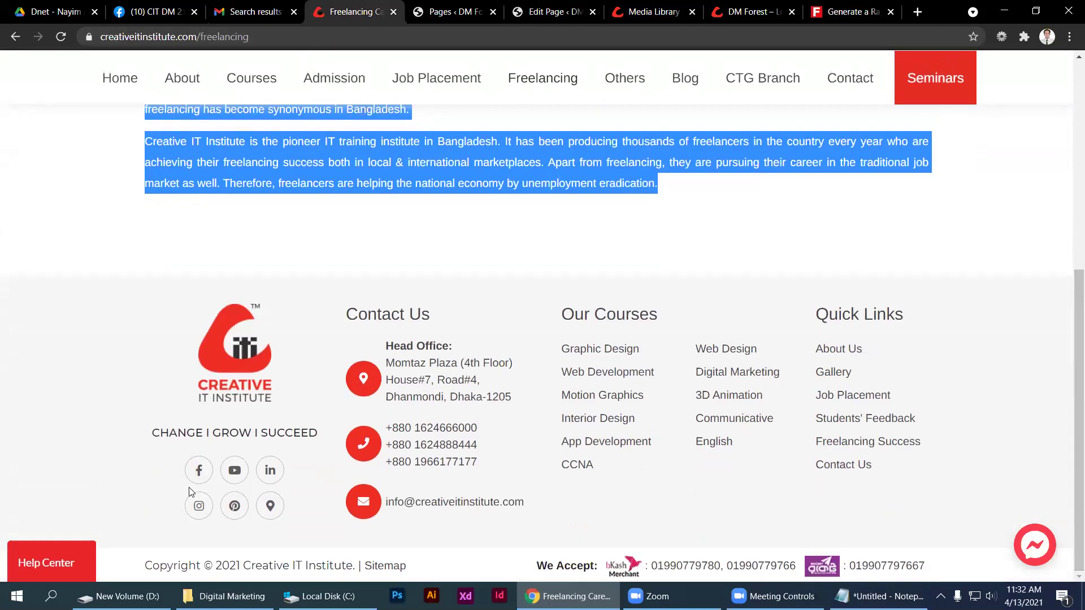
{"action": "left_click", "coordinate": [751, 11]}
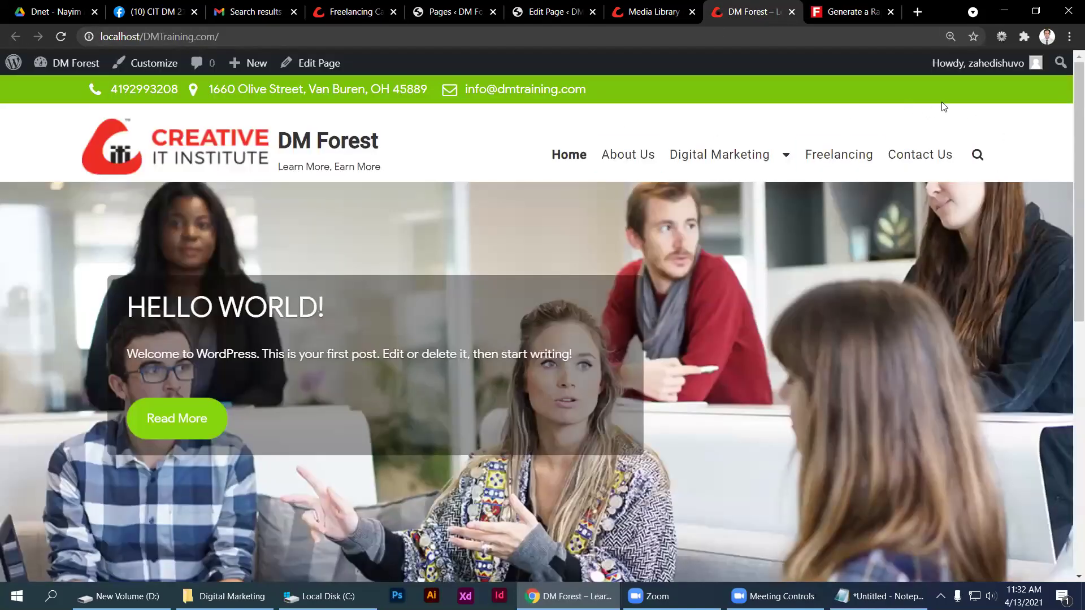
{"action": "left_click", "coordinate": [655, 12]}
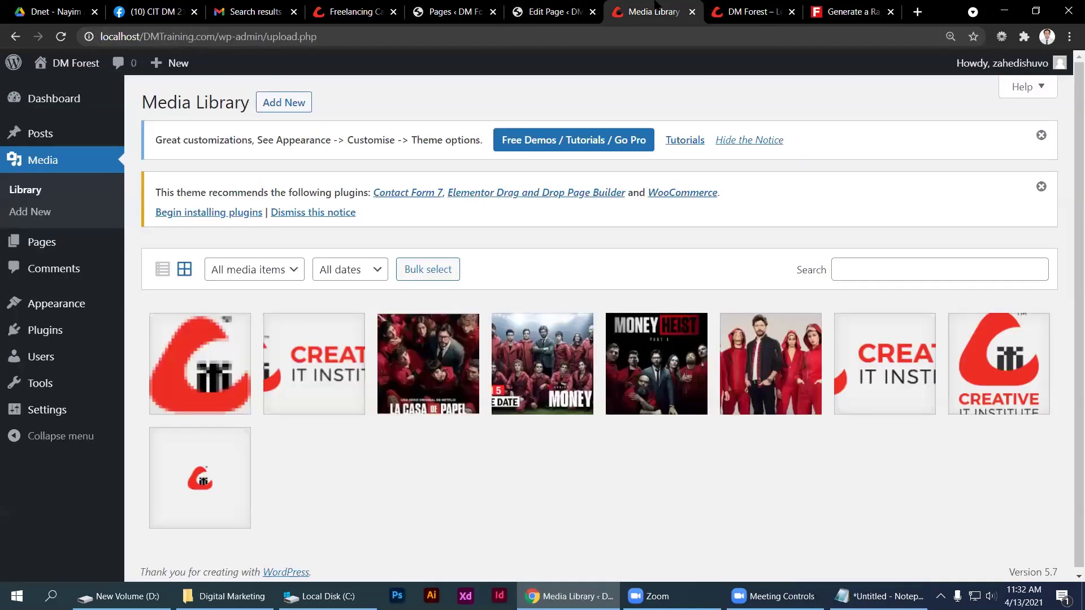
- Start a new menu on the Menus page and name it 'Social Menu'
{"action": "mouse_move", "coordinate": [56, 310]}
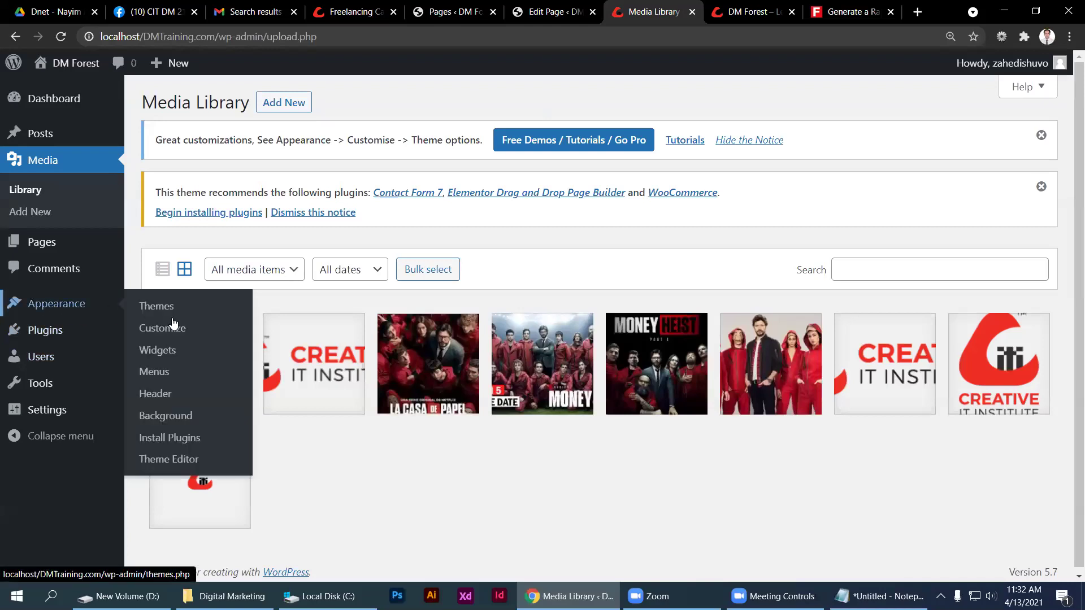
{"action": "left_click", "coordinate": [154, 372]}
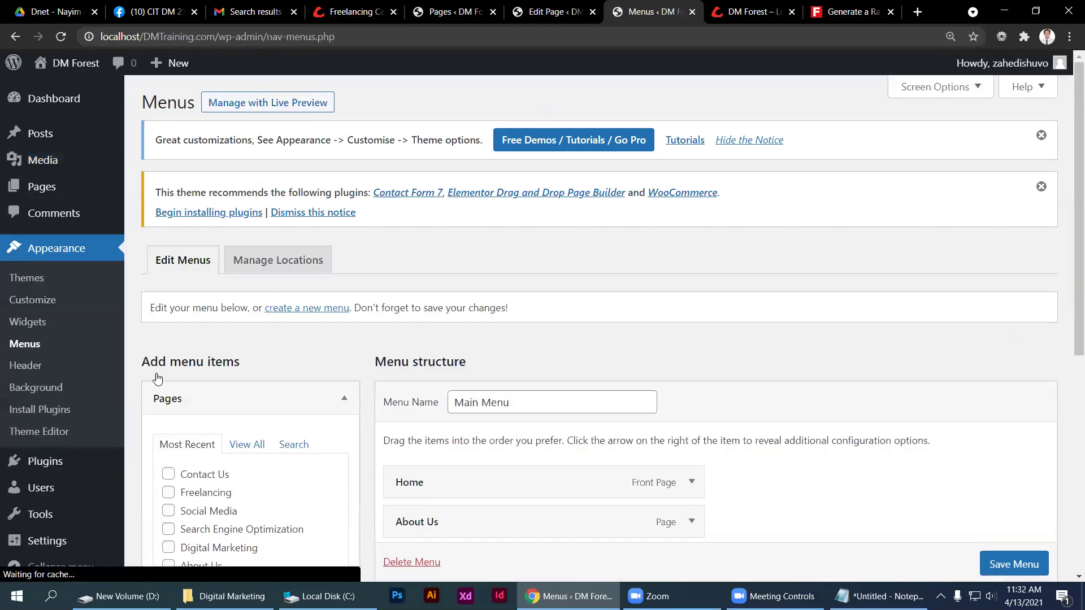
{"action": "left_click", "coordinate": [312, 313]}
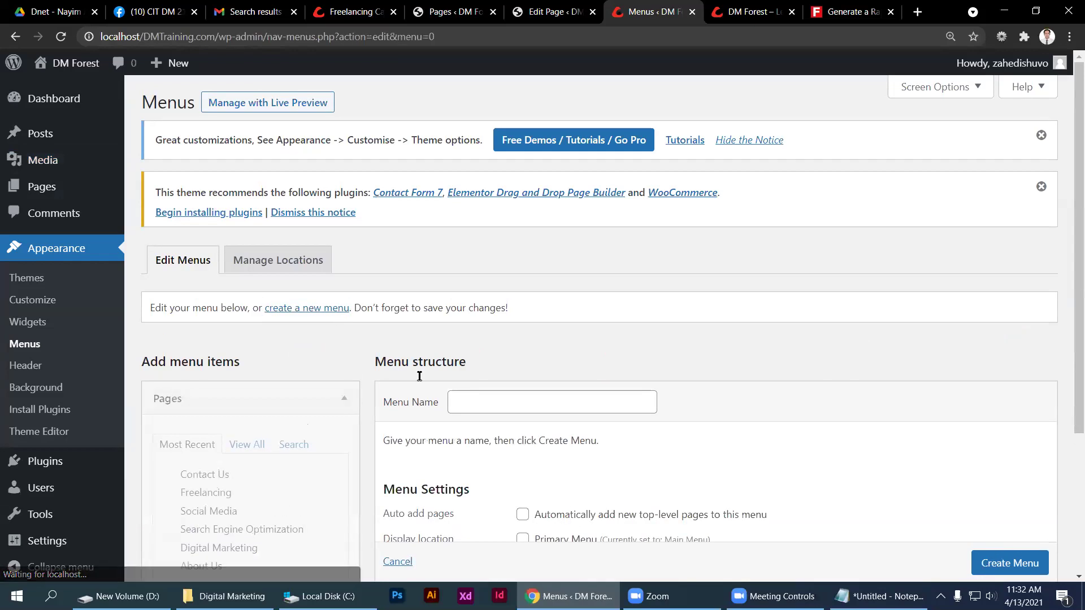
{"action": "left_click", "coordinate": [486, 397]}
{"action": "left_click", "coordinate": [494, 462]}
{"action": "double_click", "coordinate": [499, 402]}
{"action": "key", "text": "BackSpace"}
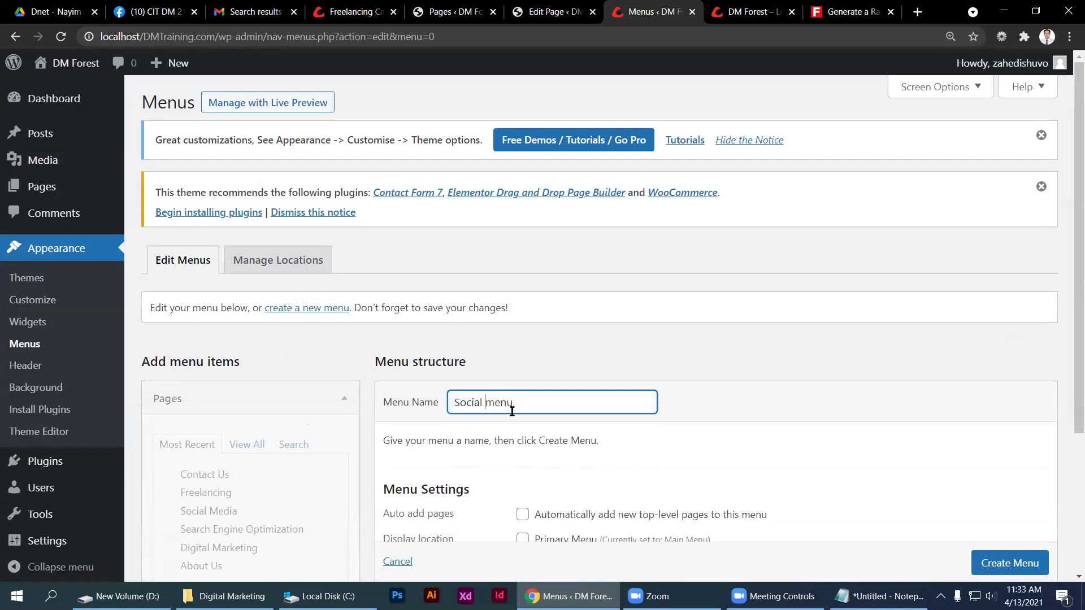
{"action": "left_click", "coordinate": [493, 399]}
{"action": "key", "text": "BackSpace"}
{"action": "type", "text": "M"}
- Assign Social Menu to the Social Links Menu location, create it, and expand Custom Links
{"action": "scroll", "coordinate": [555, 418], "scroll_direction": "down", "scroll_amount": 4}
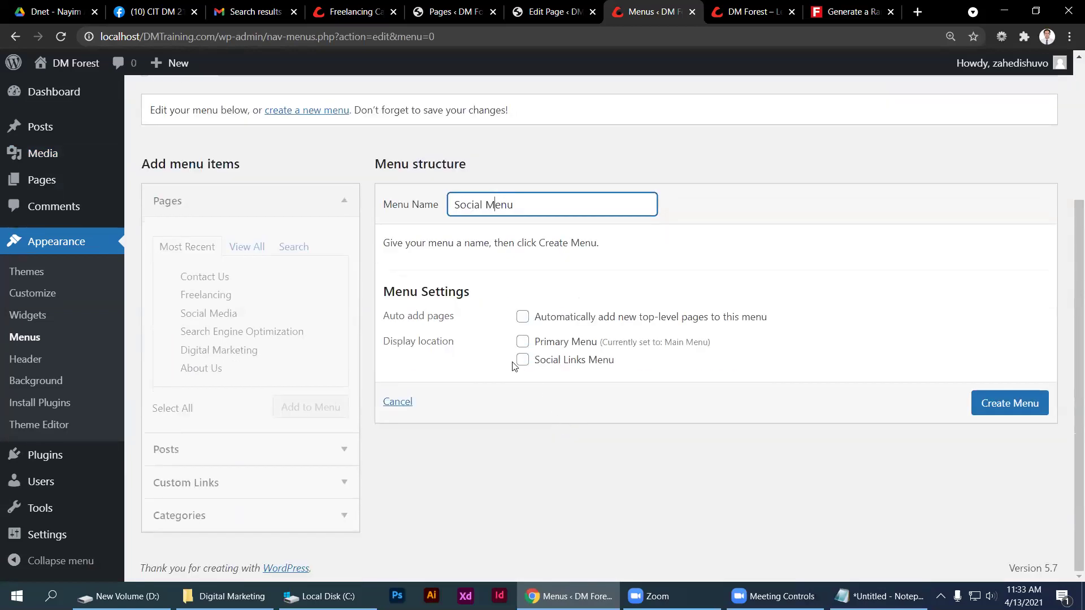
{"action": "left_click", "coordinate": [523, 361]}
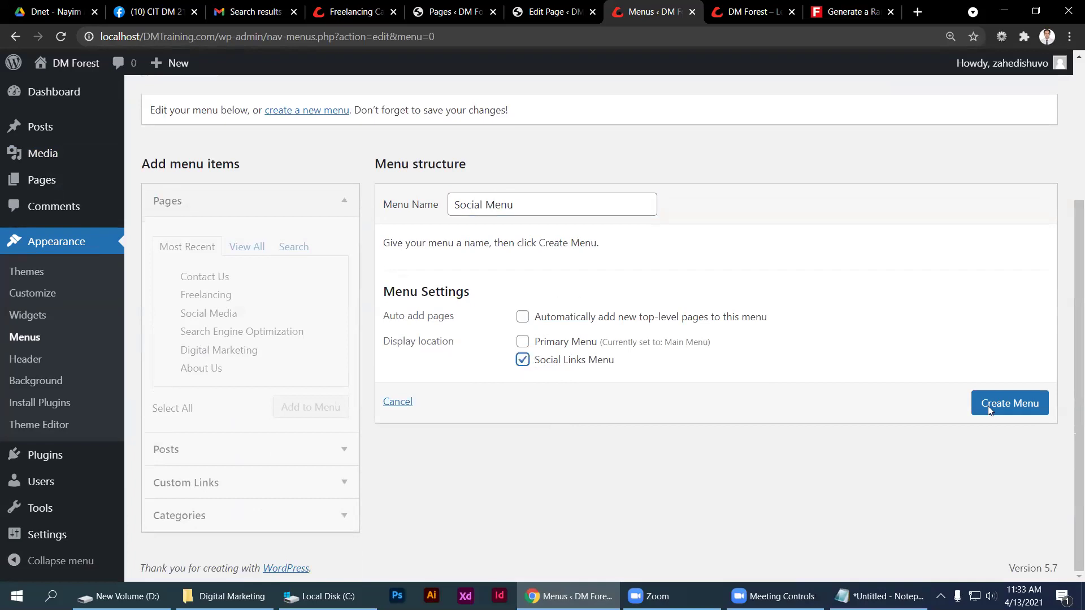
{"action": "left_click", "coordinate": [1024, 413]}
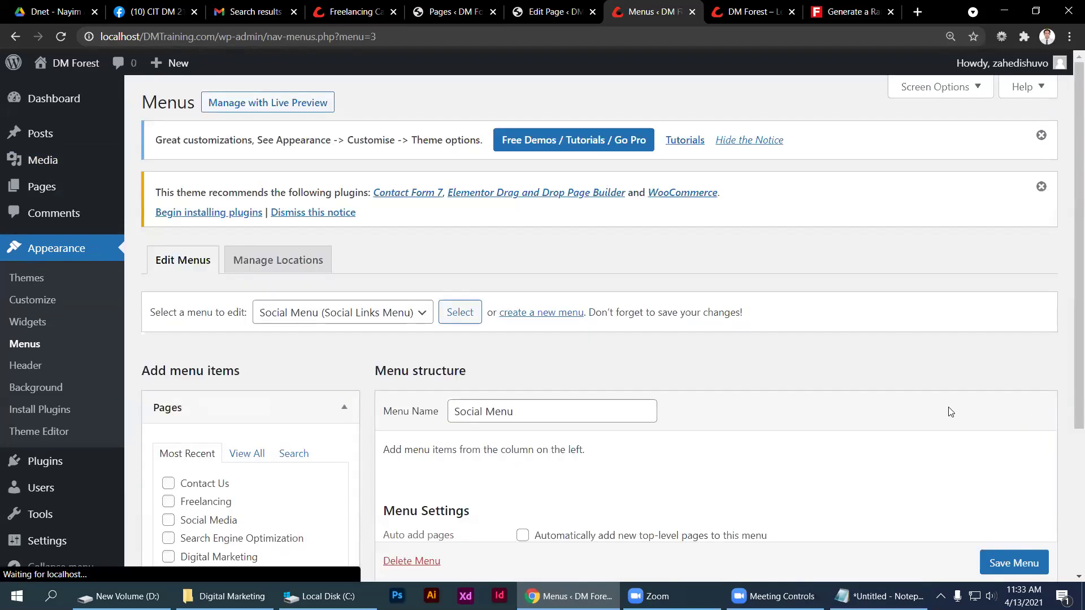
{"action": "left_click", "coordinate": [418, 314]}
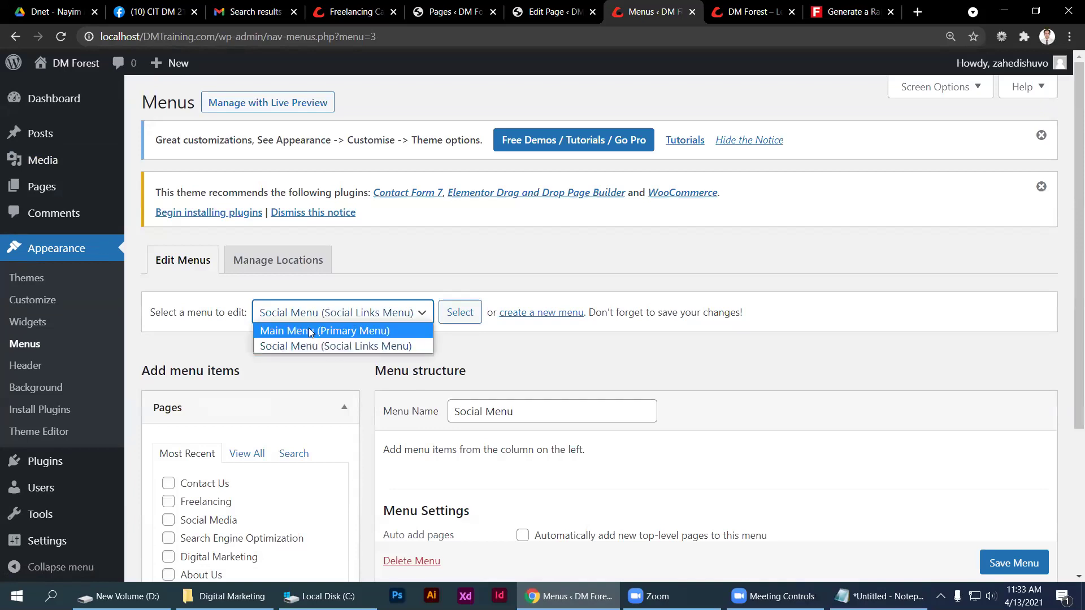
{"action": "left_click", "coordinate": [317, 347]}
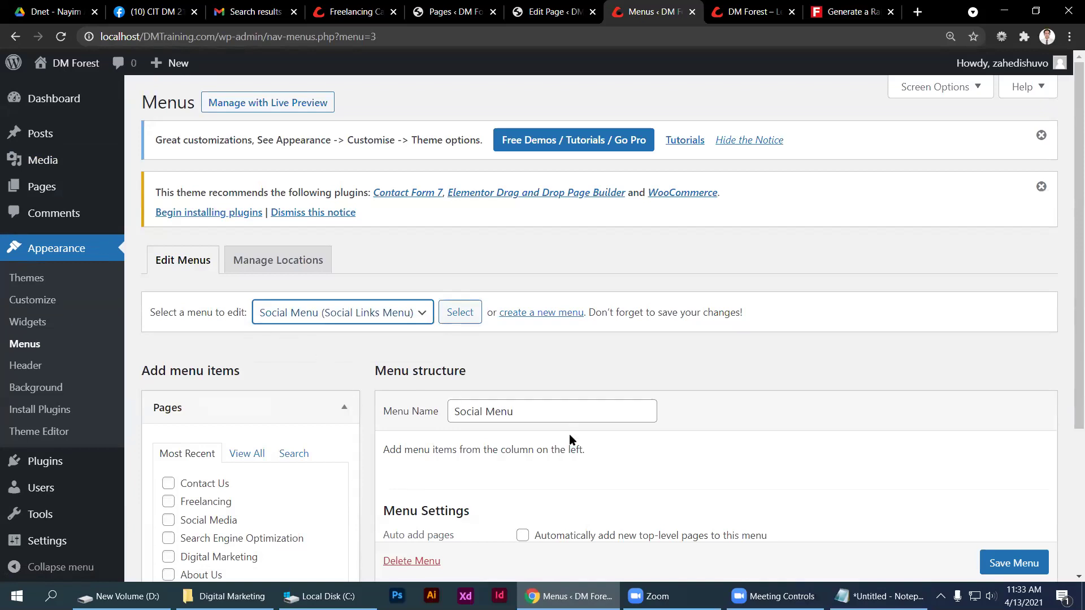
{"action": "scroll", "coordinate": [569, 434], "scroll_direction": "down", "scroll_amount": 3}
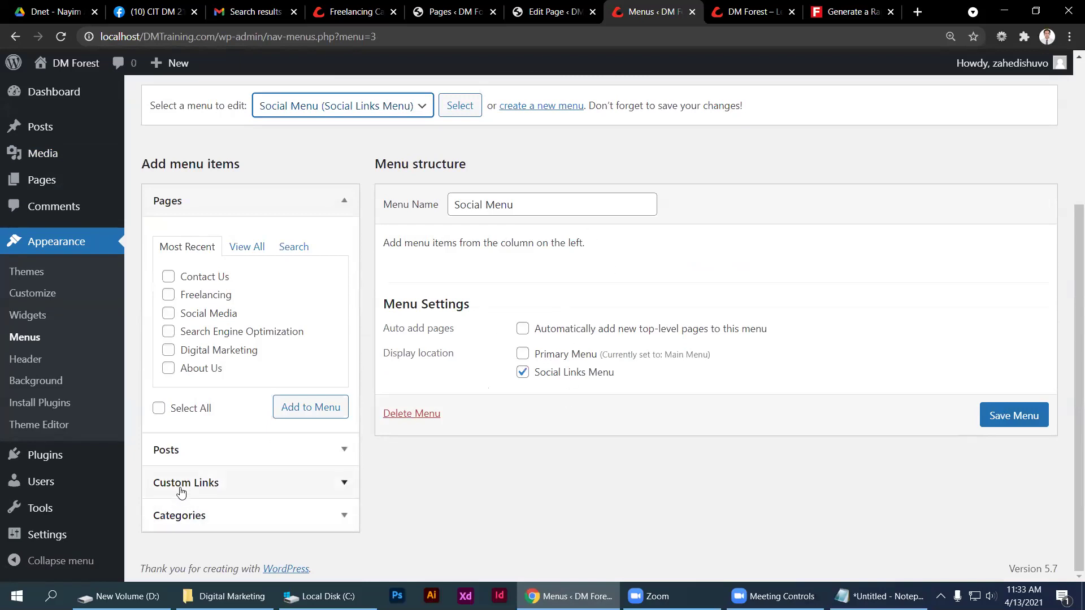
{"action": "left_click", "coordinate": [298, 484]}
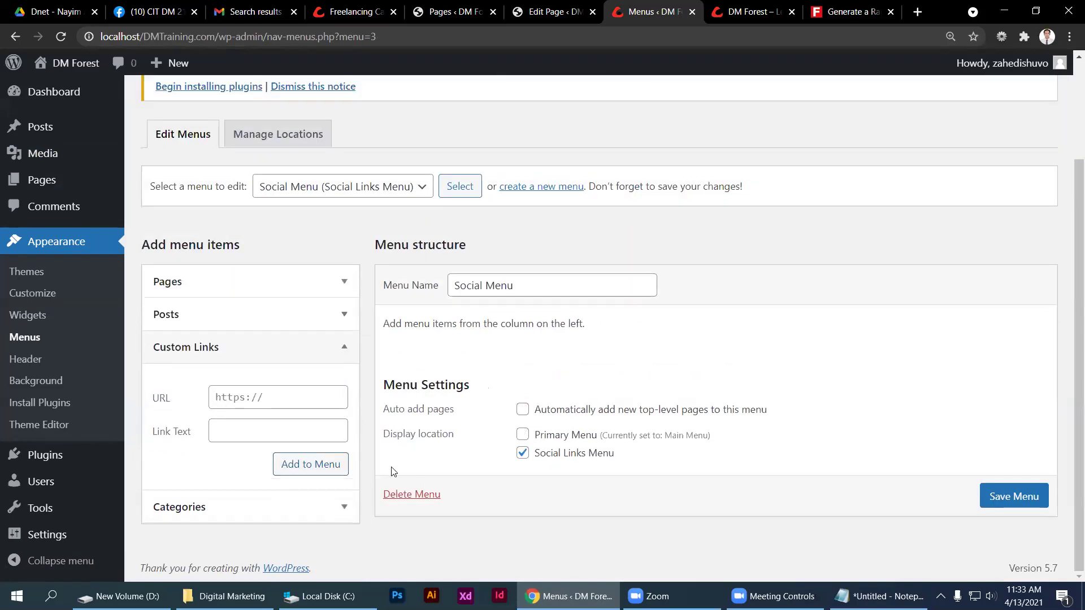
- Add an 'FB' custom link to facebook.com/dmtraining, using the institute footer's Facebook URL
{"action": "left_click", "coordinate": [353, 11]}
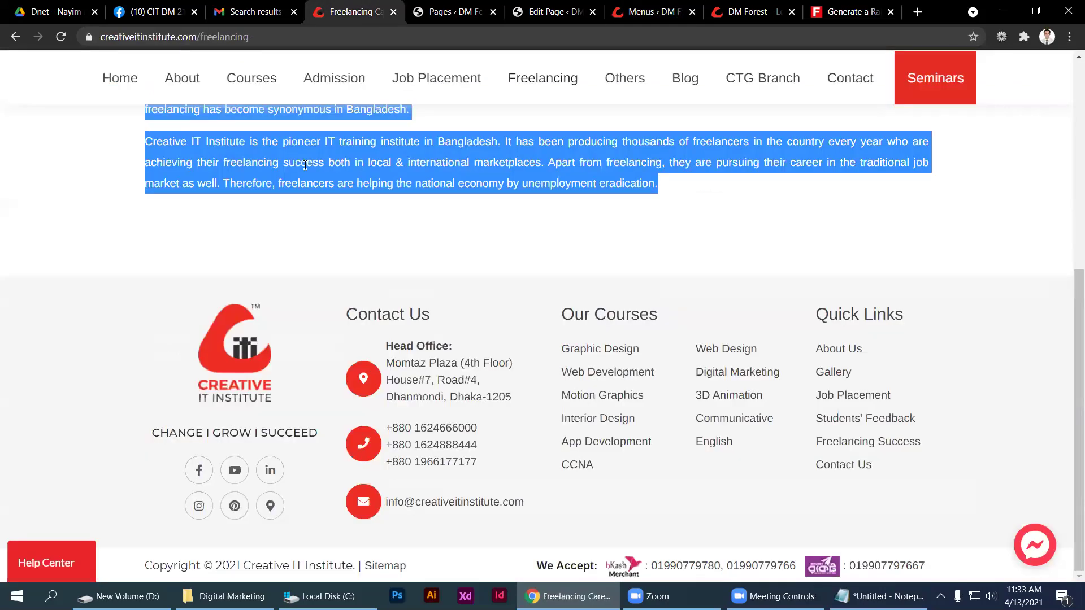
{"action": "right_click", "coordinate": [193, 480]}
{"action": "left_click", "coordinate": [243, 437]}
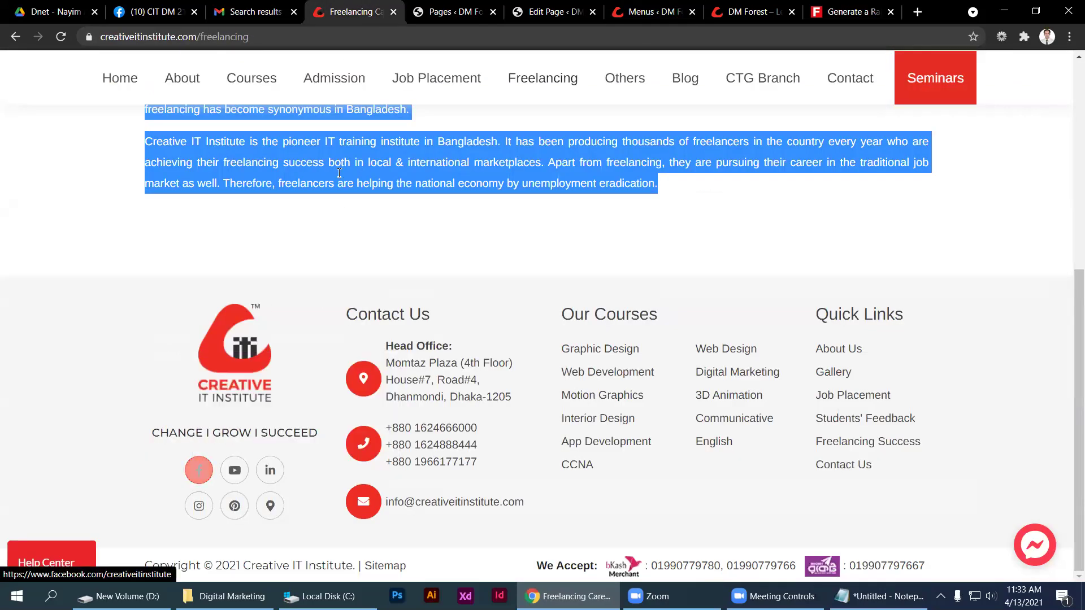
{"action": "left_click", "coordinate": [749, 11]}
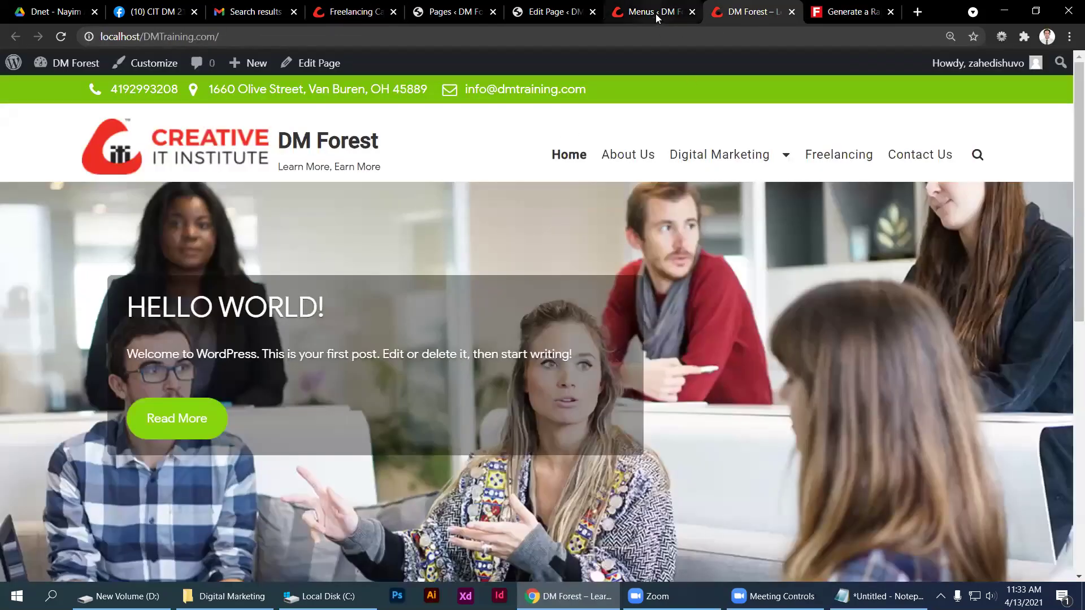
{"action": "left_click", "coordinate": [655, 13]}
{"action": "left_click", "coordinate": [211, 395]}
{"action": "key", "text": "ctrl+v"}
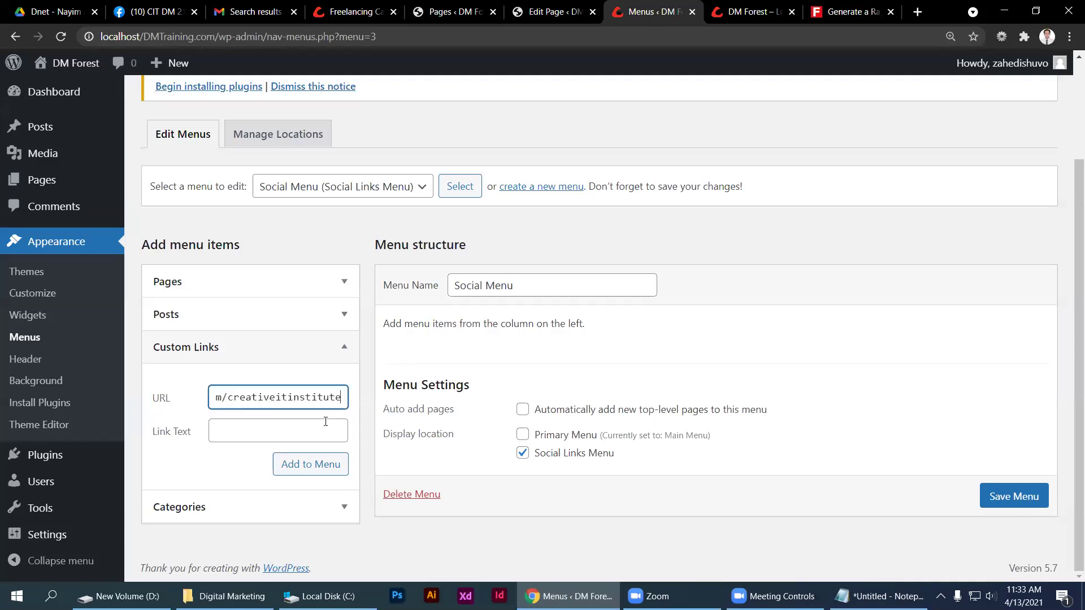
{"action": "left_click_drag", "start_coordinate": [226, 396], "coordinate": [440, 402]}
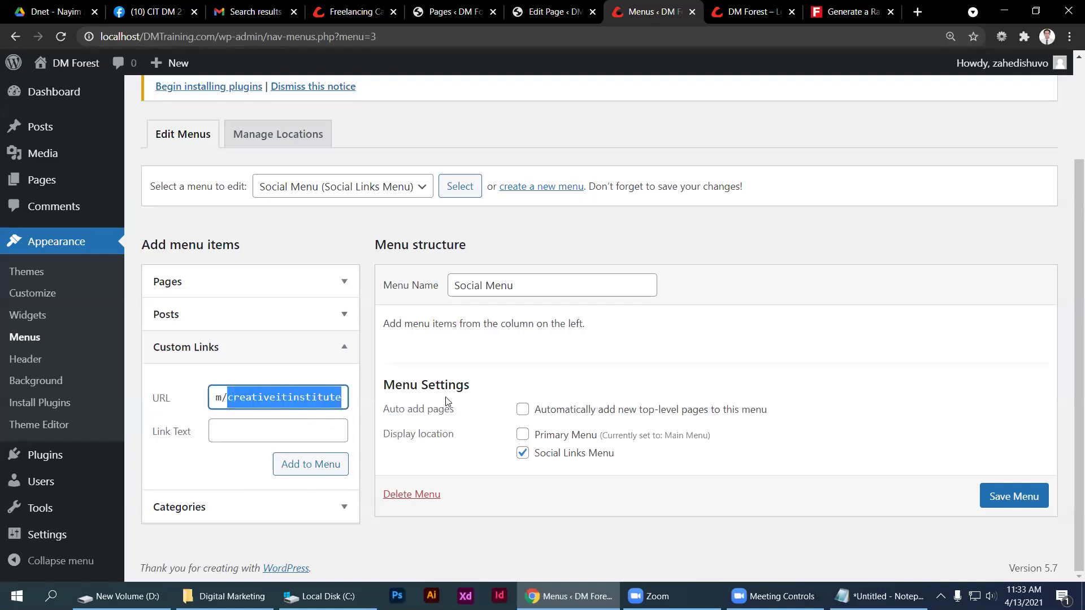
{"action": "type", "text": "dmtraining"}
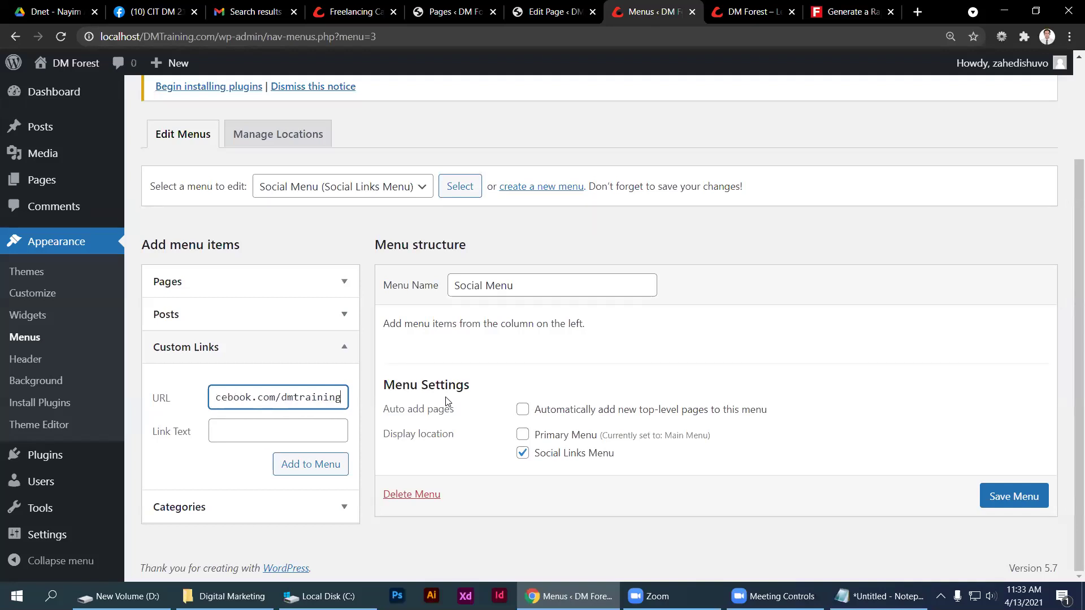
{"action": "left_click_drag", "start_coordinate": [279, 399], "coordinate": [379, 404]}
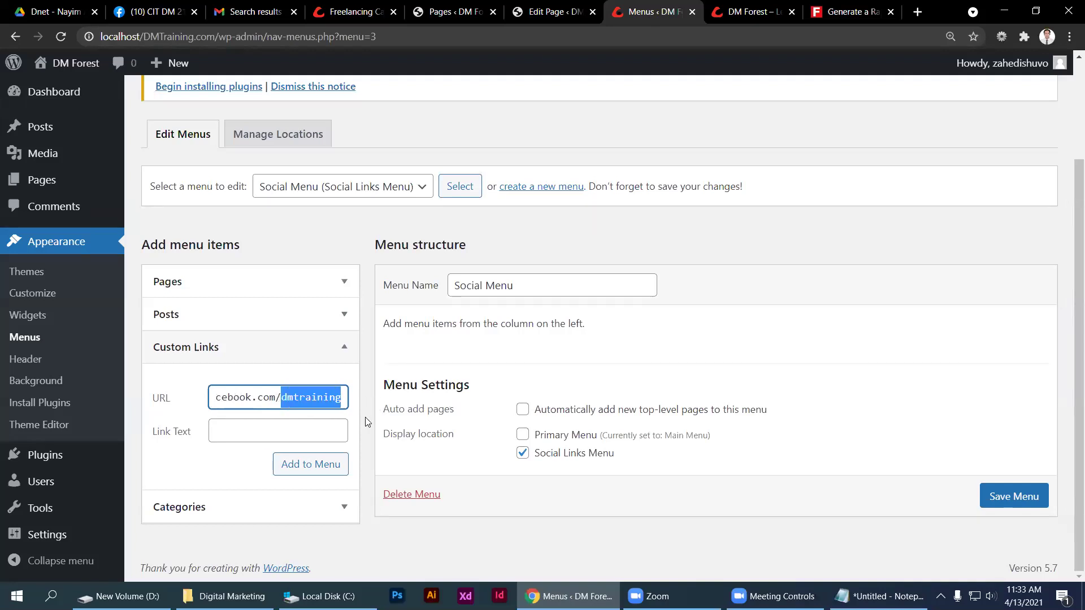
{"action": "left_click", "coordinate": [222, 437]}
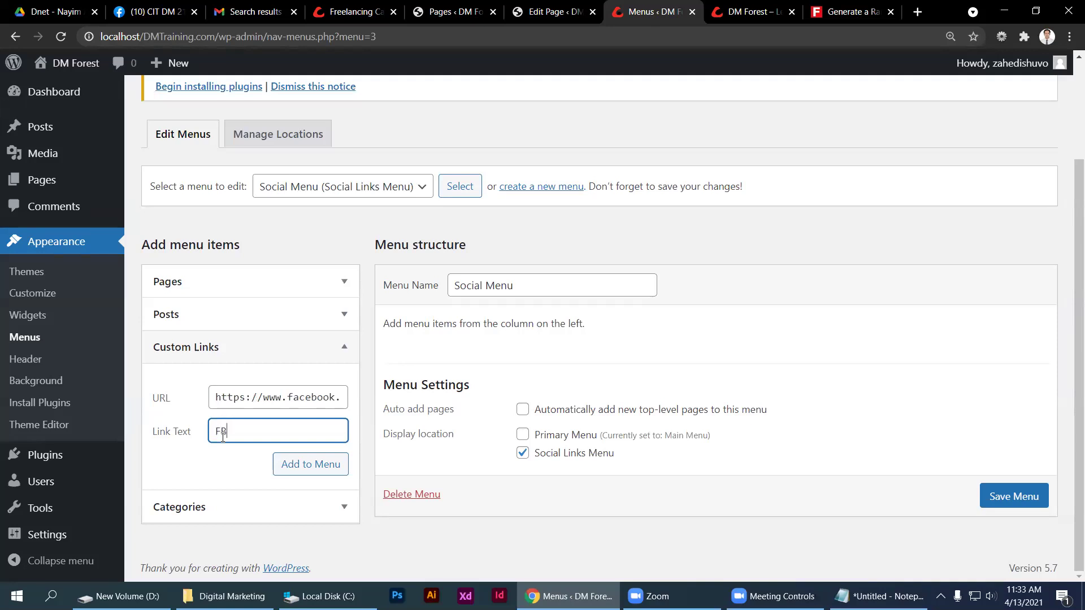
{"action": "left_click", "coordinate": [321, 467]}
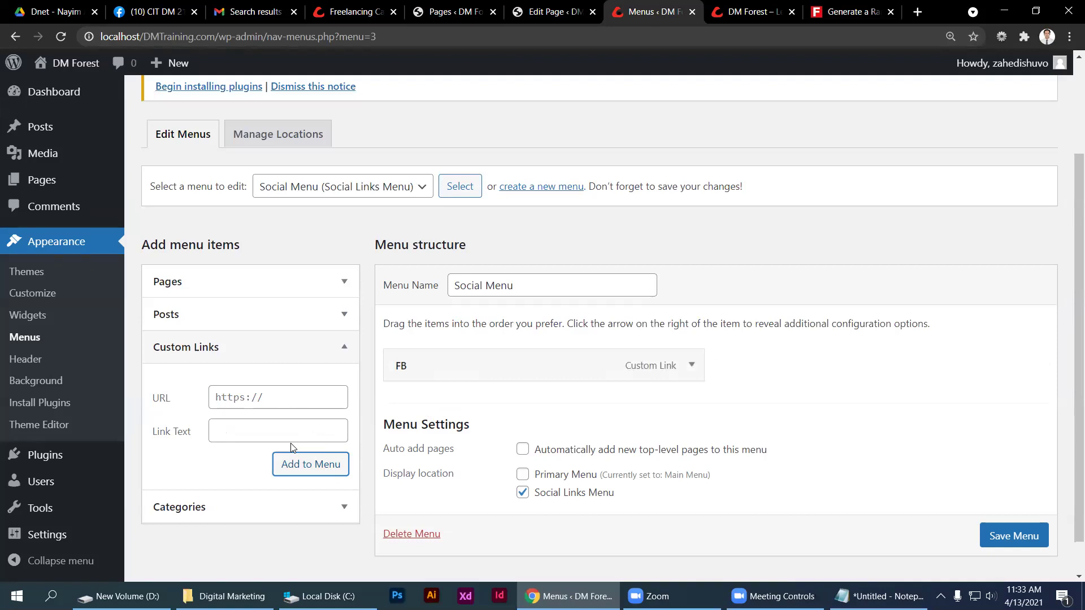
- Copy the YouTube link address from the institute footer's YouTube icon
{"action": "left_click", "coordinate": [339, 11]}
{"action": "right_click", "coordinate": [226, 479]}
{"action": "left_click", "coordinate": [288, 432]}
{"action": "left_click", "coordinate": [746, 11]}
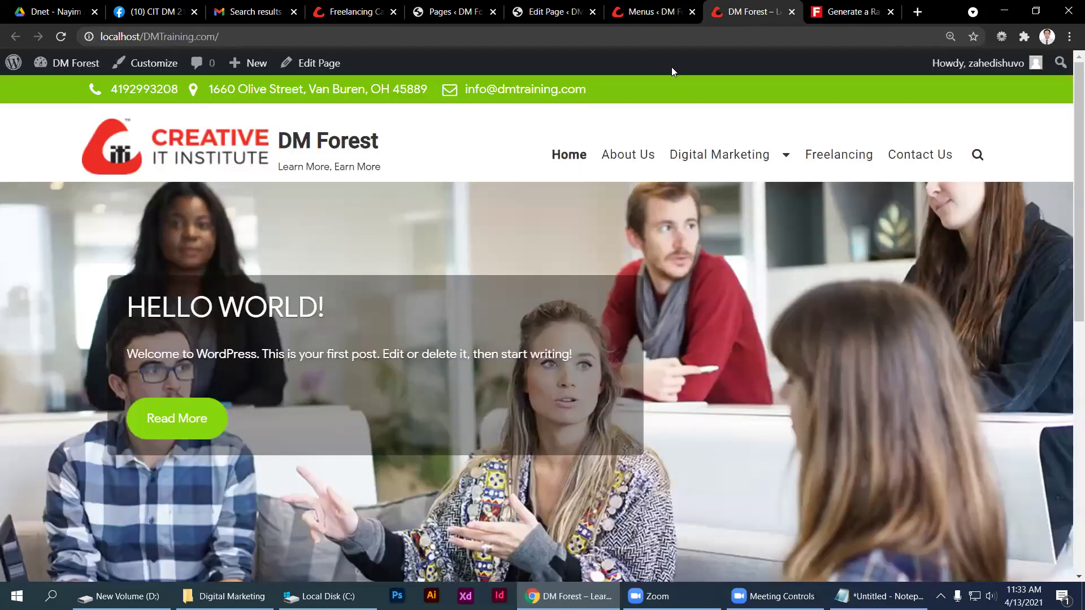
- Add a 'YT' custom link with the YouTube URL ending changed to DMTraining
{"action": "left_click", "coordinate": [636, 13]}
{"action": "left_click", "coordinate": [221, 397]}
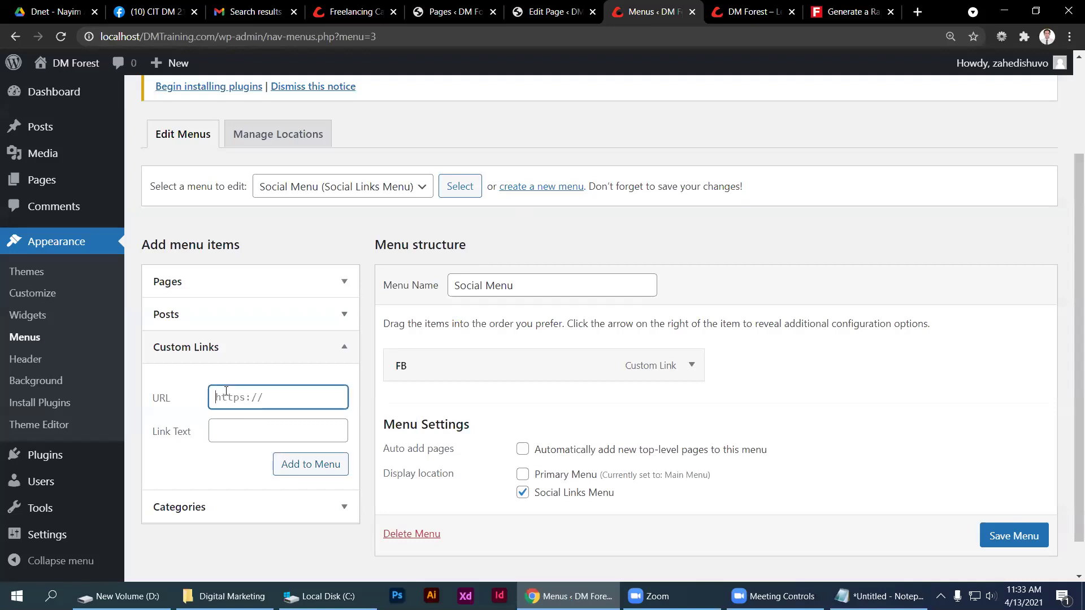
{"action": "key", "text": "ctrl+v"}
{"action": "left_click_drag", "start_coordinate": [343, 397], "coordinate": [386, 403]}
{"action": "key", "text": "BackSpace"}
{"action": "type", "text": "dm"}
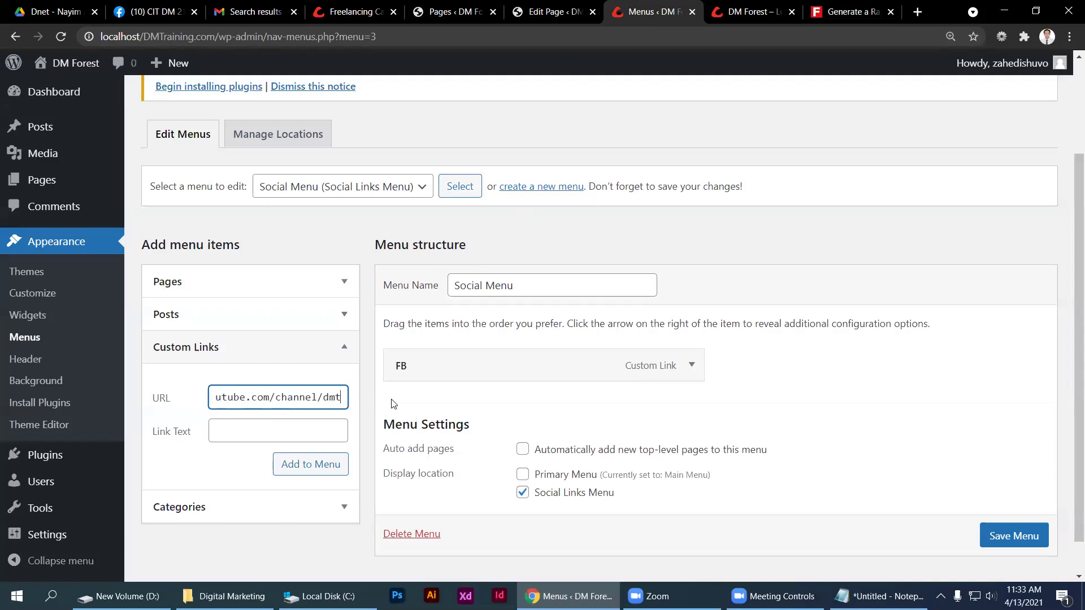
{"action": "key", "text": "BackSpace"}
{"action": "key", "text": "BackSpace"}
{"action": "type", "text": "DMTraining"}
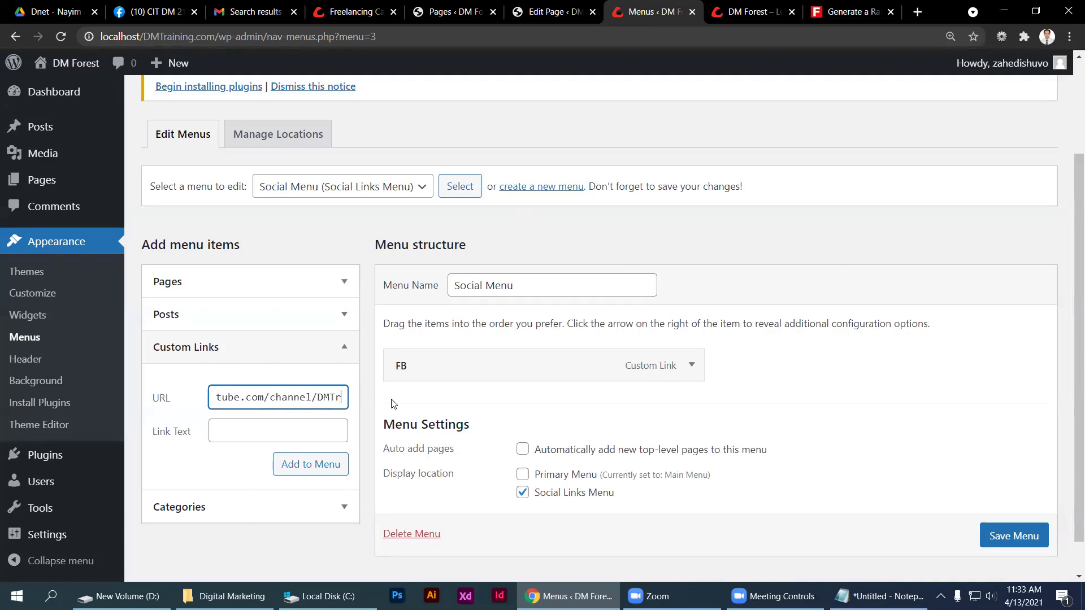
{"action": "left_click", "coordinate": [288, 432]}
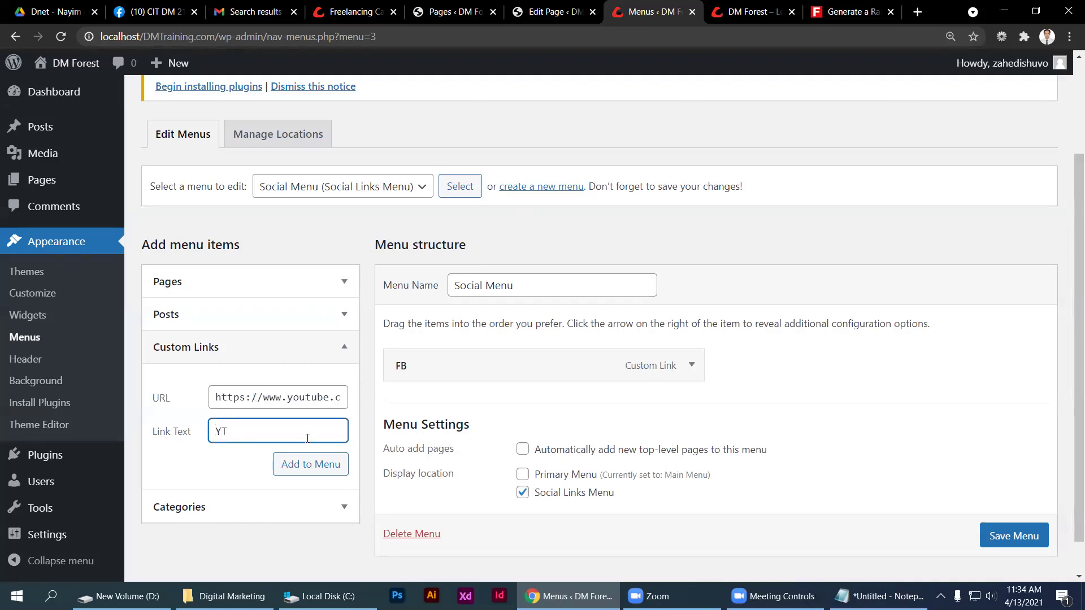
{"action": "left_click", "coordinate": [314, 463]}
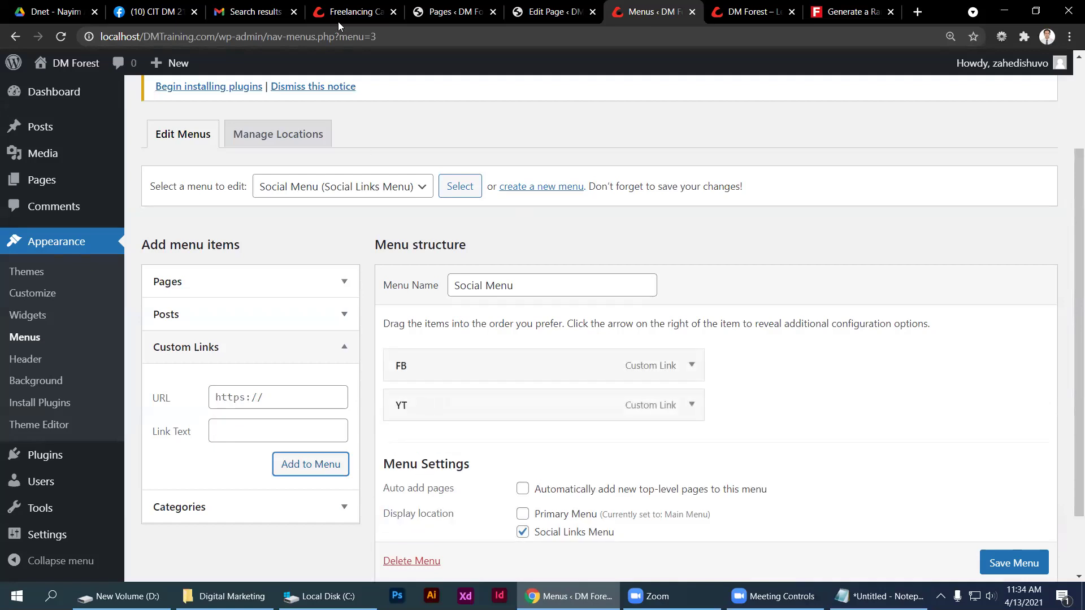
- Add an 'in' custom link using the LinkedIn company URL ending in DMTraining
{"action": "left_click", "coordinate": [341, 13]}
{"action": "right_click", "coordinate": [270, 468]}
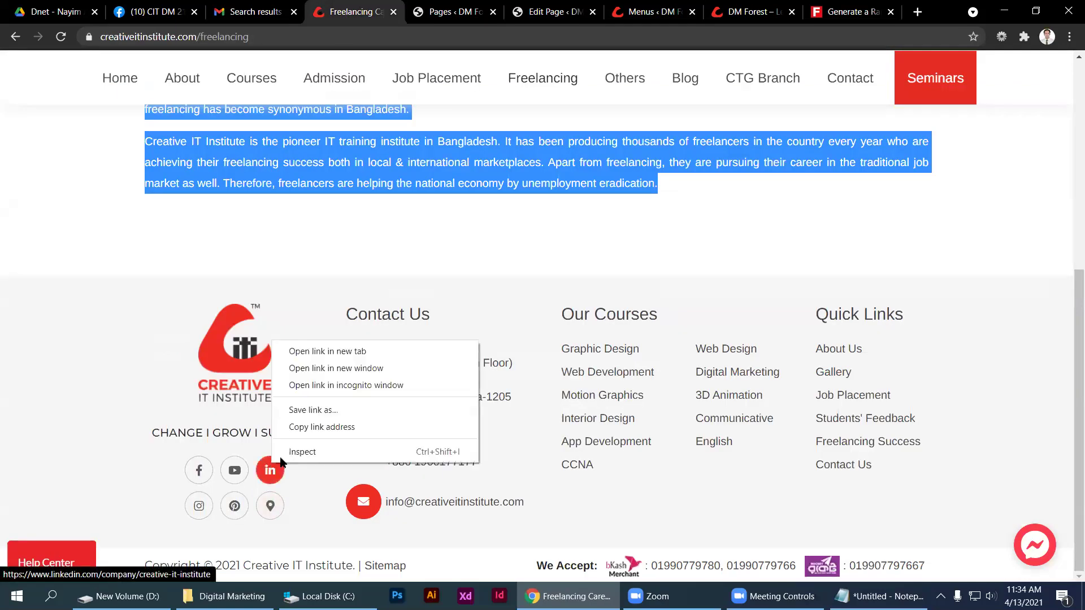
{"action": "left_click", "coordinate": [318, 430]}
{"action": "left_click", "coordinate": [280, 396]}
{"action": "key", "text": "ctrl+v"}
{"action": "left_click_drag", "start_coordinate": [331, 403], "coordinate": [414, 398]}
{"action": "key", "text": "BackSpace"}
{"action": "type", "text": "DM"}
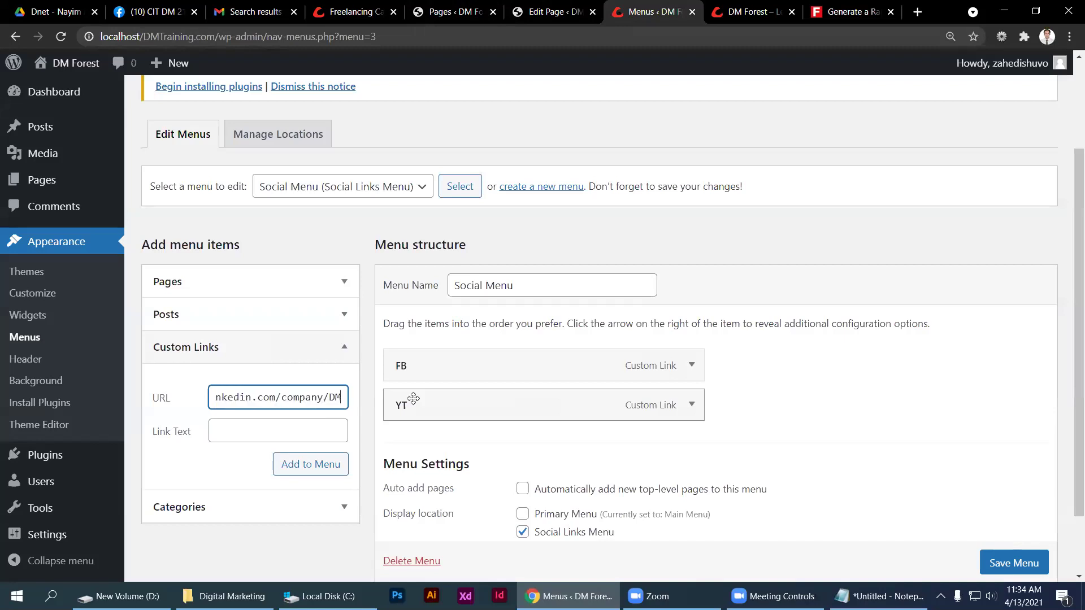
{"action": "type", "text": "Training"}
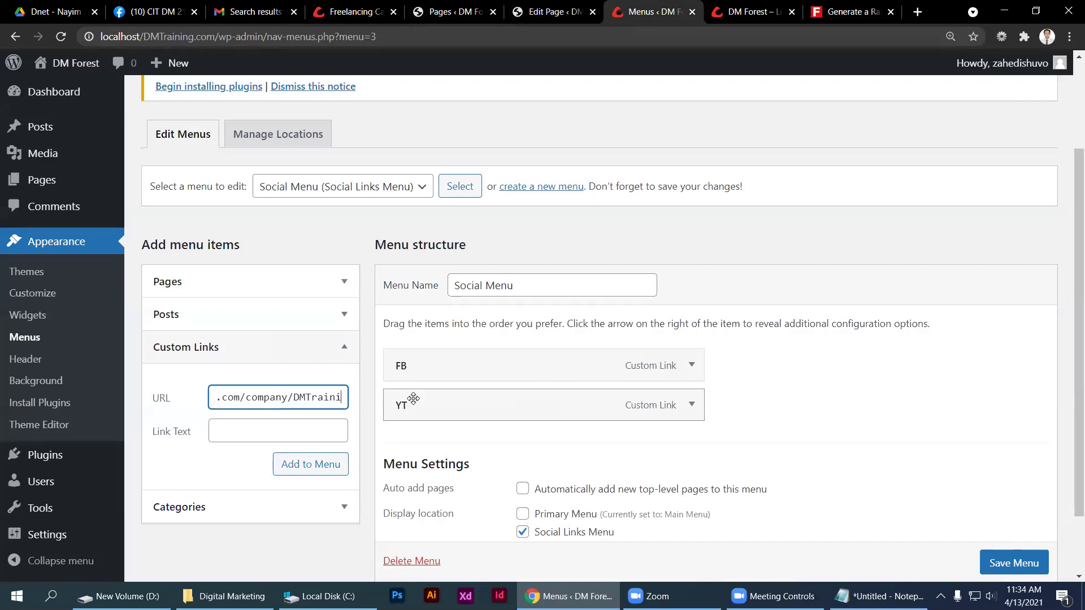
{"action": "left_click", "coordinate": [252, 429]}
{"action": "type", "text": "in"}
{"action": "left_click", "coordinate": [308, 463]}
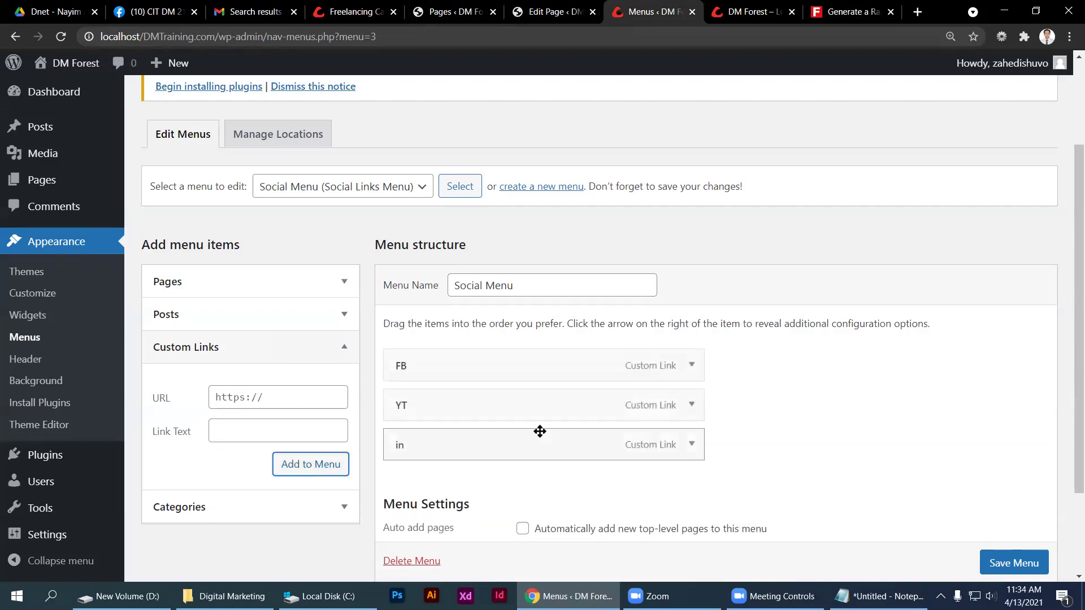
- Save the Social Menu, close the generator tab, and show the DM Forest homepage
{"action": "left_click", "coordinate": [1003, 566]}
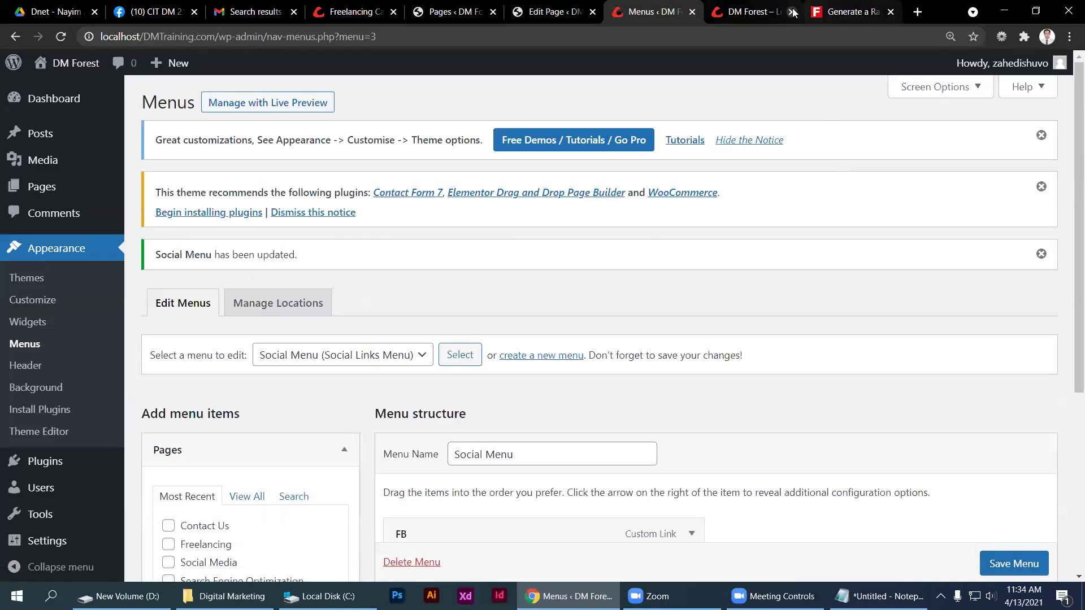
{"action": "left_click", "coordinate": [890, 12]}
{"action": "left_click", "coordinate": [751, 12]}
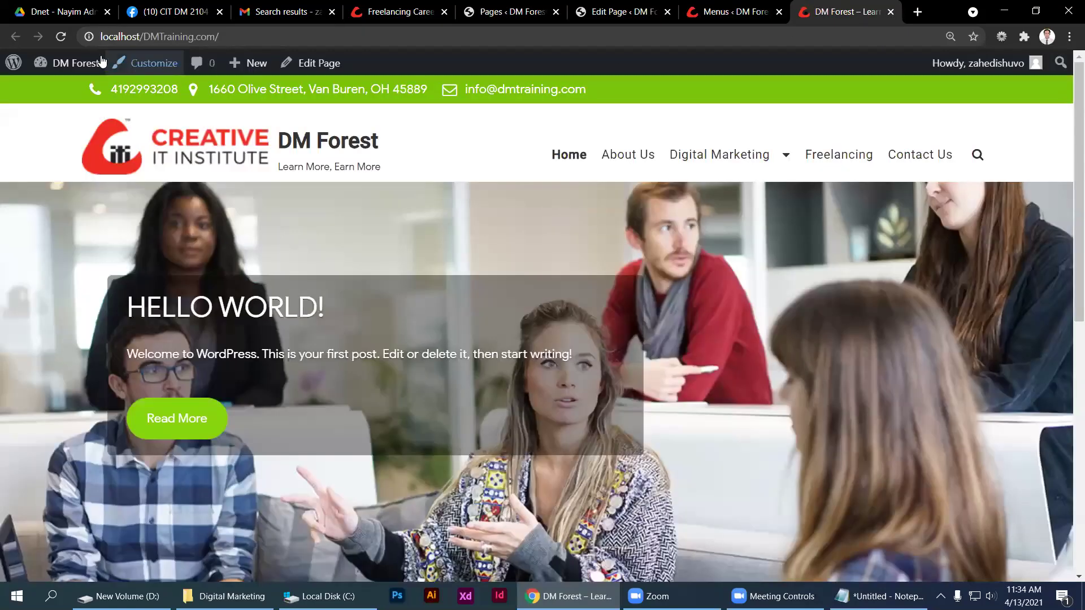
- Reload the homepage to show the Facebook, YouTube and LinkedIn icons, then search Windows for 'sni'
{"action": "left_click", "coordinate": [61, 36]}
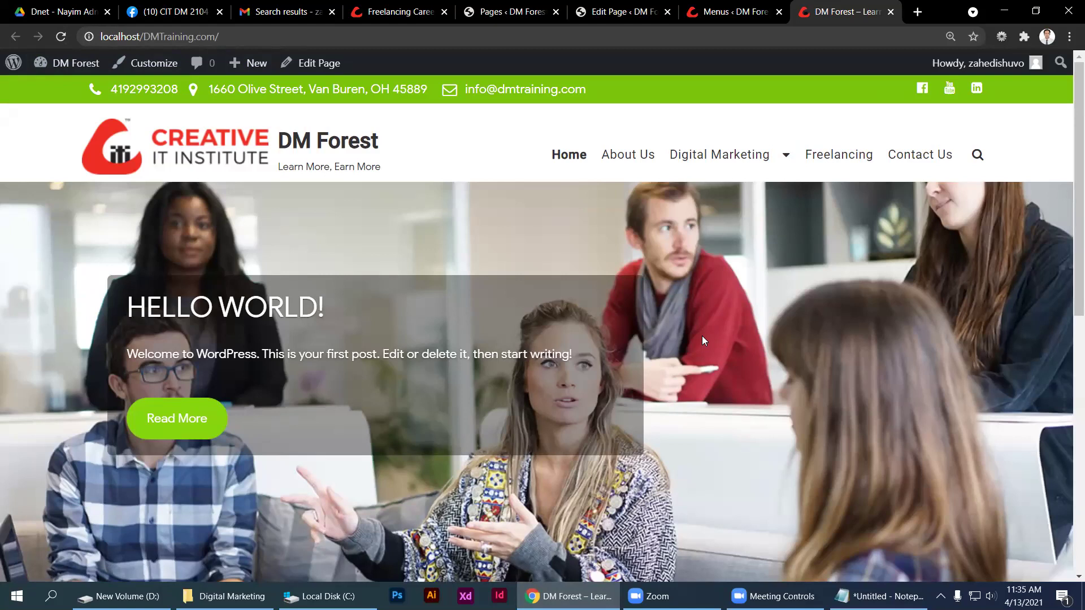
{"action": "left_click", "coordinate": [226, 39]}
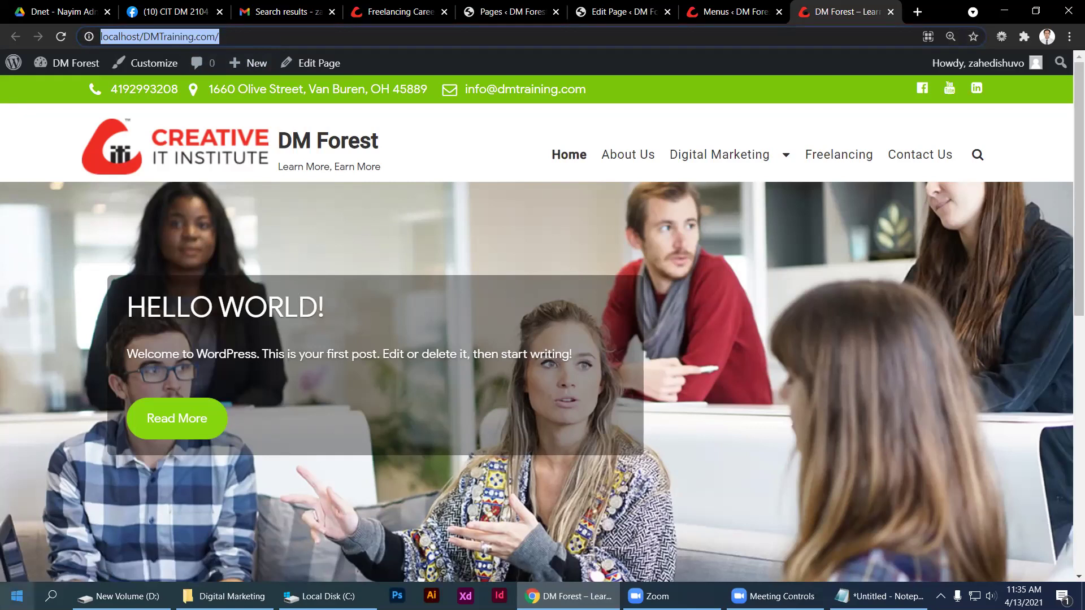
{"action": "left_click", "coordinate": [17, 596]}
{"action": "type", "text": "sni"}
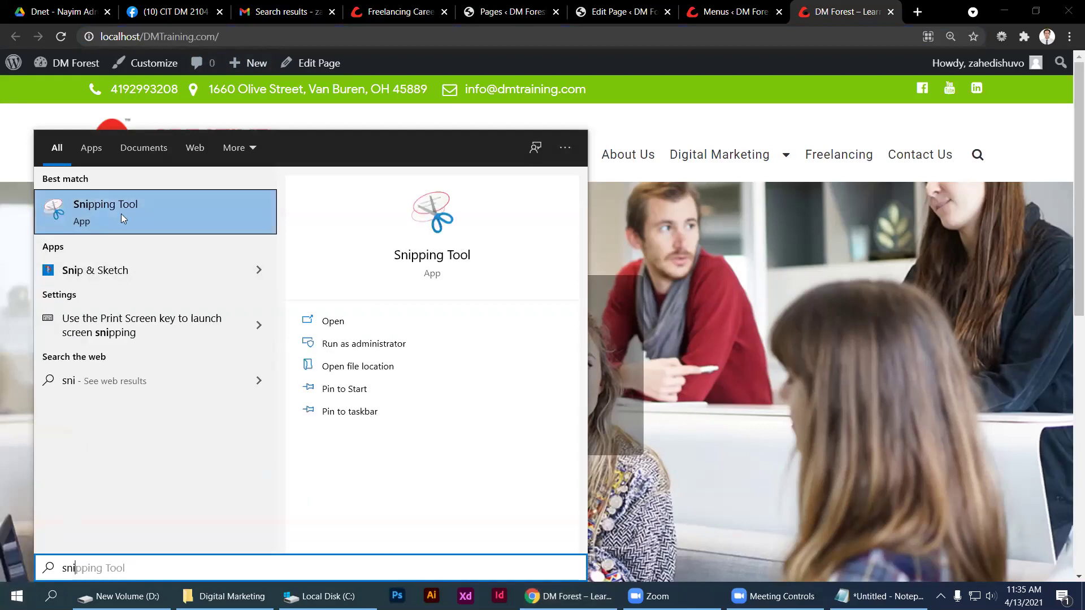
- Launch Snipping Tool and capture the full DM Forest homepage browser view
{"action": "left_click", "coordinate": [177, 214]}
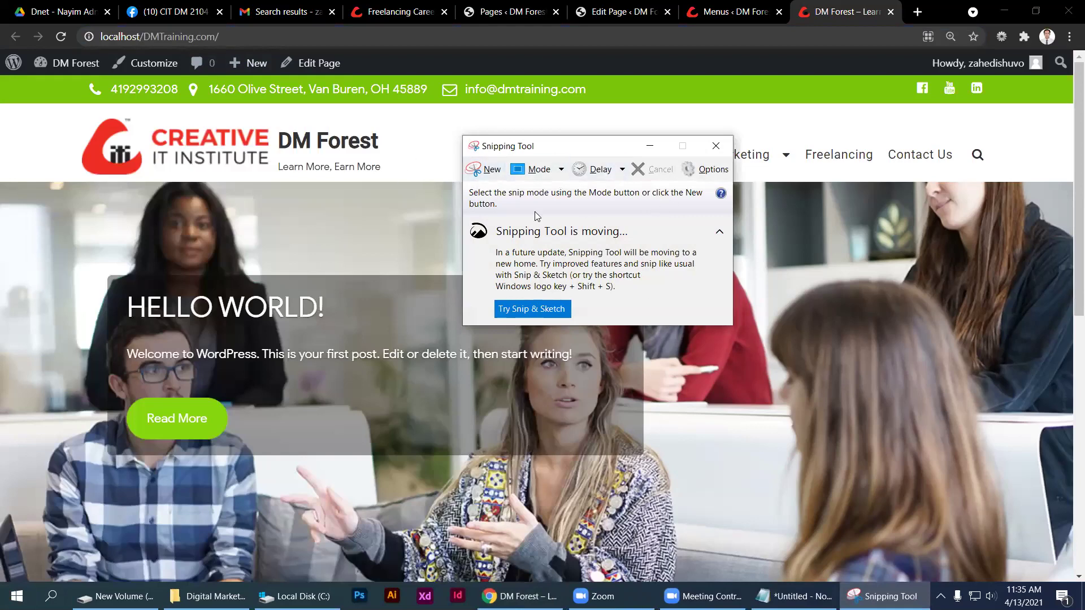
{"action": "left_click", "coordinate": [490, 172]}
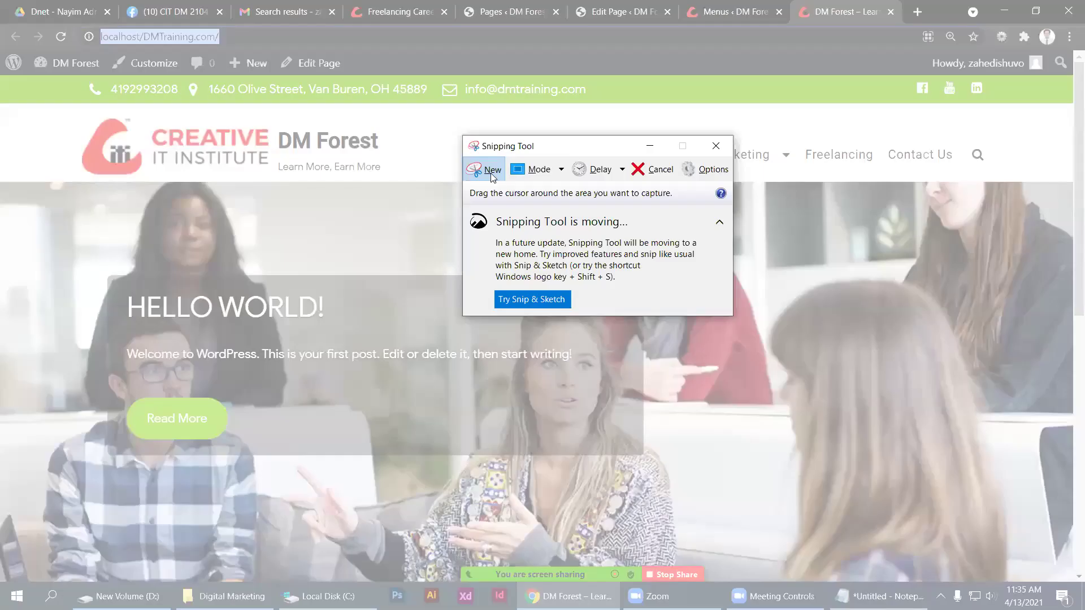
{"action": "left_click_drag", "start_coordinate": [4, 24], "coordinate": [1067, 477]}
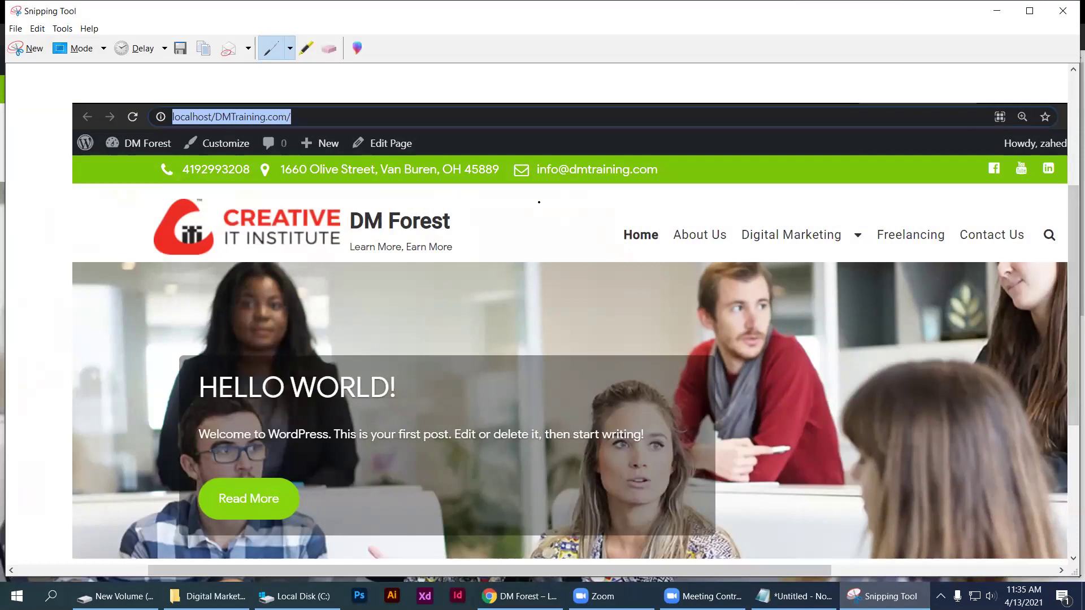
- Circle the URL, contact bar, logo, tagline, navigation and social icons in blue, then minimise
{"action": "mouse_move", "coordinate": [304, 91]}
{"action": "left_mouse_down"}
{"action": "mouse_move", "coordinate": [169, 79]}
{"action": "mouse_move", "coordinate": [163, 135]}
{"action": "left_mouse_up"}
{"action": "left_click_drag", "start_coordinate": [303, 93], "coordinate": [286, 84]}
{"action": "mouse_move", "coordinate": [118, 161]}
{"action": "left_mouse_down"}
{"action": "mouse_move", "coordinate": [437, 195]}
{"action": "mouse_move", "coordinate": [656, 158]}
{"action": "mouse_move", "coordinate": [370, 145]}
{"action": "left_mouse_up"}
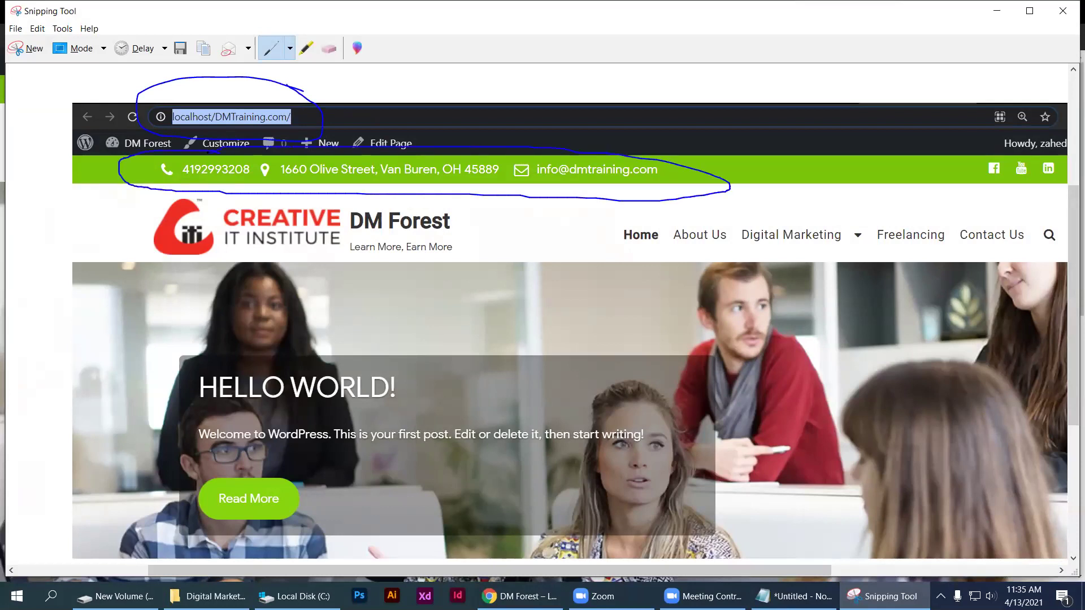
{"action": "left_click_drag", "start_coordinate": [213, 151], "coordinate": [204, 142]}
{"action": "mouse_move", "coordinate": [279, 207]}
{"action": "left_mouse_down"}
{"action": "mouse_move", "coordinate": [216, 263]}
{"action": "mouse_move", "coordinate": [316, 198]}
{"action": "mouse_move", "coordinate": [263, 196]}
{"action": "left_mouse_up"}
{"action": "mouse_move", "coordinate": [475, 233]}
{"action": "left_mouse_down"}
{"action": "mouse_move", "coordinate": [341, 233]}
{"action": "mouse_move", "coordinate": [456, 263]}
{"action": "mouse_move", "coordinate": [475, 232]}
{"action": "left_mouse_up"}
{"action": "mouse_move", "coordinate": [715, 209]}
{"action": "left_mouse_down"}
{"action": "mouse_move", "coordinate": [570, 208]}
{"action": "mouse_move", "coordinate": [927, 260]}
{"action": "mouse_move", "coordinate": [1045, 227]}
{"action": "mouse_move", "coordinate": [642, 203]}
{"action": "left_mouse_up"}
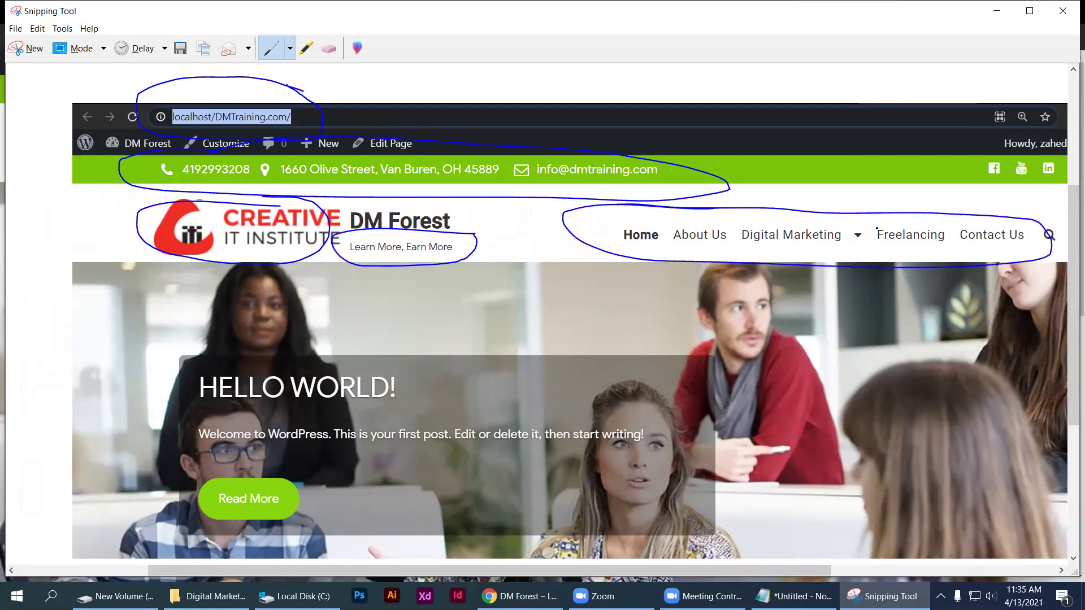
{"action": "left_click_drag", "start_coordinate": [856, 229], "coordinate": [854, 226]}
{"action": "mouse_move", "coordinate": [1058, 160]}
{"action": "left_mouse_down"}
{"action": "mouse_move", "coordinate": [949, 166]}
{"action": "mouse_move", "coordinate": [1062, 179]}
{"action": "mouse_move", "coordinate": [1065, 161]}
{"action": "mouse_move", "coordinate": [1045, 157]}
{"action": "left_mouse_up"}
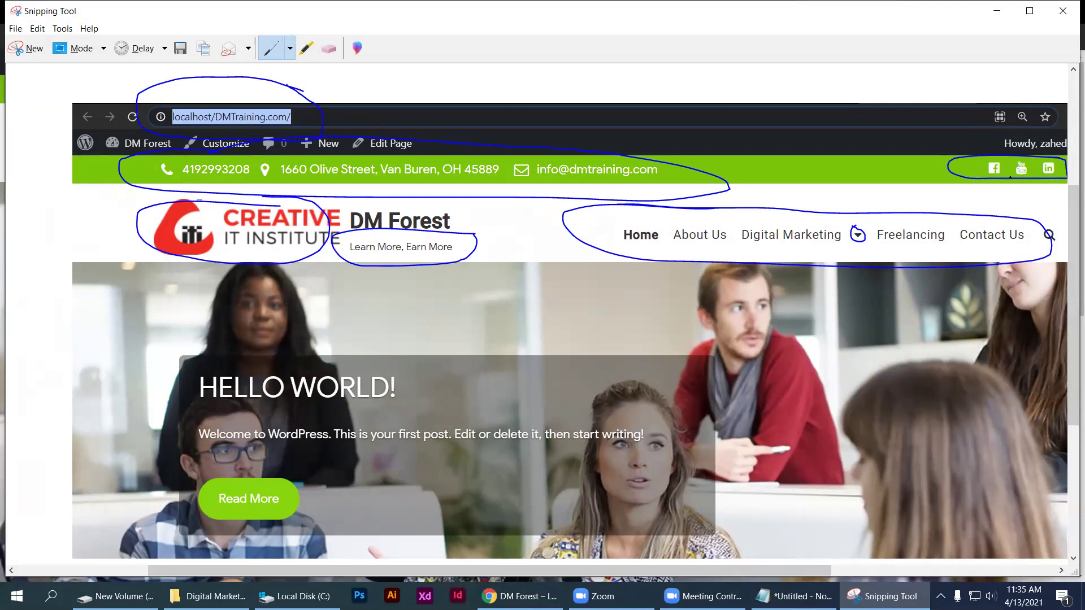
{"action": "left_click", "coordinate": [995, 14]}
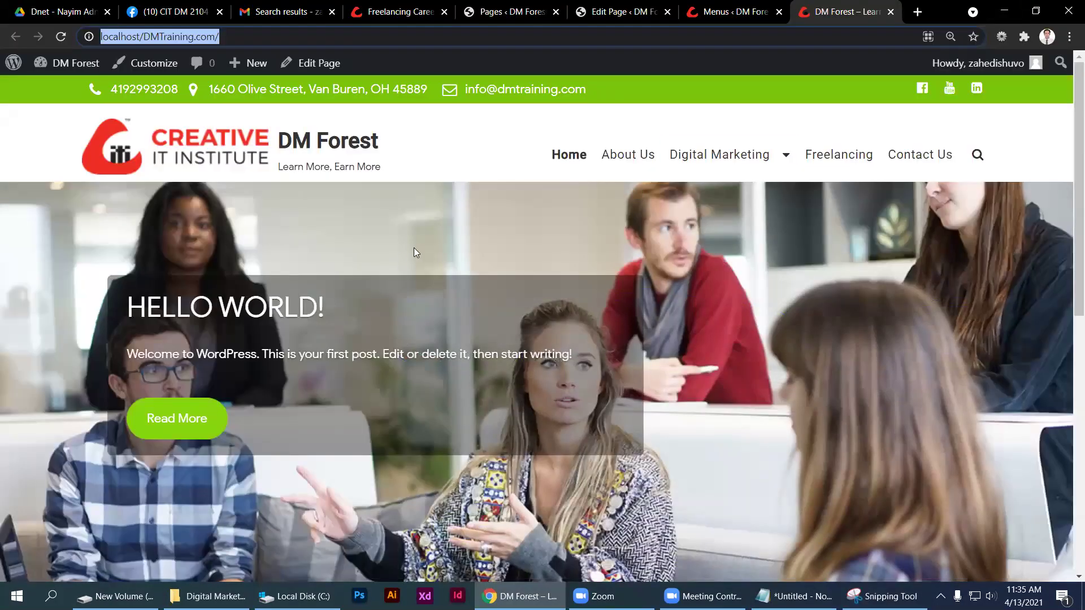
- Recheck the First Screenshot list in the CIT DM 2104 Facebook homework post, then return to WordPress Pages
{"action": "left_click", "coordinate": [165, 11]}
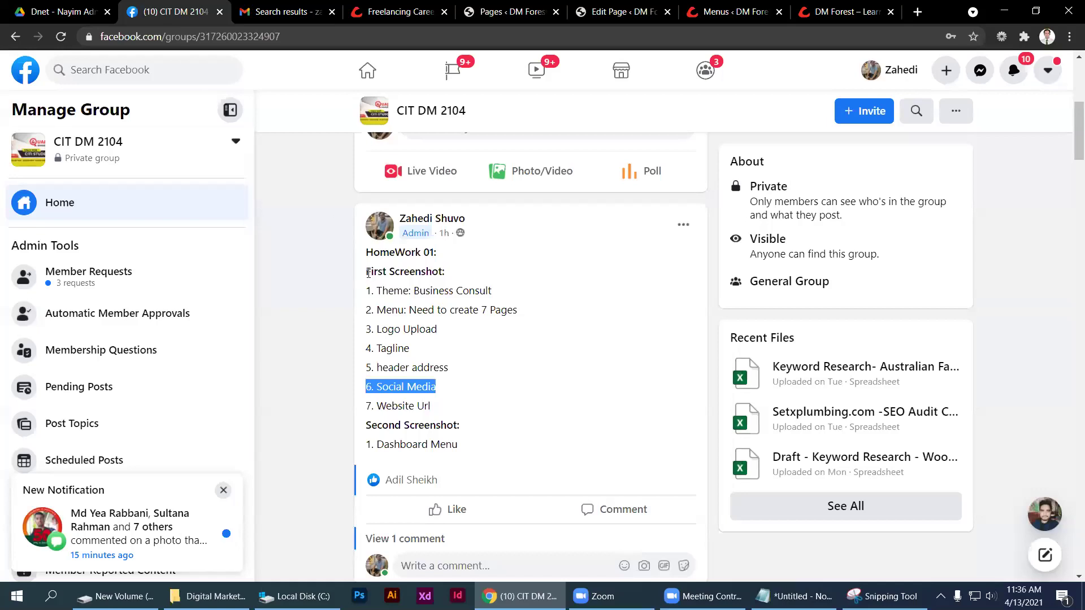
{"action": "left_click_drag", "start_coordinate": [367, 272], "coordinate": [451, 279]}
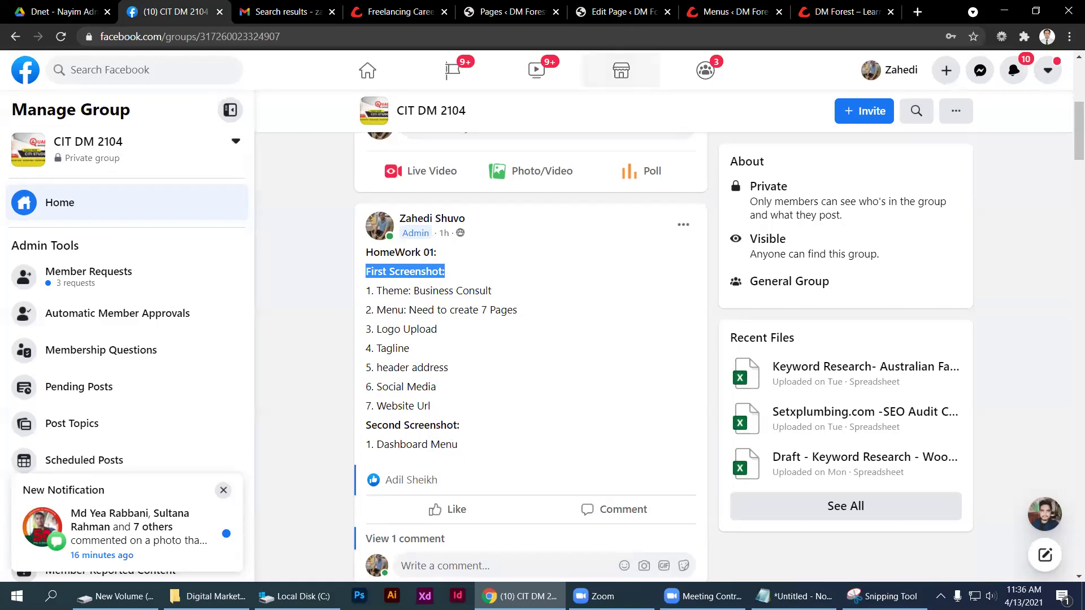
{"action": "left_click", "coordinate": [511, 11]}
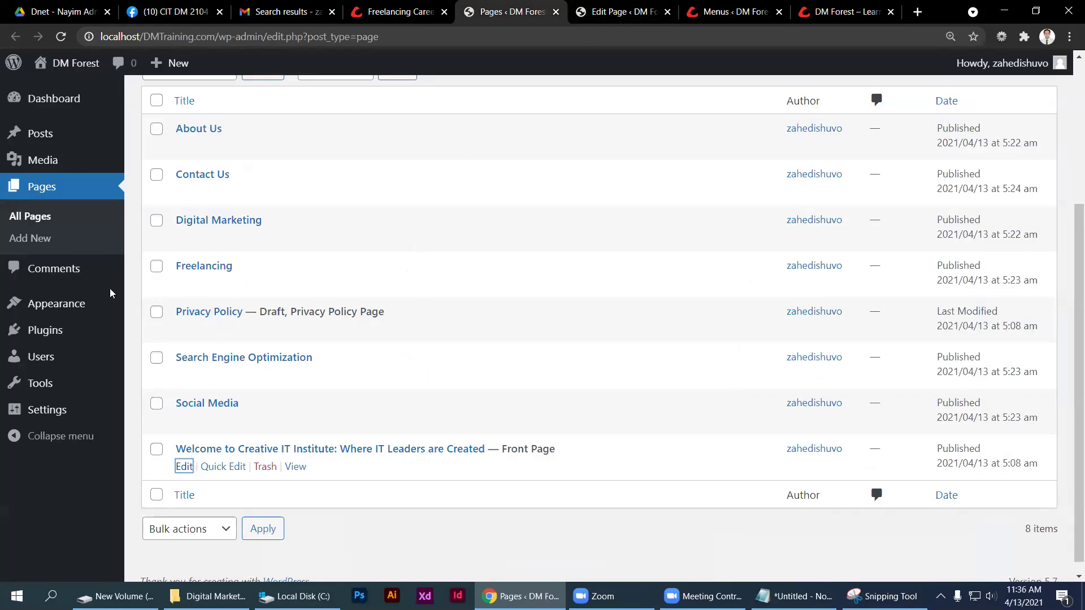
- Load Main Menu (Primary Menu) in Appearance > Menus to review its page items
{"action": "mouse_move", "coordinate": [96, 305]}
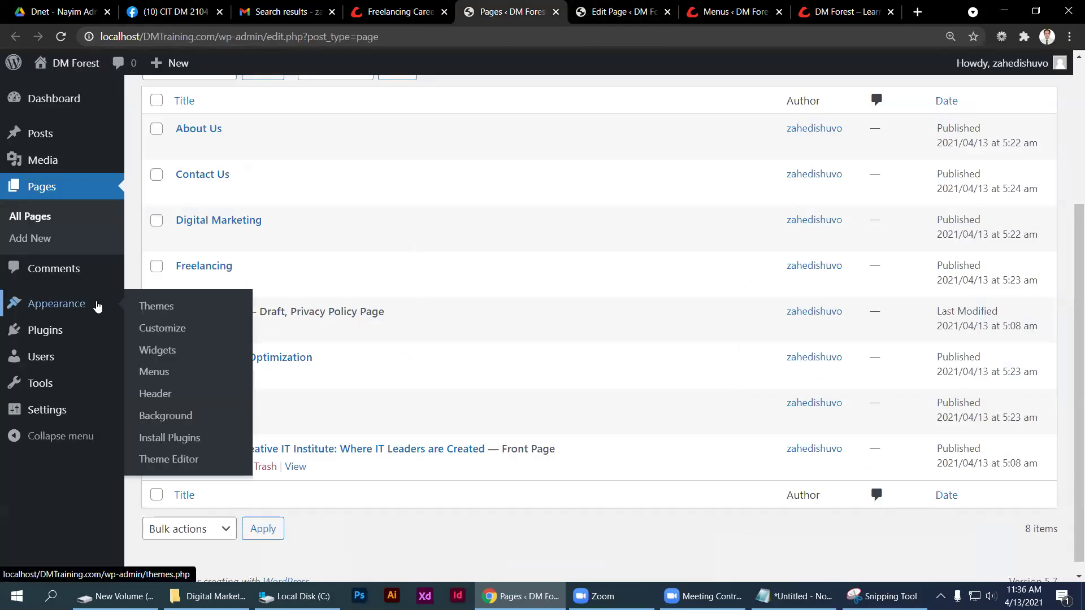
{"action": "left_click", "coordinate": [163, 377]}
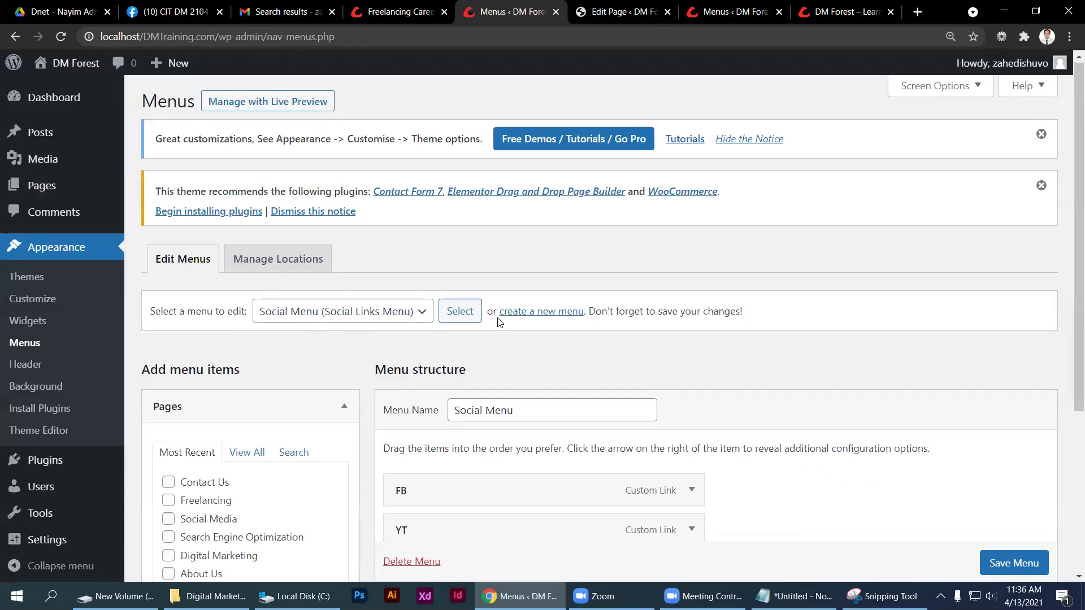
{"action": "scroll", "coordinate": [360, 313], "scroll_direction": "down", "scroll_amount": 3}
{"action": "left_click", "coordinate": [407, 171]}
{"action": "left_click", "coordinate": [368, 191]}
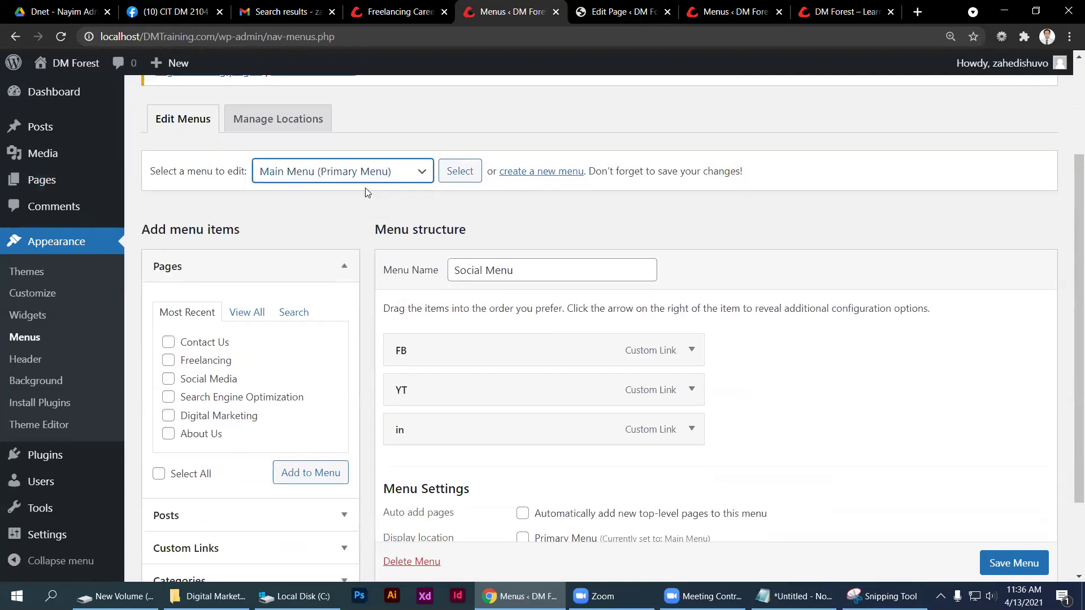
{"action": "left_click", "coordinate": [459, 174]}
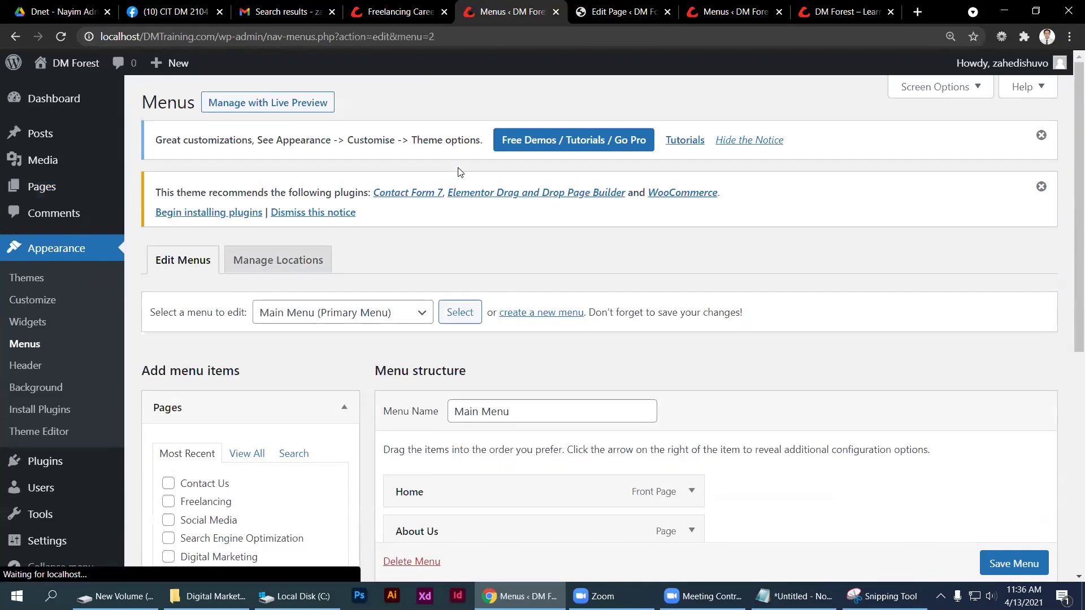
{"action": "scroll", "coordinate": [610, 296], "scroll_direction": "down", "scroll_amount": 4}
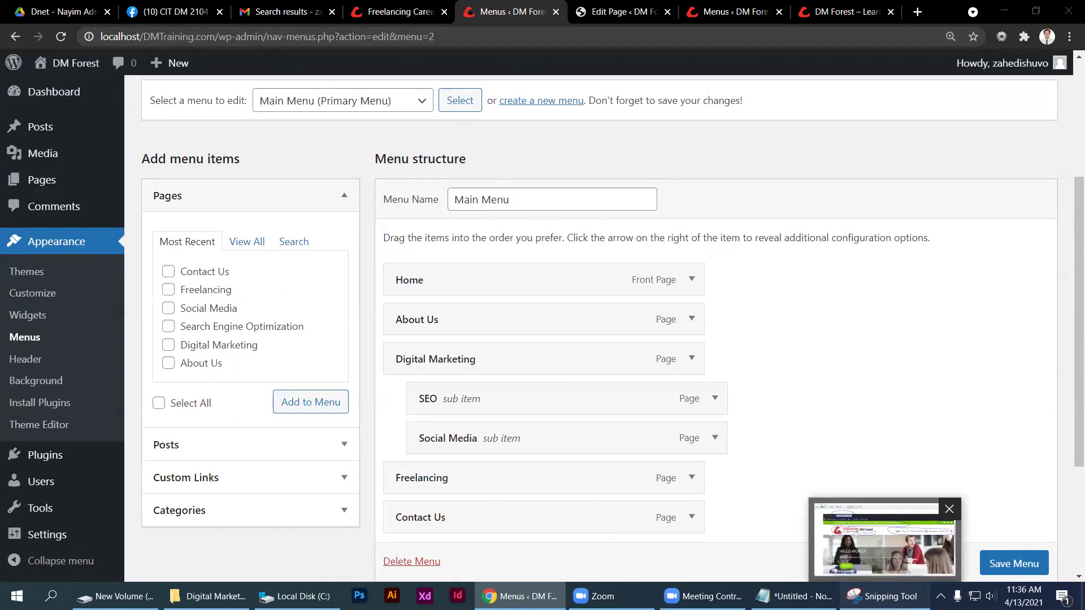
- Minimise the annotated Snipping Tool screenshot and open a new blank browser tab
{"action": "left_click", "coordinate": [881, 596]}
{"action": "left_click", "coordinate": [993, 13]}
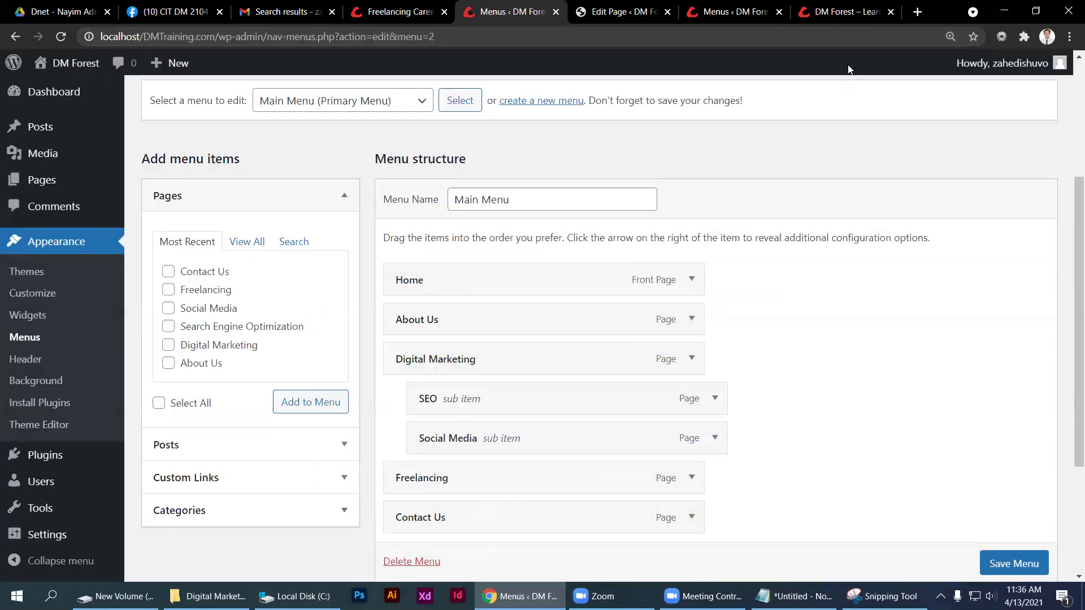
{"action": "left_click", "coordinate": [917, 12]}
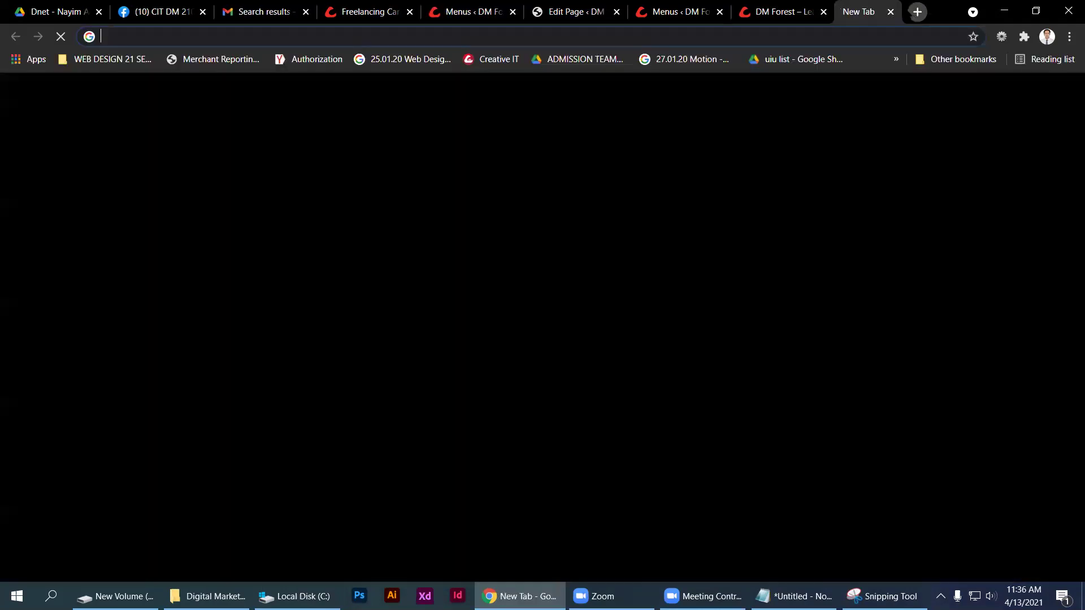
- Go to the Creative IT portal, close the DM Forest page, and start class attendance
{"action": "type", "text": "citibd.com"}
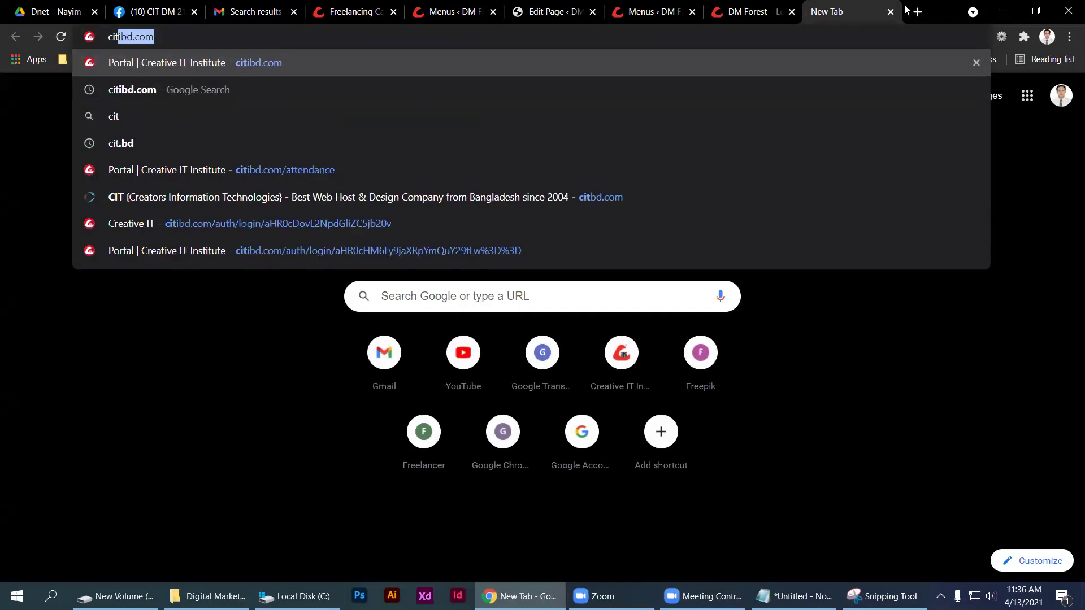
{"action": "key", "text": "Return"}
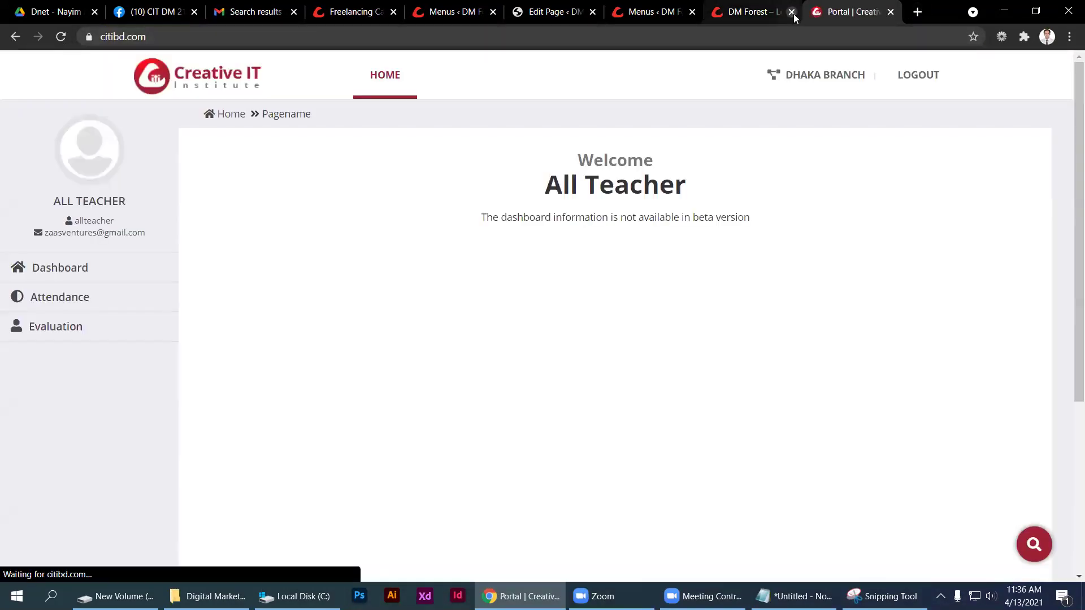
{"action": "left_click", "coordinate": [791, 12]}
{"action": "mouse_move", "coordinate": [62, 297]}
{"action": "left_click", "coordinate": [291, 297]}
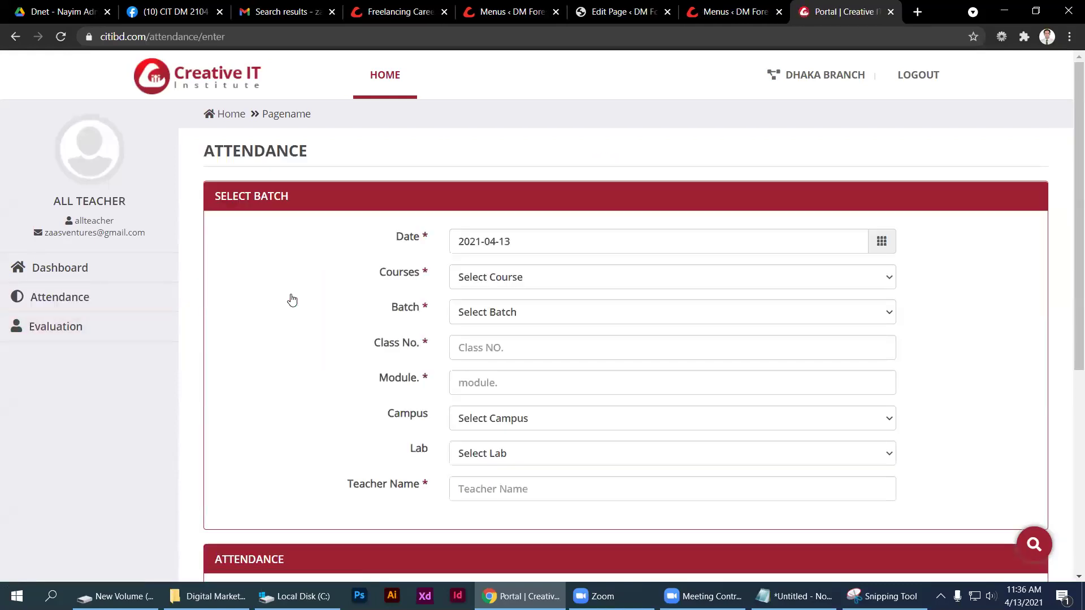
- Choose Digital Marketing as the course and DM-2104 as the batch
{"action": "left_click", "coordinate": [513, 280]}
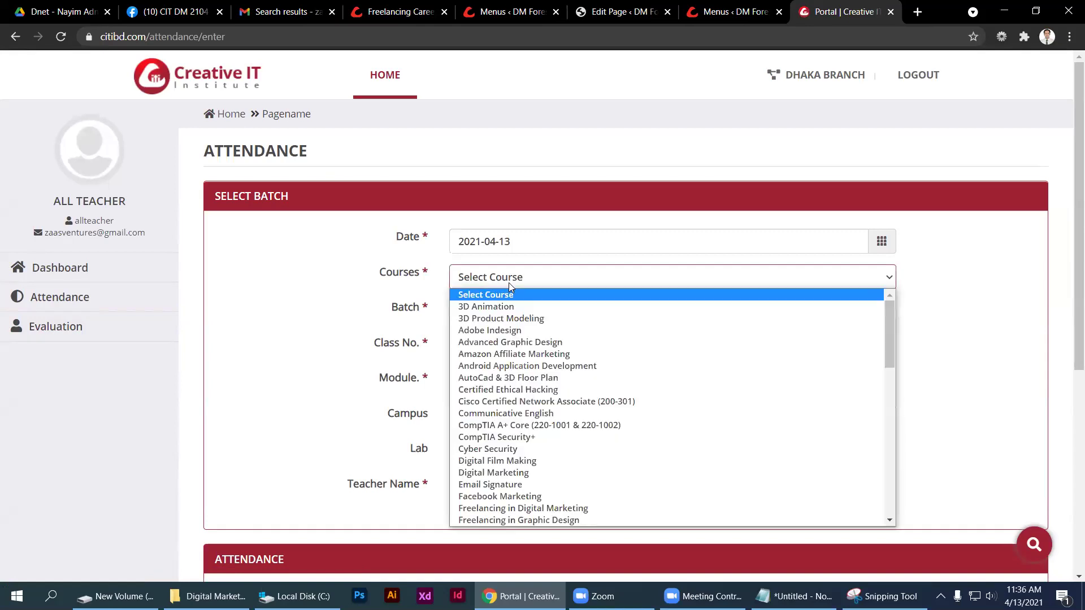
{"action": "left_click", "coordinate": [522, 474]}
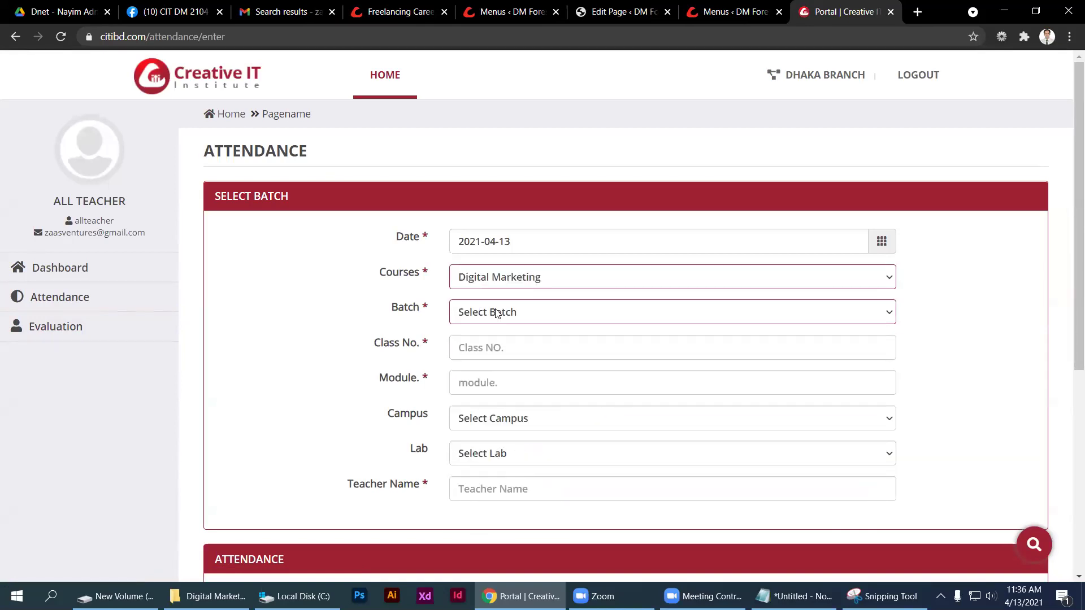
{"action": "left_click", "coordinate": [496, 312]}
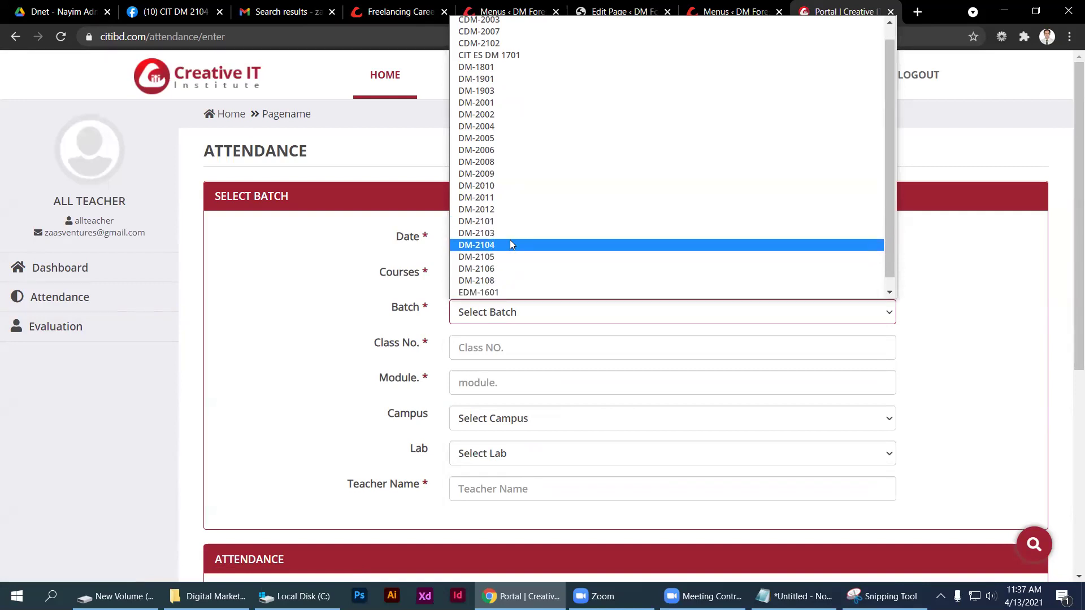
{"action": "left_click", "coordinate": [510, 244]}
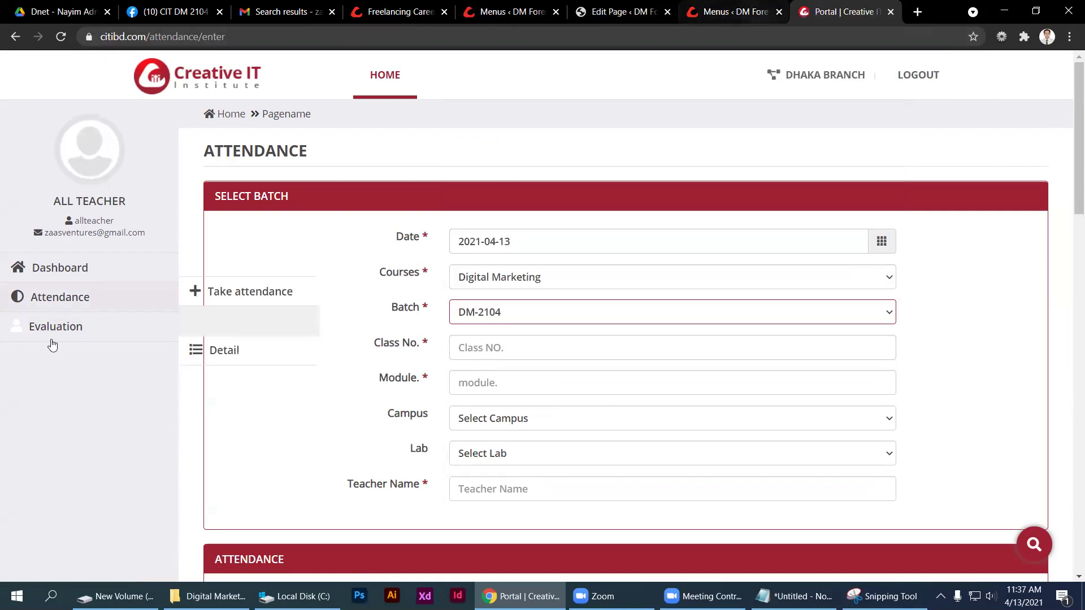
- Open the Attendance Report in a new tab and open its batch filter list
{"action": "mouse_move", "coordinate": [111, 307]}
{"action": "middle_click", "coordinate": [227, 320]}
{"action": "left_click", "coordinate": [841, 11]}
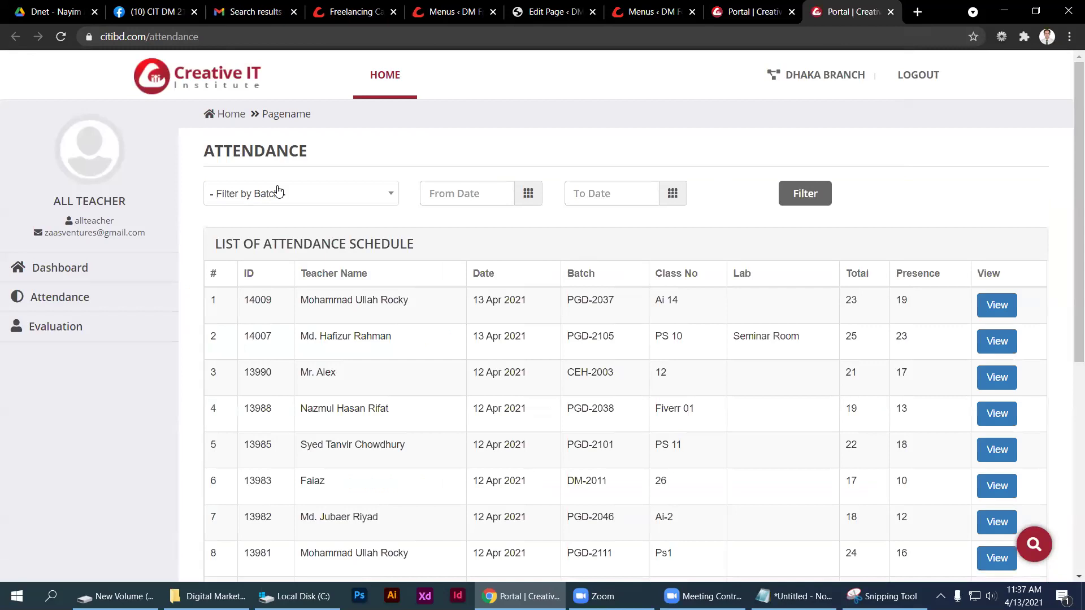
{"action": "left_click", "coordinate": [278, 191]}
- Filter the schedule to batch DM-2104 and open class 05 and 04 records in new tabs
{"action": "type", "text": "2104"}
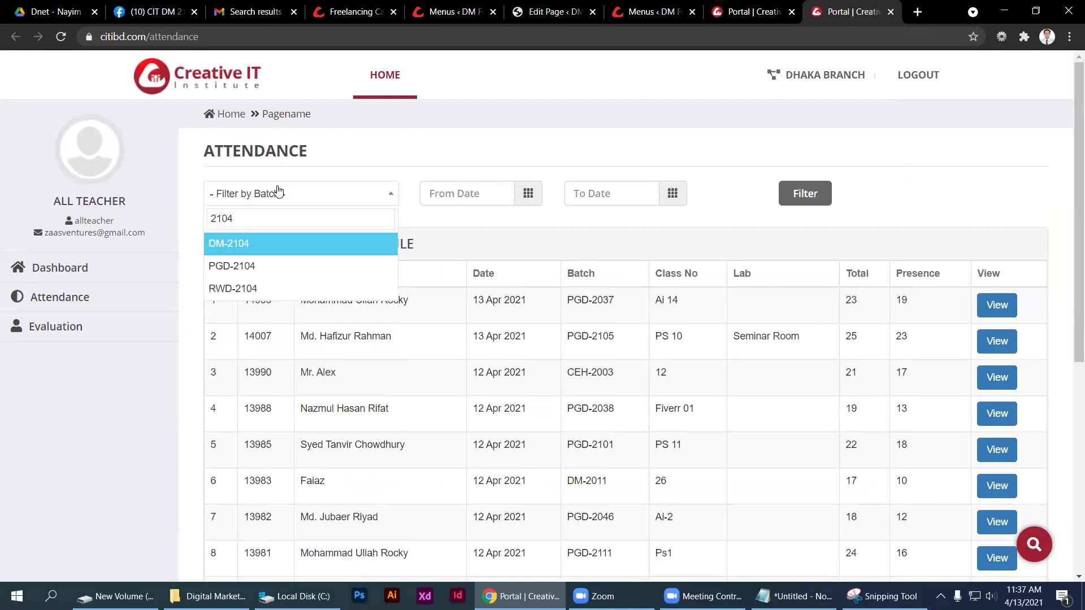
{"action": "left_click", "coordinate": [265, 244]}
{"action": "left_click", "coordinate": [811, 193]}
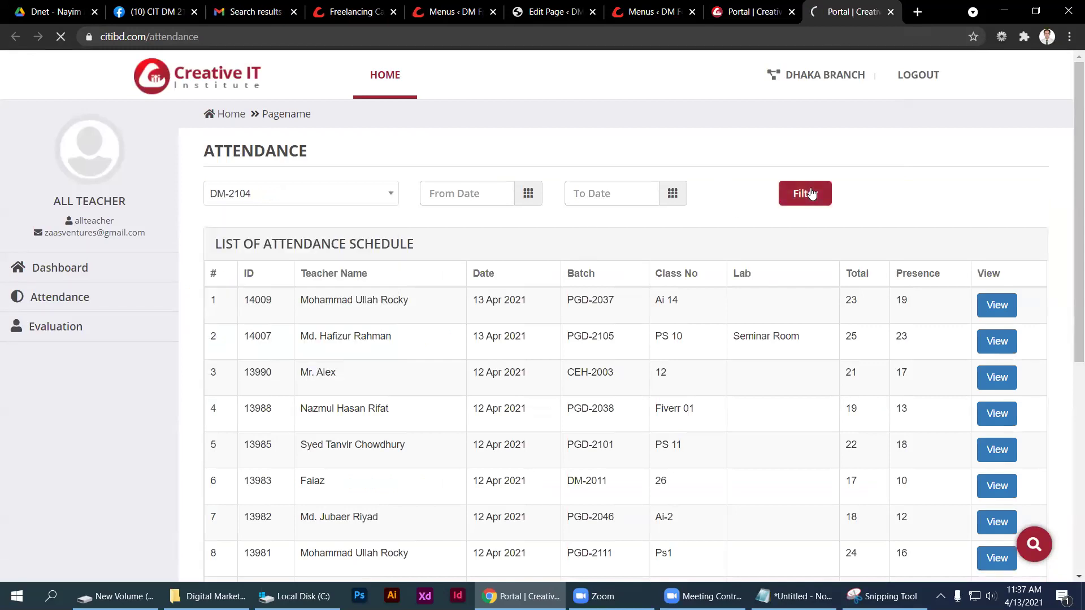
{"action": "left_click", "coordinate": [995, 306], "text": "ctrl"}
{"action": "left_click", "coordinate": [989, 341], "text": "ctrl"}
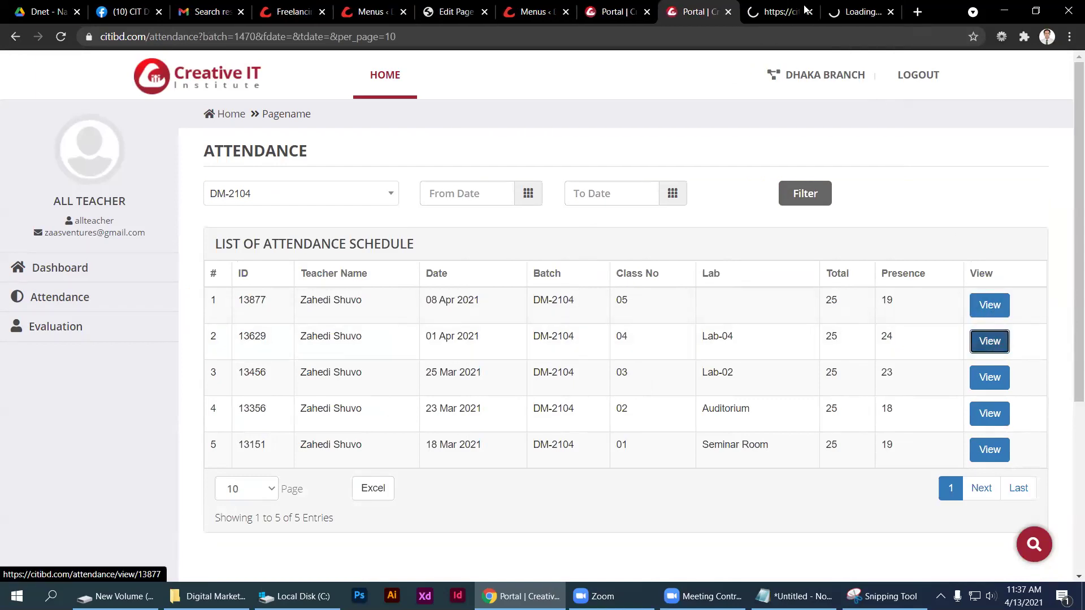
{"action": "left_click", "coordinate": [777, 11]}
- Review class 05's attendance record
{"action": "scroll", "coordinate": [765, 347], "scroll_direction": "down", "scroll_amount": 6}
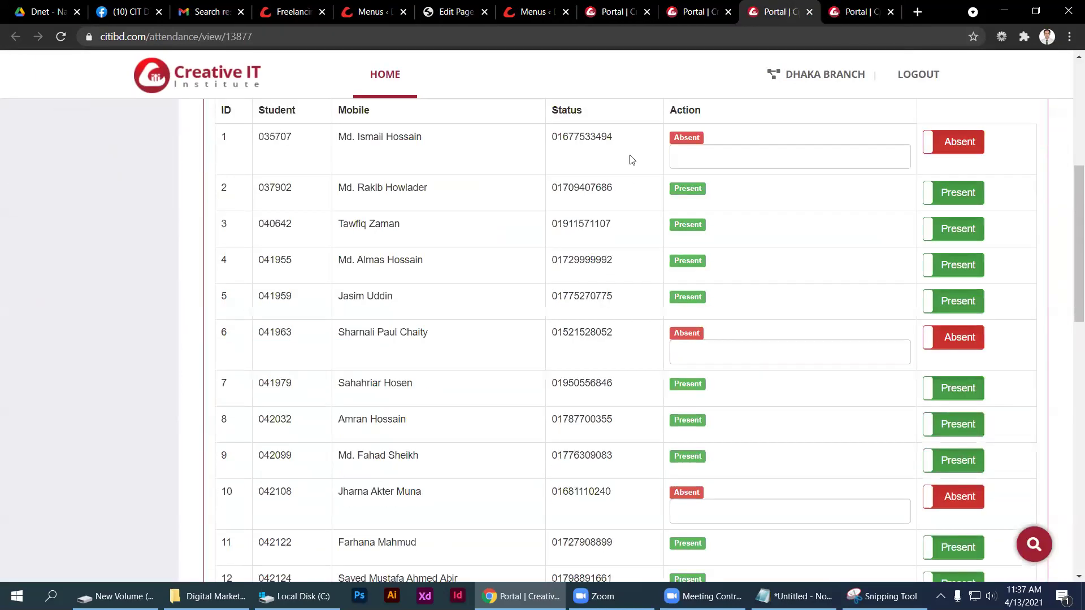
{"action": "scroll", "coordinate": [564, 298], "scroll_direction": "down", "scroll_amount": 2}
{"action": "scroll", "coordinate": [507, 333], "scroll_direction": "down", "scroll_amount": 4}
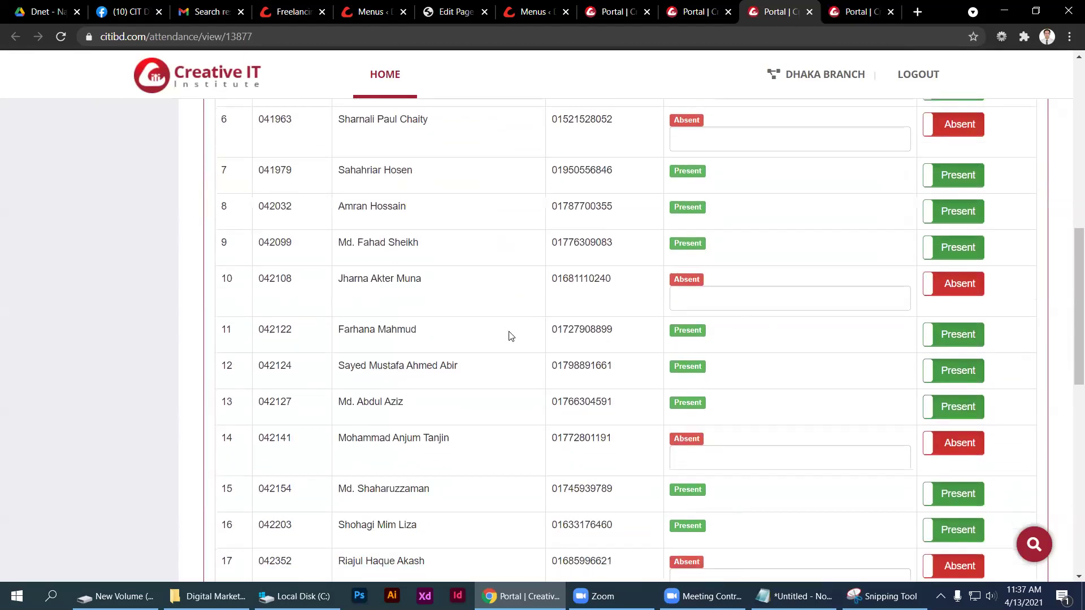
{"action": "scroll", "coordinate": [513, 338], "scroll_direction": "down", "scroll_amount": 3}
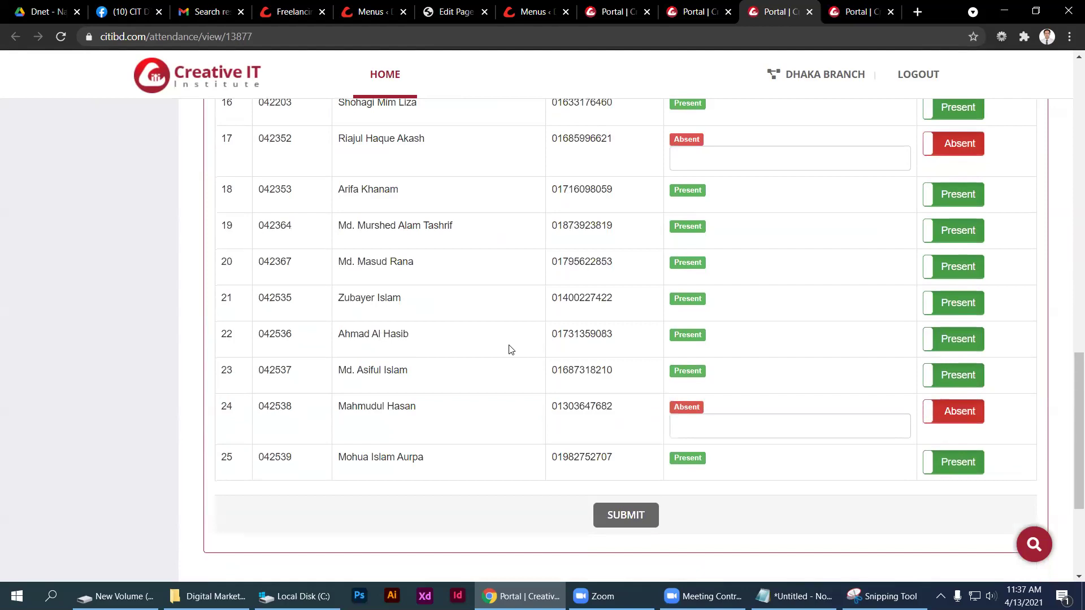
{"action": "scroll", "coordinate": [511, 346], "scroll_direction": "up", "scroll_amount": 5}
{"action": "scroll", "coordinate": [507, 348], "scroll_direction": "up", "scroll_amount": 5}
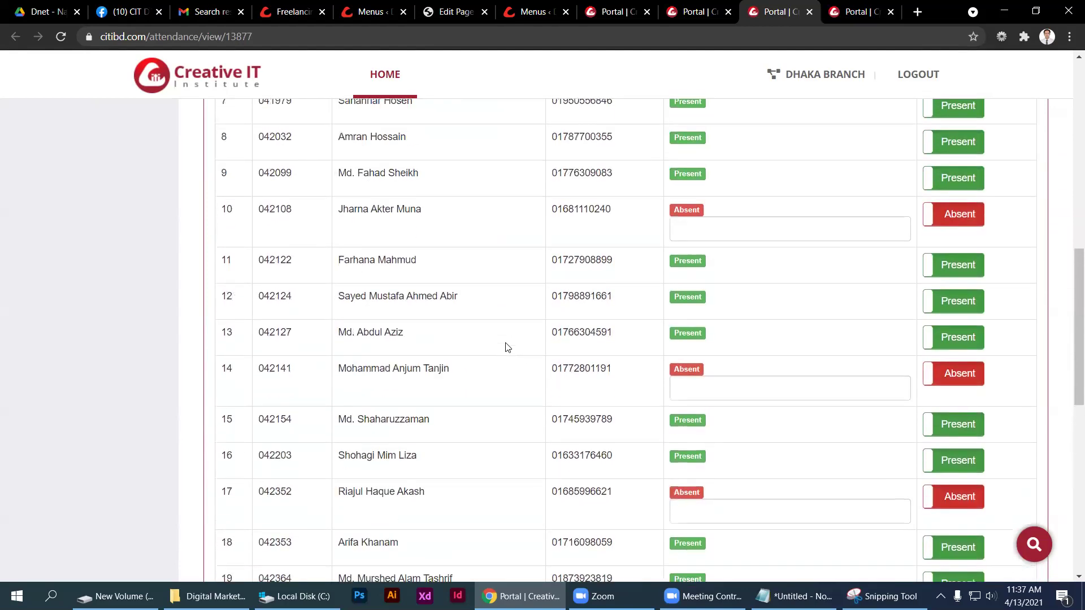
{"action": "scroll", "coordinate": [507, 348], "scroll_direction": "up", "scroll_amount": 2}
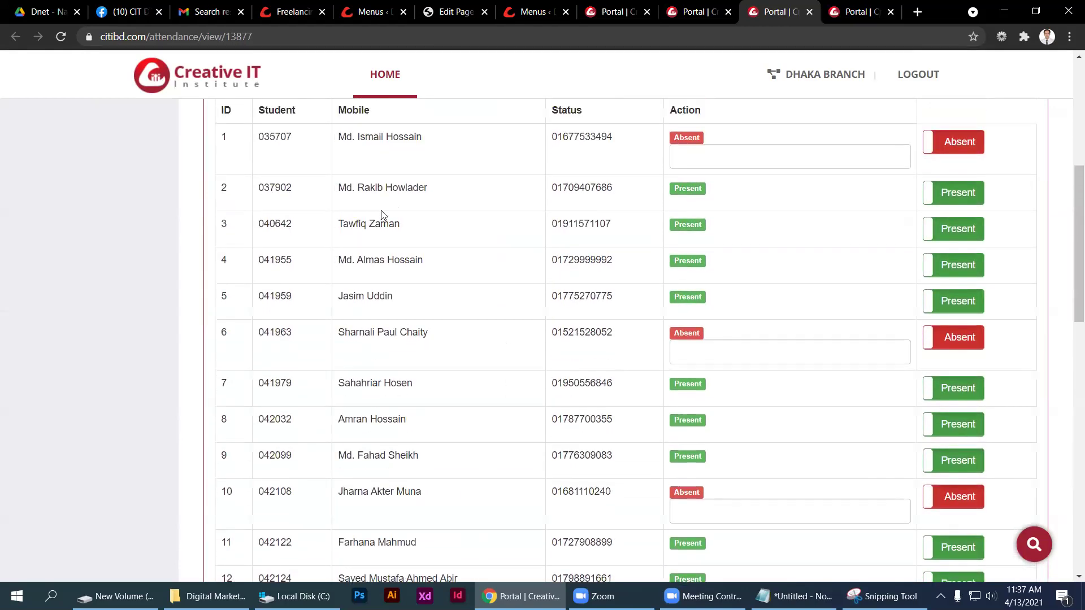
{"action": "double_click", "coordinate": [350, 223]}
- Mark the third student Present in class 04, submit, and close both record tabs
{"action": "left_click", "coordinate": [862, 12]}
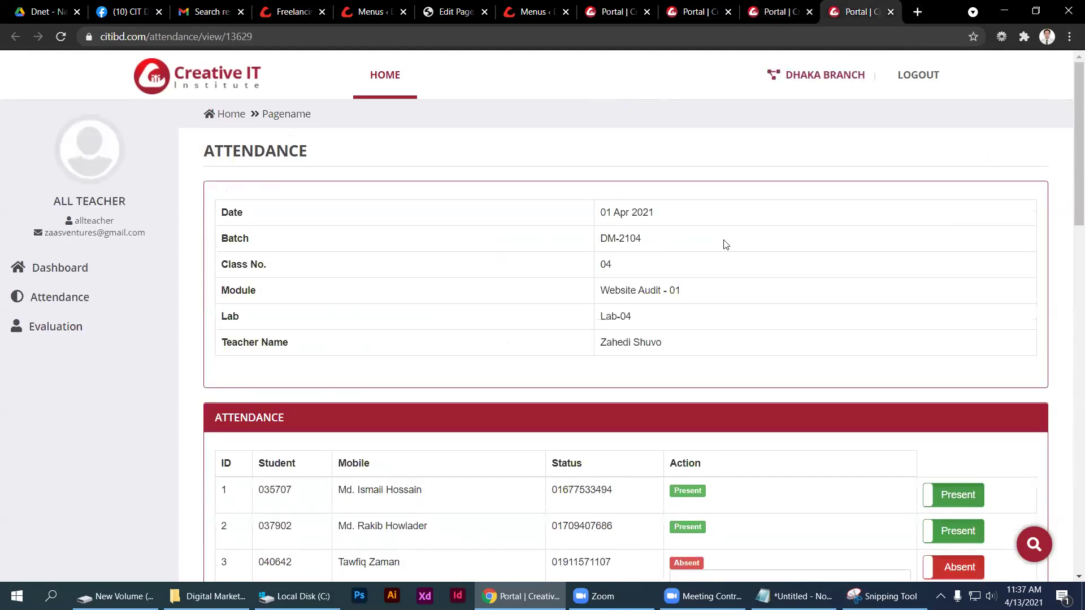
{"action": "scroll", "coordinate": [561, 303], "scroll_direction": "down", "scroll_amount": 5}
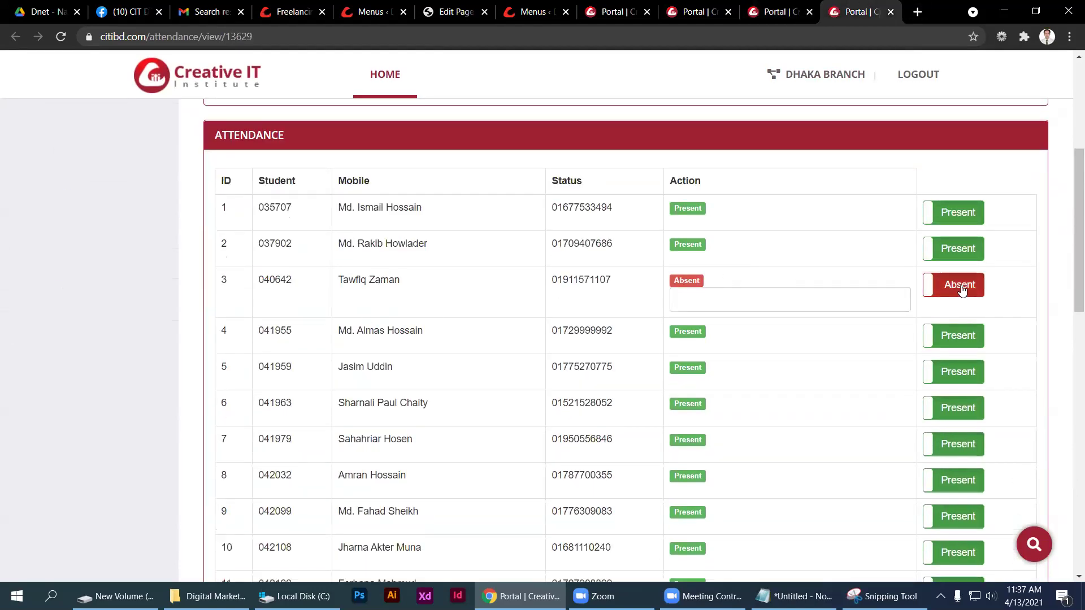
{"action": "left_click", "coordinate": [961, 285]}
{"action": "scroll", "coordinate": [678, 321], "scroll_direction": "down", "scroll_amount": 15}
{"action": "left_click", "coordinate": [626, 305]}
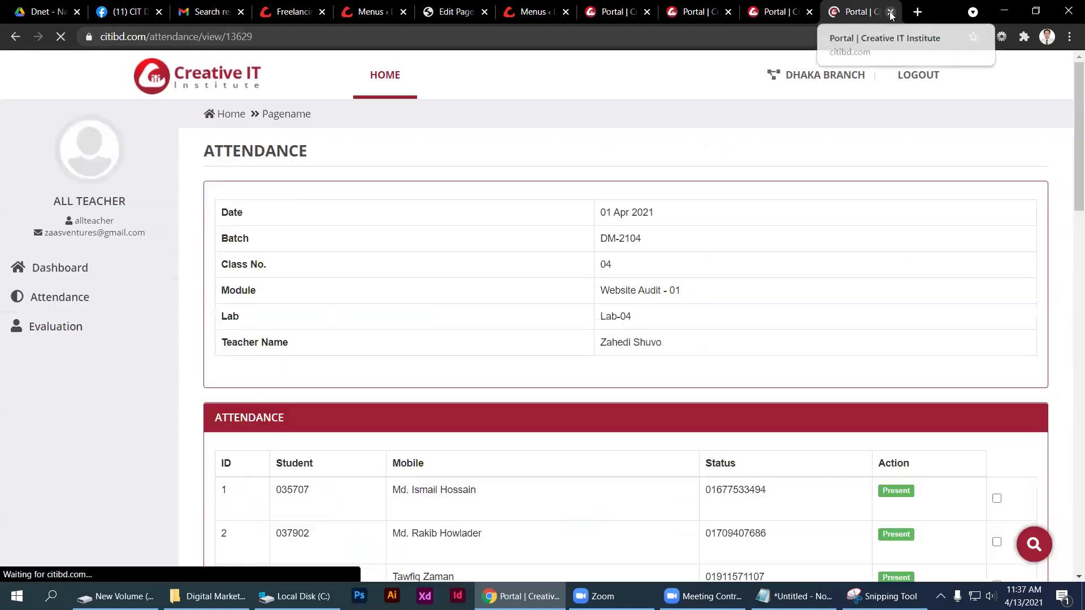
{"action": "left_click", "coordinate": [890, 12]}
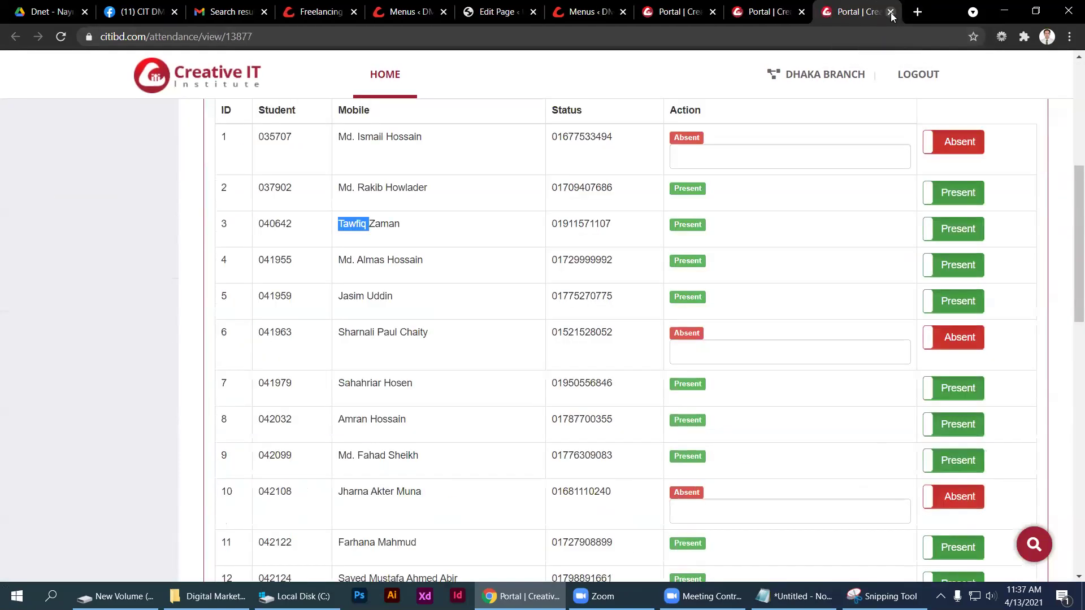
{"action": "left_click", "coordinate": [890, 12]}
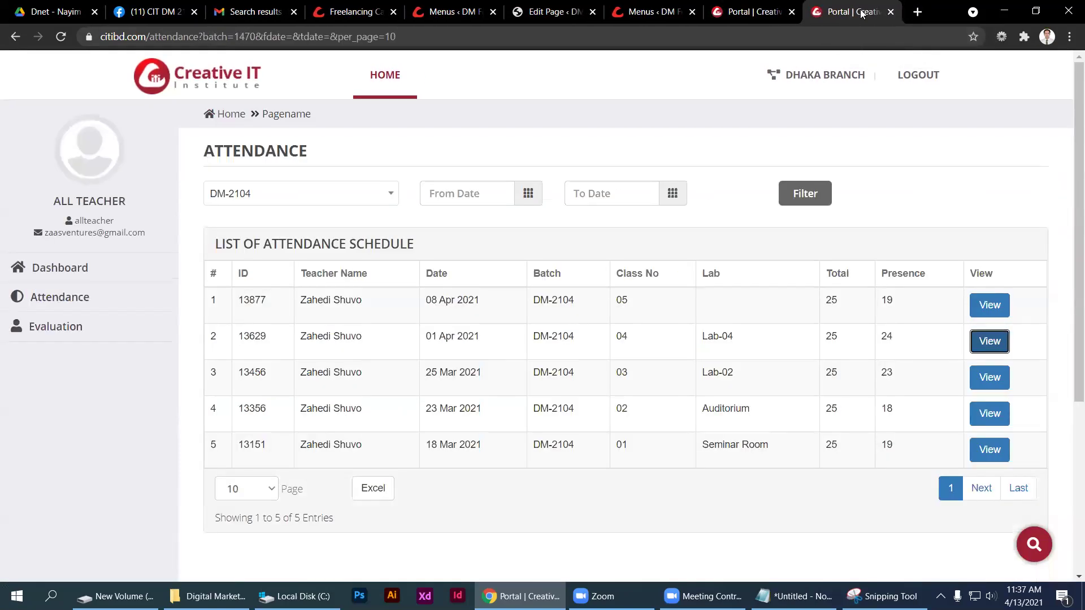
- Enter 06 as the class number on the attendance form
{"action": "left_click", "coordinate": [751, 11]}
{"action": "left_click", "coordinate": [483, 348]}
{"action": "type", "text": "06"}
- Set the module to 'WordPress Customization - 01', correcting the spelling to WordPress
{"action": "left_click", "coordinate": [480, 376]}
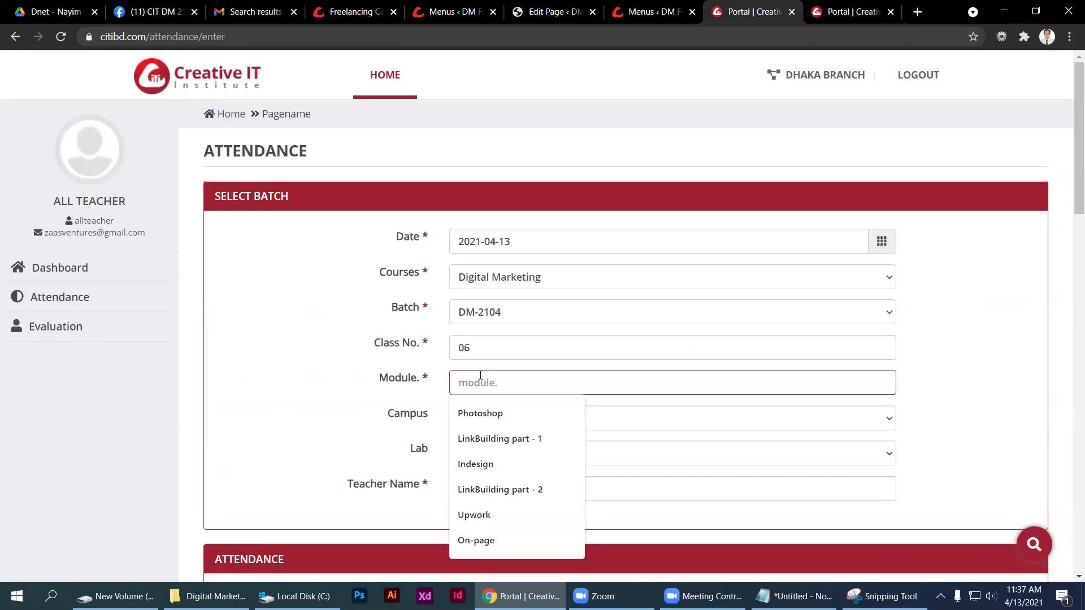
{"action": "type", "text": "Local"}
{"action": "key", "text": "BackSpace"}
{"action": "key", "text": "BackSpace"}
{"action": "key", "text": "BackSpace"}
{"action": "key", "text": "BackSpace"}
{"action": "key", "text": "BackSpace"}
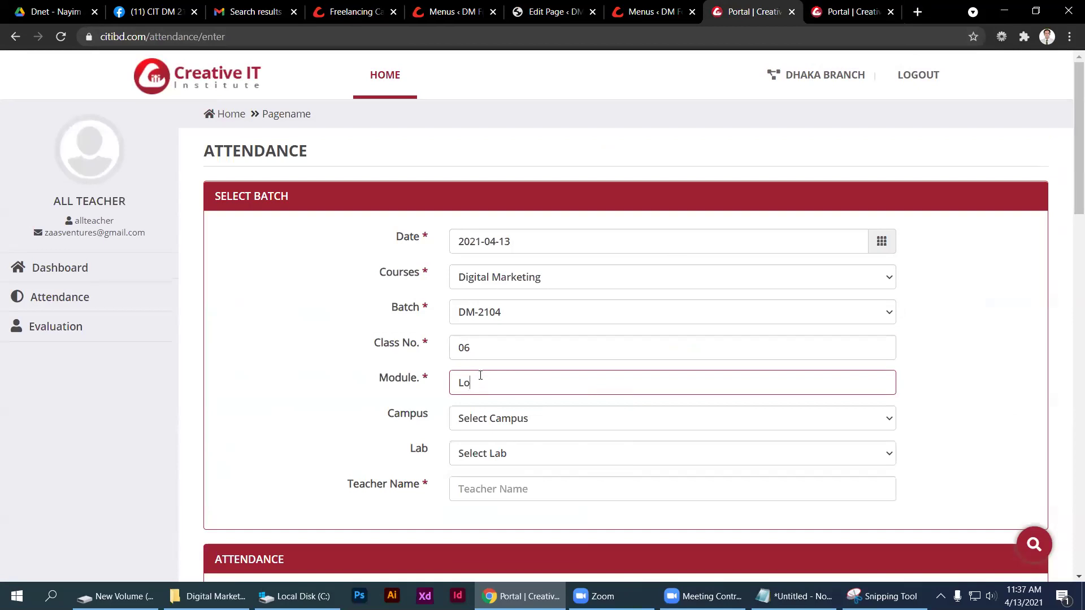
{"action": "type", "text": "We"}
{"action": "key", "text": "BackSpace"}
{"action": "type", "text": "ord"}
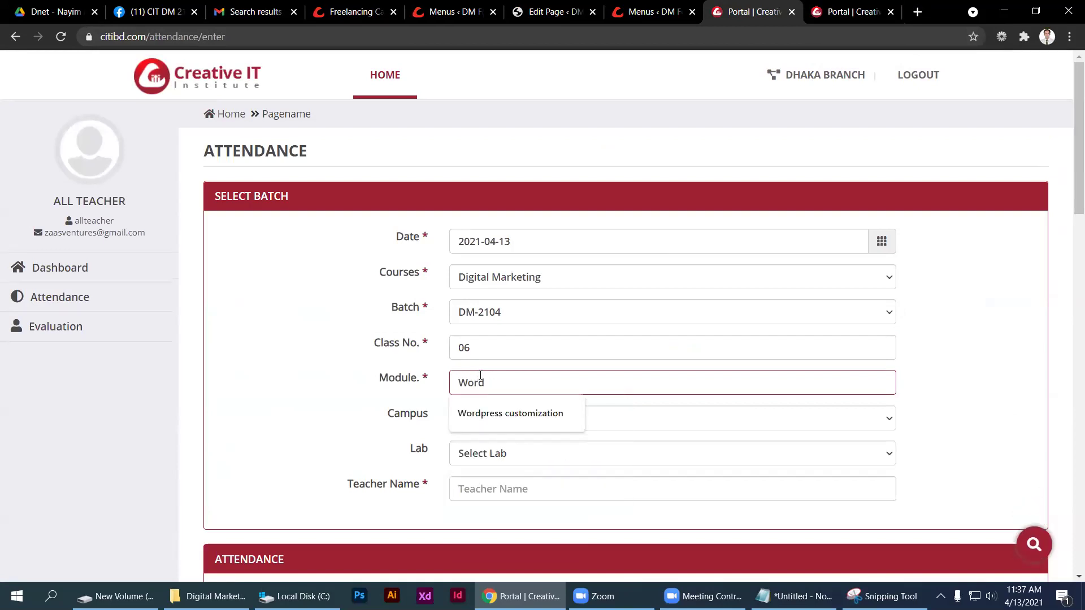
{"action": "left_click", "coordinate": [518, 414]}
{"action": "type", "text": "C"}
{"action": "left_click", "coordinate": [589, 381]}
{"action": "type", "text": "-01"}
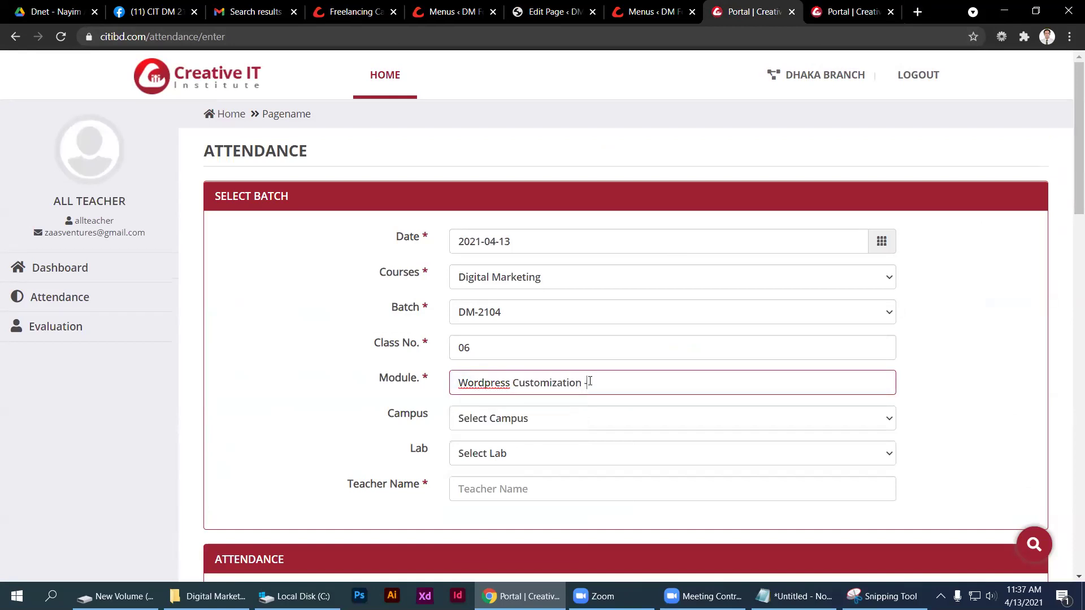
{"action": "right_click", "coordinate": [485, 384]}
{"action": "left_click", "coordinate": [498, 393]}
- Choose Campus-01, leave the lab unset, and enter the teacher's name
{"action": "left_click", "coordinate": [559, 423]}
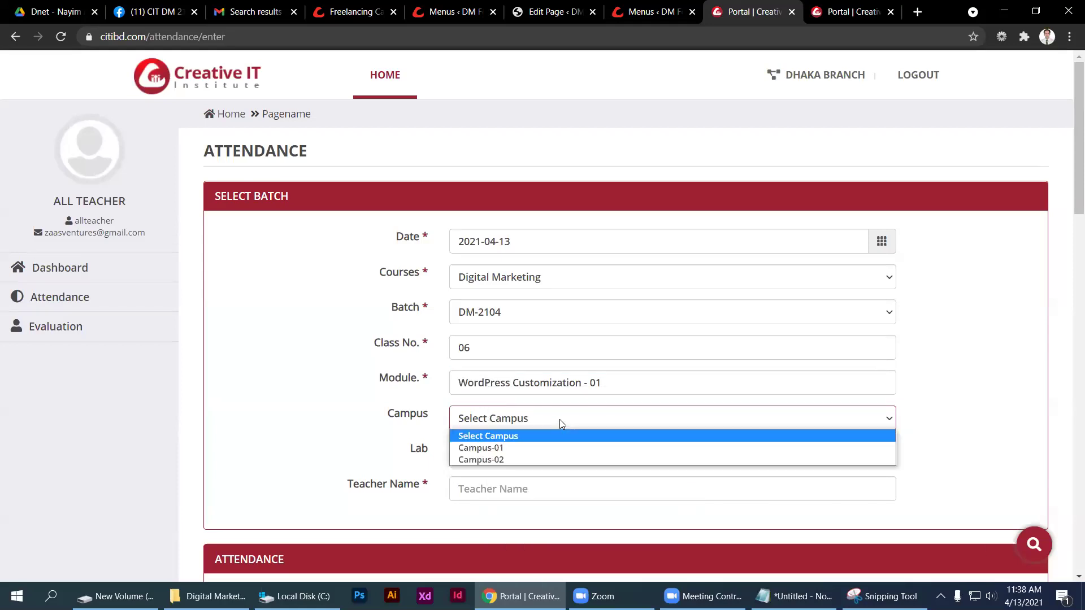
{"action": "left_click", "coordinate": [535, 446]}
{"action": "left_click", "coordinate": [531, 453]}
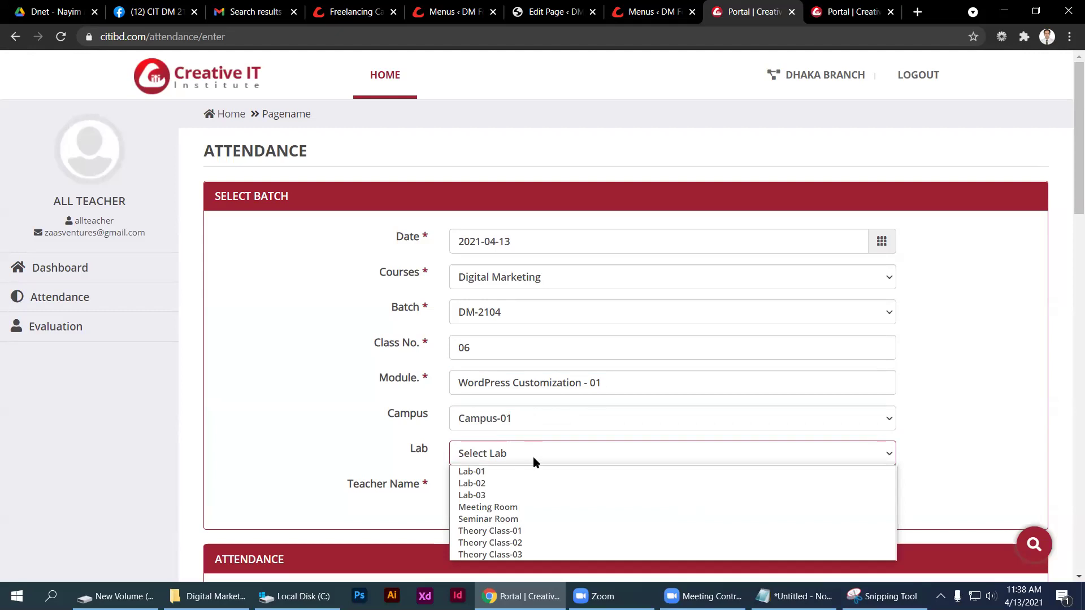
{"action": "left_click", "coordinate": [380, 453]}
{"action": "scroll", "coordinate": [484, 443], "scroll_direction": "down", "scroll_amount": 1}
{"action": "left_click", "coordinate": [476, 422]}
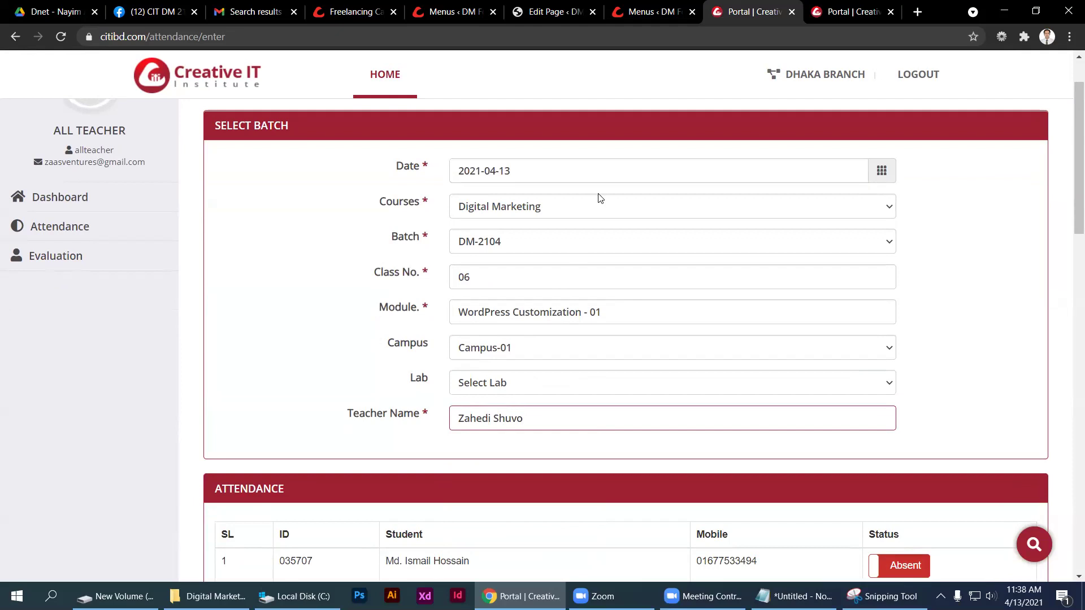
{"action": "left_click", "coordinate": [452, 11]}
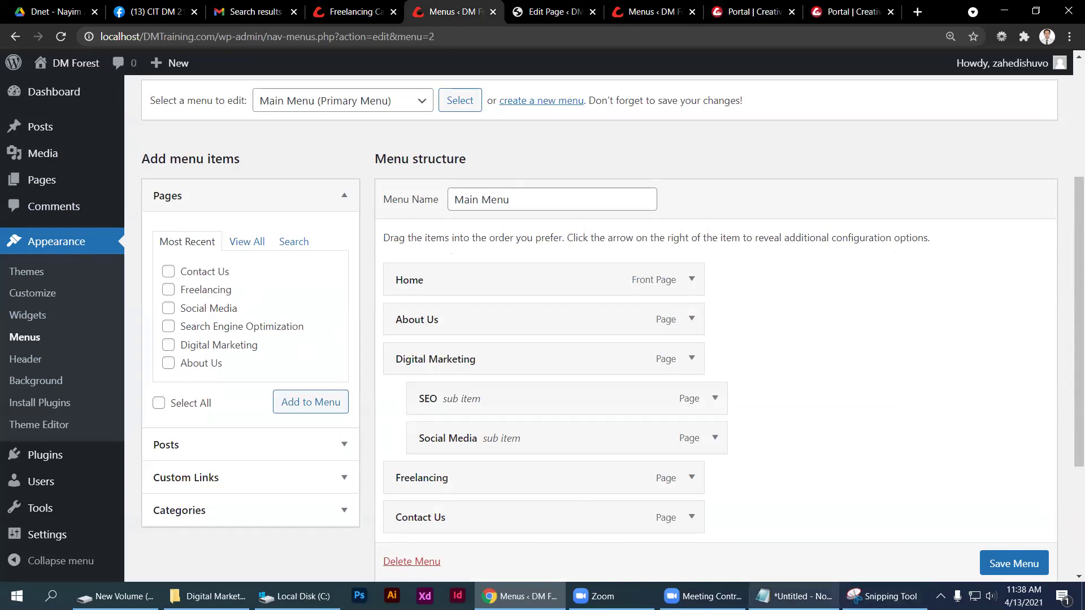
{"action": "left_click", "coordinate": [793, 596]}
- Close the WordPress page editor tab and return to the Creative IT Portal attendance form
{"action": "left_click", "coordinate": [350, 12]}
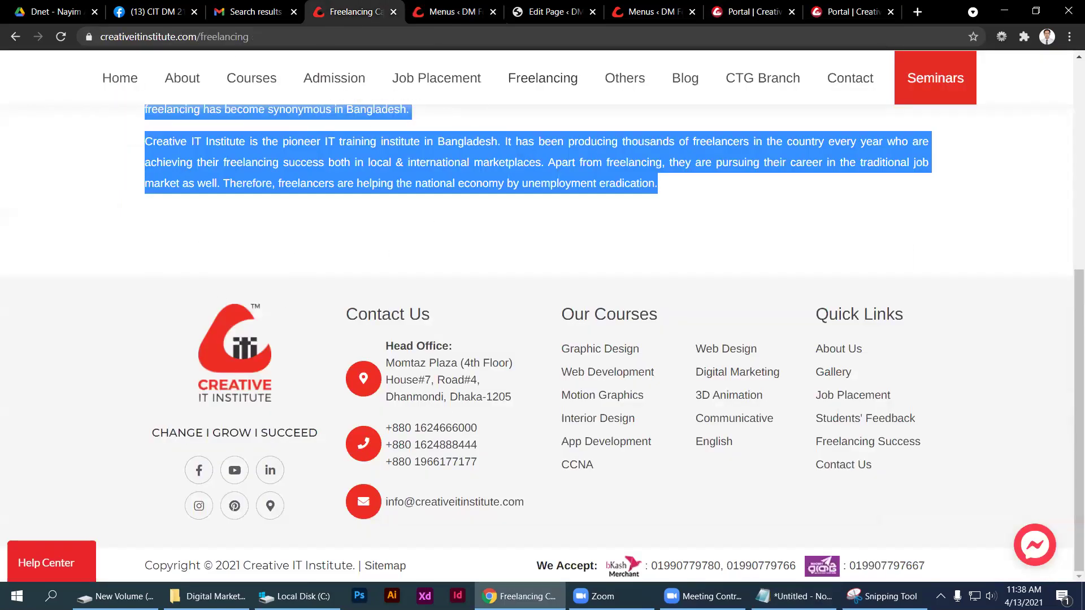
{"action": "left_click", "coordinate": [449, 12]}
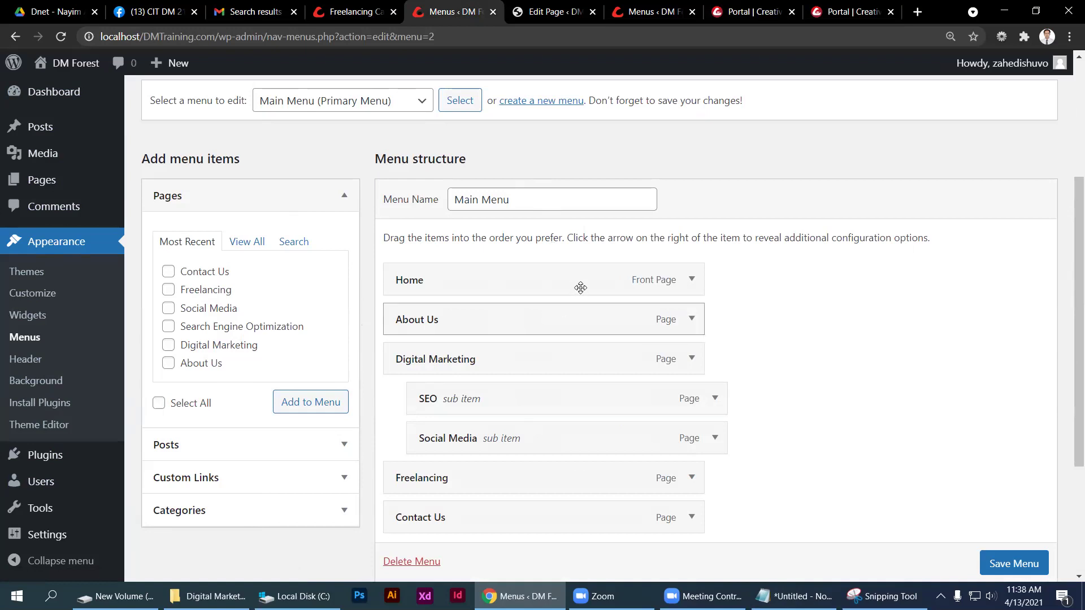
{"action": "left_click", "coordinate": [353, 11]}
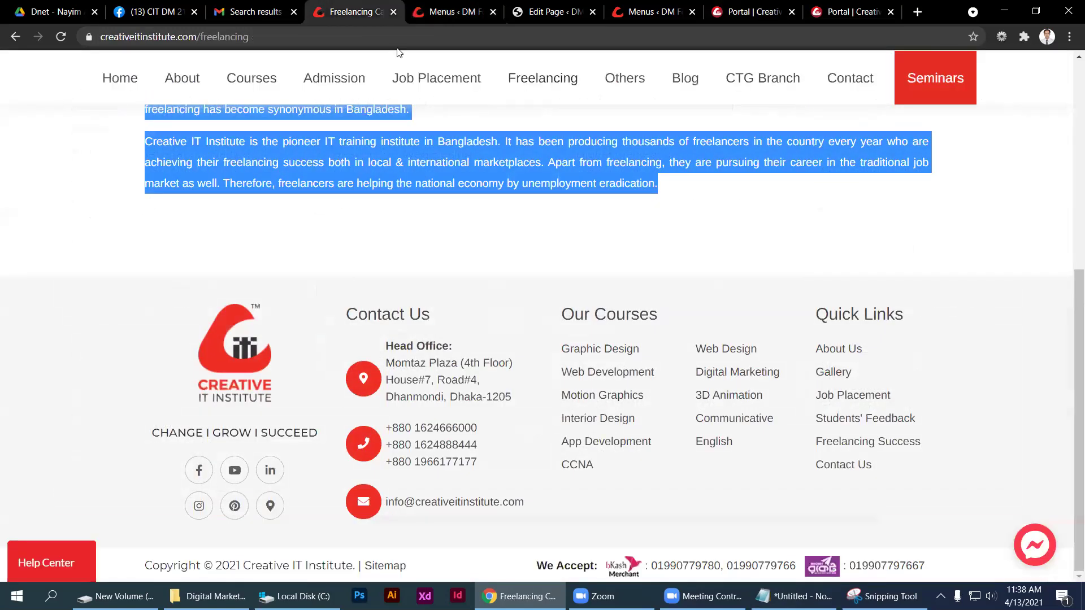
{"action": "left_click", "coordinate": [563, 12]}
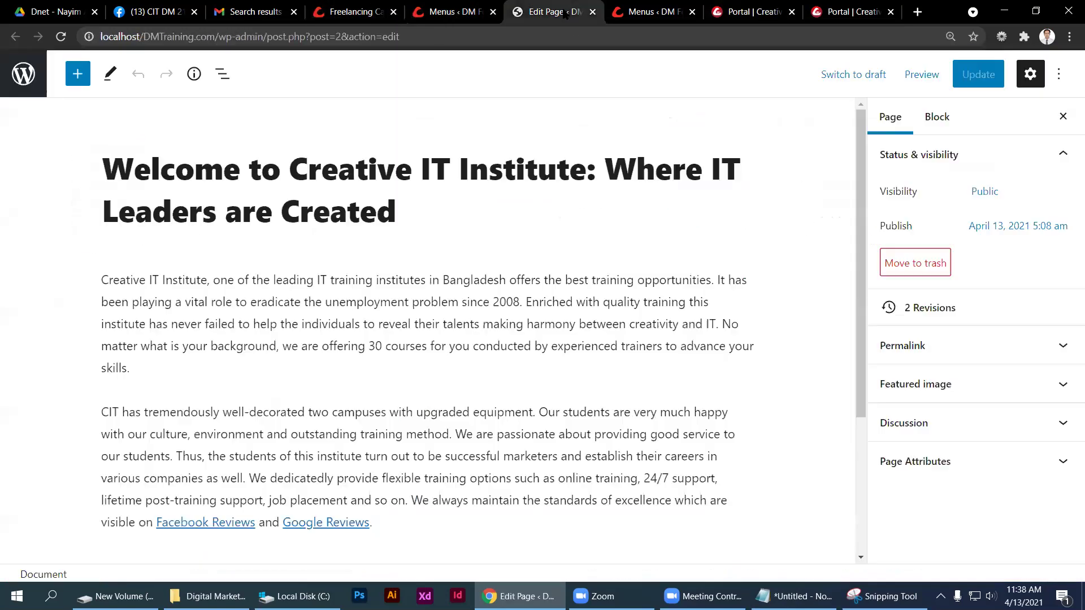
{"action": "left_click", "coordinate": [591, 12]}
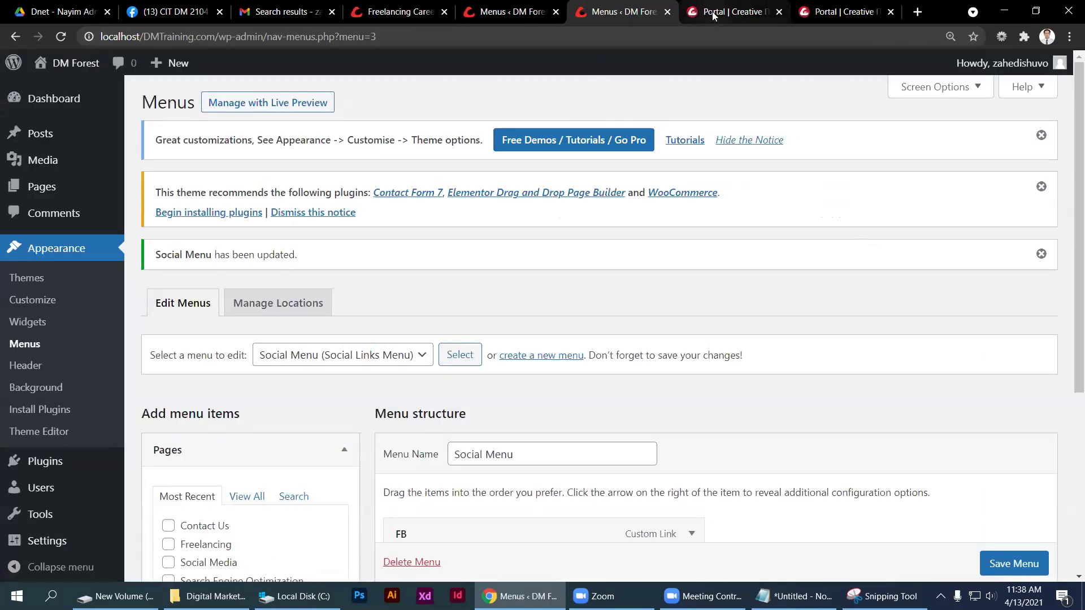
{"action": "left_click", "coordinate": [711, 11]}
{"action": "scroll", "coordinate": [605, 332], "scroll_direction": "down", "scroll_amount": 1}
- Switch the Absent toggles for rows 2, 3, 4 and 7 to Present
{"action": "scroll", "coordinate": [604, 332], "scroll_direction": "down", "scroll_amount": 4}
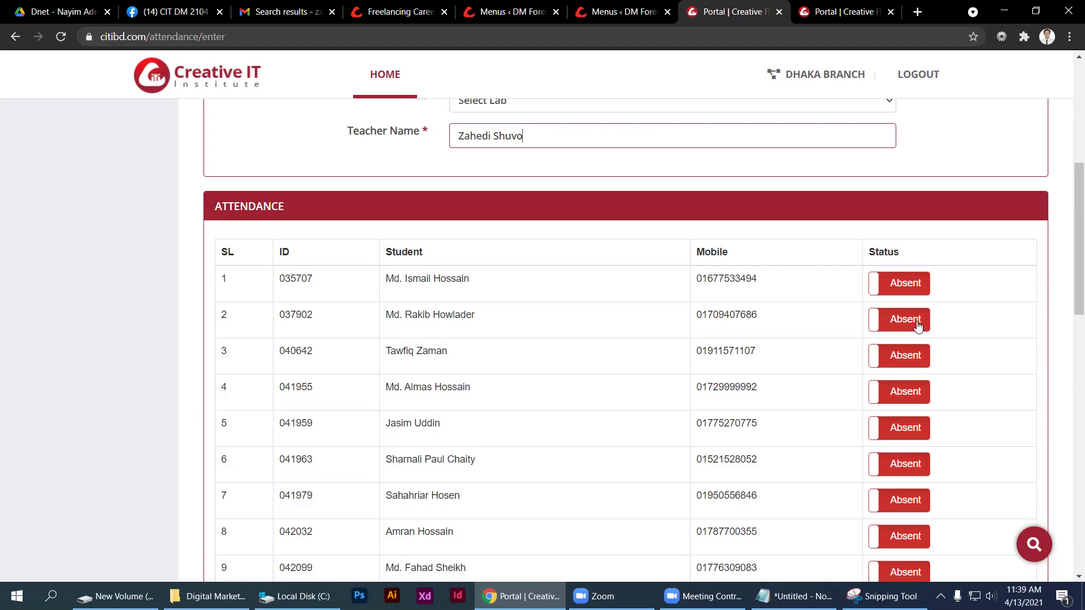
{"action": "left_click", "coordinate": [890, 321]}
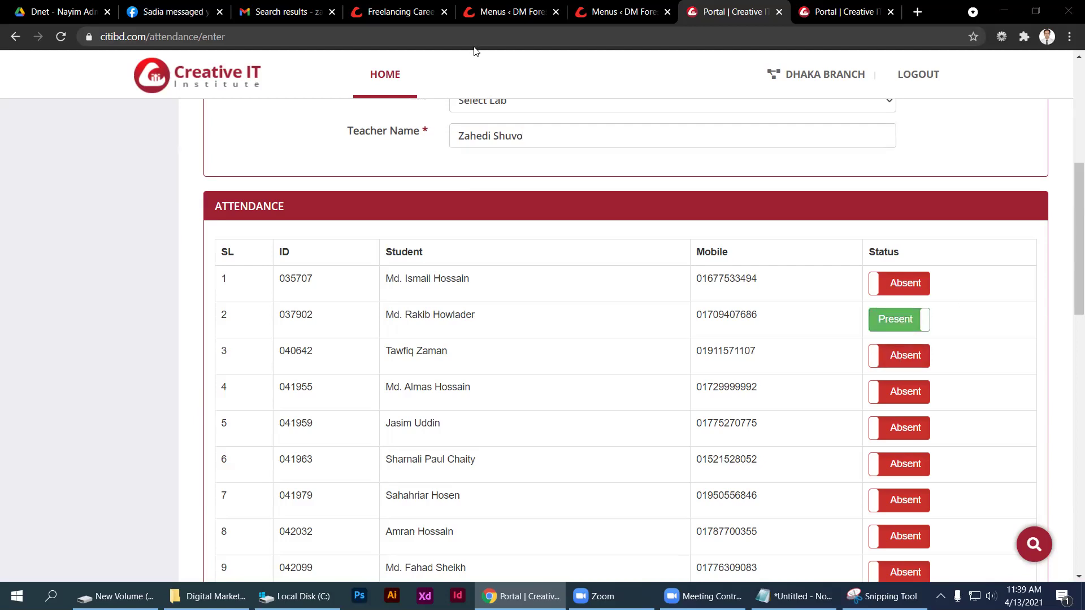
{"action": "left_click", "coordinate": [903, 359]}
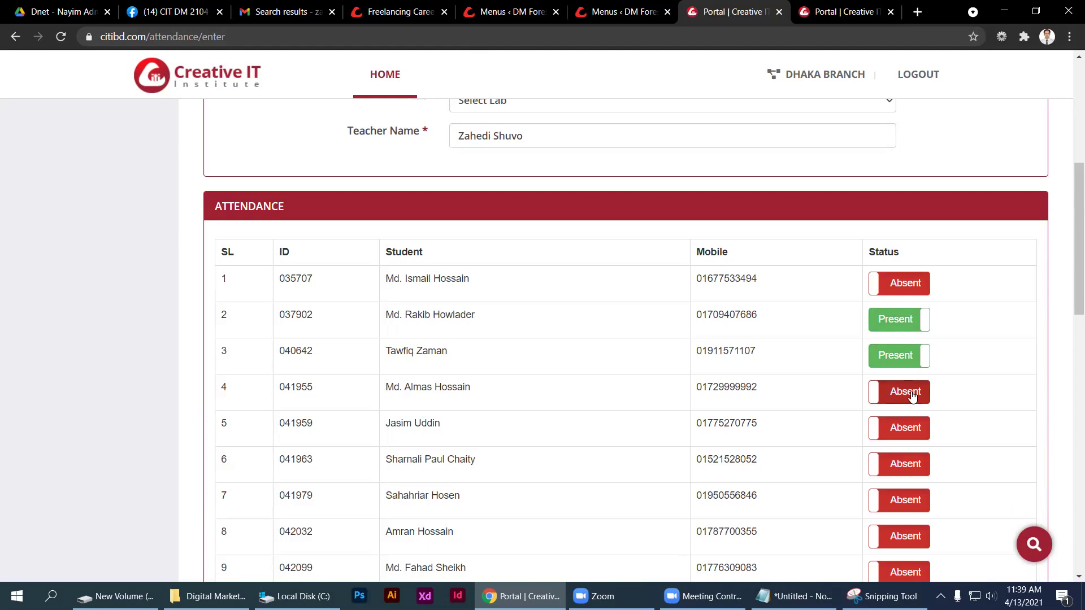
{"action": "left_click", "coordinate": [911, 395]}
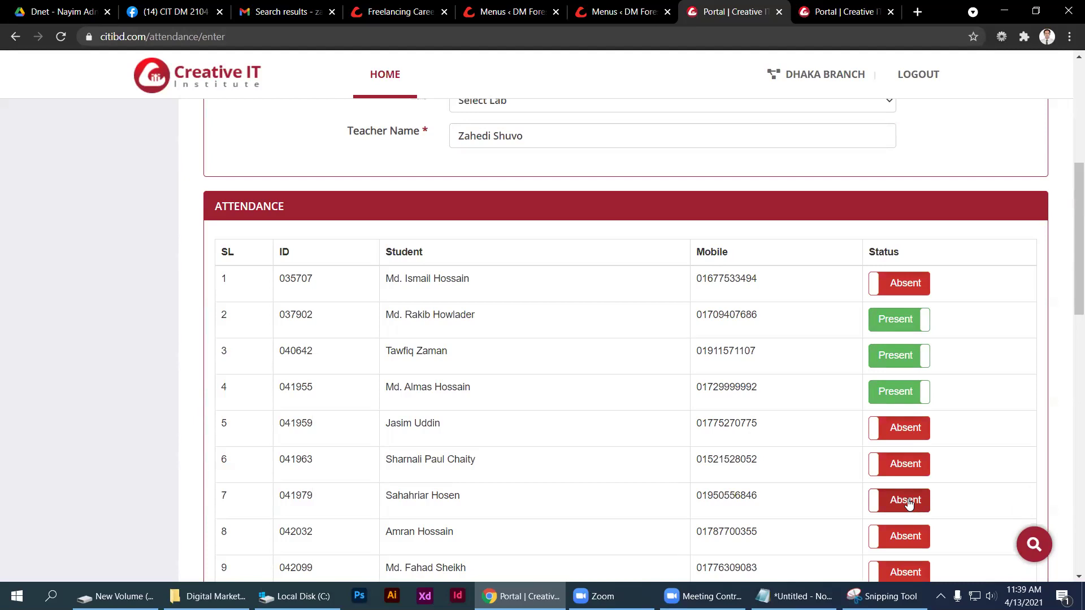
{"action": "left_click", "coordinate": [908, 503]}
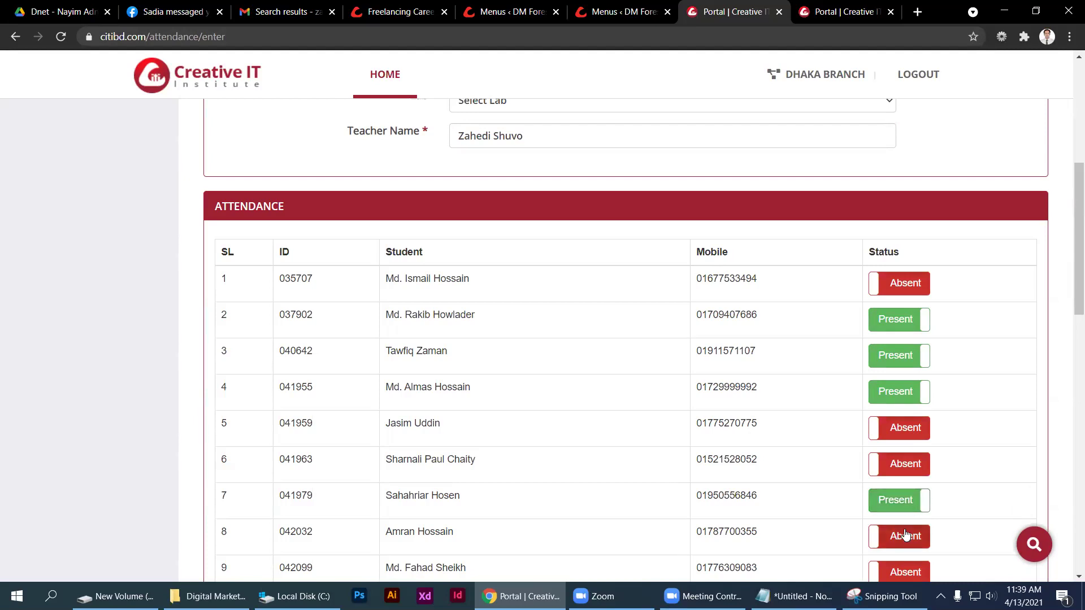
{"action": "scroll", "coordinate": [906, 533], "scroll_direction": "down", "scroll_amount": 1}
{"action": "scroll", "coordinate": [905, 534], "scroll_direction": "down", "scroll_amount": 1}
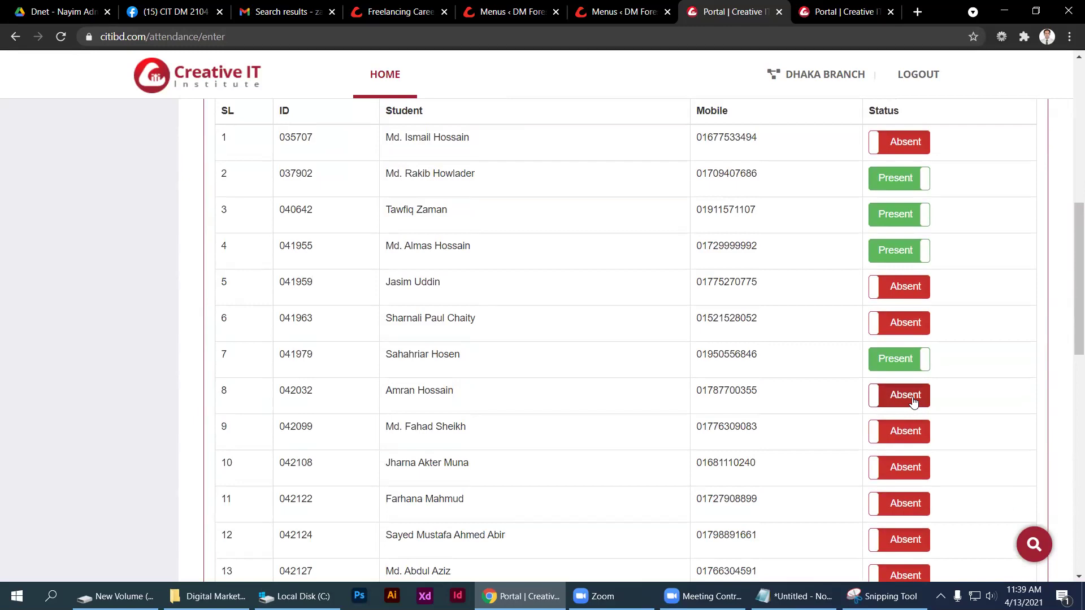
- Mark students 9, 10, 12, 13, 15 and 16 as Present
{"action": "left_click", "coordinate": [907, 433]}
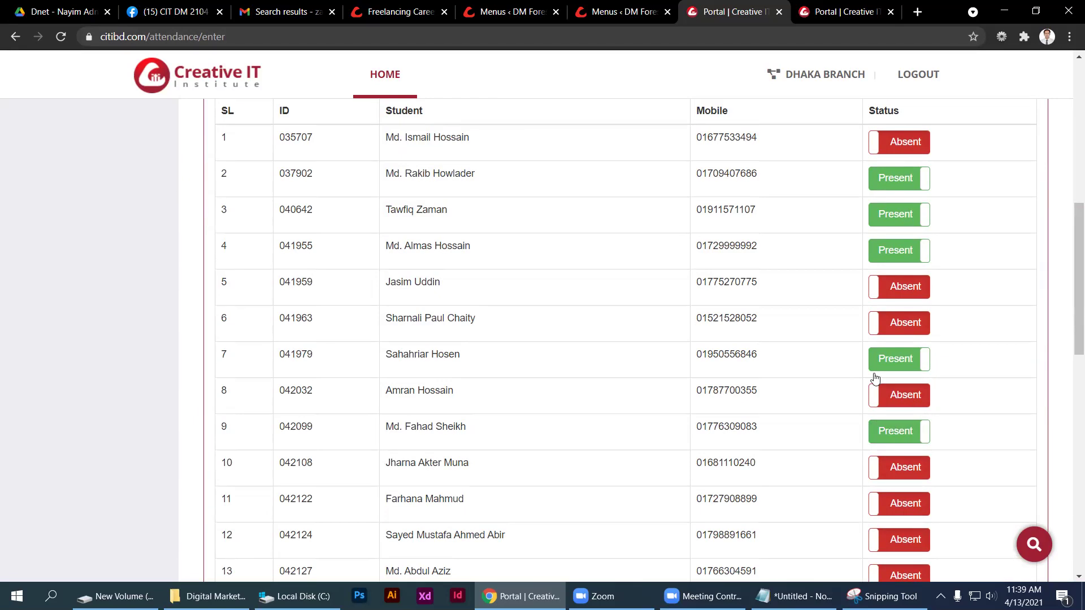
{"action": "left_click", "coordinate": [911, 472]}
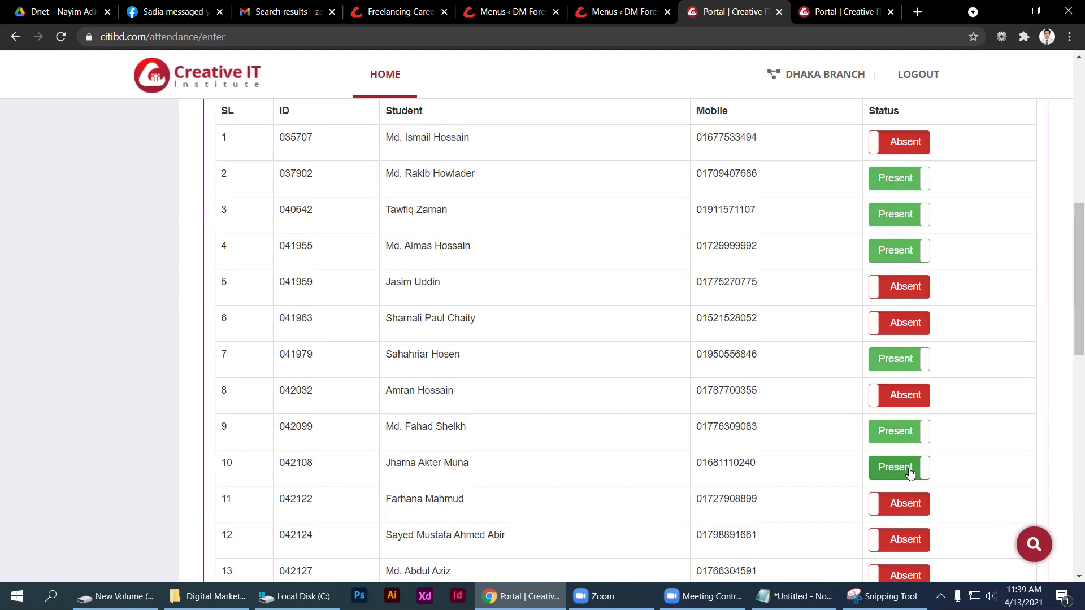
{"action": "scroll", "coordinate": [911, 473], "scroll_direction": "down", "scroll_amount": 1}
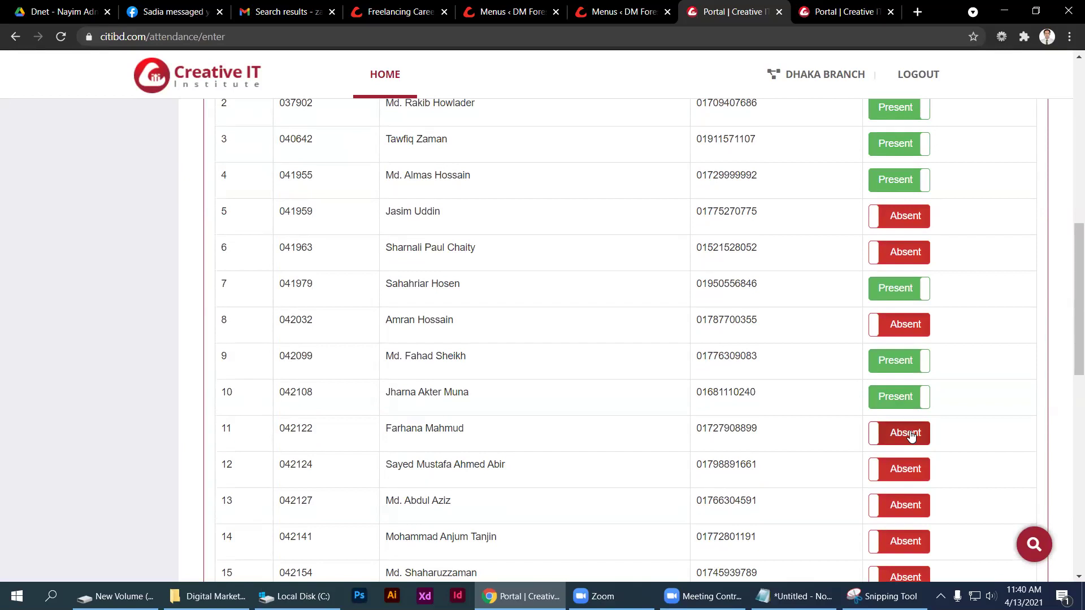
{"action": "left_click", "coordinate": [908, 469]}
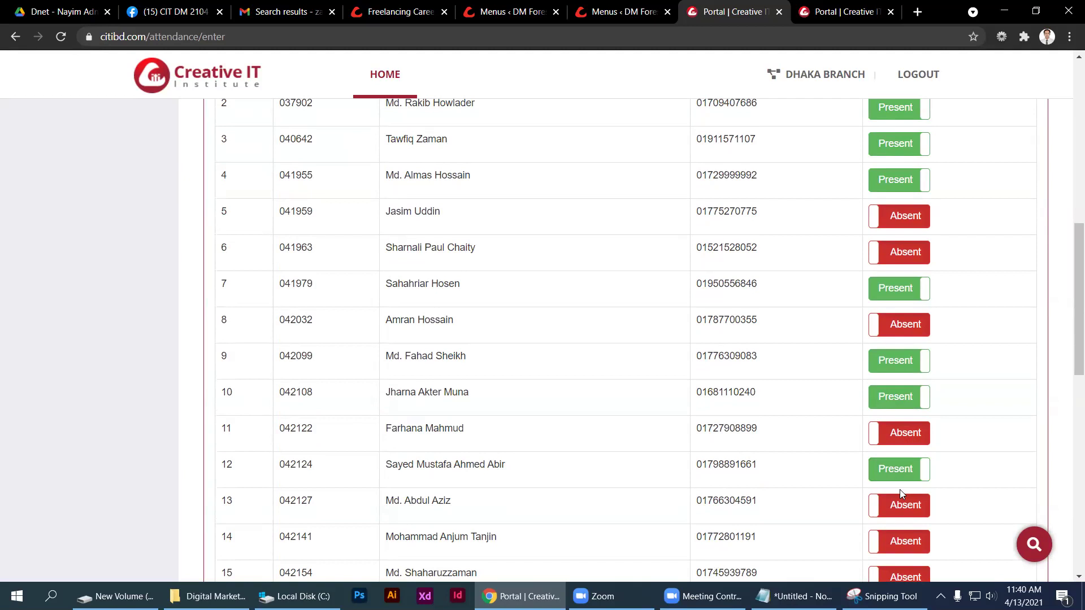
{"action": "left_click", "coordinate": [903, 508]}
{"action": "scroll", "coordinate": [940, 469], "scroll_direction": "down", "scroll_amount": 3}
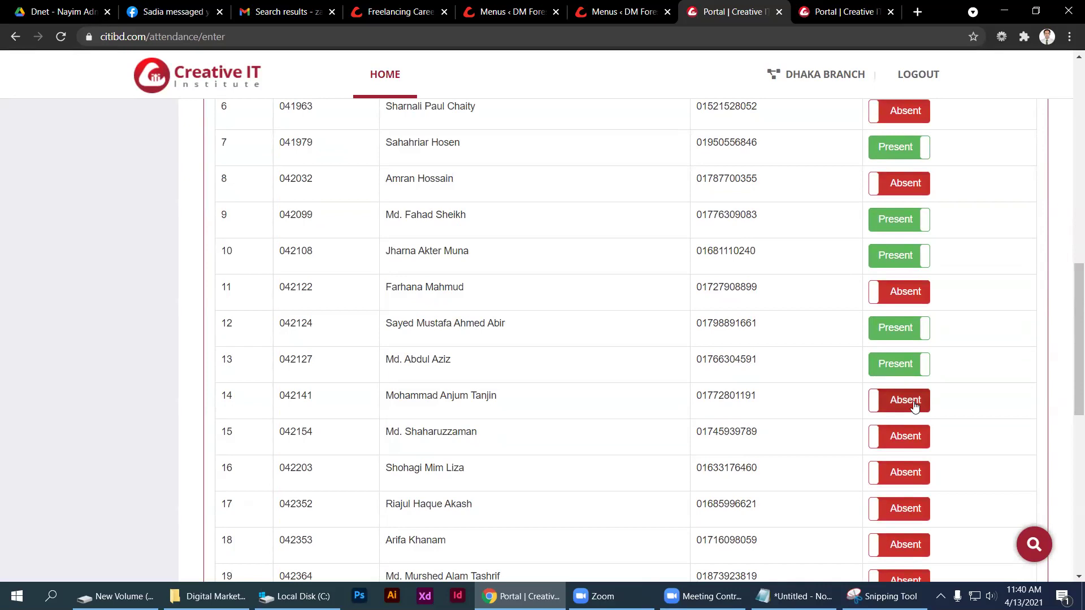
{"action": "left_click", "coordinate": [906, 442]}
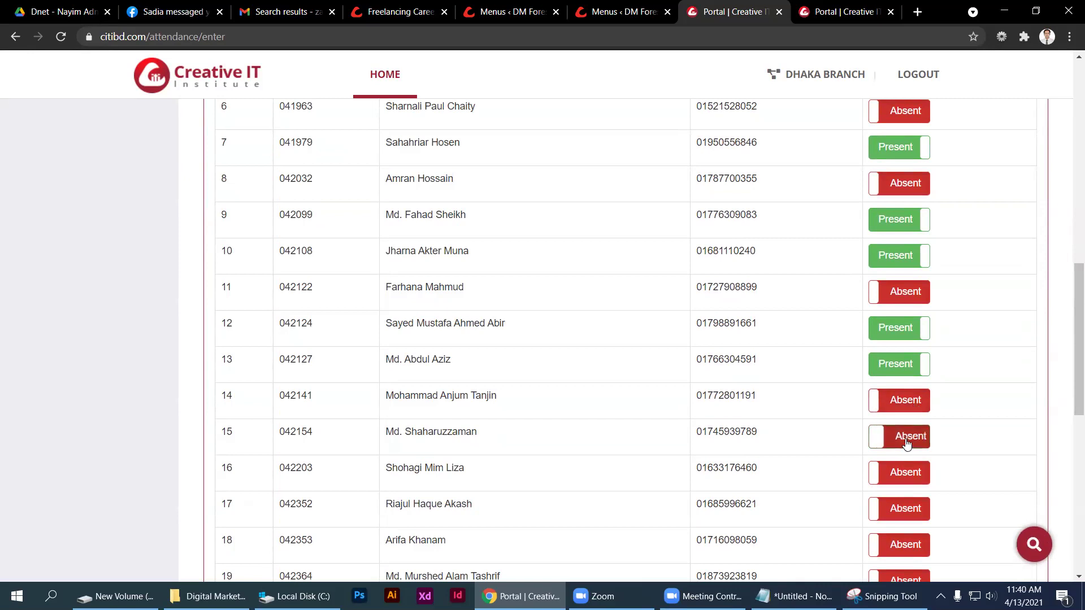
{"action": "left_click", "coordinate": [902, 473]}
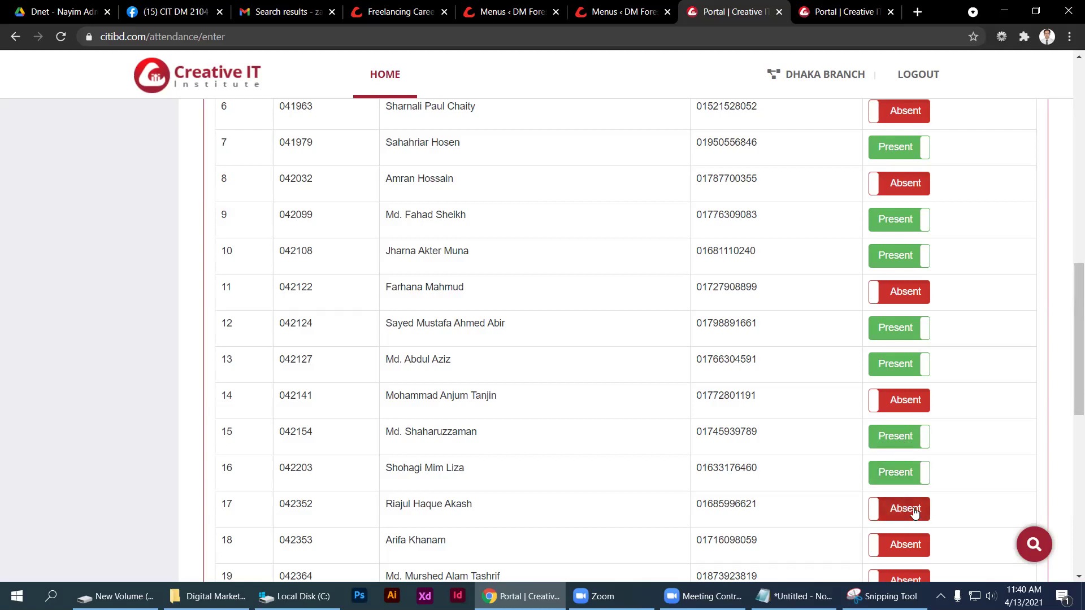
{"action": "scroll", "coordinate": [910, 512], "scroll_direction": "down", "scroll_amount": 1}
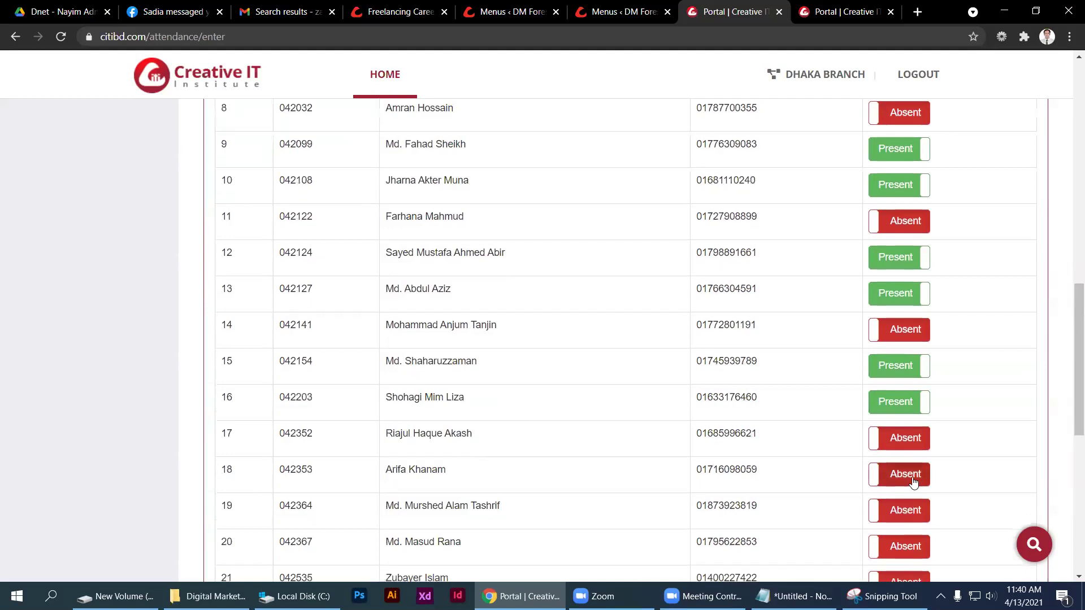
- Mark students 18, 20, 22, 23 and 25 Present, then save the attendance
{"action": "left_click", "coordinate": [916, 476]}
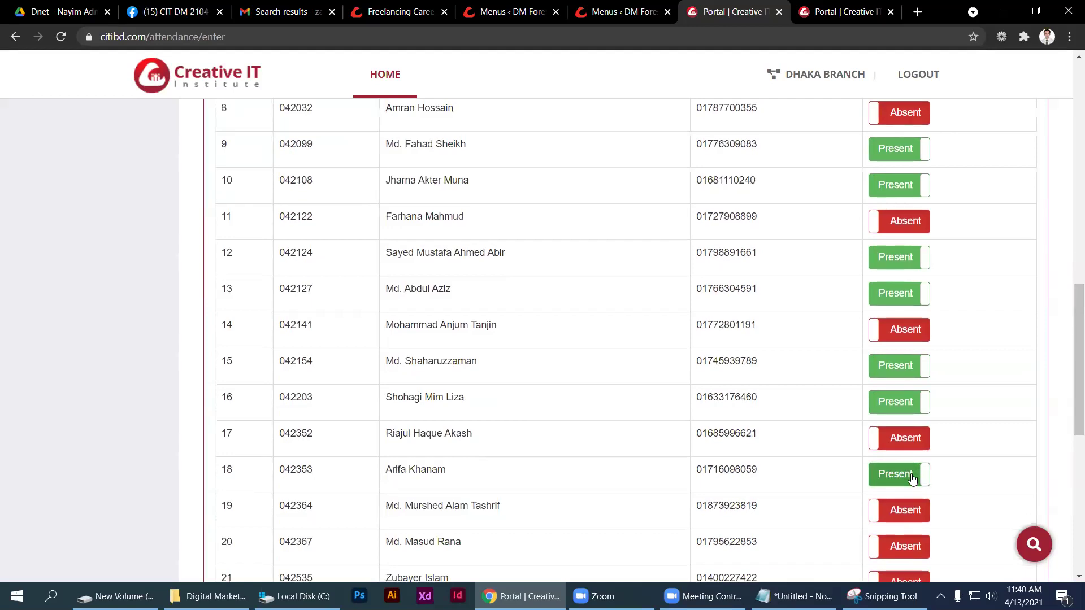
{"action": "scroll", "coordinate": [912, 477], "scroll_direction": "down", "scroll_amount": 1}
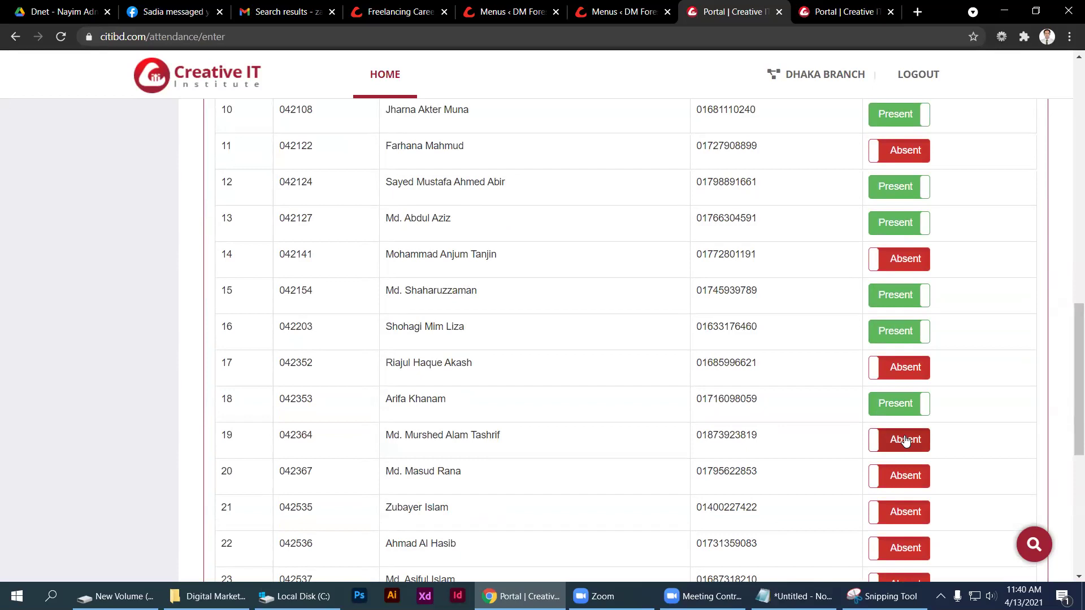
{"action": "left_click", "coordinate": [897, 478]}
{"action": "scroll", "coordinate": [896, 477], "scroll_direction": "down", "scroll_amount": 1}
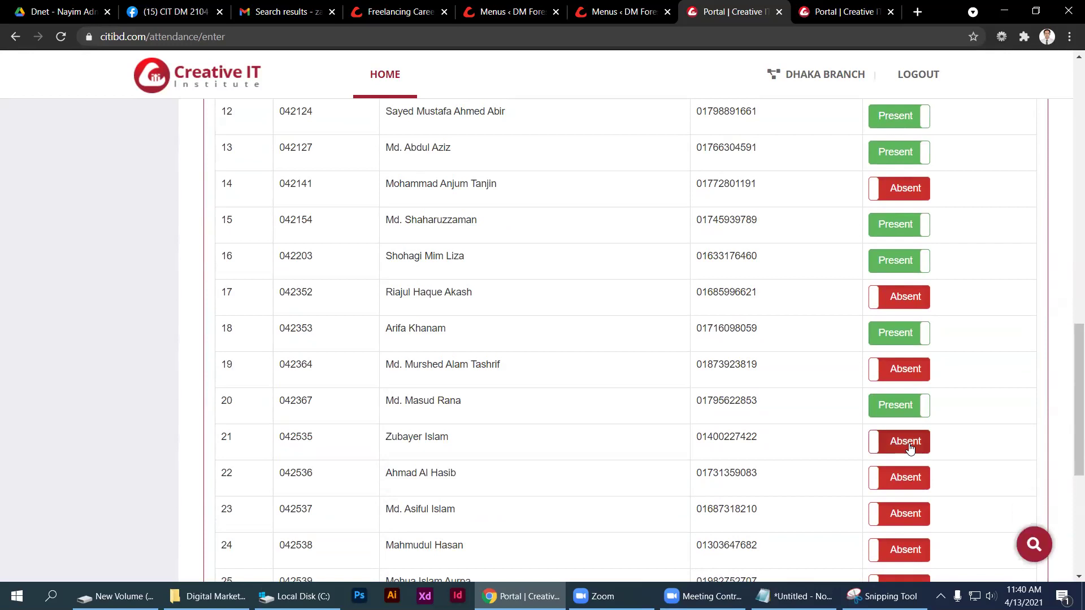
{"action": "left_click", "coordinate": [913, 477]}
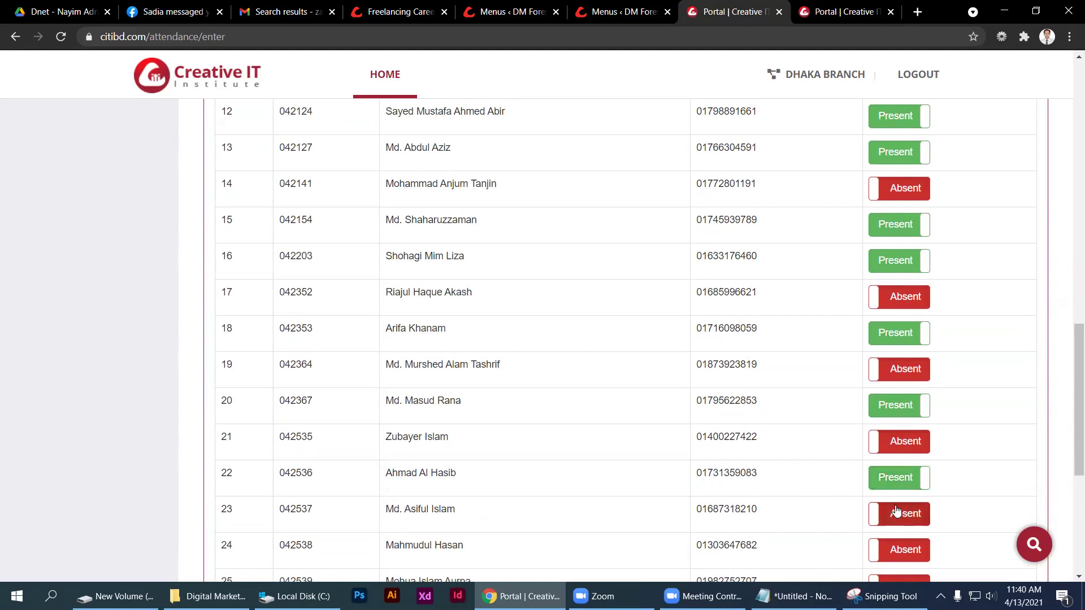
{"action": "left_click", "coordinate": [897, 515]}
{"action": "scroll", "coordinate": [899, 515], "scroll_direction": "down", "scroll_amount": 2}
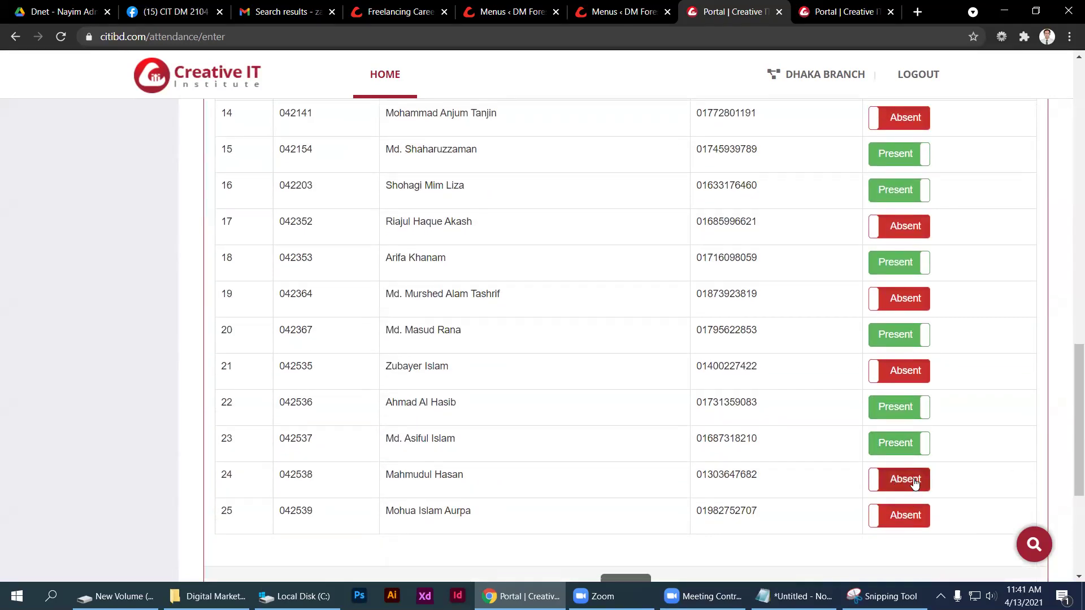
{"action": "left_click", "coordinate": [921, 515]}
{"action": "scroll", "coordinate": [908, 455], "scroll_direction": "down", "scroll_amount": 3}
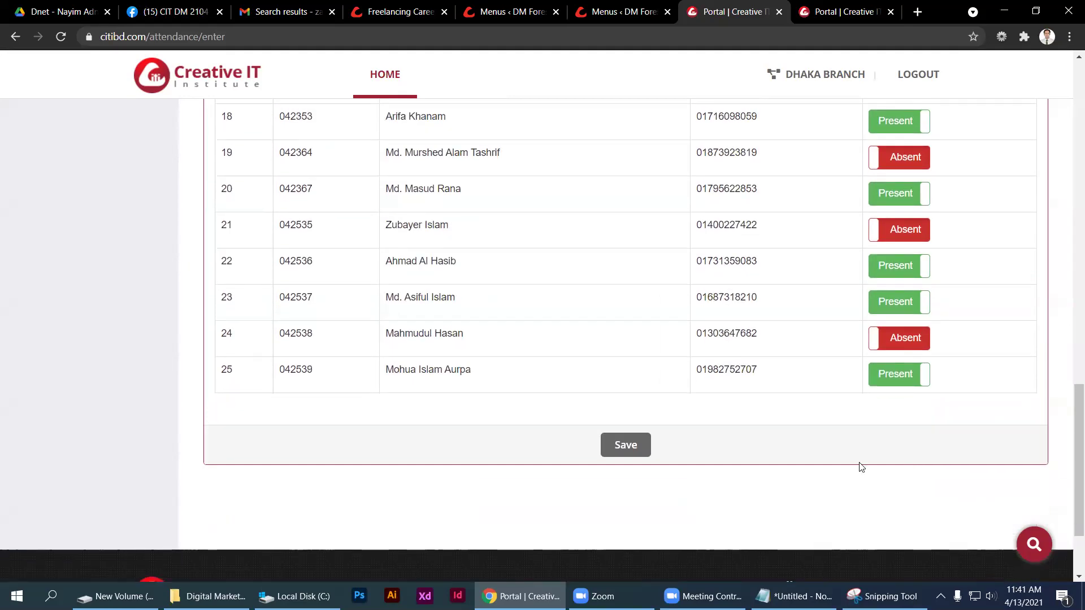
{"action": "scroll", "coordinate": [666, 518], "scroll_direction": "up", "scroll_amount": 1}
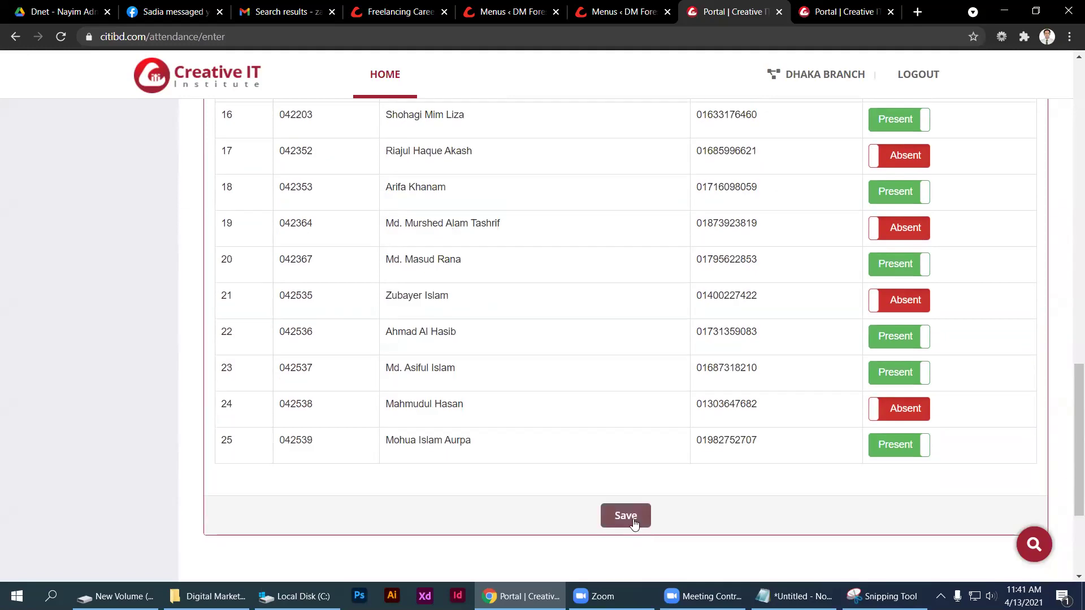
{"action": "left_click", "coordinate": [643, 515]}
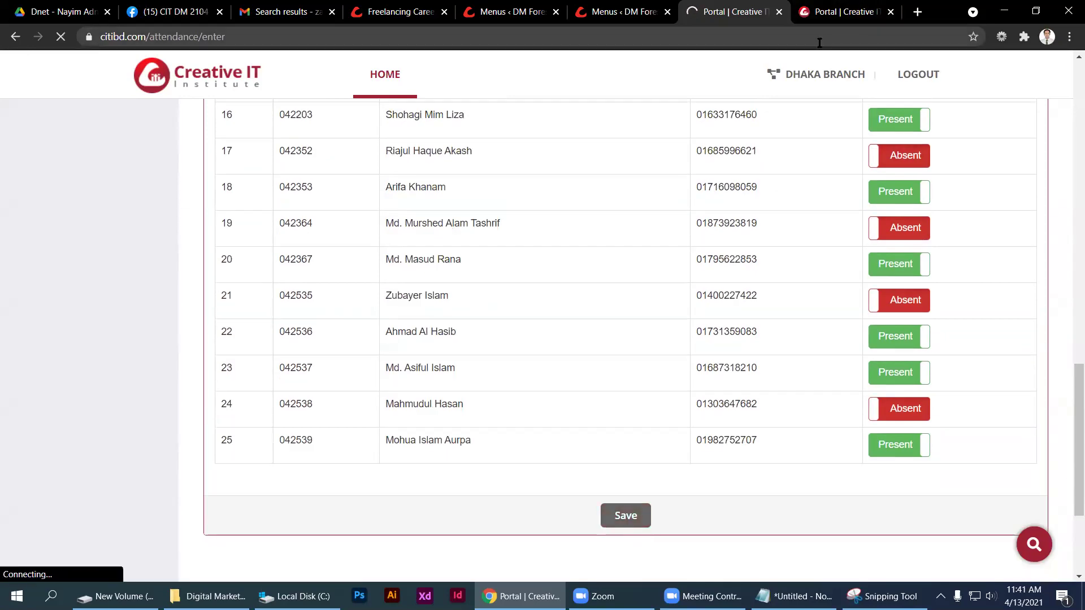
{"action": "left_click", "coordinate": [779, 12]}
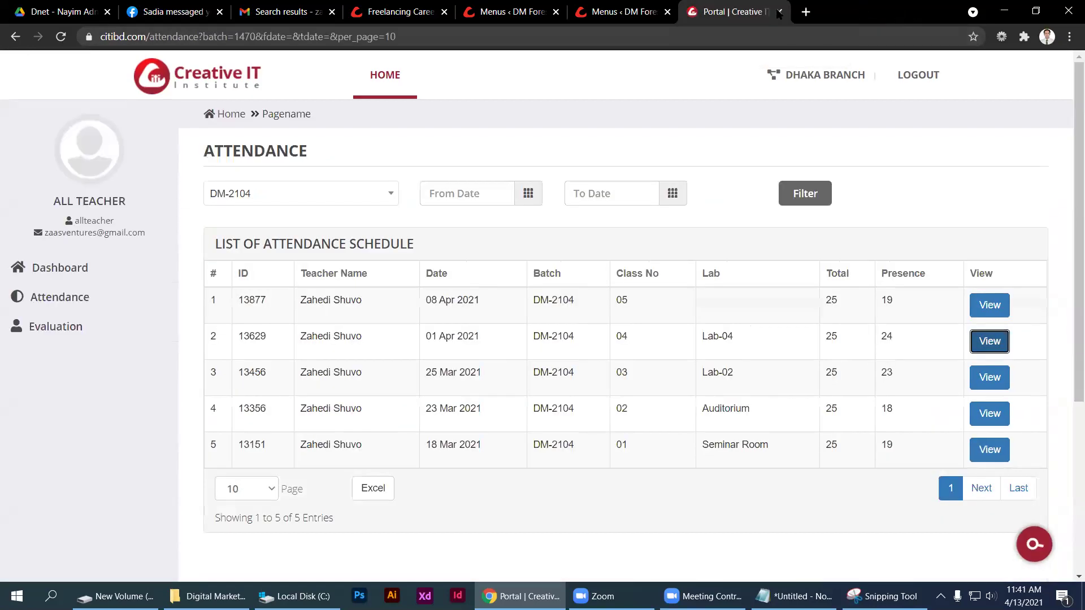
- Close the last portal tab and dismiss the Social Menu, plugin and theme notices
{"action": "left_click", "coordinate": [779, 11]}
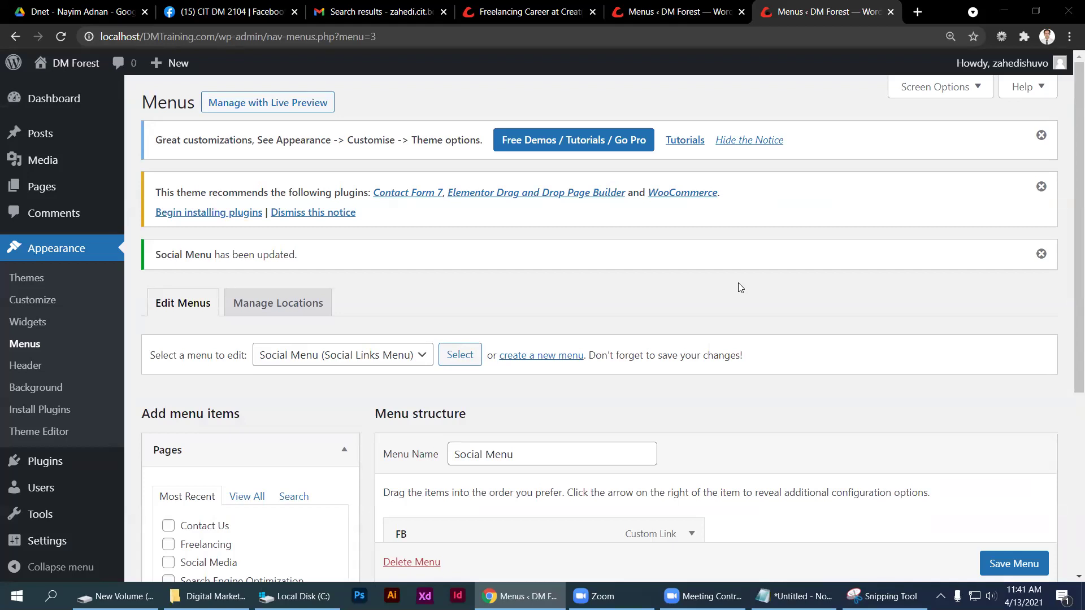
{"action": "left_click", "coordinate": [1040, 254]}
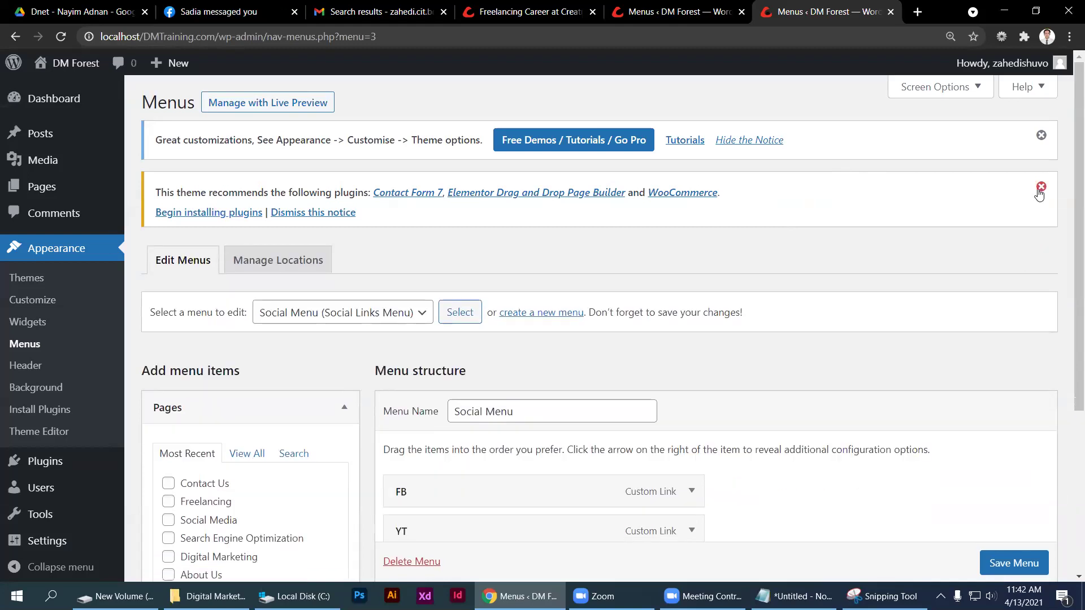
{"action": "left_click", "coordinate": [1040, 187]}
{"action": "left_click", "coordinate": [1040, 135]}
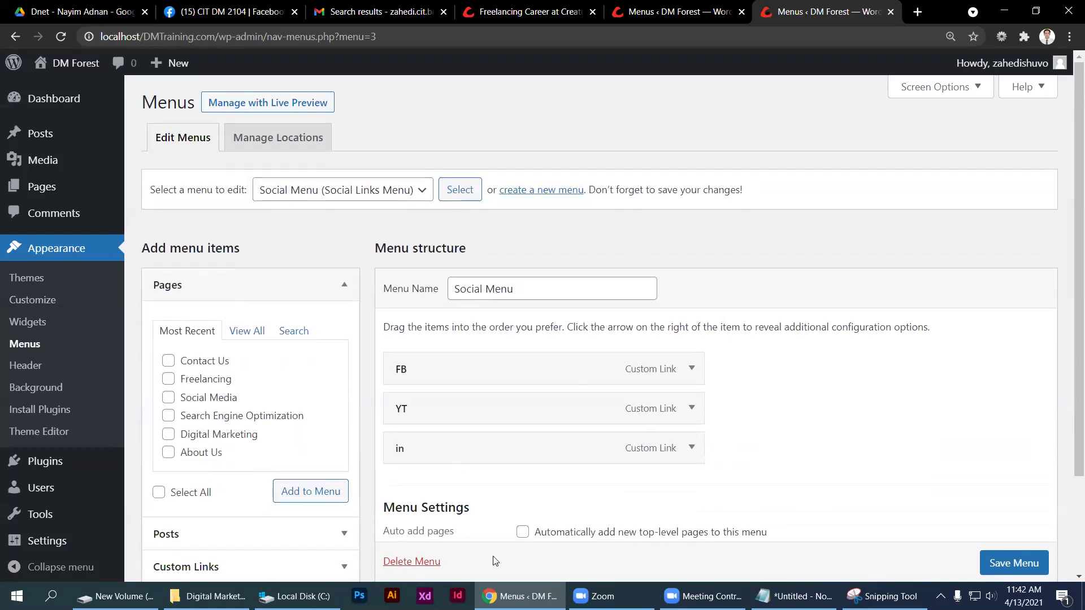
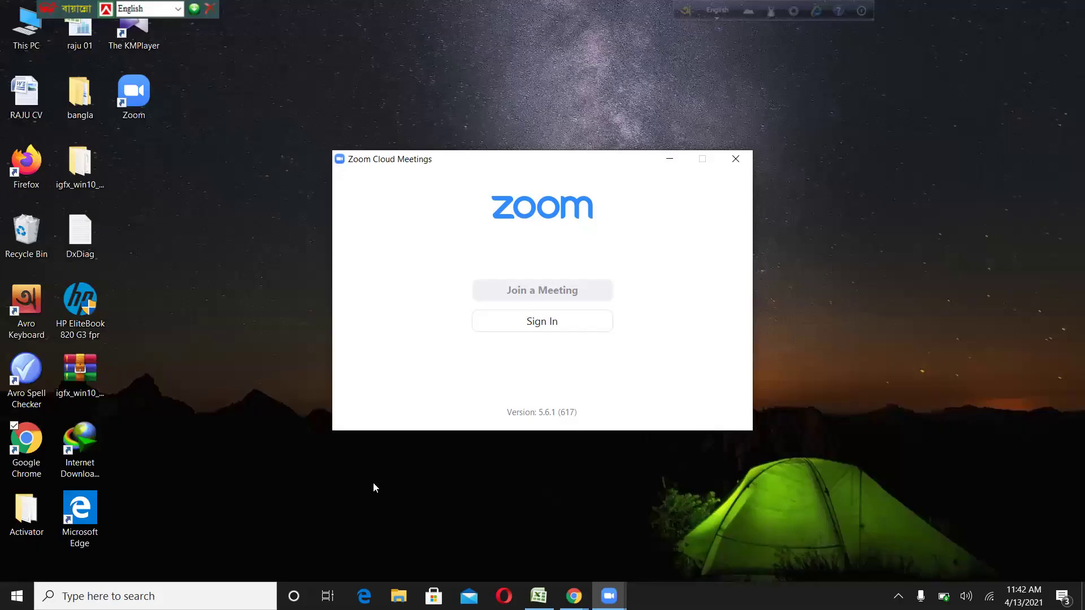
- Bring up the Chrome window showing the unreachable uniquecapture.comjhhjh page
{"action": "left_click", "coordinate": [573, 596]}
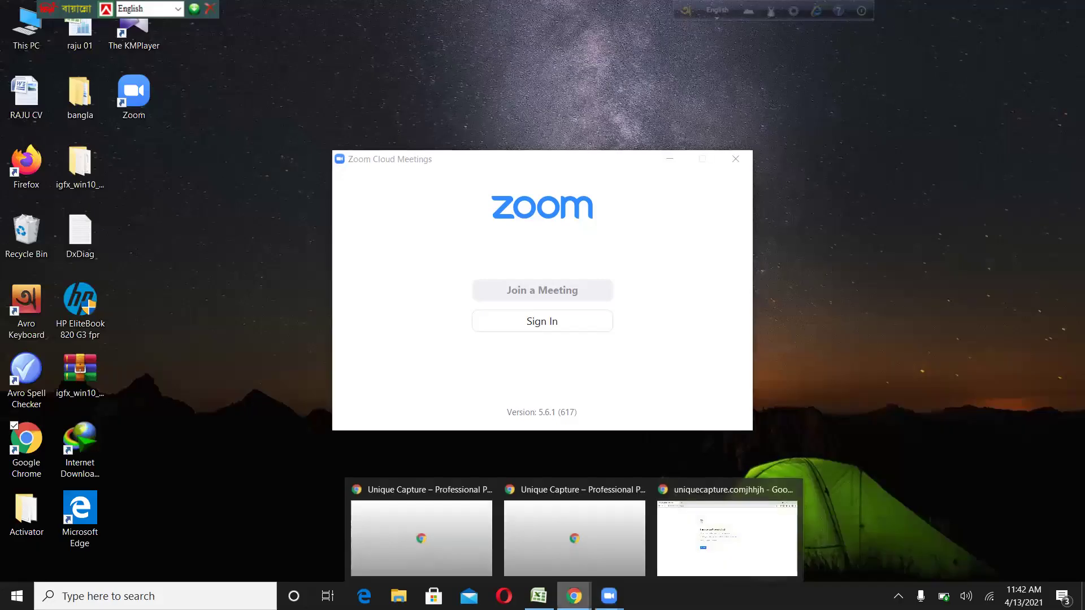
{"action": "left_click", "coordinate": [703, 541]}
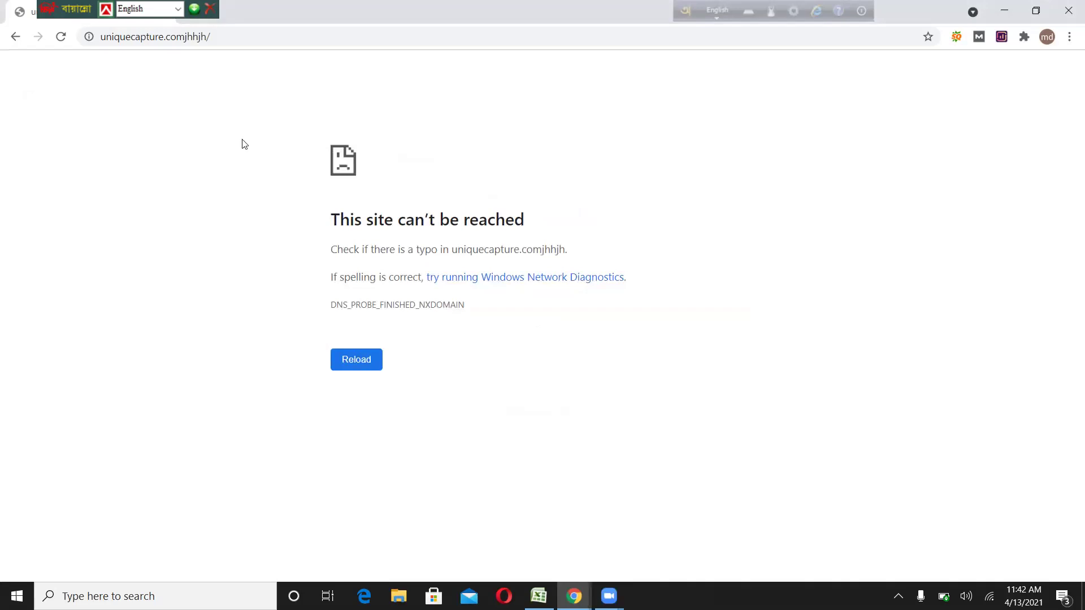
- Replace the junk after uniquecapture.com with /hfu and load the address
{"action": "left_click", "coordinate": [214, 37]}
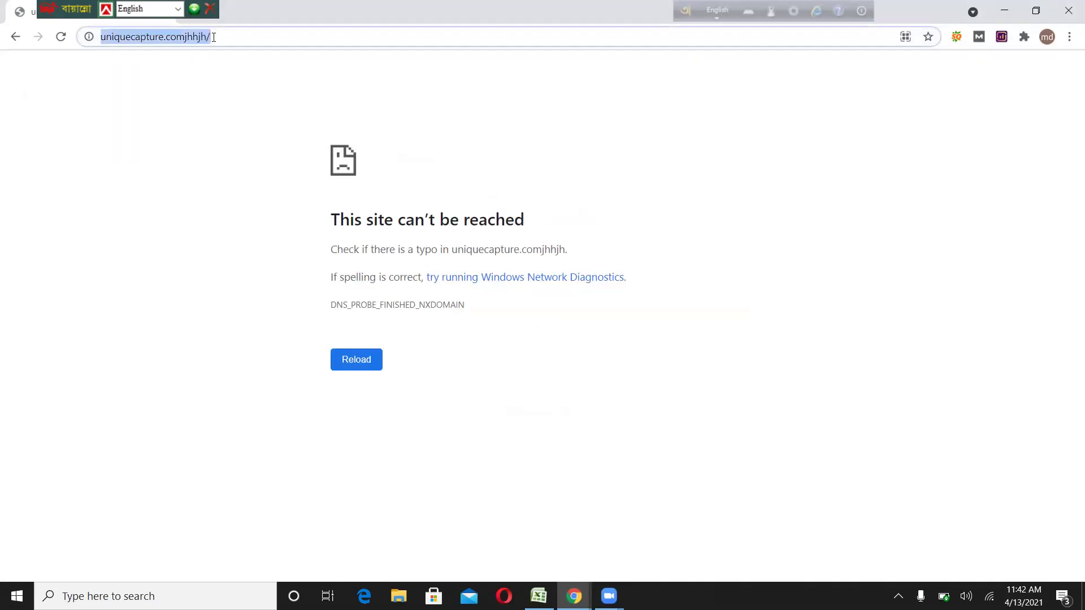
{"action": "key", "text": "BackSpace"}
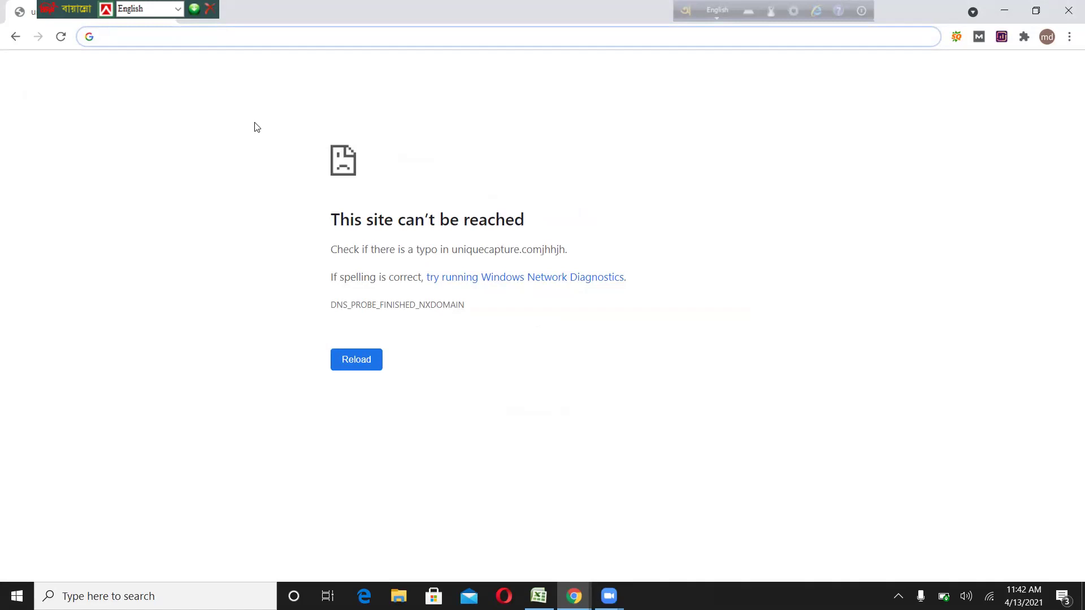
{"action": "key", "text": "ctrl+z"}
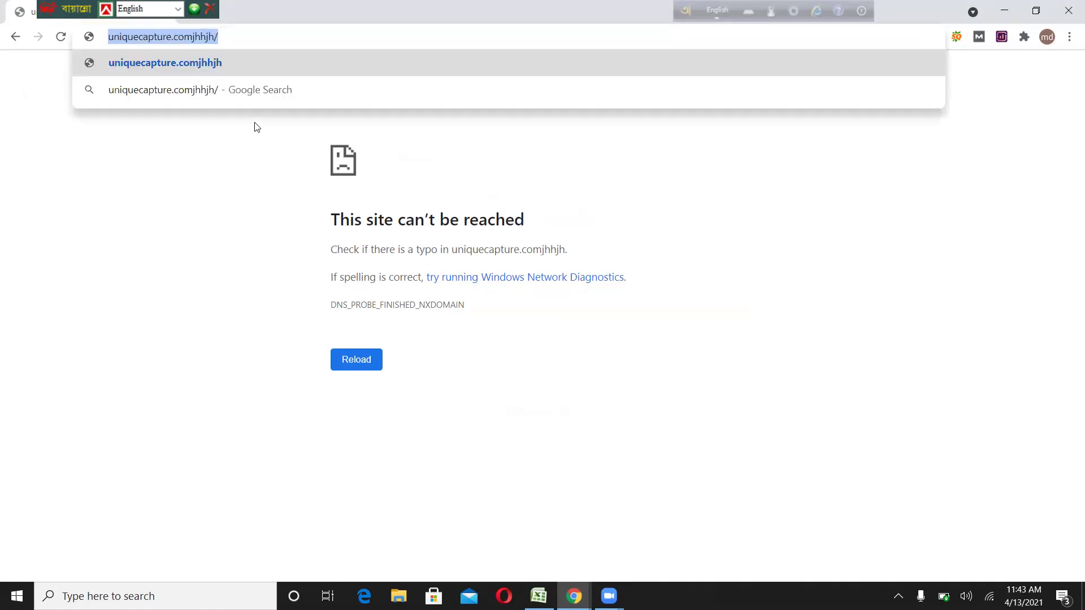
{"action": "left_click", "coordinate": [250, 35]}
{"action": "key", "text": "shift+Left"}
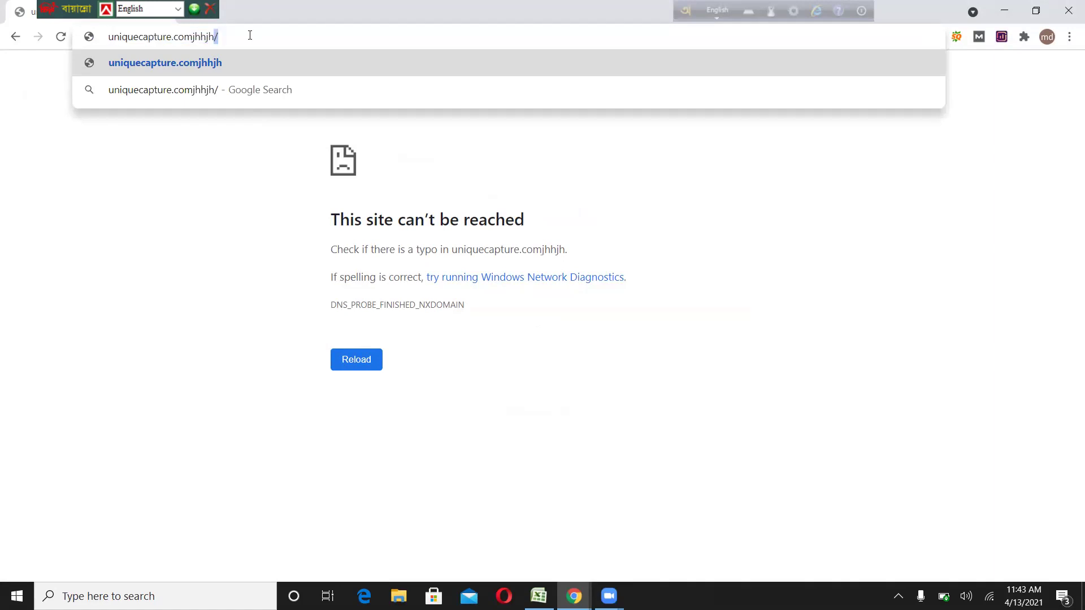
{"action": "key", "text": "BackSpace"}
{"action": "key", "text": "BackSpace"}
{"action": "key", "text": "BackSpace"}
{"action": "key", "text": "BackSpace"}
{"action": "key", "text": "BackSpace"}
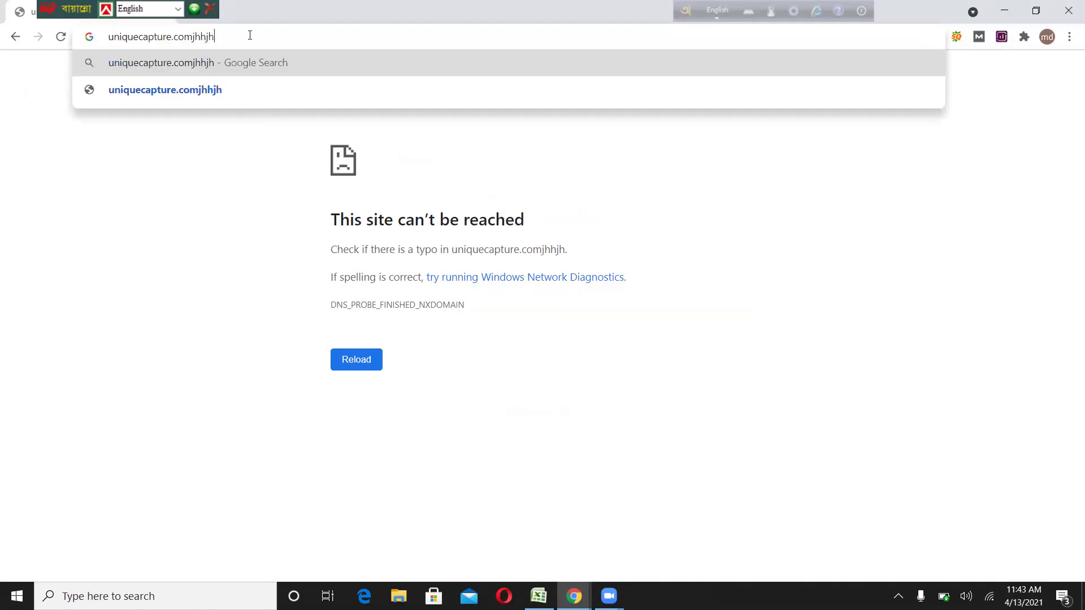
{"action": "key", "text": "BackSpace"}
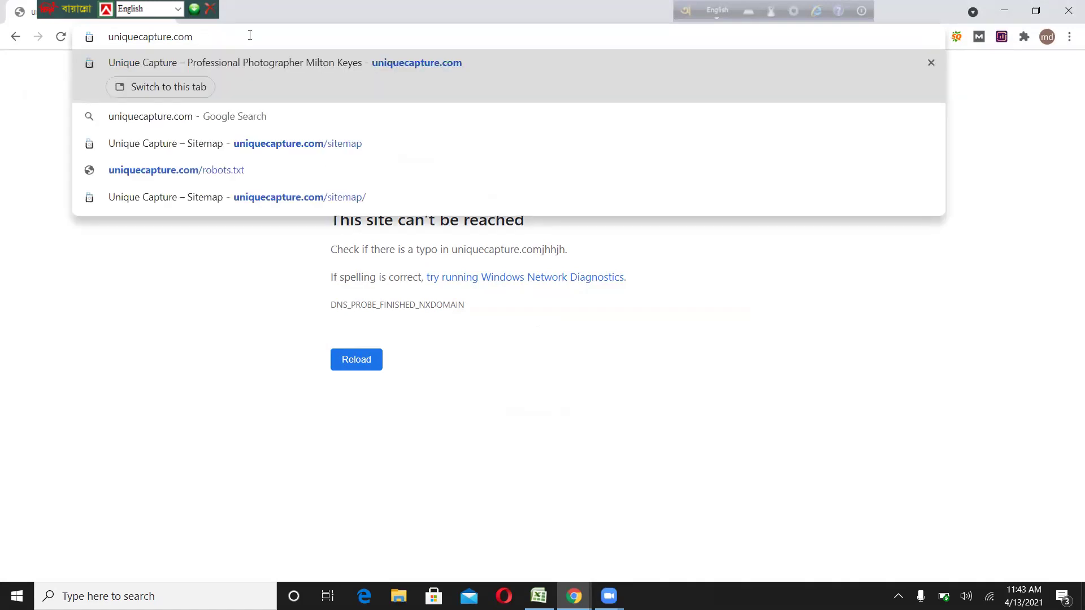
{"action": "type", "text": "/"}
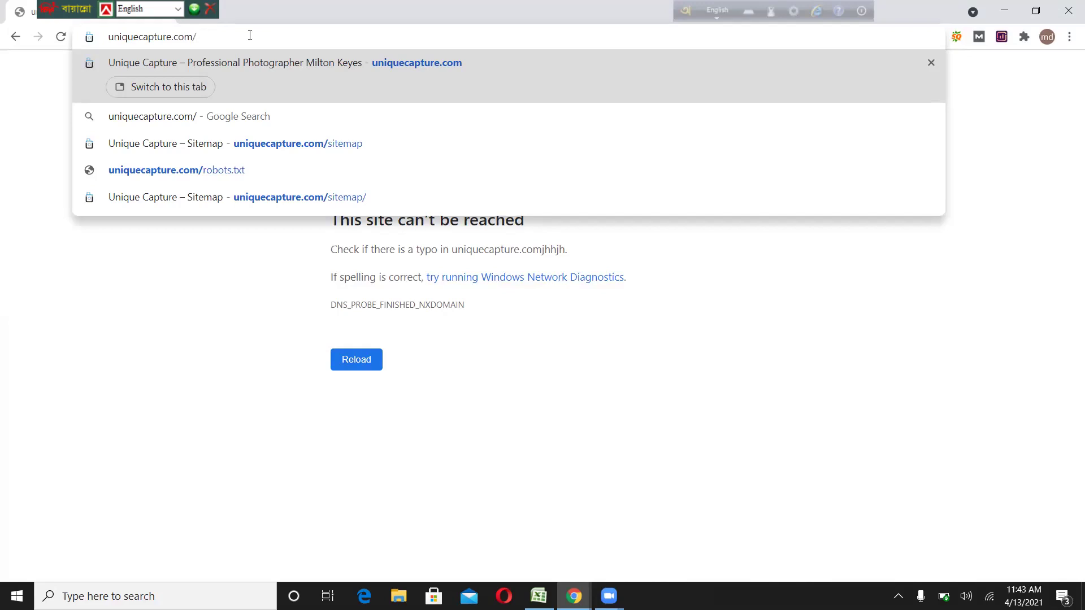
{"action": "type", "text": "hfu"}
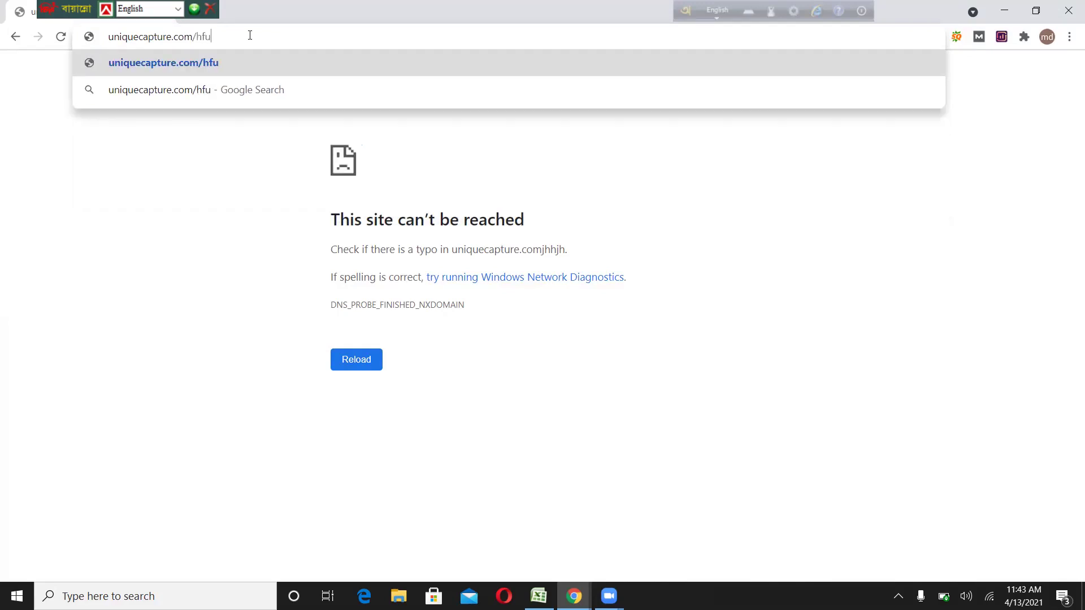
{"action": "key", "text": "Return"}
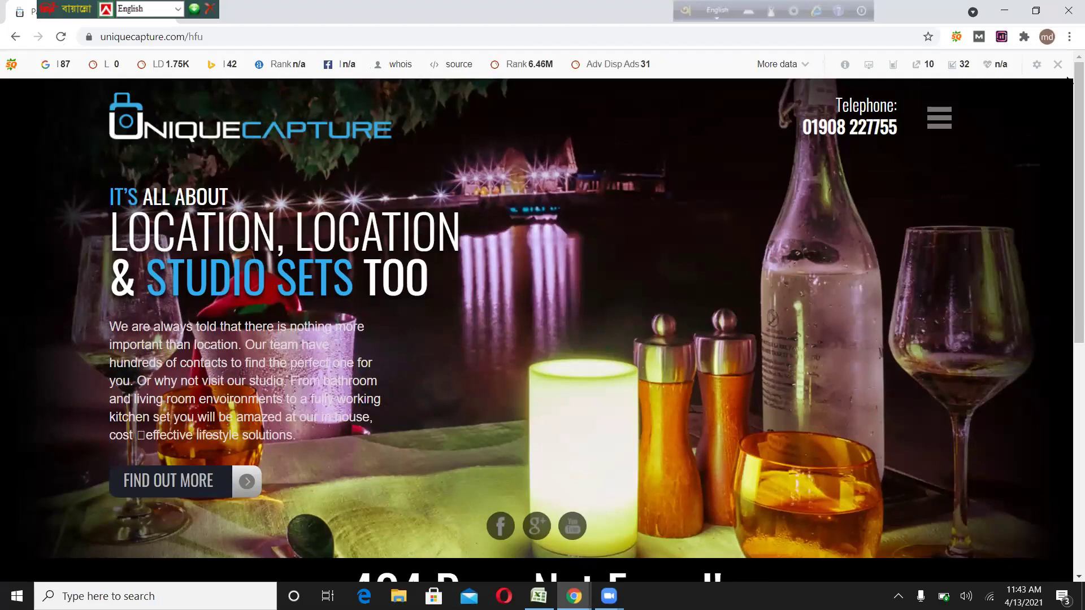
- Scroll down the Unique Capture page to the 404 Page Not Found message and footer
{"action": "scroll", "coordinate": [1073, 280], "scroll_direction": "down", "scroll_amount": 7}
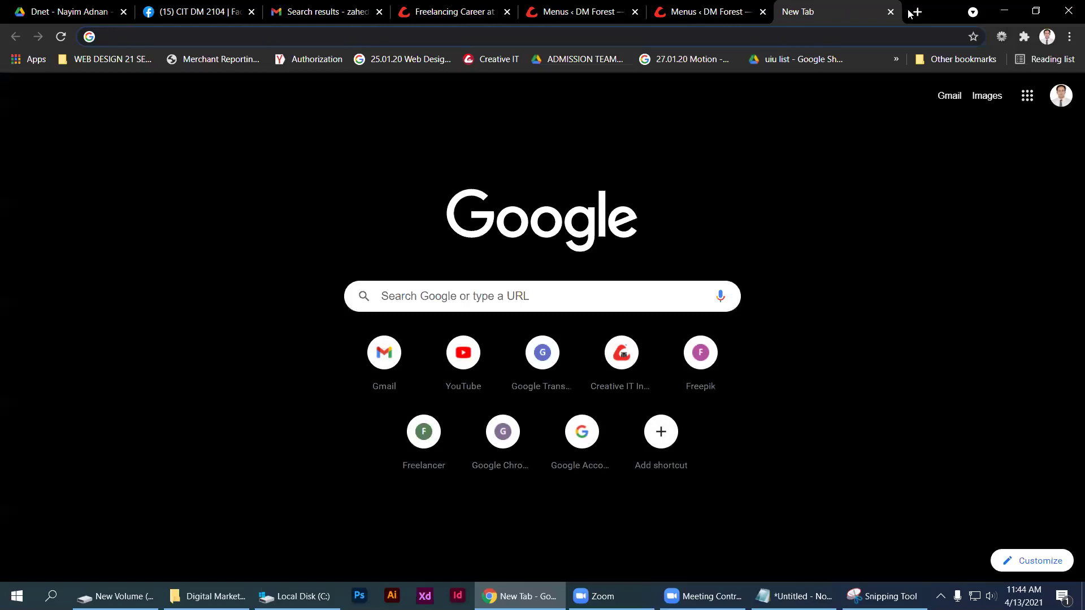
- Search for keycleaningservice and open the Key Cleaning site from the results
{"action": "type", "text": "keyc"}
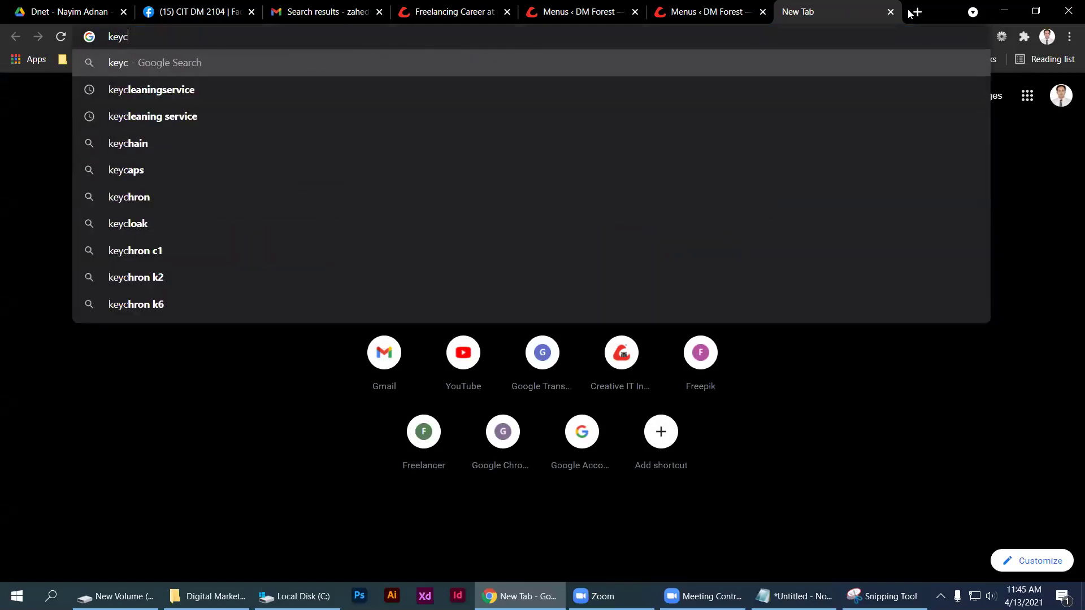
{"action": "key", "text": "Down"}
{"action": "key", "text": "Return"}
{"action": "left_click", "coordinate": [186, 259]}
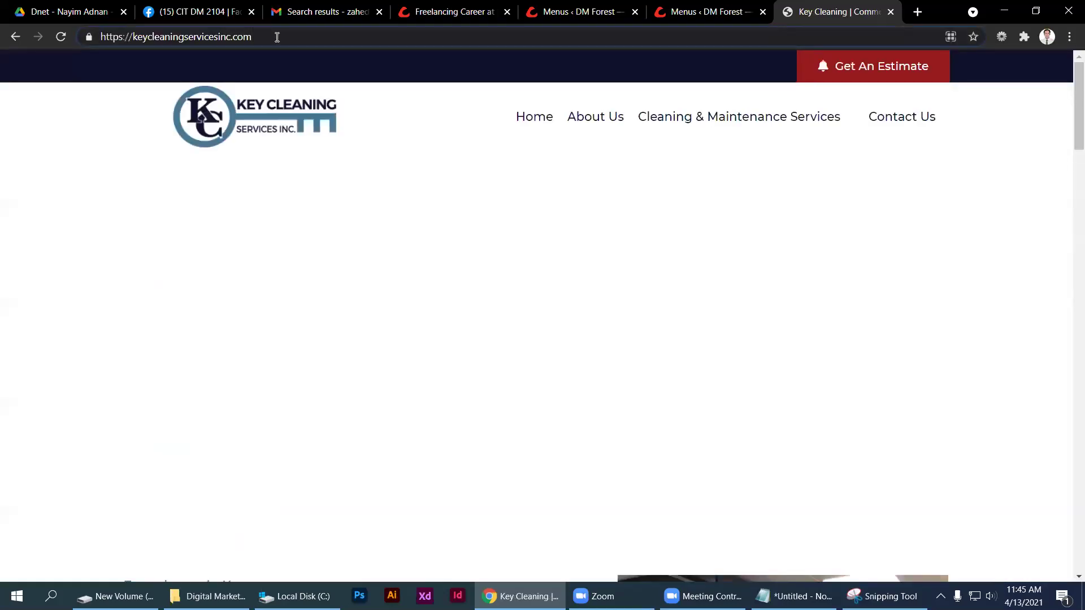
- Append jdnfcjkl to the Key Cleaning URL and load the made-up address
{"action": "left_click", "coordinate": [277, 36]}
{"action": "type", "text": "jdnfcjkl"}
{"action": "key", "text": "Return"}
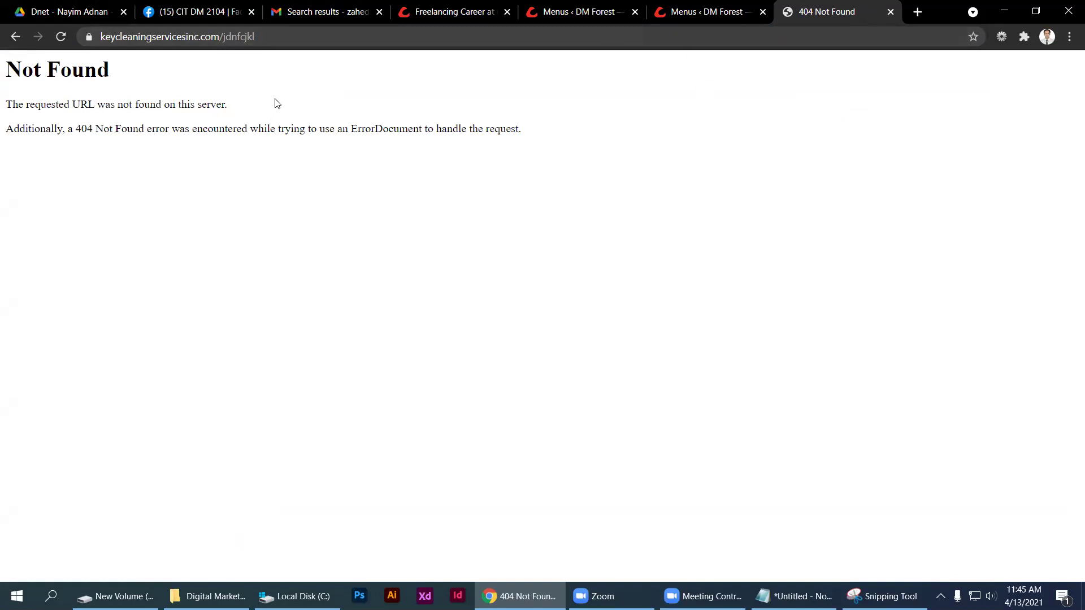
- Switch to the DM Forest Menus tab editing the Social Menu
{"action": "left_click", "coordinate": [678, 13]}
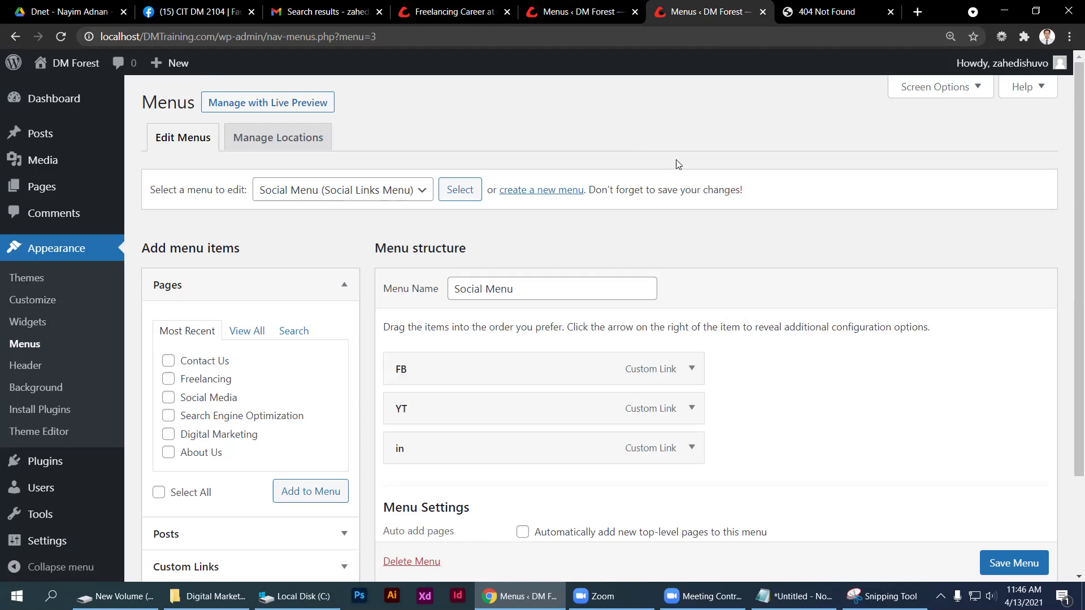
- Flip through the Main Menu, Social Menu, 404 and Freelancing Career tabs
{"action": "left_click", "coordinate": [544, 17]}
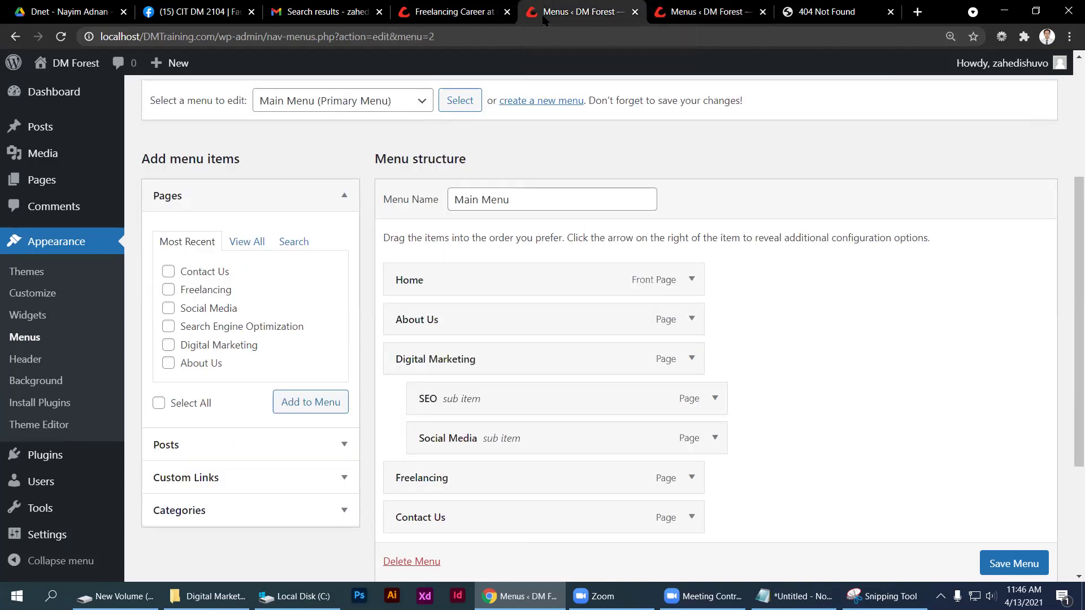
{"action": "left_click", "coordinate": [729, 12]}
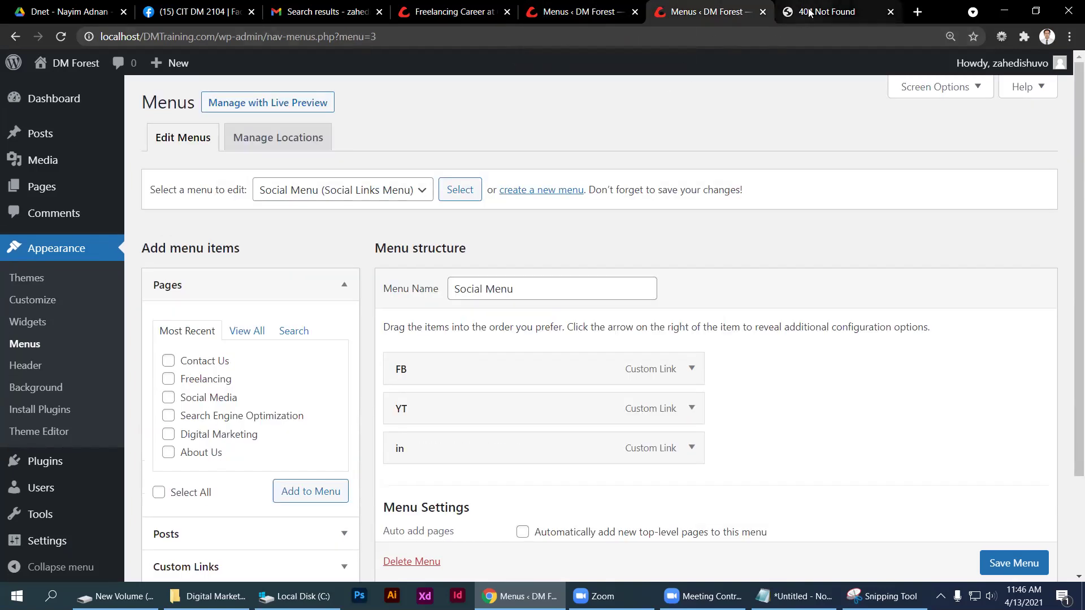
{"action": "left_click", "coordinate": [809, 11]}
{"action": "left_click", "coordinate": [467, 12]}
- From the Main Menu editor, open the DM Forest front page in a new tab and view it
{"action": "left_click", "coordinate": [571, 12]}
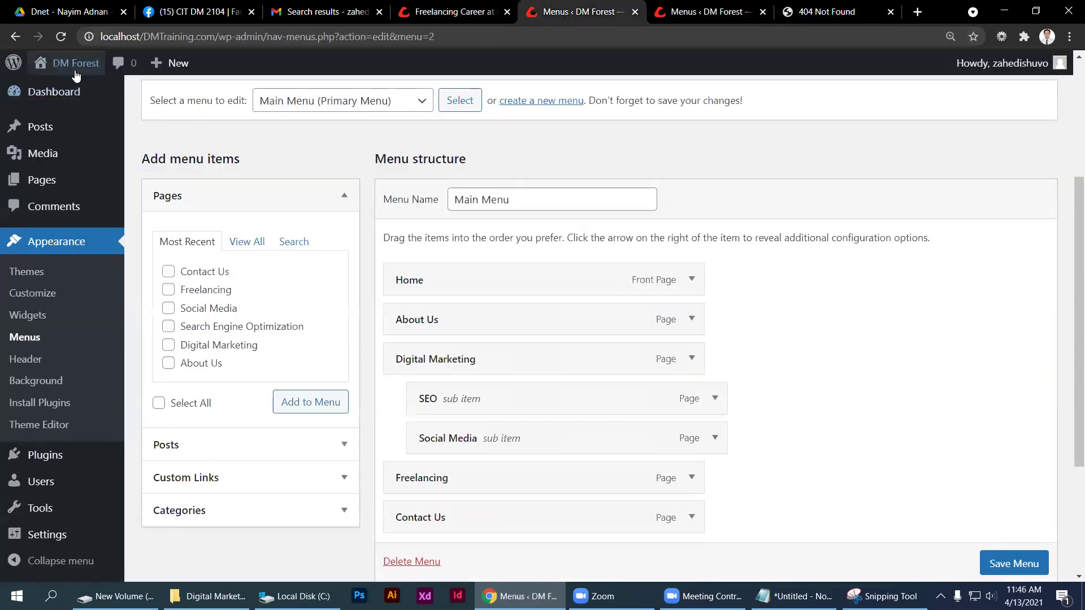
{"action": "middle_click", "coordinate": [62, 90]}
{"action": "left_click", "coordinate": [700, 11]}
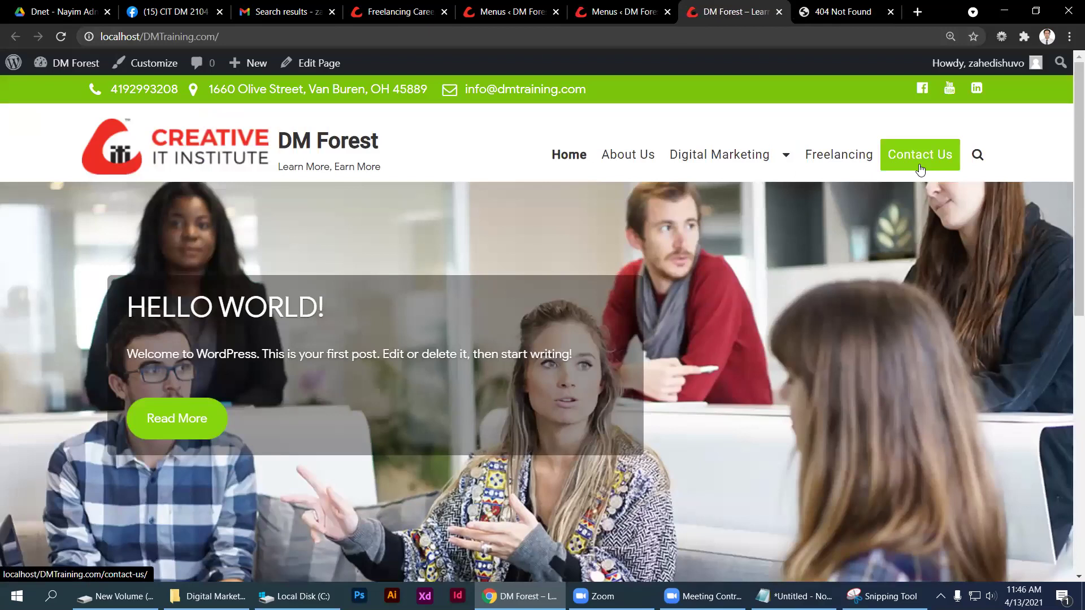
{"action": "scroll", "coordinate": [449, 403], "scroll_direction": "down", "scroll_amount": 6}
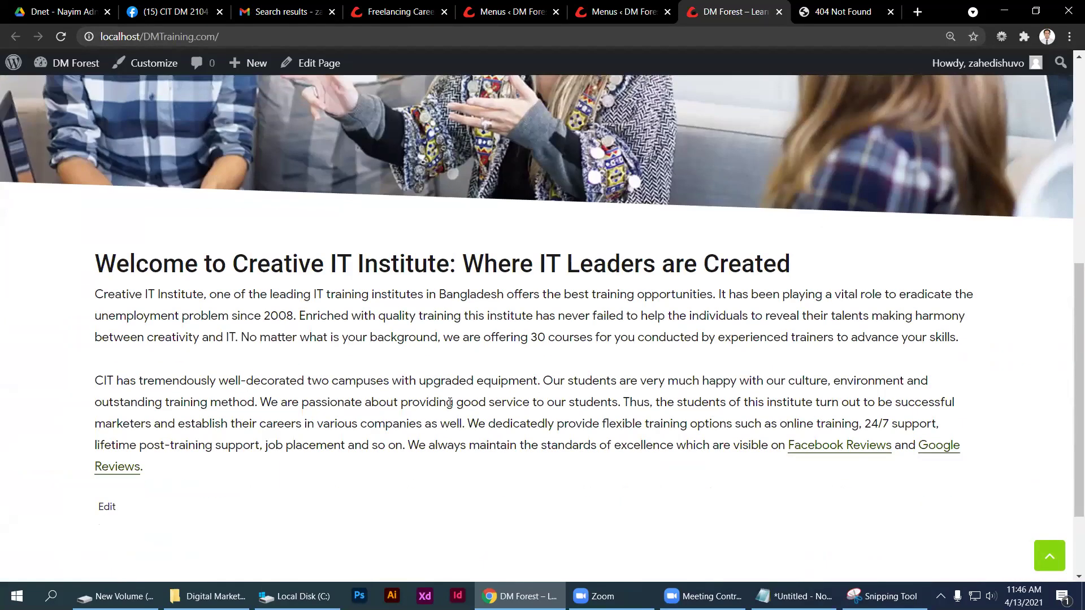
{"action": "scroll", "coordinate": [444, 441], "scroll_direction": "down", "scroll_amount": 2}
{"action": "scroll", "coordinate": [445, 441], "scroll_direction": "up", "scroll_amount": 6}
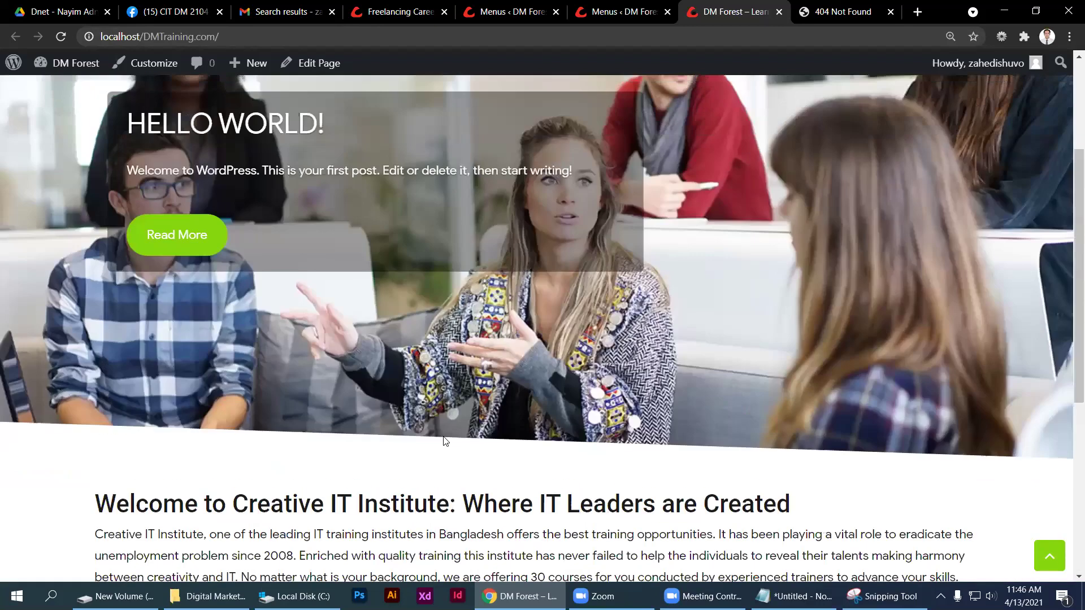
{"action": "scroll", "coordinate": [445, 441], "scroll_direction": "up", "scroll_amount": 3}
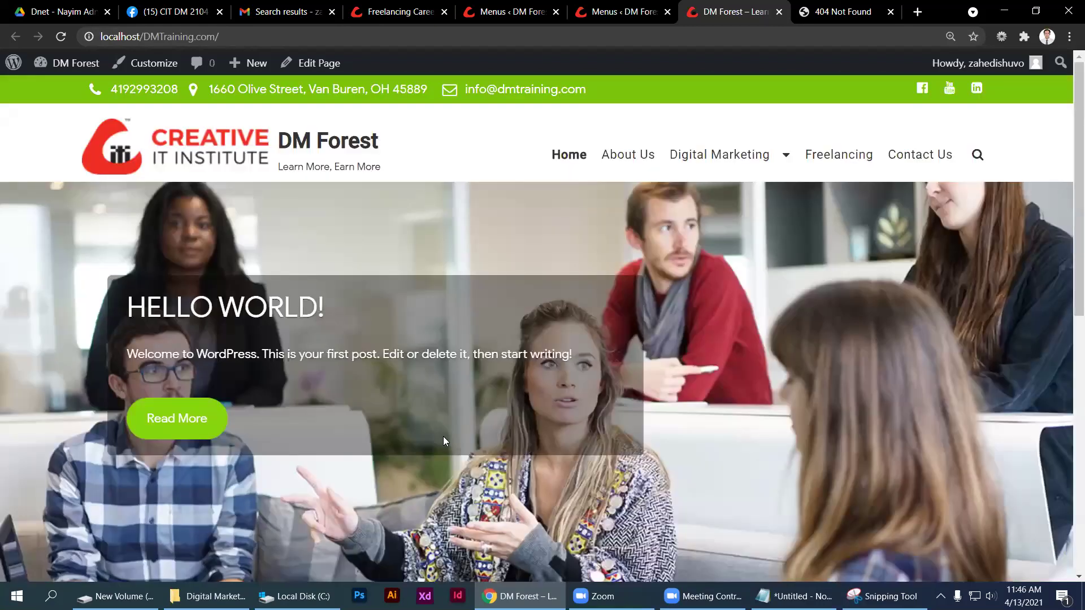